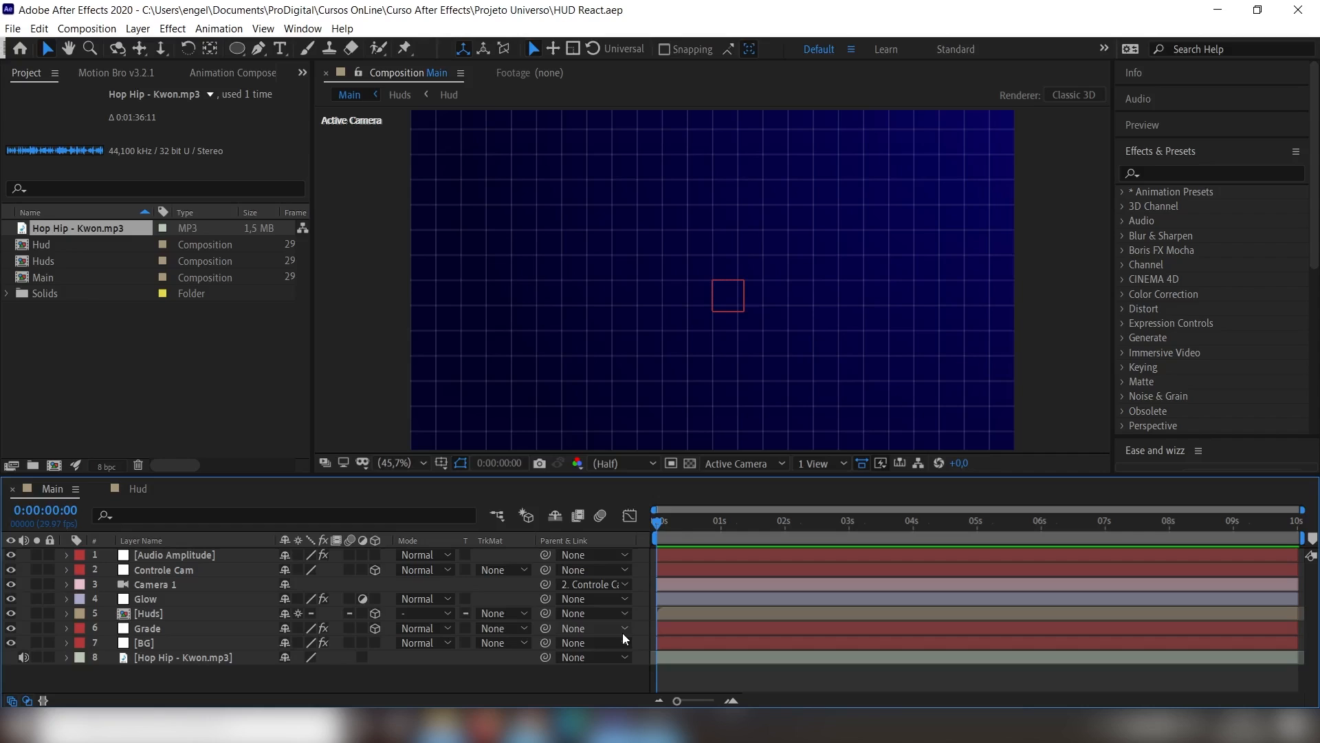
- Start a new, empty project
{"action": "left_click", "coordinate": [13, 28]}
{"action": "mouse_move", "coordinate": [111, 52]}
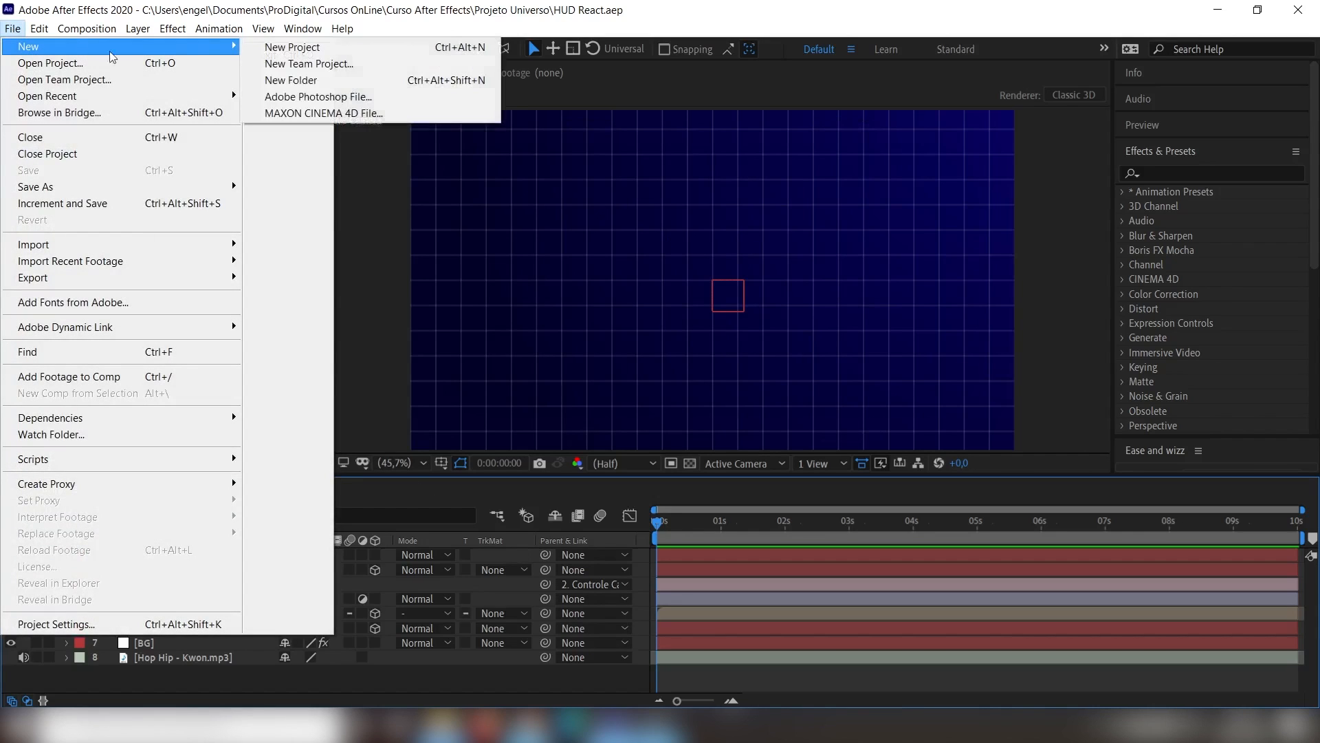
{"action": "left_click", "coordinate": [329, 48]}
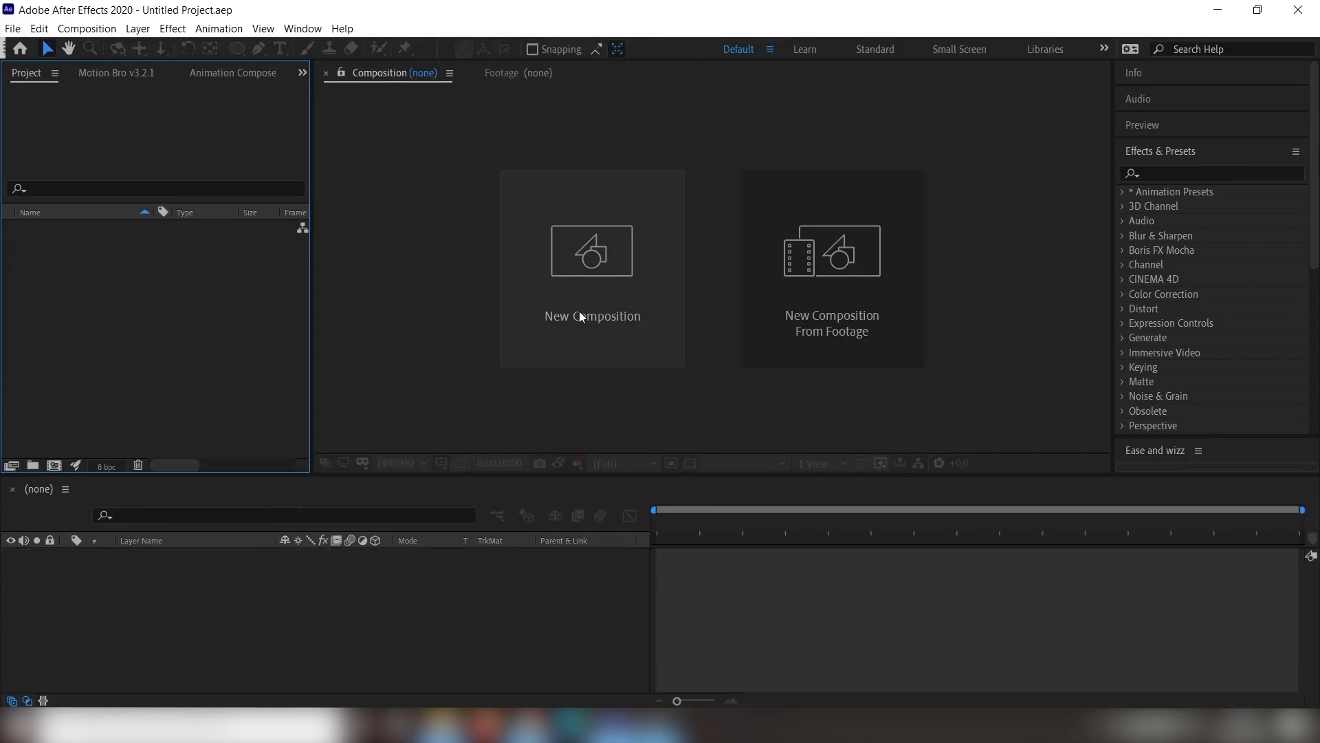
- Create a composition named Principal with the HDTV 1080 29.97 preset and a 10-second duration
{"action": "left_click", "coordinate": [579, 312]}
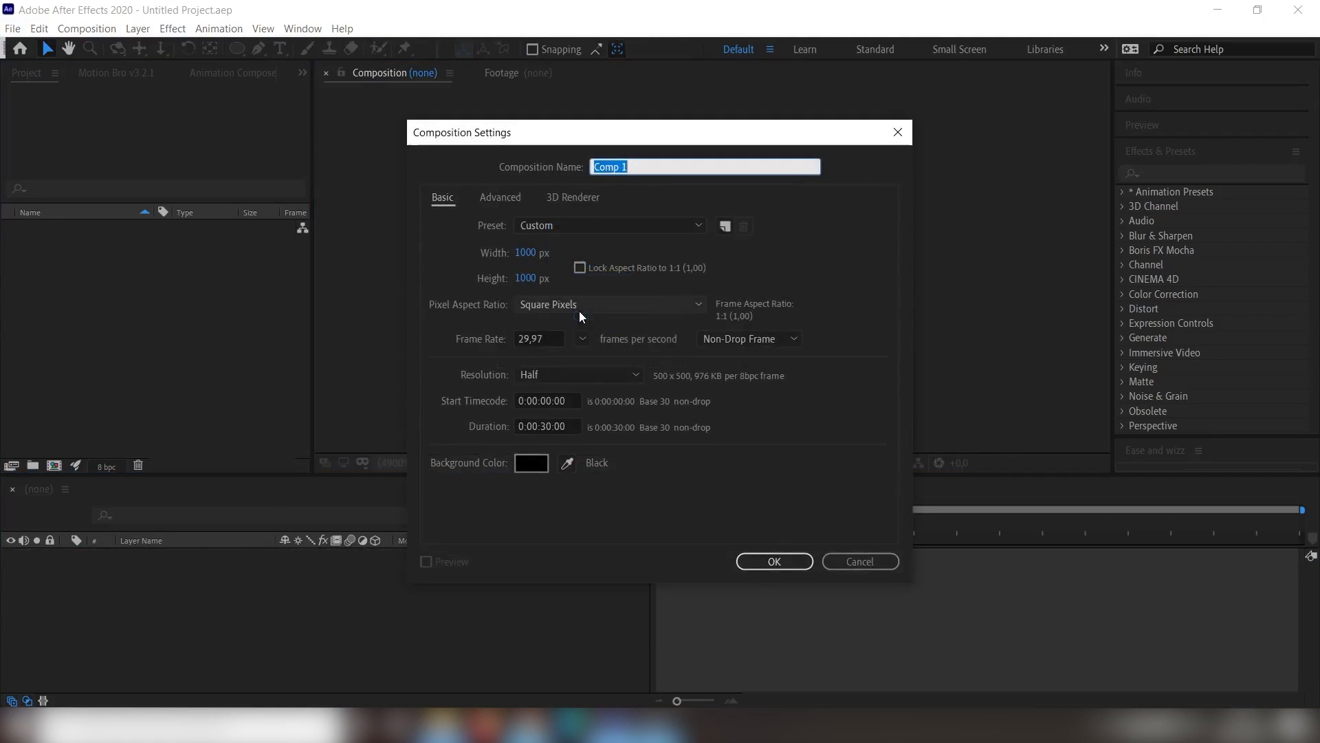
{"action": "type", "text": "Pri"}
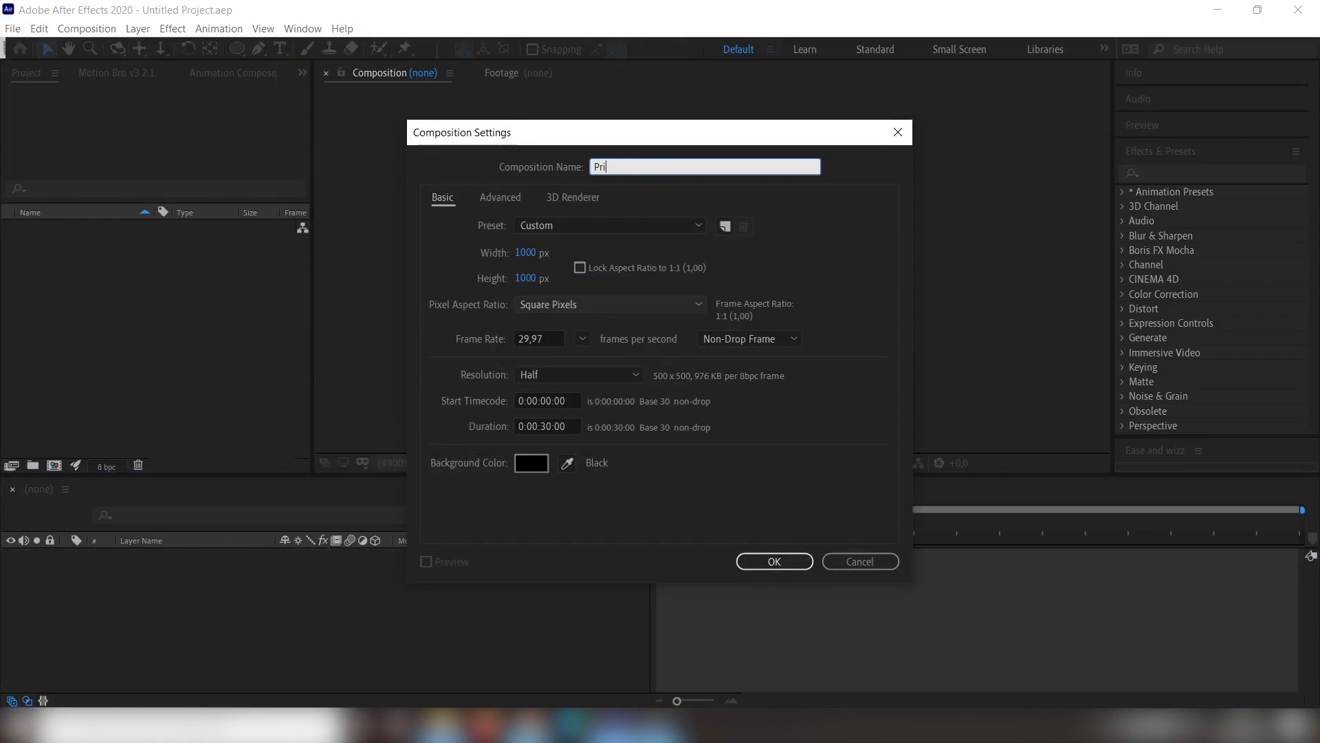
{"action": "type", "text": "ncipal"}
{"action": "left_click", "coordinate": [617, 227]}
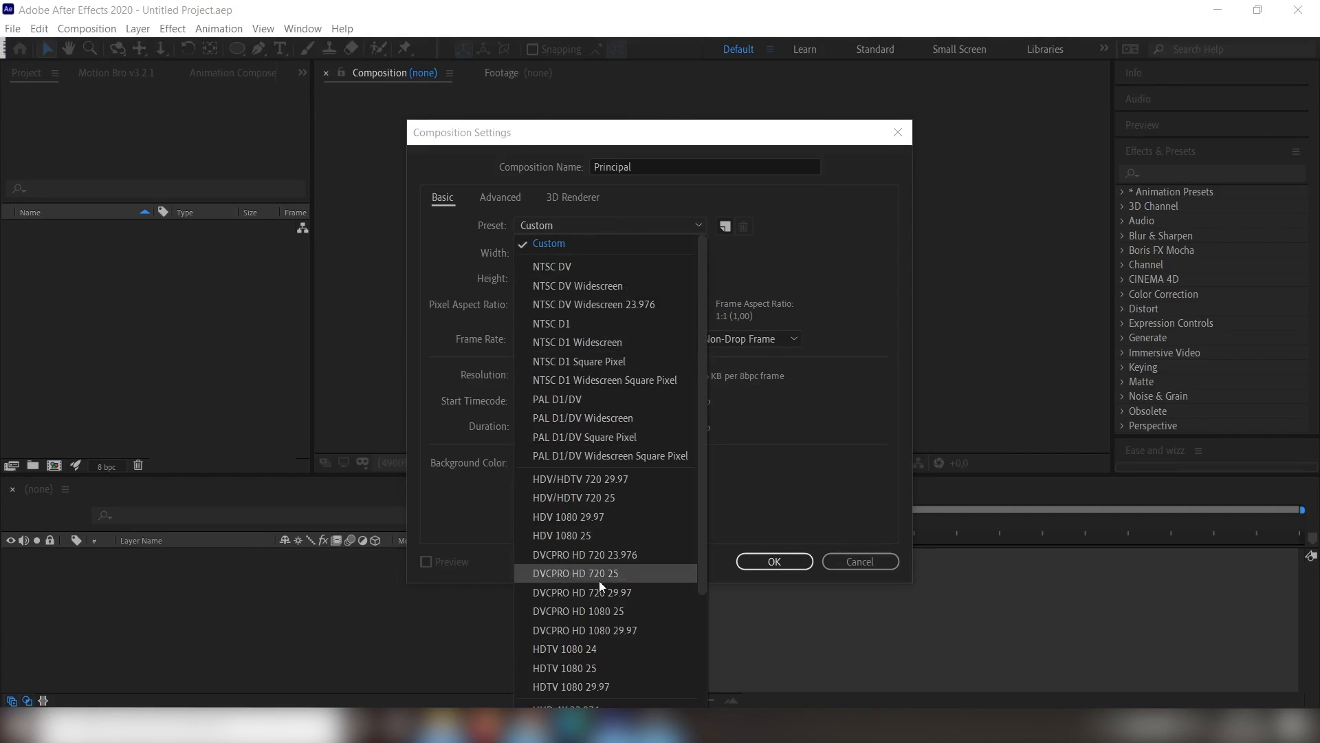
{"action": "left_click", "coordinate": [612, 687]}
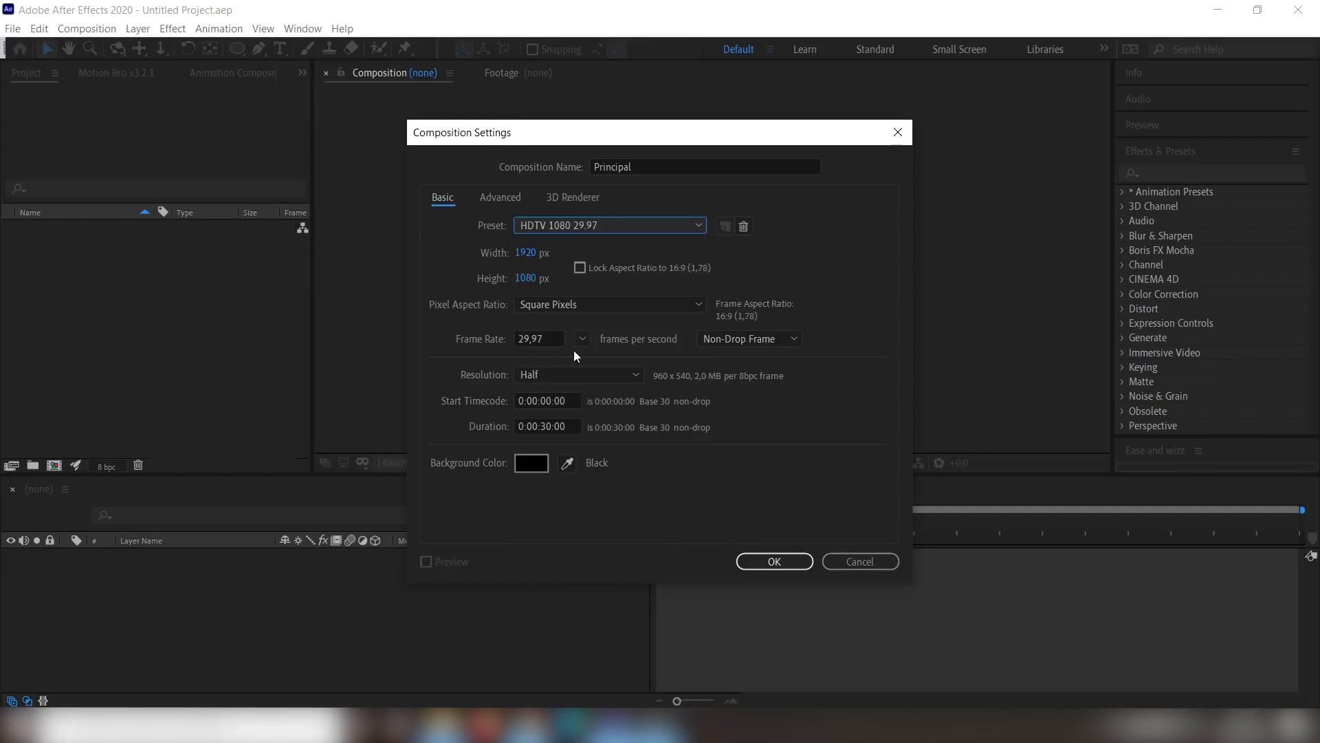
{"action": "left_click", "coordinate": [551, 421]}
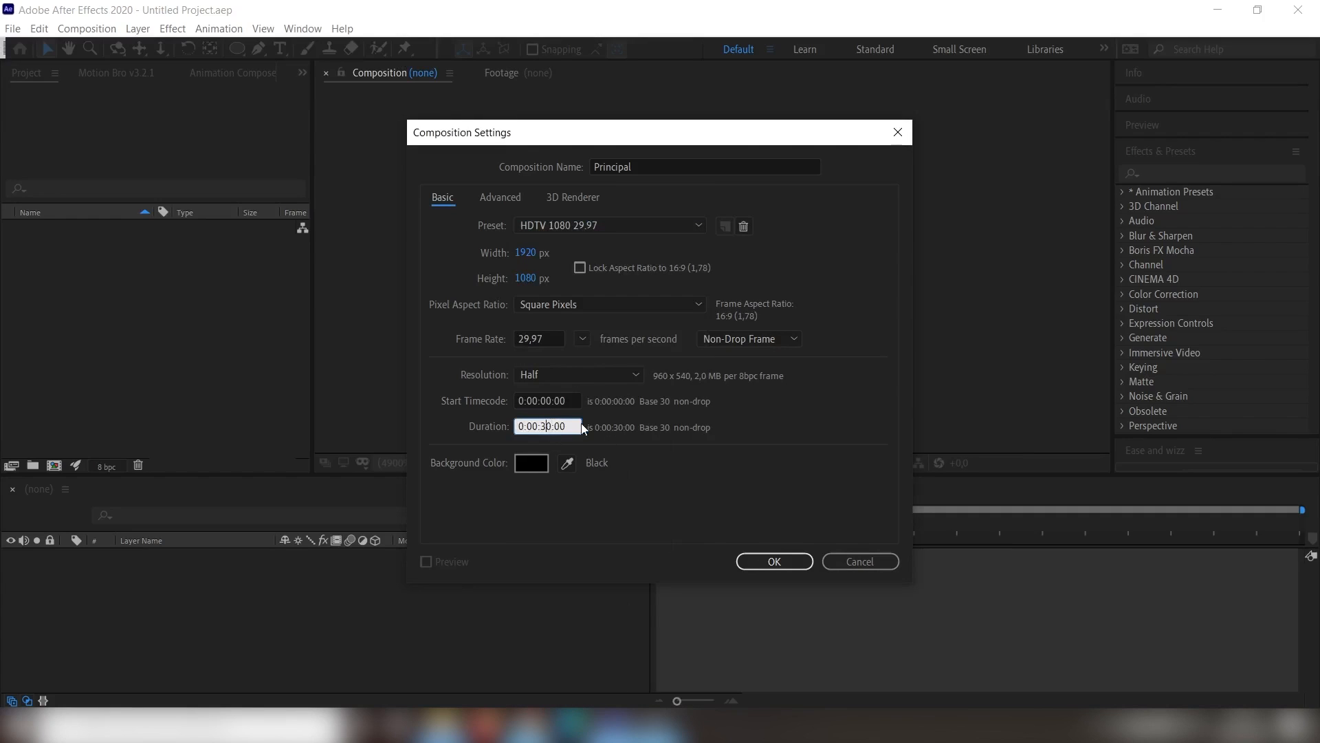
{"action": "key", "text": "BackSpace"}
{"action": "type", "text": "1"}
{"action": "left_click", "coordinate": [773, 555]}
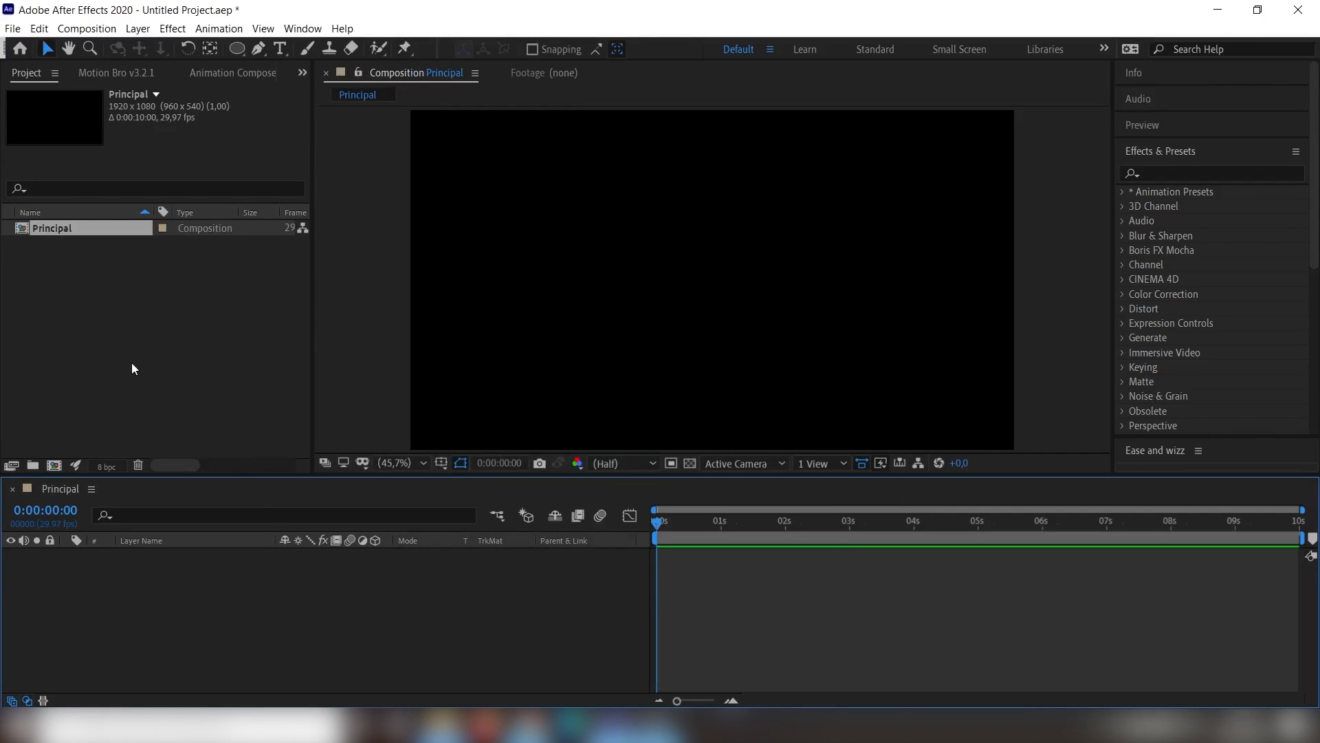
- Create a second composition named HUD, 1000 px wide and 1000 px high
{"action": "left_click", "coordinate": [94, 31]}
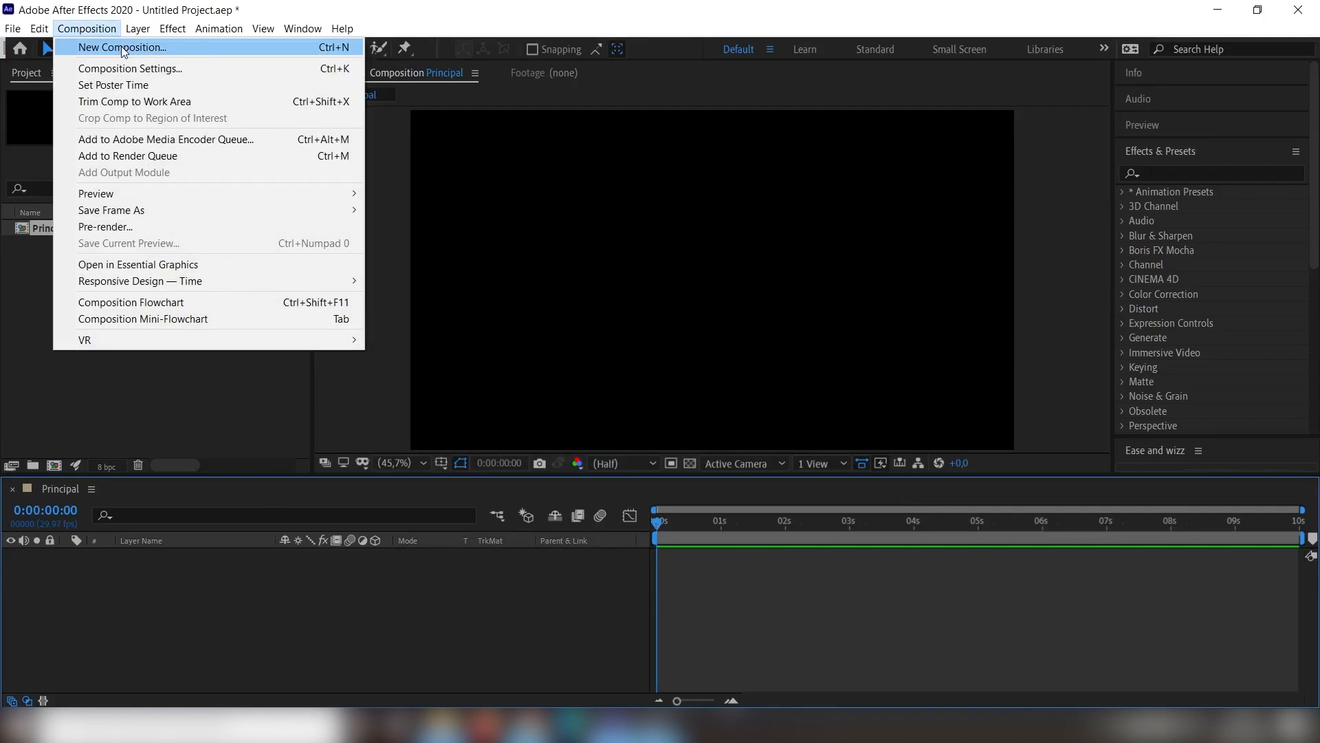
{"action": "left_click", "coordinate": [183, 48]}
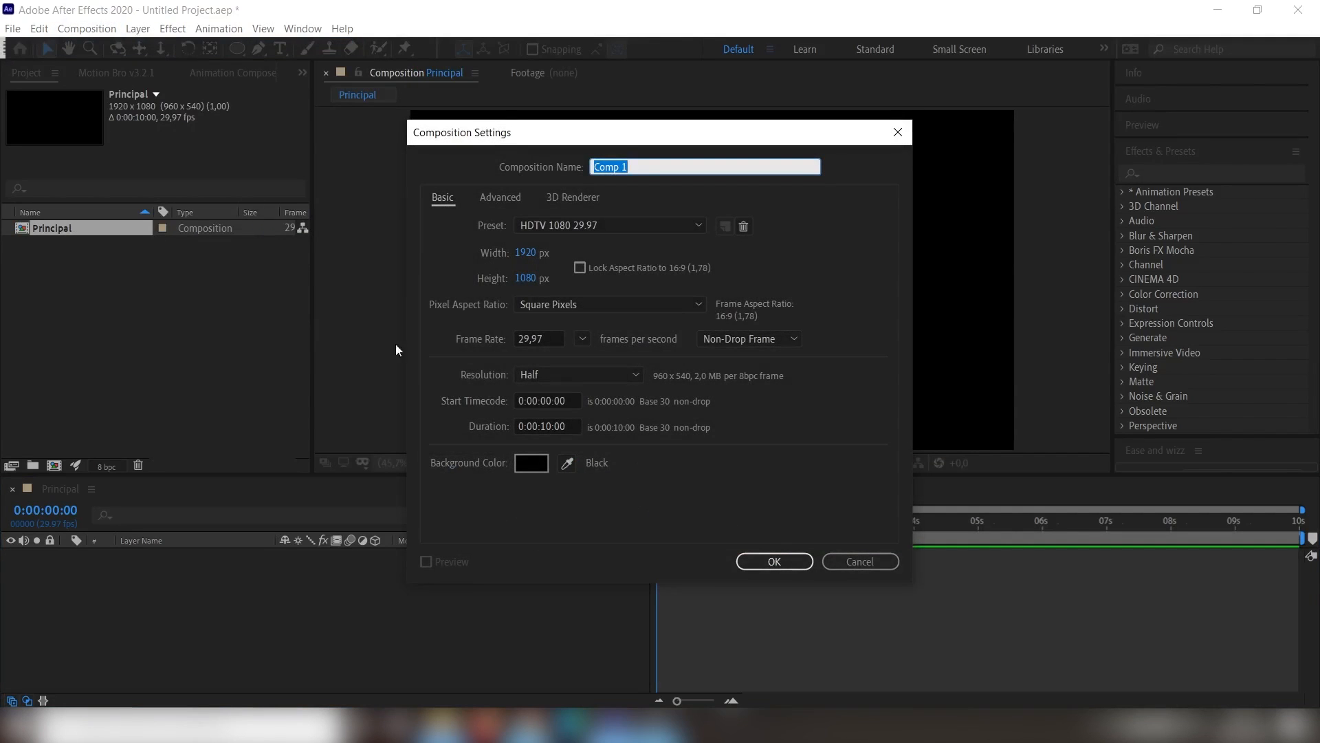
{"action": "type", "text": "HUD"}
{"action": "left_click", "coordinate": [525, 253]}
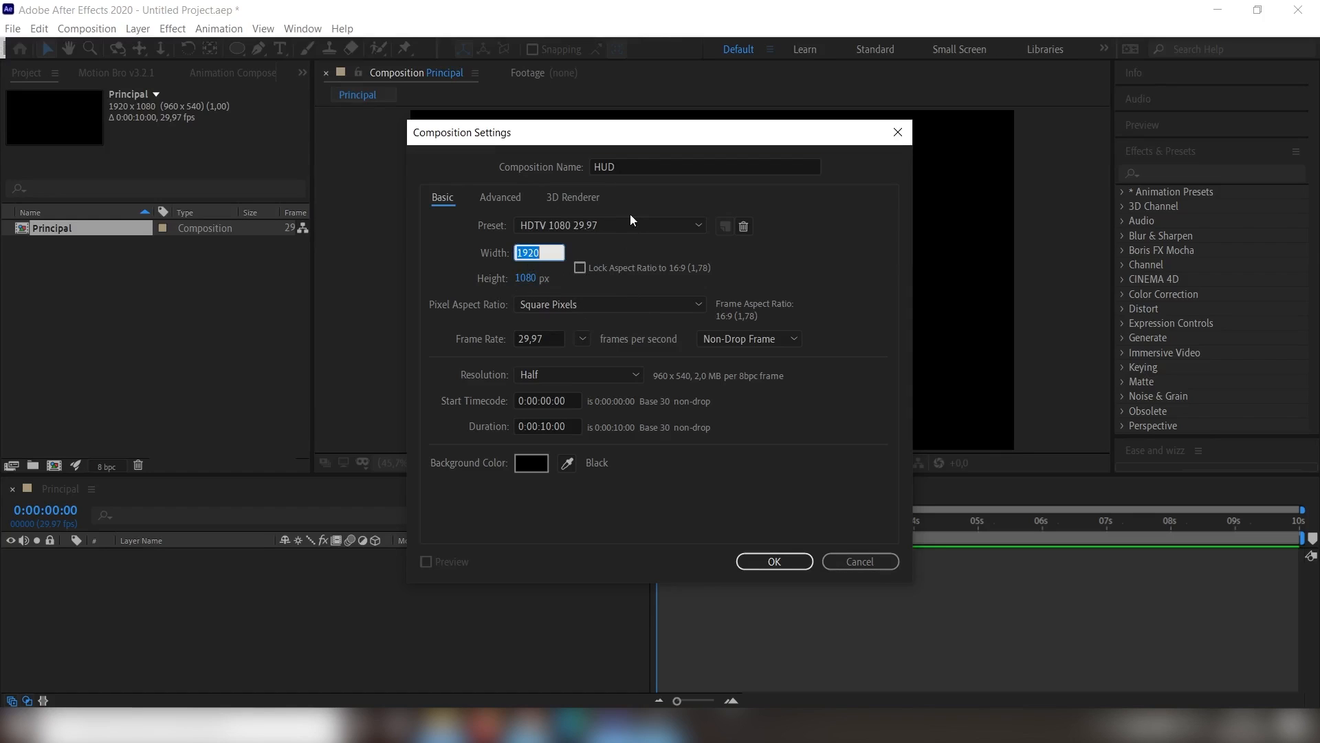
{"action": "type", "text": "1000"}
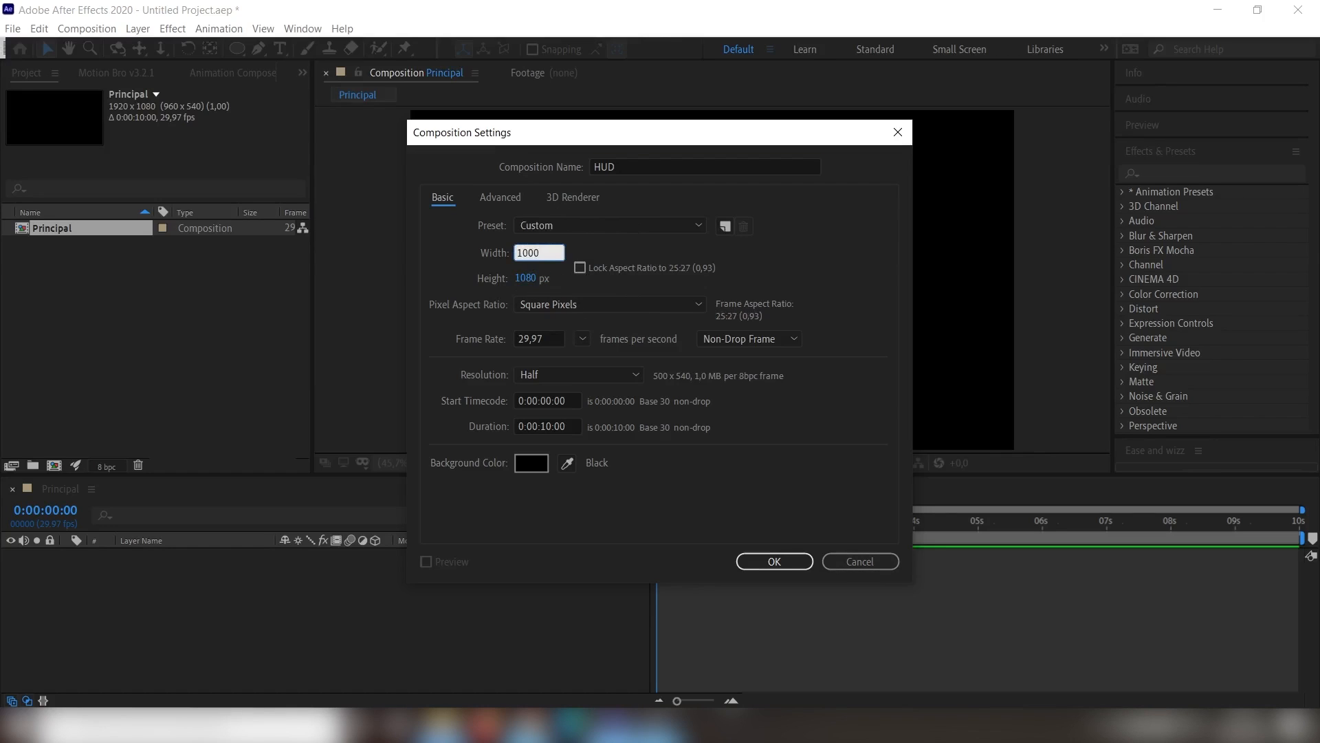
{"action": "key", "text": "Tab"}
{"action": "type", "text": "1000"}
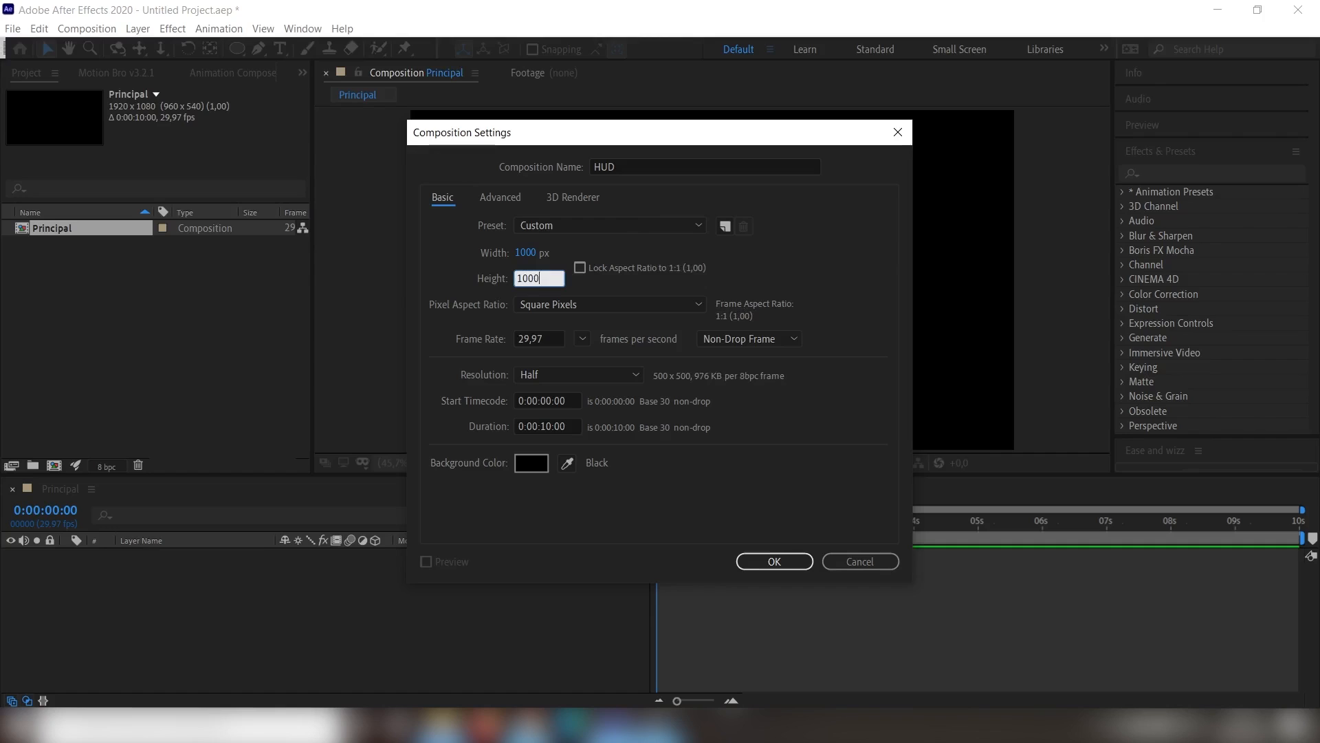
{"action": "left_click", "coordinate": [813, 252]}
{"action": "left_click", "coordinate": [771, 561]}
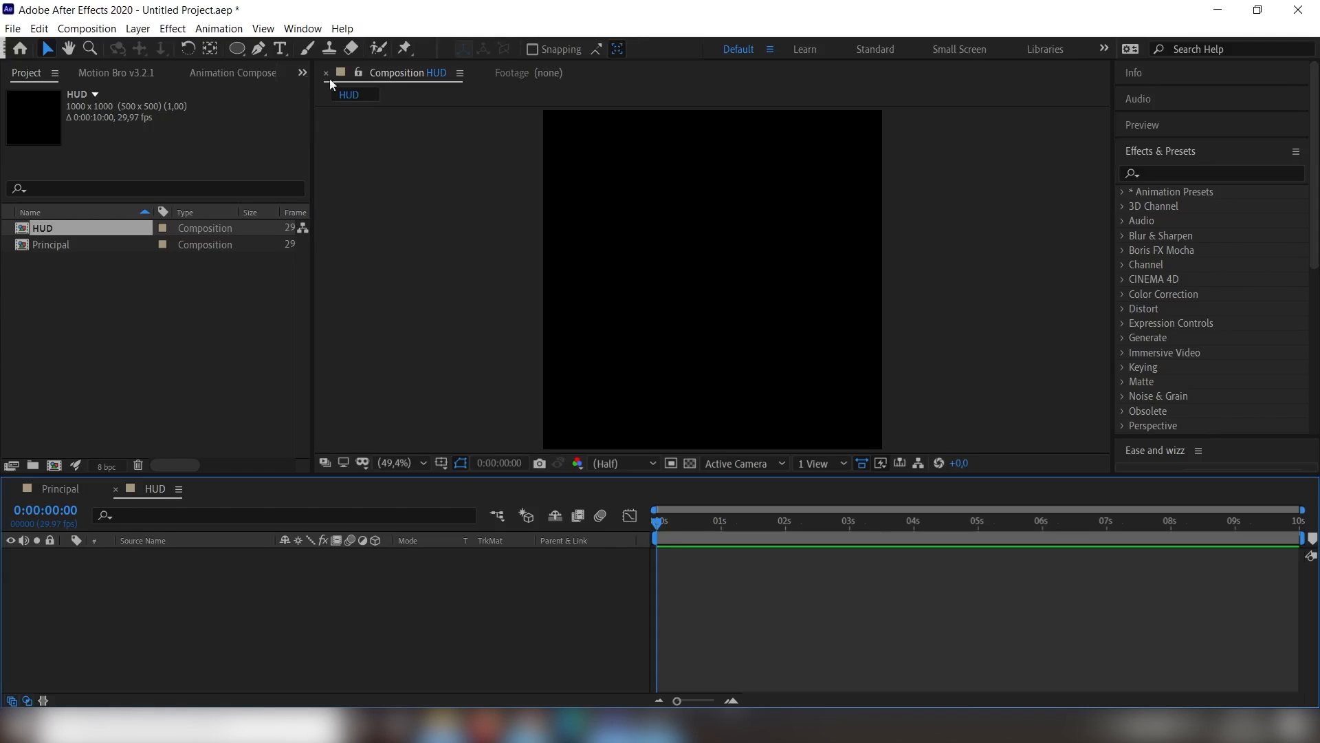
- Add an ellipse shape layer that fills the whole HUD composition
{"action": "left_click", "coordinate": [236, 49]}
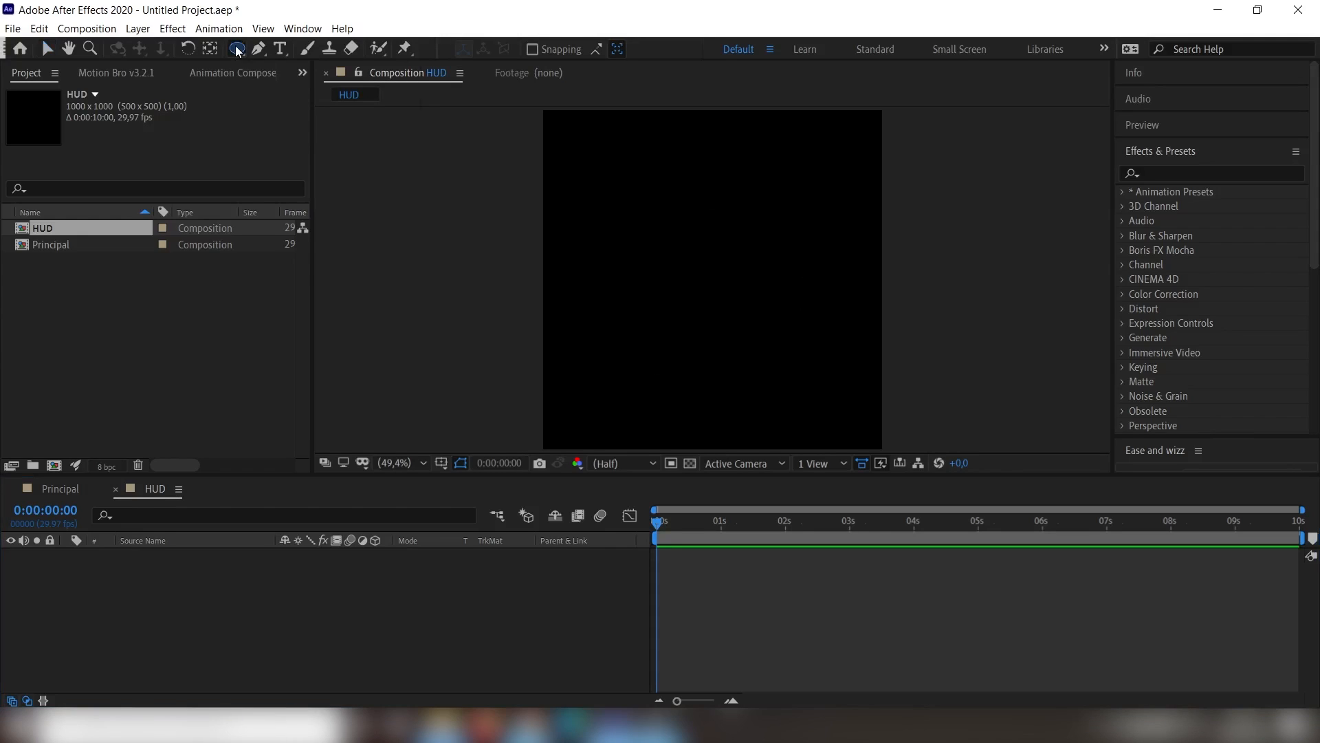
{"action": "left_click", "coordinate": [236, 49]}
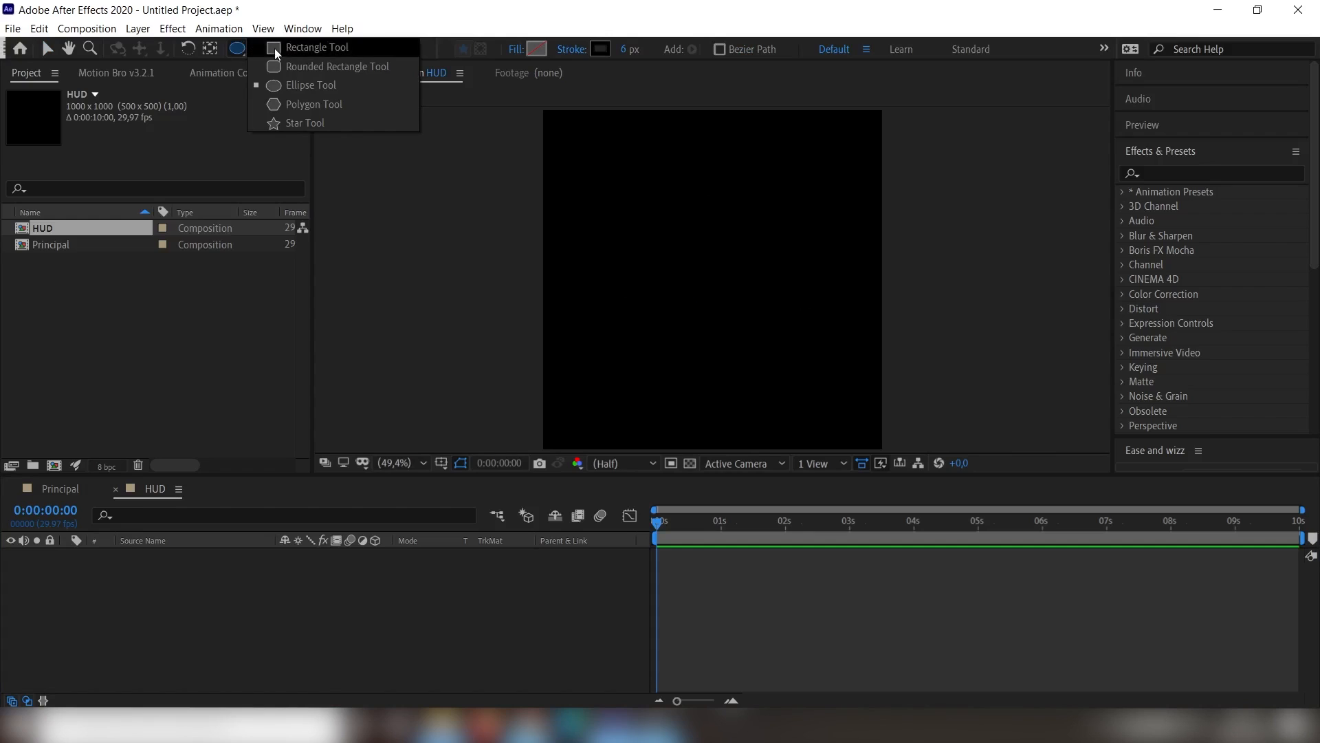
{"action": "left_click", "coordinate": [308, 85]}
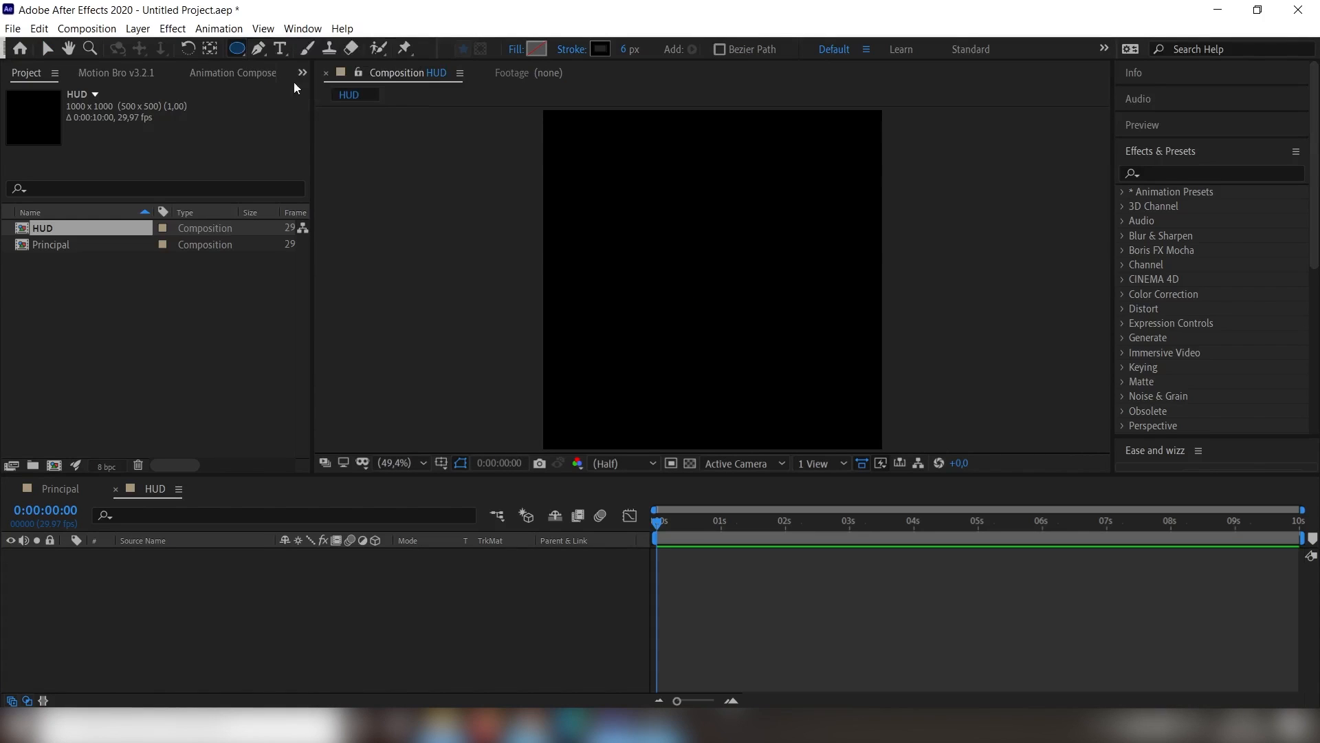
{"action": "double_click", "coordinate": [237, 51]}
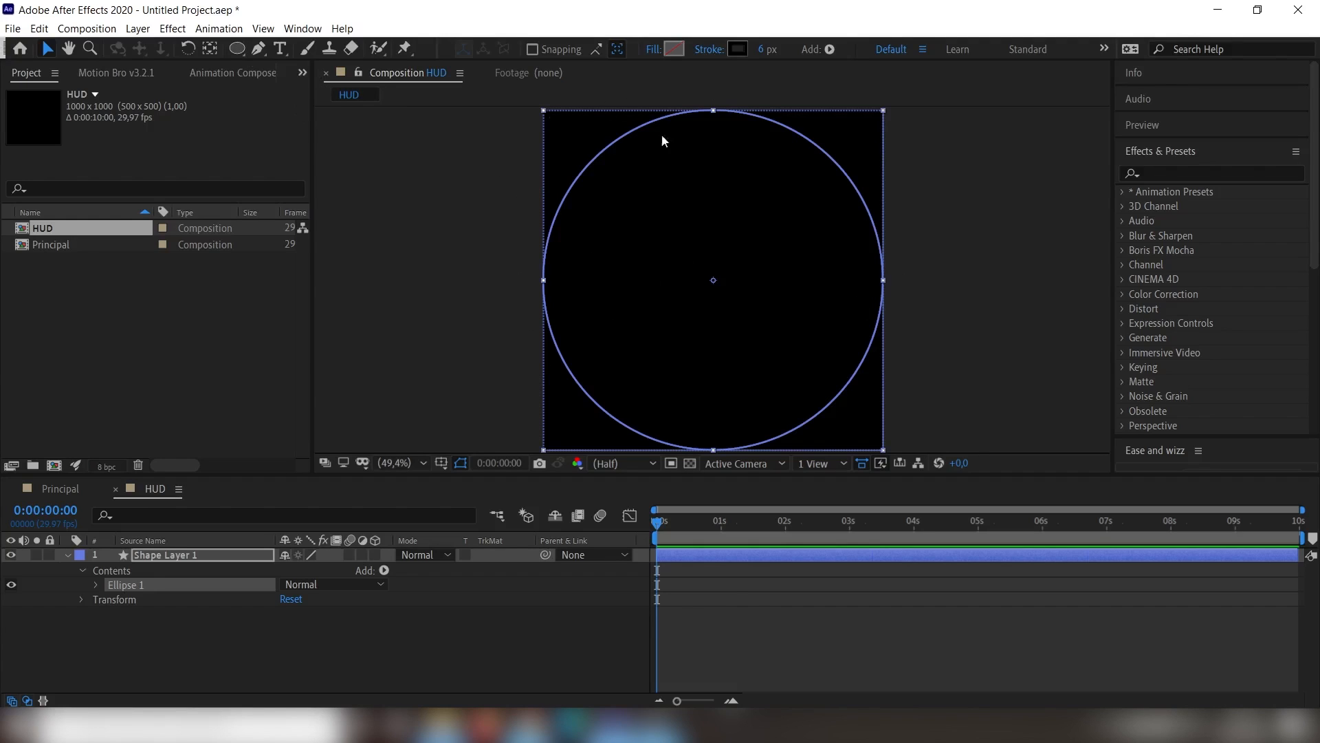
- Set the ellipse path's size to 650 by 650 in the shape layer's contents
{"action": "left_click", "coordinate": [160, 555]}
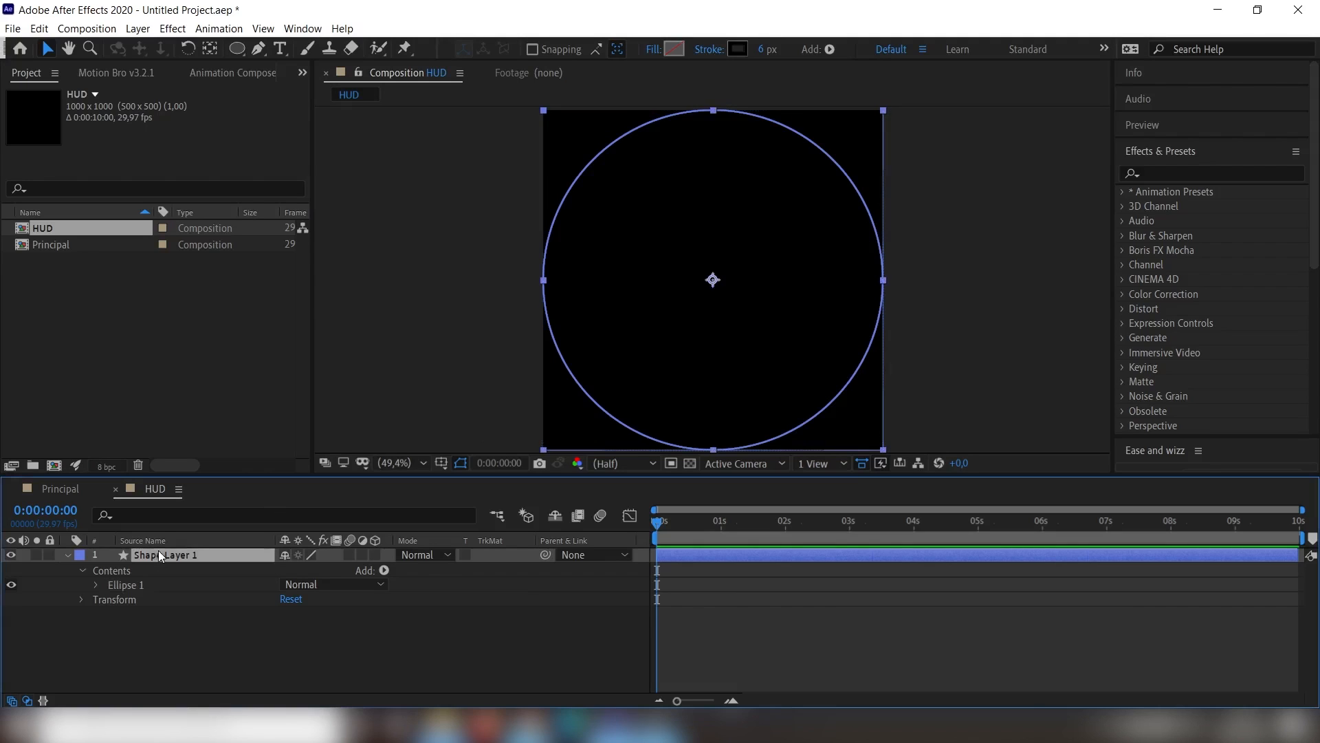
{"action": "left_click", "coordinate": [97, 584]}
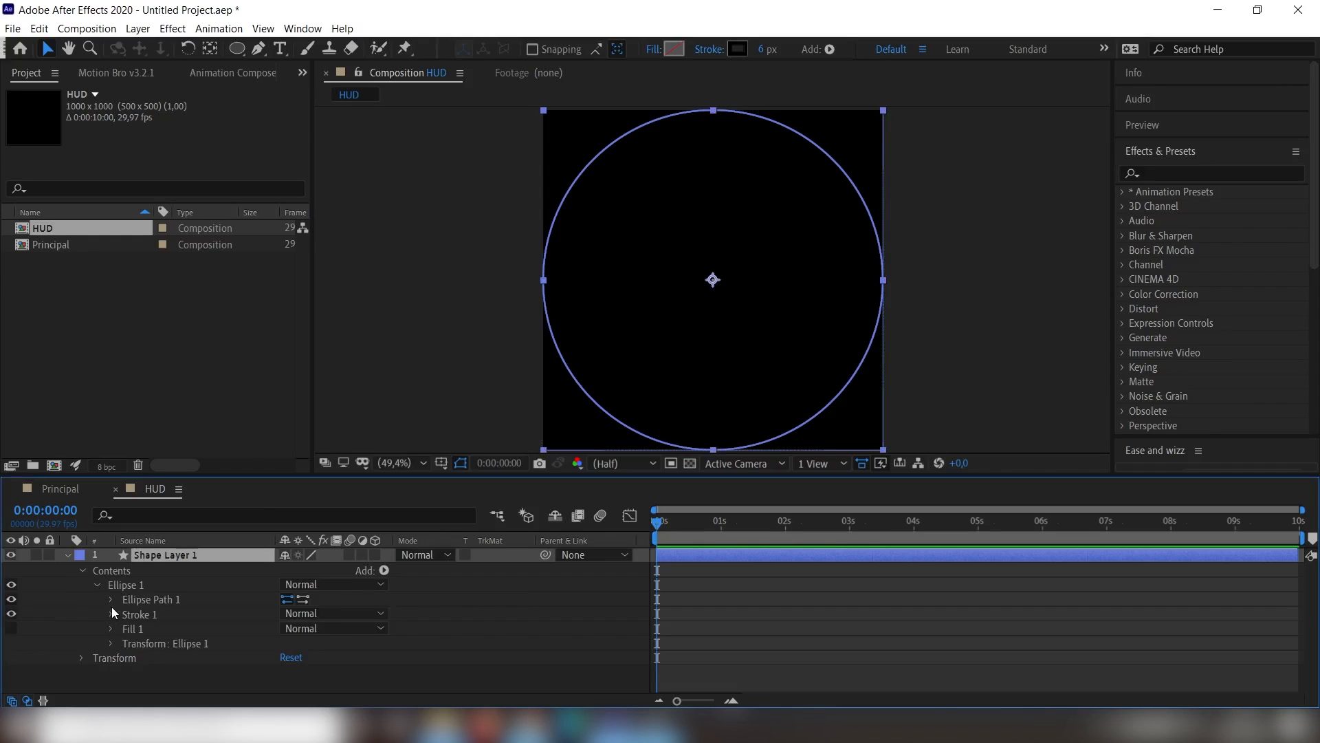
{"action": "left_click", "coordinate": [110, 600]}
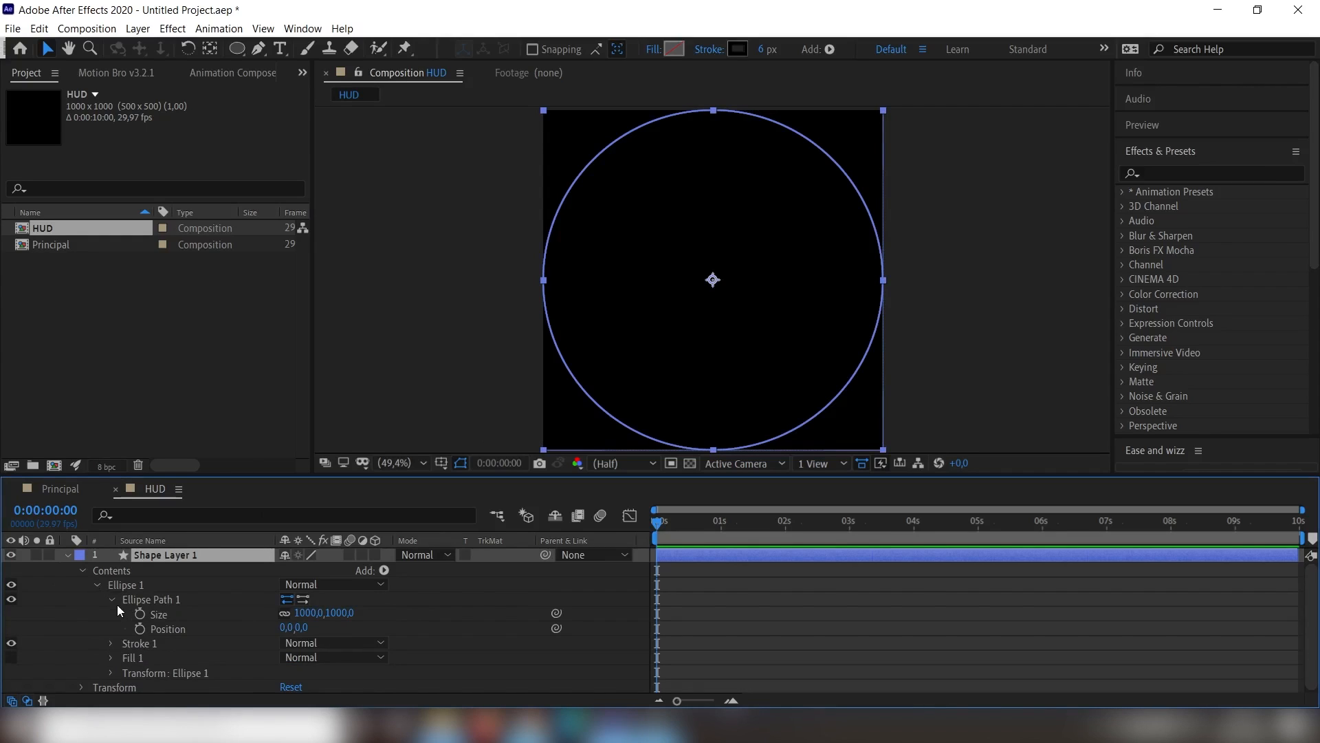
{"action": "left_click", "coordinate": [341, 613]}
{"action": "type", "text": "650"}
{"action": "key", "text": "Return"}
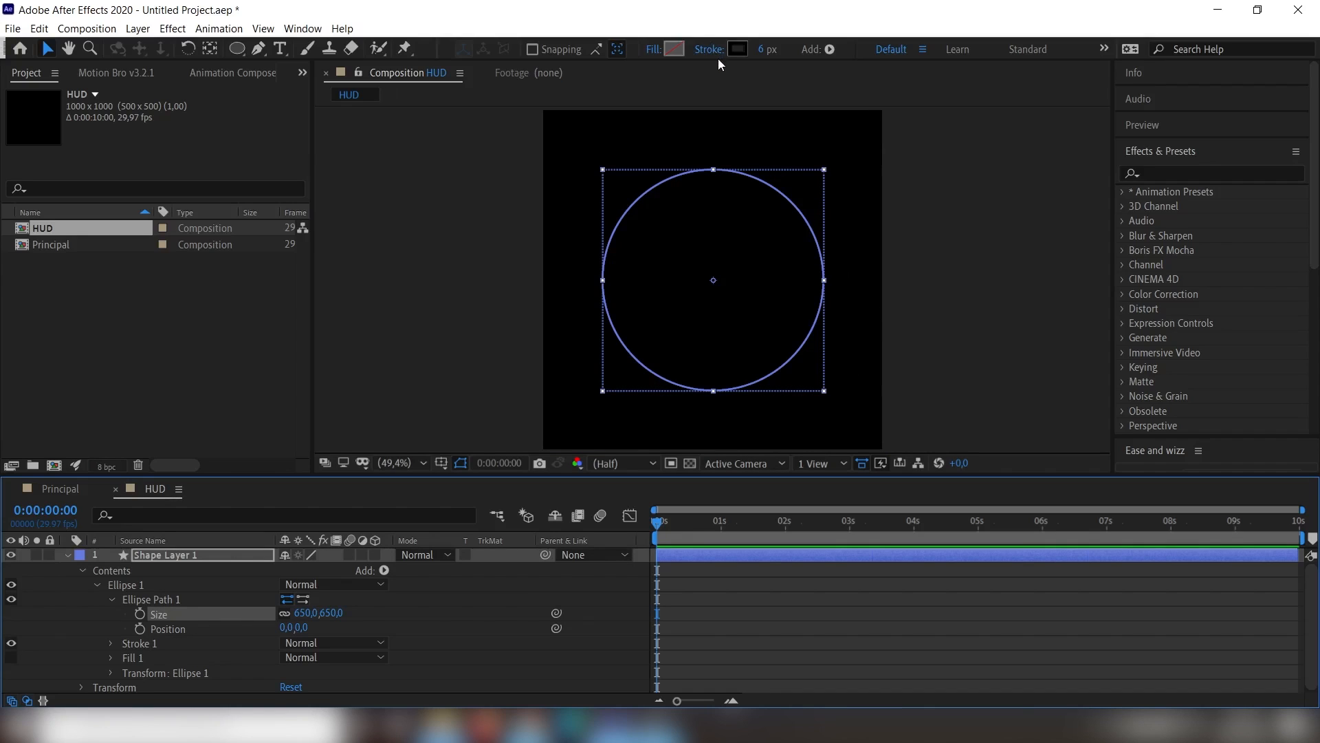
- Give the circle a white stroke 50 px wide
{"action": "left_click", "coordinate": [762, 50]}
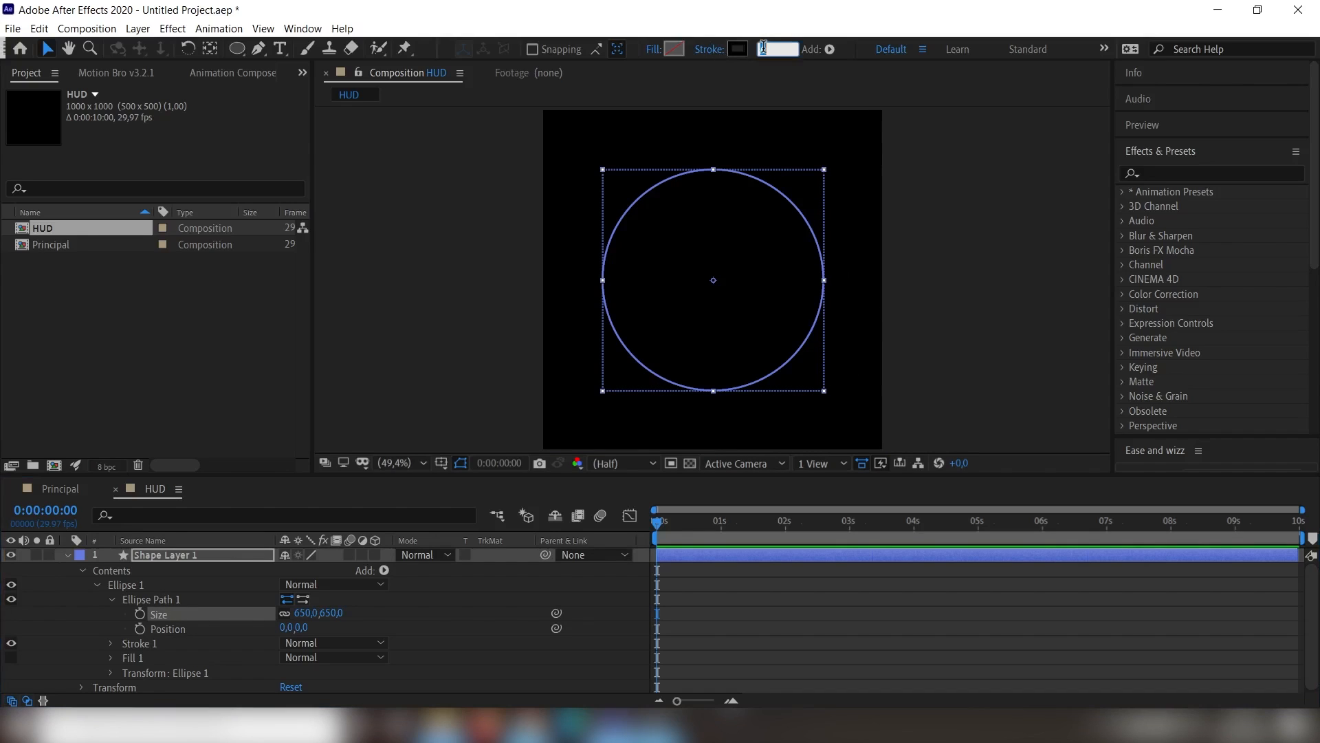
{"action": "type", "text": "10"}
{"action": "key", "text": "Return"}
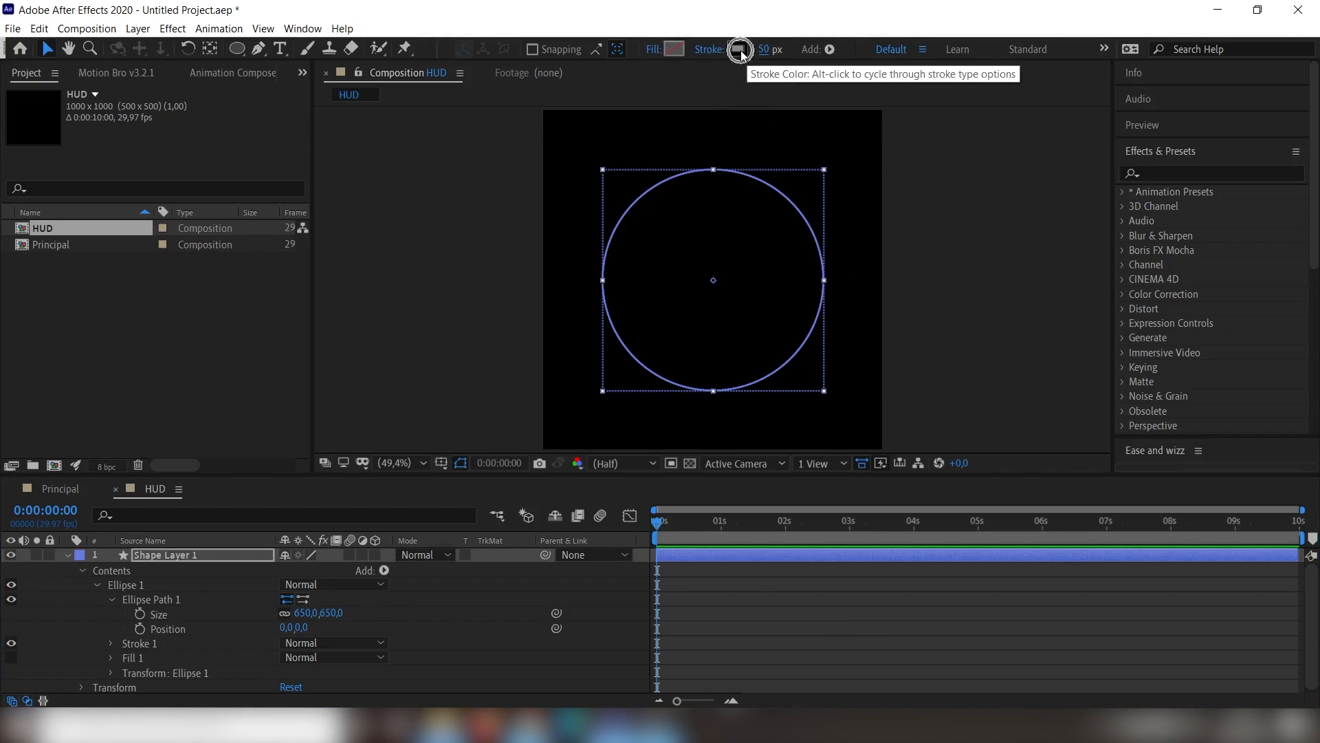
{"action": "left_click", "coordinate": [737, 49]}
{"action": "left_click_drag", "start_coordinate": [182, 258], "coordinate": [59, 182]}
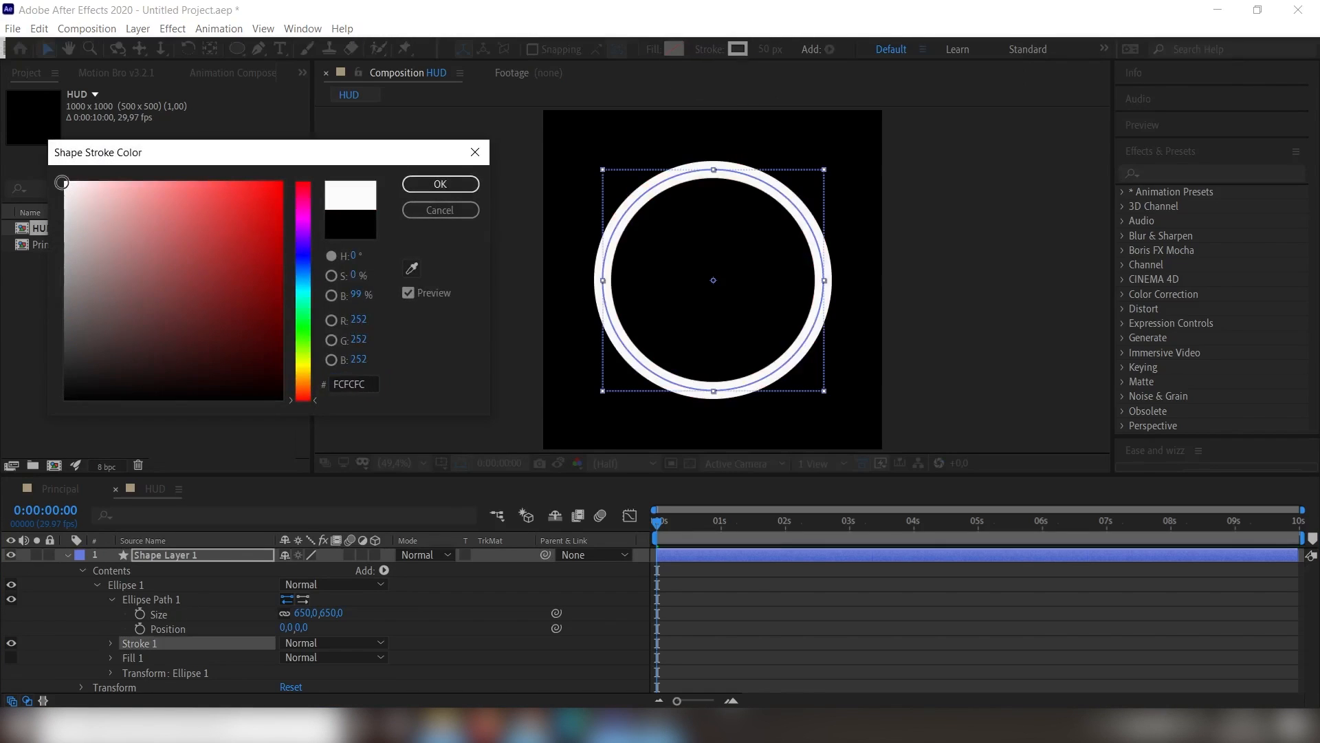
{"action": "left_click", "coordinate": [414, 184]}
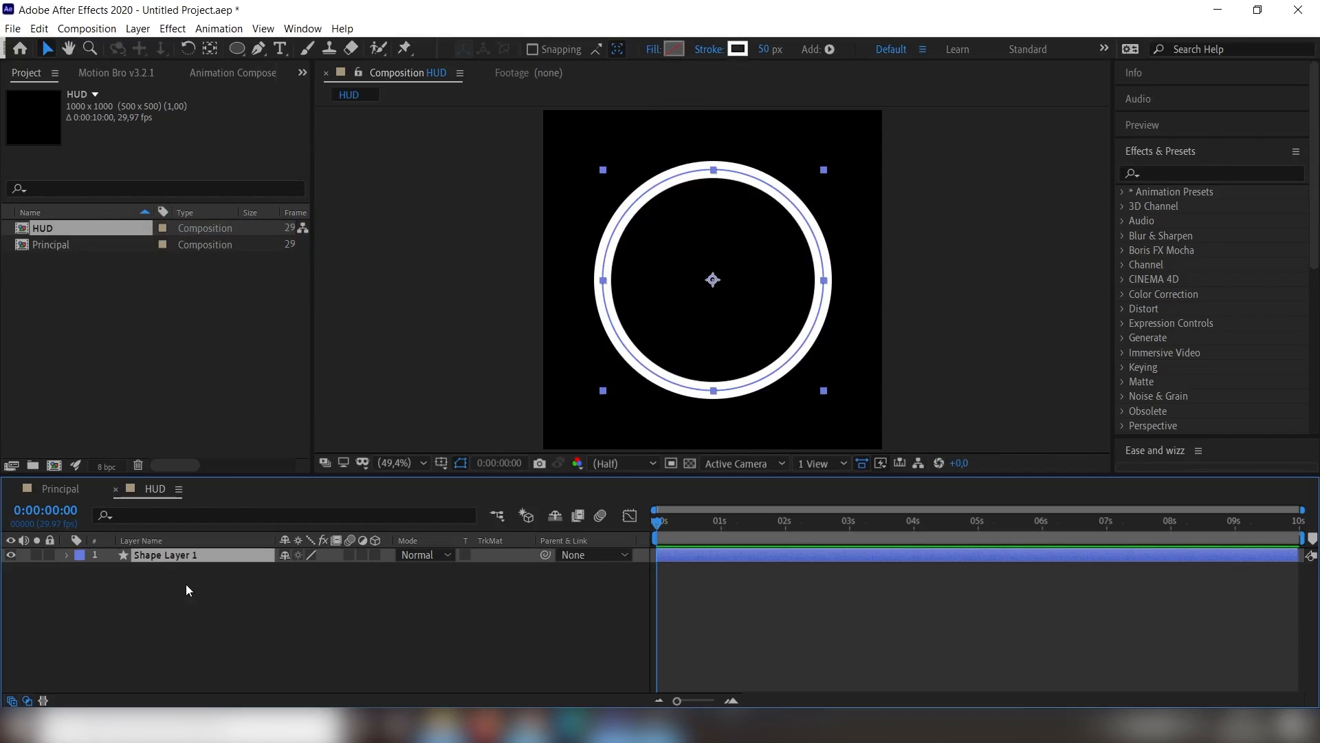
- Rename the circle's shape layer as "Círculo principal"
{"action": "right_click", "coordinate": [158, 555]}
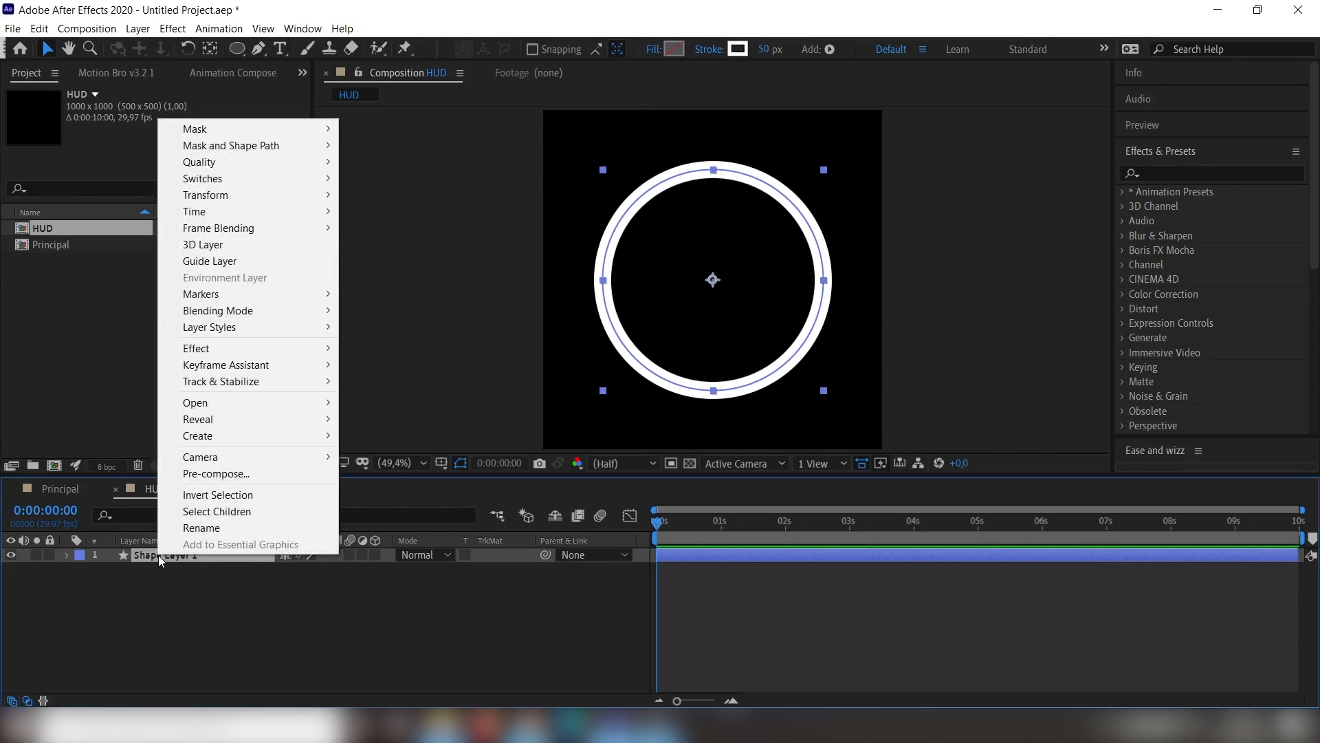
{"action": "left_click", "coordinate": [194, 527]}
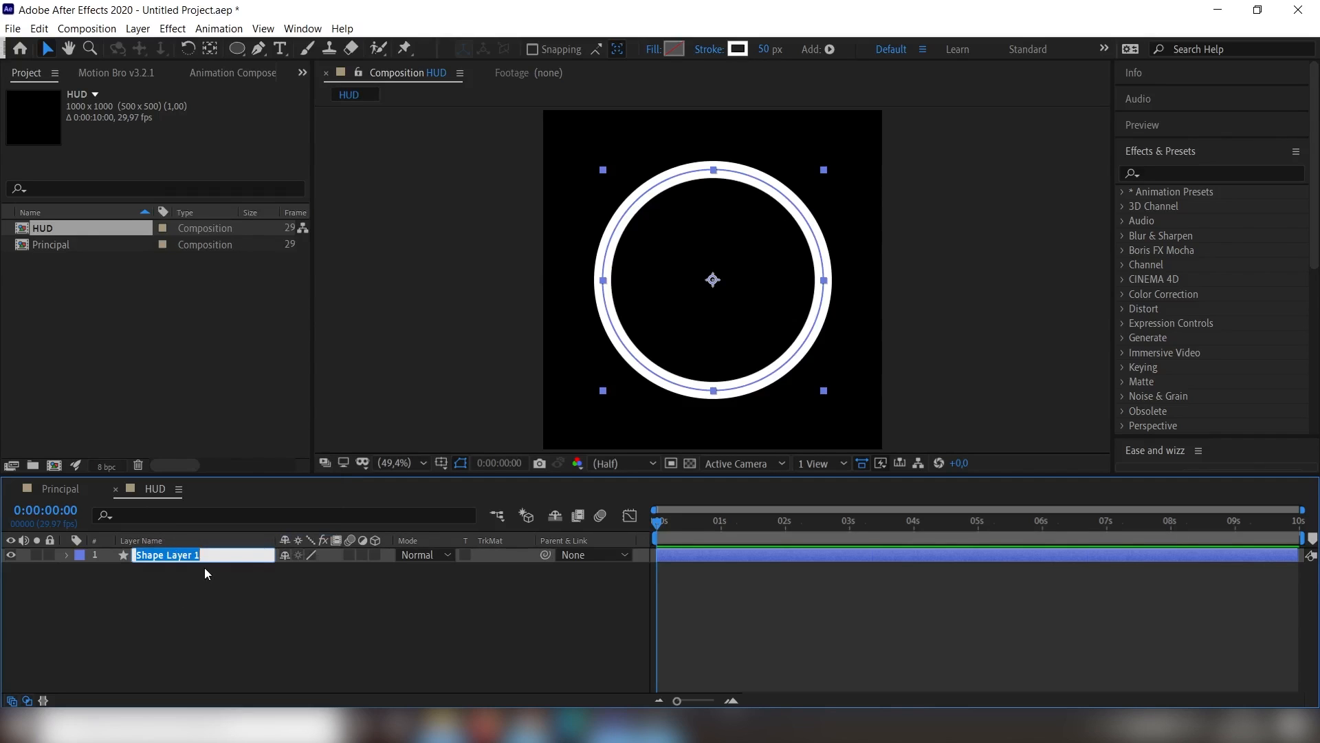
{"action": "type", "text": "Círculo principal"}
{"action": "key", "text": "Return"}
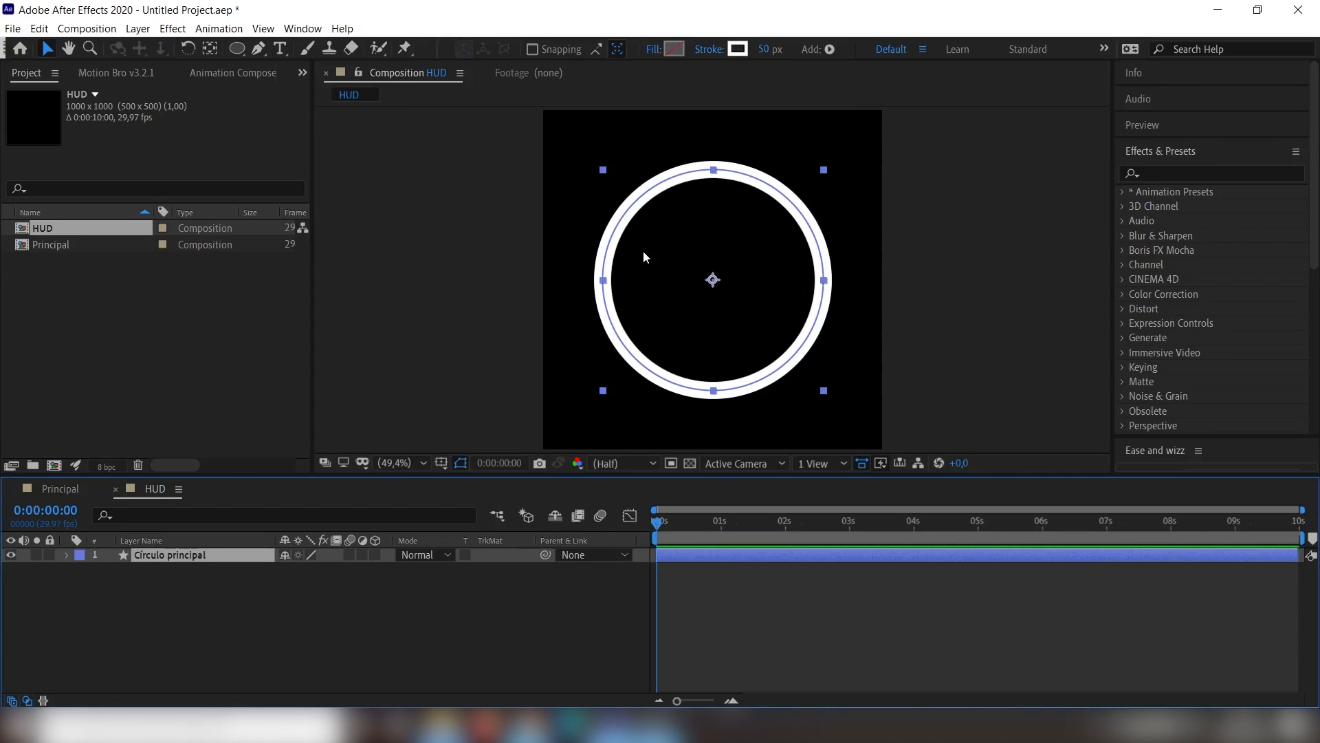
- Add a Trim Paths operator to the contents of the Círculo principal layer
{"action": "left_click", "coordinate": [67, 554]}
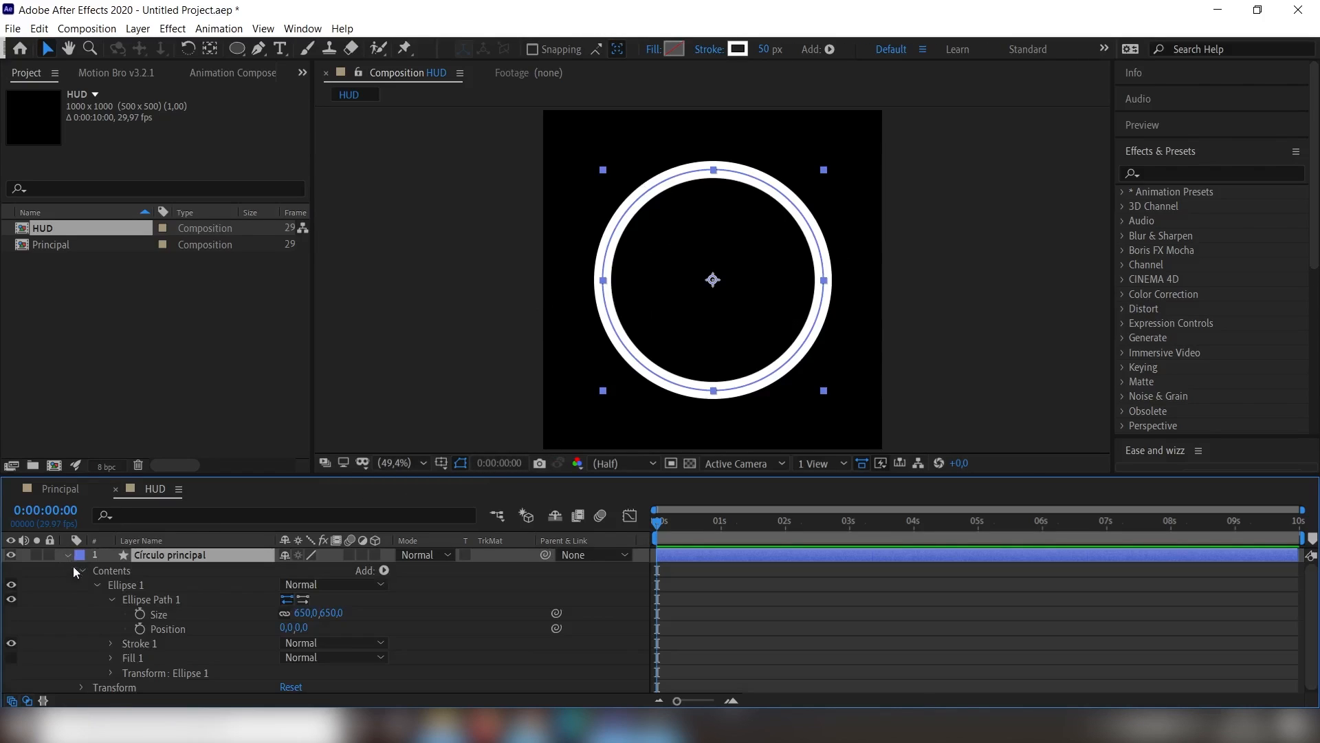
{"action": "left_click", "coordinate": [384, 570]}
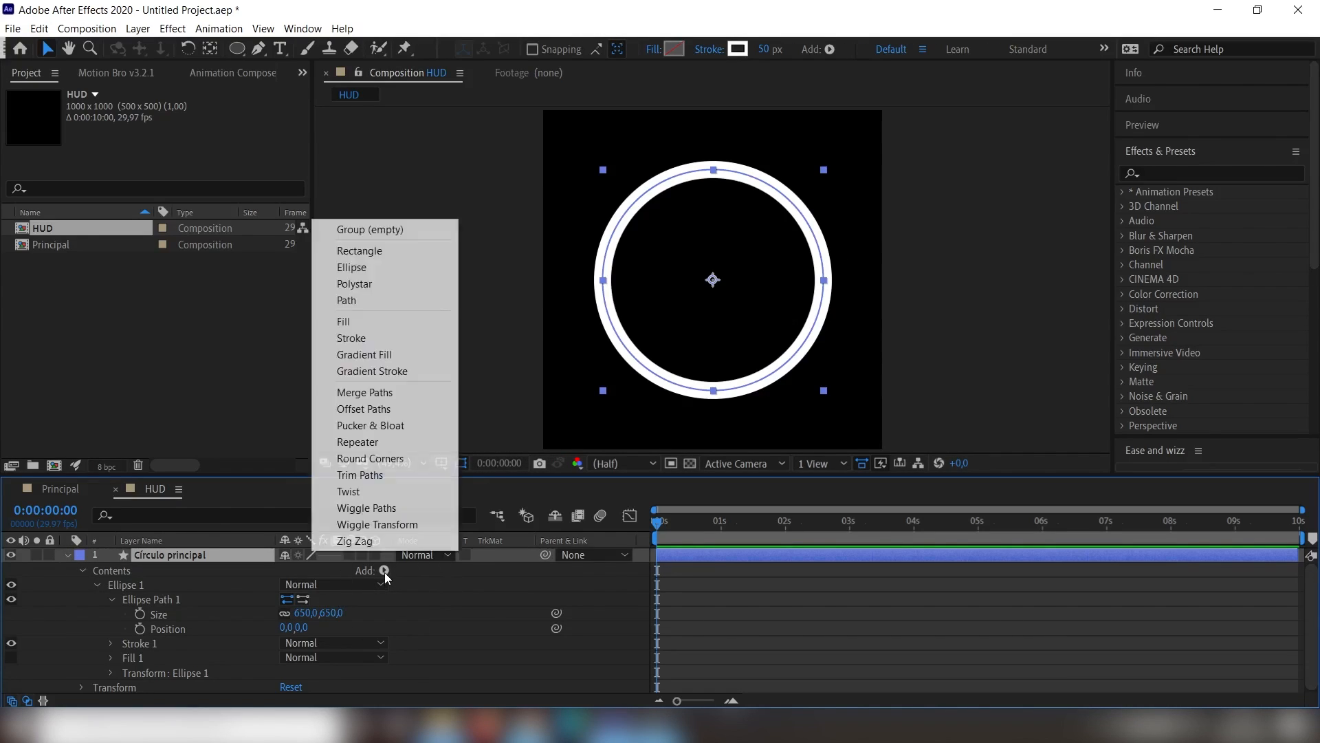
{"action": "left_click", "coordinate": [390, 476]}
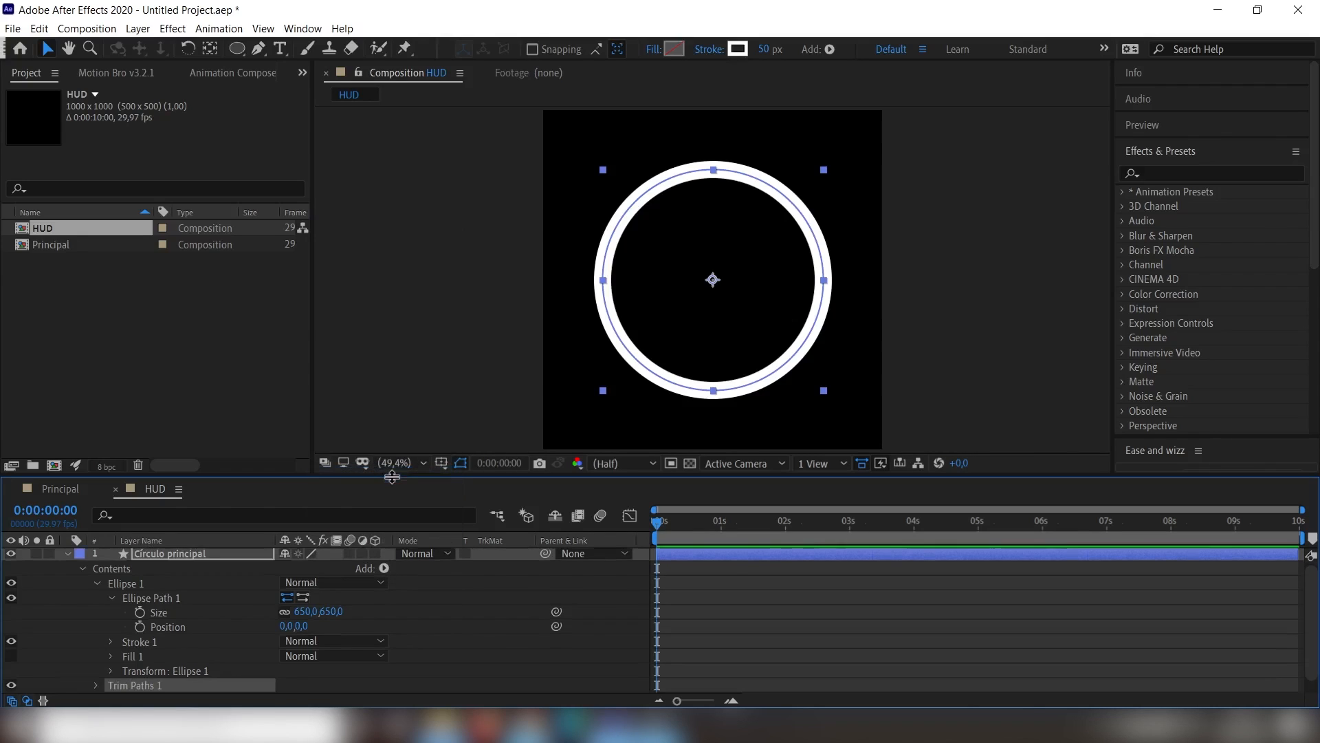
- Keyframe the Trim Paths End of Círculo principal at 0% at the start of the timeline
{"action": "scroll", "coordinate": [175, 645], "scroll_direction": "down", "scroll_amount": 1}
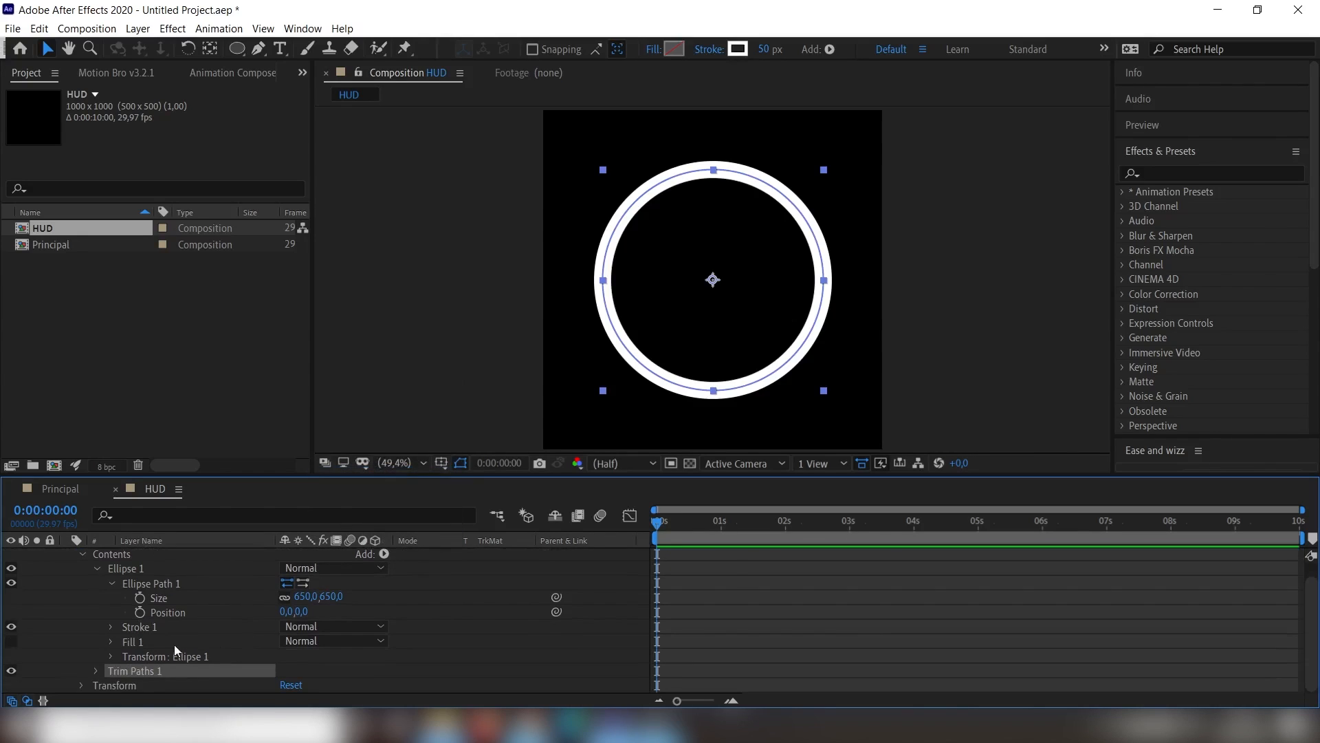
{"action": "left_click", "coordinate": [95, 671]}
{"action": "scroll", "coordinate": [108, 674], "scroll_direction": "down", "scroll_amount": 4}
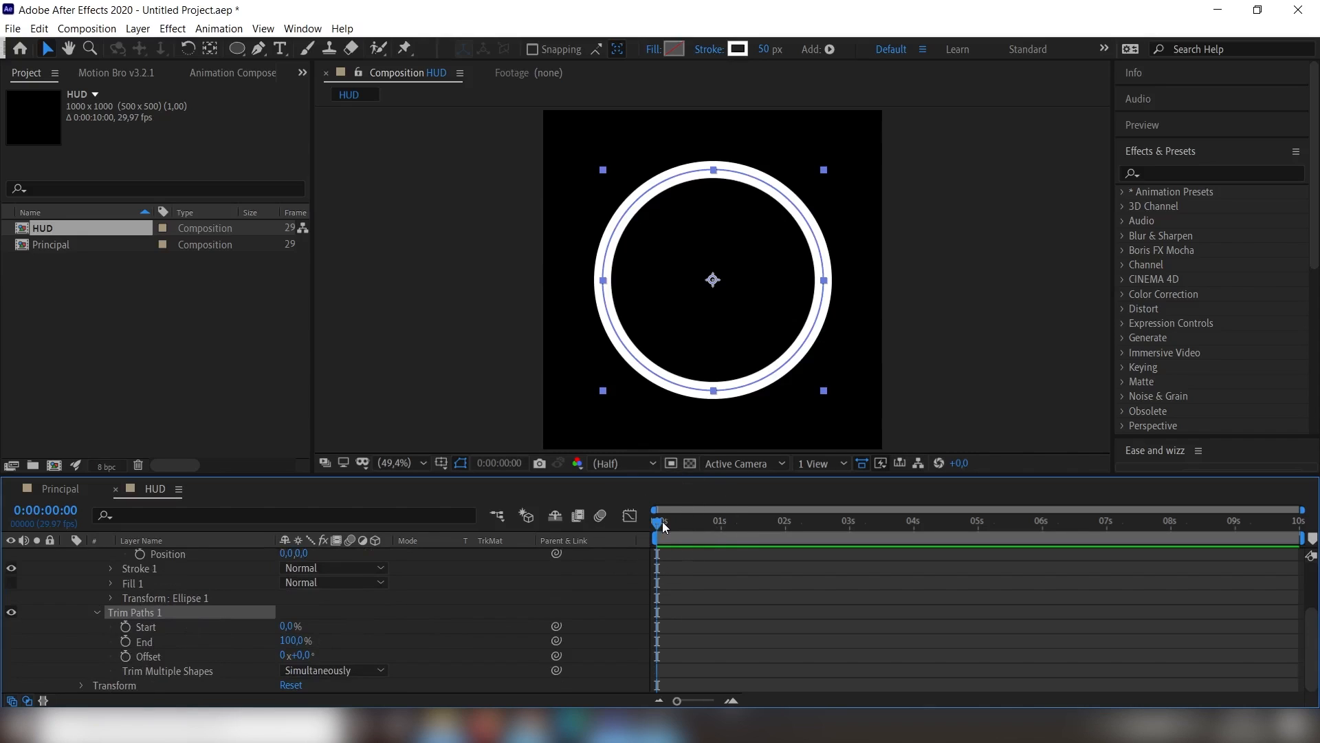
{"action": "left_click", "coordinate": [126, 642]}
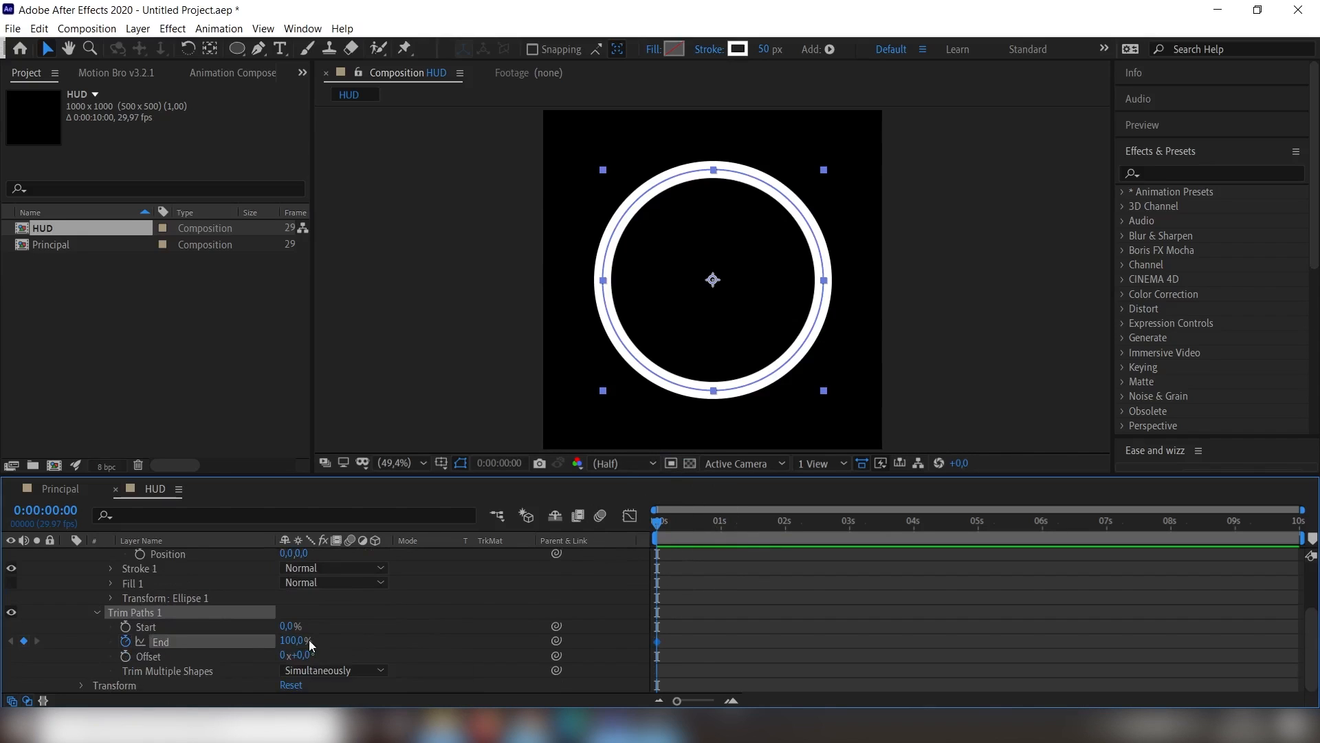
{"action": "left_click_drag", "start_coordinate": [291, 640], "coordinate": [240, 627]}
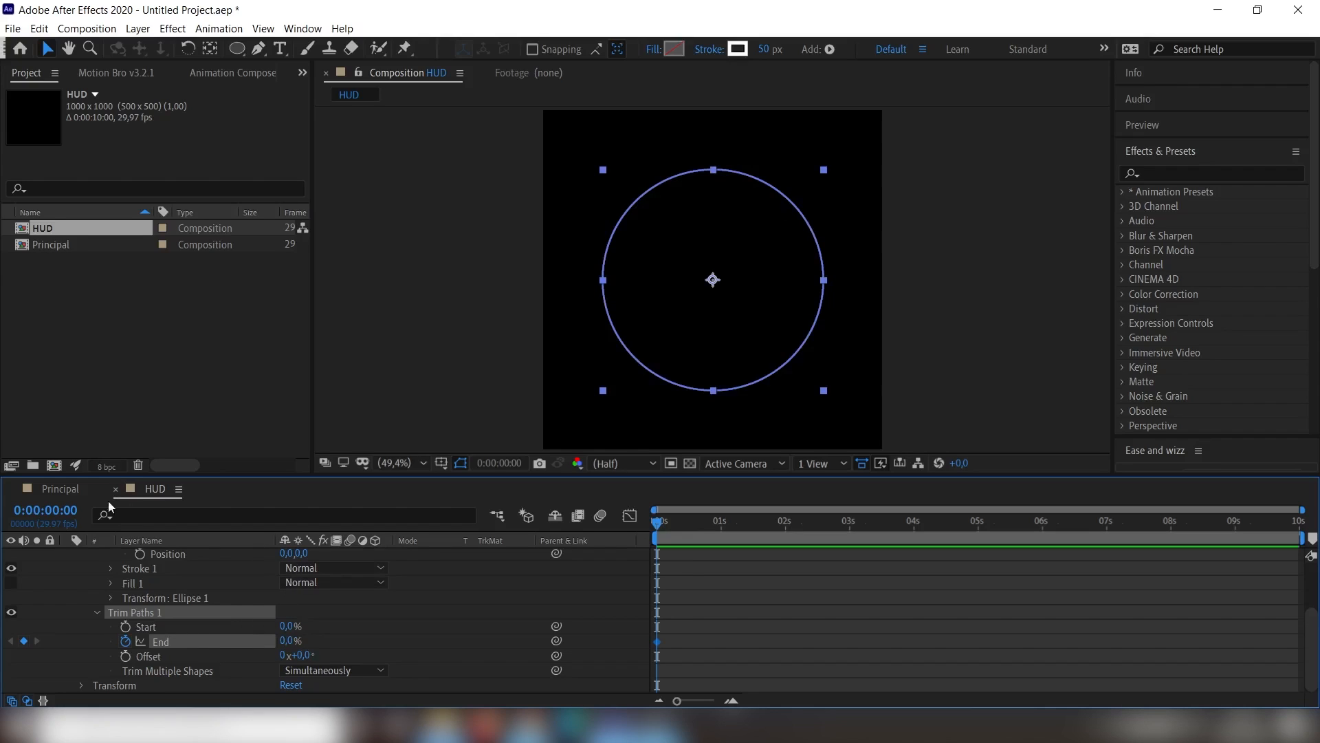
- Add a second Trim Paths End keyframe of 100% at 0:00:01:15
{"action": "left_click", "coordinate": [45, 509]}
{"action": "type", "text": "115"}
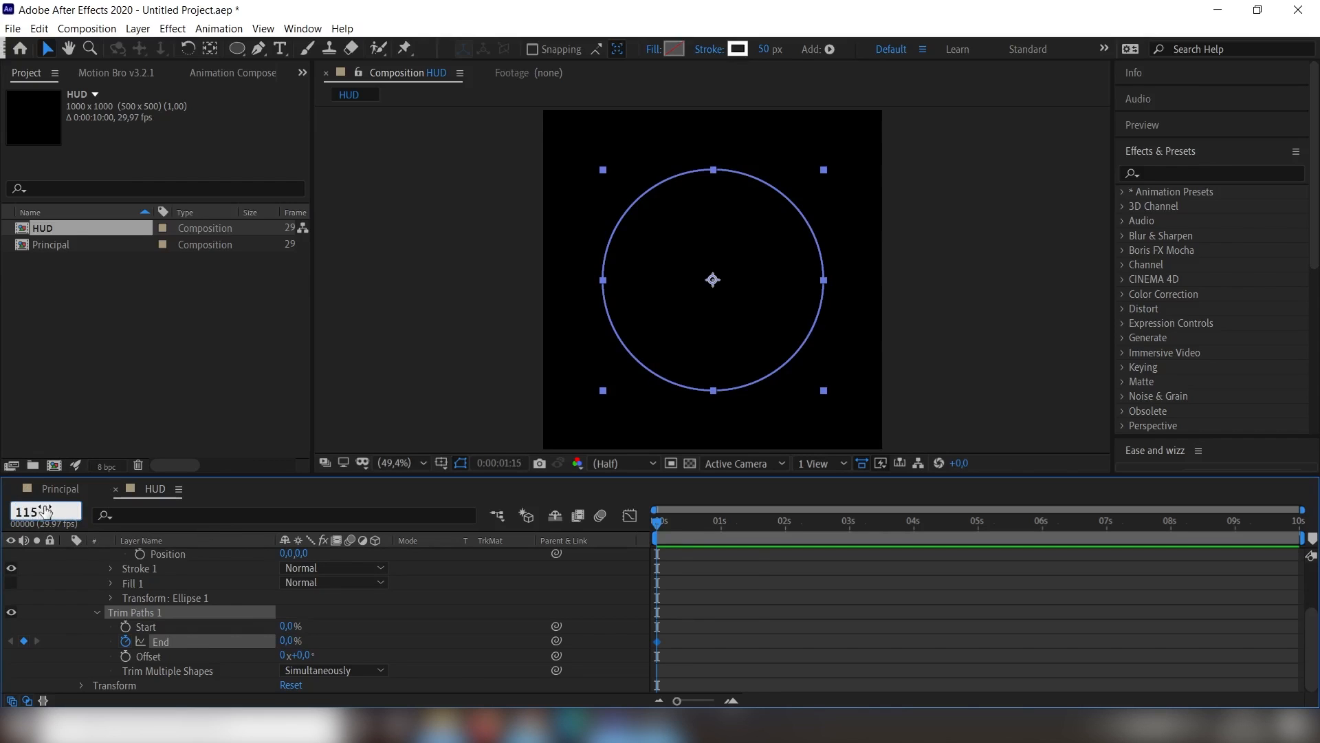
{"action": "key", "text": "Return"}
{"action": "left_click", "coordinate": [289, 641]}
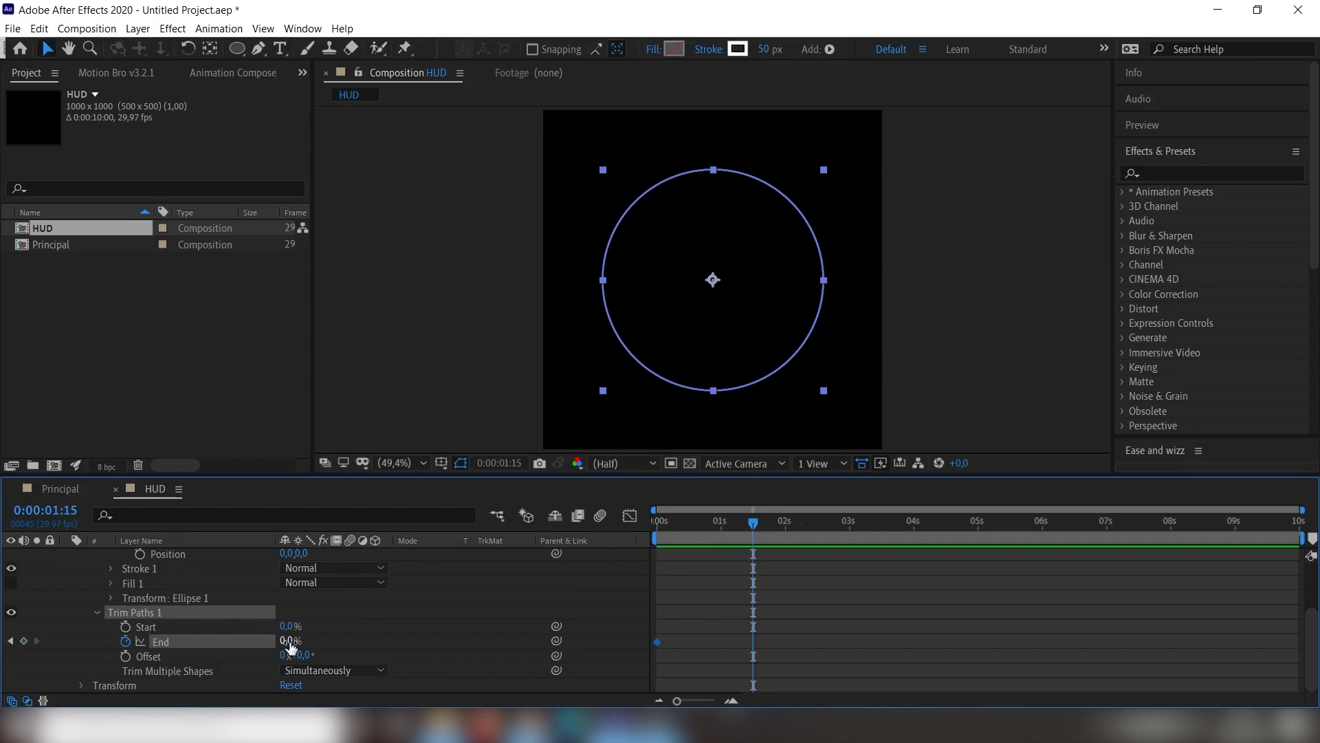
{"action": "type", "text": "100"}
{"action": "key", "text": "Return"}
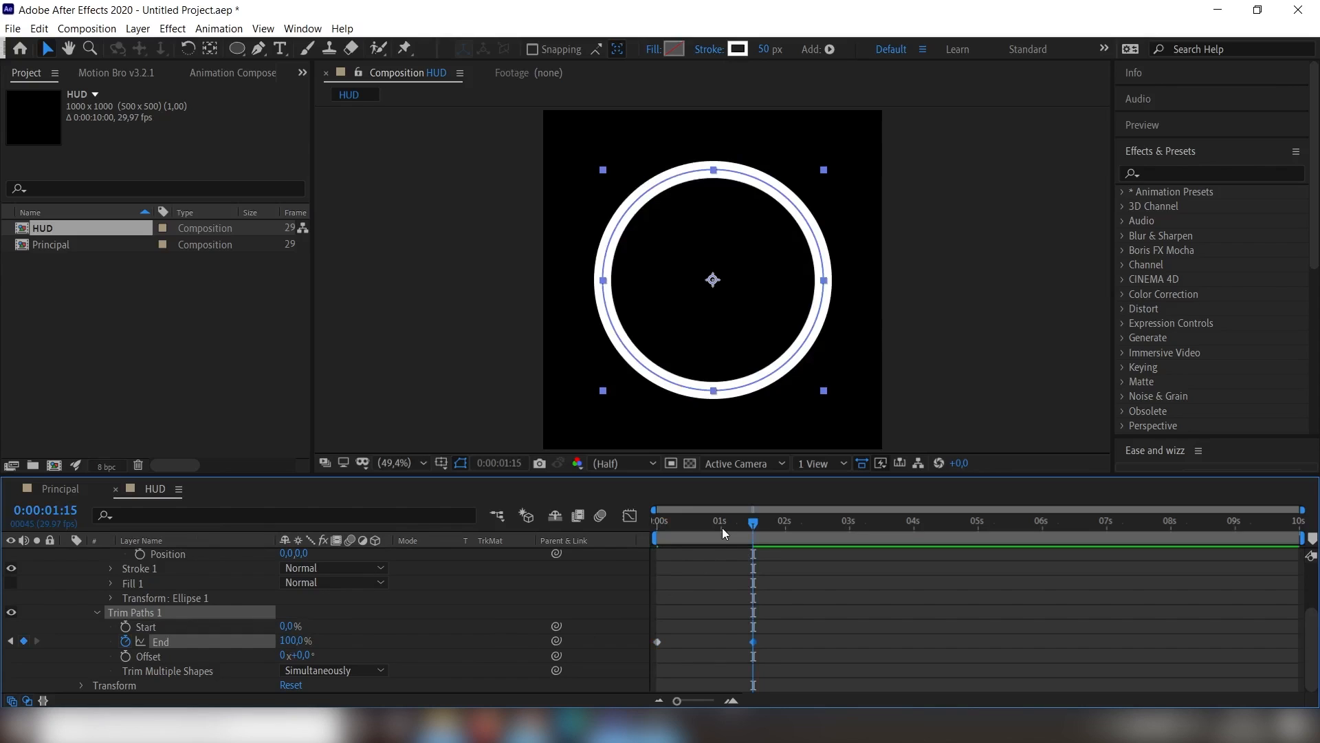
- Scrub back through the circle's reveal to the start and apply Easy Ease to both End keyframes
{"action": "left_click_drag", "start_coordinate": [722, 526], "coordinate": [610, 525]}
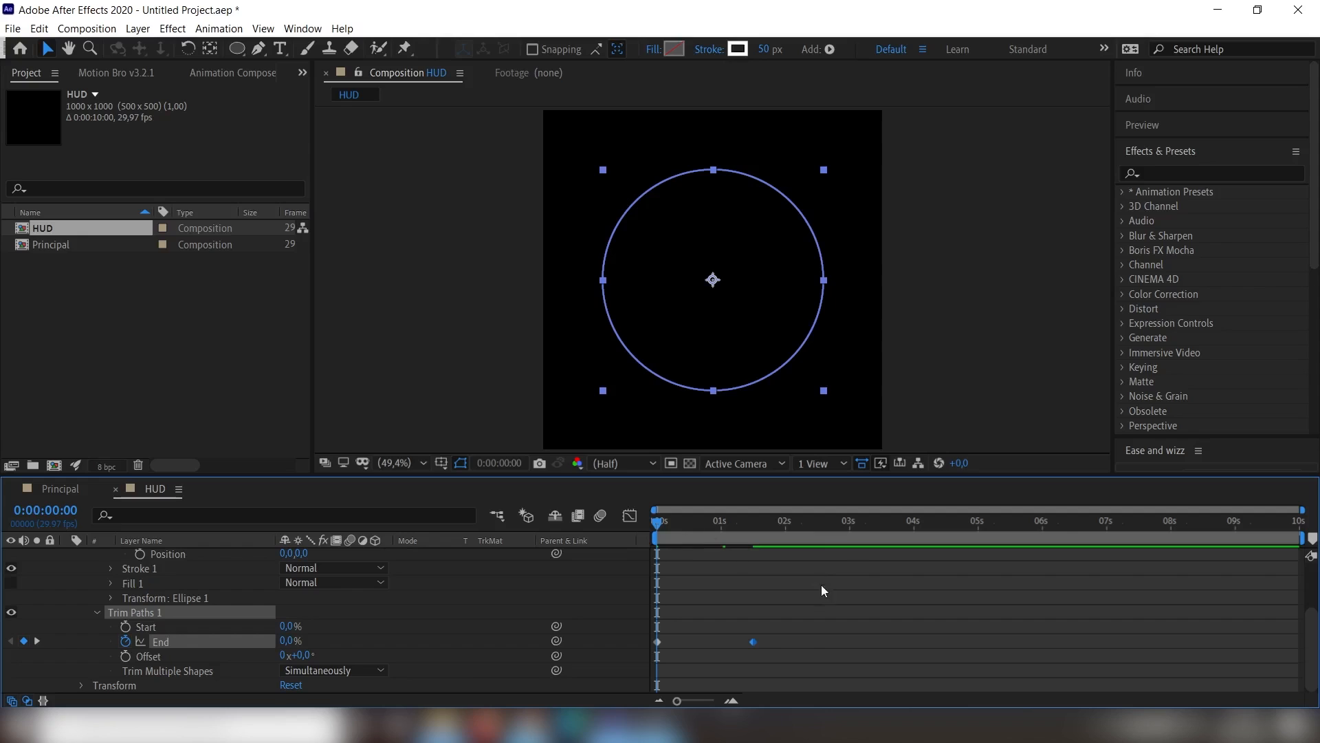
{"action": "left_click_drag", "start_coordinate": [785, 624], "coordinate": [650, 664]}
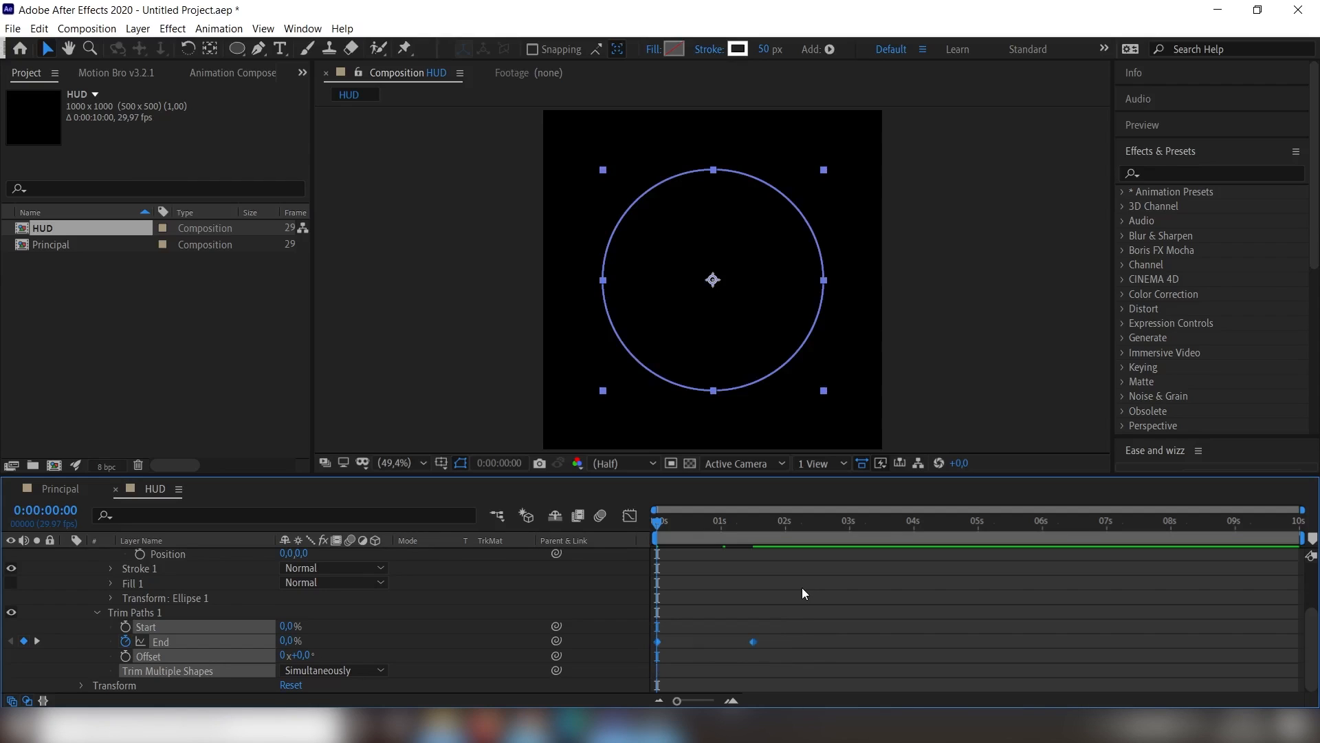
{"action": "right_click", "coordinate": [754, 645]}
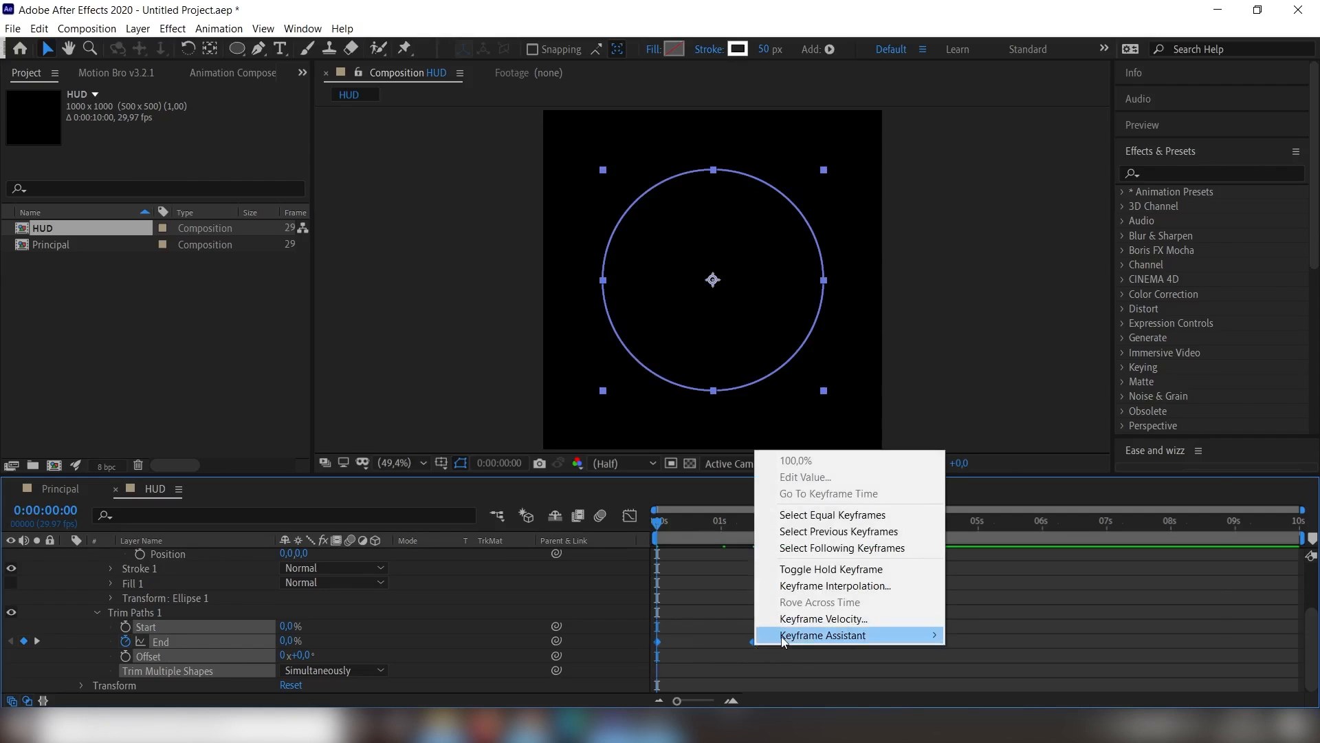
{"action": "mouse_move", "coordinate": [783, 638]}
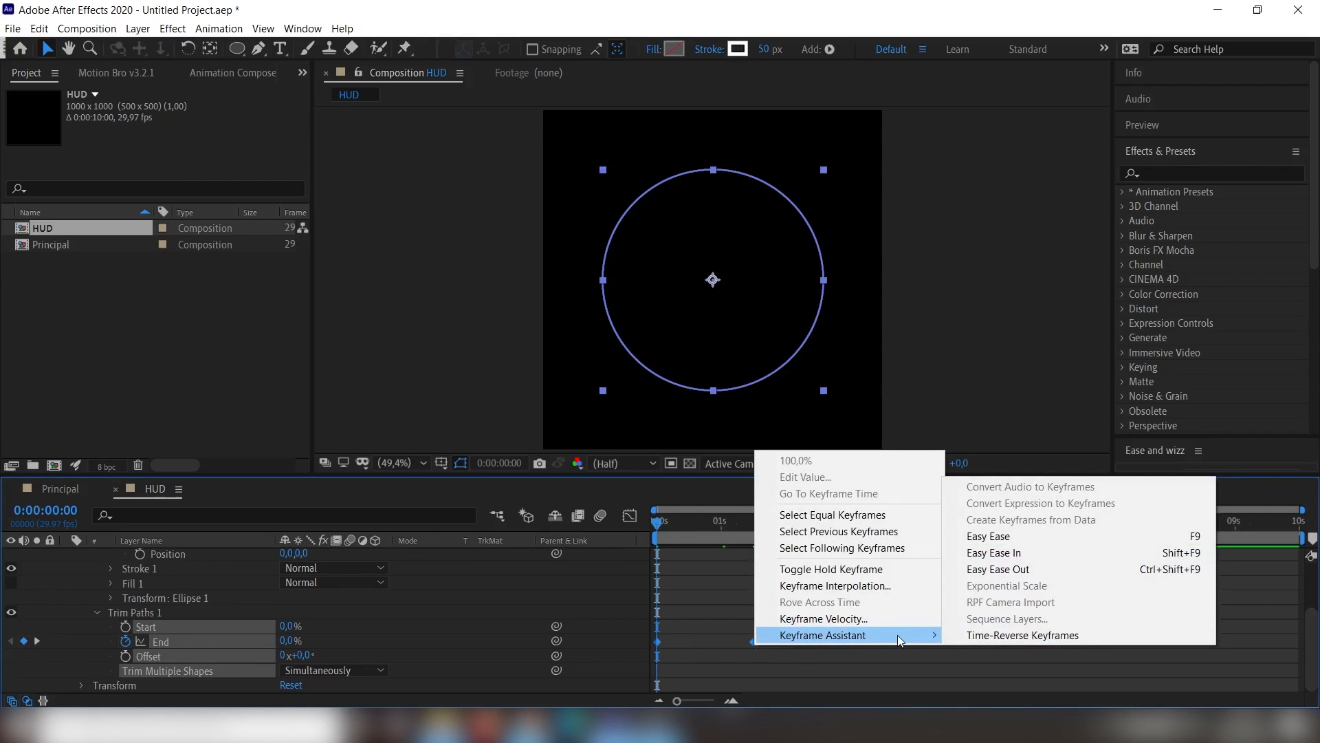
{"action": "left_click", "coordinate": [1025, 535]}
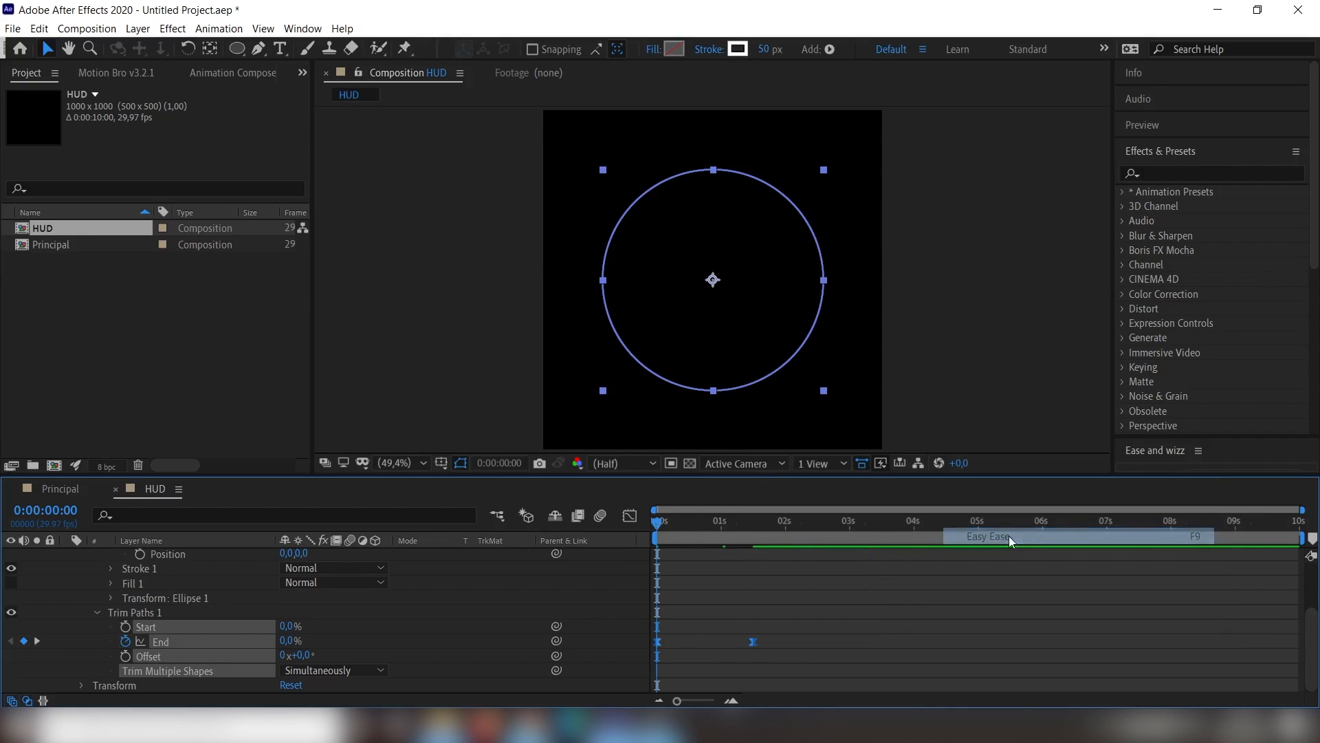
- Lengthen the last End keyframe's incoming ease in the speed graph so the speed peaks early, and preview the animation
{"action": "left_click", "coordinate": [630, 516]}
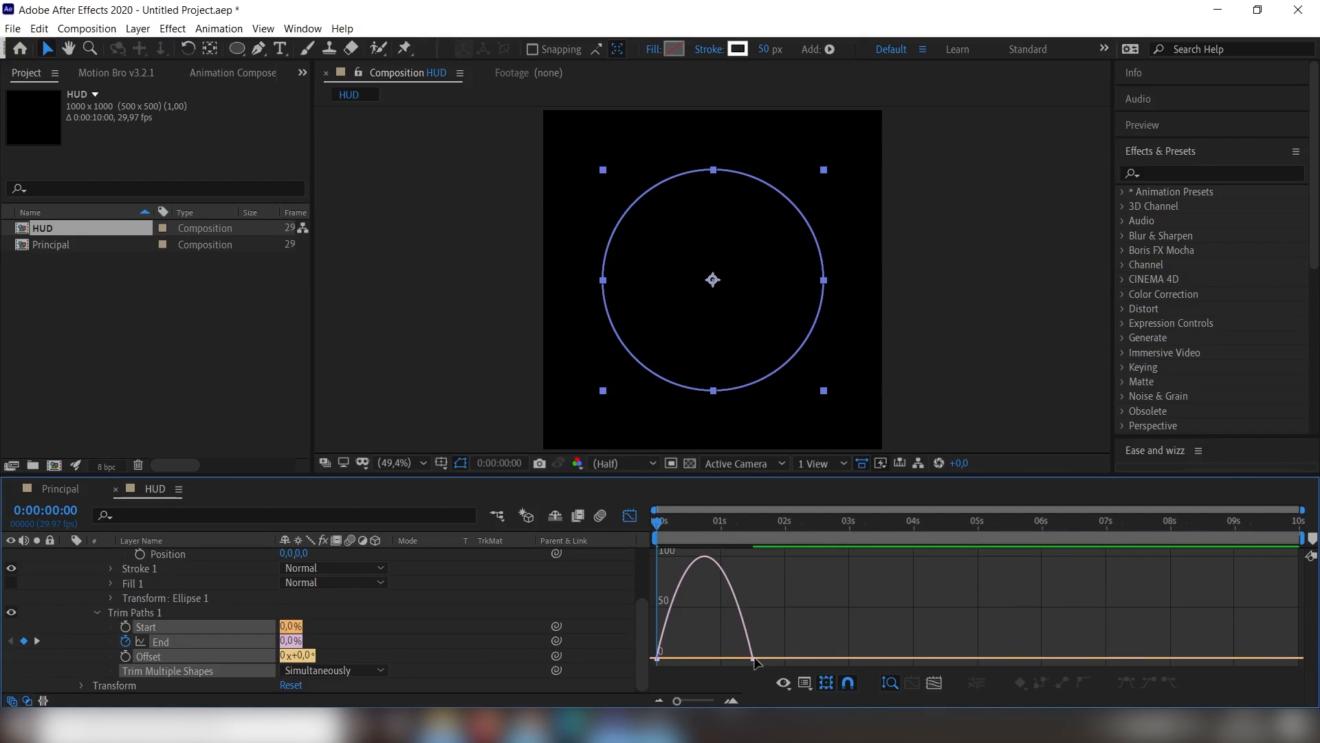
{"action": "left_click", "coordinate": [755, 659]}
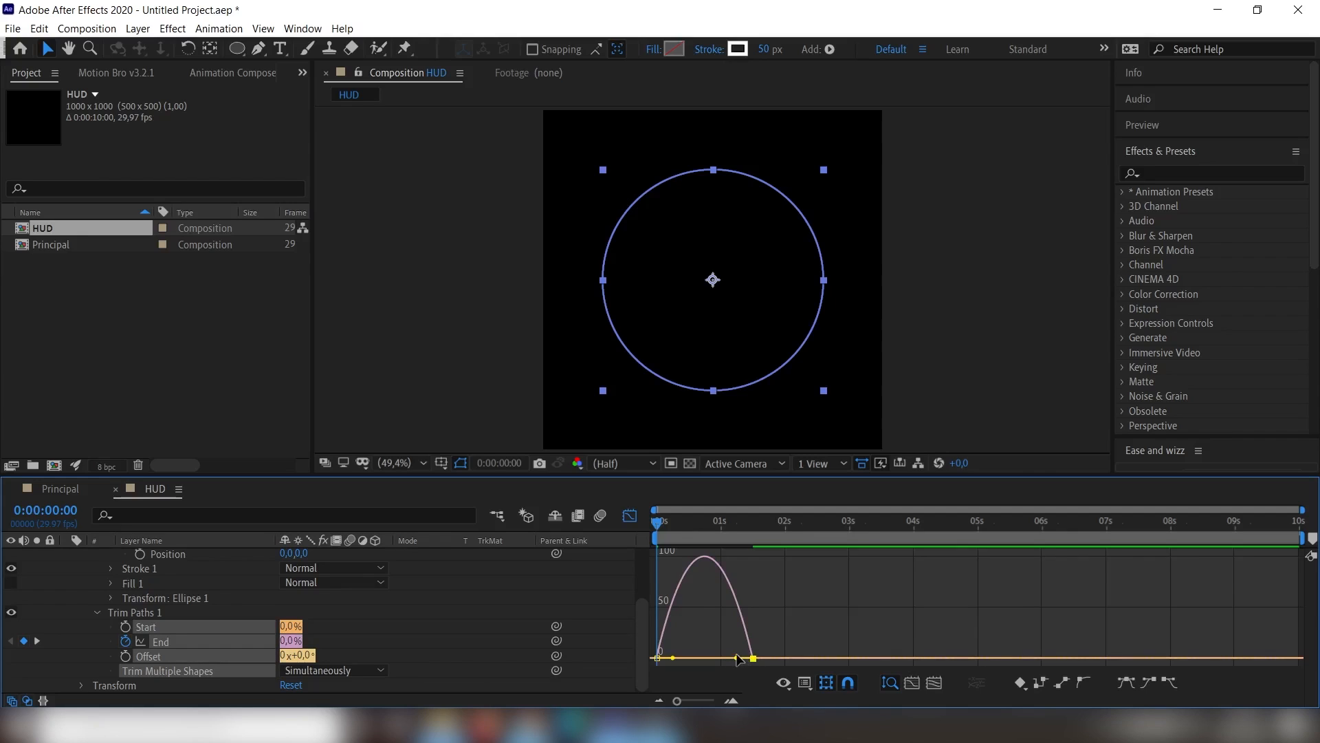
{"action": "left_click_drag", "start_coordinate": [736, 658], "coordinate": [693, 654]}
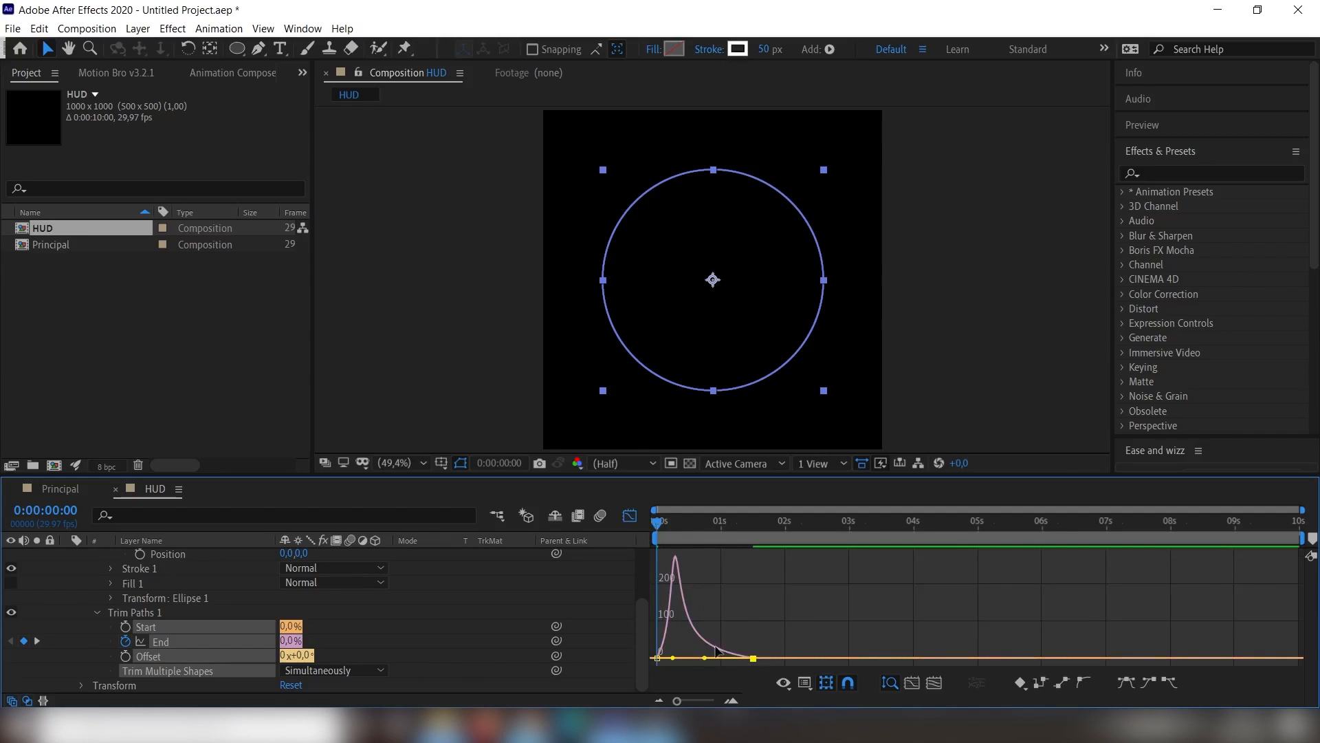
{"action": "left_click", "coordinate": [630, 516]}
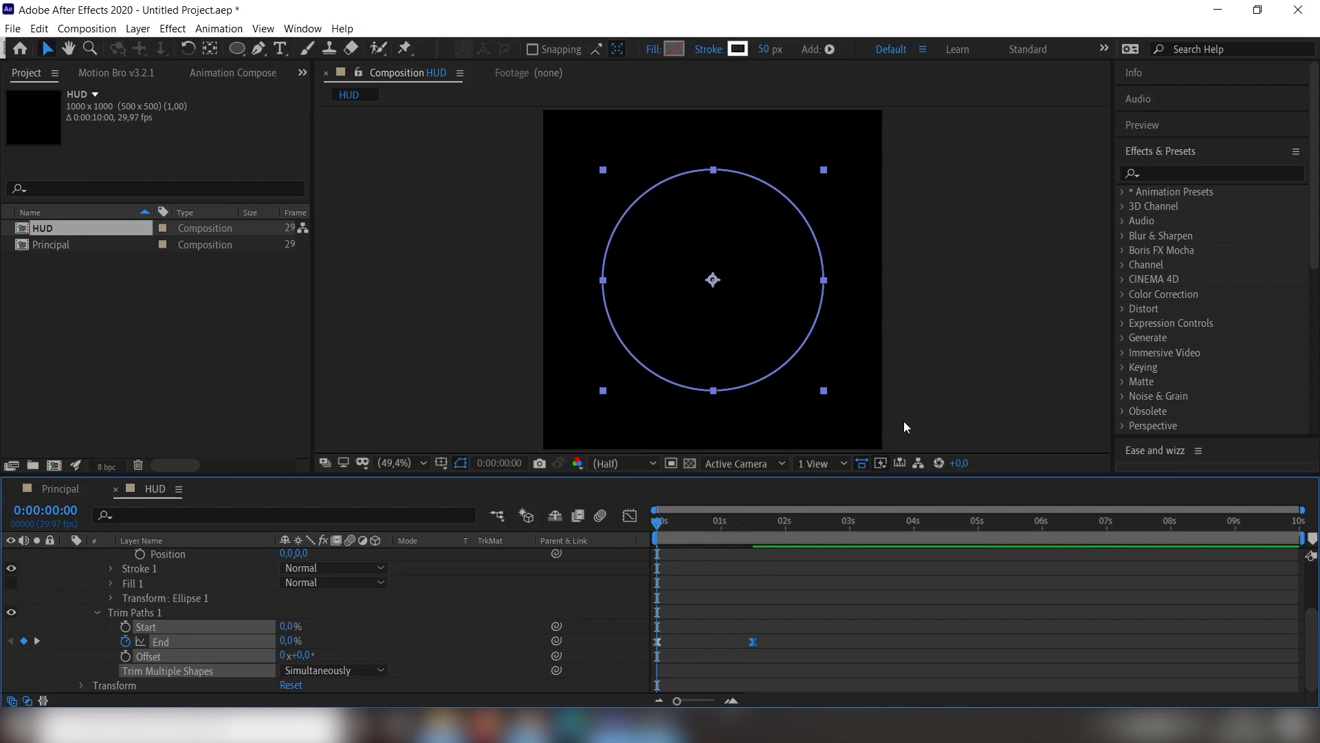
{"action": "key", "text": "space"}
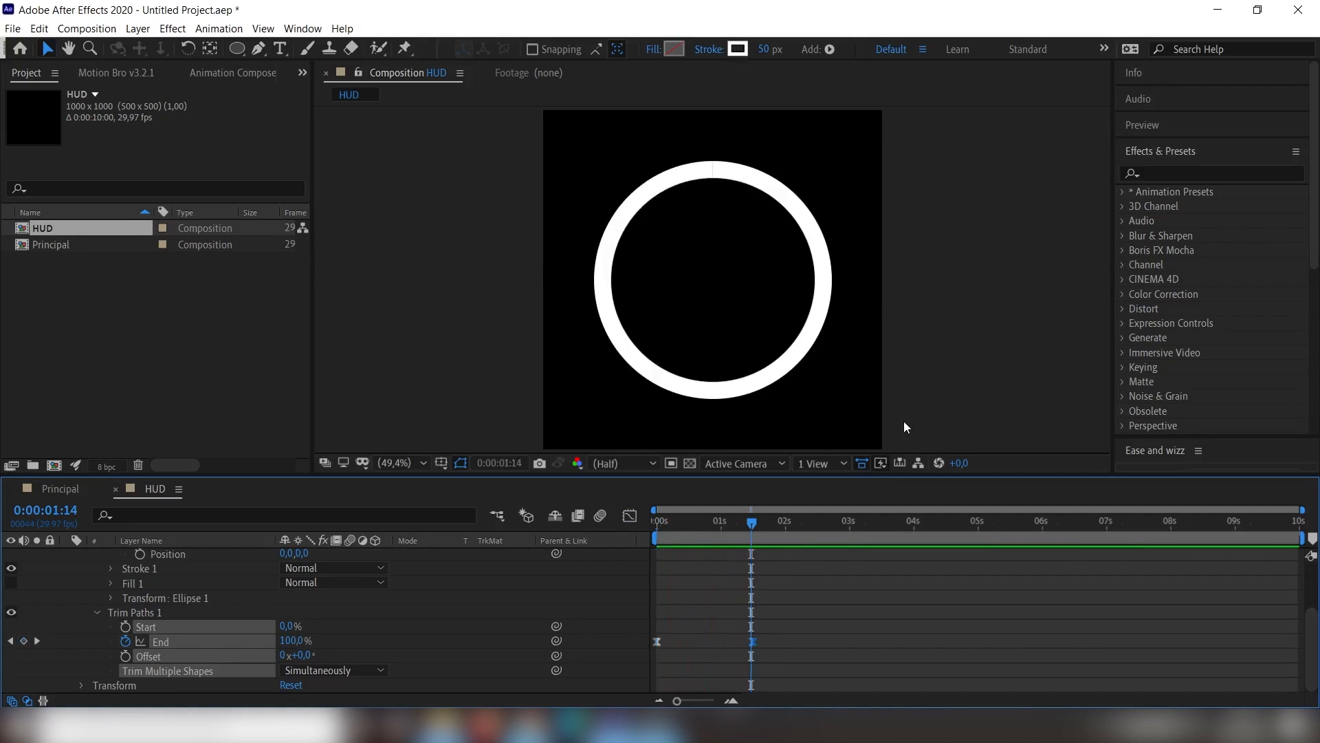
{"action": "key", "text": "space"}
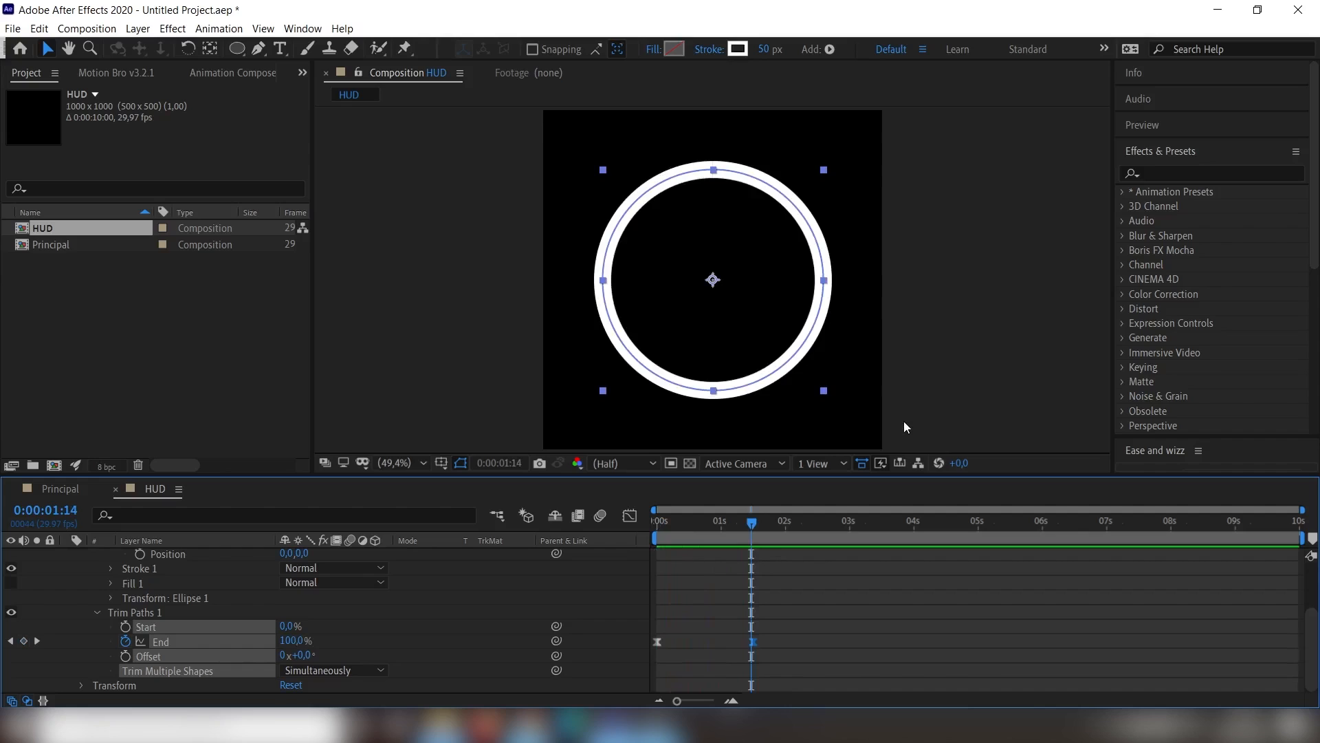
- Collapse the Círculo principal layer's properties and duplicate the layer
{"action": "scroll", "coordinate": [62, 612], "scroll_direction": "up", "scroll_amount": 3}
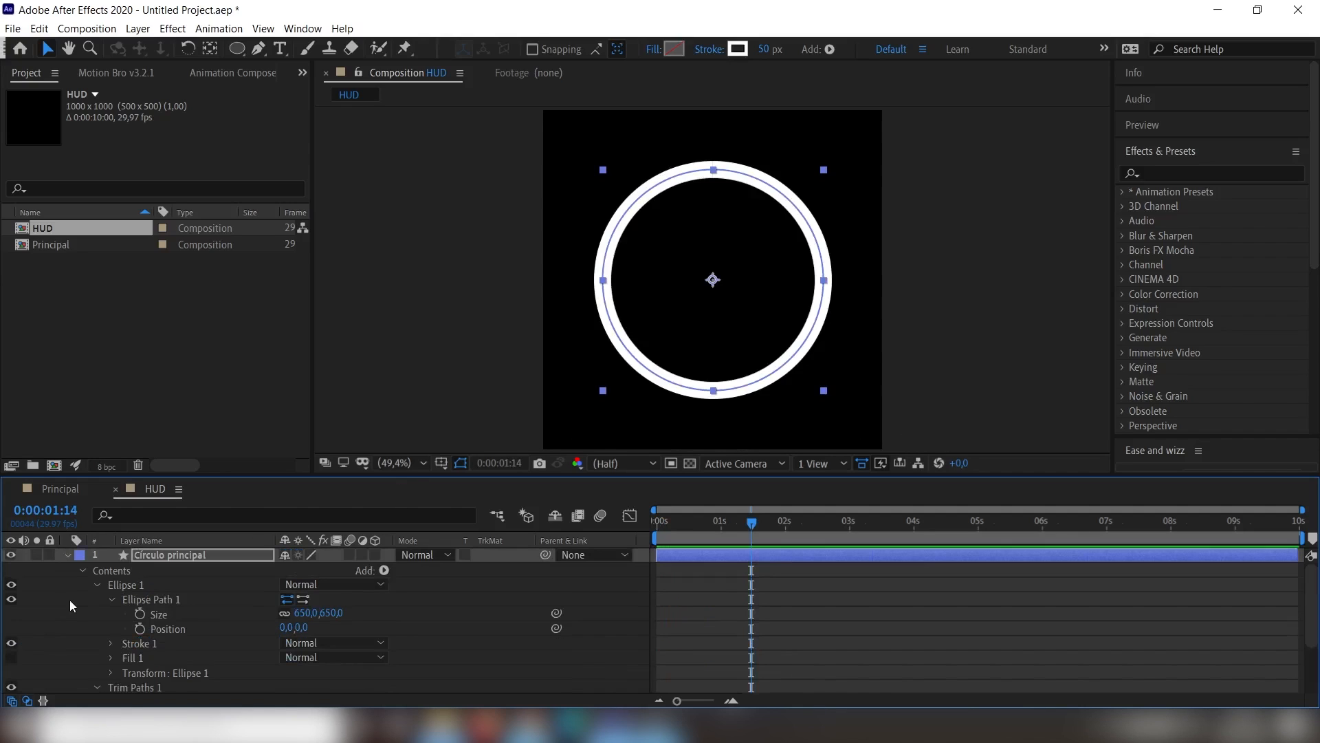
{"action": "left_click", "coordinate": [68, 557]}
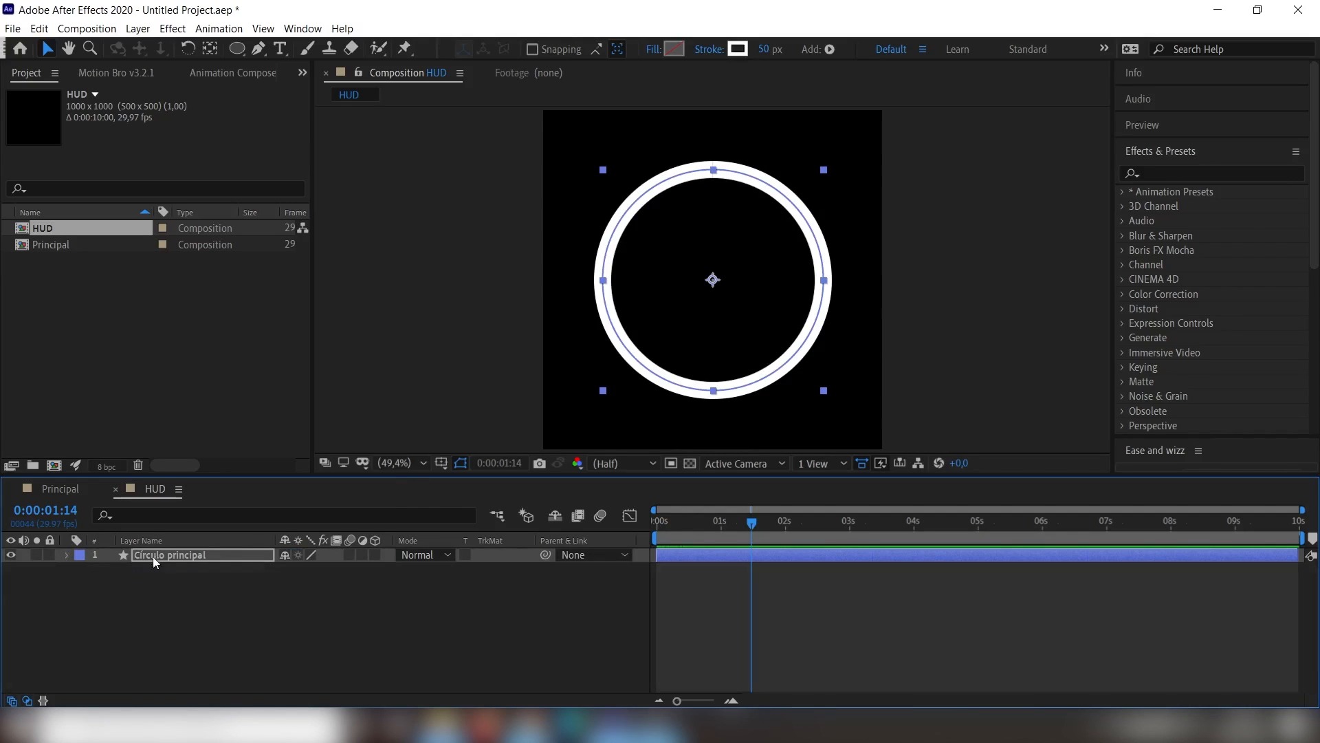
{"action": "key", "text": "Return"}
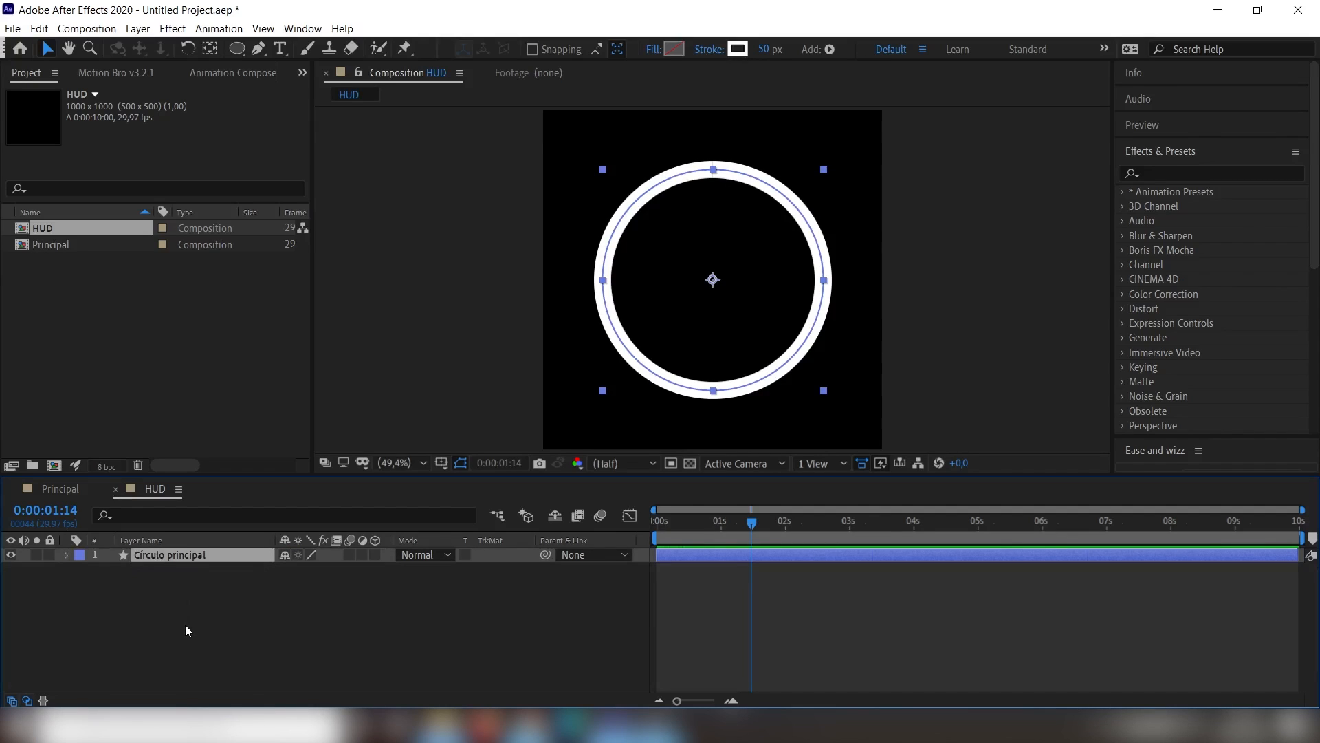
{"action": "key", "text": "ctrl+d"}
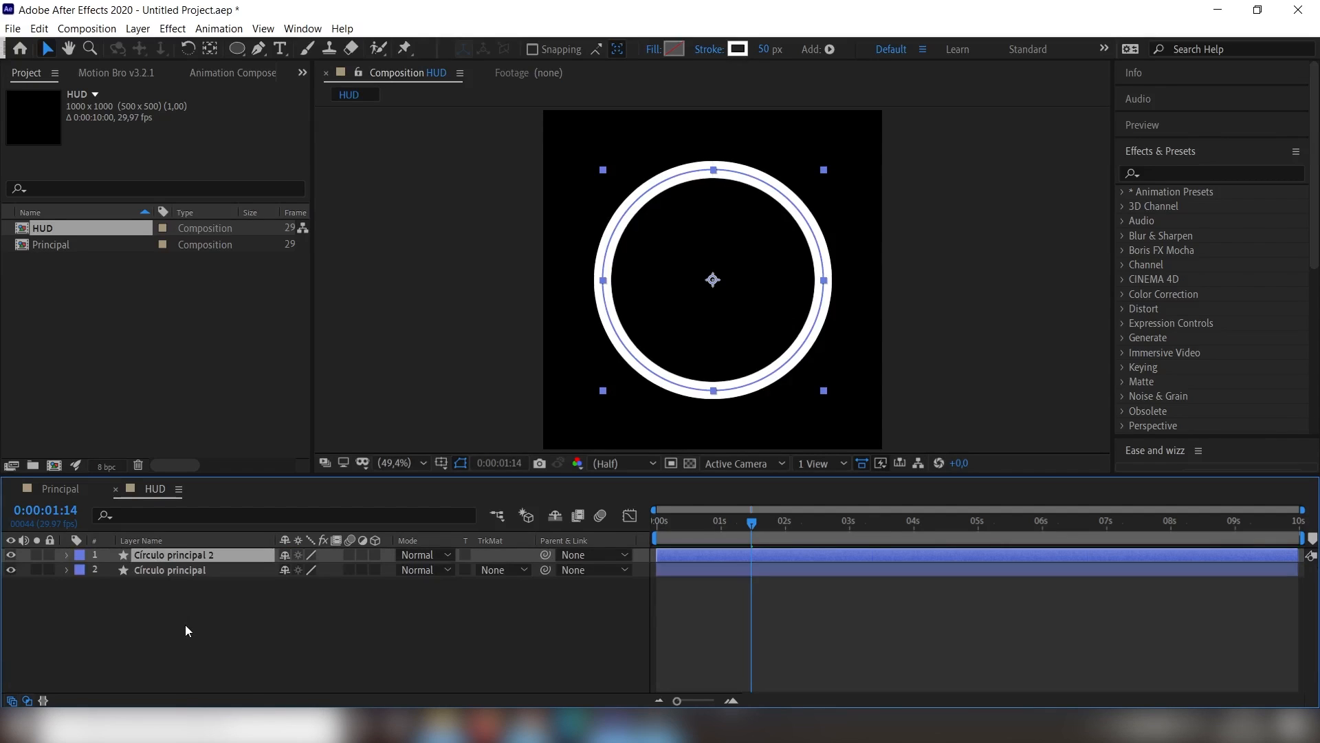
- Expand the duplicated layer's ellipse path properties and enlarge its size to about 756 by 756
{"action": "left_click", "coordinate": [67, 555]}
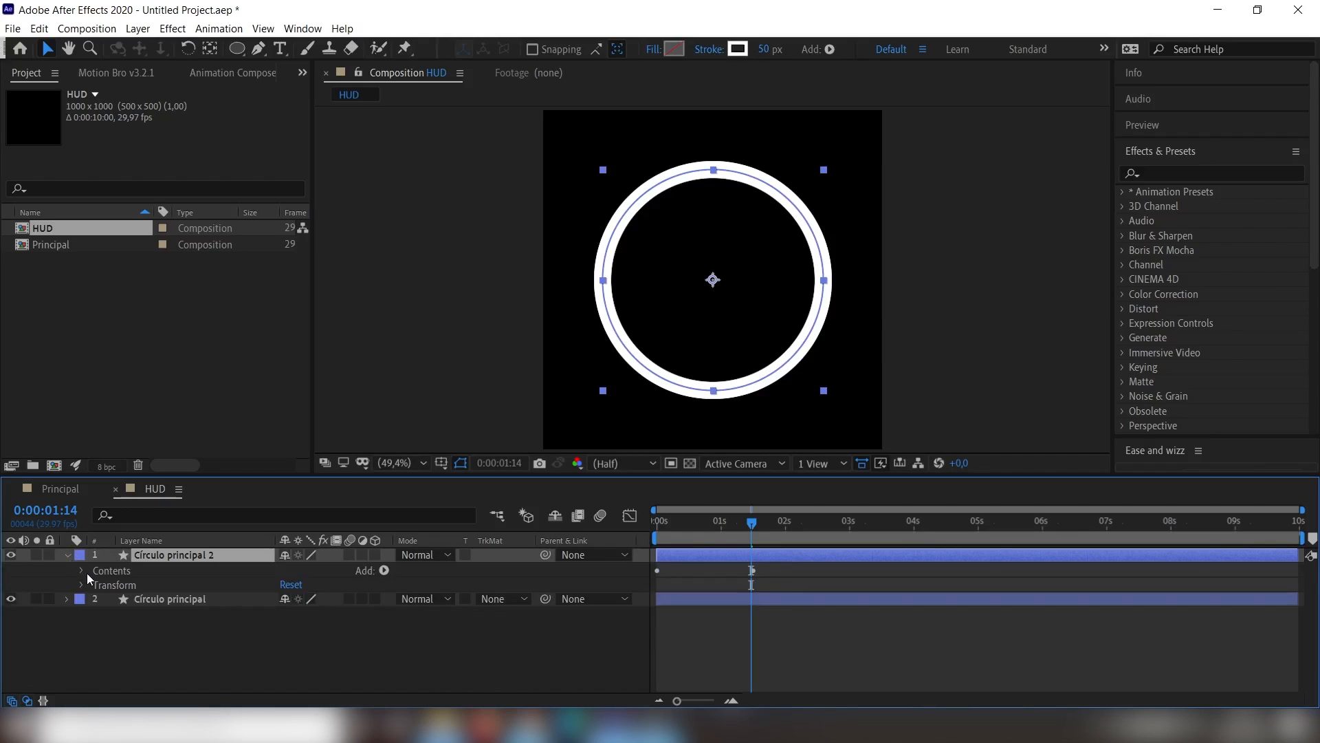
{"action": "left_click", "coordinate": [81, 570]}
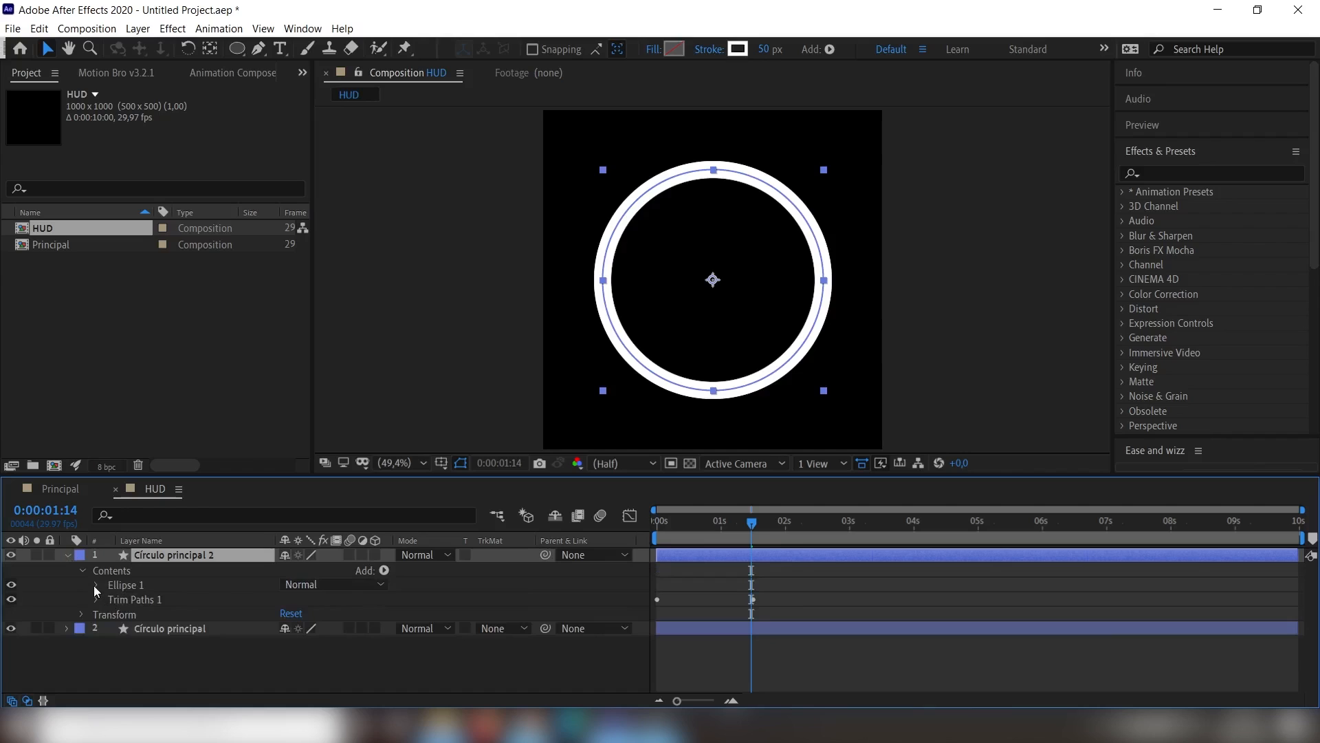
{"action": "left_click", "coordinate": [96, 584]}
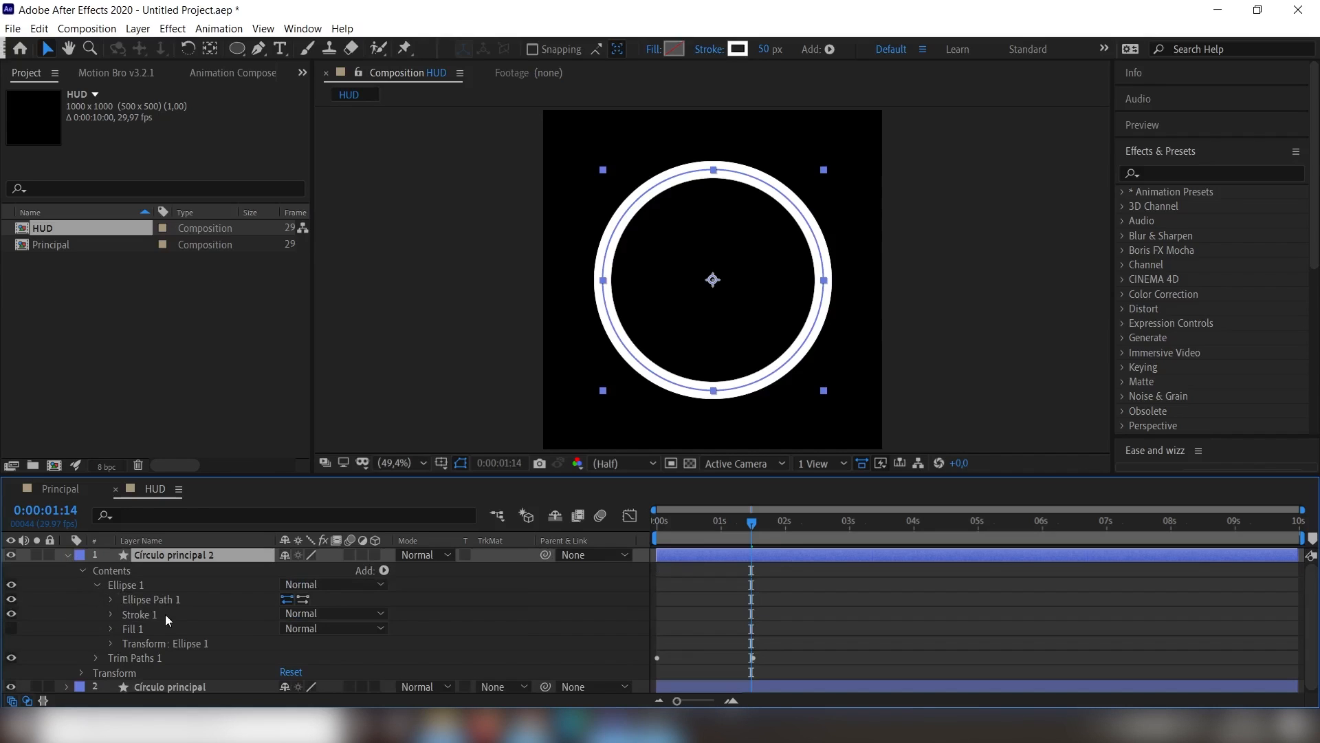
{"action": "left_click", "coordinate": [112, 599]}
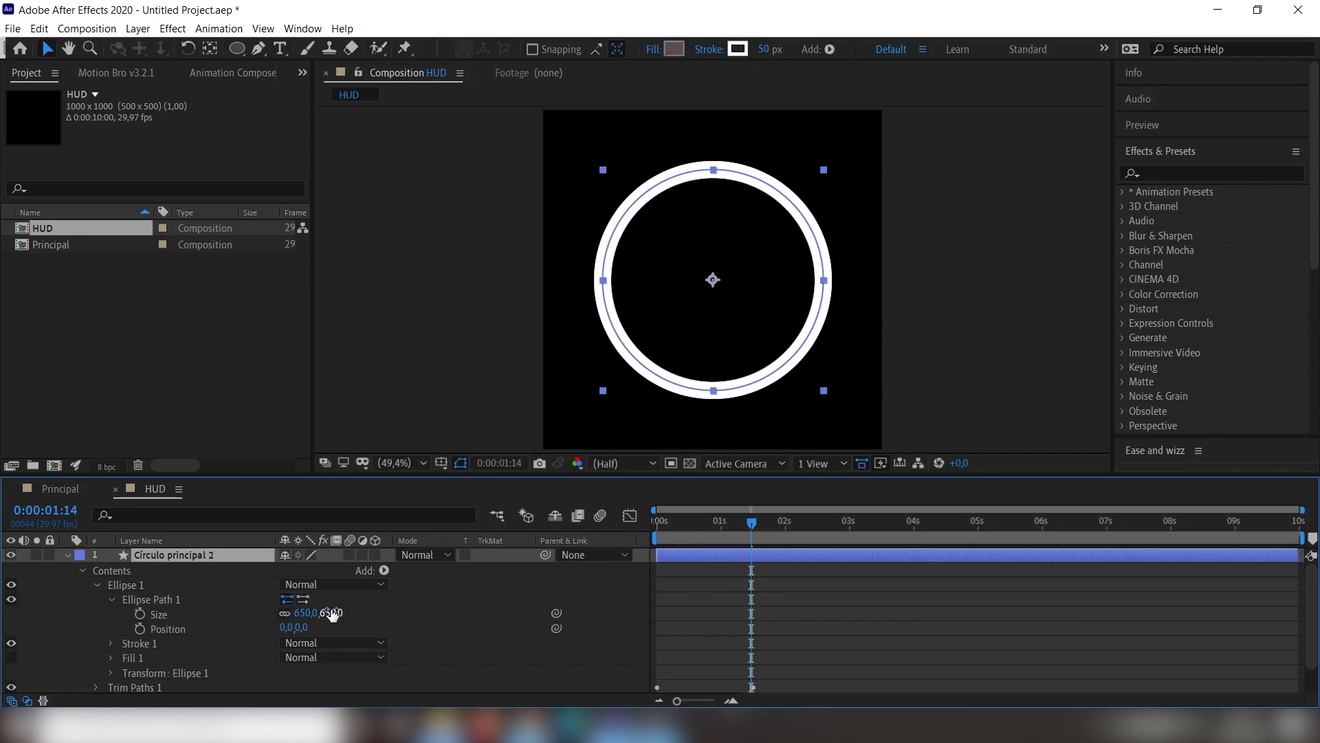
{"action": "left_click_drag", "start_coordinate": [329, 613], "coordinate": [437, 622]}
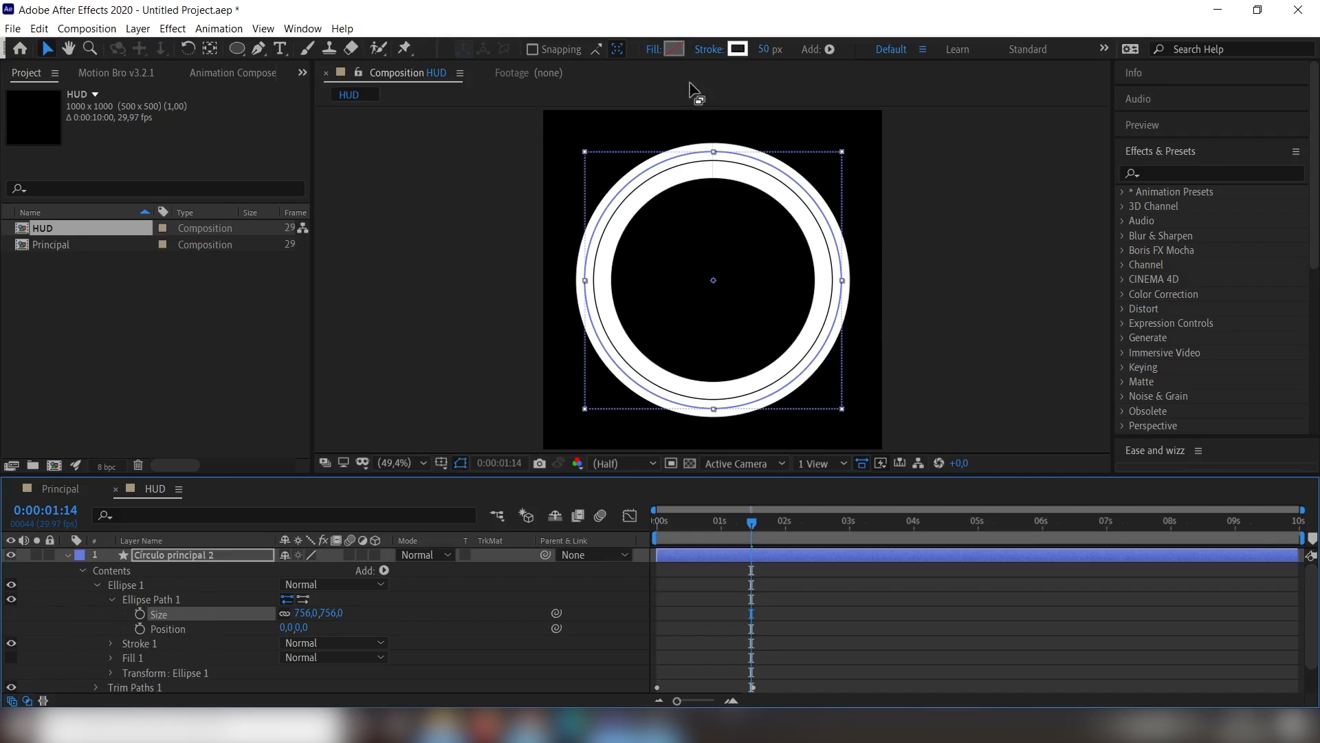
- Set the duplicated circle's stroke width to 10 px and its ellipse path size to 750 by 750
{"action": "left_click", "coordinate": [766, 49]}
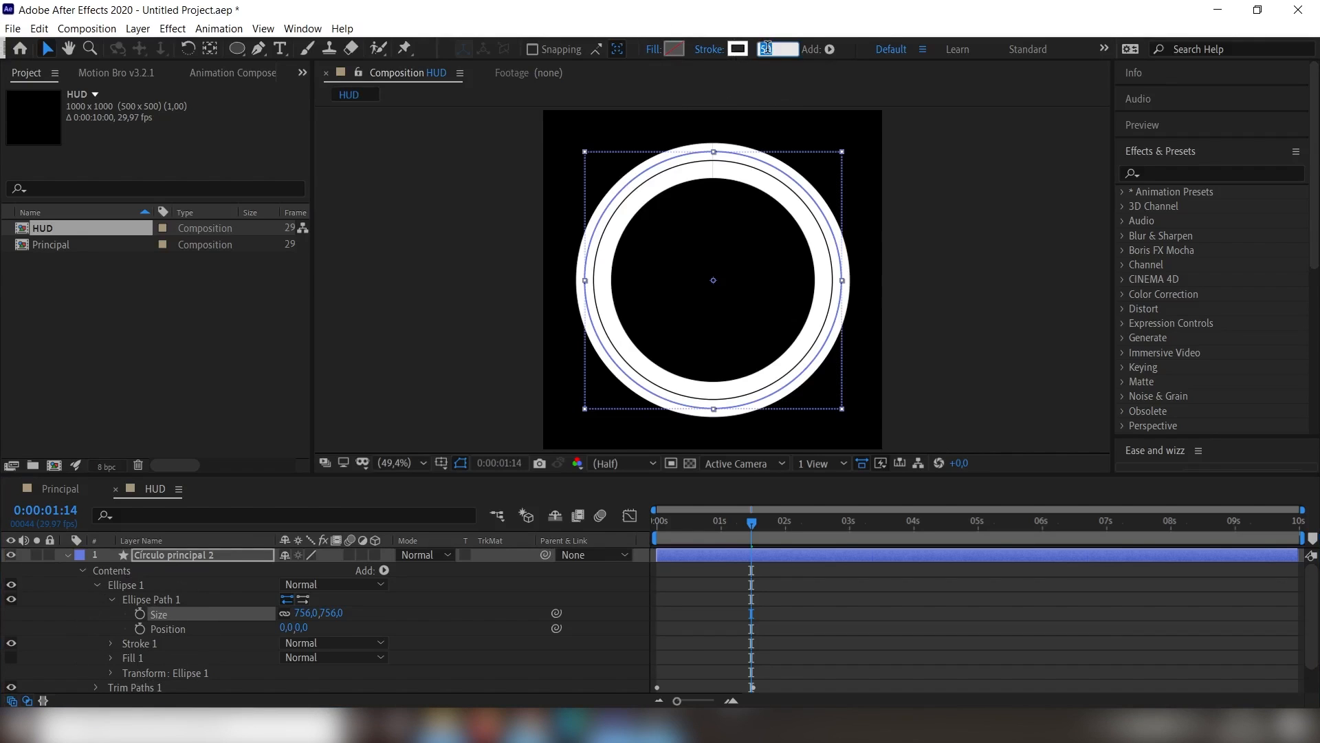
{"action": "type", "text": "10"}
{"action": "key", "text": "Return"}
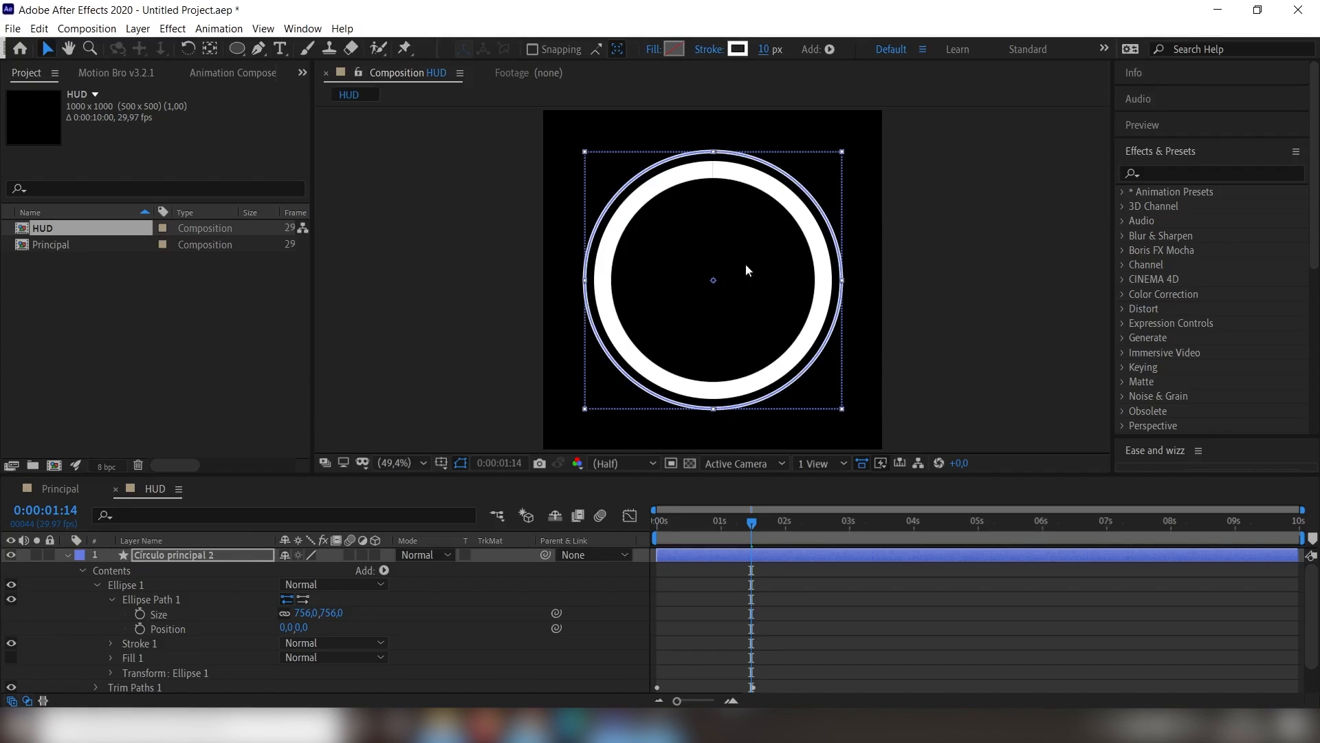
{"action": "left_click", "coordinate": [330, 612]}
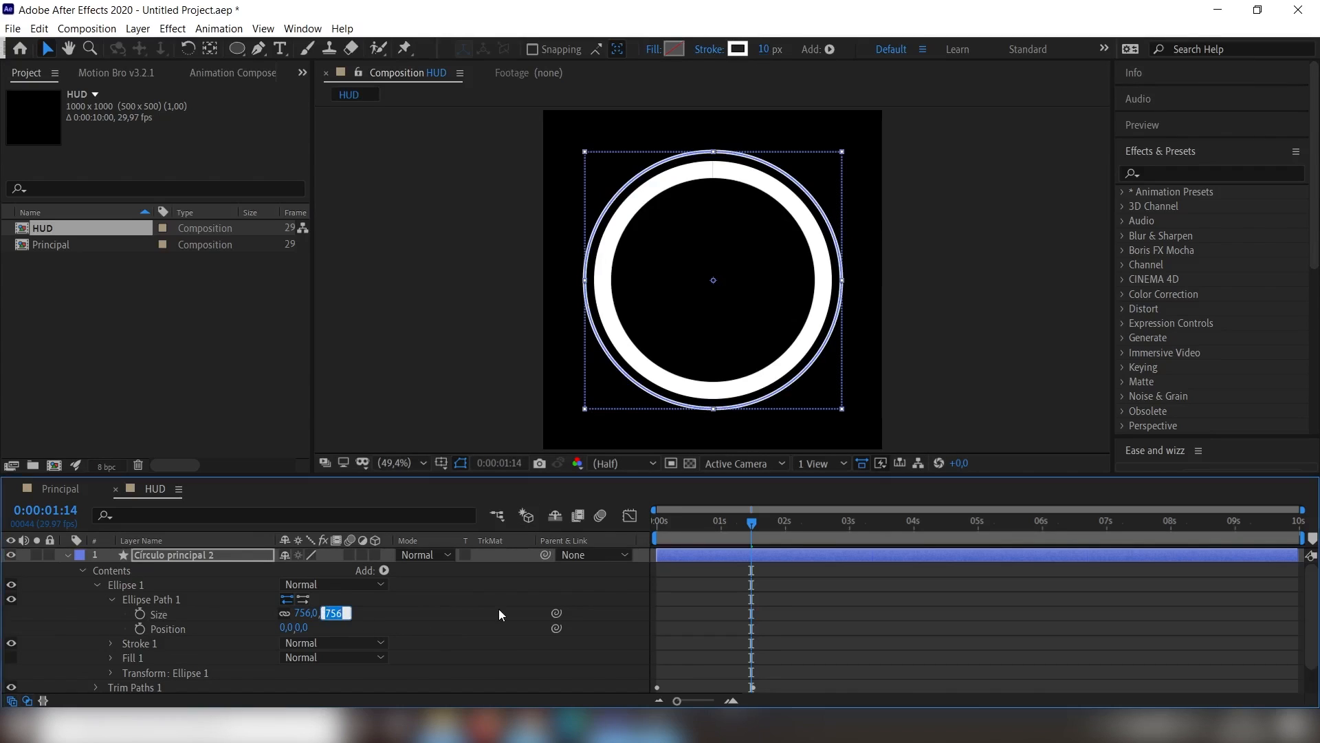
{"action": "type", "text": "750"}
{"action": "key", "text": "Return"}
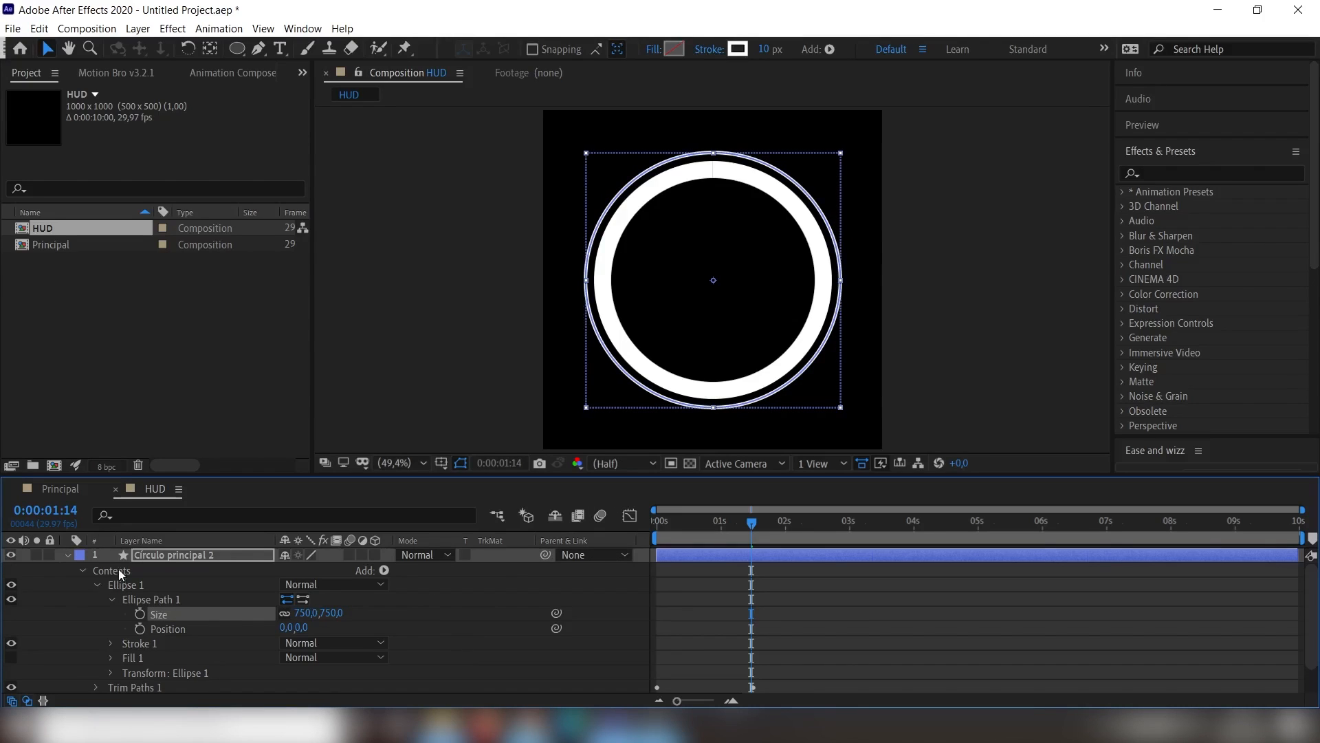
- Rename the duplicated circle's layer as "Círculo externo" and collapse its properties
{"action": "left_click", "coordinate": [158, 553]}
{"action": "key", "text": "Return"}
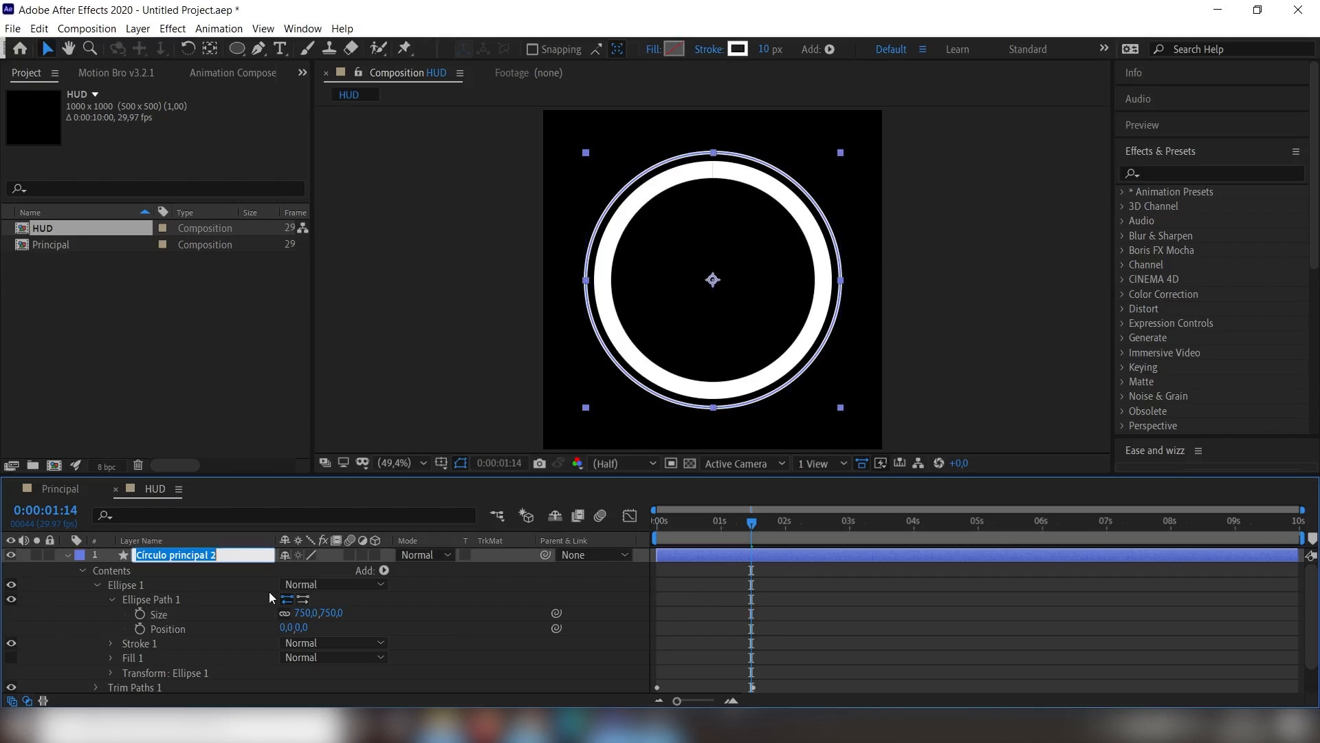
{"action": "key", "text": "End"}
{"action": "key", "text": "shift+Left"}
{"action": "key", "text": "shift+Left"}
{"action": "key", "text": "shift+Left"}
{"action": "key", "text": "shift+Left"}
{"action": "key", "text": "shift+Left"}
{"action": "key", "text": "shift+Left"}
{"action": "key", "text": "shift+Left"}
{"action": "key", "text": "shift+Left"}
{"action": "key", "text": "shift+Left"}
{"action": "key", "text": "shift+Left"}
{"action": "type", "text": "ex"}
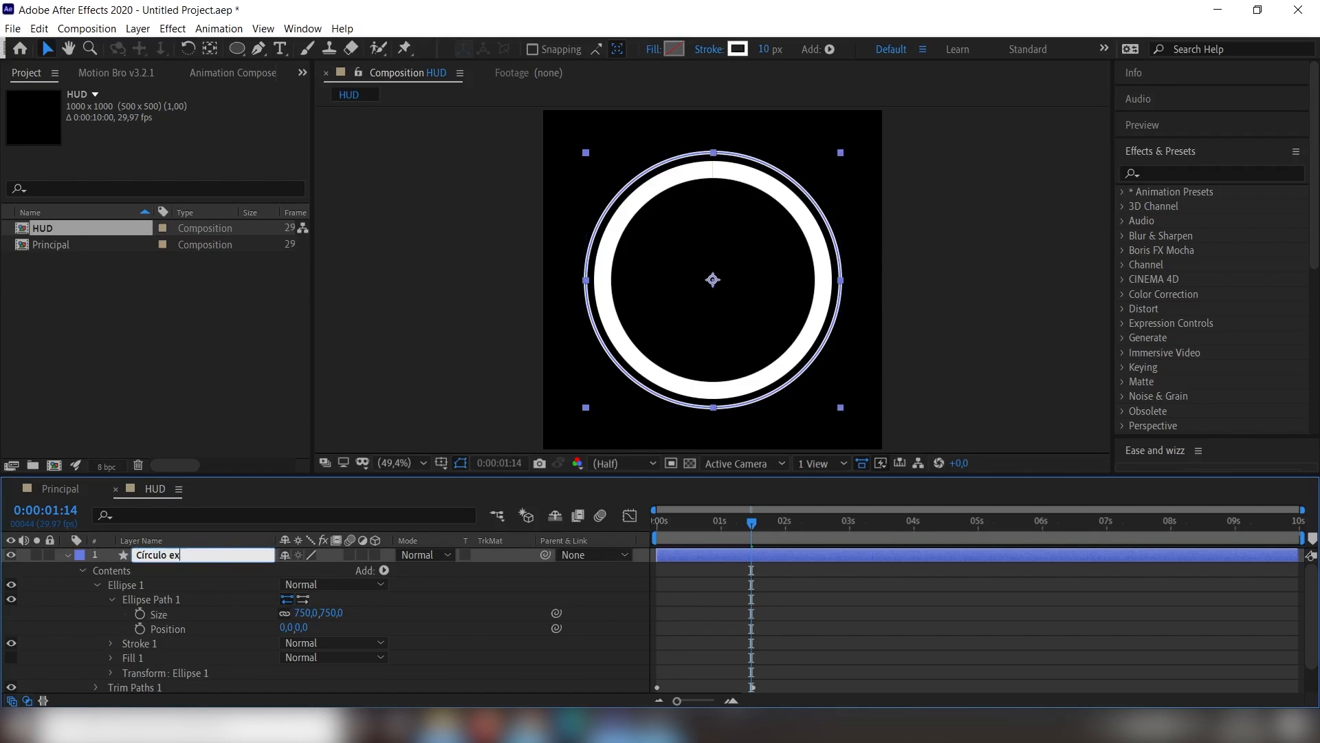
{"action": "type", "text": "terno"}
{"action": "key", "text": "Return"}
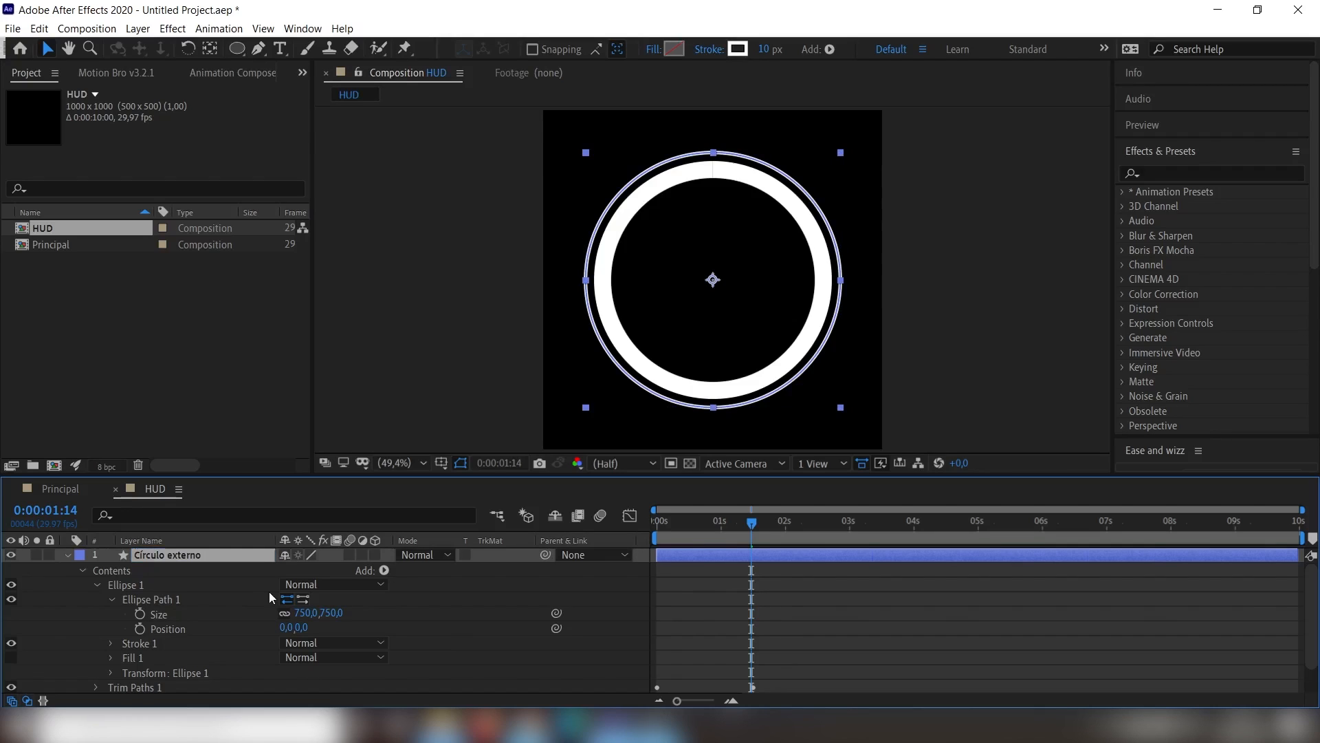
{"action": "left_click", "coordinate": [67, 554]}
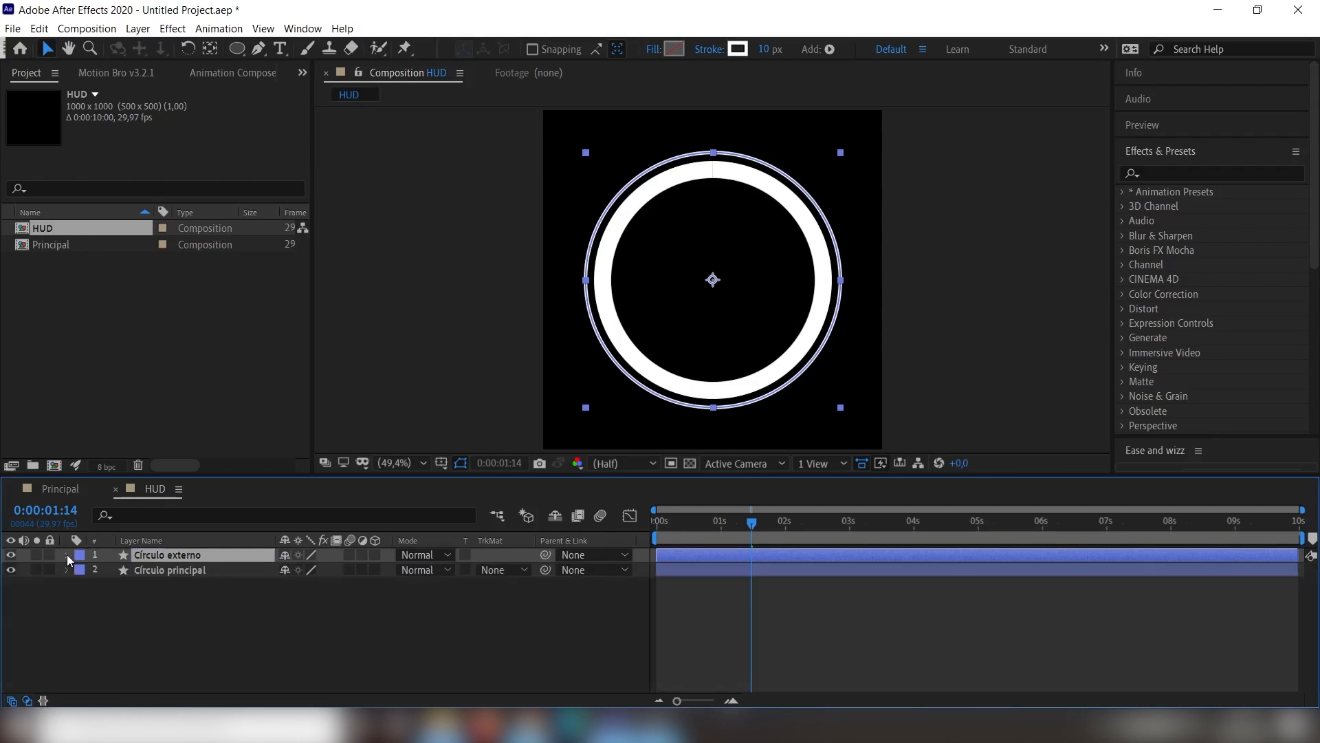
- Scrub the HUD timeline from the start to 0:00:00:15 to preview the two circles' reveal, and deselect the layer
{"action": "left_click", "coordinate": [658, 521]}
{"action": "left_click_drag", "start_coordinate": [657, 526], "coordinate": [688, 534]}
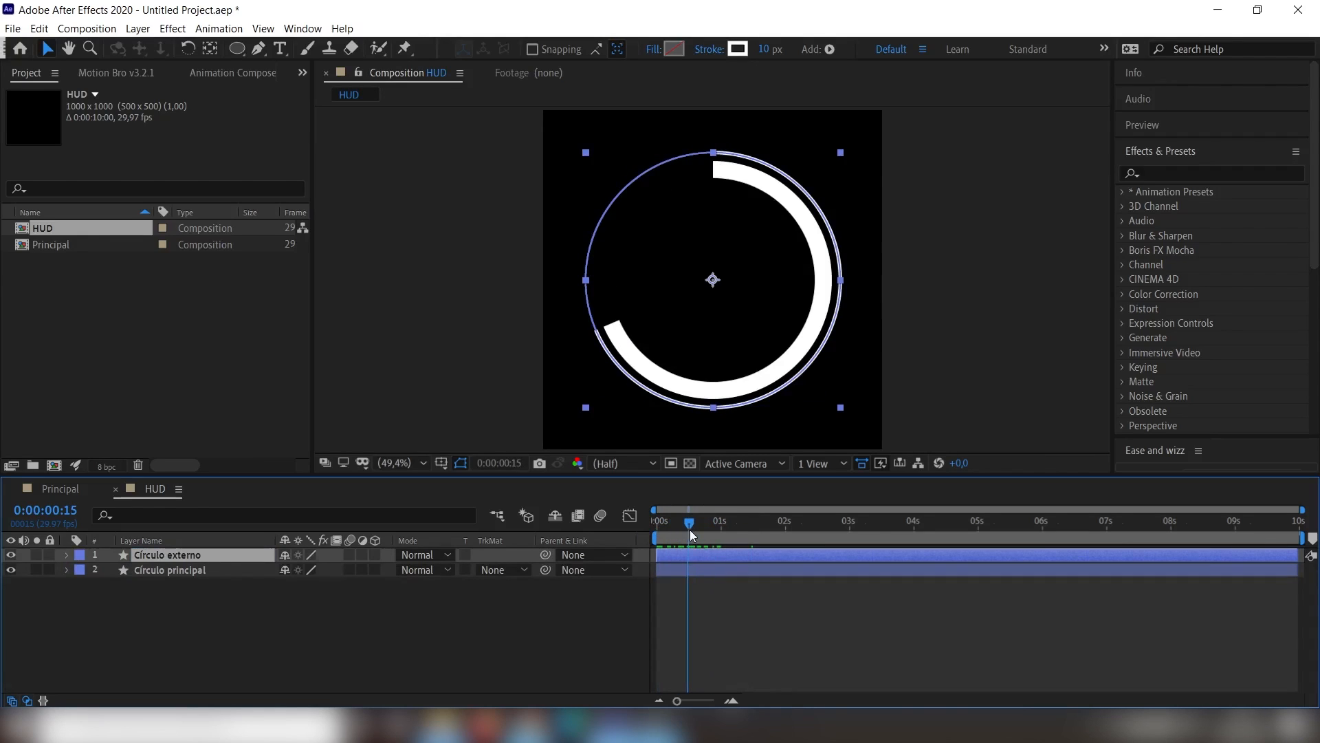
{"action": "left_click", "coordinate": [357, 623]}
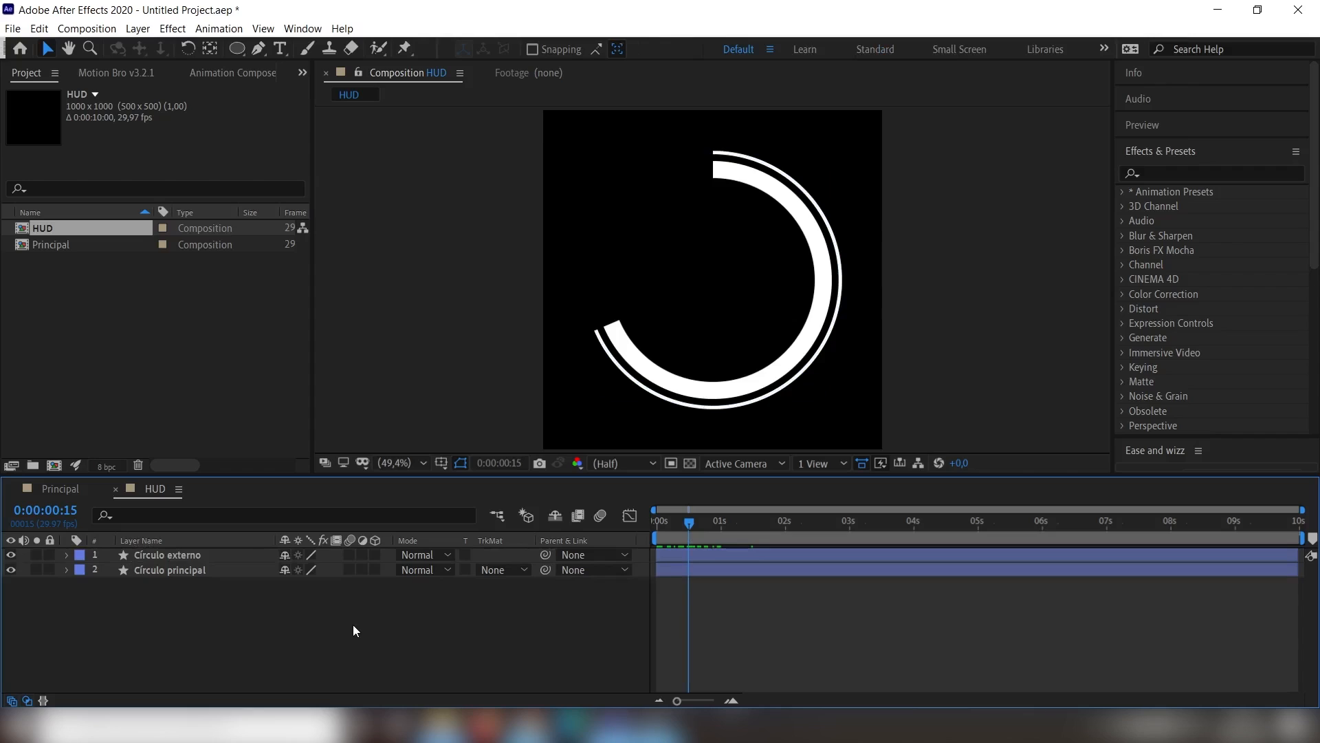
- Duplicate the Círculo externo layer and set the copy's stroke width to 25 px
{"action": "left_click", "coordinate": [164, 554]}
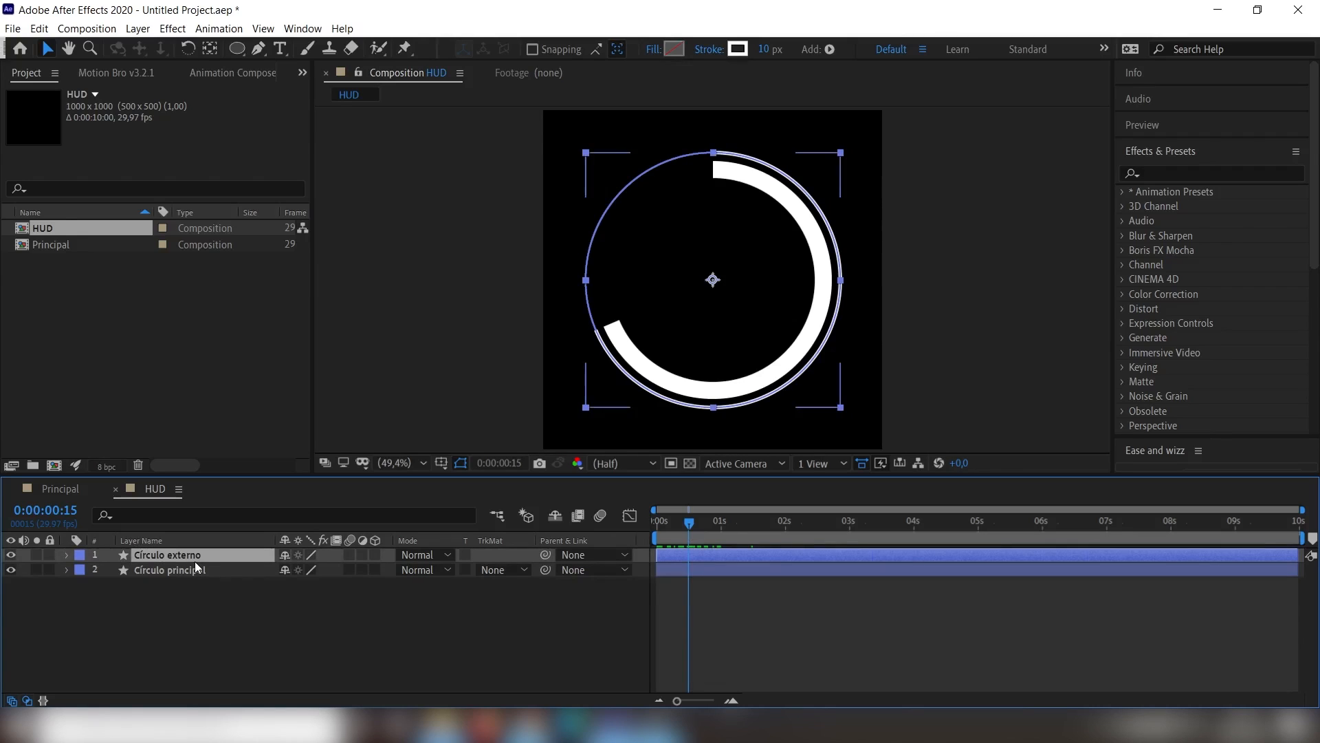
{"action": "key", "text": "ctrl+d"}
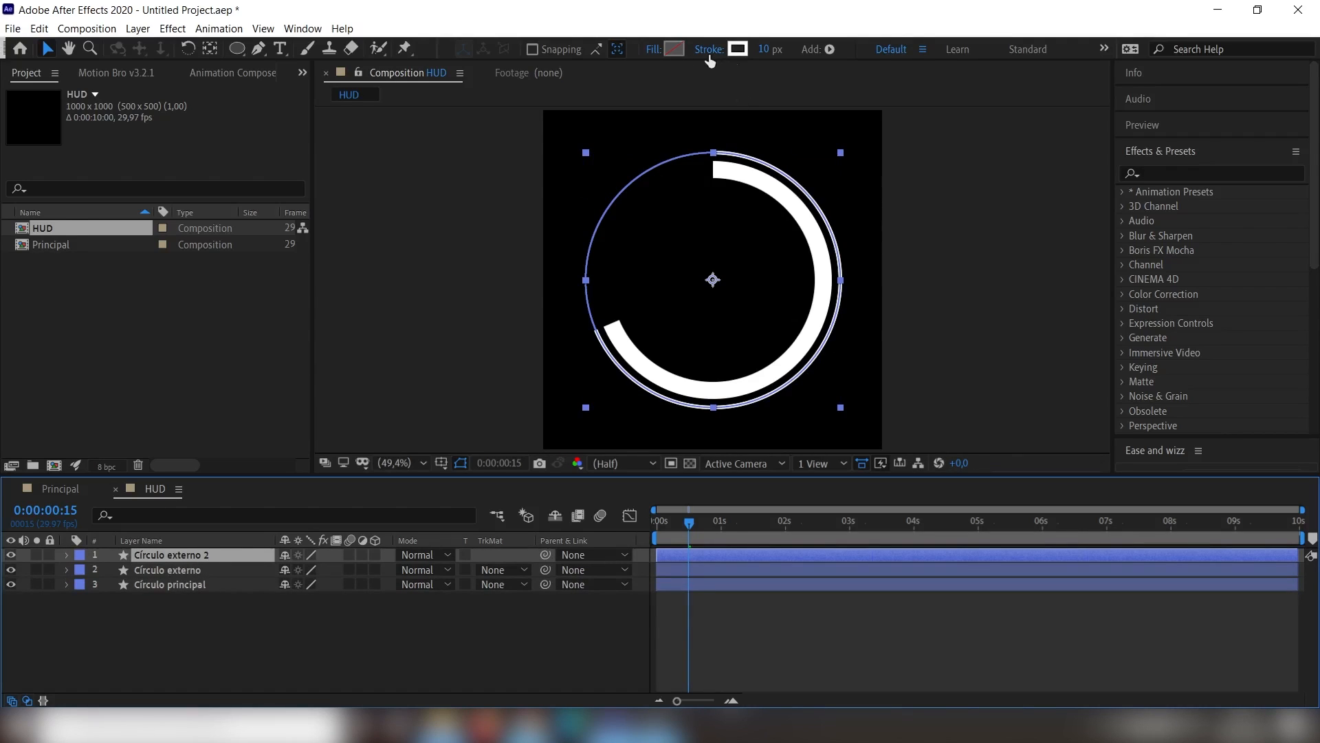
{"action": "left_click", "coordinate": [763, 49]}
{"action": "type", "text": "2"}
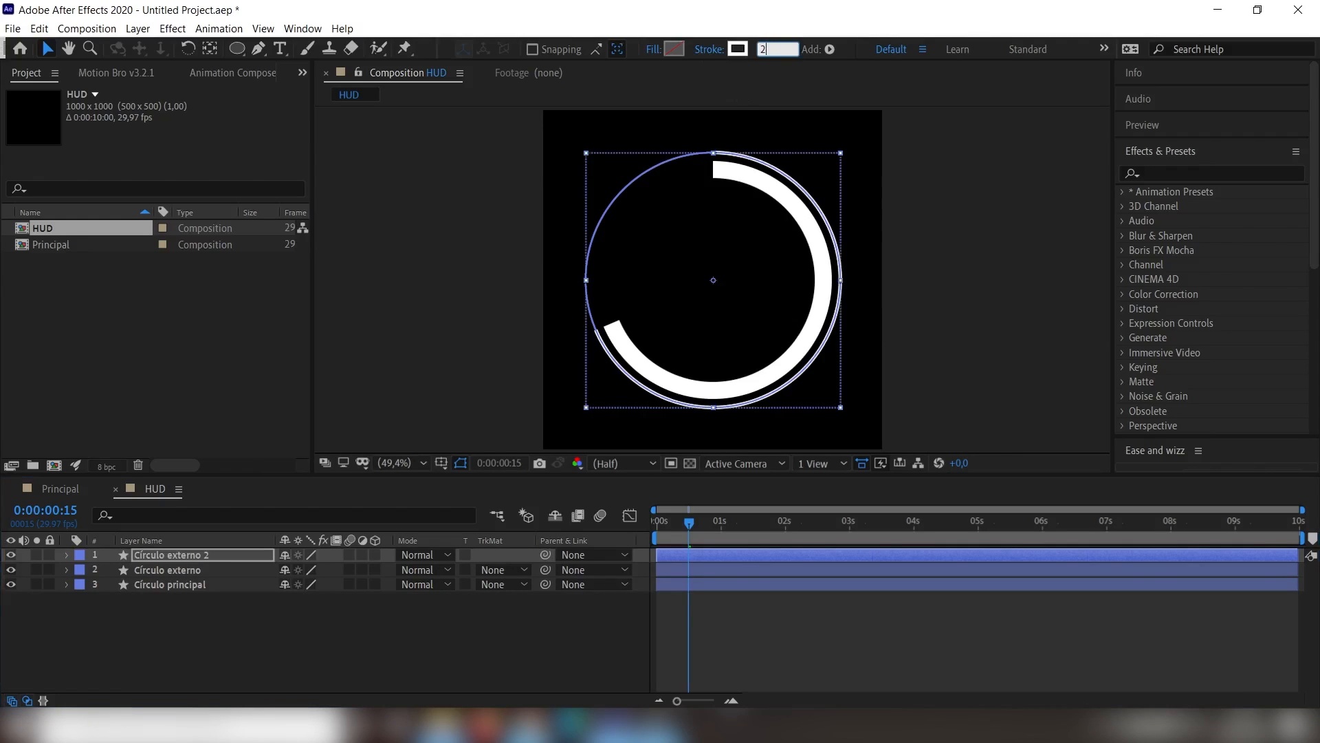
{"action": "type", "text": "0"}
{"action": "key", "text": "Return"}
{"action": "left_click_drag", "start_coordinate": [763, 49], "coordinate": [769, 50]}
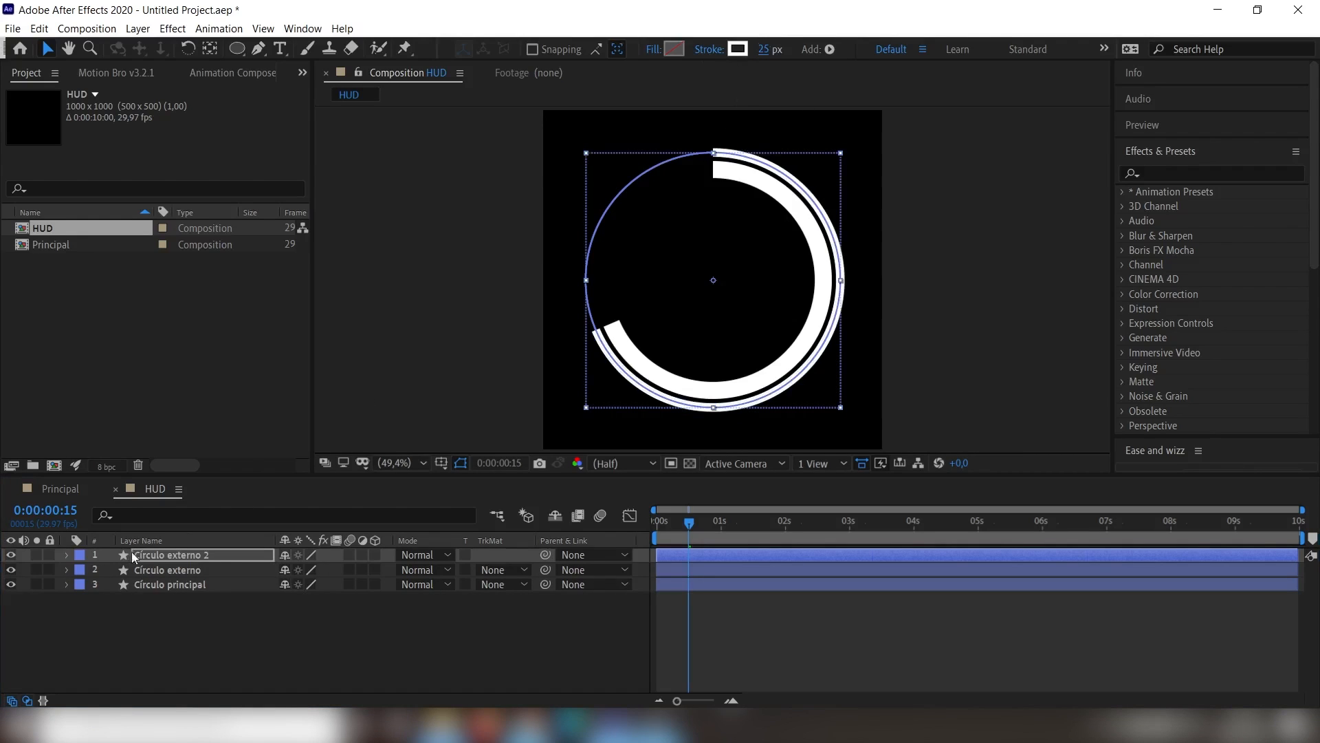
- Expand the duplicated circle's ellipse path properties and set its size to 535 by 535
{"action": "left_click", "coordinate": [66, 555]}
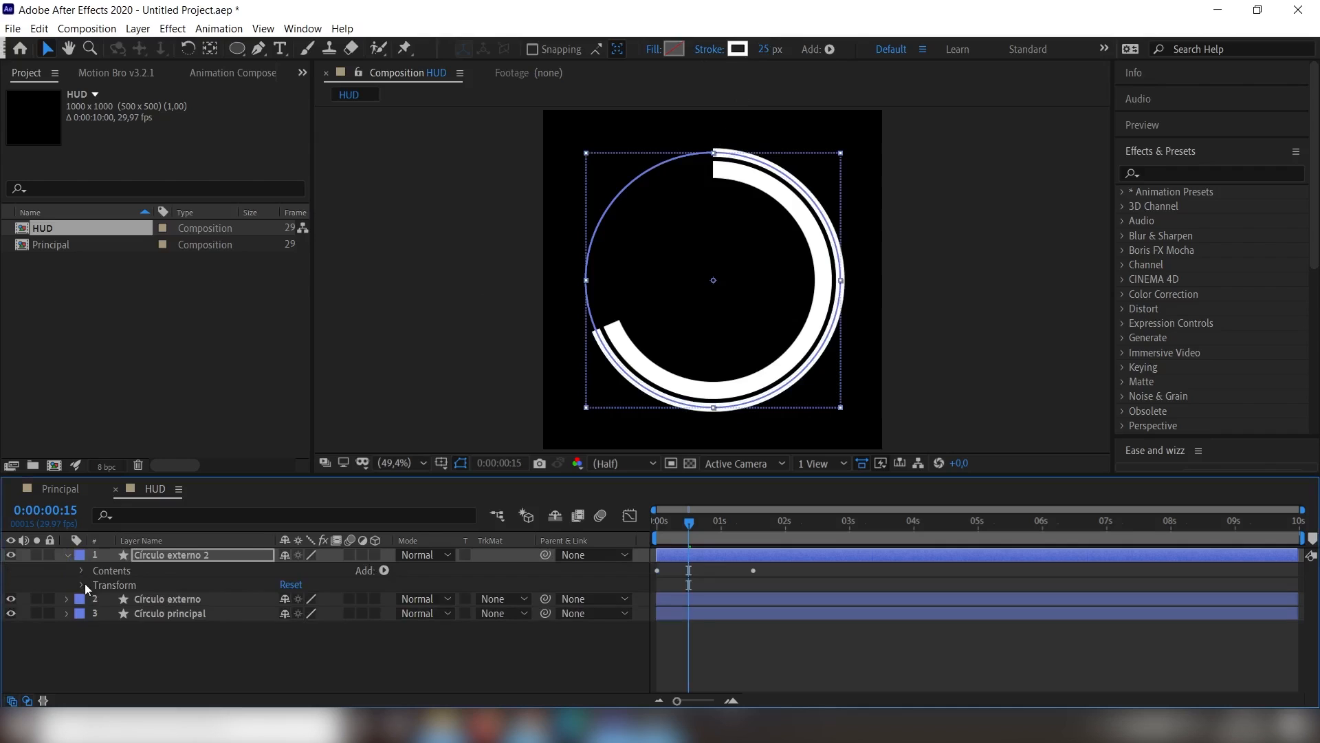
{"action": "left_click", "coordinate": [81, 570]}
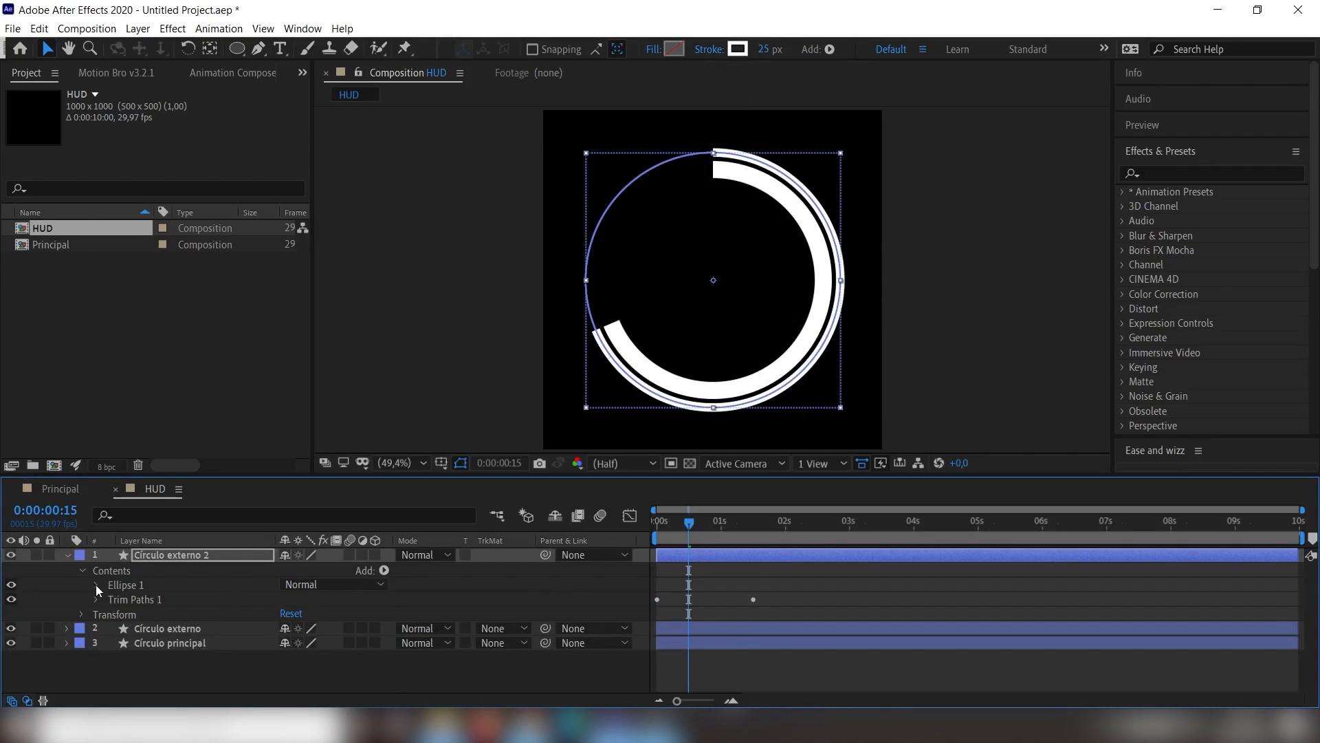
{"action": "left_click", "coordinate": [96, 585]}
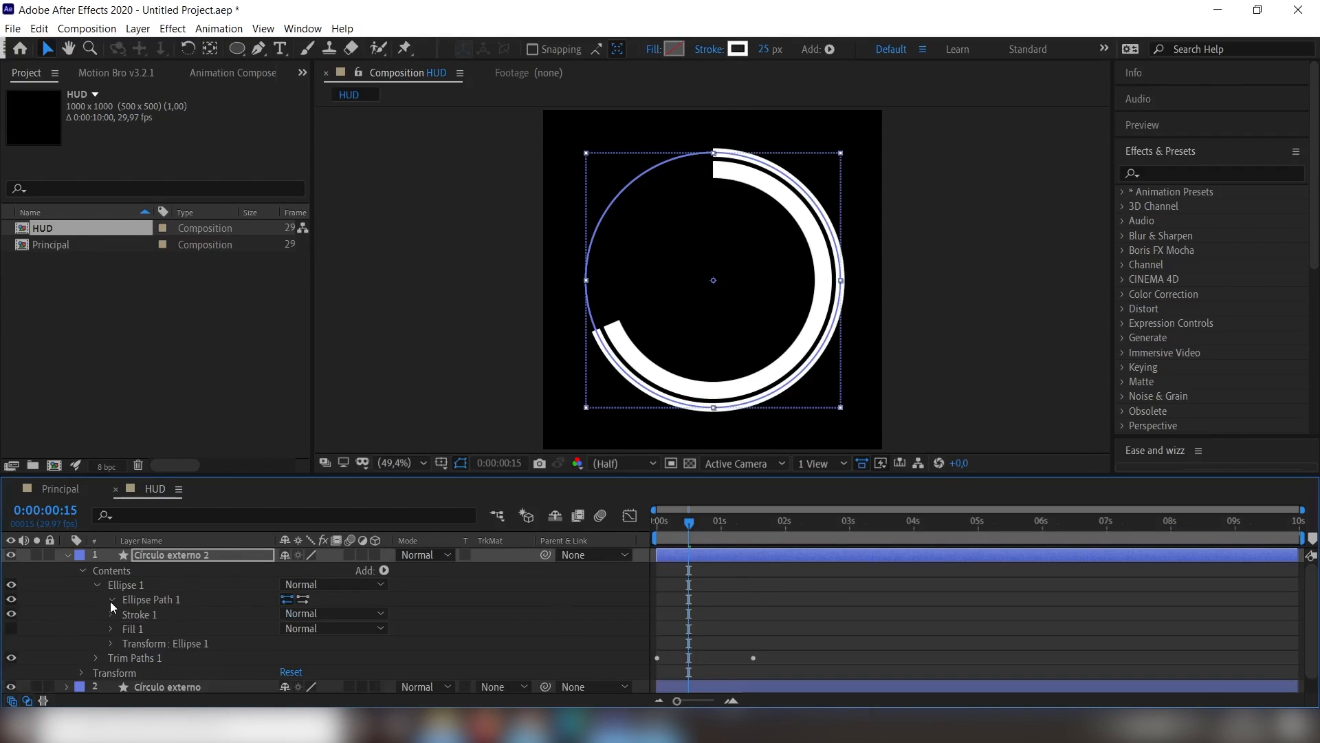
{"action": "left_click", "coordinate": [110, 600]}
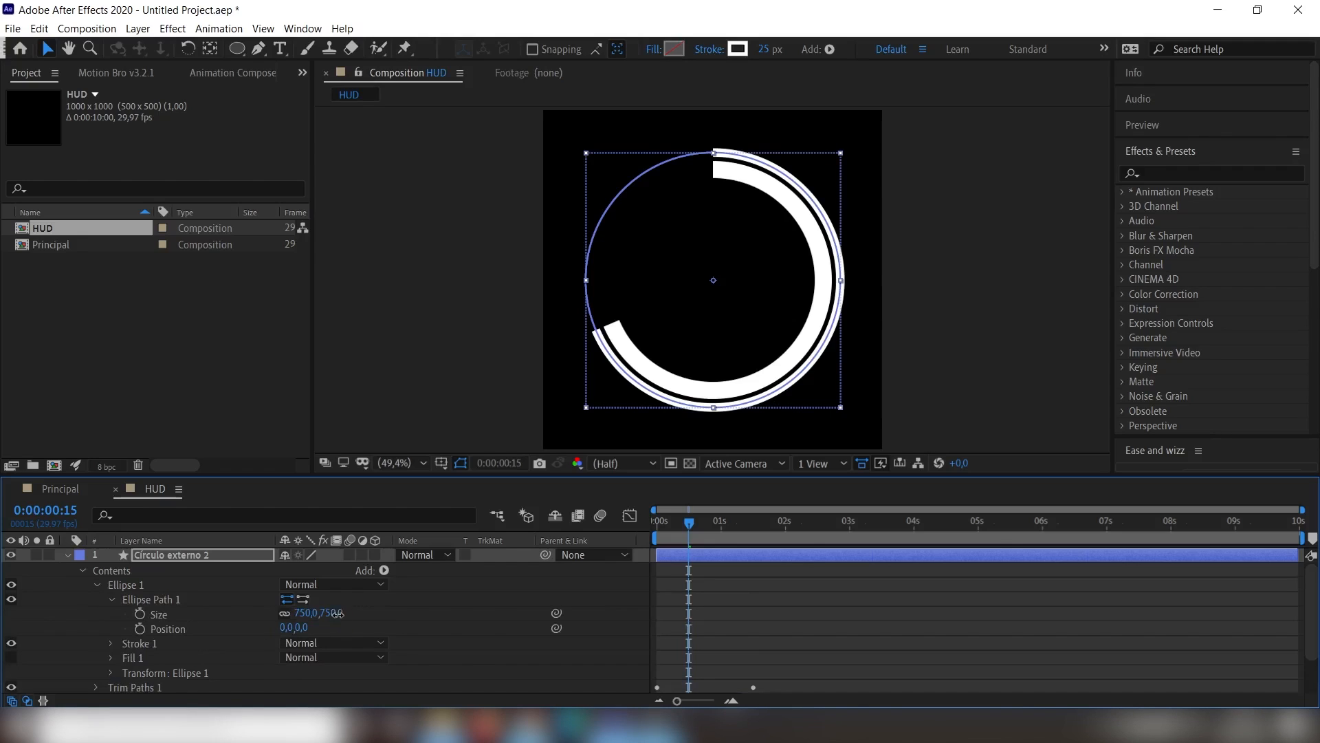
{"action": "left_click_drag", "start_coordinate": [327, 613], "coordinate": [158, 614]}
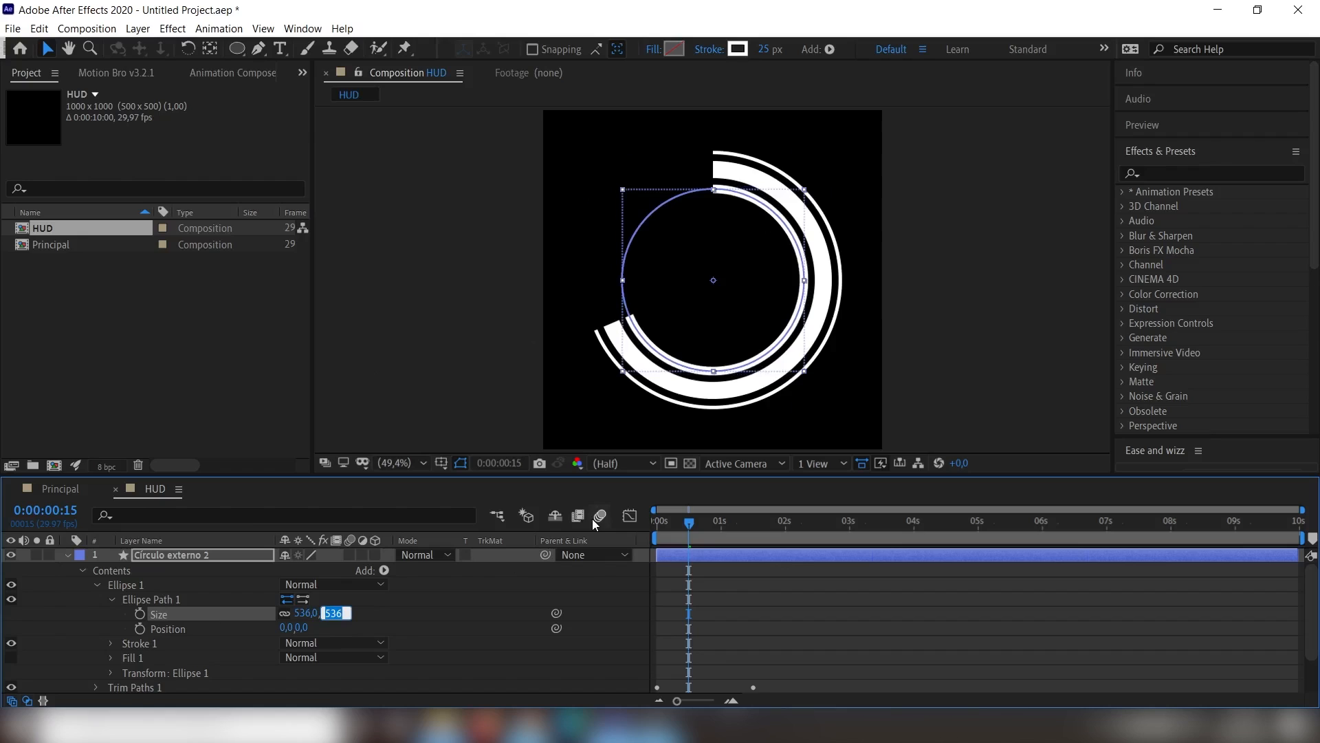
{"action": "type", "text": "535"}
{"action": "key", "text": "Return"}
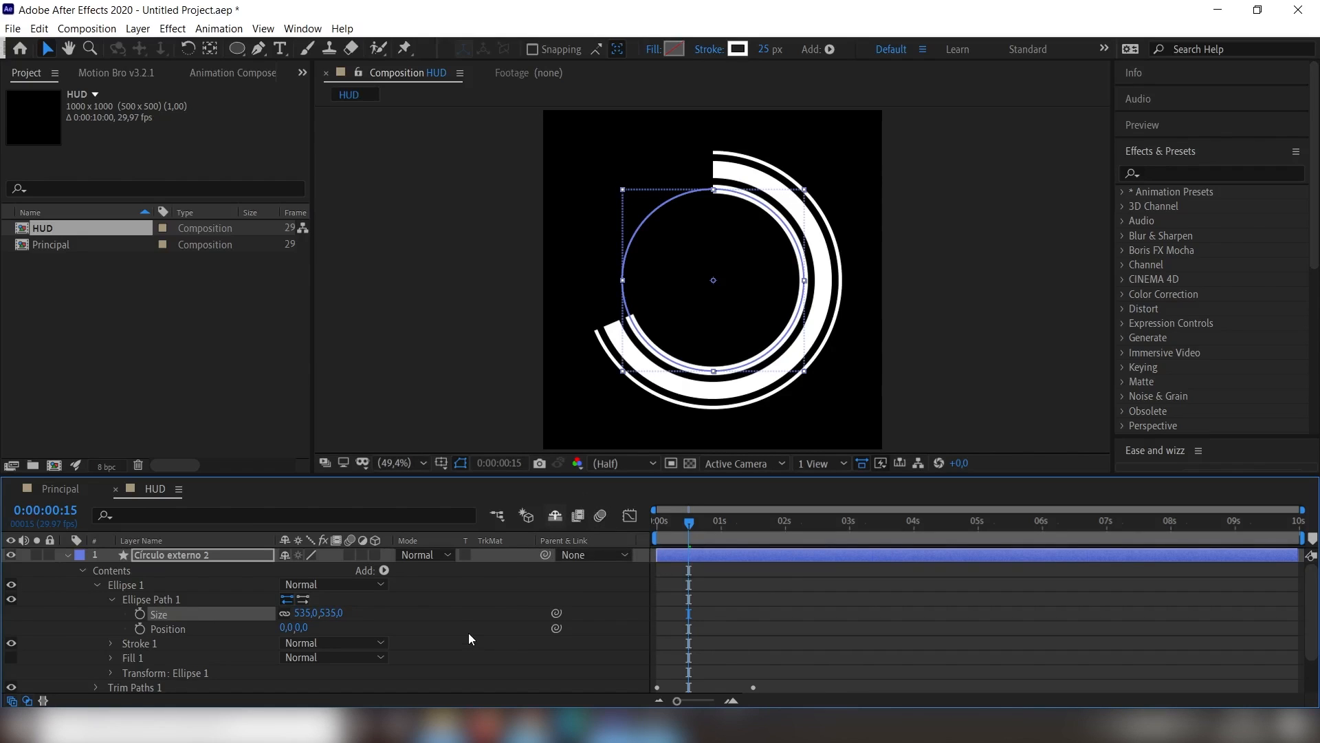
- Rename the duplicated circle's layer as "Círculo interno" and collapse its properties
{"action": "left_click", "coordinate": [204, 555]}
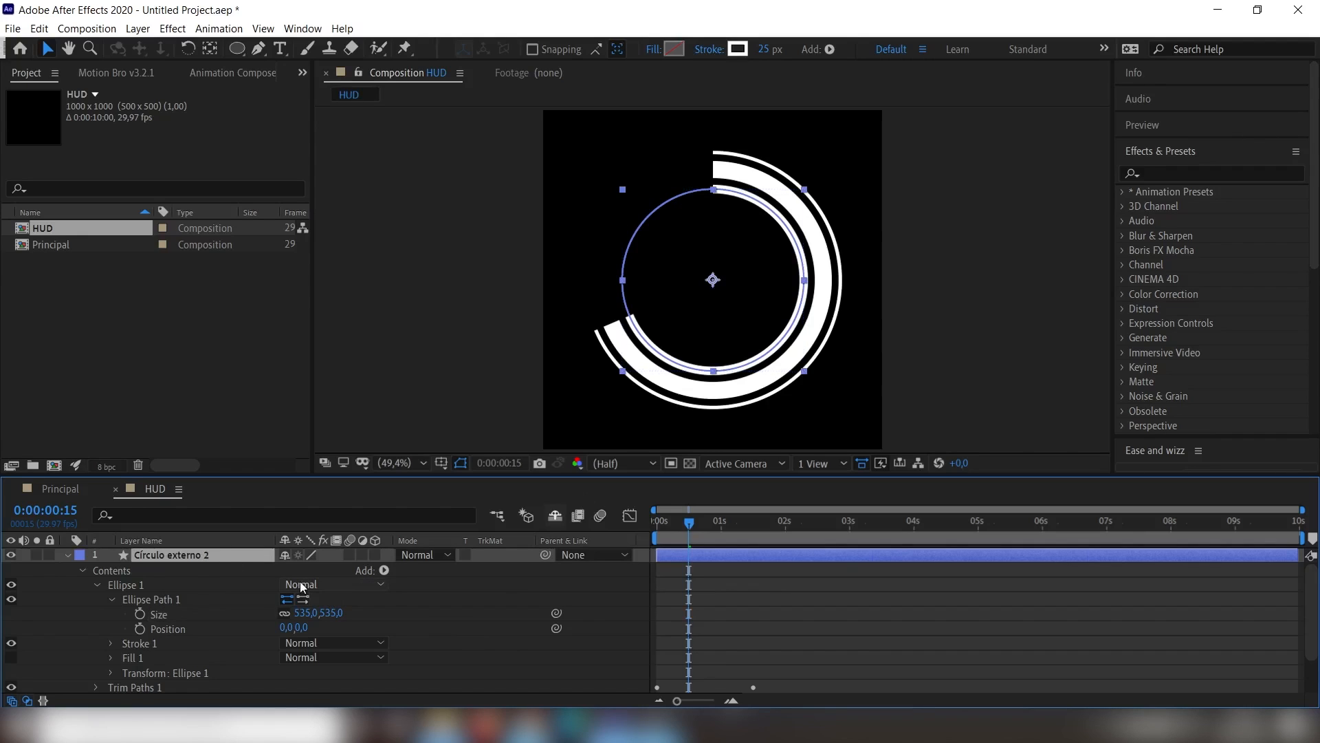
{"action": "key", "text": "Return"}
{"action": "key", "text": "End"}
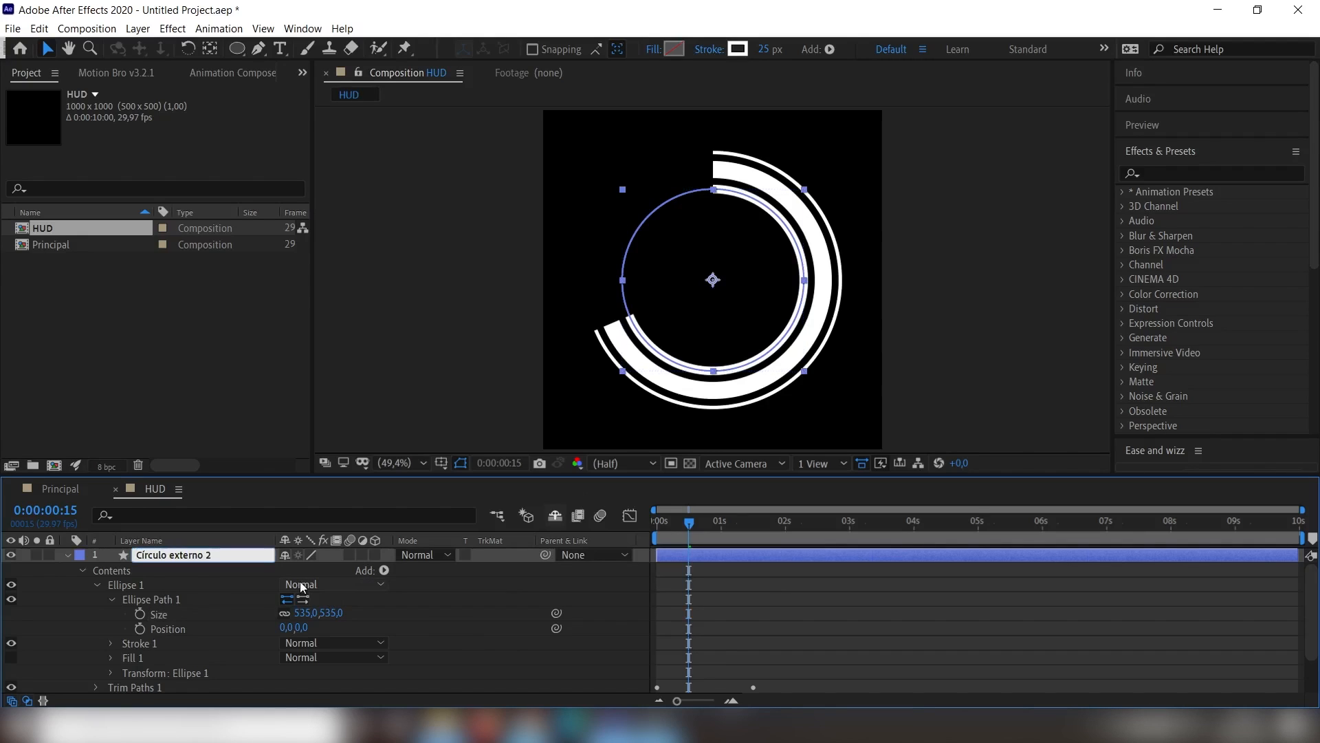
{"action": "key", "text": "shift+Left"}
{"action": "key", "text": "shift+Left"}
{"action": "key", "text": "shift+Left"}
{"action": "key", "text": "shift+Left"}
{"action": "key", "text": "shift+Left"}
{"action": "key", "text": "shift+Left"}
{"action": "key", "text": "shift+Left"}
{"action": "key", "text": "shift+Left"}
{"action": "key", "text": "shift+Left"}
{"action": "type", "text": "interno"}
{"action": "key", "text": "Return"}
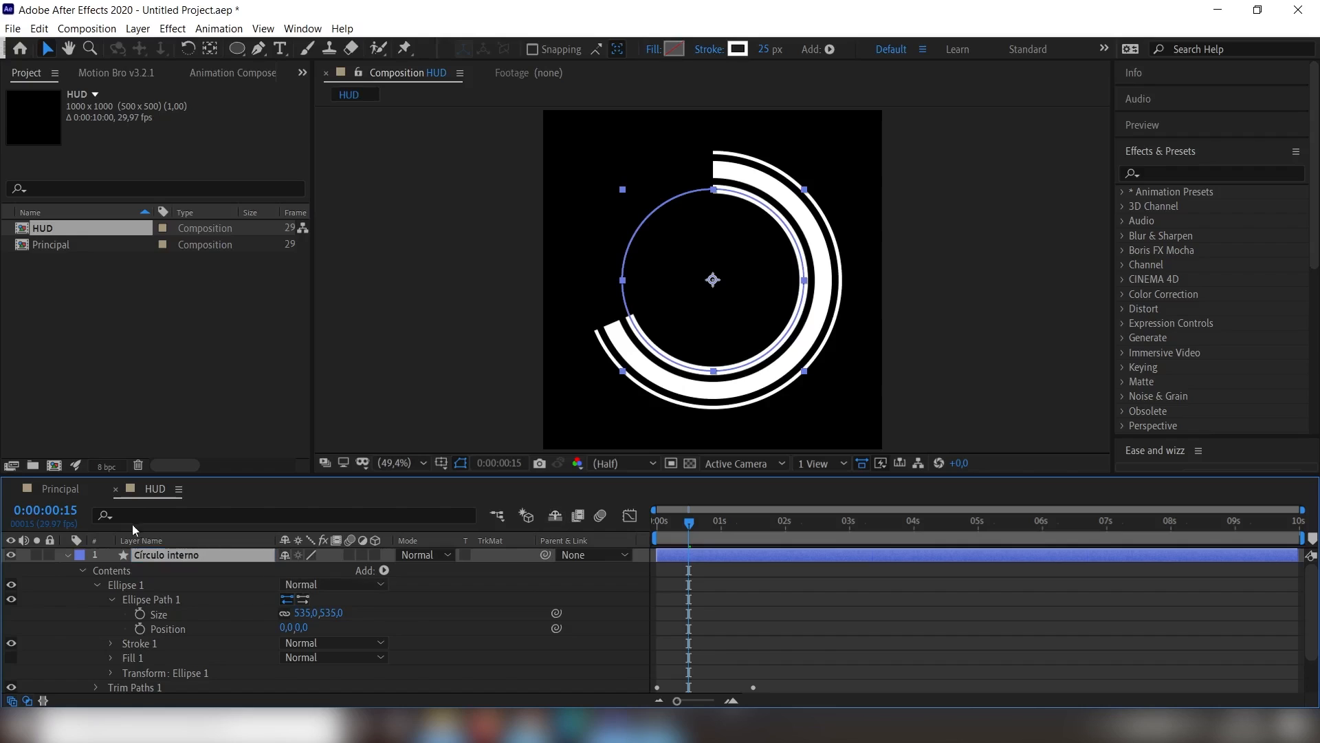
{"action": "left_click", "coordinate": [66, 556]}
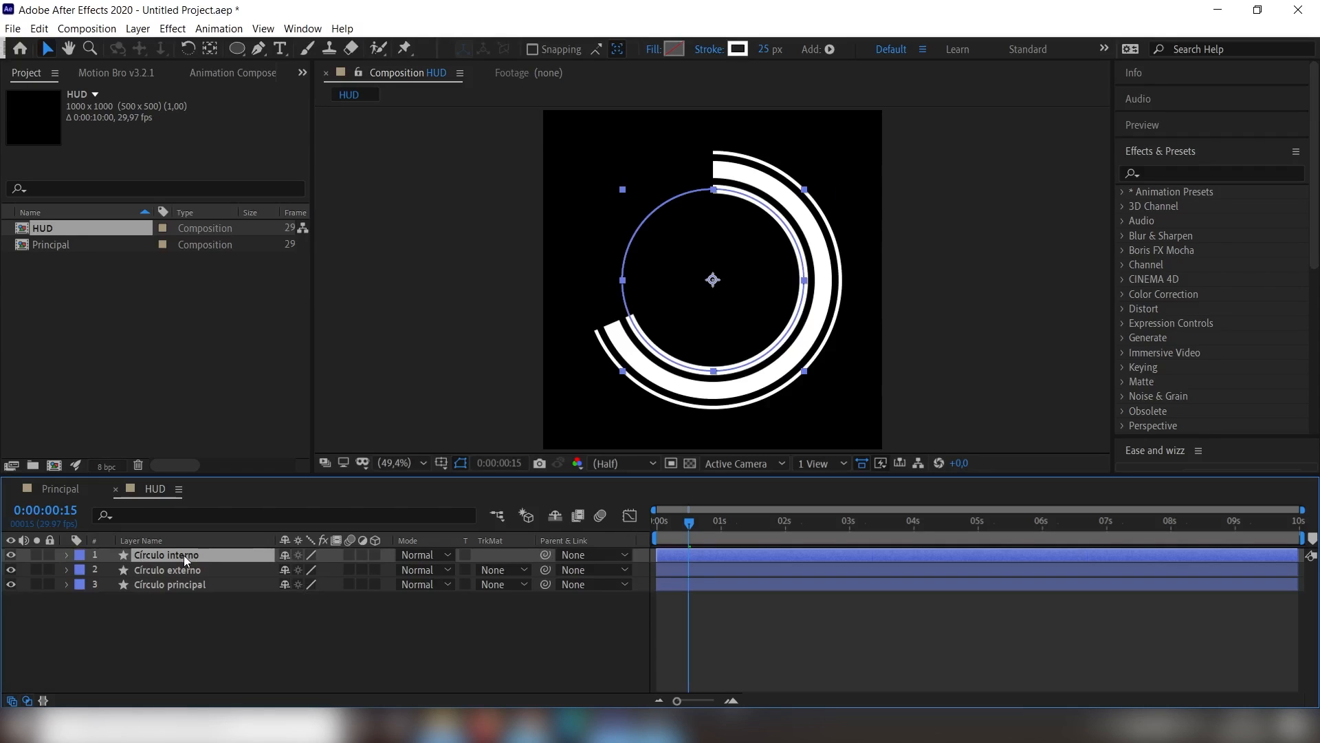
- Duplicate the Círculo interno layer and set the copy's stroke width to 6 px
{"action": "key", "text": "ctrl+d"}
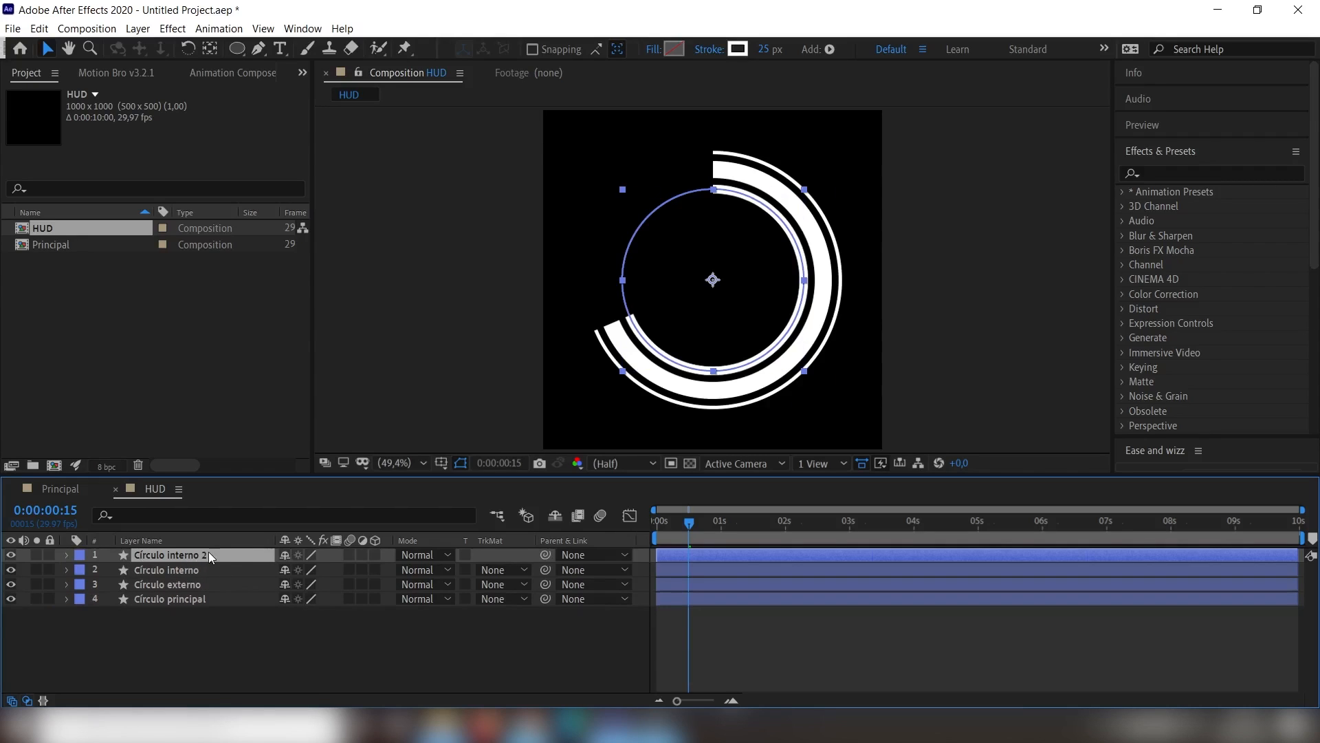
{"action": "left_click", "coordinate": [765, 53]}
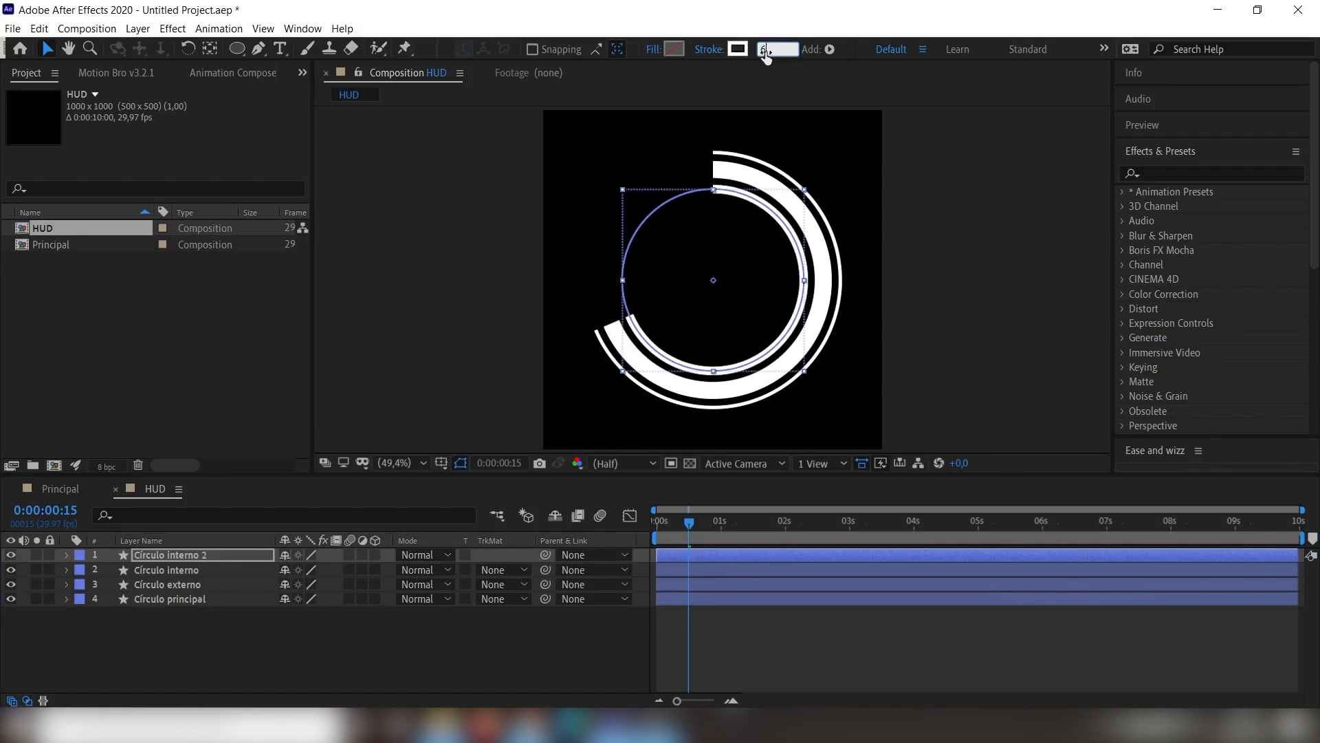
{"action": "type", "text": "6"}
{"action": "key", "text": "Return"}
- Expand the Círculo interno 2 layer's ellipse path properties and set its size to 265 by 265
{"action": "left_click", "coordinate": [66, 555]}
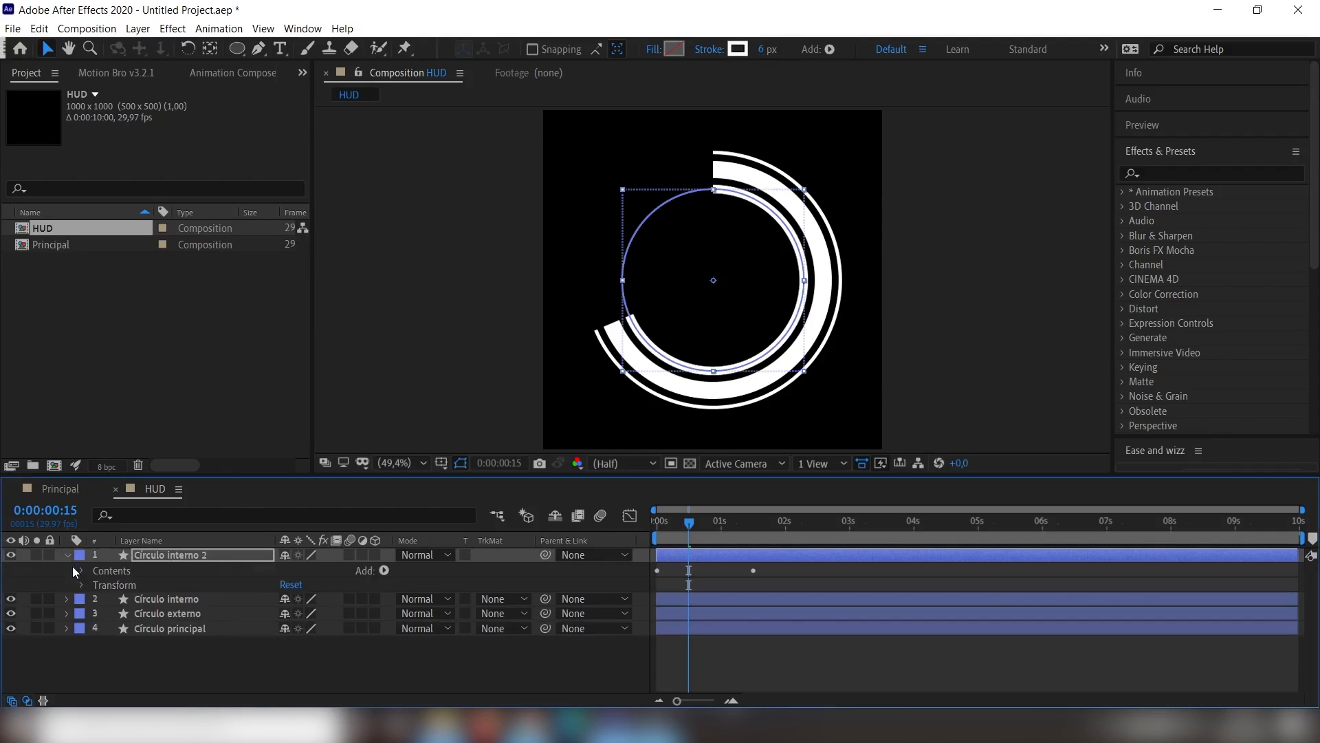
{"action": "left_click", "coordinate": [81, 570]}
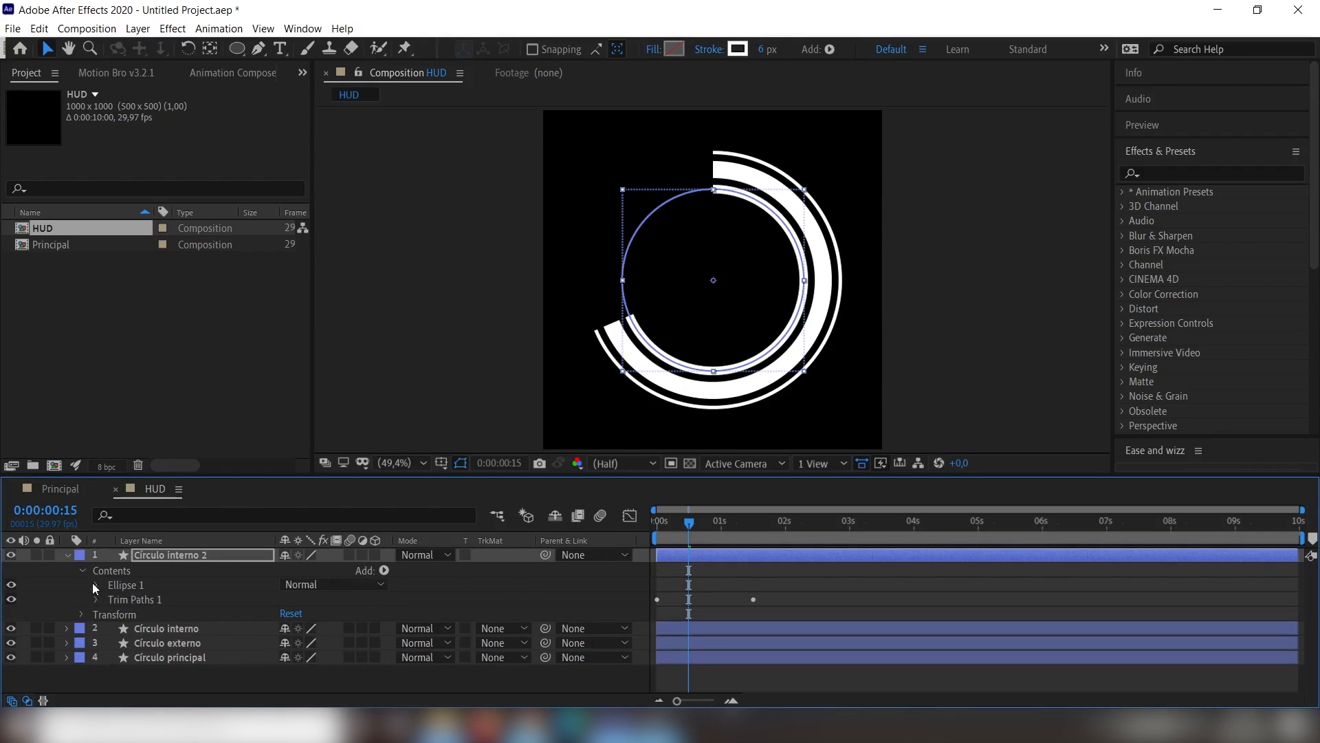
{"action": "left_click", "coordinate": [97, 585]}
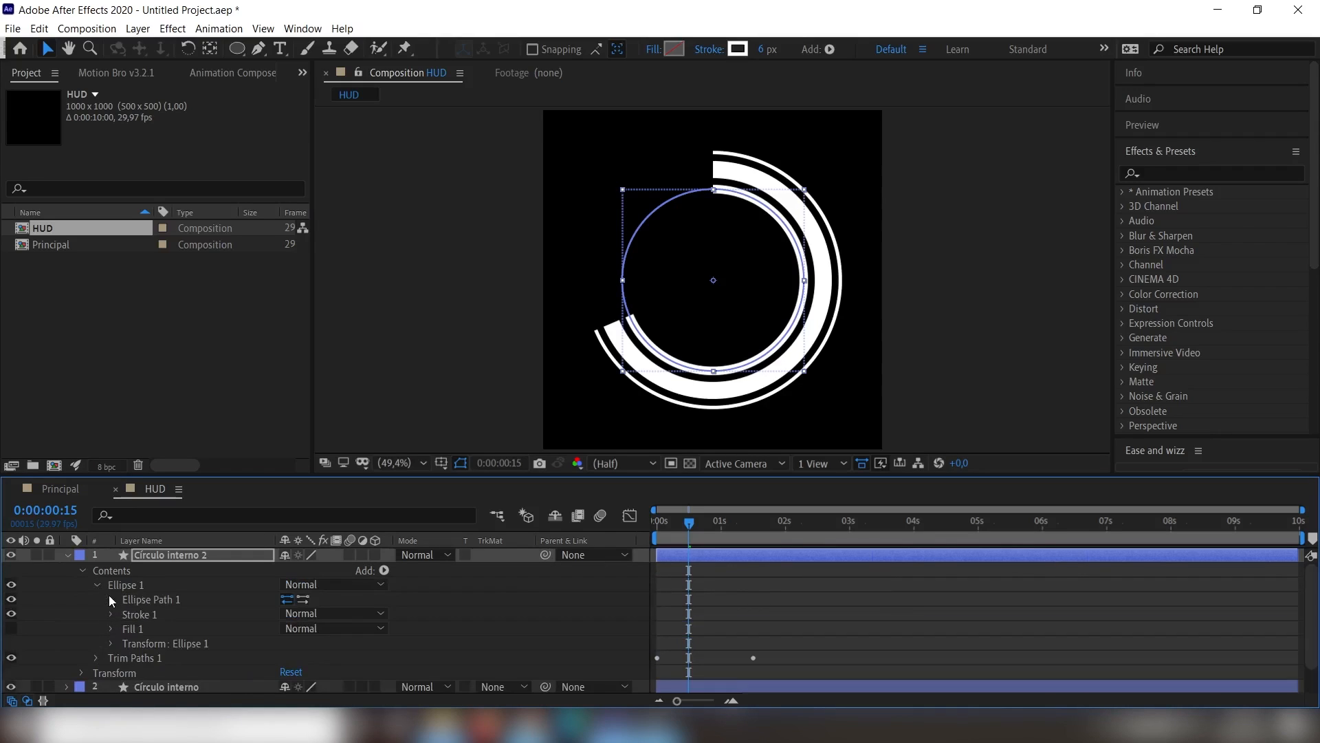
{"action": "left_click", "coordinate": [110, 600]}
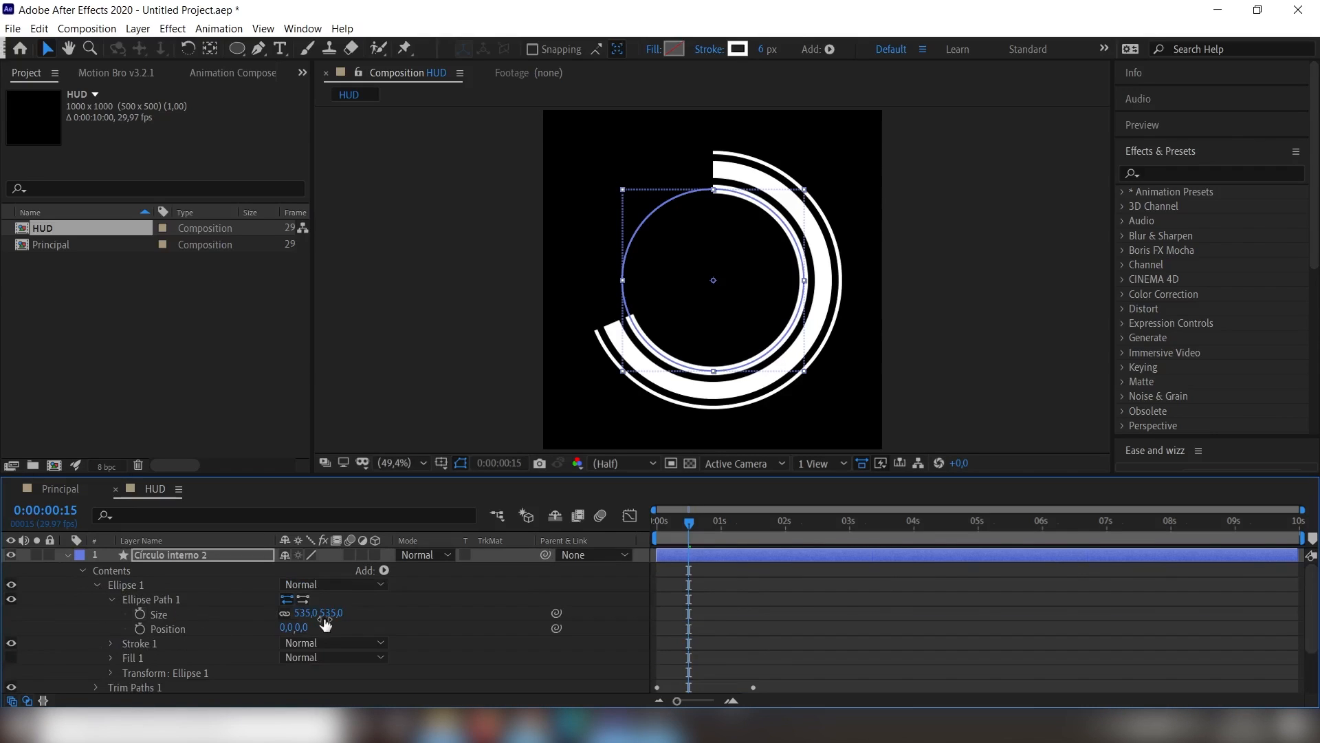
{"action": "left_click_drag", "start_coordinate": [325, 622], "coordinate": [94, 605]}
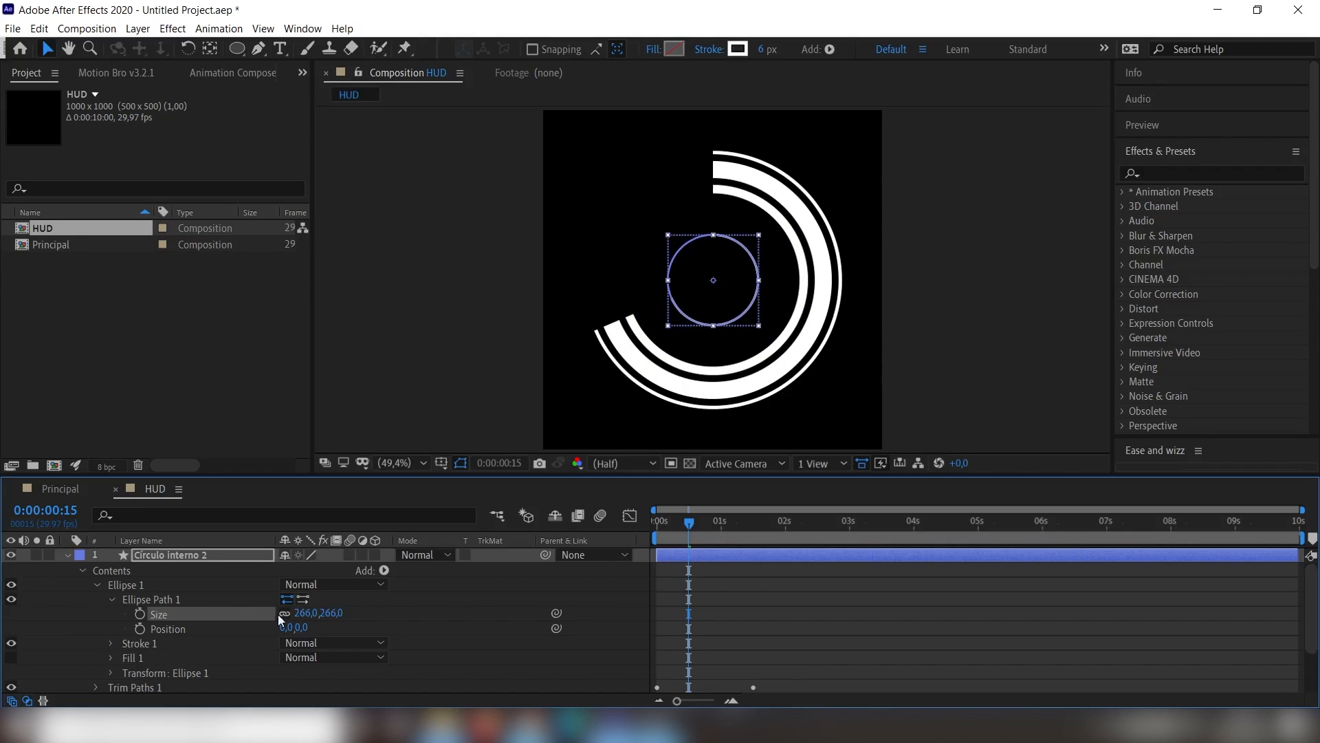
{"action": "left_click", "coordinate": [332, 613]}
{"action": "type", "text": "265"}
{"action": "key", "text": "Return"}
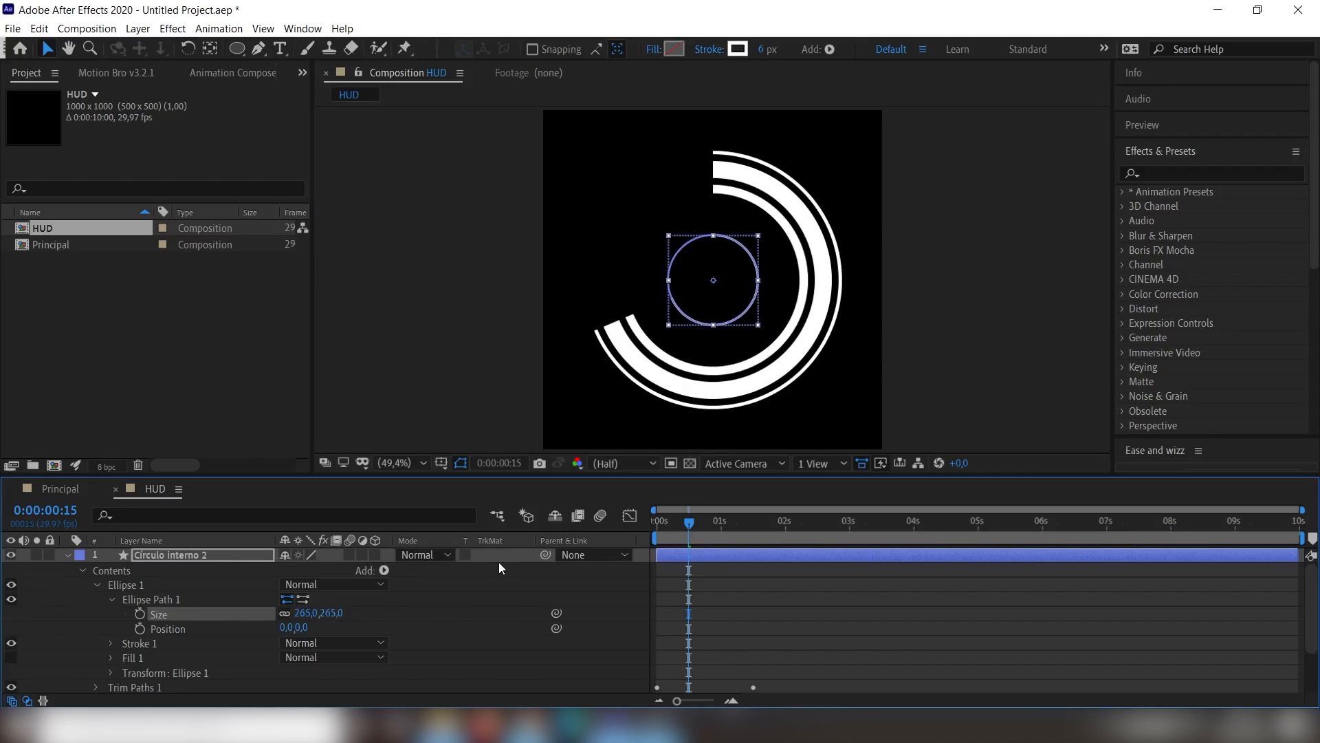
- Save the project as "HUD Animation" in the Projeto Universo folder
{"action": "key", "text": "ctrl+s"}
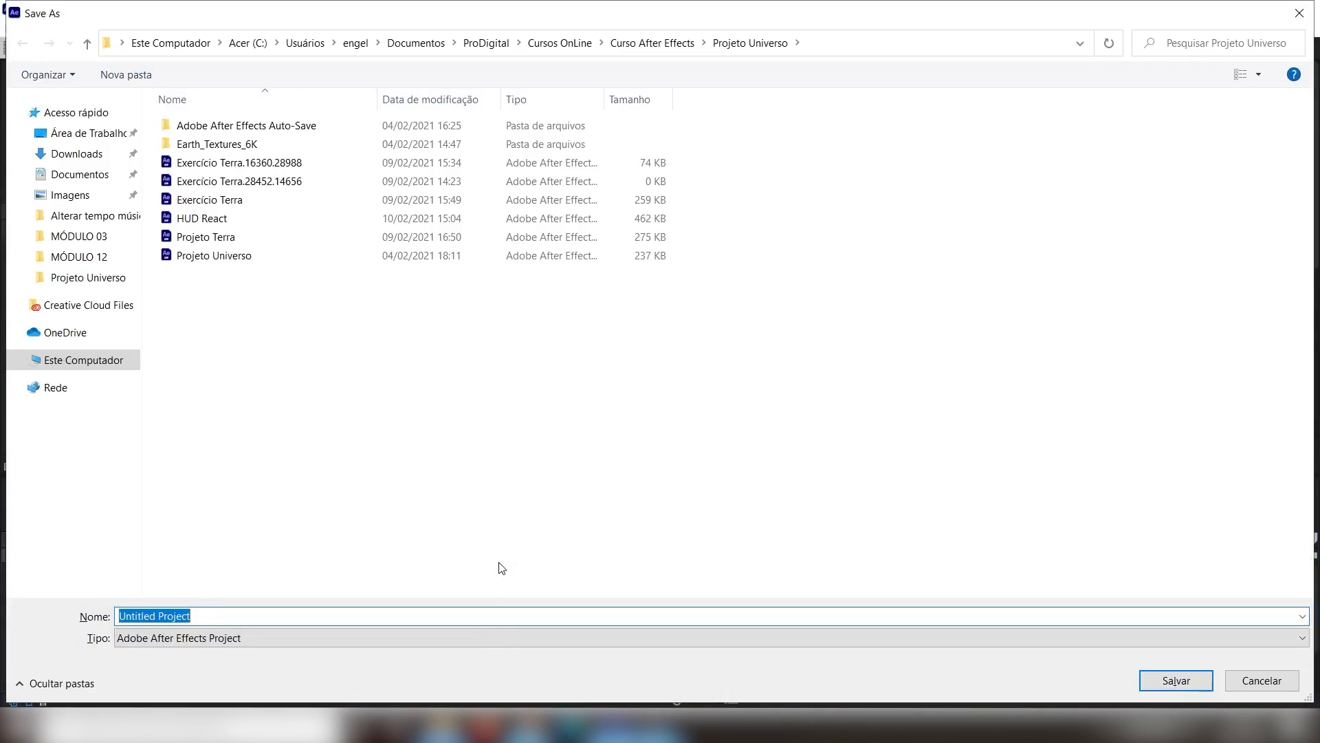
{"action": "type", "text": "HUD"}
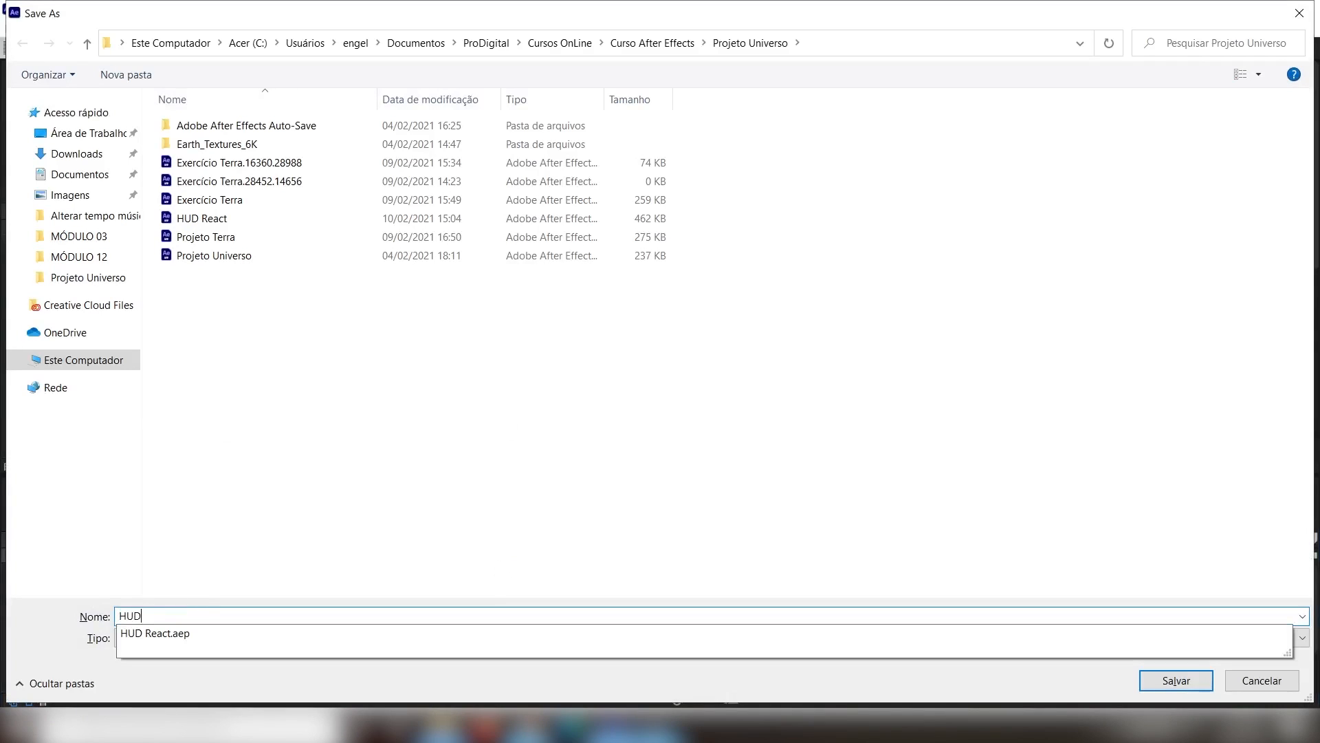
{"action": "type", "text": " Anim"}
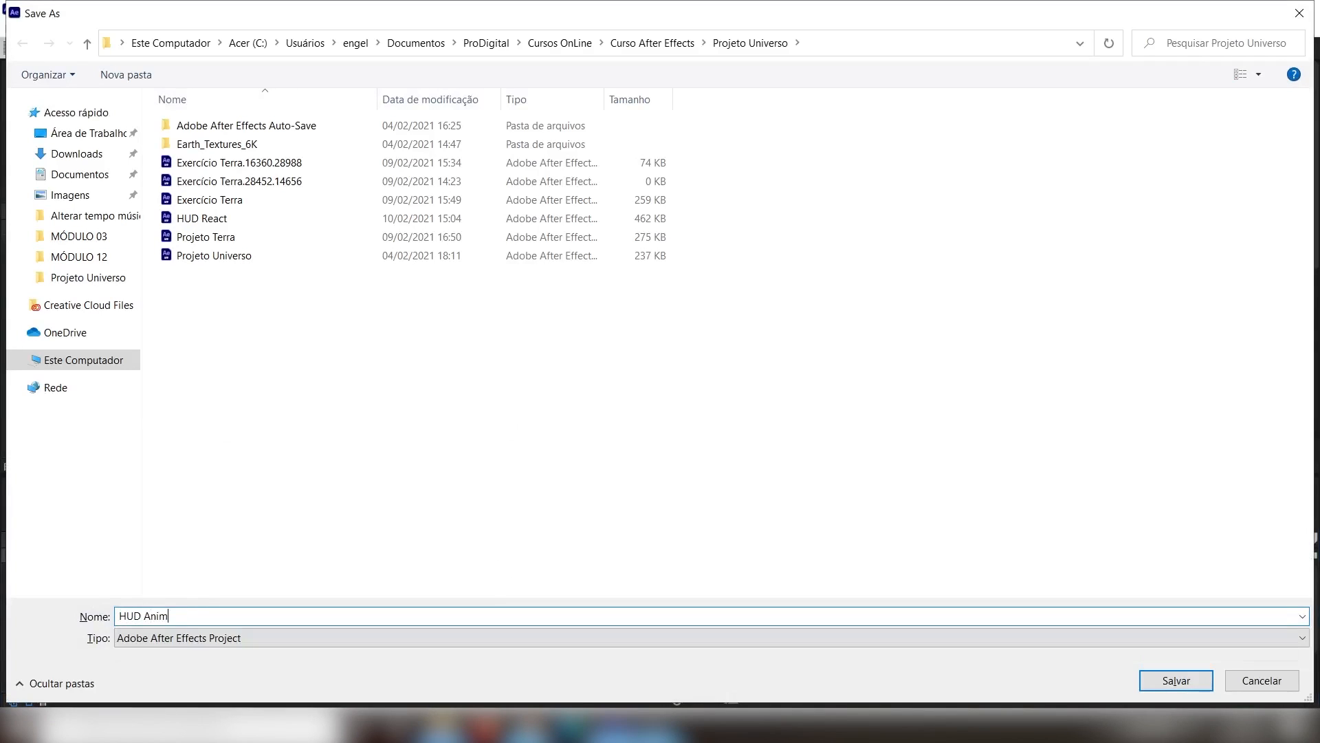
{"action": "type", "text": "ation"}
{"action": "key", "text": "Return"}
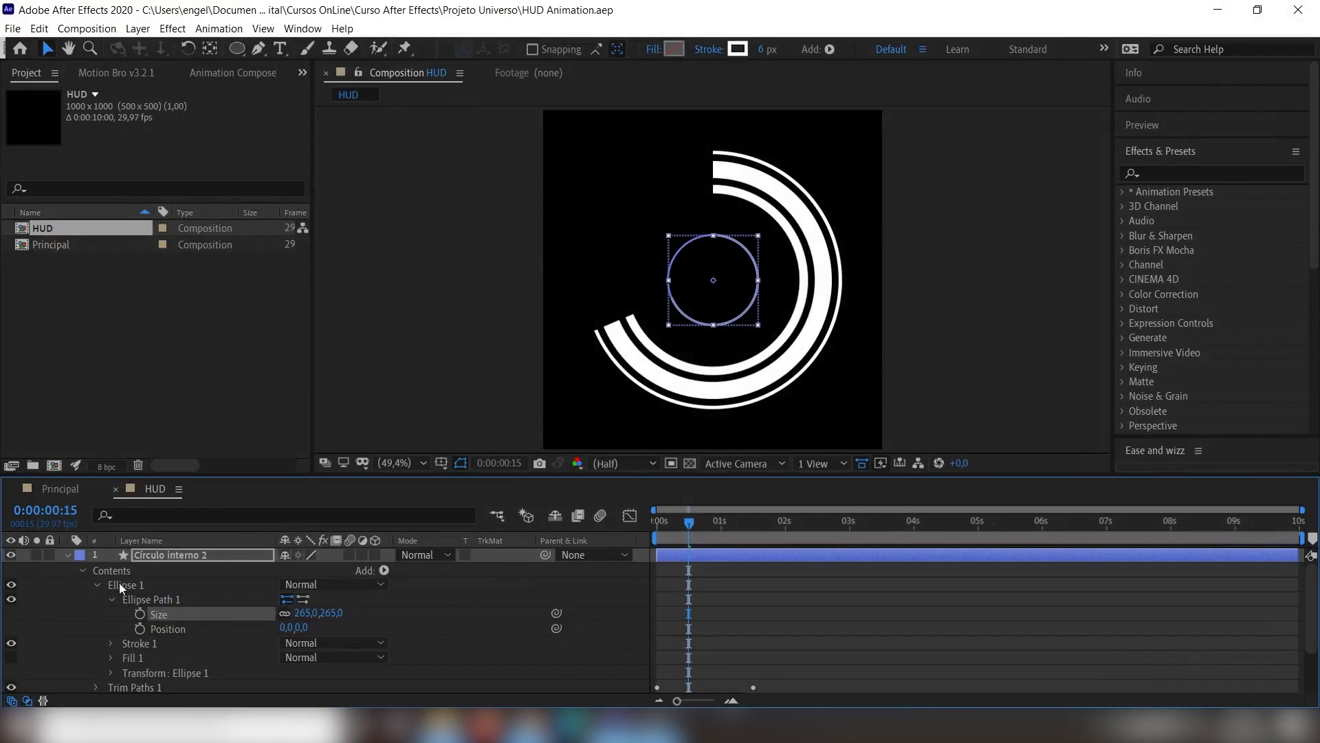
- Select all four circle layers, move the current time to 0:00:00:20 and show only their Rotation properties
{"action": "left_click", "coordinate": [67, 554]}
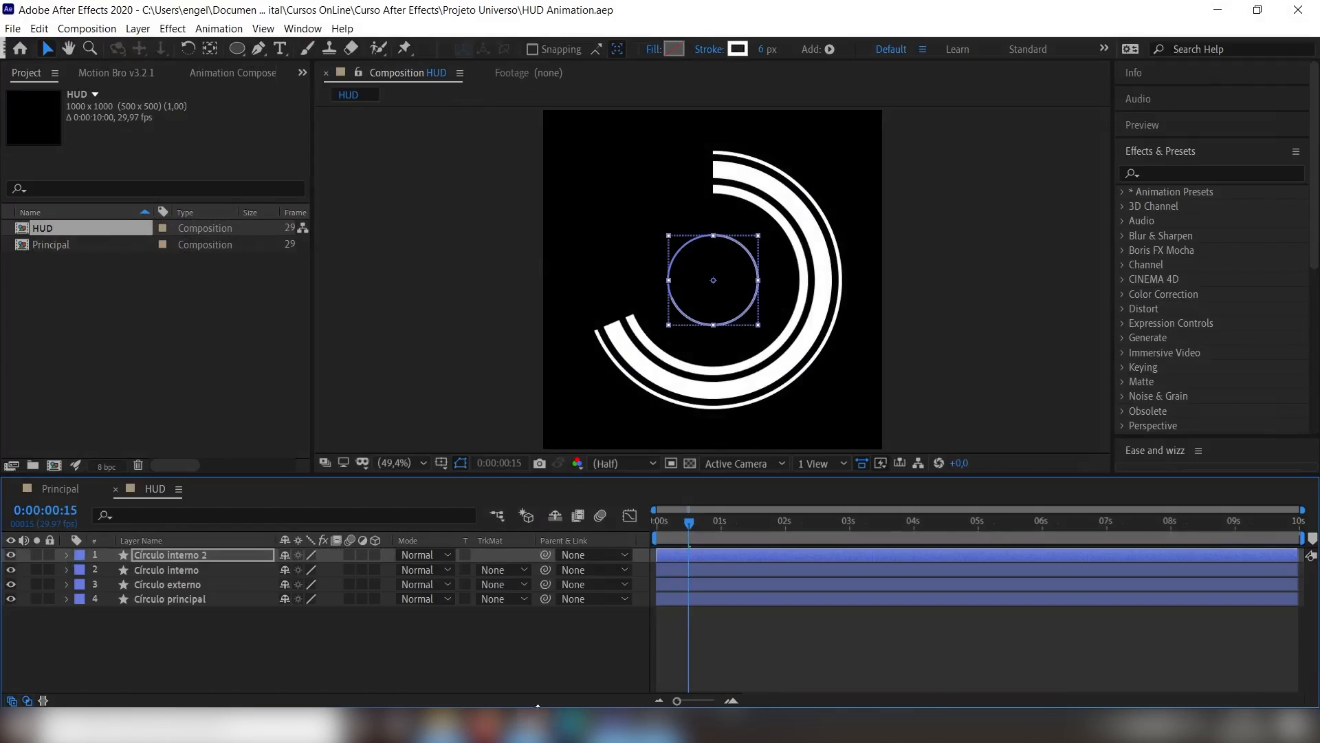
{"action": "left_click_drag", "start_coordinate": [187, 641], "coordinate": [157, 555]}
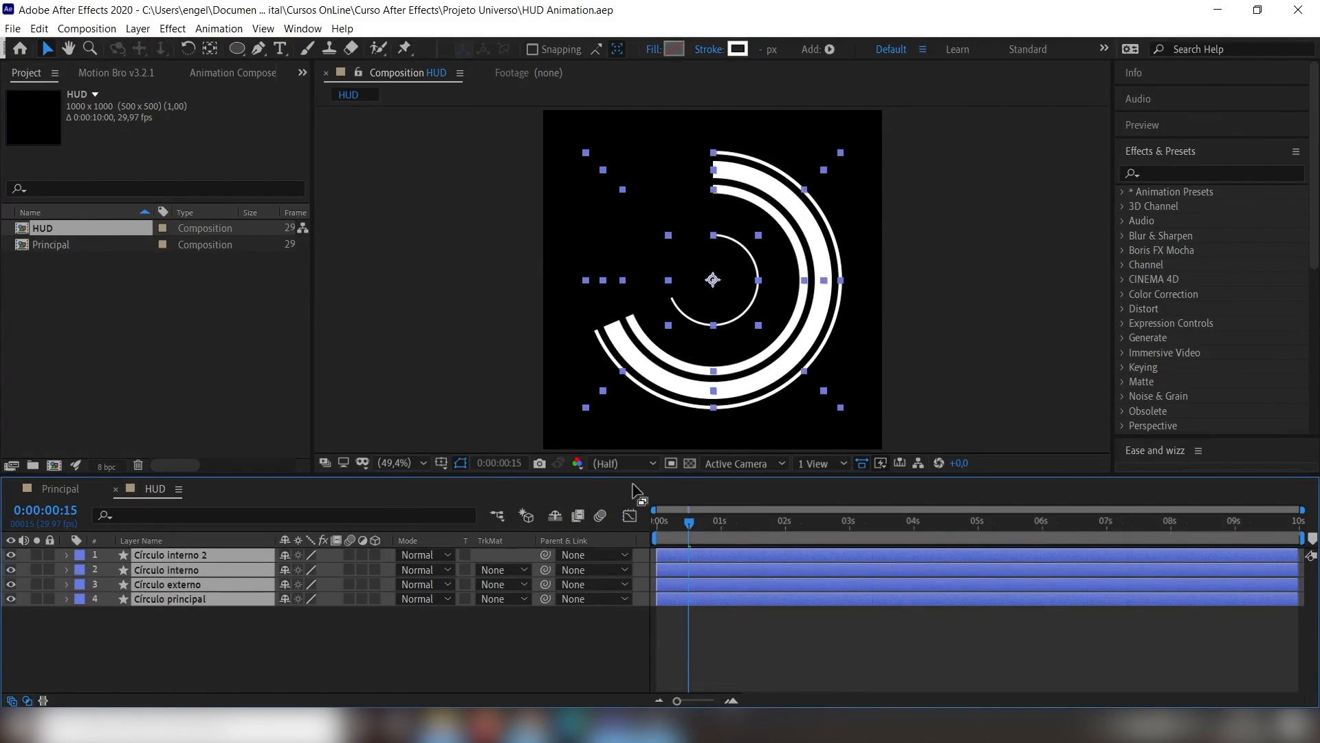
{"action": "left_click", "coordinate": [662, 522]}
{"action": "left_click_drag", "start_coordinate": [662, 523], "coordinate": [699, 522]}
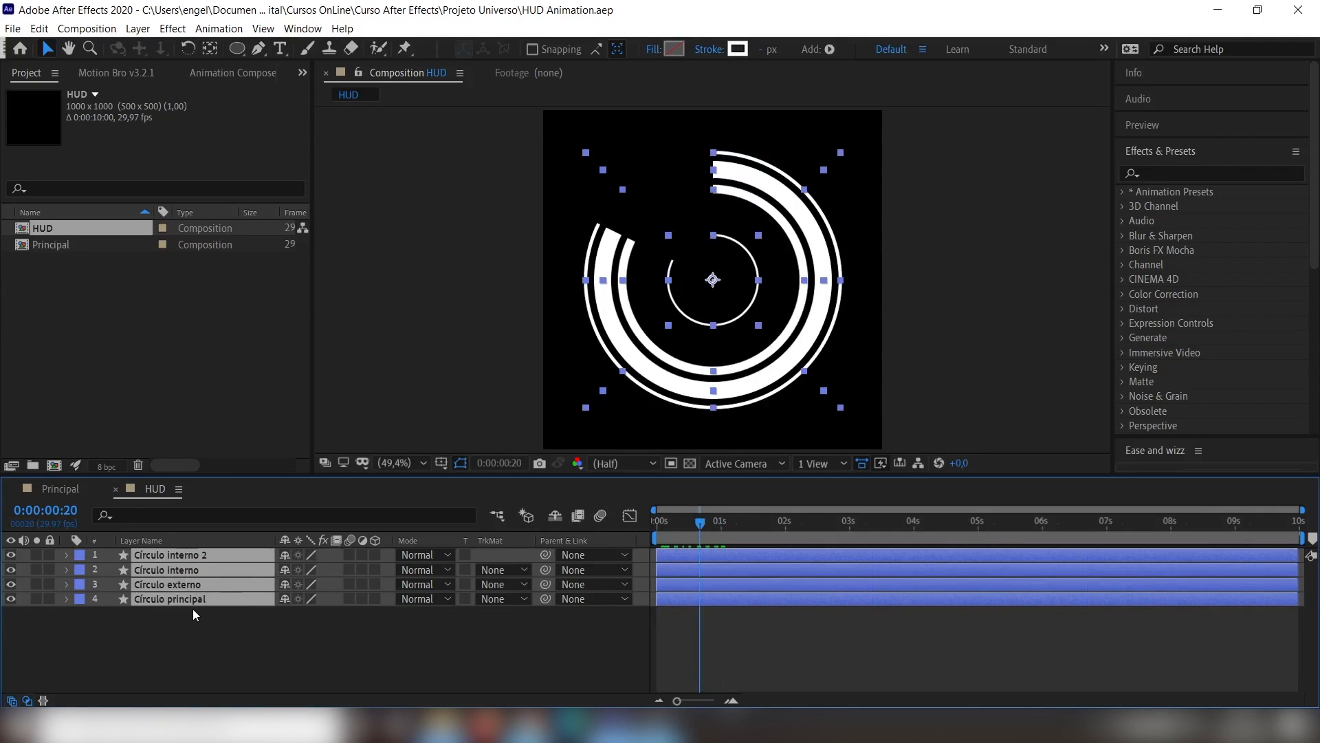
{"action": "key", "text": "r"}
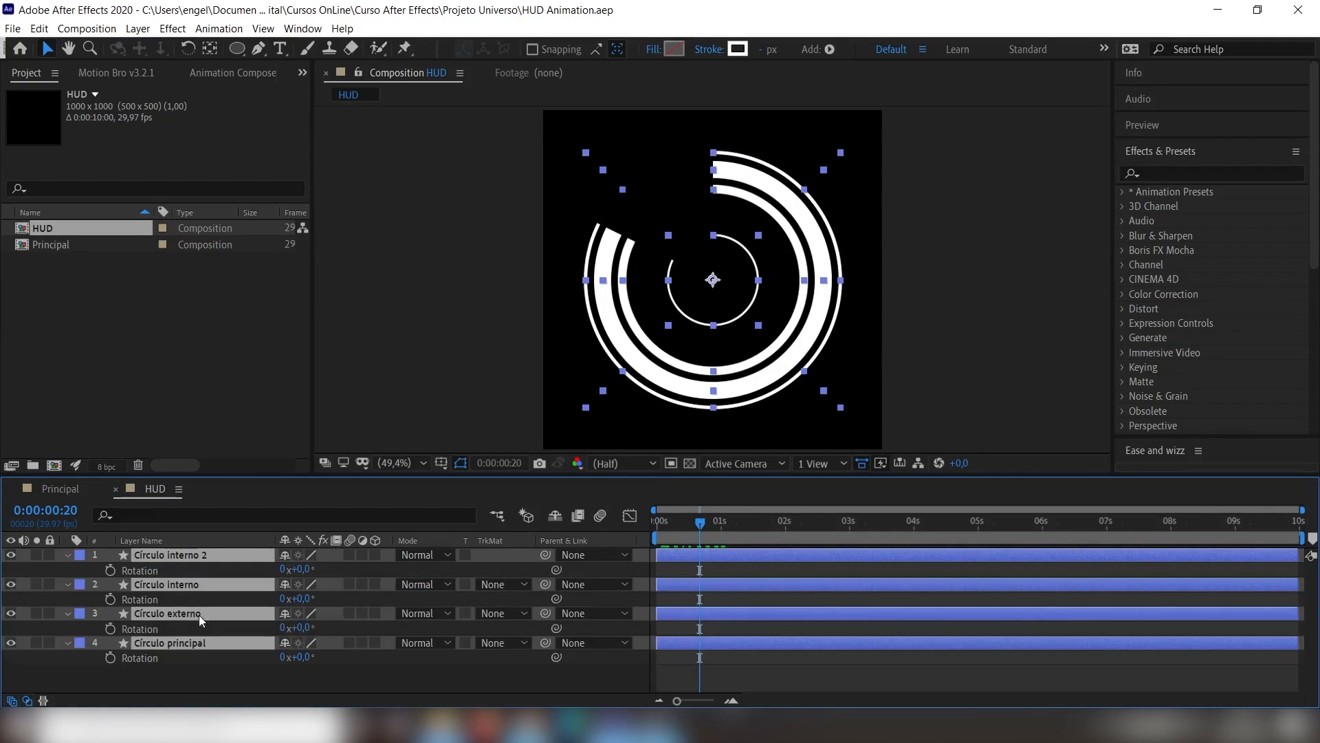
- Rotate Círculo interno 2 to 36°, Círculo interno to -42°, Círculo externo to 72° and Círculo principal to -90°
{"action": "left_click", "coordinate": [239, 676]}
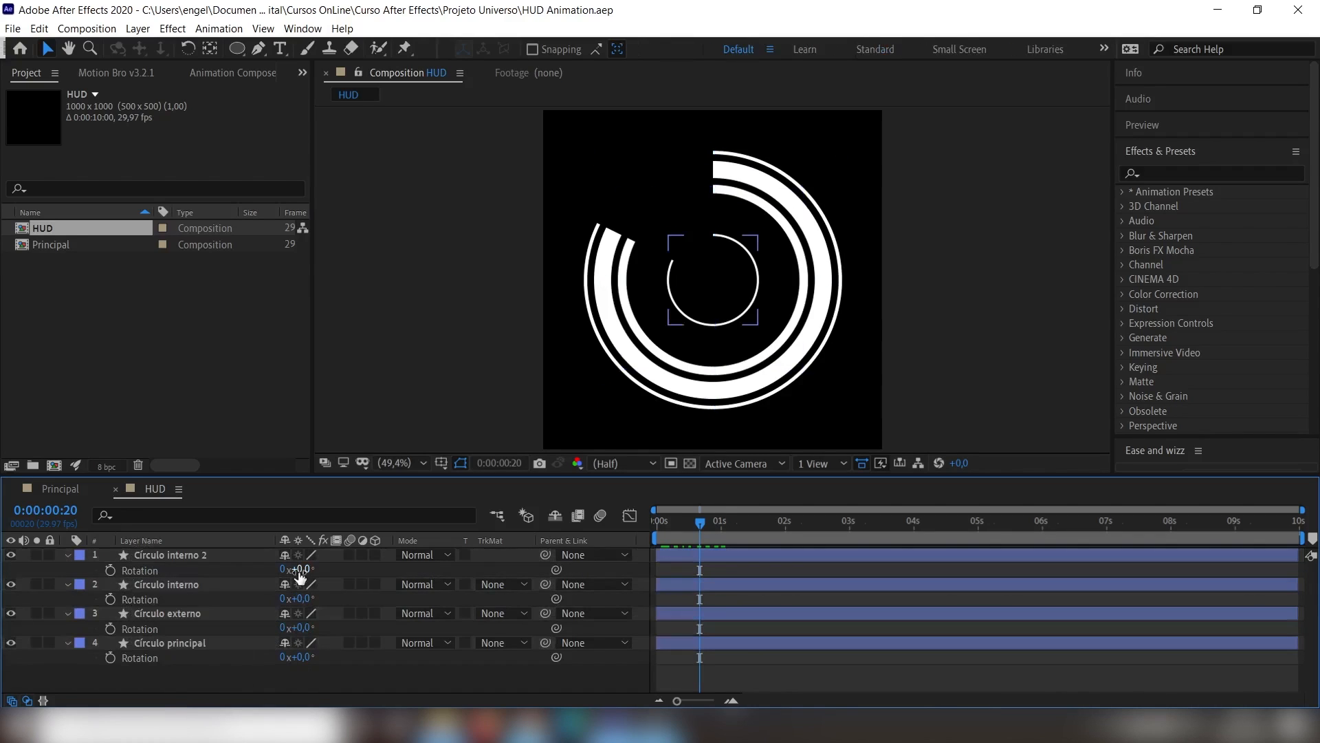
{"action": "left_click_drag", "start_coordinate": [300, 576], "coordinate": [363, 621]}
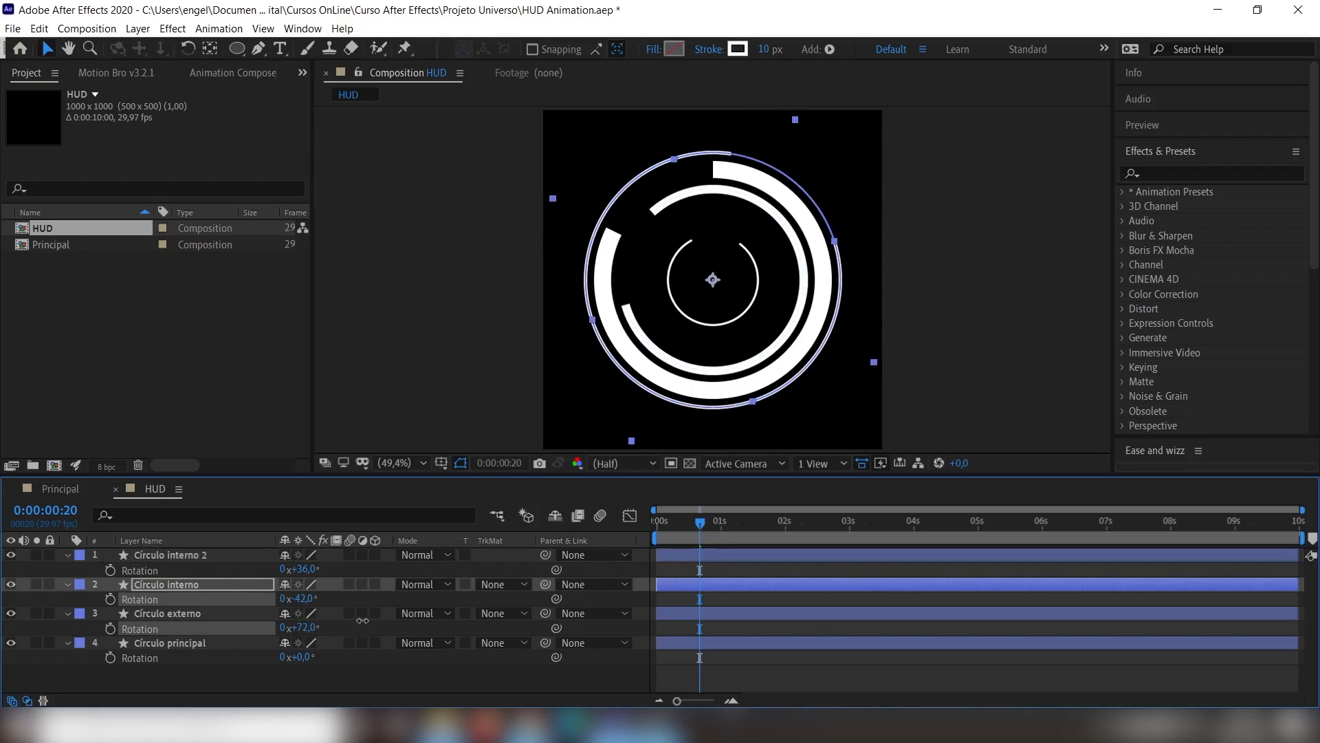
{"action": "left_click_drag", "start_coordinate": [303, 657], "coordinate": [223, 651]}
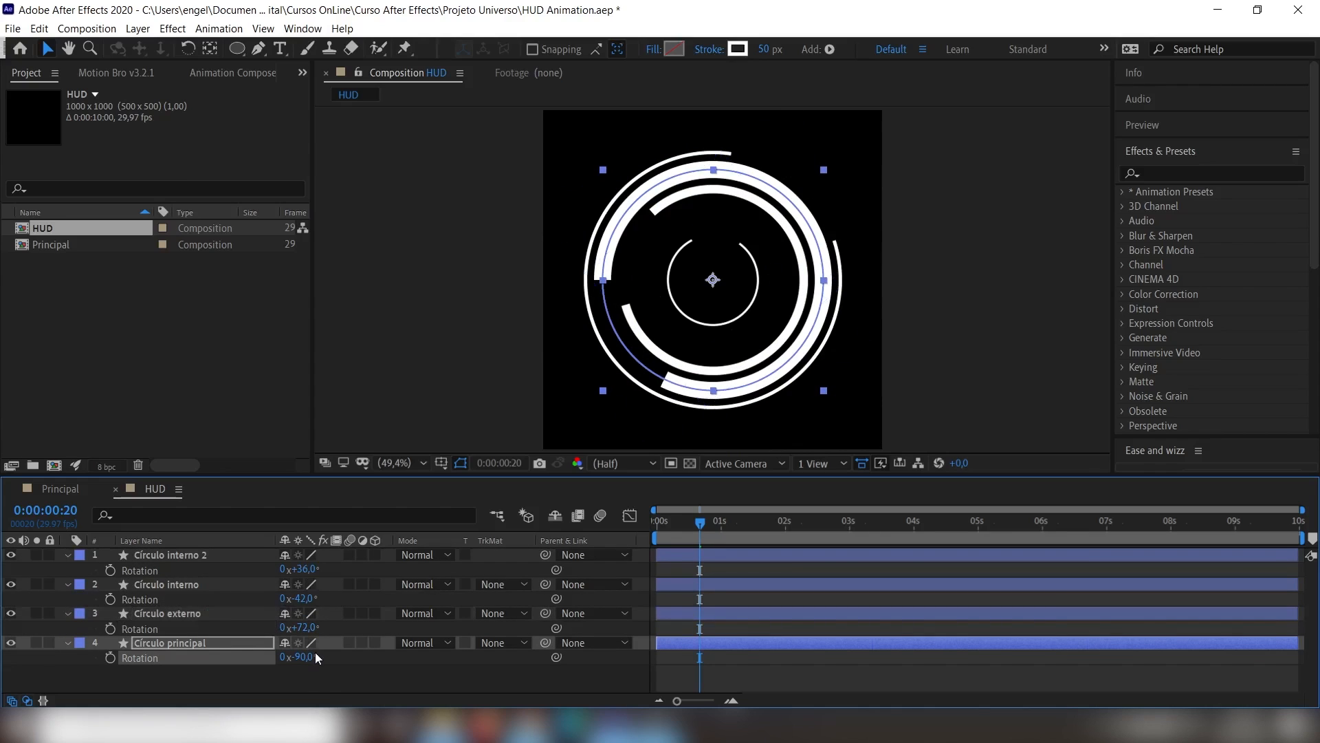
- Deselect the layers and preview the rotated circles' reveal animation from the first frame of the HUD composition
{"action": "left_click", "coordinate": [324, 678]}
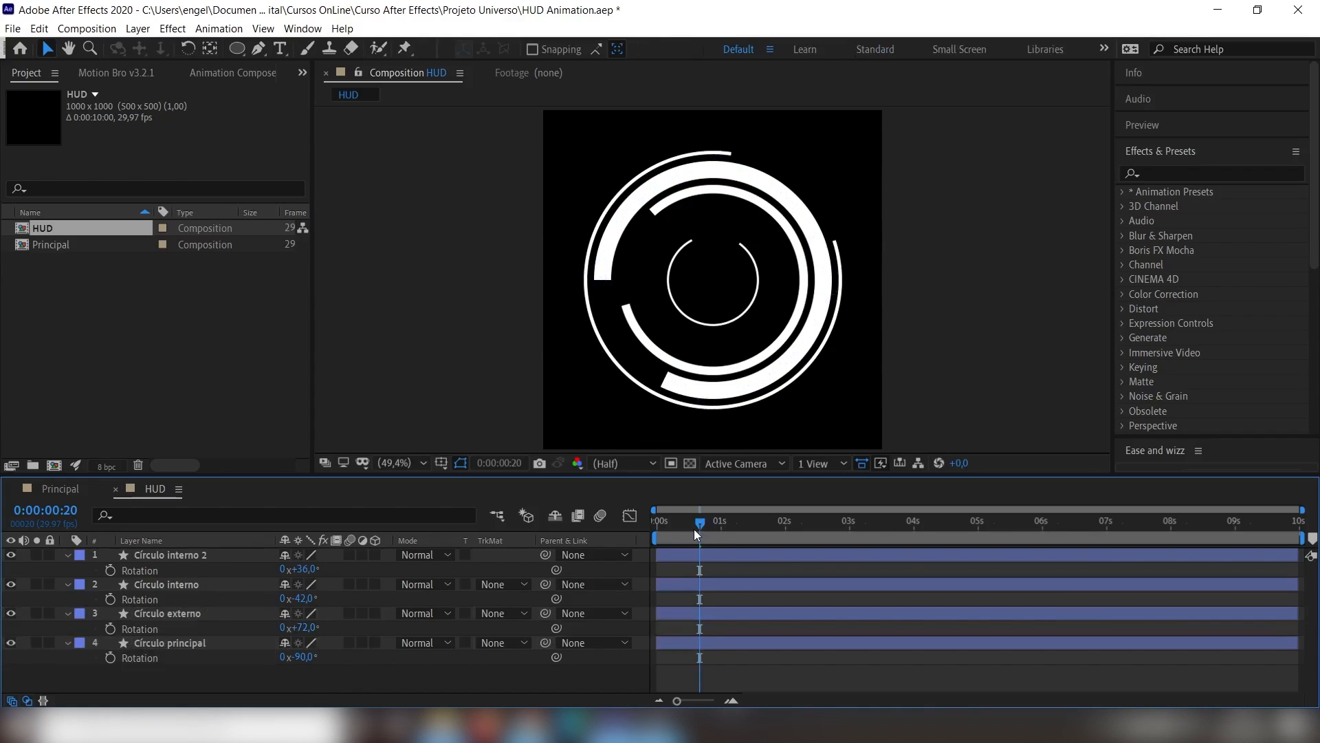
{"action": "left_click", "coordinate": [693, 528]}
{"action": "left_click_drag", "start_coordinate": [663, 525], "coordinate": [620, 525]}
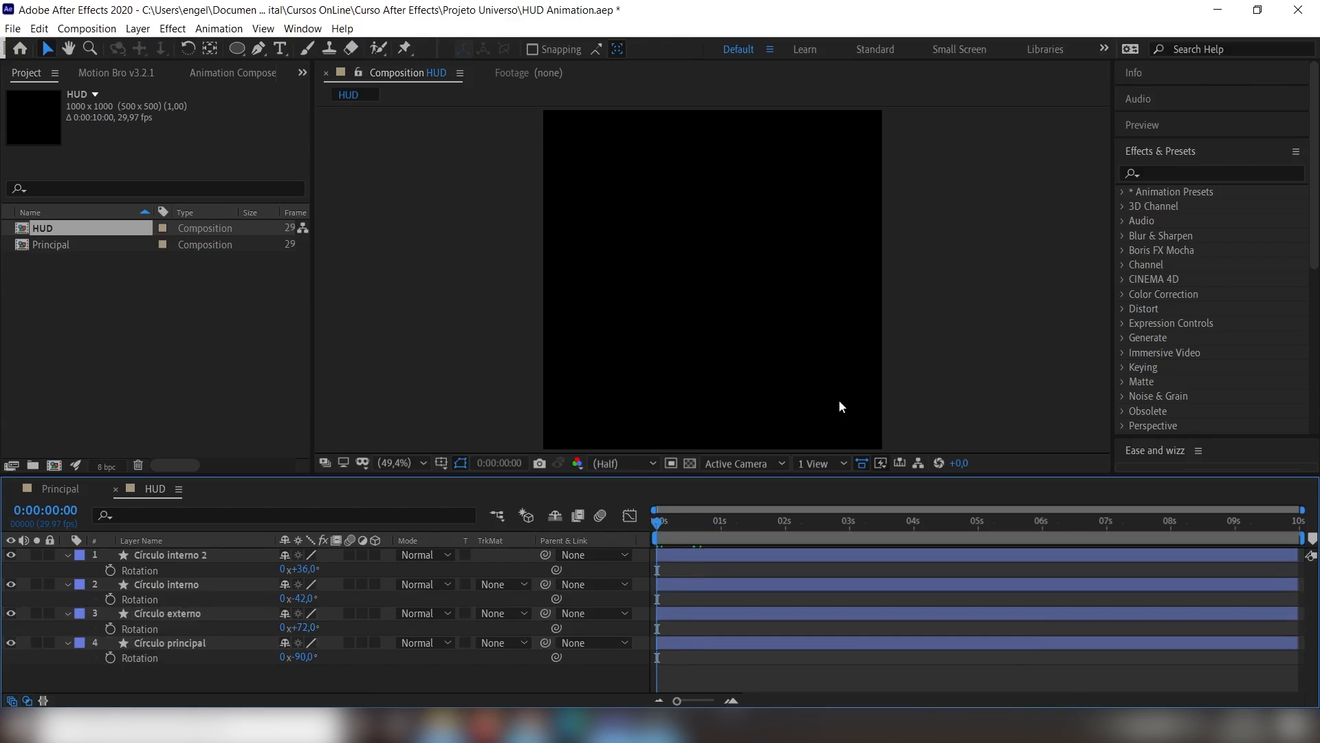
{"action": "key", "text": "space"}
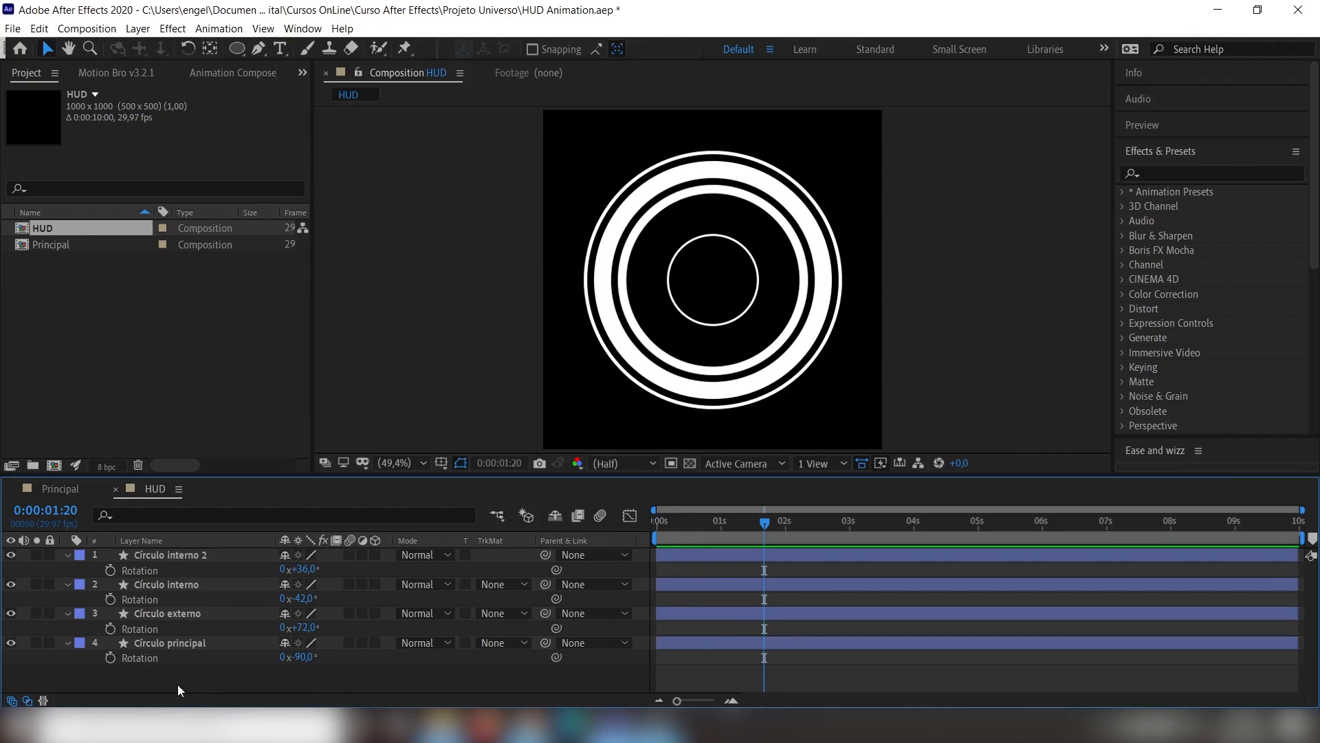
- Select all four circle layers, collapse their Rotation properties and clear the selection
{"action": "left_click_drag", "start_coordinate": [177, 684], "coordinate": [143, 540]}
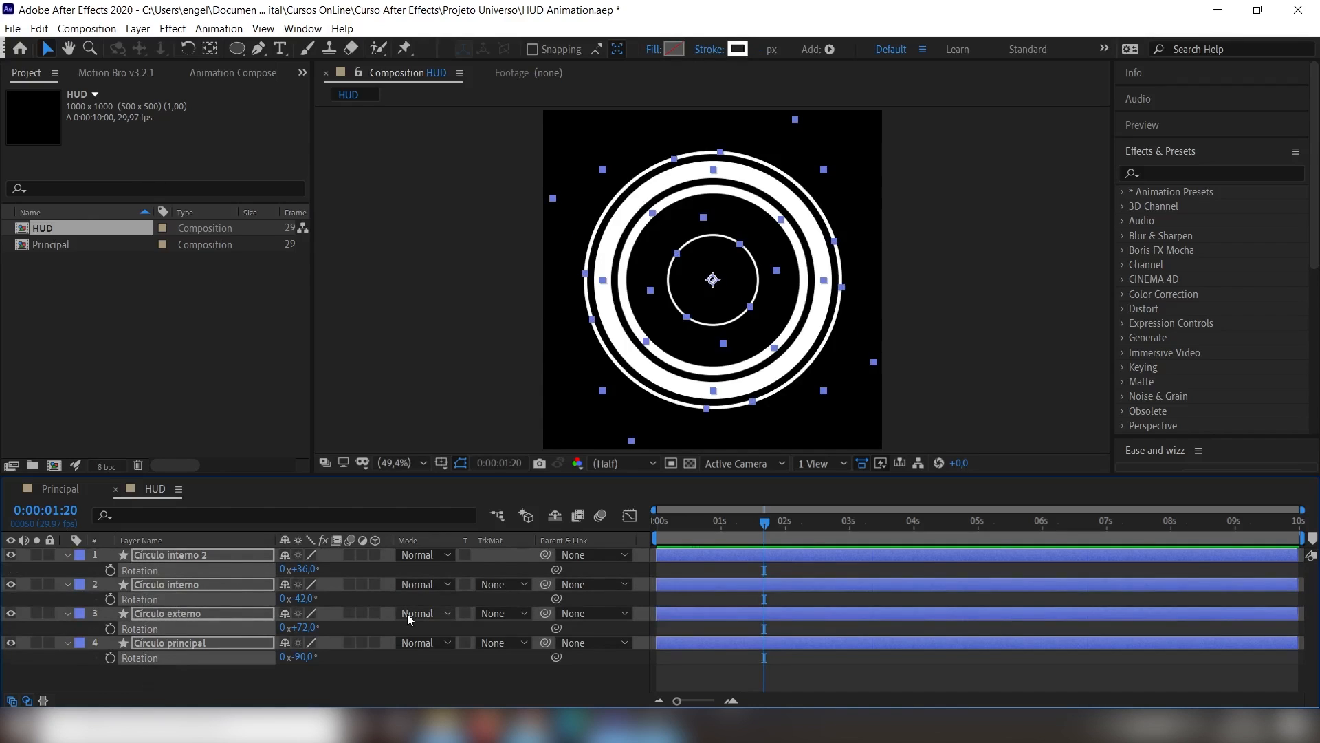
{"action": "key", "text": "r"}
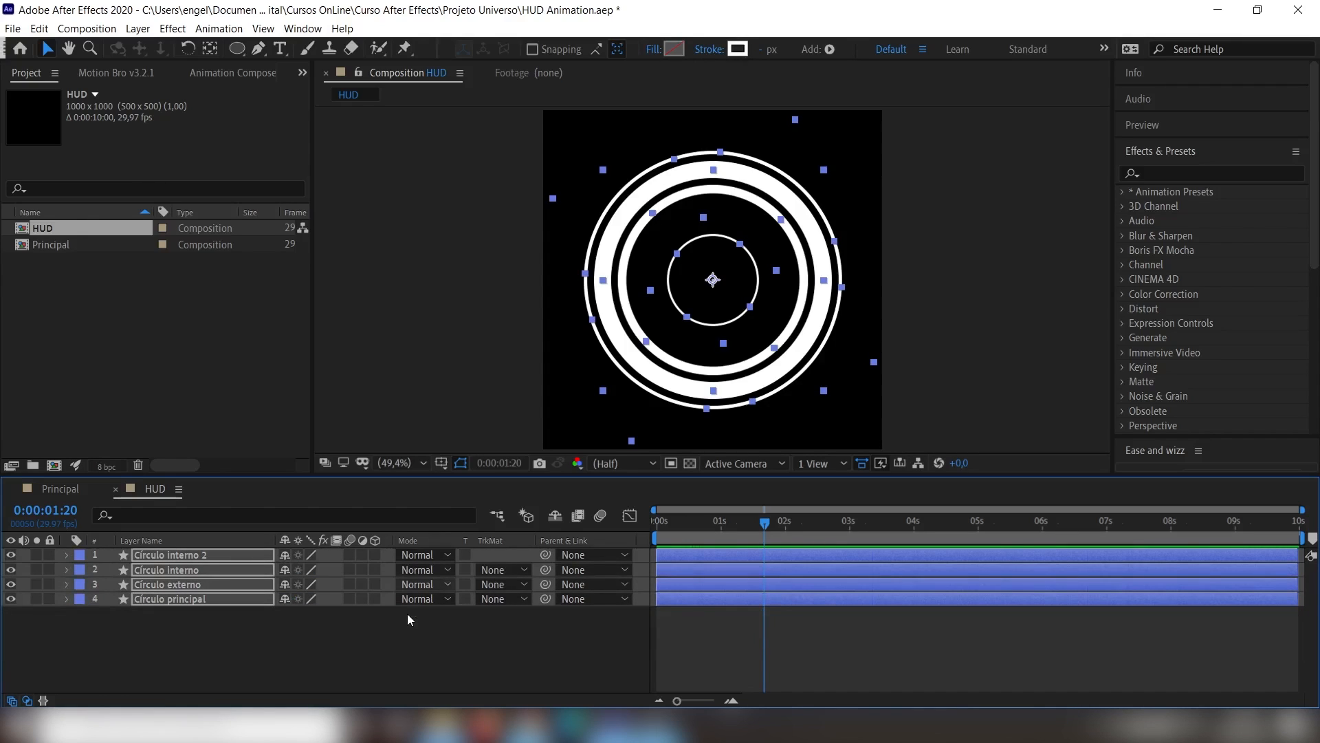
{"action": "left_click", "coordinate": [407, 613]}
- Duplicate the Círculo externo layer and rename the copy "Círculo traços"
{"action": "left_click", "coordinate": [191, 587]}
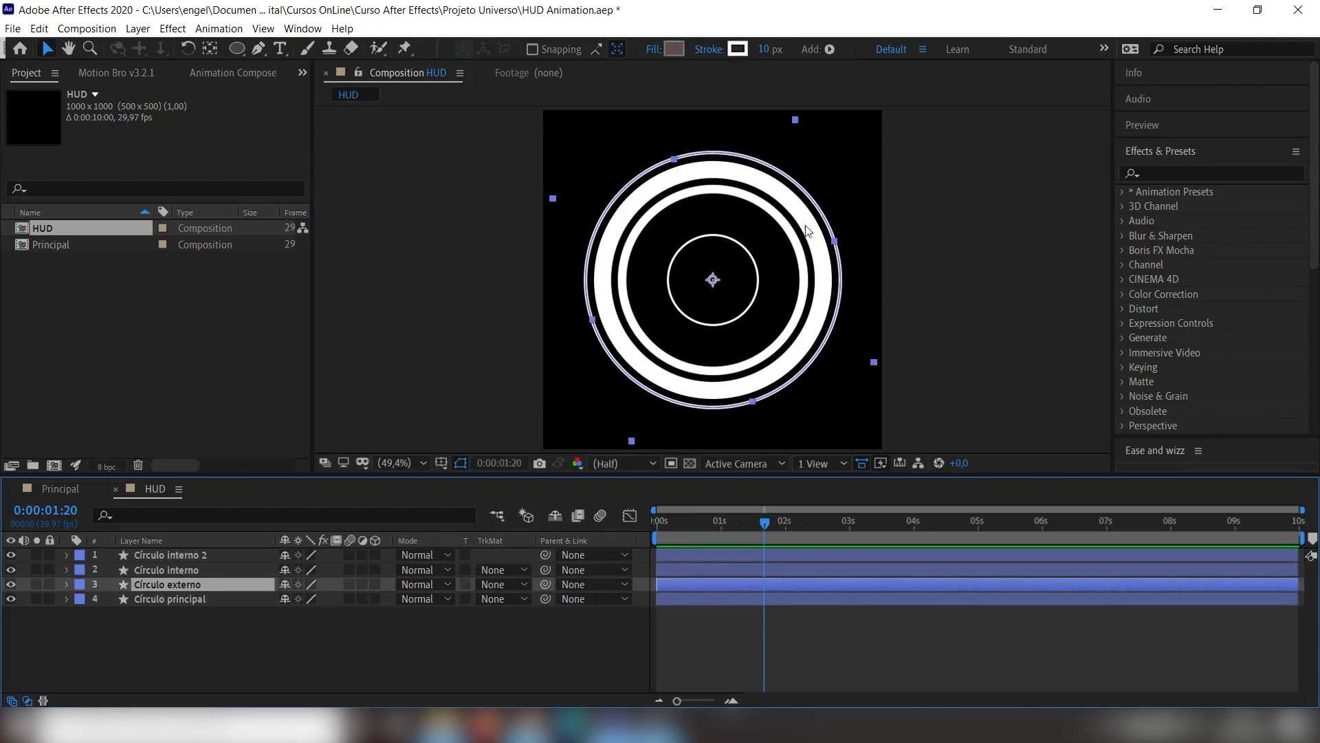
{"action": "key", "text": "ctrl+d"}
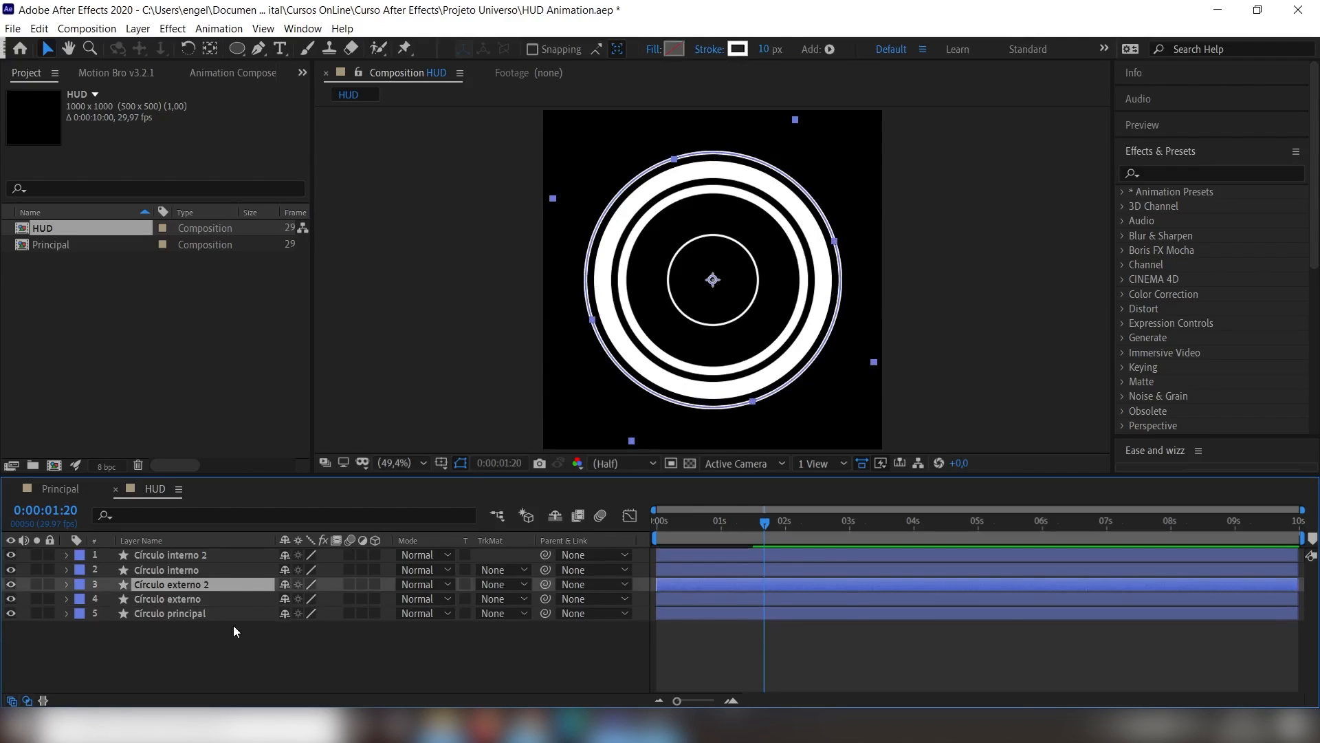
{"action": "key", "text": "Return"}
{"action": "left_click", "coordinate": [208, 584]}
{"action": "key", "text": "shift+Left"}
{"action": "key", "text": "shift+Left"}
{"action": "key", "text": "shift+Left"}
{"action": "key", "text": "shift+Left"}
{"action": "key", "text": "shift+Left"}
{"action": "key", "text": "shift+Left"}
{"action": "key", "text": "shift+Left"}
{"action": "key", "text": "shift+Left"}
{"action": "key", "text": "shift+Left"}
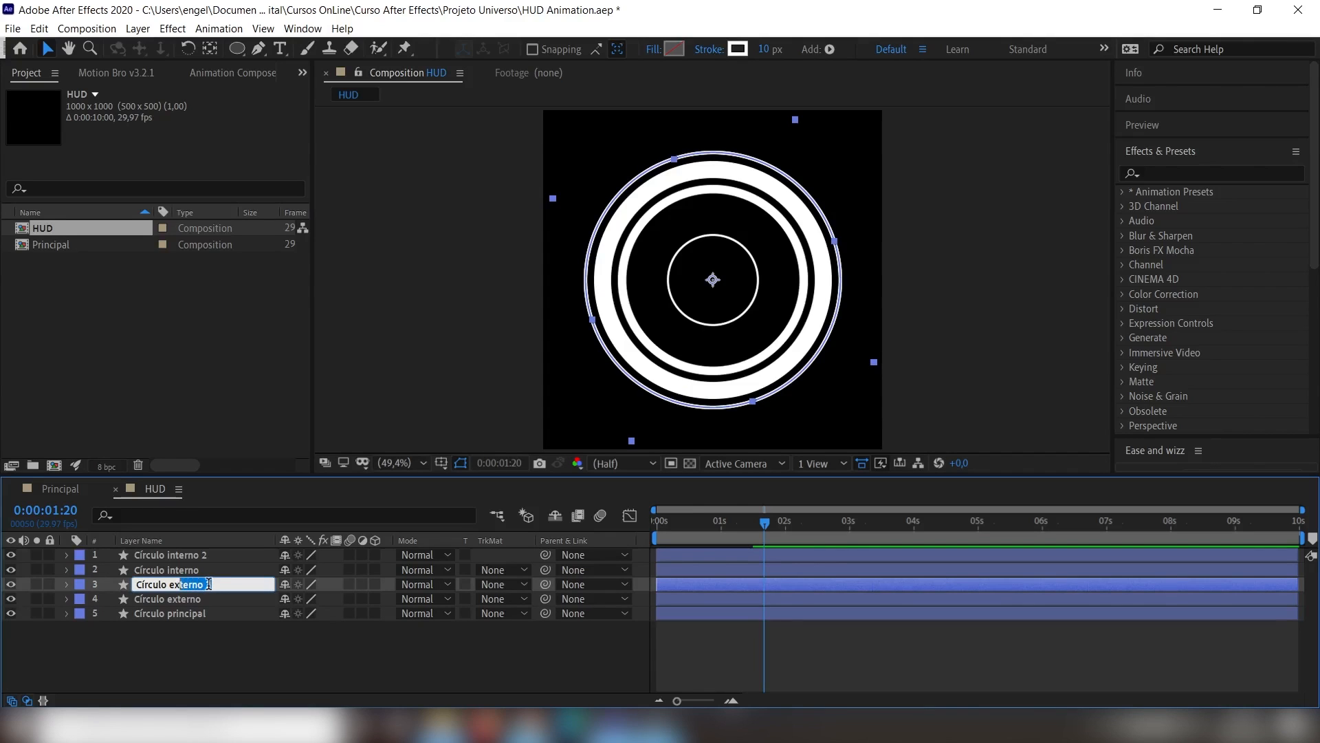
{"action": "type", "text": "traços"}
{"action": "key", "text": "Return"}
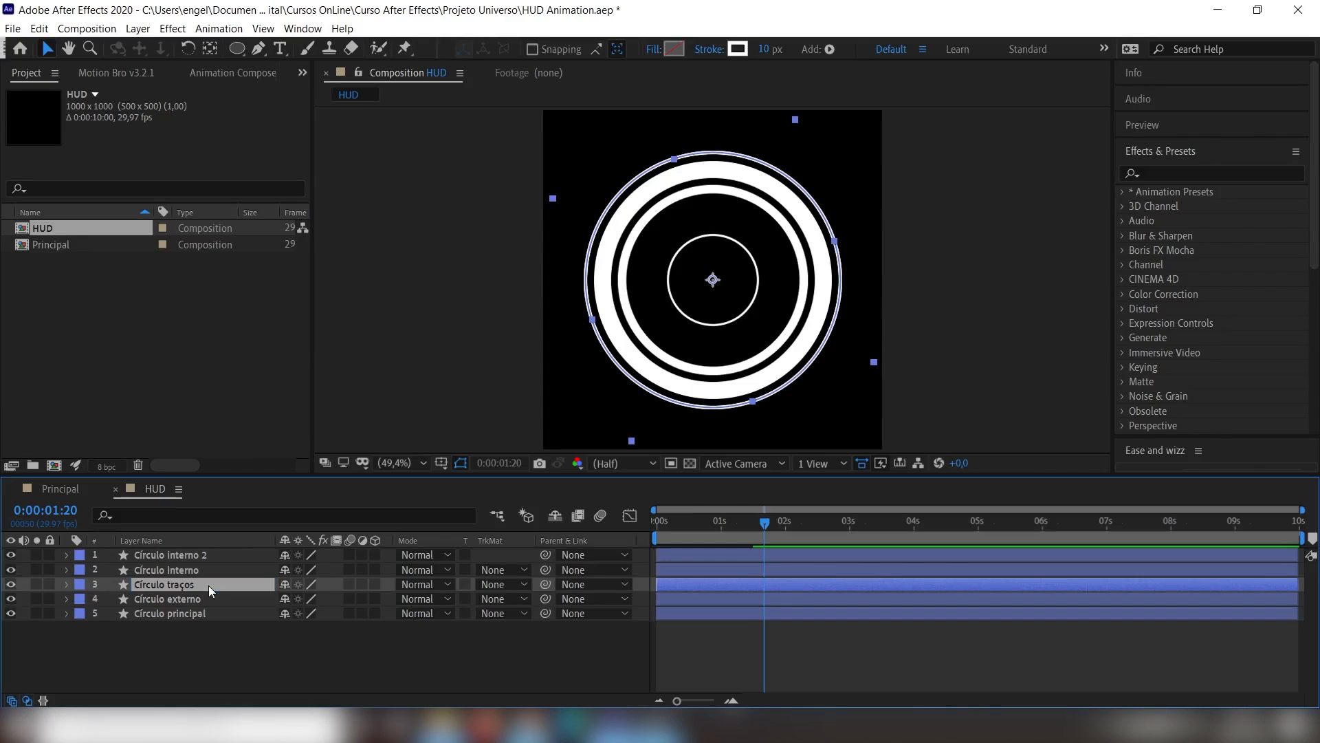
- Move Círculo traços to the top of the layer stack and set its ellipse path size to 810 by 810
{"action": "left_click", "coordinate": [68, 583]}
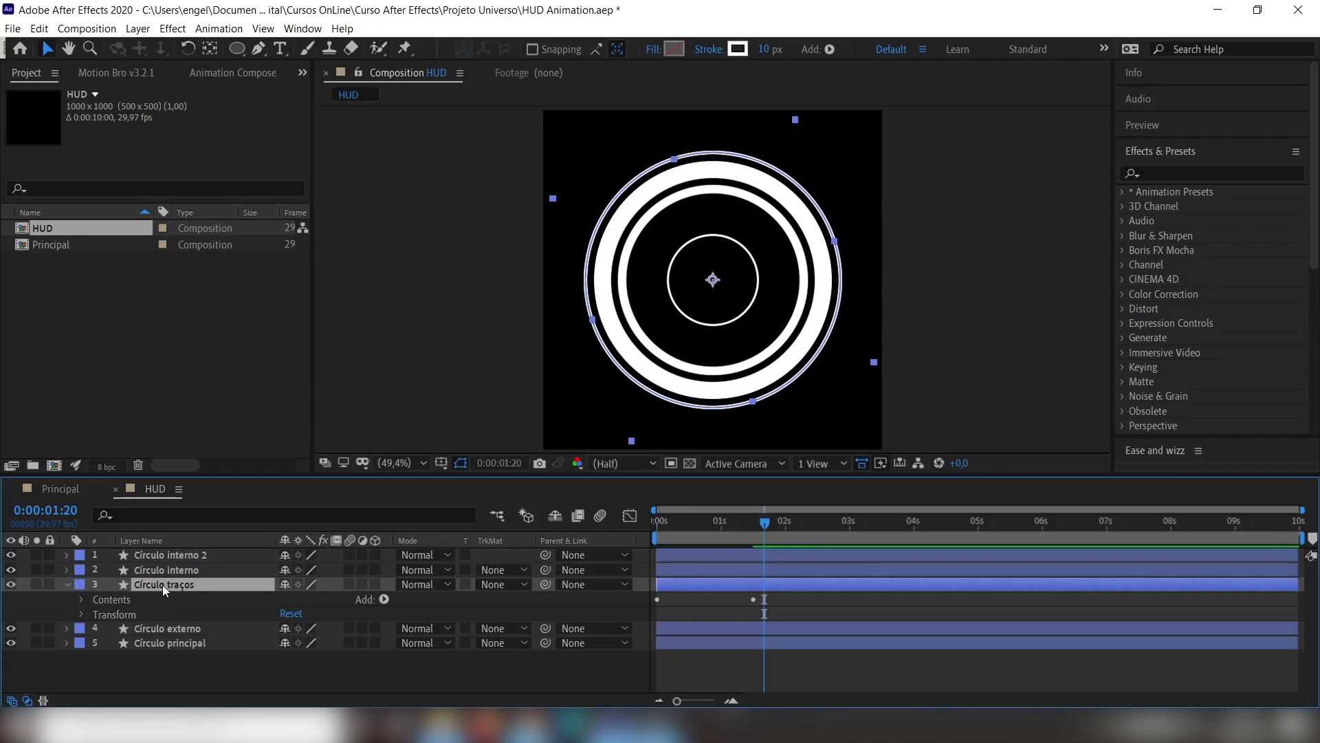
{"action": "left_click_drag", "start_coordinate": [162, 585], "coordinate": [159, 555]}
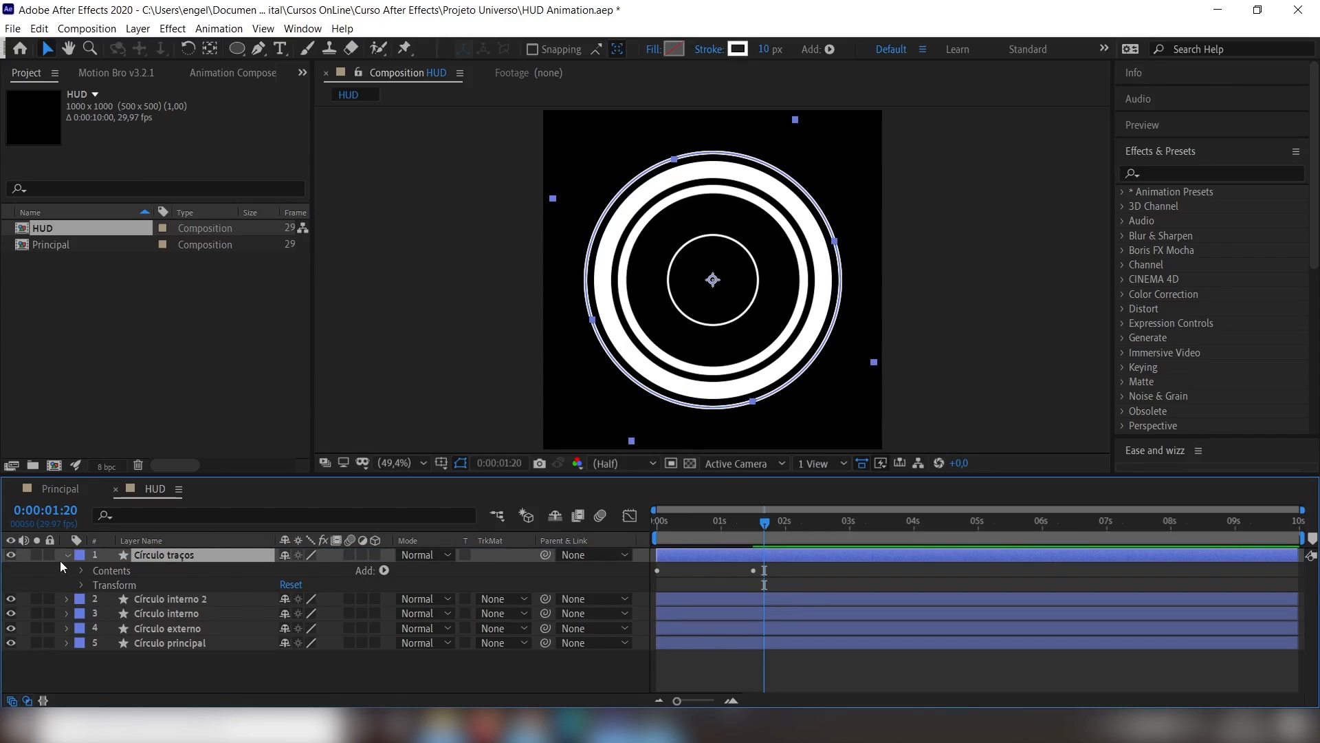
{"action": "left_click", "coordinate": [81, 570]}
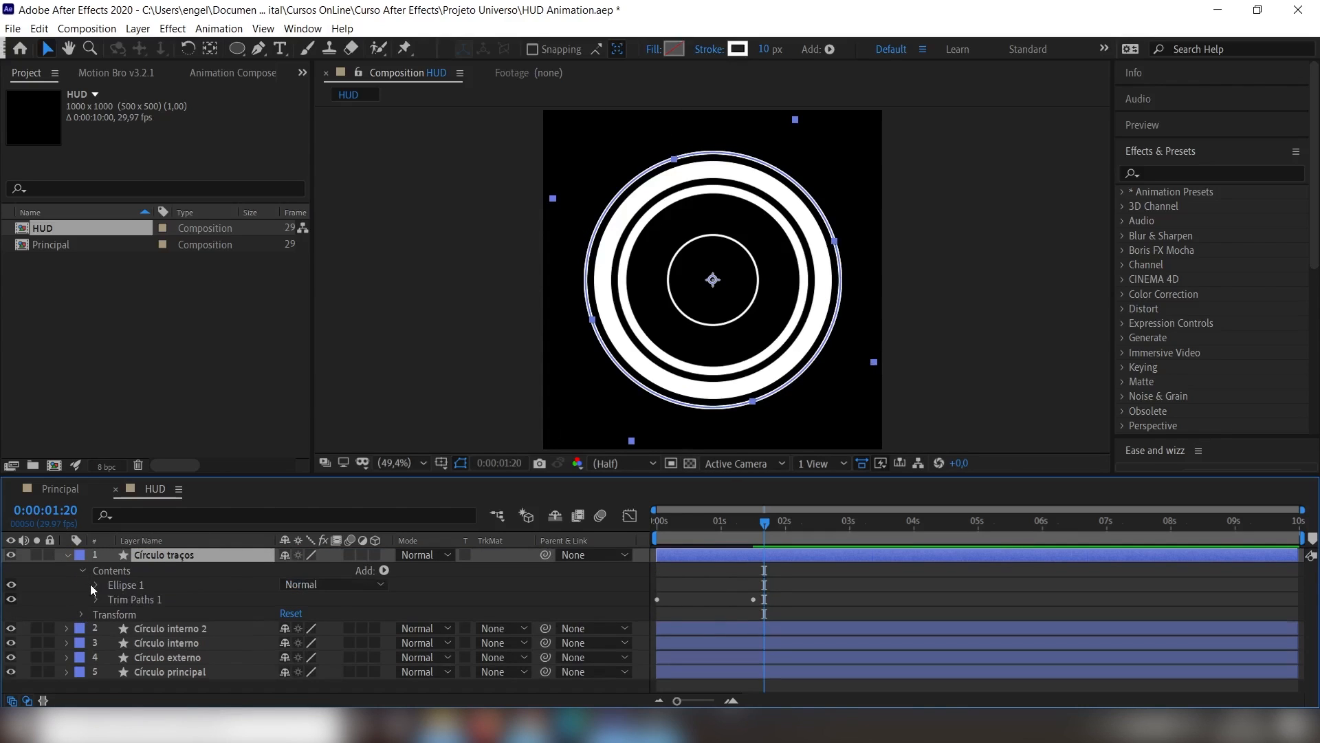
{"action": "left_click", "coordinate": [94, 584]}
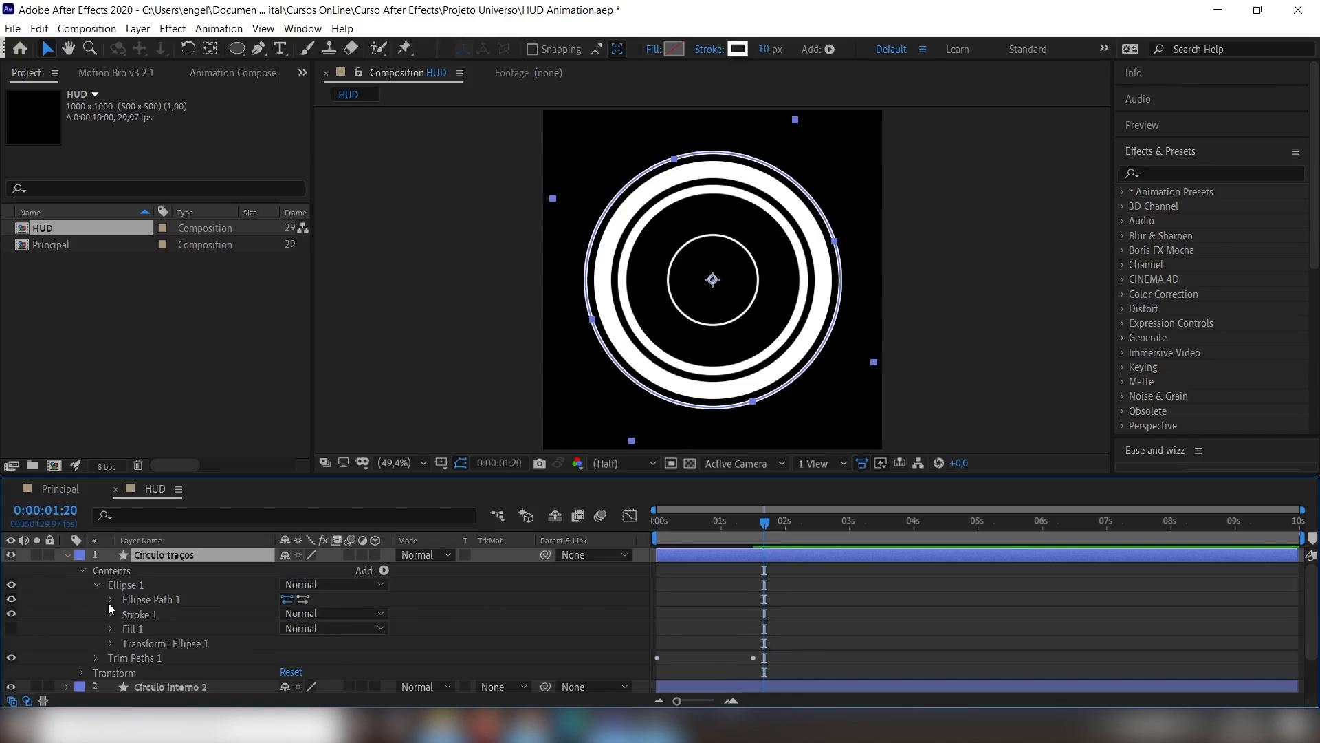
{"action": "left_click", "coordinate": [110, 599]}
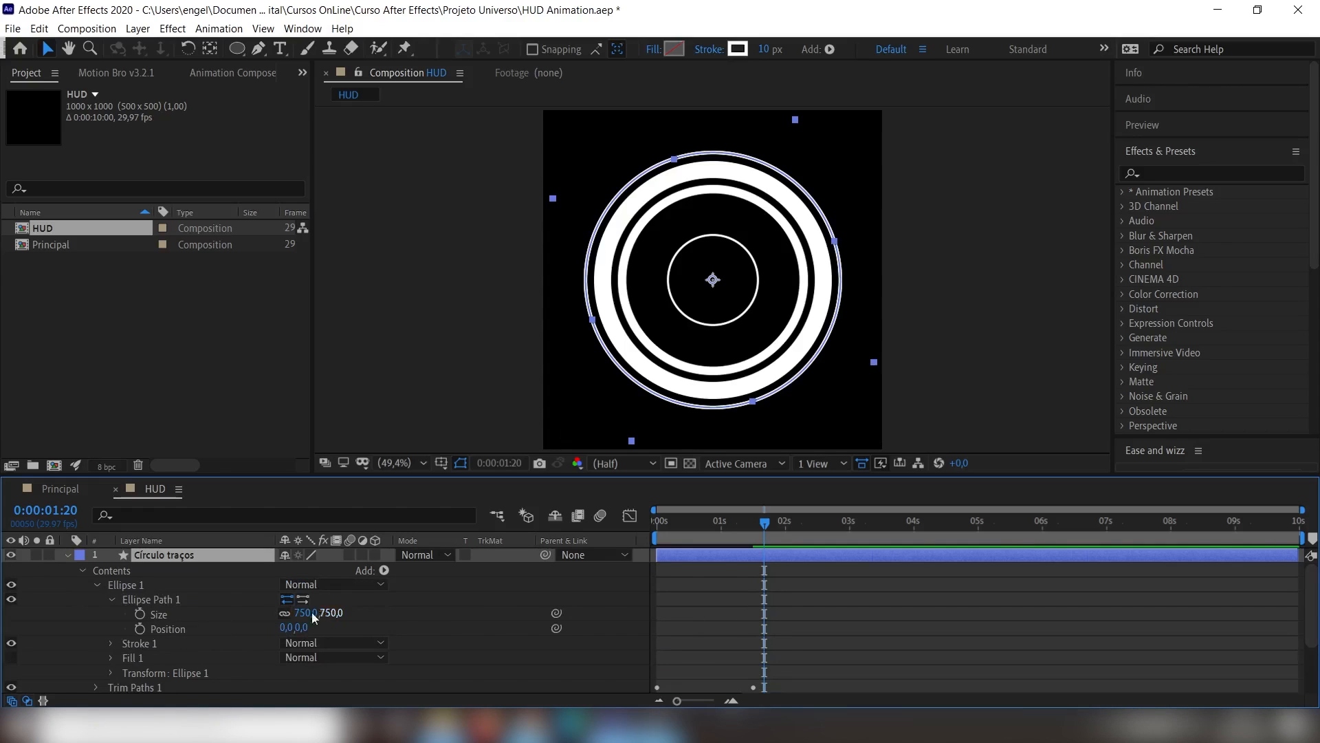
{"action": "left_click_drag", "start_coordinate": [311, 612], "coordinate": [393, 621]}
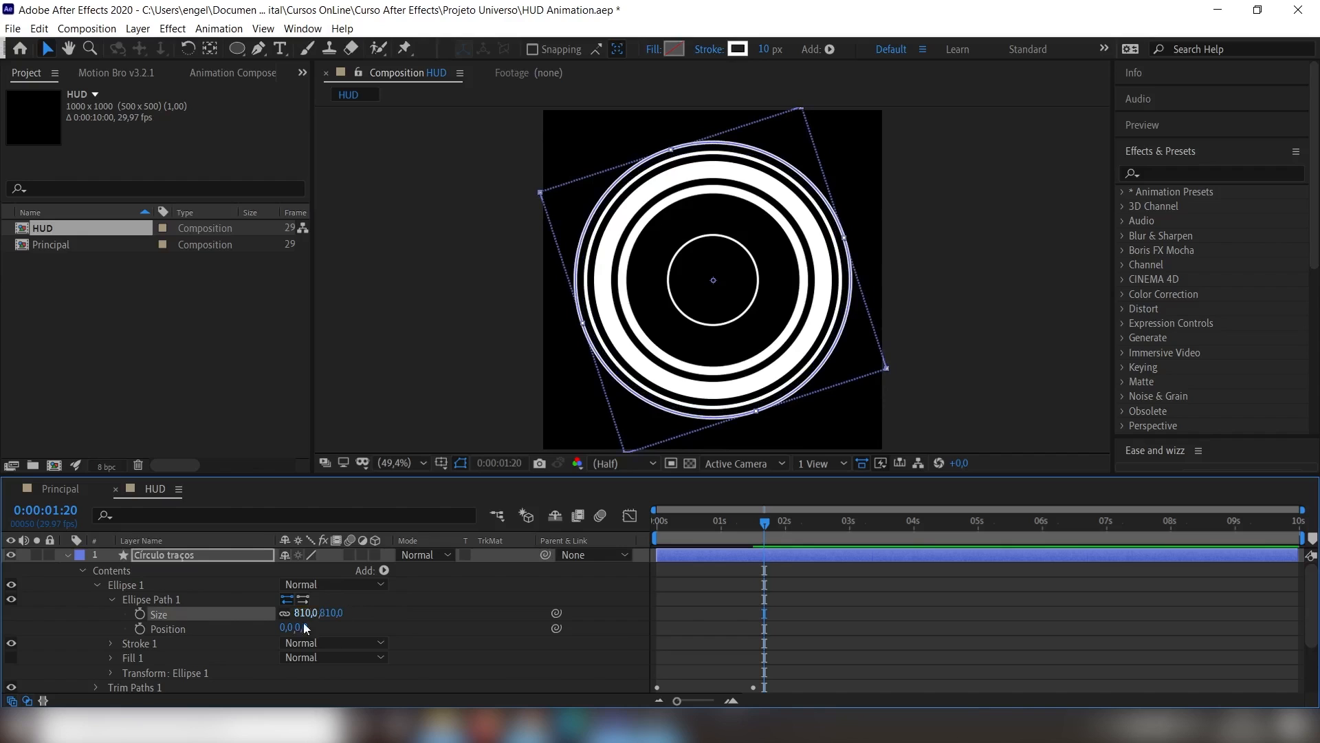
- Add dashes to the Círculo traços stroke with a Dash value of 135 and collapse the layer
{"action": "left_click", "coordinate": [113, 601]}
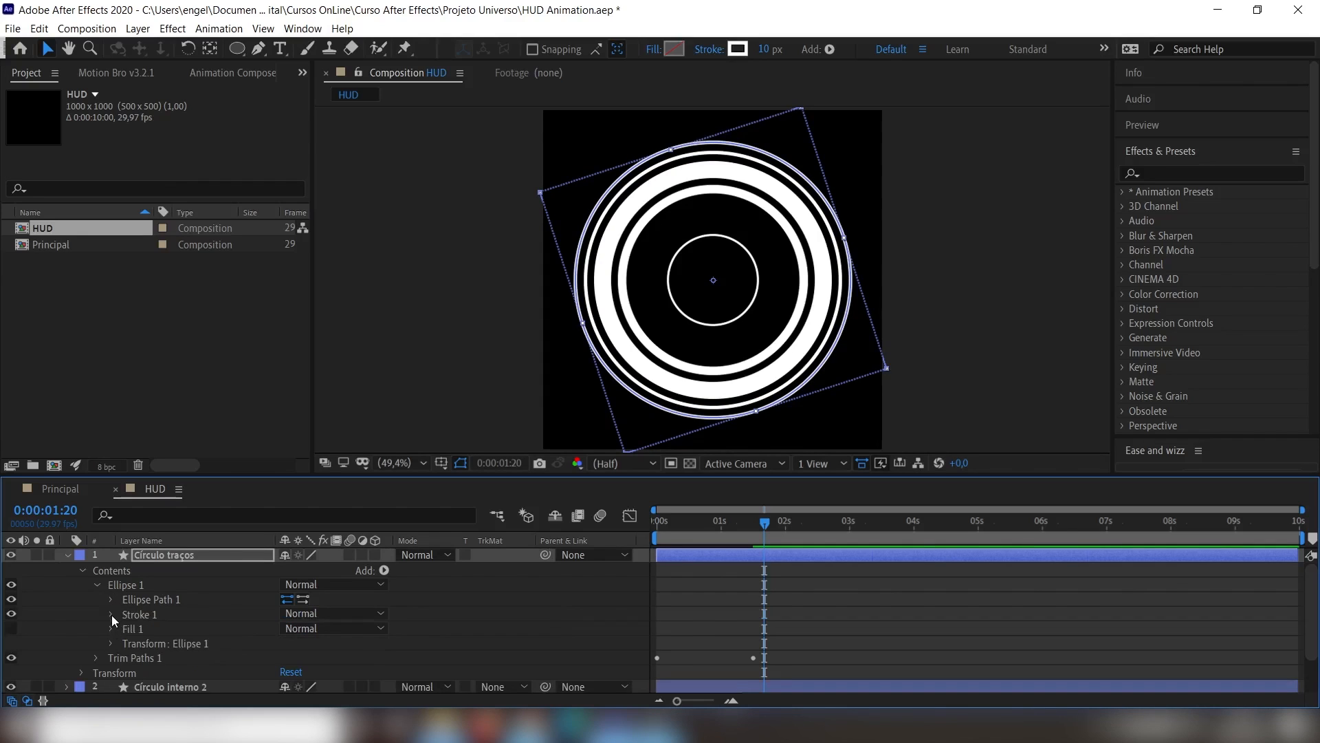
{"action": "left_click", "coordinate": [112, 615]}
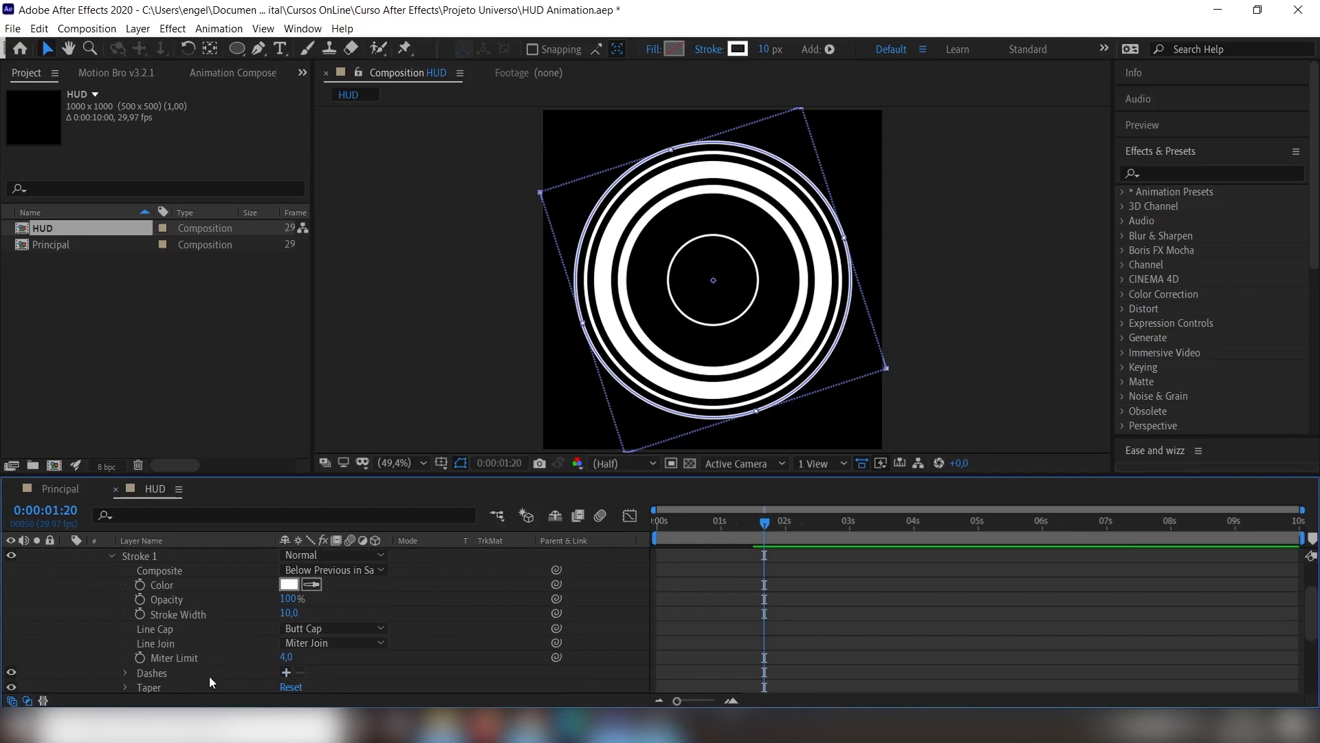
{"action": "left_click", "coordinate": [284, 673]}
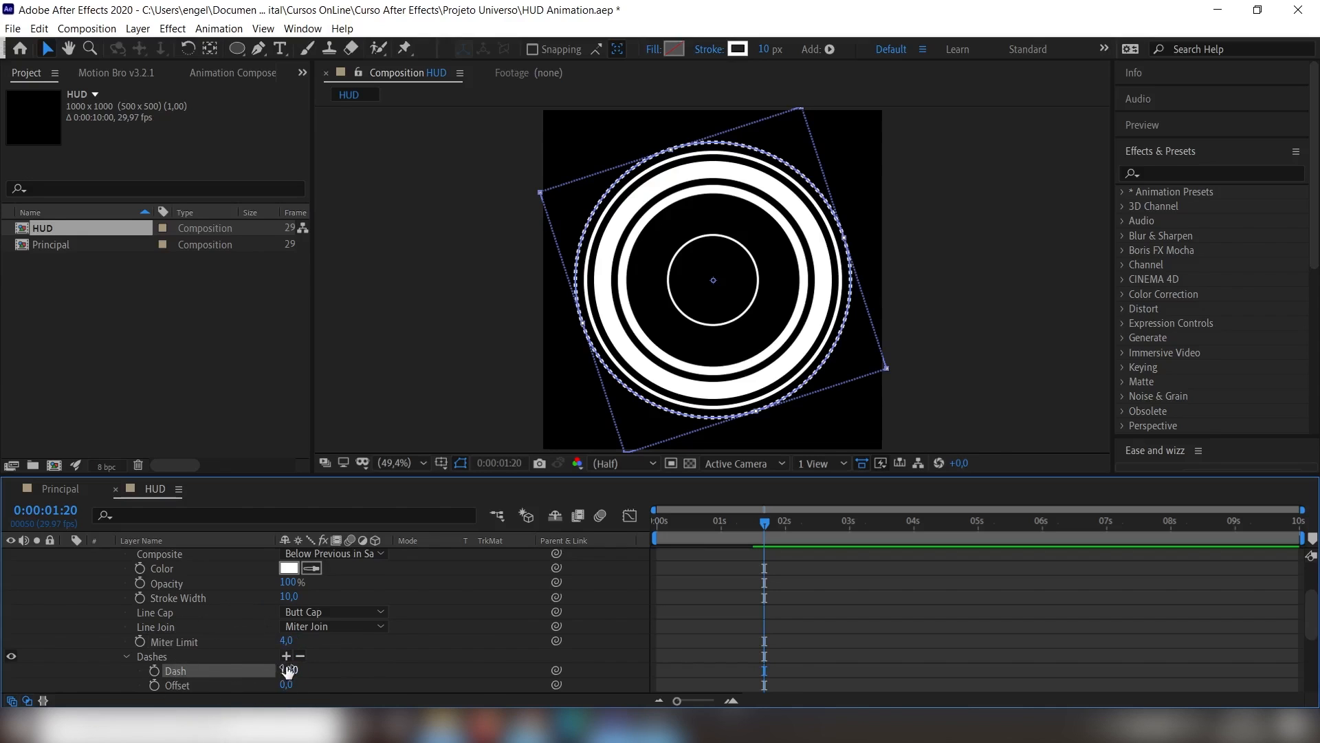
{"action": "left_click_drag", "start_coordinate": [288, 670], "coordinate": [391, 662]}
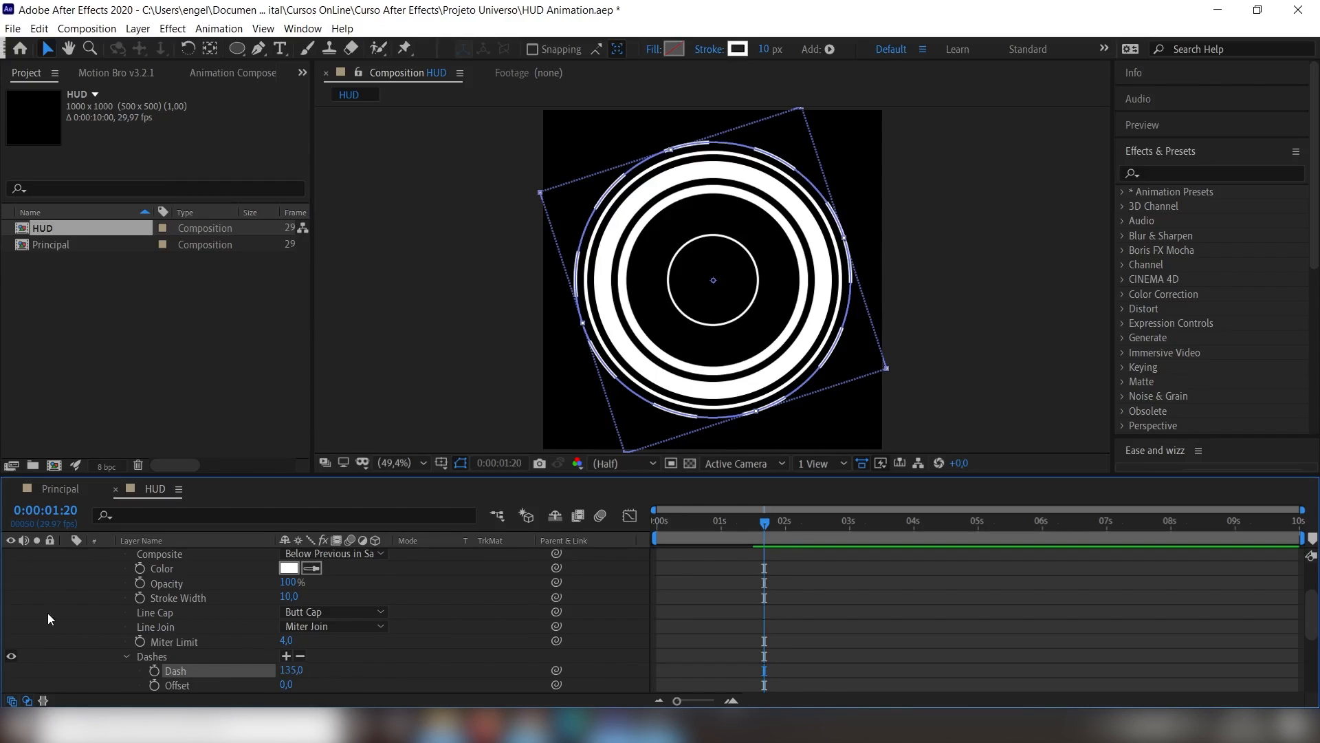
{"action": "scroll", "coordinate": [47, 613], "scroll_direction": "up", "scroll_amount": 3}
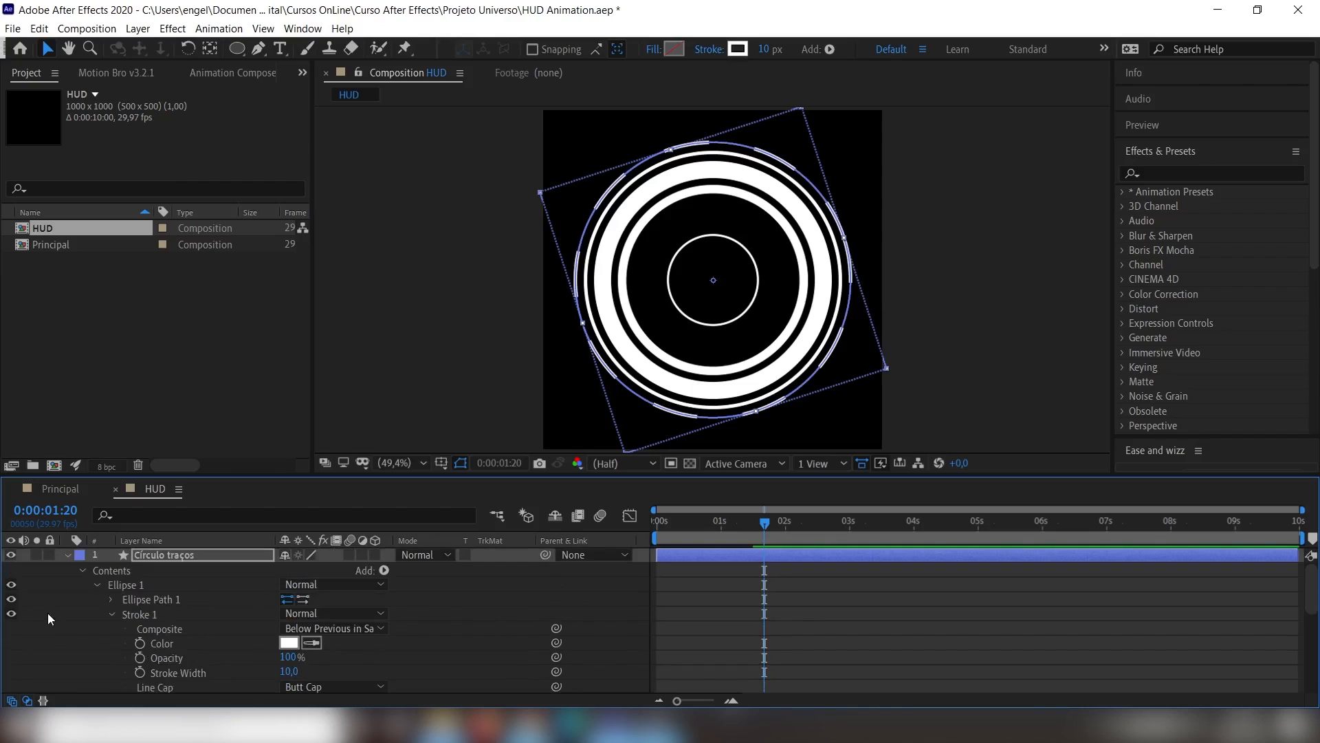
{"action": "left_click", "coordinate": [67, 554]}
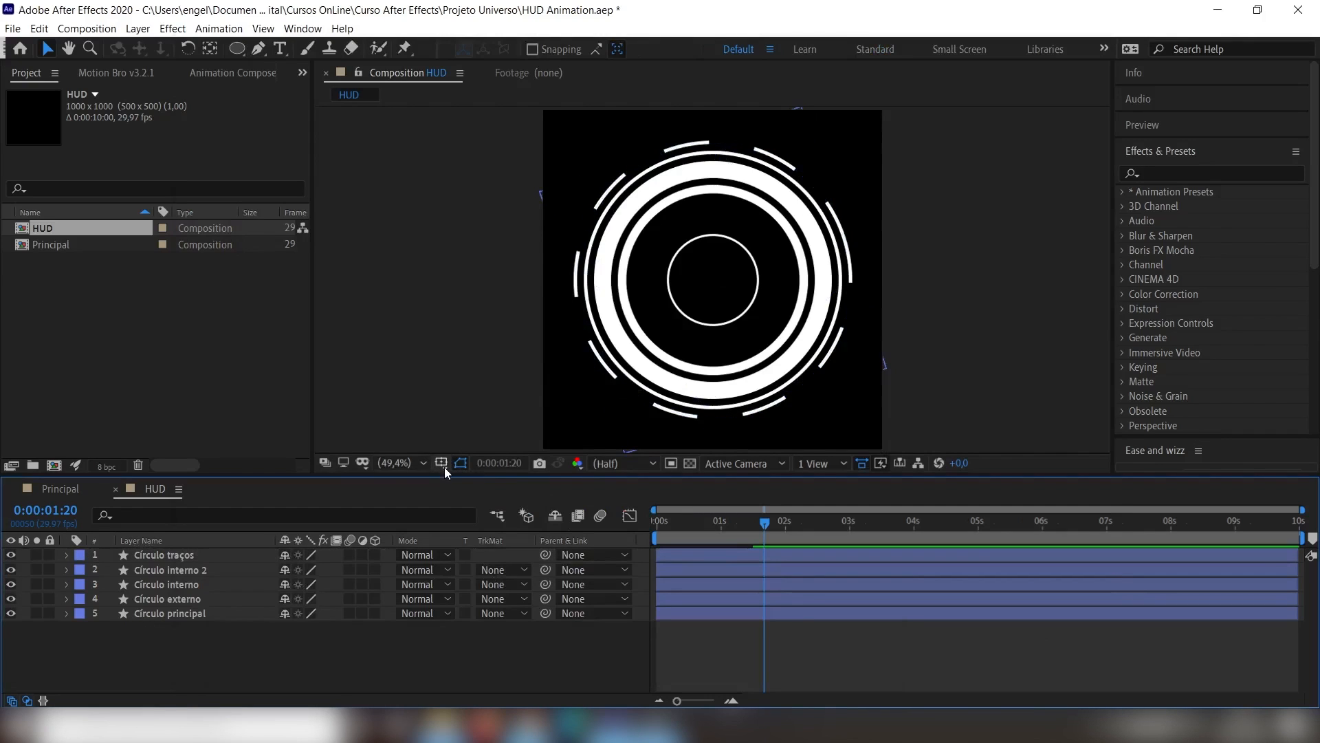
- Display the proportional grid over the HUD composition as a centring guide
{"action": "left_click", "coordinate": [444, 467]}
{"action": "left_click", "coordinate": [443, 465]}
{"action": "left_click", "coordinate": [442, 464]}
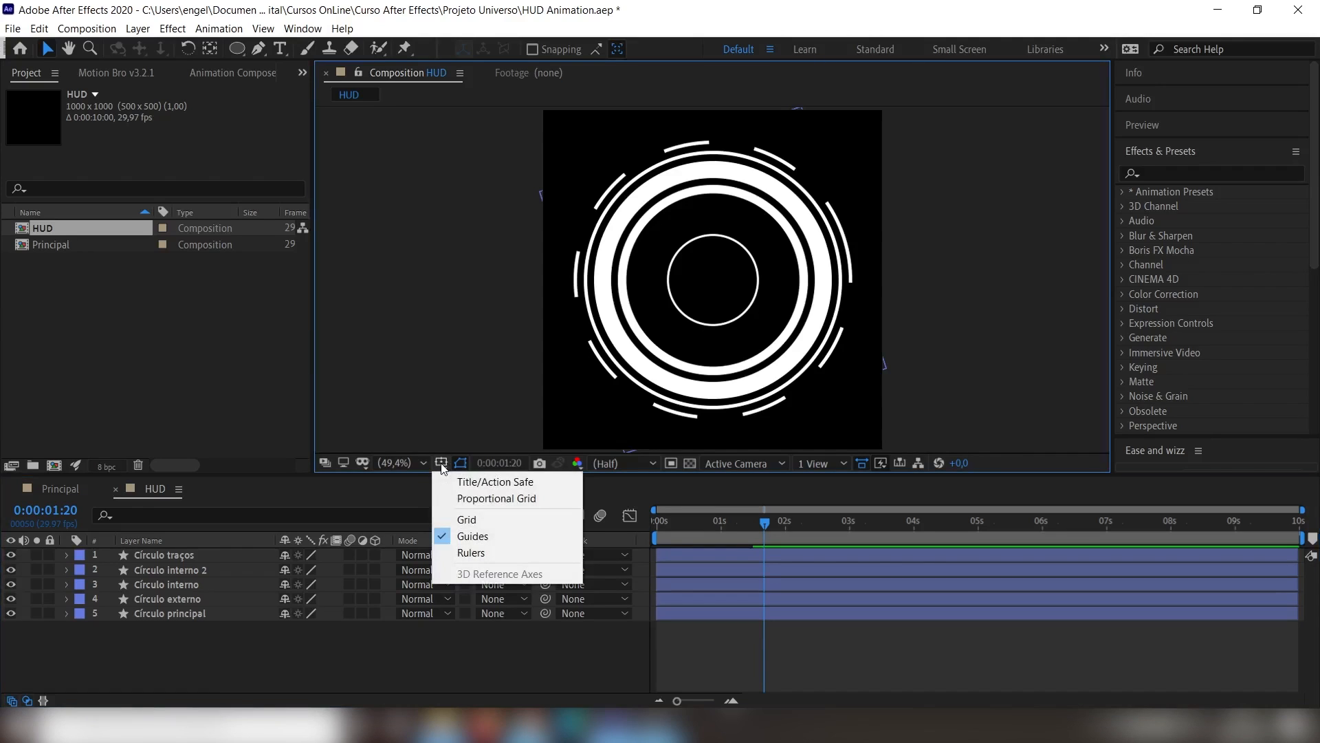
{"action": "left_click", "coordinate": [495, 504]}
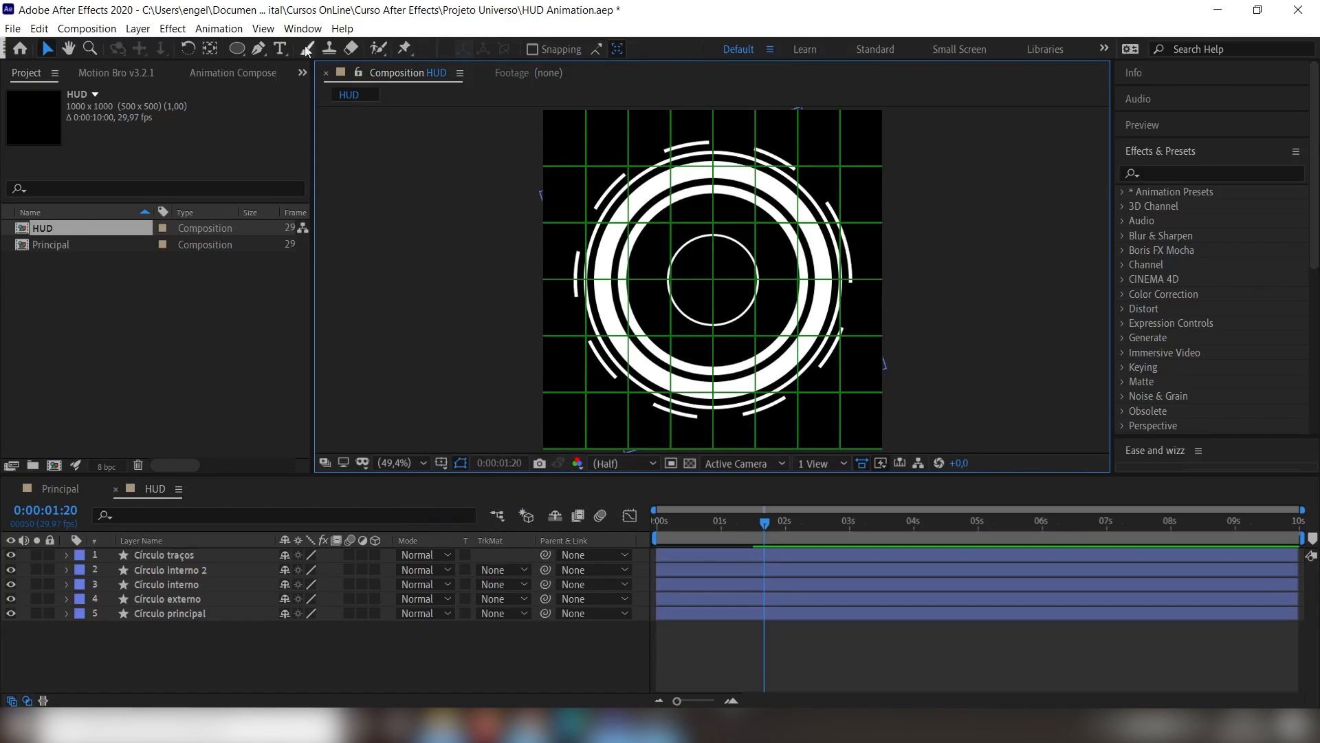
- Draw a short vertical Pen line on the centre axis between the two inner circles' upper arcs, and hide the proportional grid
{"action": "left_click", "coordinate": [258, 49]}
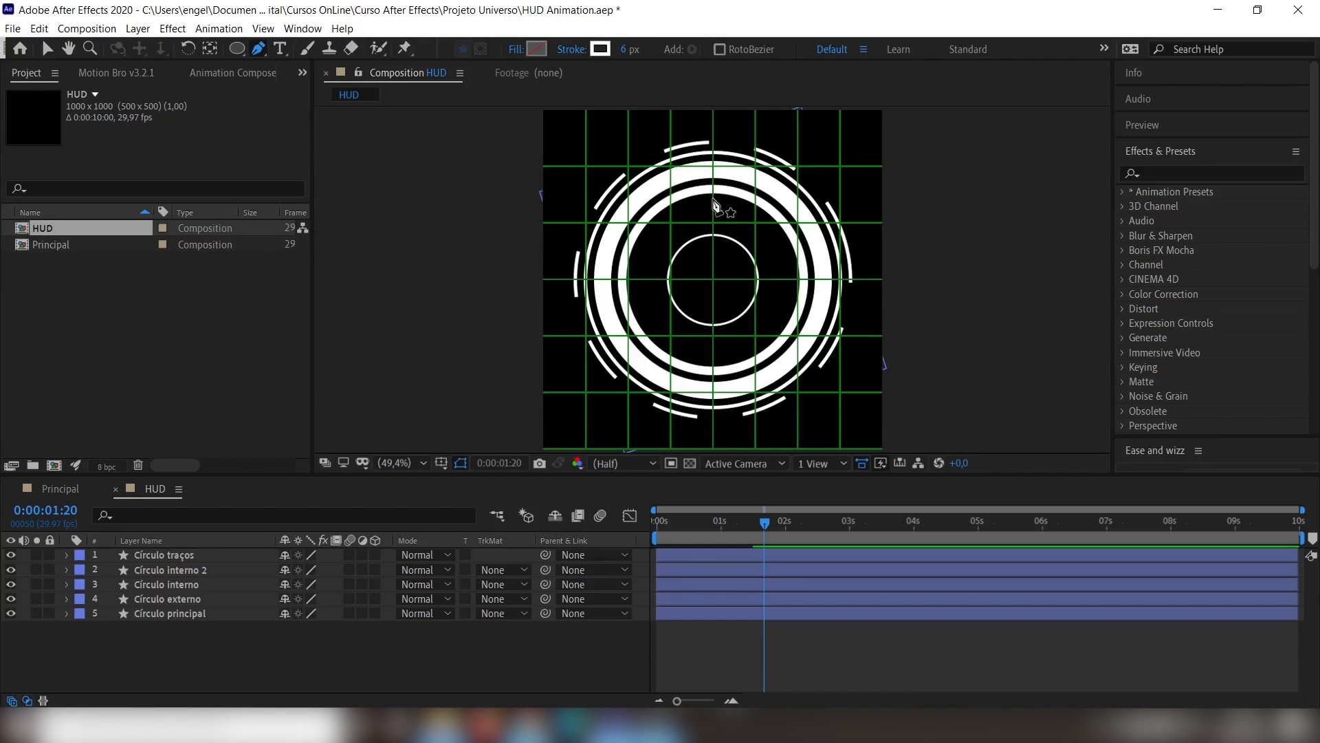
{"action": "left_click", "coordinate": [713, 199]}
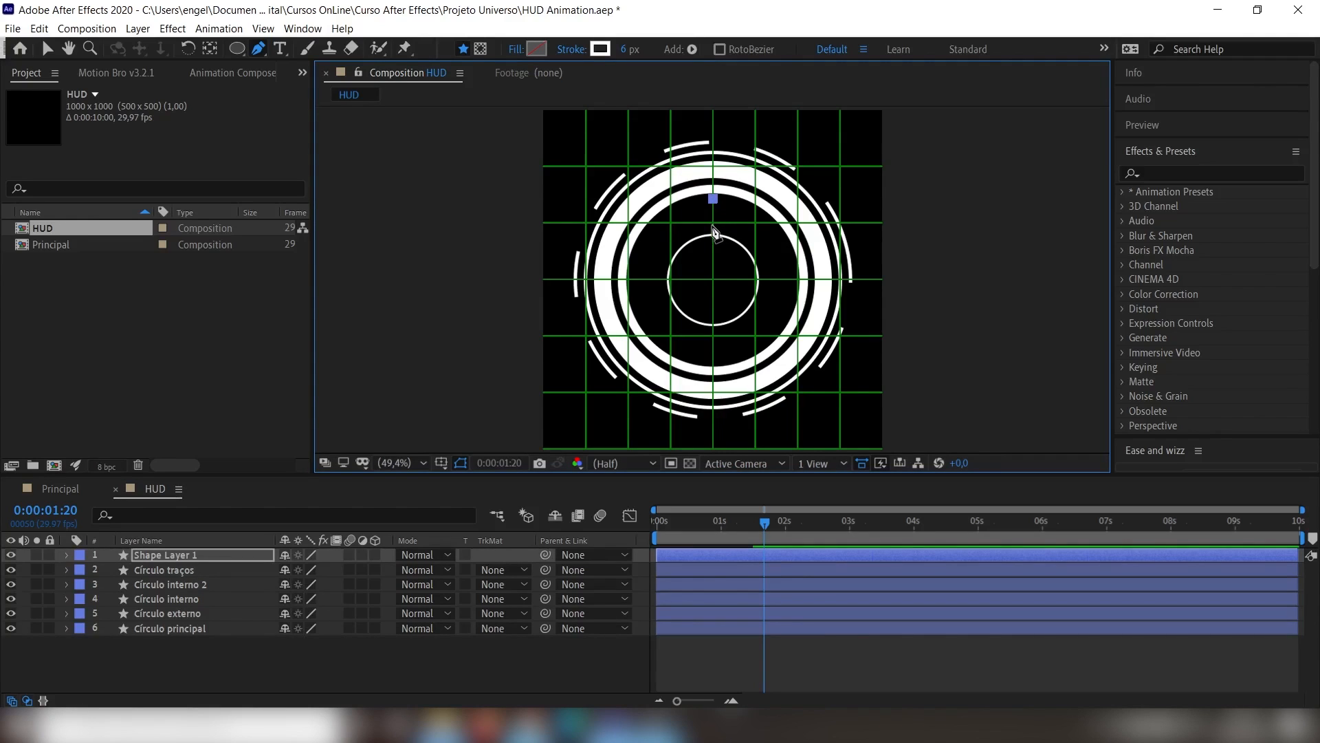
{"action": "left_click", "coordinate": [713, 225]}
{"action": "left_click", "coordinate": [441, 463]}
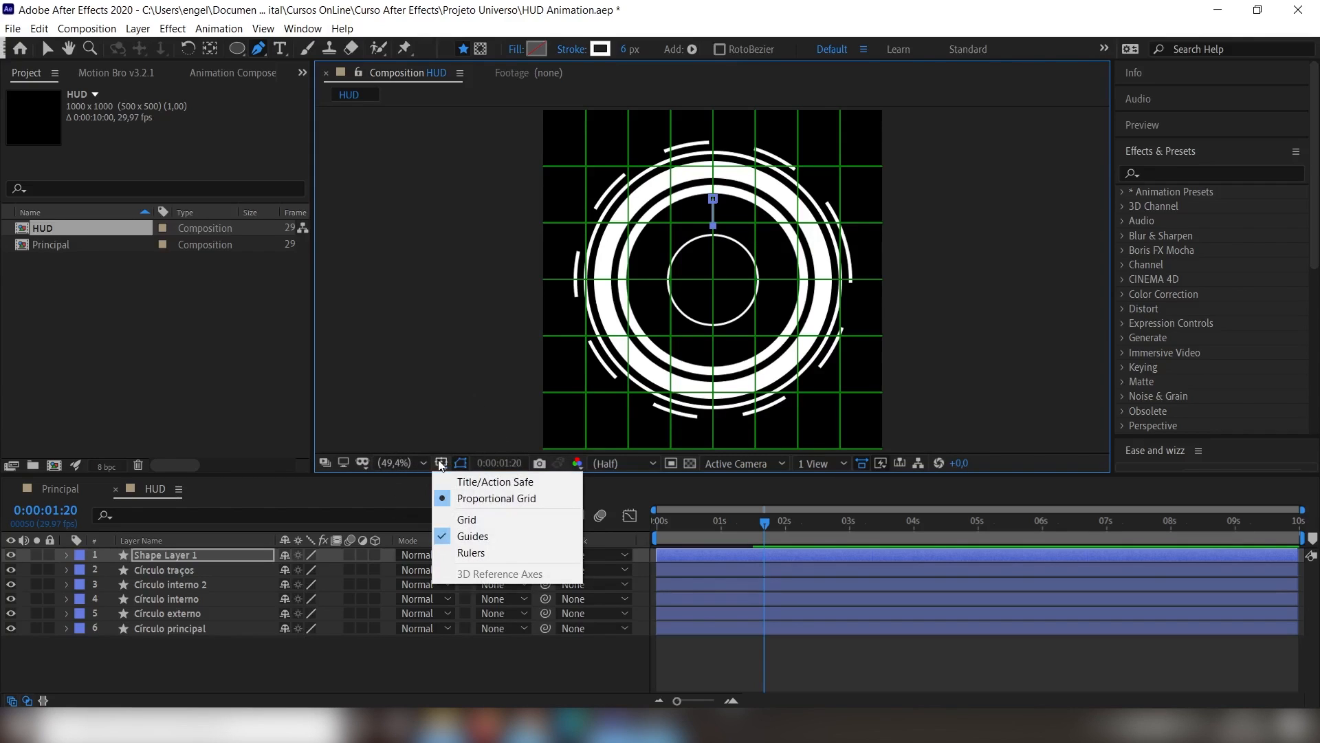
{"action": "left_click", "coordinate": [475, 499]}
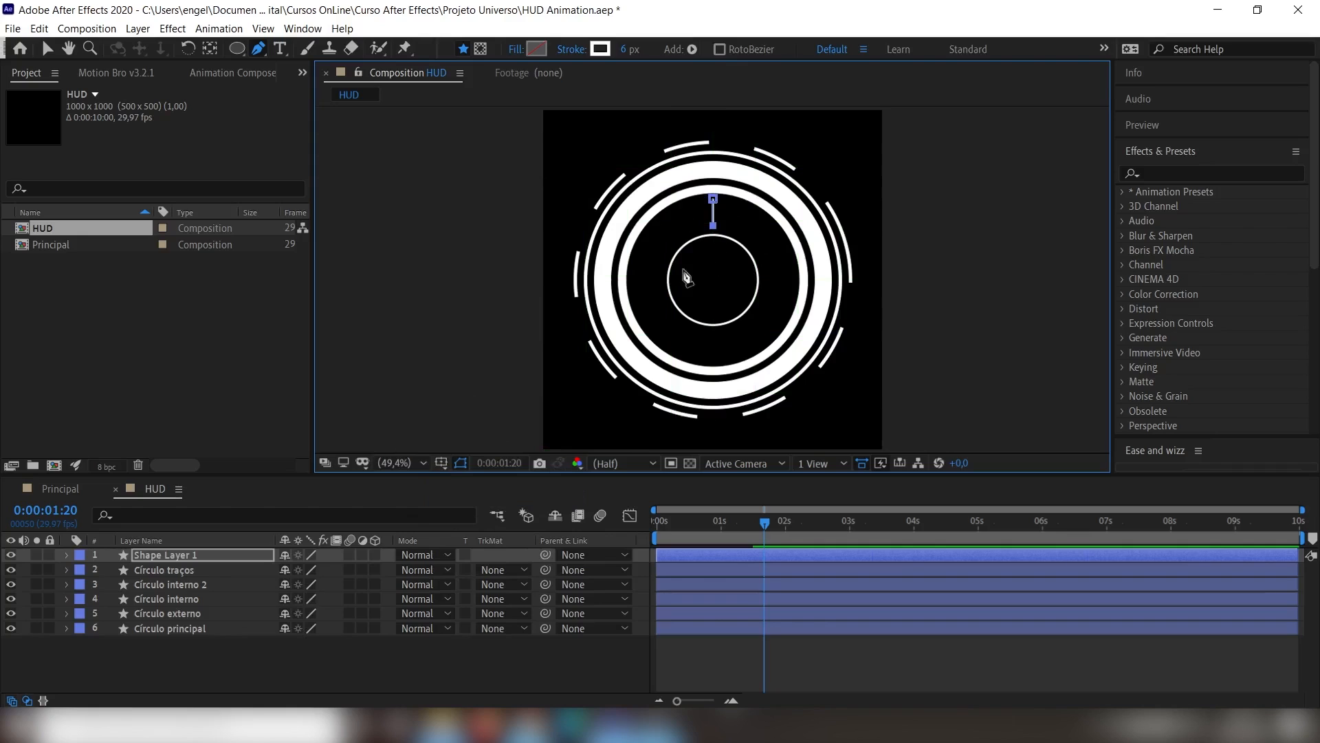
- Rename the new line's shape layer "Linhas"
{"action": "left_click", "coordinate": [157, 551]}
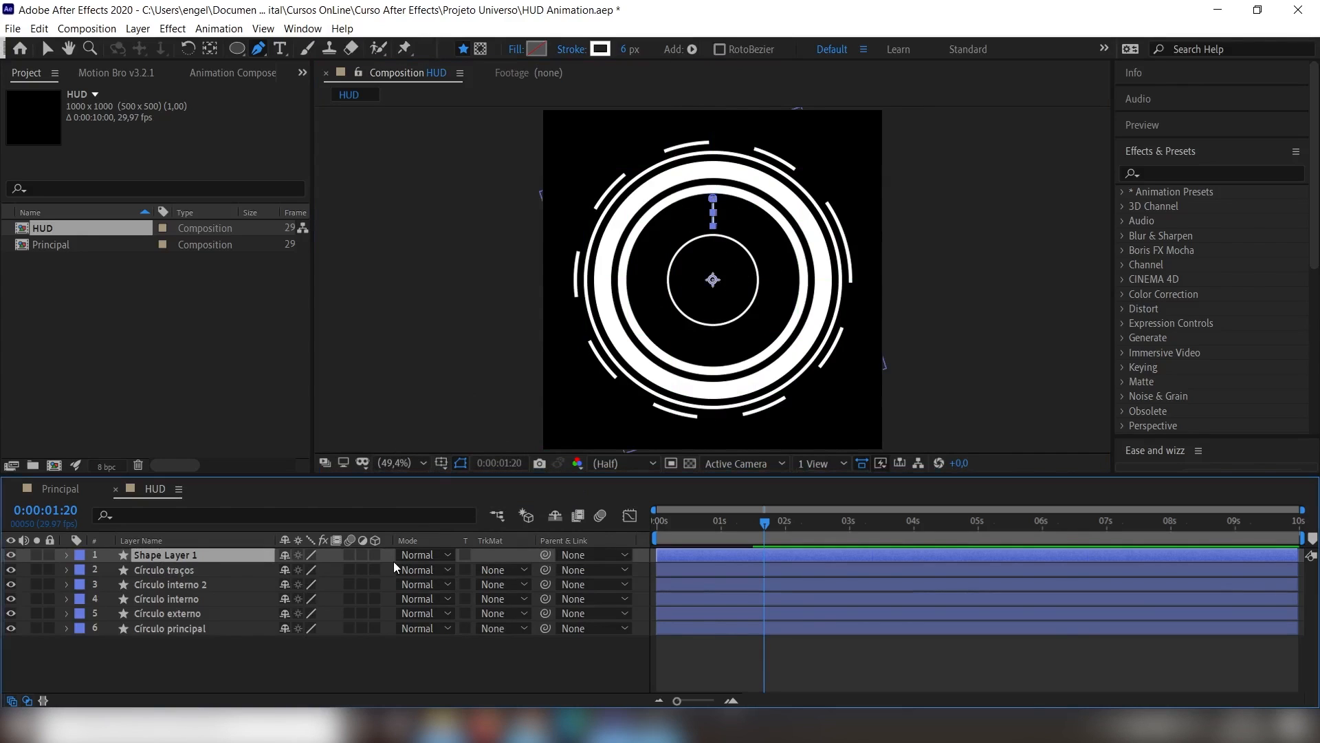
{"action": "key", "text": "Return"}
{"action": "type", "text": "Linhas"}
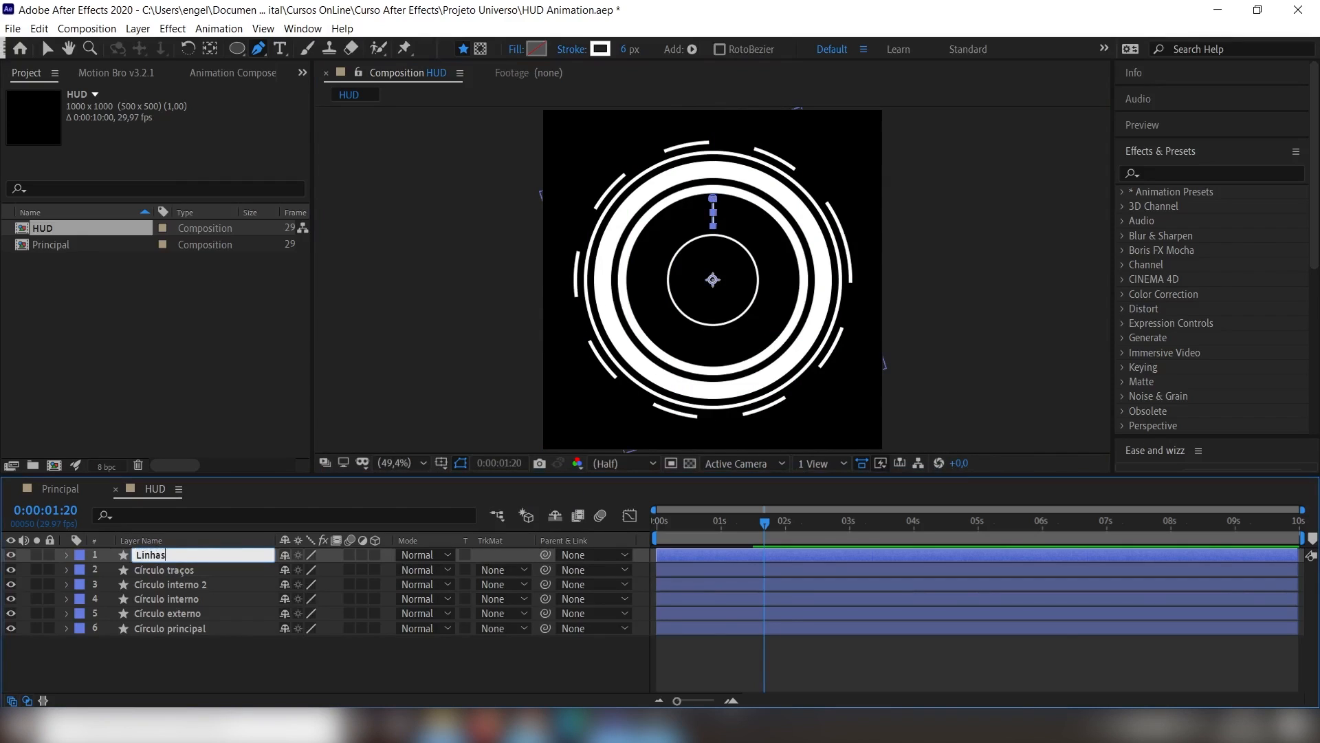
{"action": "key", "text": "Return"}
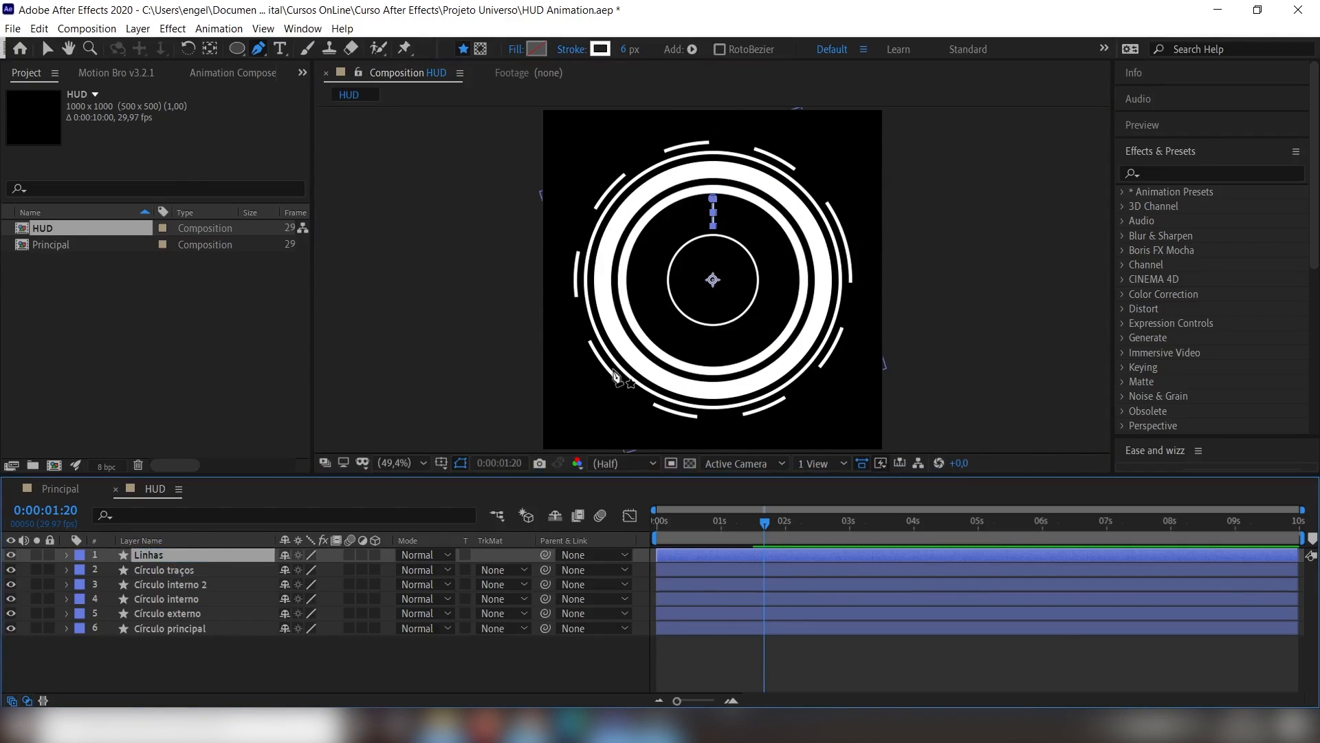
- Add a Repeater to the Linhas layer's contents and set its copies to 8
{"action": "left_click", "coordinate": [65, 554]}
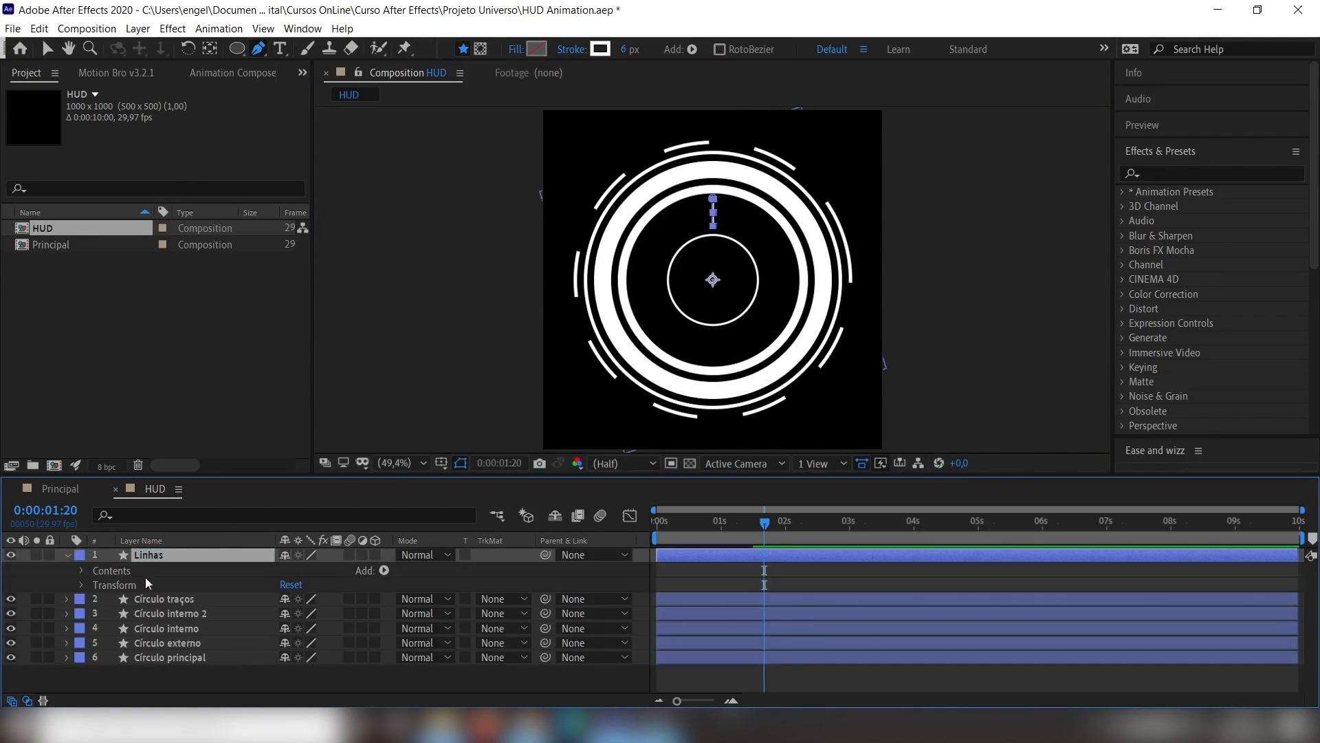
{"action": "left_click", "coordinate": [384, 571]}
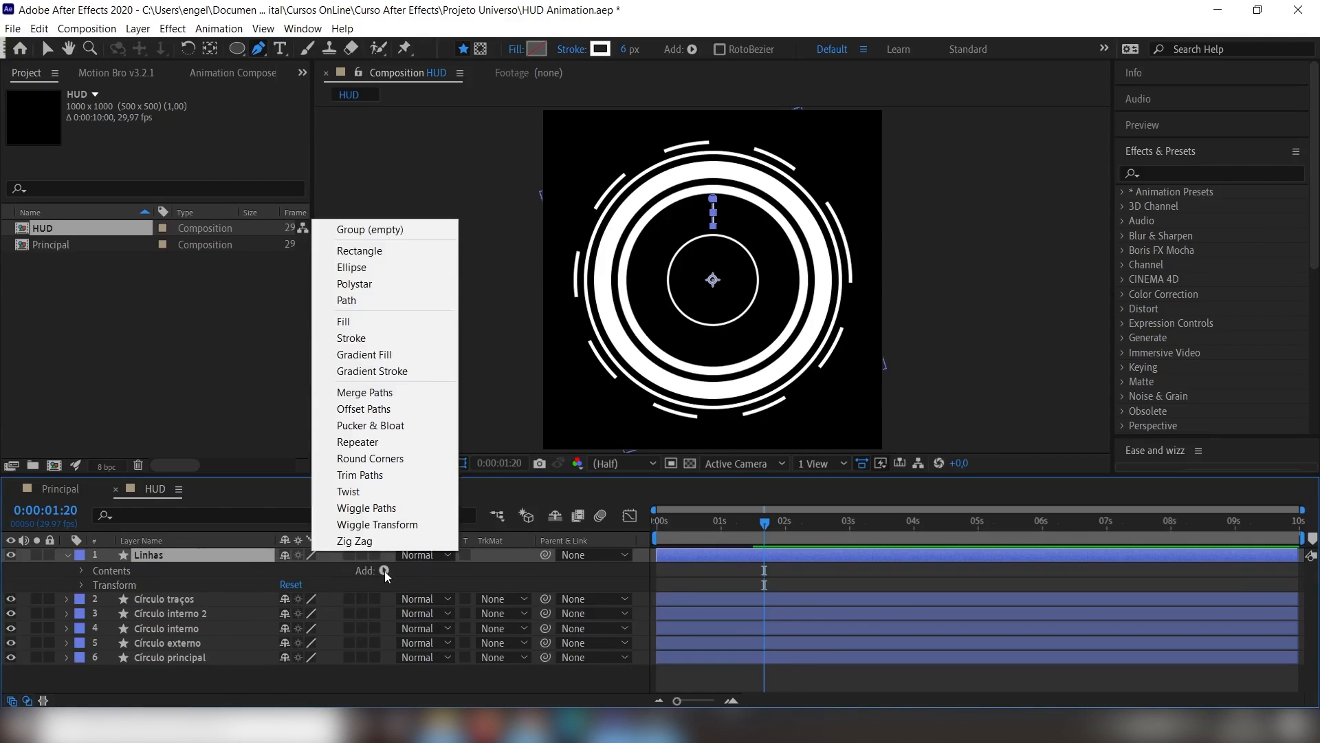
{"action": "left_click", "coordinate": [393, 447]}
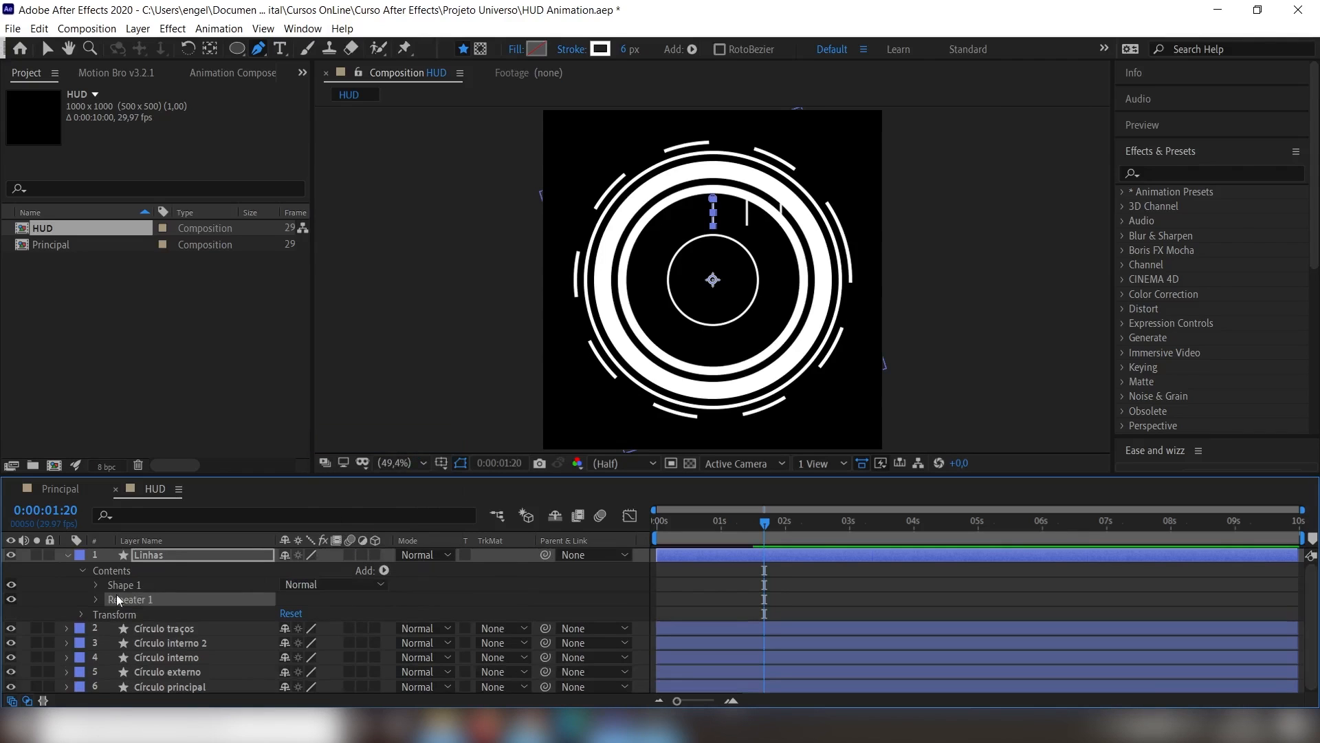
{"action": "left_click", "coordinate": [96, 599]}
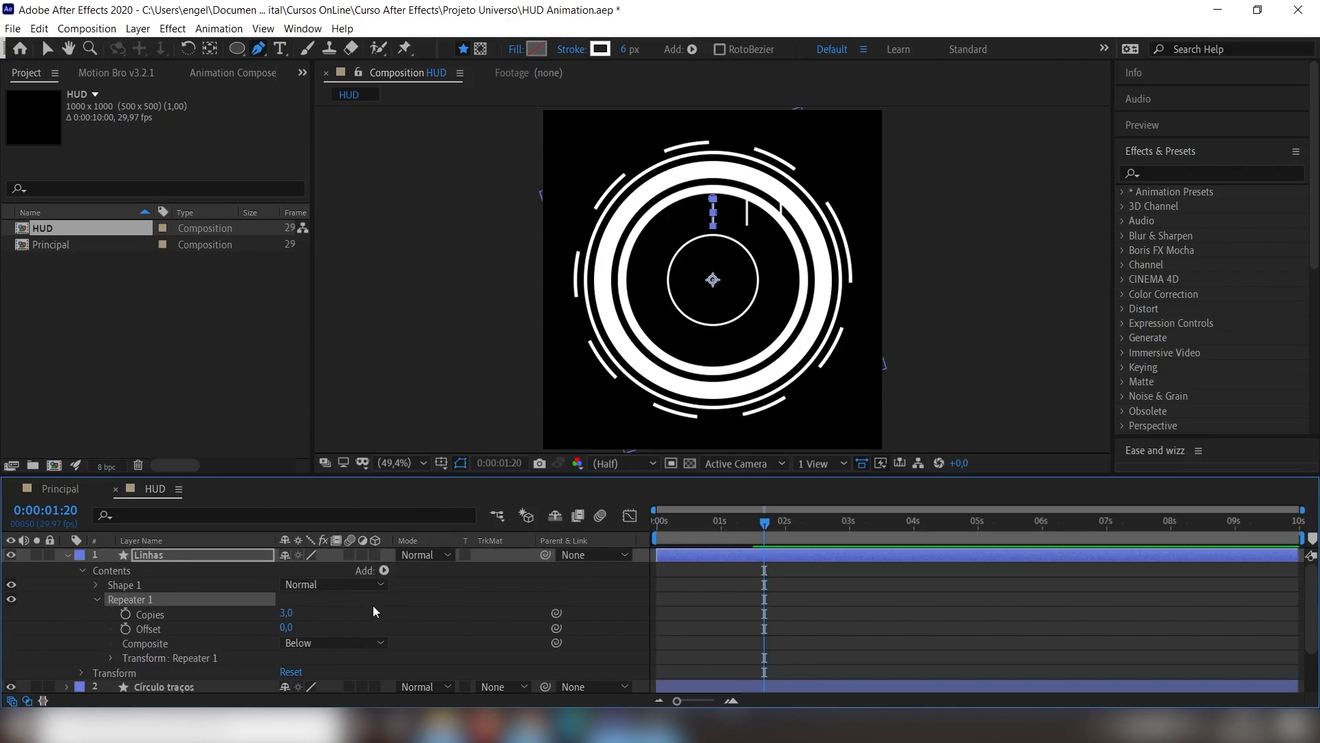
{"action": "left_click", "coordinate": [286, 613]}
{"action": "type", "text": "8"}
{"action": "key", "text": "Return"}
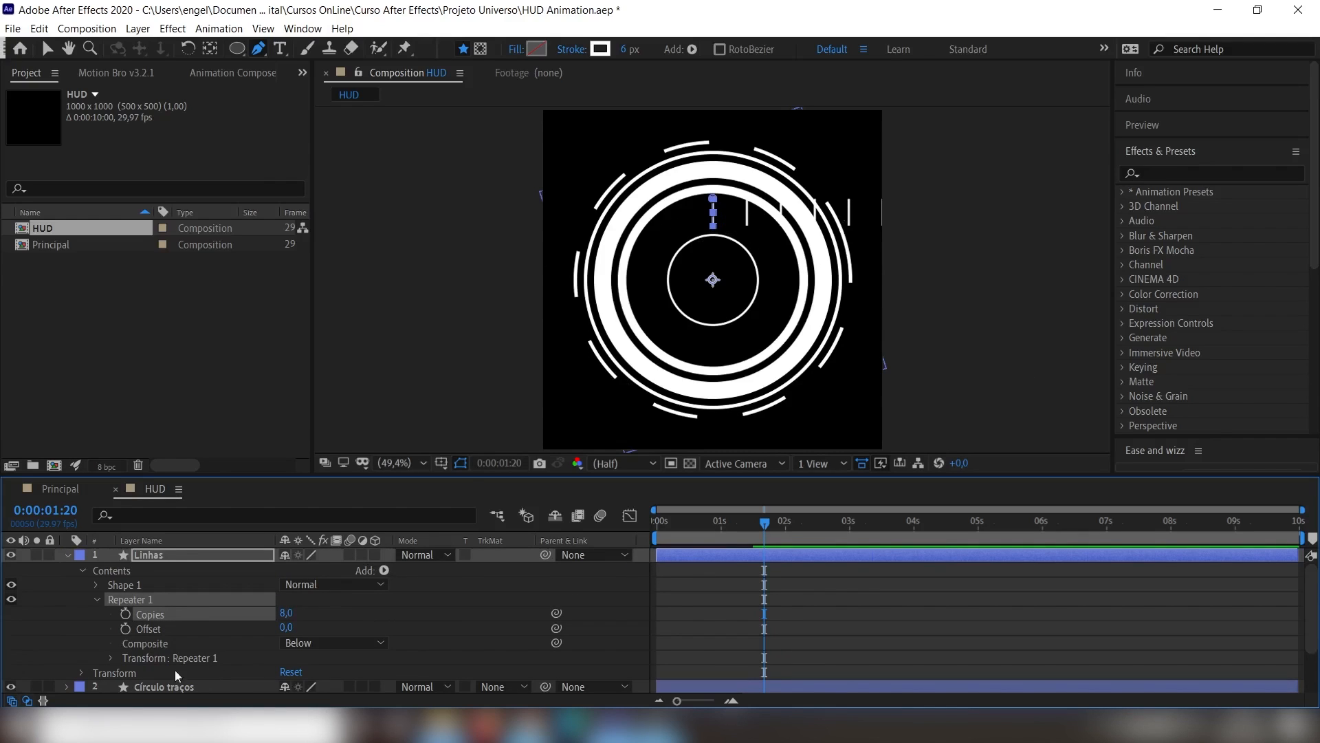
- Set the horizontal position offset in the Linhas Repeater's transform to 0
{"action": "left_click", "coordinate": [111, 658]}
{"action": "scroll", "coordinate": [209, 649], "scroll_direction": "down", "scroll_amount": 4}
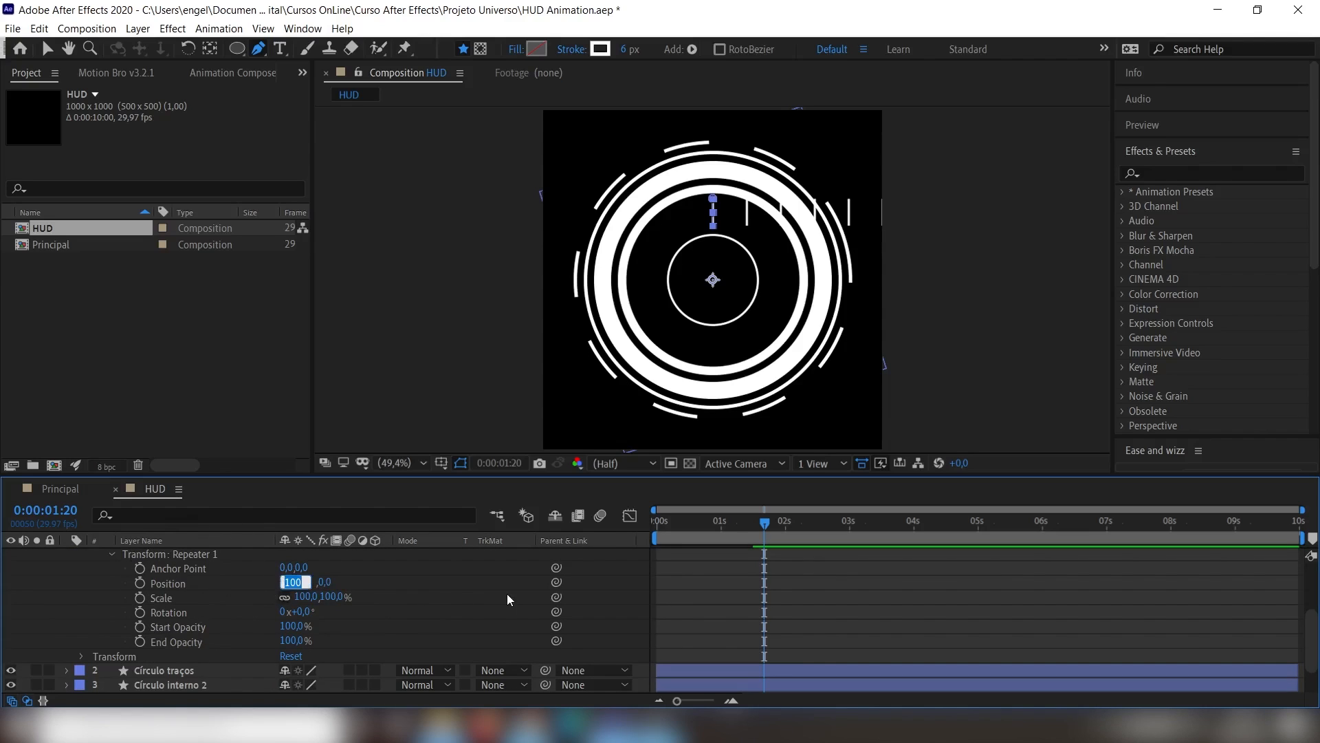
{"action": "type", "text": "0"}
{"action": "key", "text": "Return"}
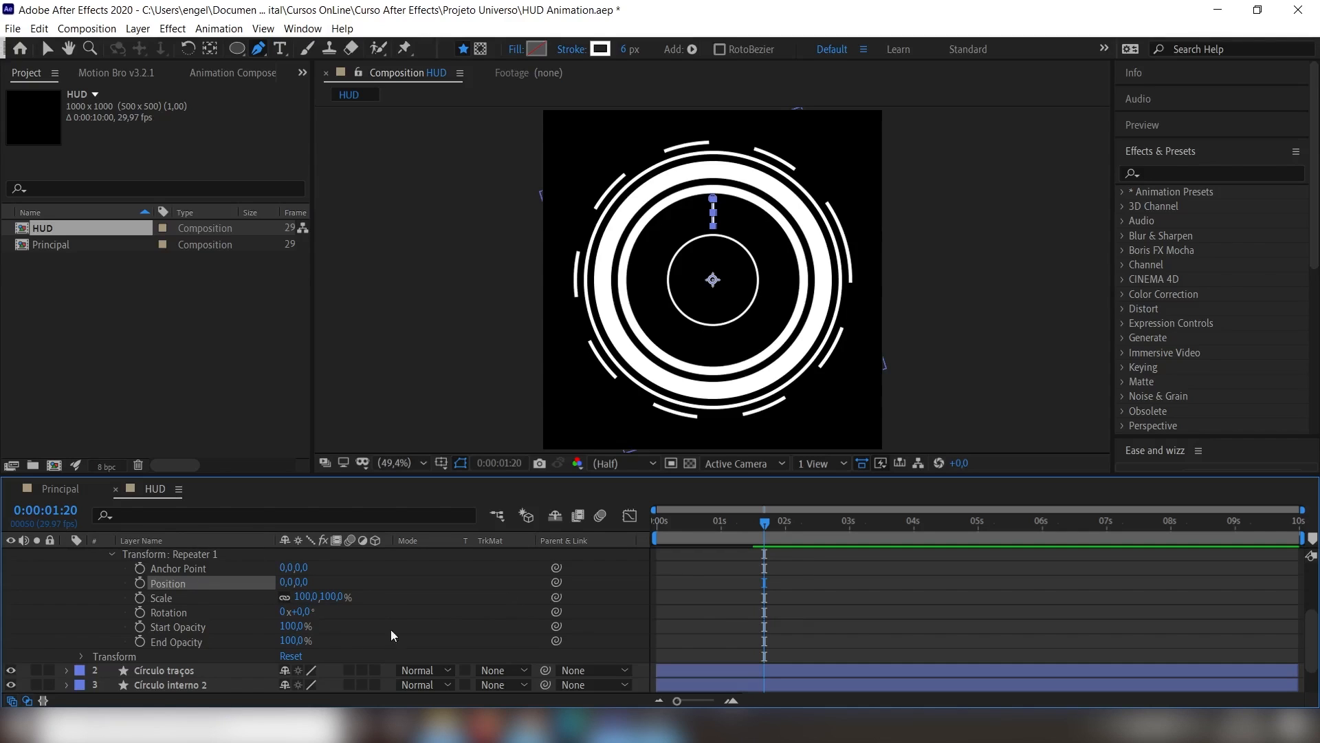
- Set the Linhas Repeater's rotation to 45° to space the line copies around the circle
{"action": "left_click", "coordinate": [303, 611]}
{"action": "type", "text": "30"}
{"action": "key", "text": "Return"}
{"action": "mouse_move", "coordinate": [307, 614]}
{"action": "left_mouse_down"}
{"action": "mouse_move", "coordinate": [320, 607]}
{"action": "mouse_move", "coordinate": [309, 615]}
{"action": "left_mouse_up"}
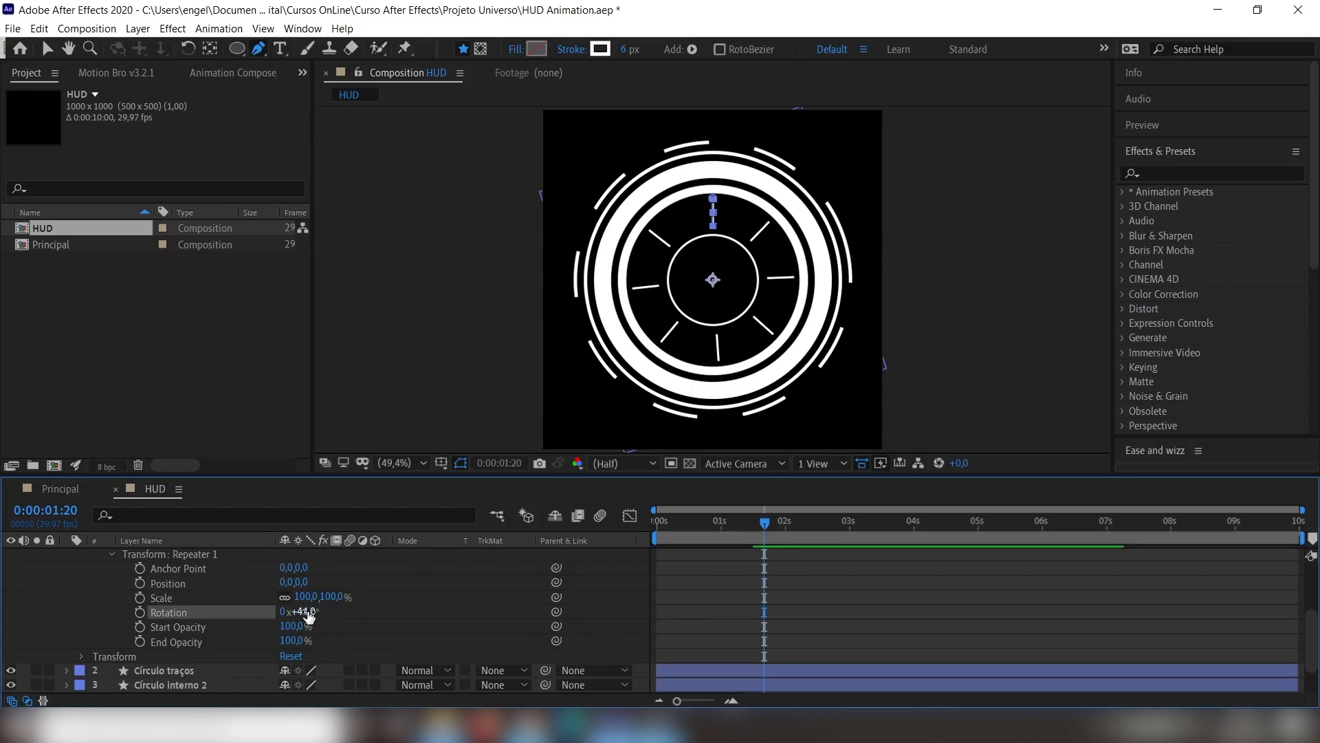
{"action": "left_click", "coordinate": [308, 616]}
{"action": "type", "text": "45"}
{"action": "key", "text": "Return"}
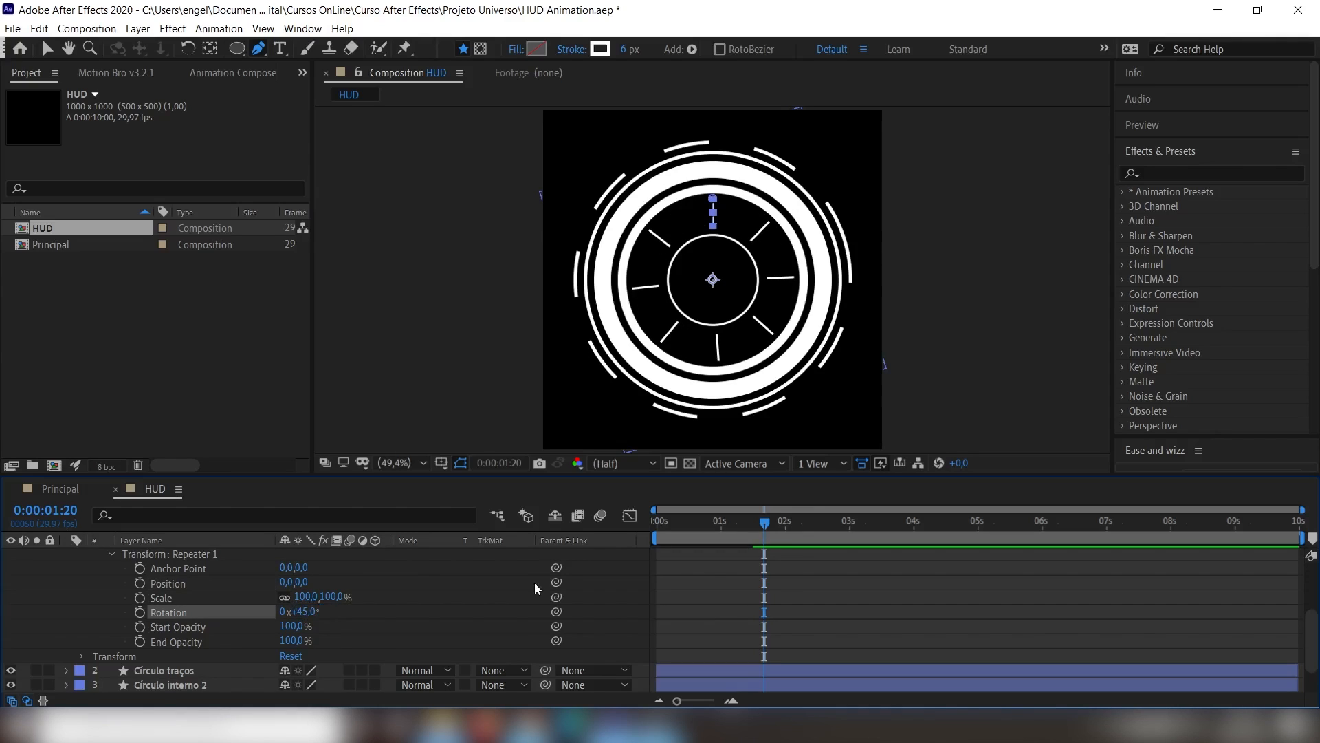
{"action": "left_click", "coordinate": [417, 586]}
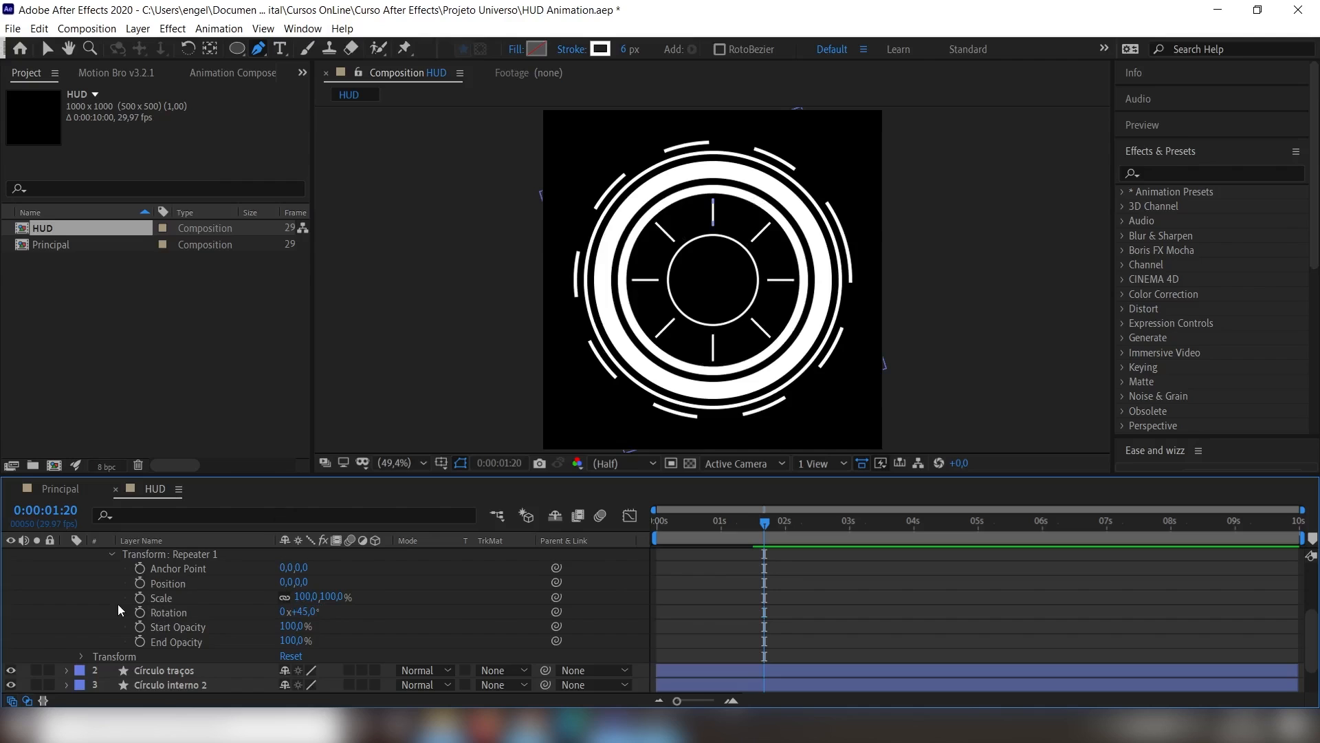
{"action": "scroll", "coordinate": [117, 605], "scroll_direction": "up", "scroll_amount": 3}
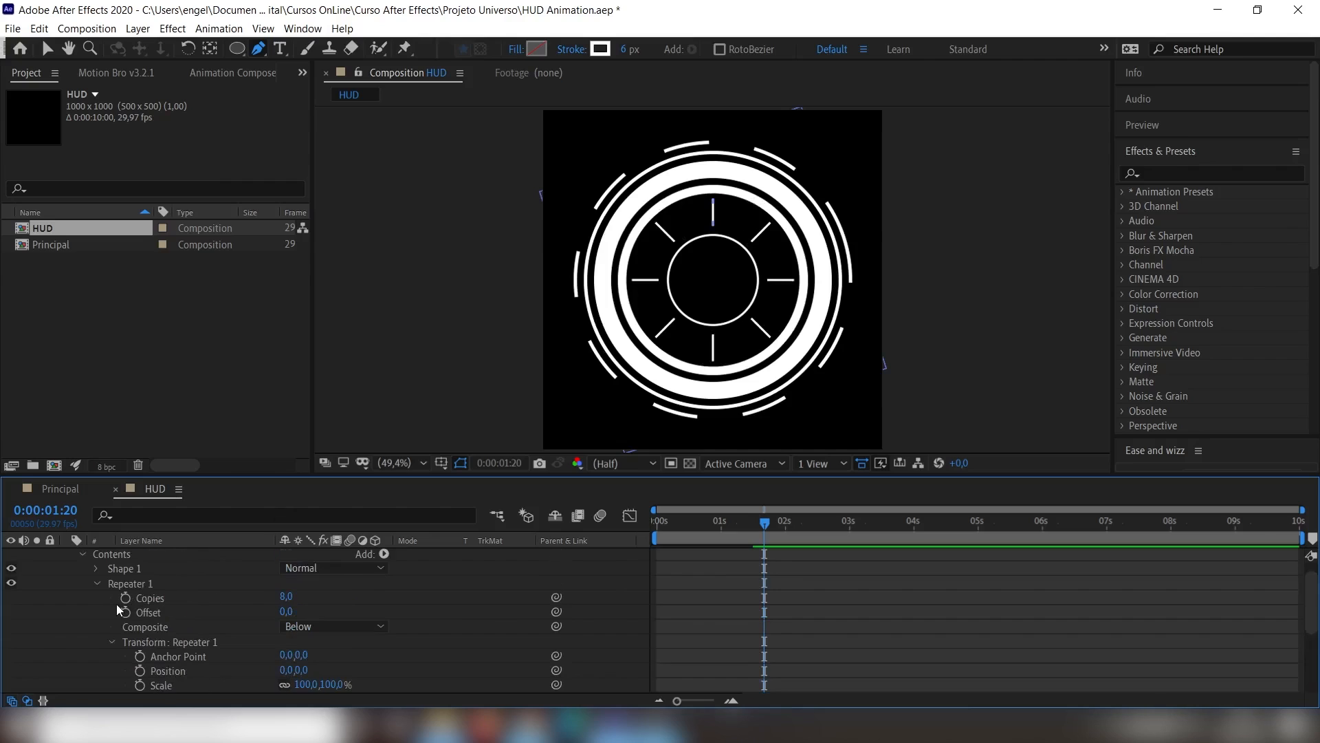
{"action": "left_click", "coordinate": [111, 642]}
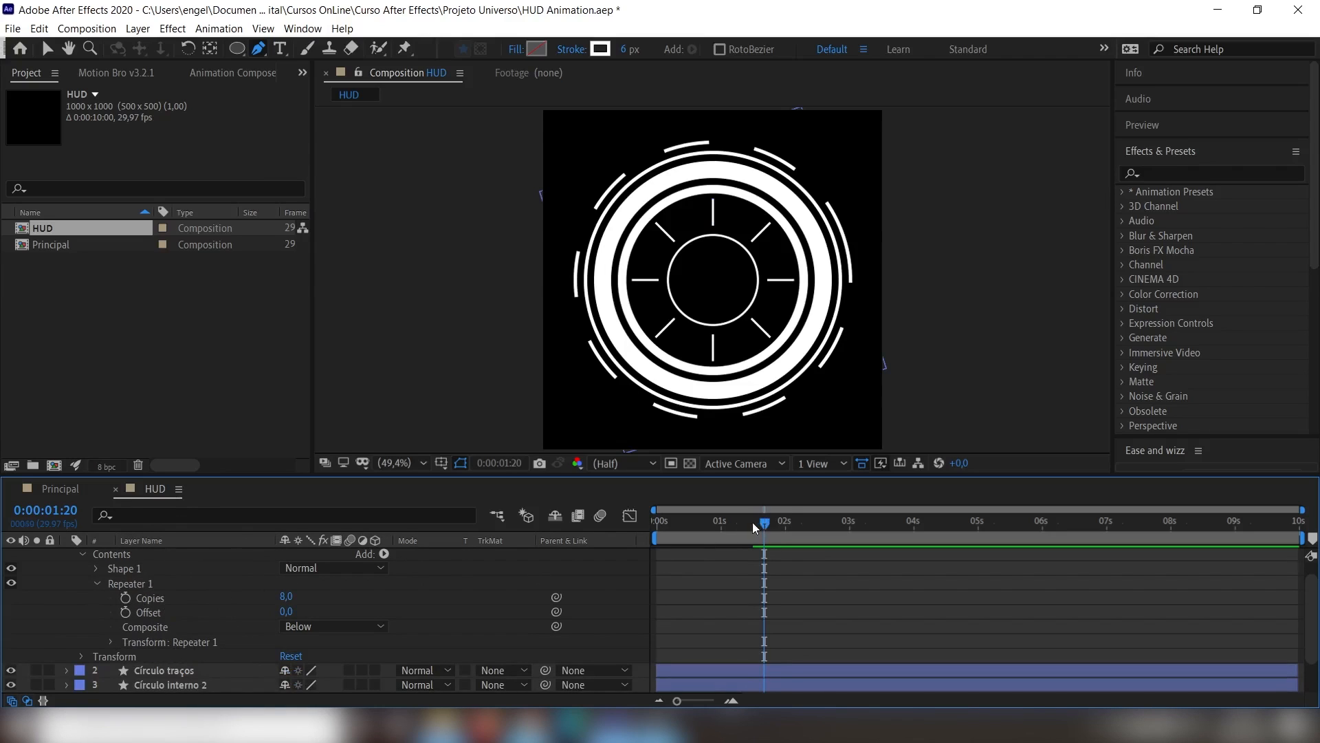
- Keyframe the Linhas Repeater's Copies at 0:00:00:23 with a value of 0
{"action": "mouse_move", "coordinate": [753, 521]}
{"action": "left_mouse_down"}
{"action": "mouse_move", "coordinate": [695, 526]}
{"action": "mouse_move", "coordinate": [708, 525]}
{"action": "left_mouse_up"}
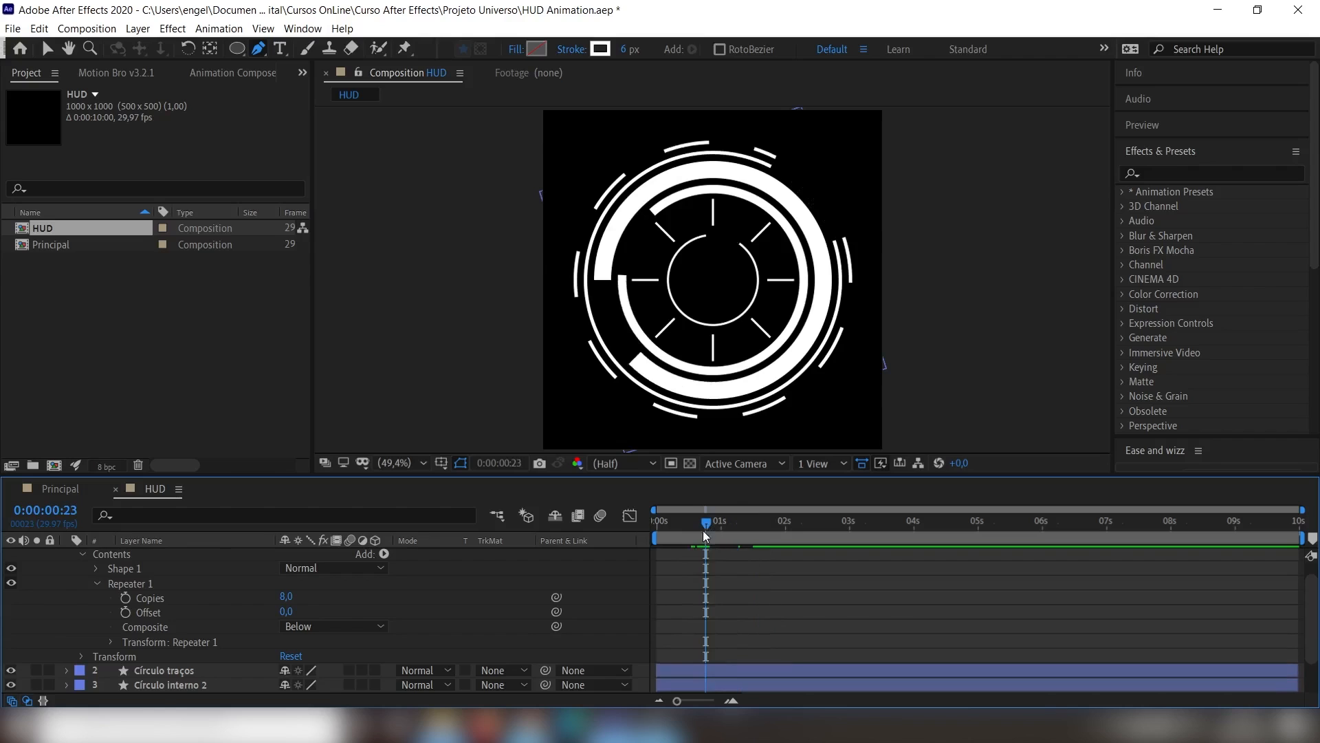
{"action": "left_click", "coordinate": [135, 585]}
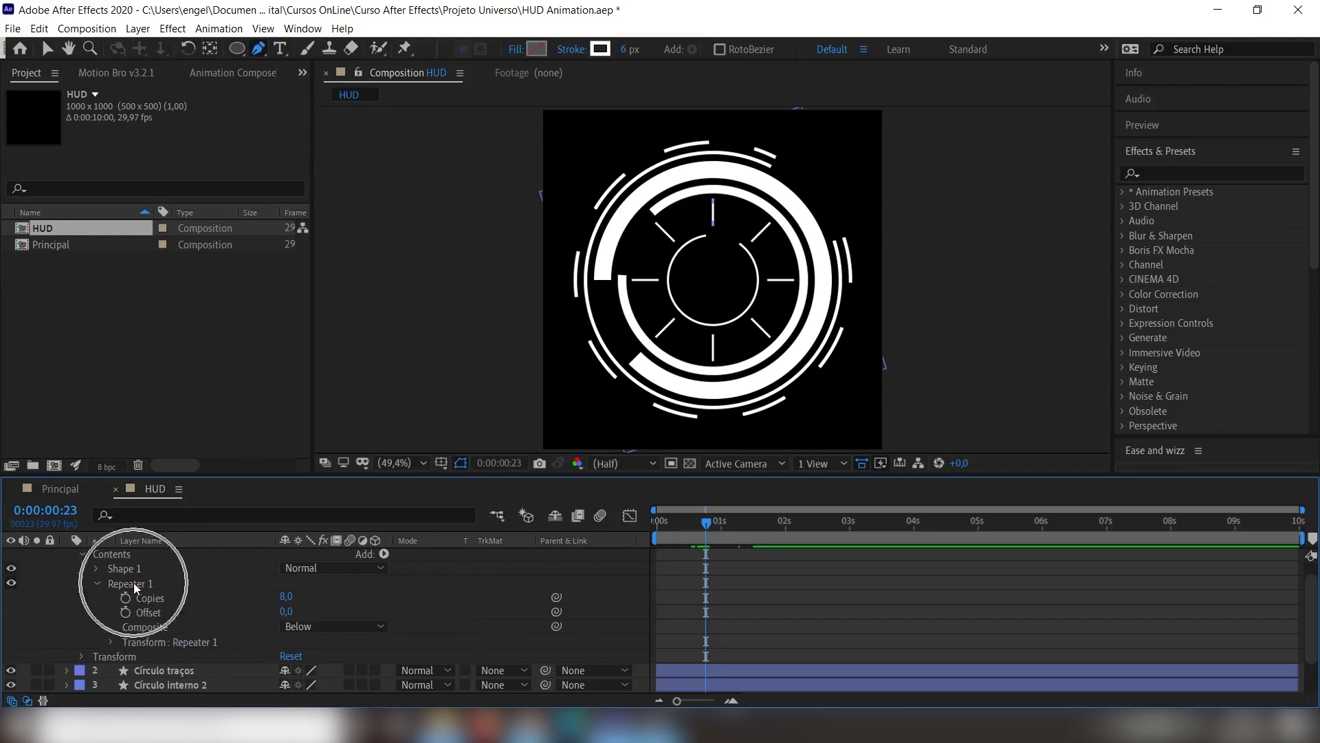
{"action": "key", "text": "ctrl"}
{"action": "key", "text": "ctrl"}
{"action": "key", "text": "ctrl"}
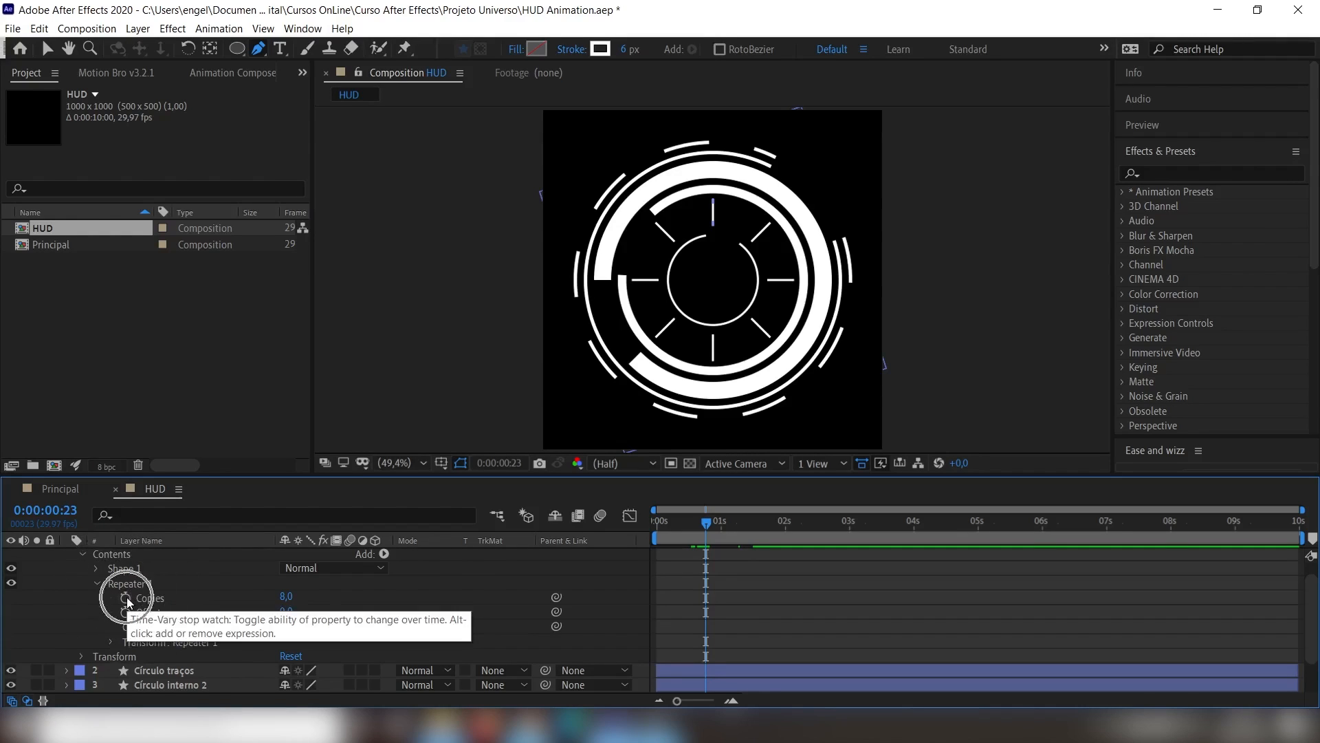
{"action": "left_click", "coordinate": [125, 597]}
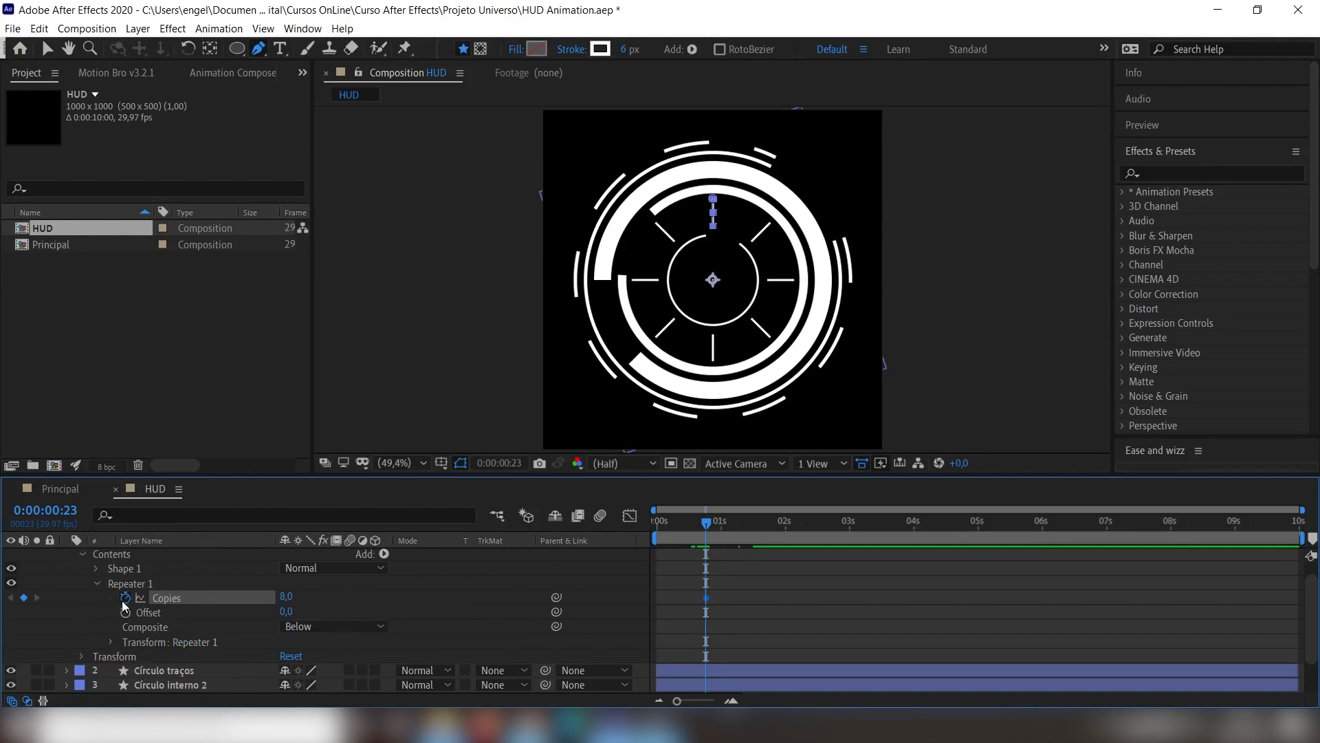
{"action": "left_click", "coordinate": [286, 596]}
{"action": "type", "text": "0"}
{"action": "key", "text": "Return"}
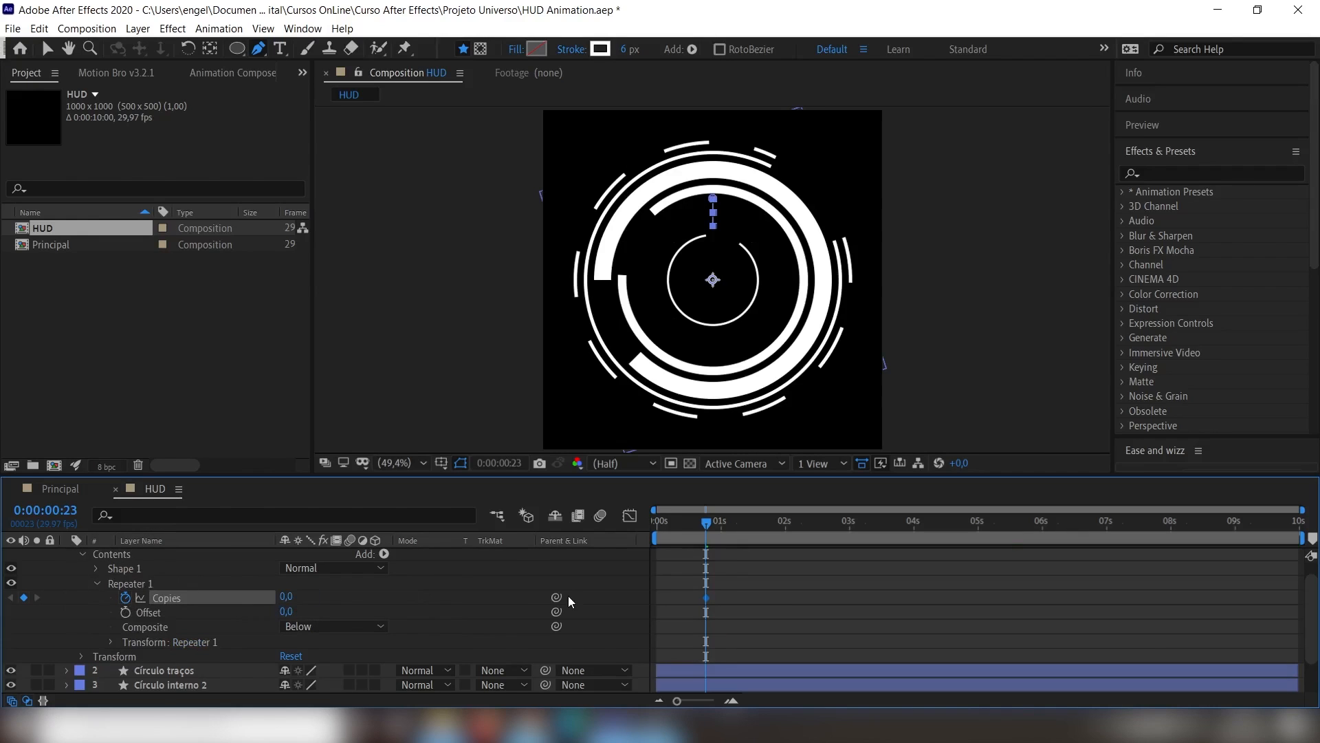
- Advance one second to 0:00:01:23 and set the Repeater's Copies to 8
{"action": "left_click", "coordinate": [52, 508]}
{"action": "type", "text": "+100"}
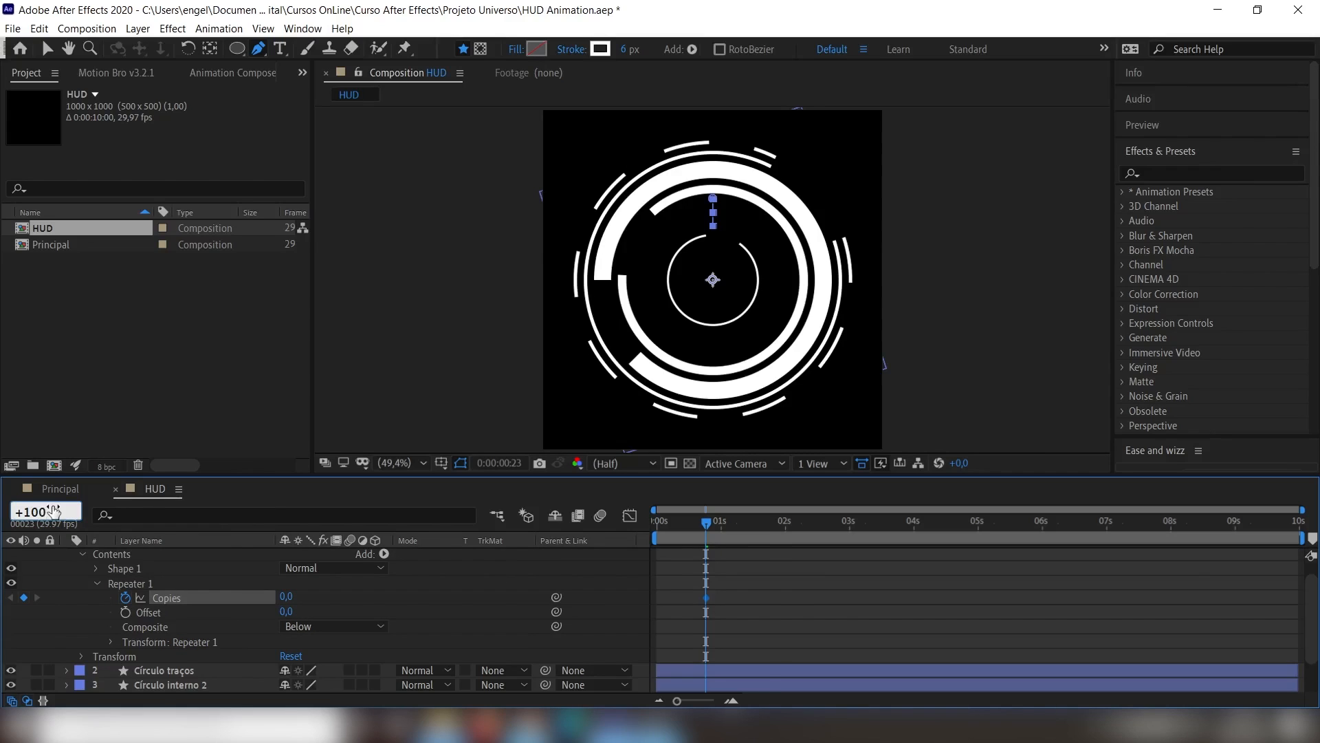
{"action": "key", "text": "Return"}
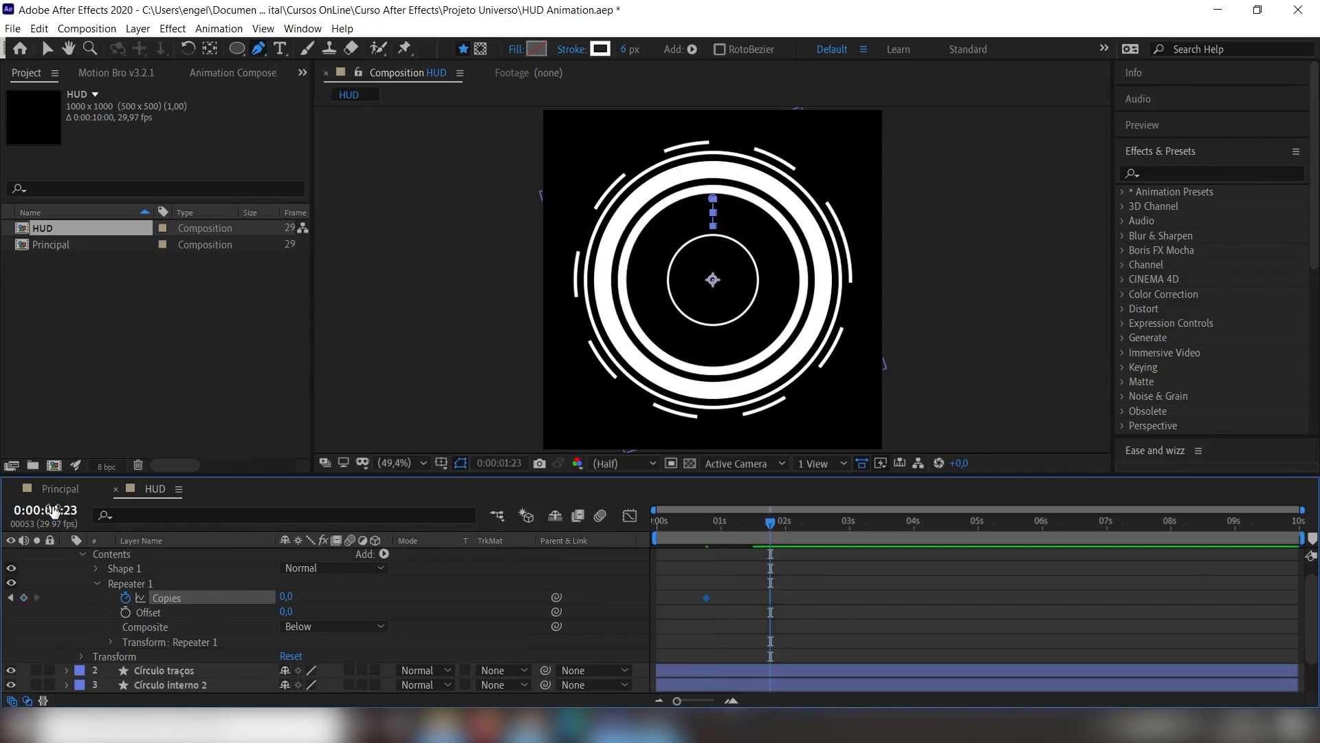
{"action": "left_click", "coordinate": [286, 596]}
{"action": "type", "text": "8"}
{"action": "key", "text": "Return"}
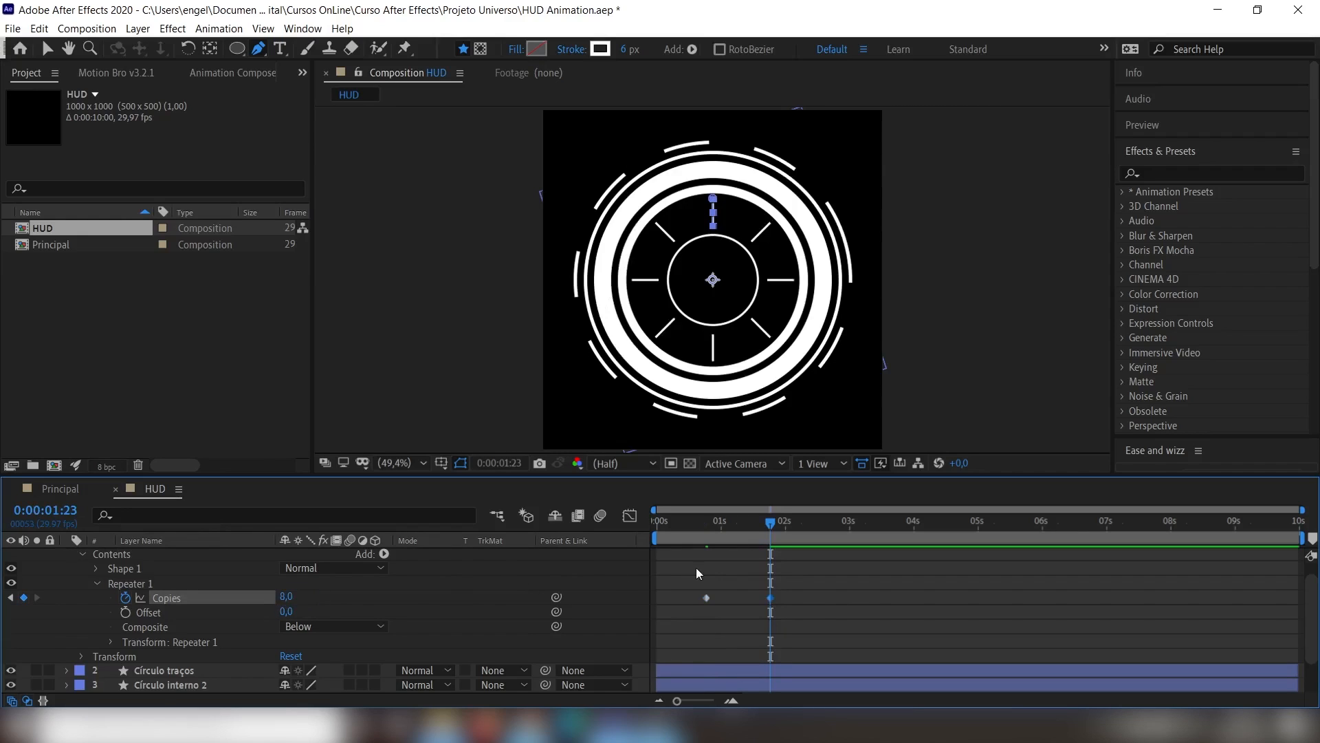
- Ease both Copies keyframes and extend the last keyframe's incoming influence to 100% in the speed graph
{"action": "left_click_drag", "start_coordinate": [692, 521], "coordinate": [766, 538]}
{"action": "left_click_drag", "start_coordinate": [809, 582], "coordinate": [700, 613]}
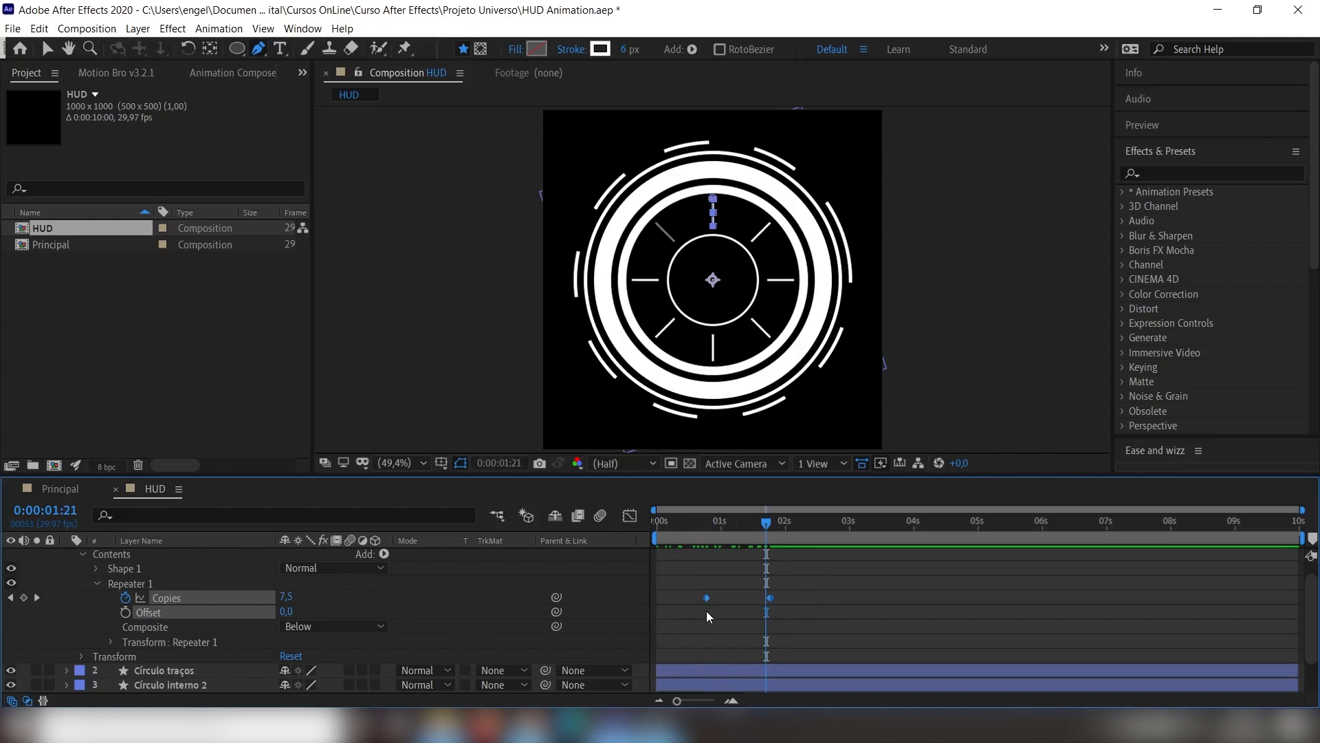
{"action": "left_click", "coordinate": [629, 515]}
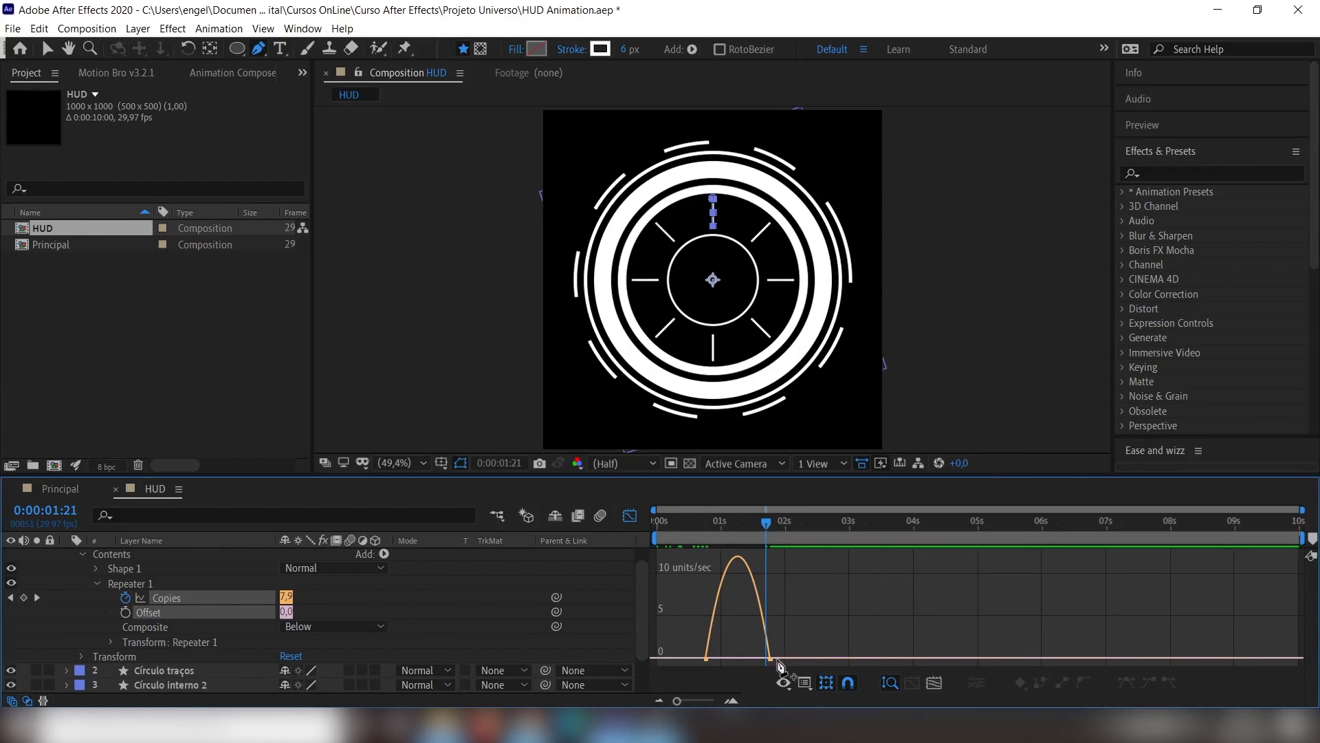
{"action": "left_click", "coordinate": [50, 48]}
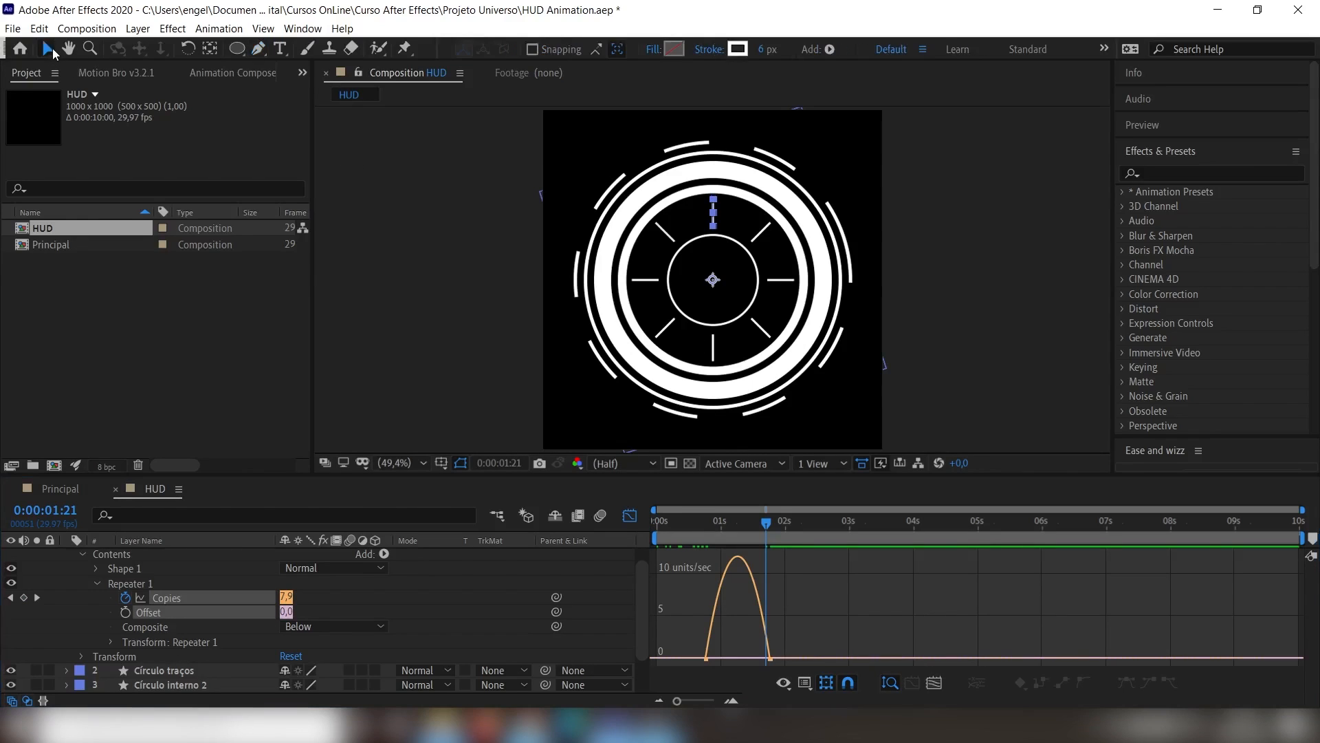
{"action": "left_click", "coordinate": [767, 657]}
{"action": "left_click_drag", "start_coordinate": [763, 658], "coordinate": [724, 659]}
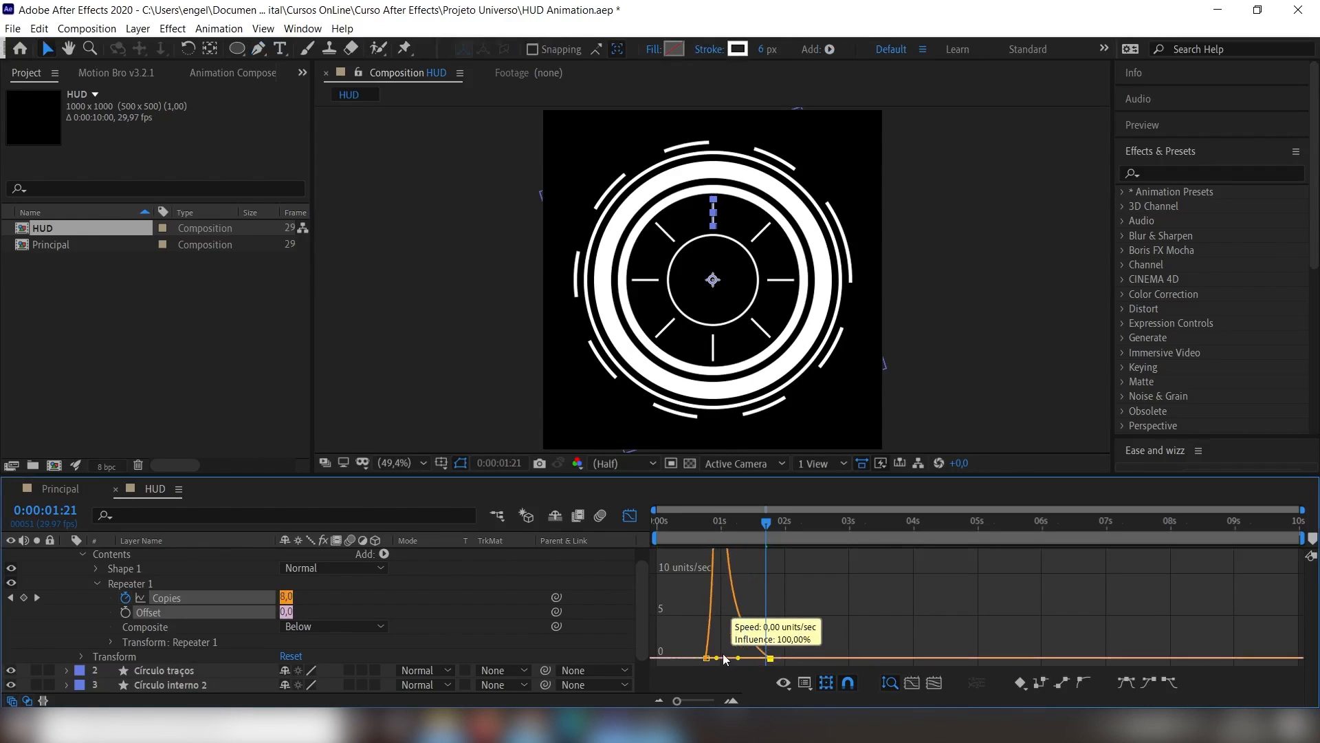
{"action": "left_click", "coordinate": [629, 515]}
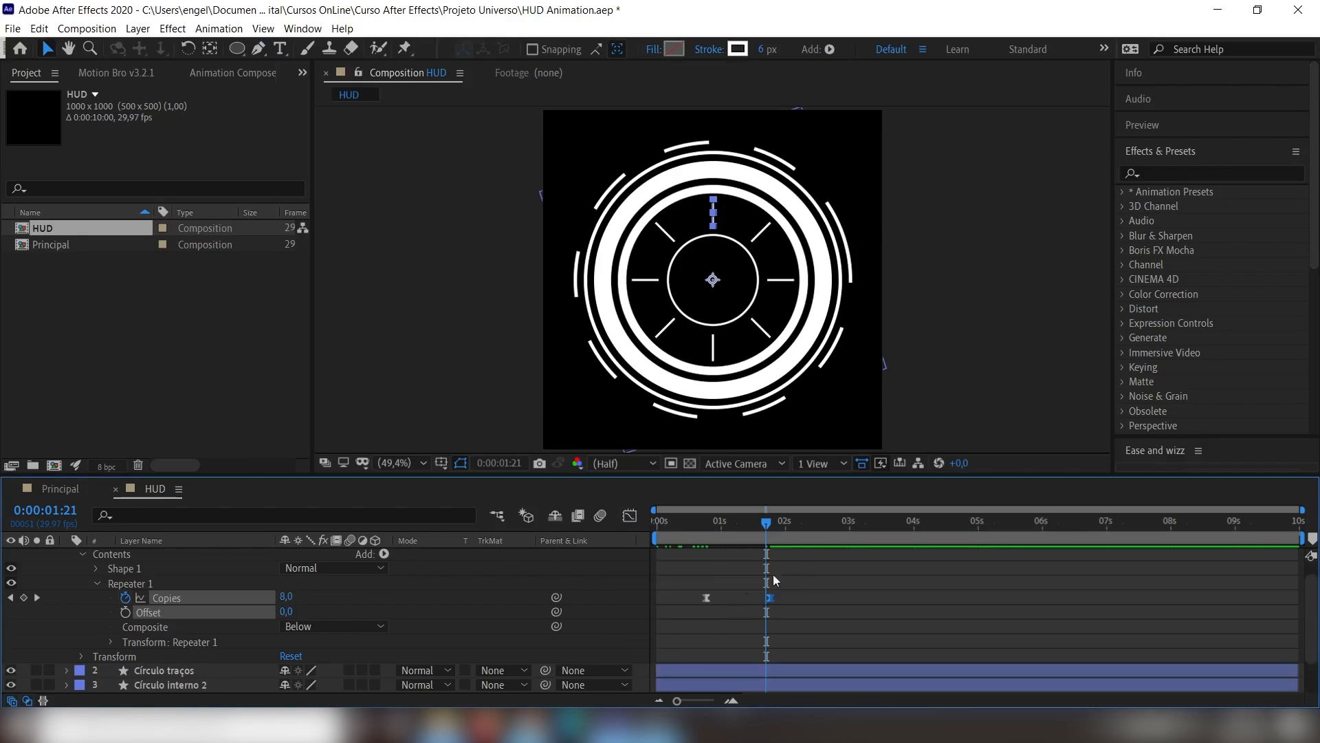
- Preview the HUD animation from the first frame and save the project
{"action": "key", "text": "Home"}
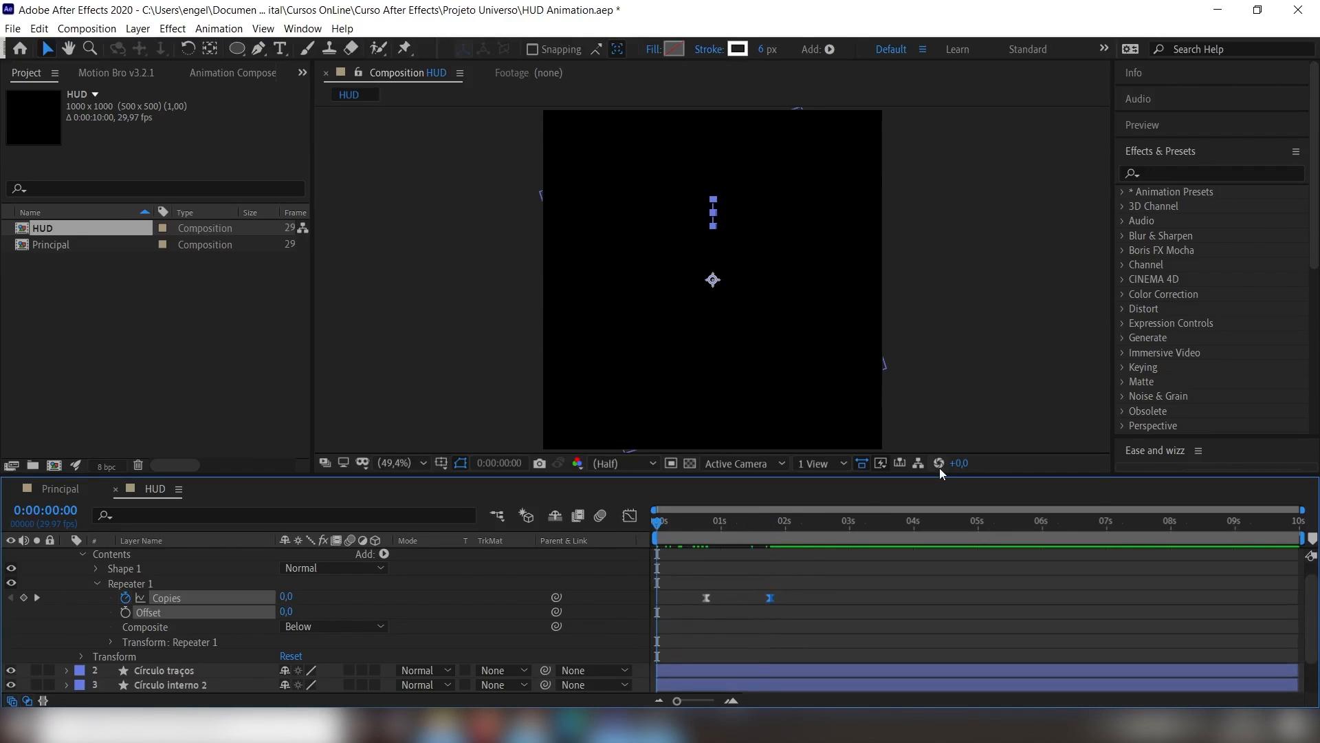
{"action": "key", "text": "space"}
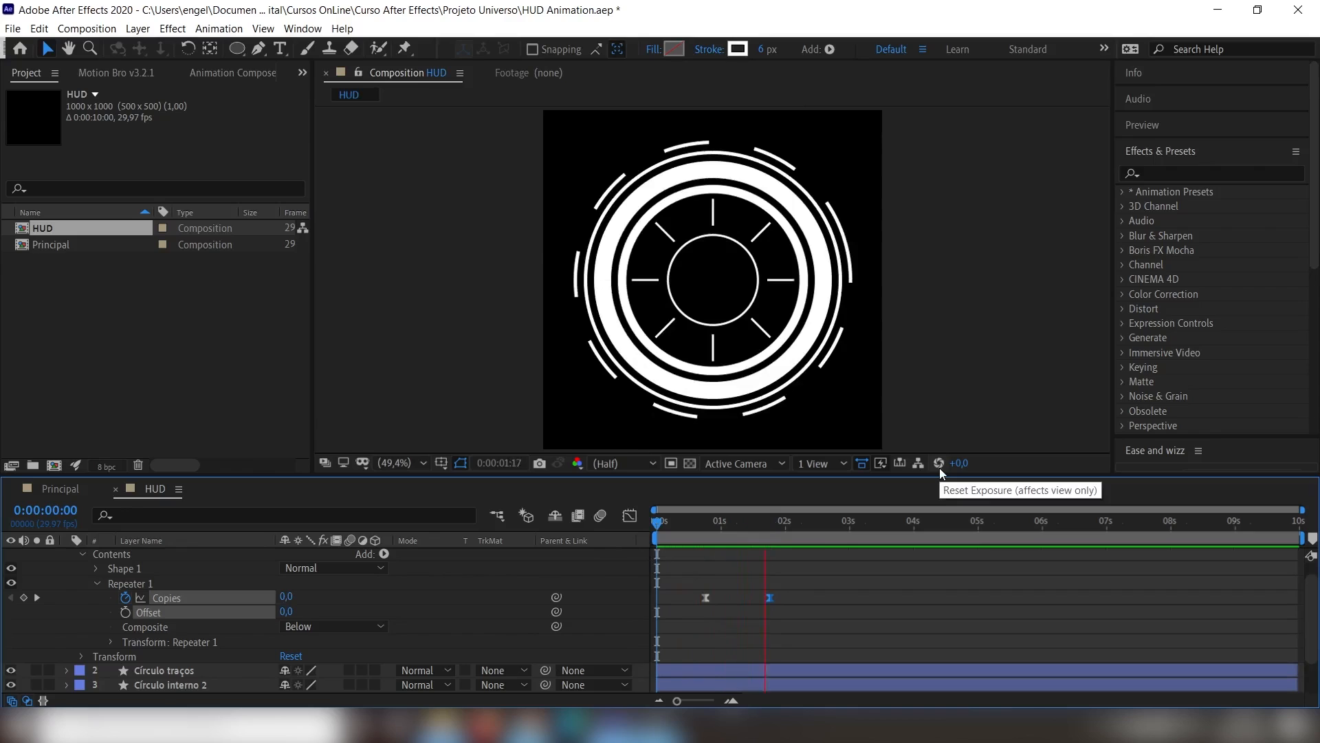
{"action": "key", "text": "space"}
{"action": "key", "text": "ctrl+s"}
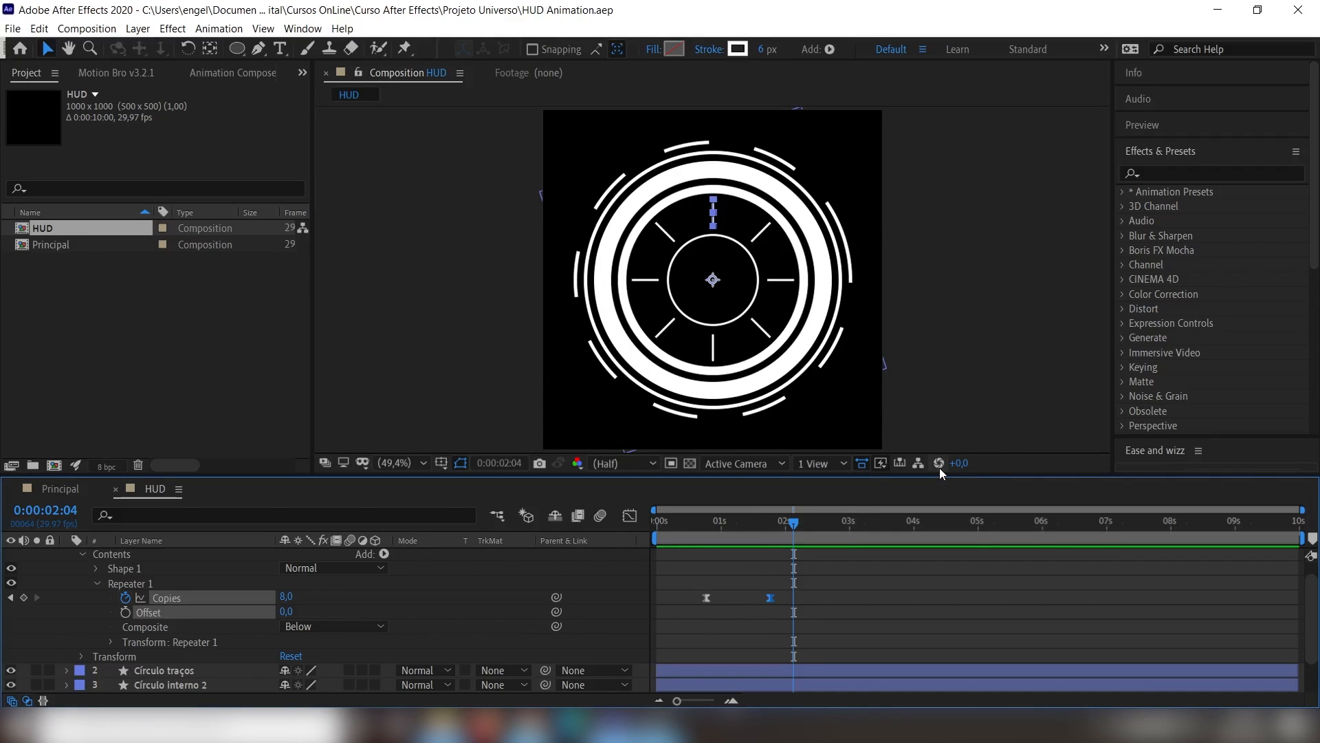
- Collapse the Linhas layer's properties and duplicate the layer
{"action": "scroll", "coordinate": [65, 608], "scroll_direction": "up", "scroll_amount": 1}
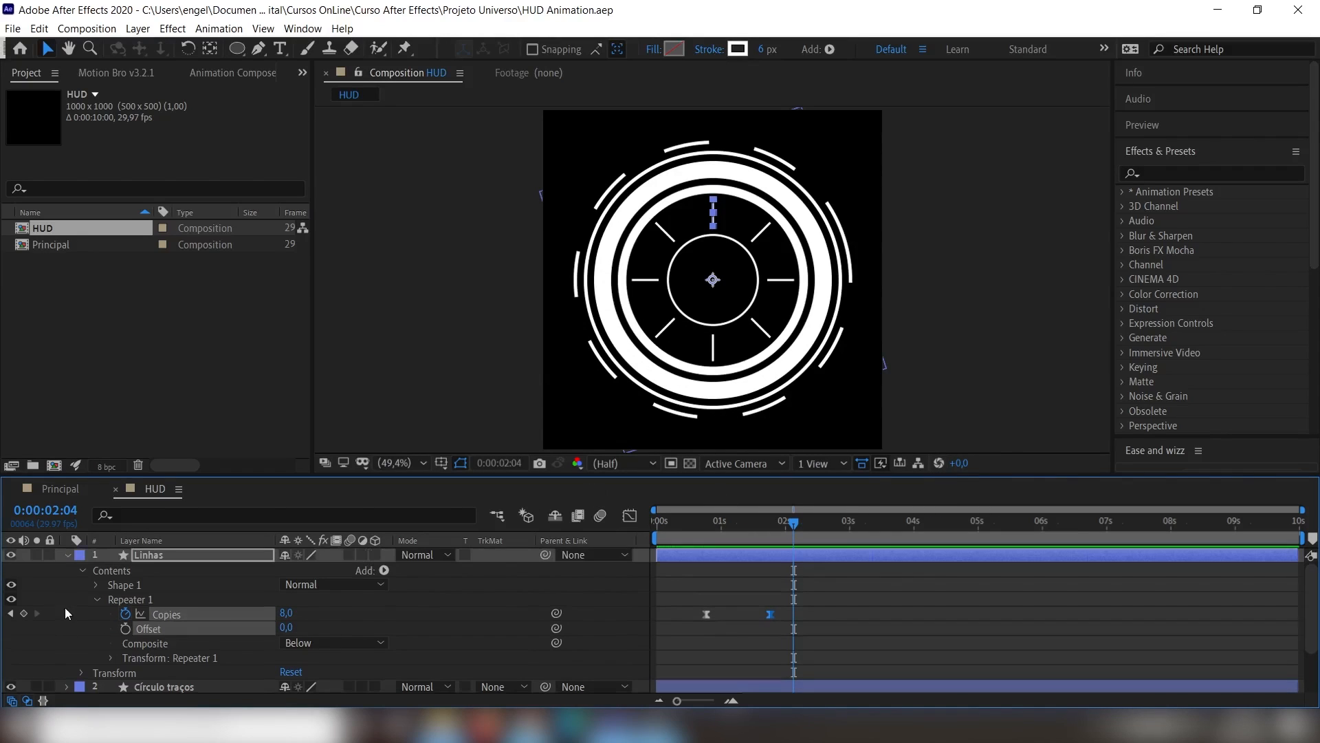
{"action": "left_click", "coordinate": [68, 556]}
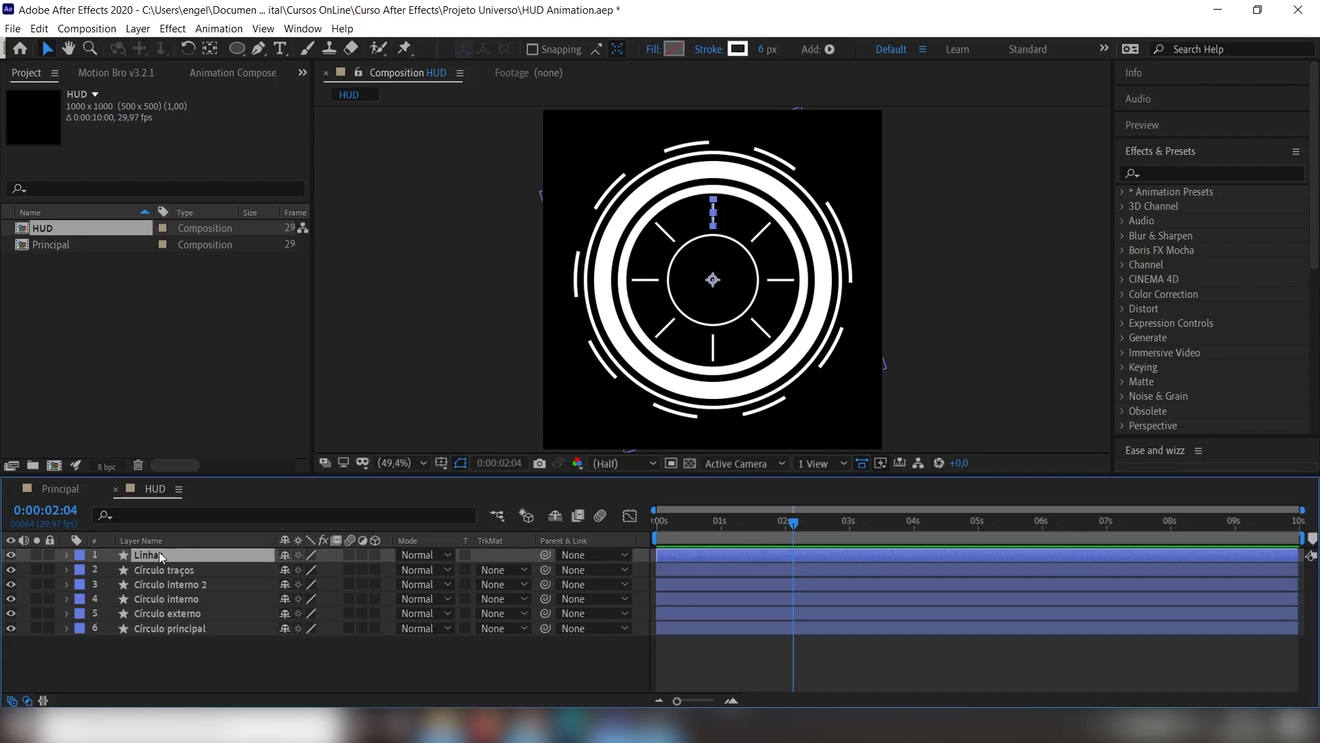
{"action": "key", "text": "ctrl+d"}
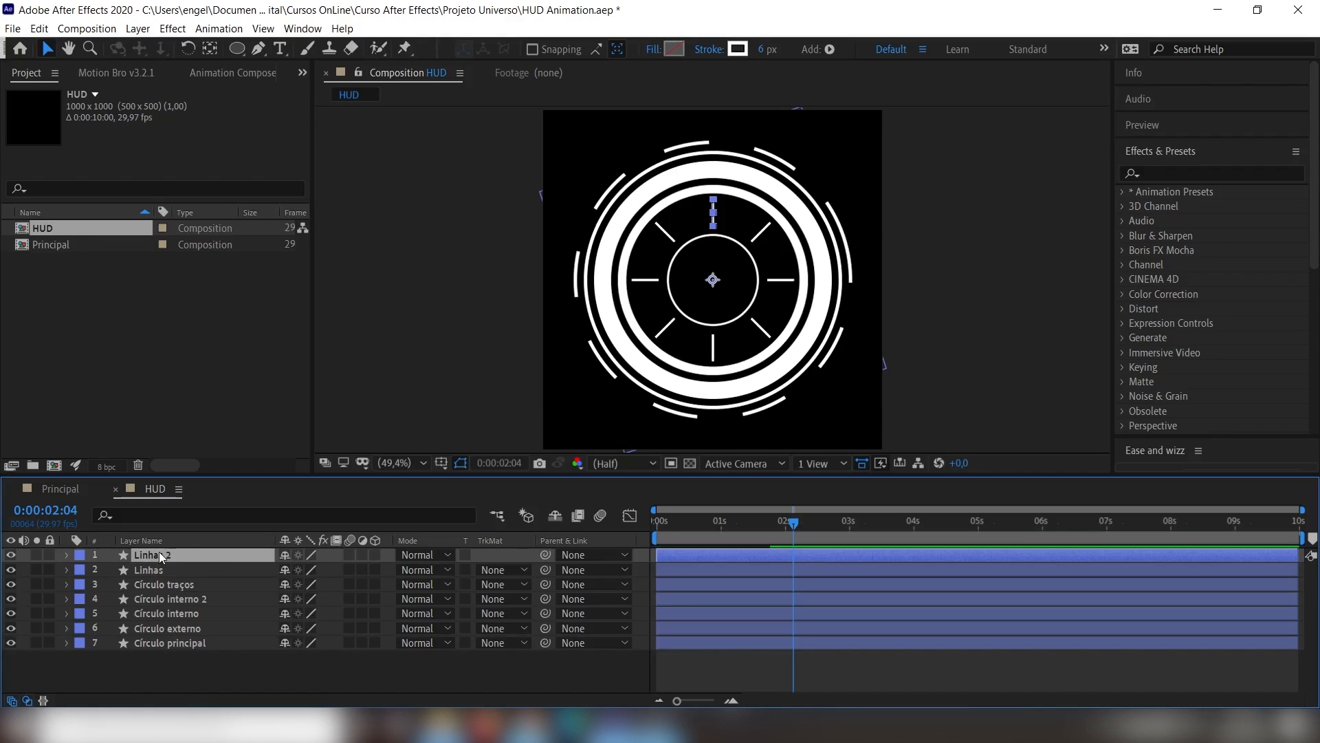
- Scale Shape 1 of the Linhas 2 layer to 267% through its shape transform, placing its lines outside the dashed ring
{"action": "left_click", "coordinate": [67, 556]}
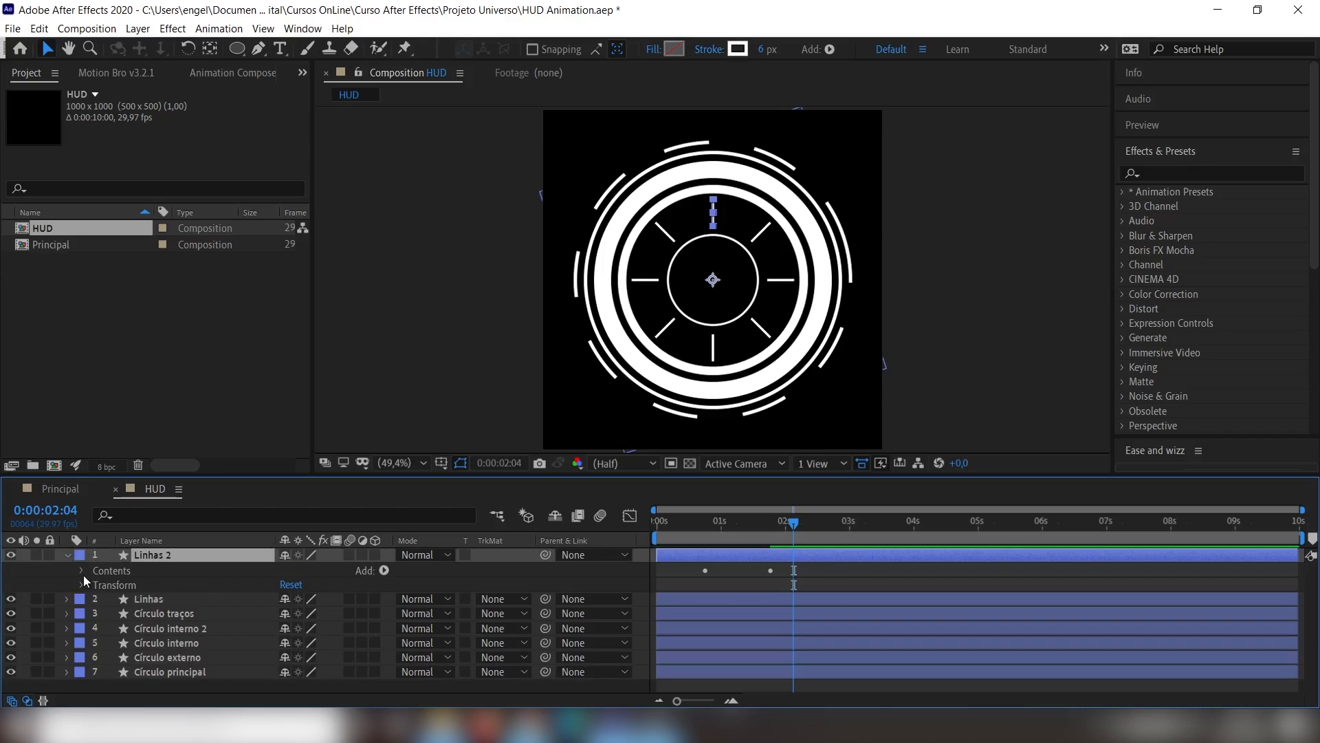
{"action": "left_click", "coordinate": [81, 570]}
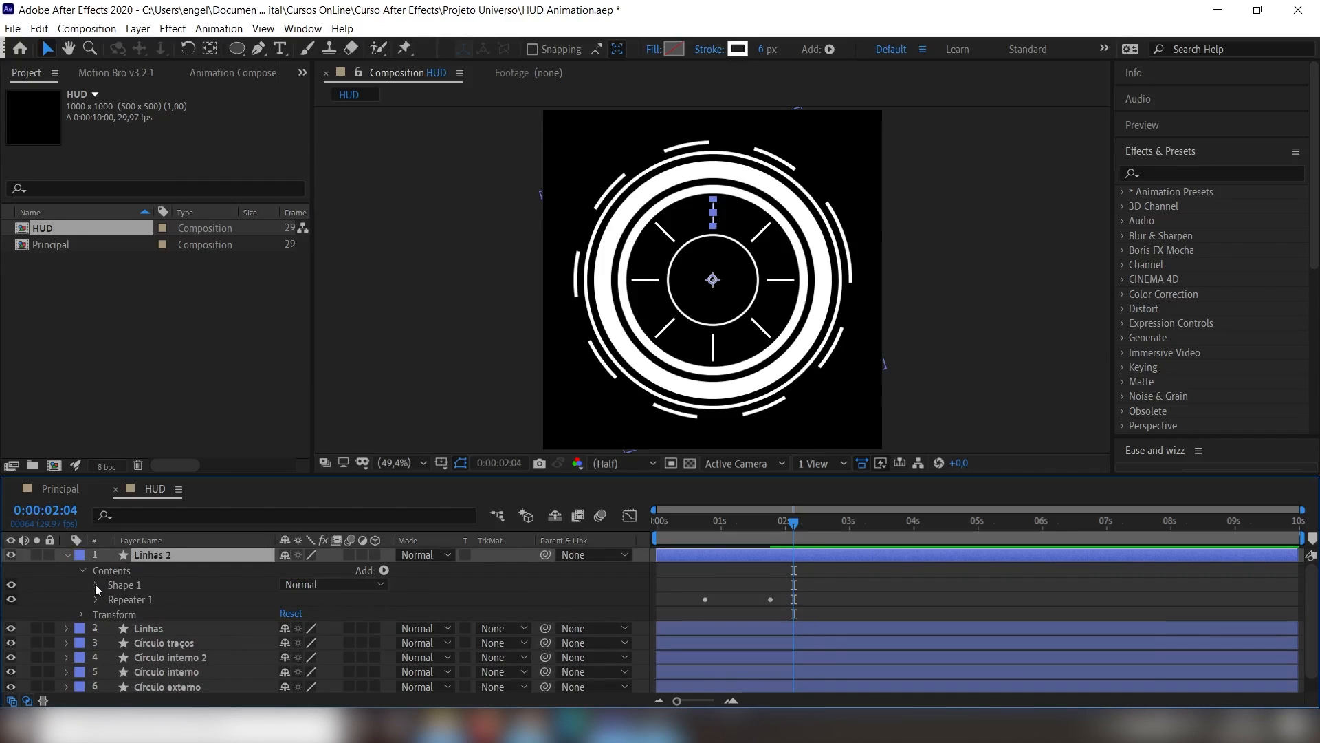
{"action": "left_click", "coordinate": [96, 584]}
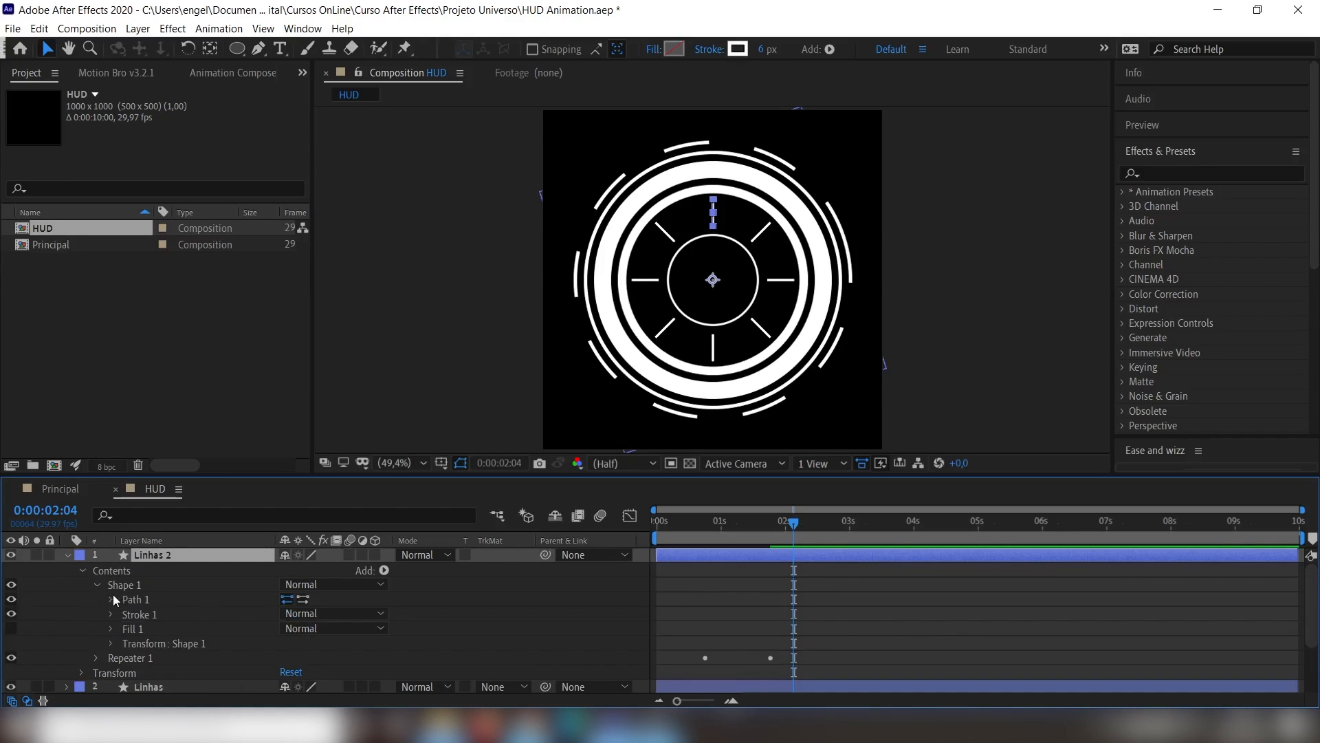
{"action": "left_click", "coordinate": [111, 599]}
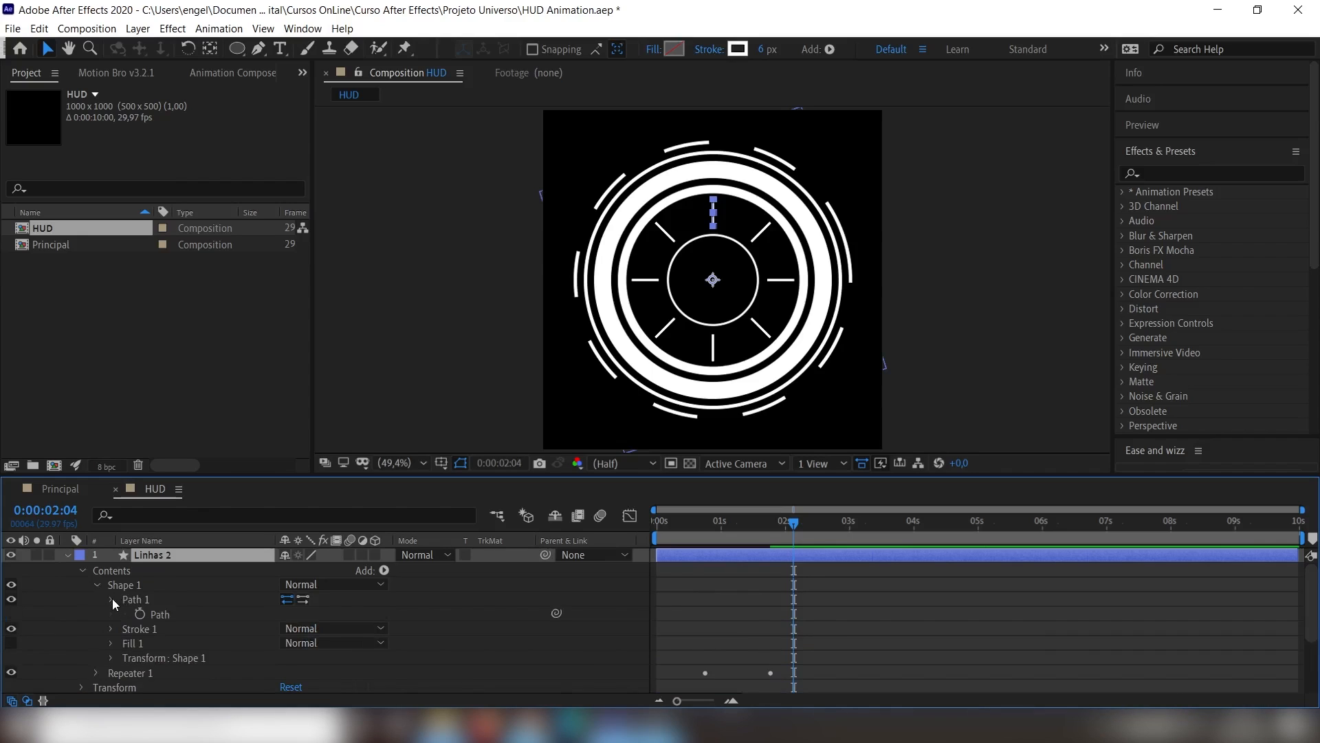
{"action": "left_click", "coordinate": [112, 599]}
{"action": "key", "text": "ctrl"}
{"action": "key", "text": "ctrl"}
{"action": "key", "text": "ctrl"}
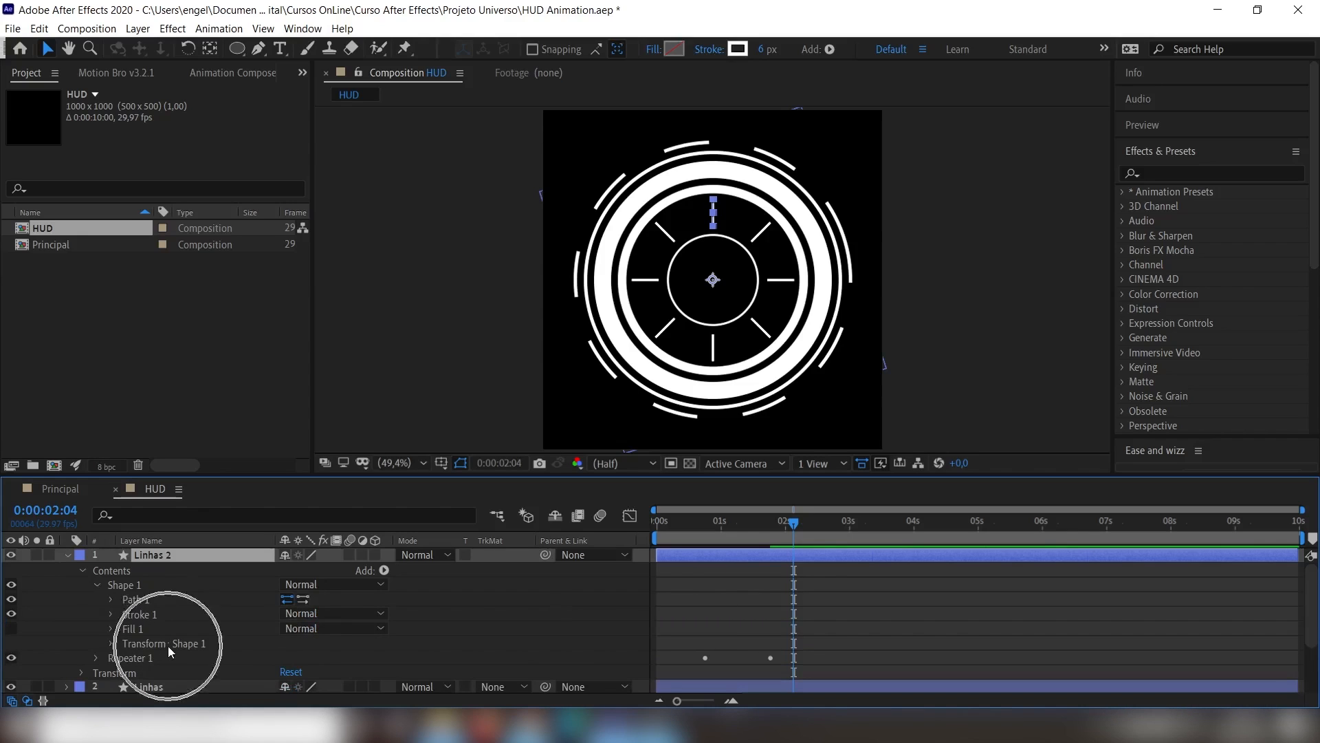
{"action": "left_click", "coordinate": [111, 644]}
{"action": "scroll", "coordinate": [225, 629], "scroll_direction": "down", "scroll_amount": 2}
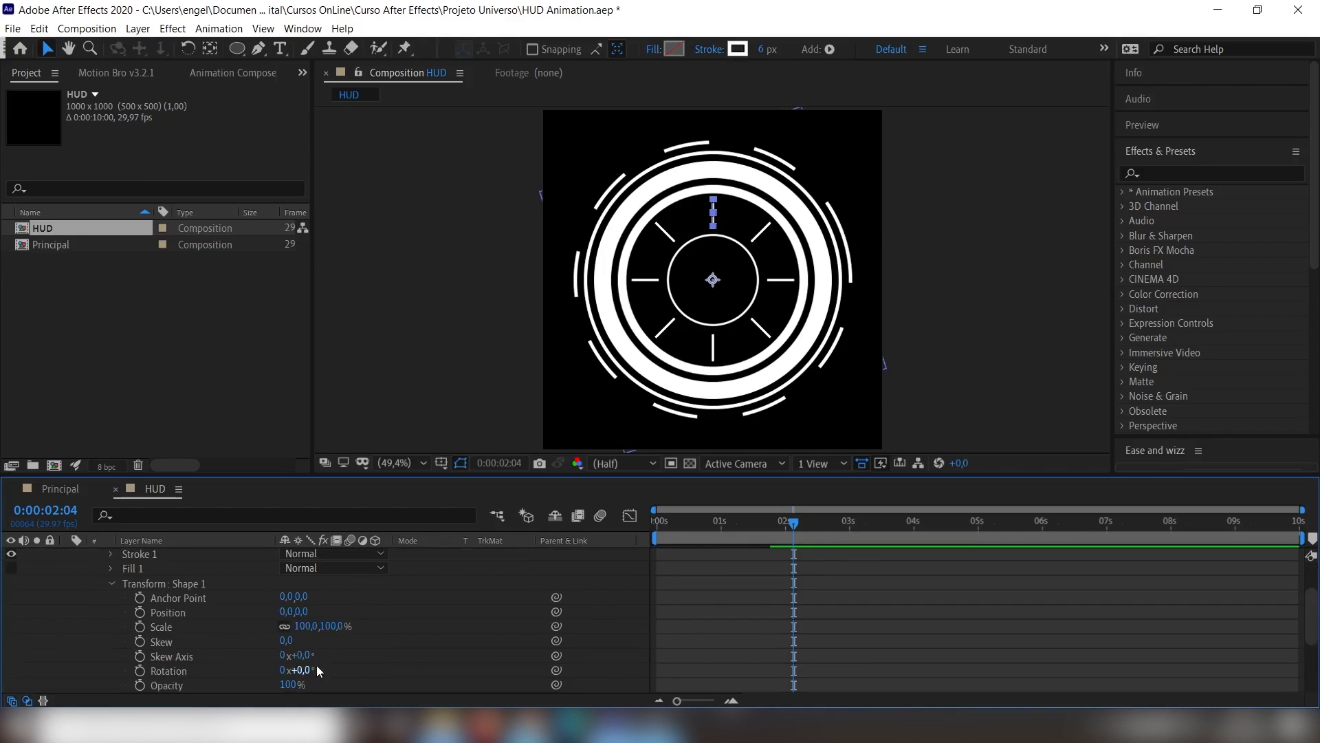
{"action": "left_click", "coordinate": [305, 626]}
{"action": "type", "text": "135"}
{"action": "key", "text": "Return"}
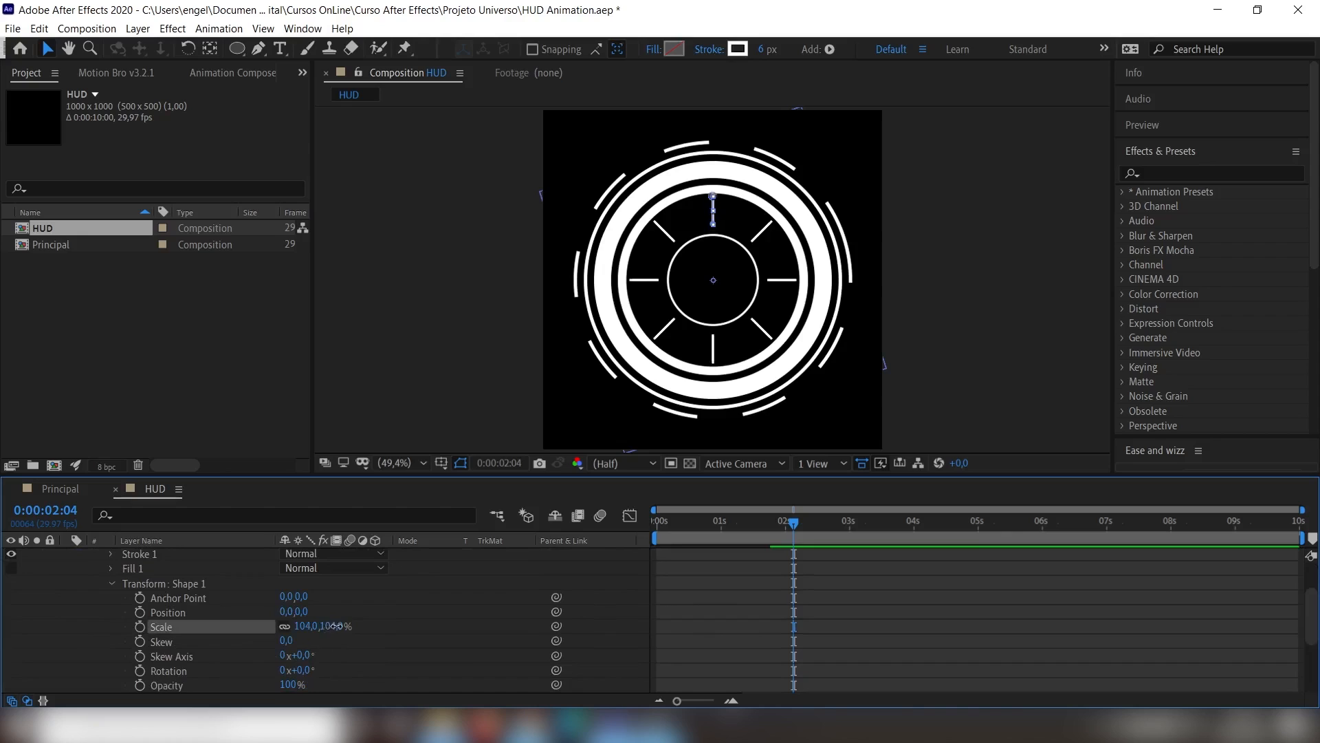
{"action": "left_click_drag", "start_coordinate": [365, 627], "coordinate": [474, 629]}
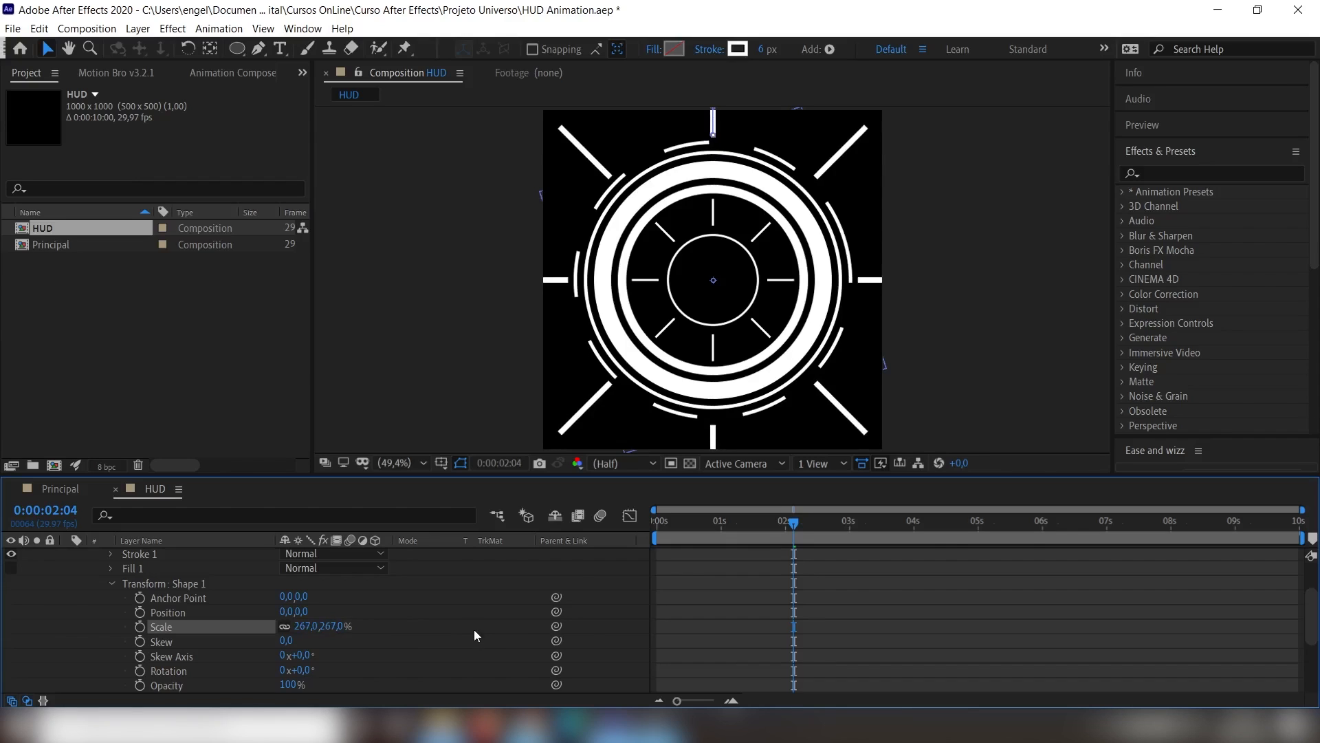
- Reduce the stroke width of the Linhas 2 layer's lines to 2 px and collapse its shape transform
{"action": "left_click", "coordinate": [764, 53]}
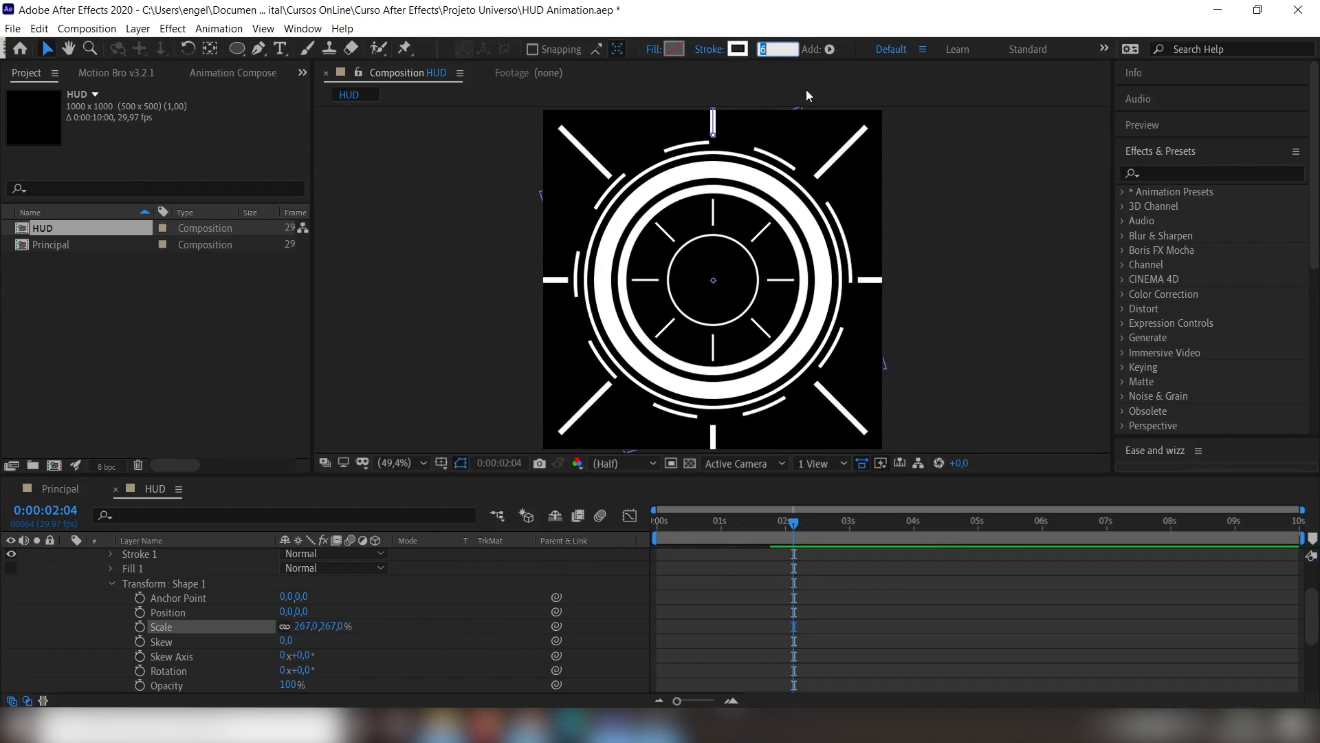
{"action": "type", "text": "2"}
{"action": "key", "text": "Return"}
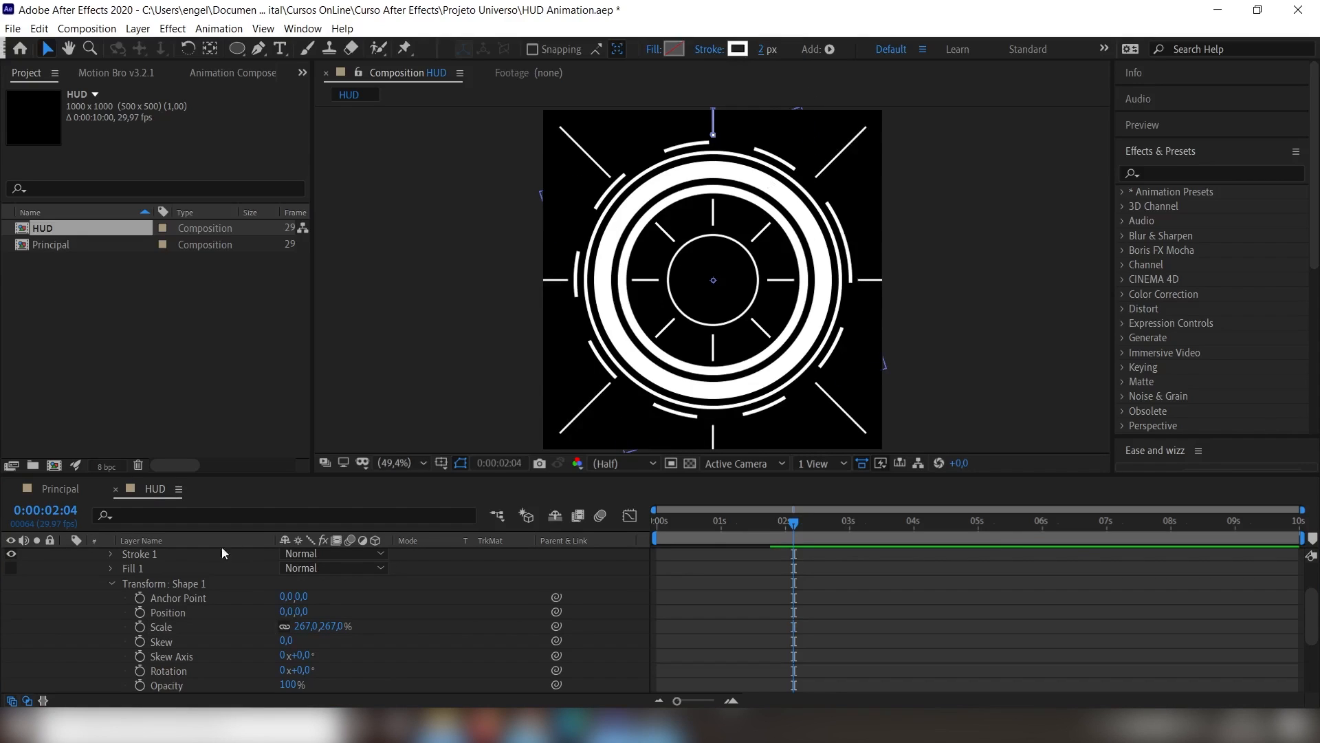
{"action": "left_click", "coordinate": [112, 583]}
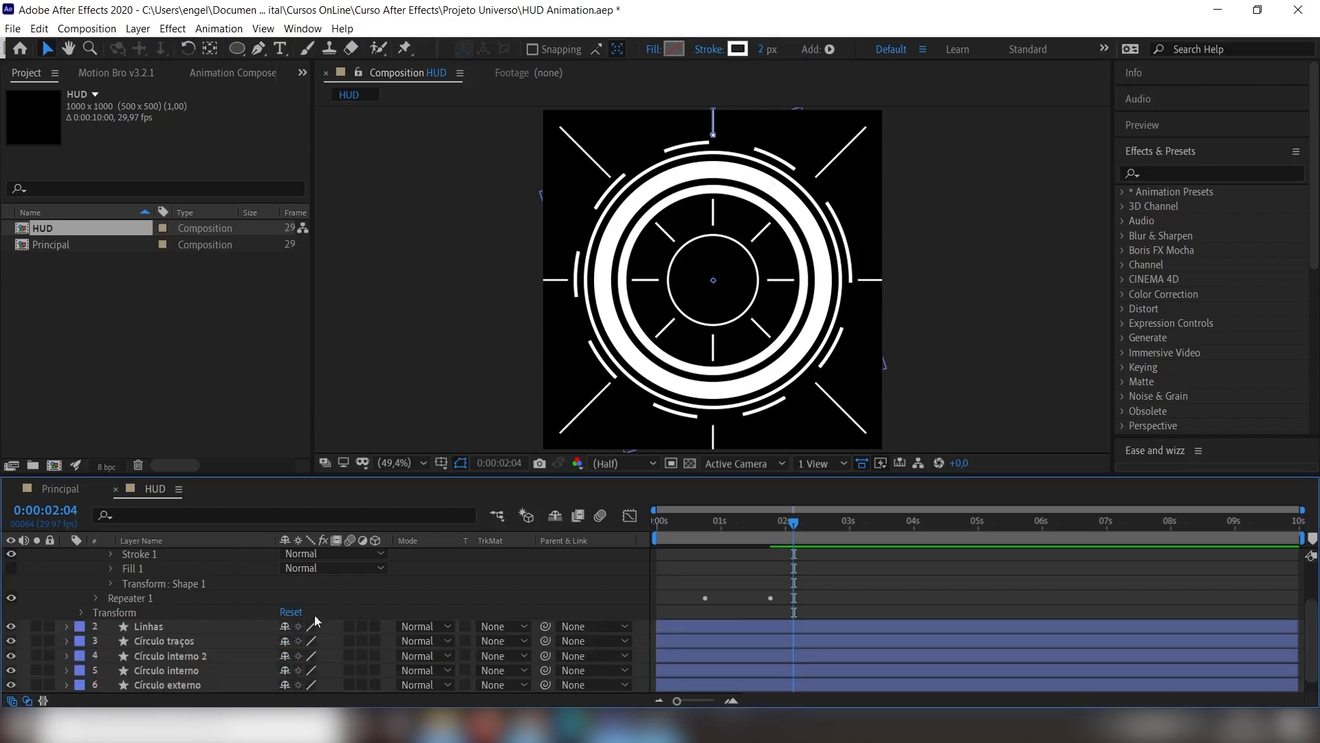
- Add Trim Paths to Shape 1 of Linhas 2 and set its Start to 97%, reducing the lines to small dots
{"action": "scroll", "coordinate": [412, 604], "scroll_direction": "up", "scroll_amount": 3}
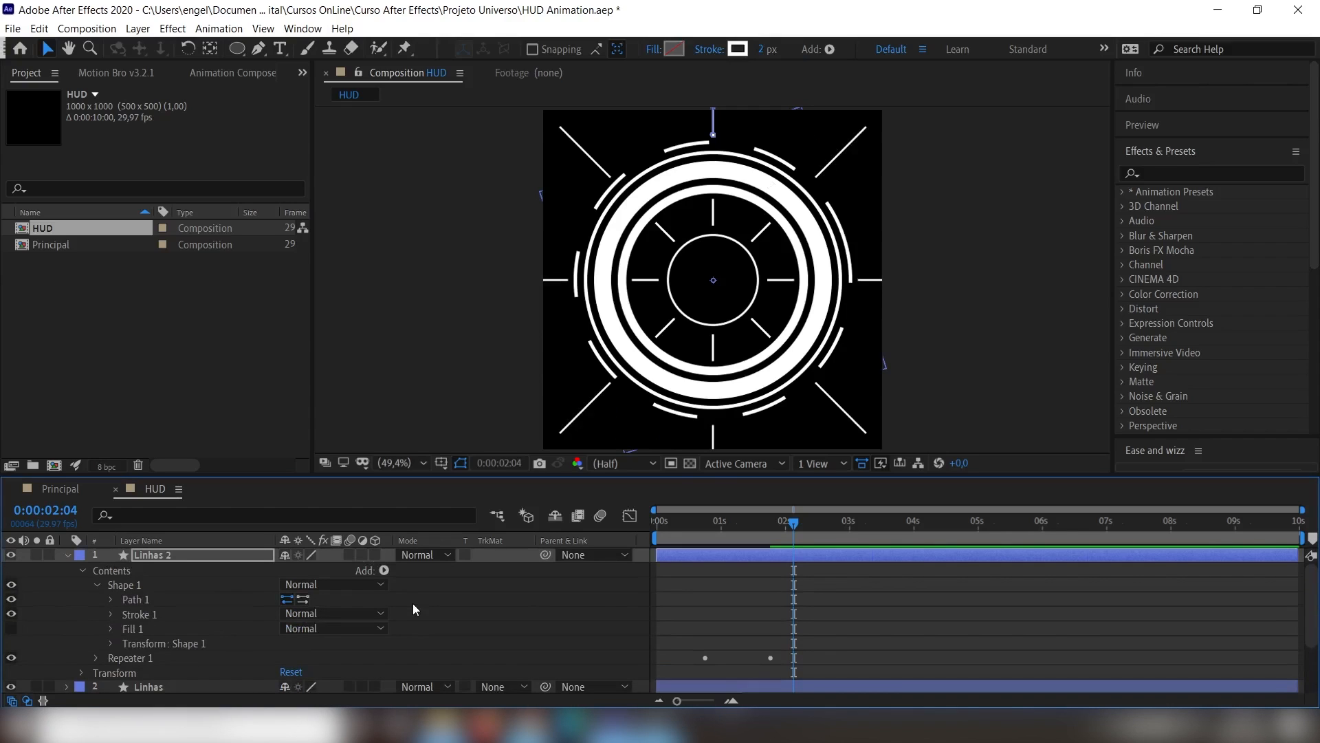
{"action": "left_click", "coordinate": [384, 570]}
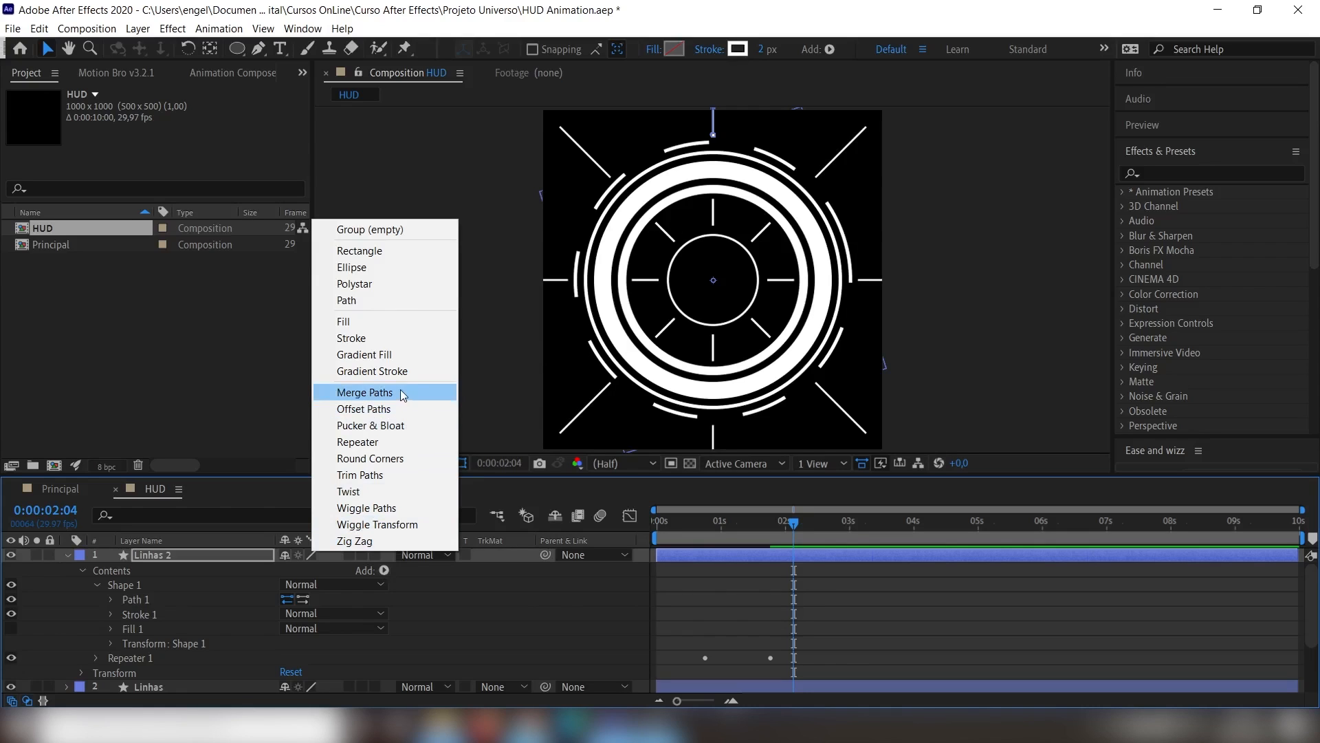
{"action": "left_click", "coordinate": [391, 476]}
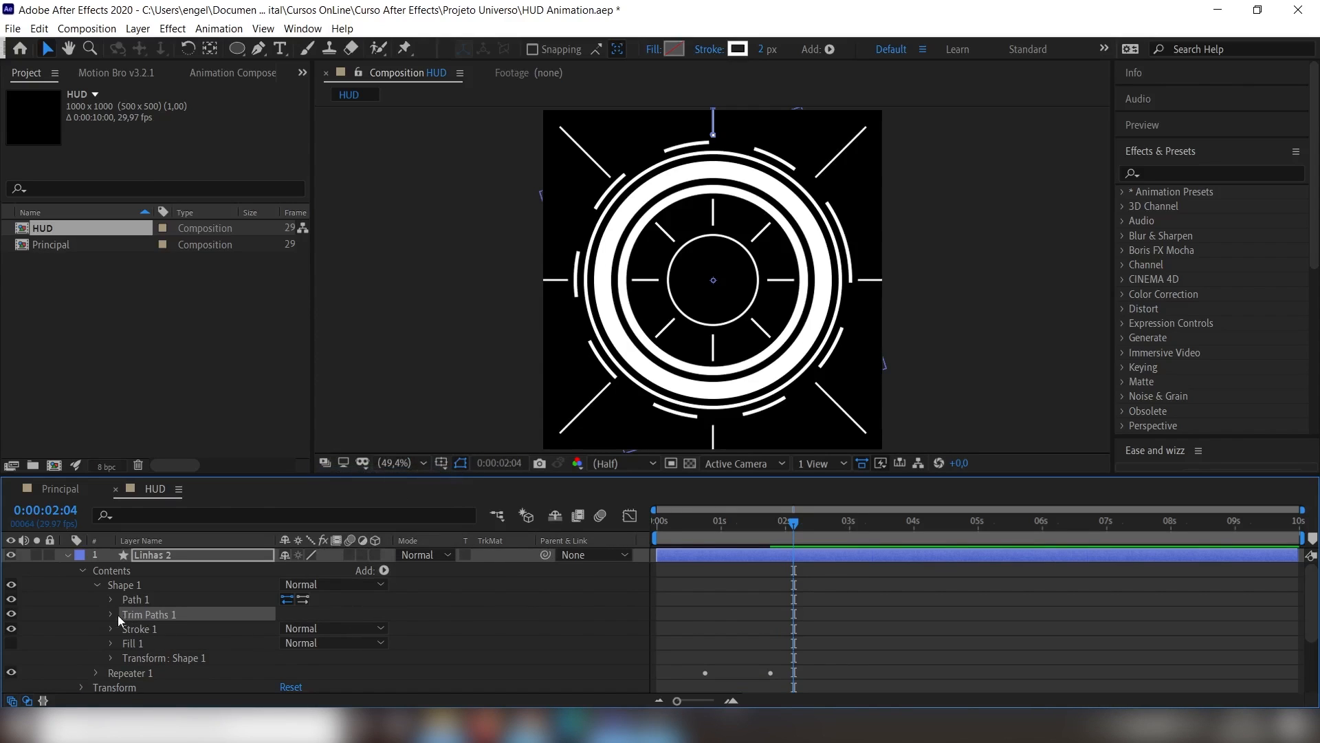
{"action": "left_click", "coordinate": [110, 614]}
{"action": "left_click_drag", "start_coordinate": [286, 626], "coordinate": [371, 619]}
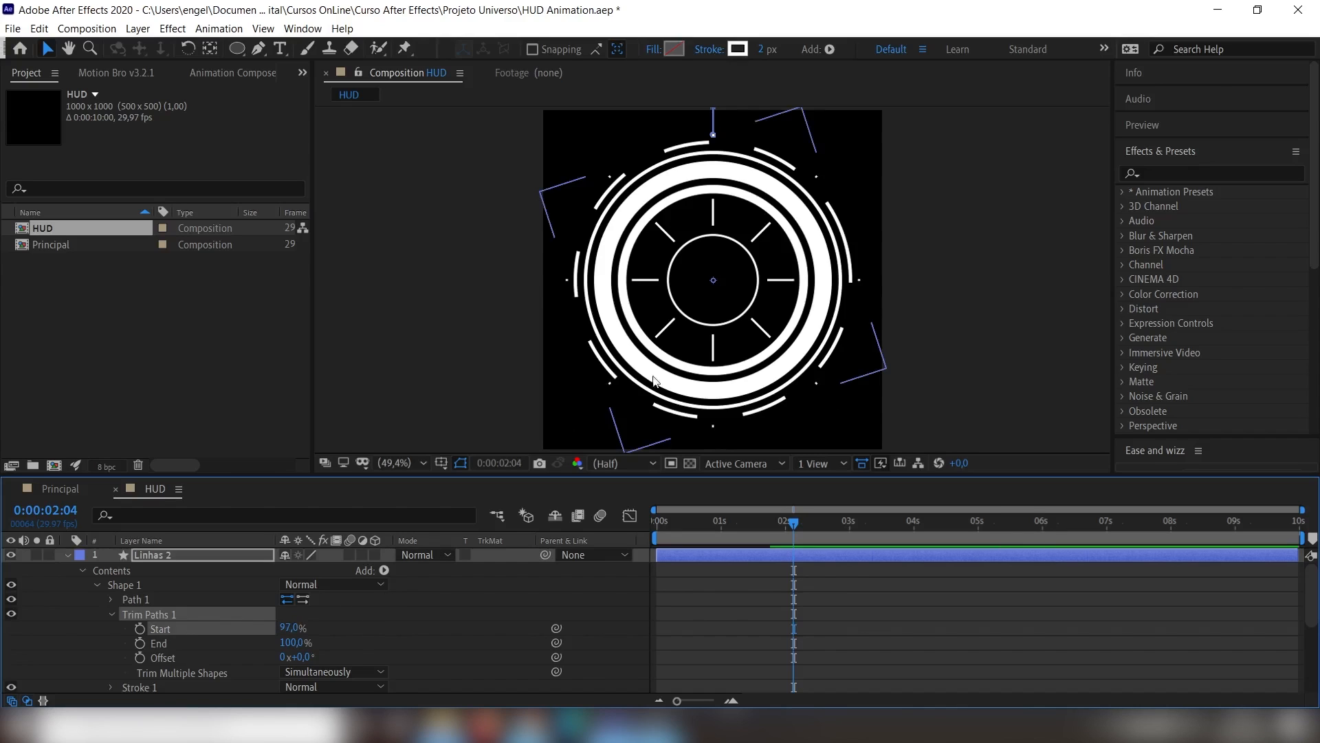
- Set the Linhas 2 Repeater to 20 copies at 0:00:02:04 and its transform rotation to 55°
{"action": "scroll", "coordinate": [426, 571], "scroll_direction": "down", "scroll_amount": 5}
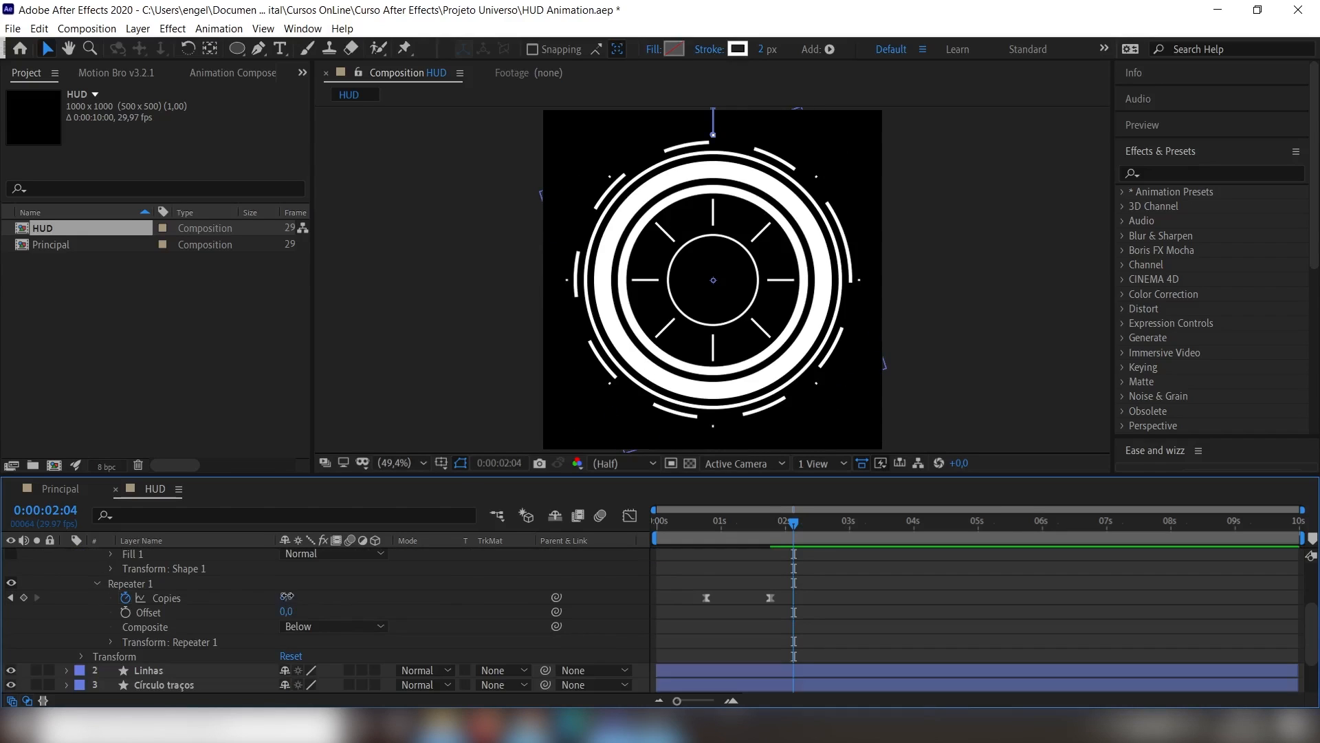
{"action": "left_click", "coordinate": [286, 597]}
{"action": "type", "text": "20"}
{"action": "key", "text": "Return"}
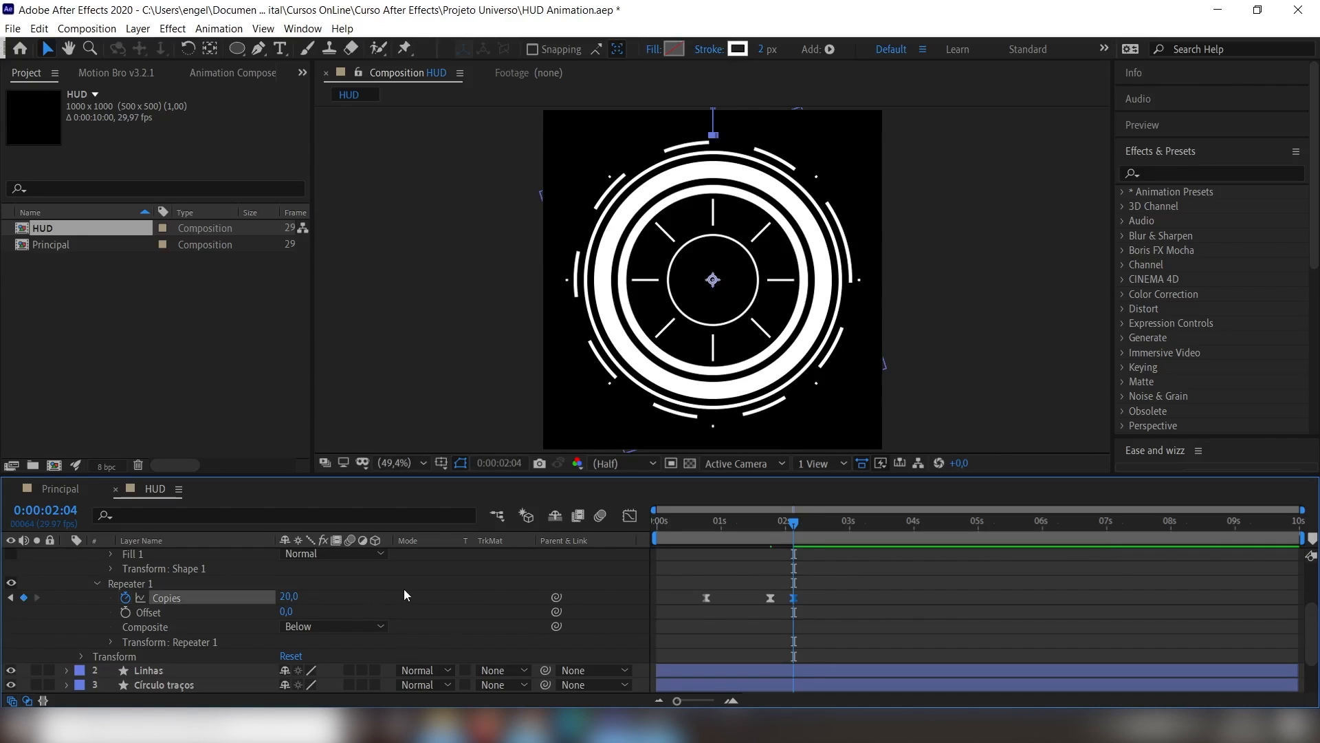
{"action": "left_click", "coordinate": [111, 641]}
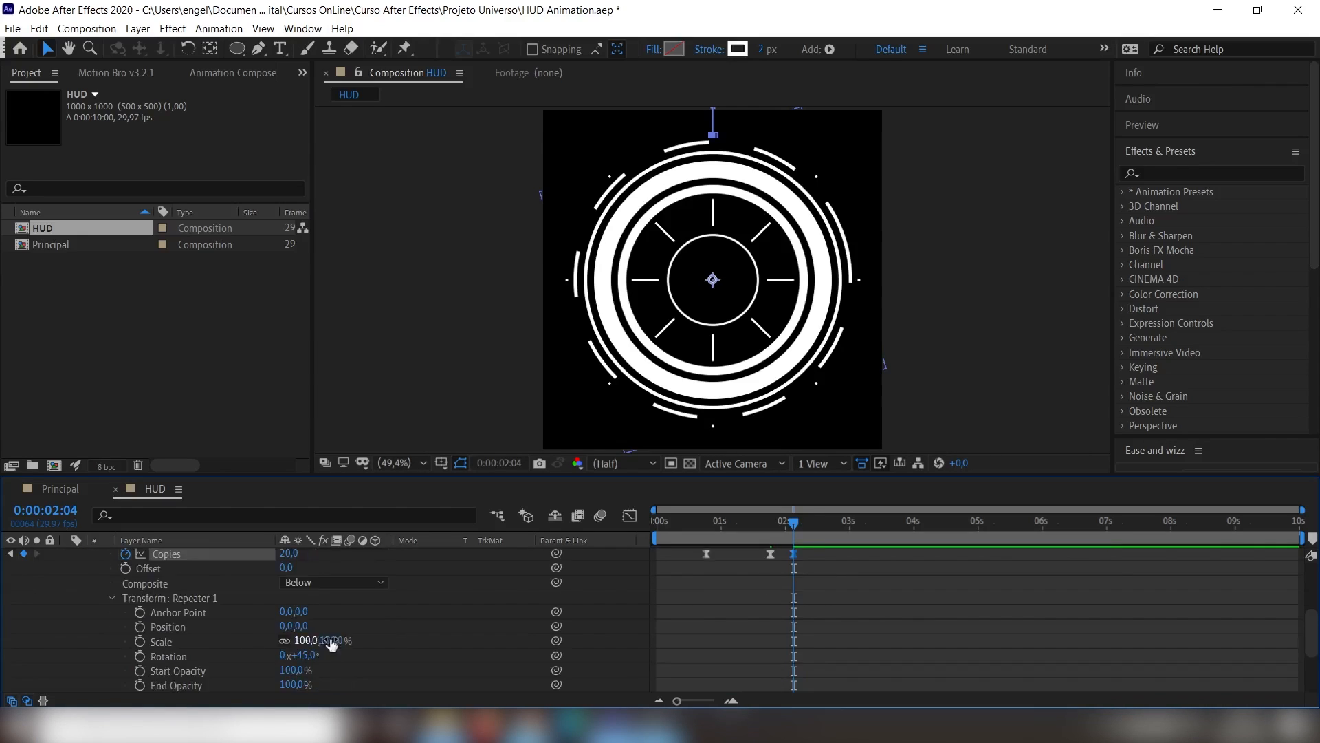
{"action": "left_click_drag", "start_coordinate": [302, 656], "coordinate": [307, 653]}
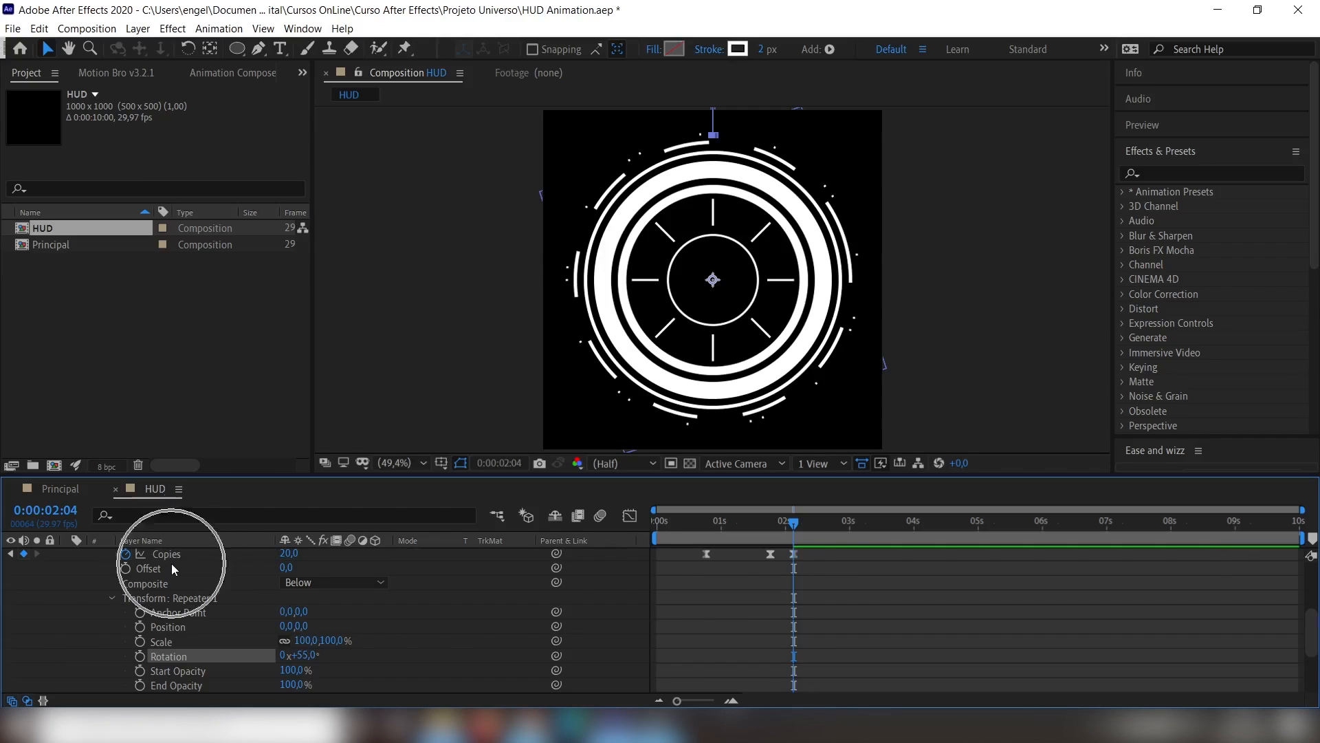
- Raise the Linhas 2 Repeater's Copies to 29 and set its Offset to 20
{"action": "scroll", "coordinate": [176, 565], "scroll_direction": "up", "scroll_amount": 2}
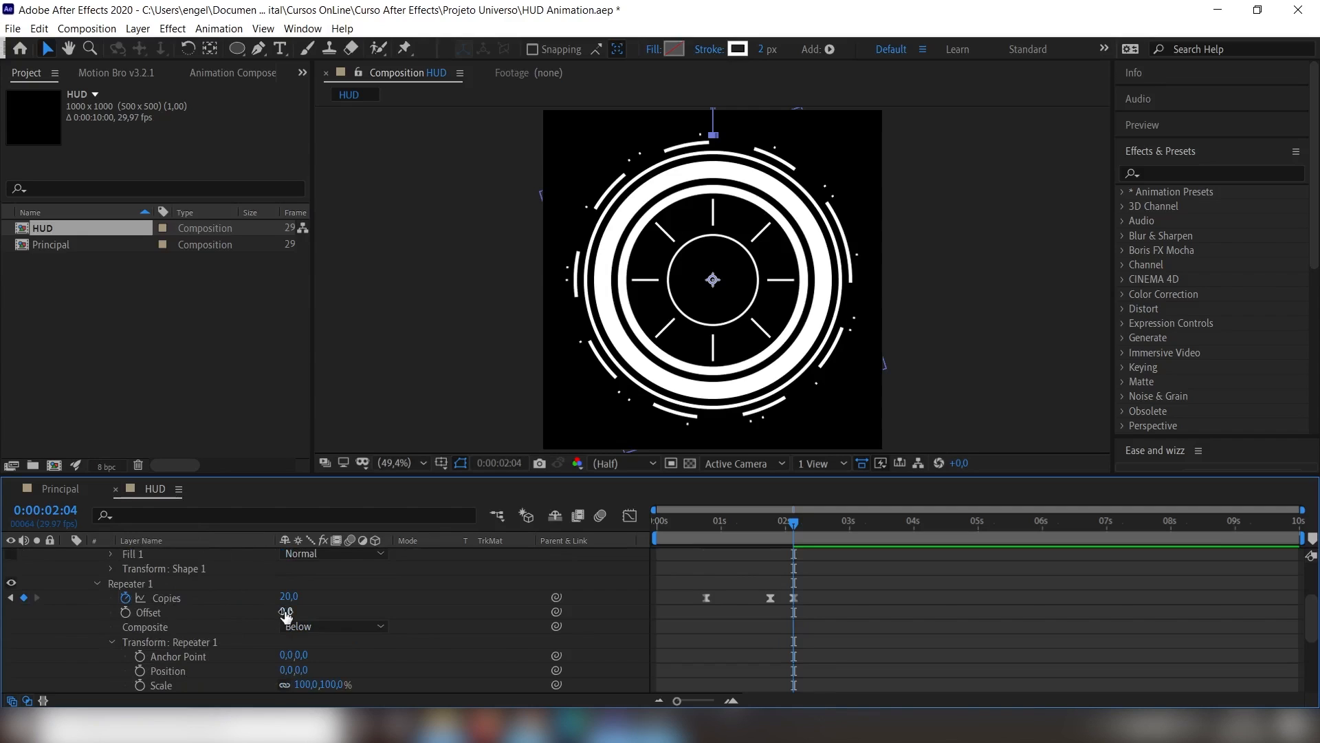
{"action": "mouse_move", "coordinate": [286, 615]}
{"action": "left_mouse_down"}
{"action": "mouse_move", "coordinate": [300, 605]}
{"action": "mouse_move", "coordinate": [290, 611]}
{"action": "left_mouse_up"}
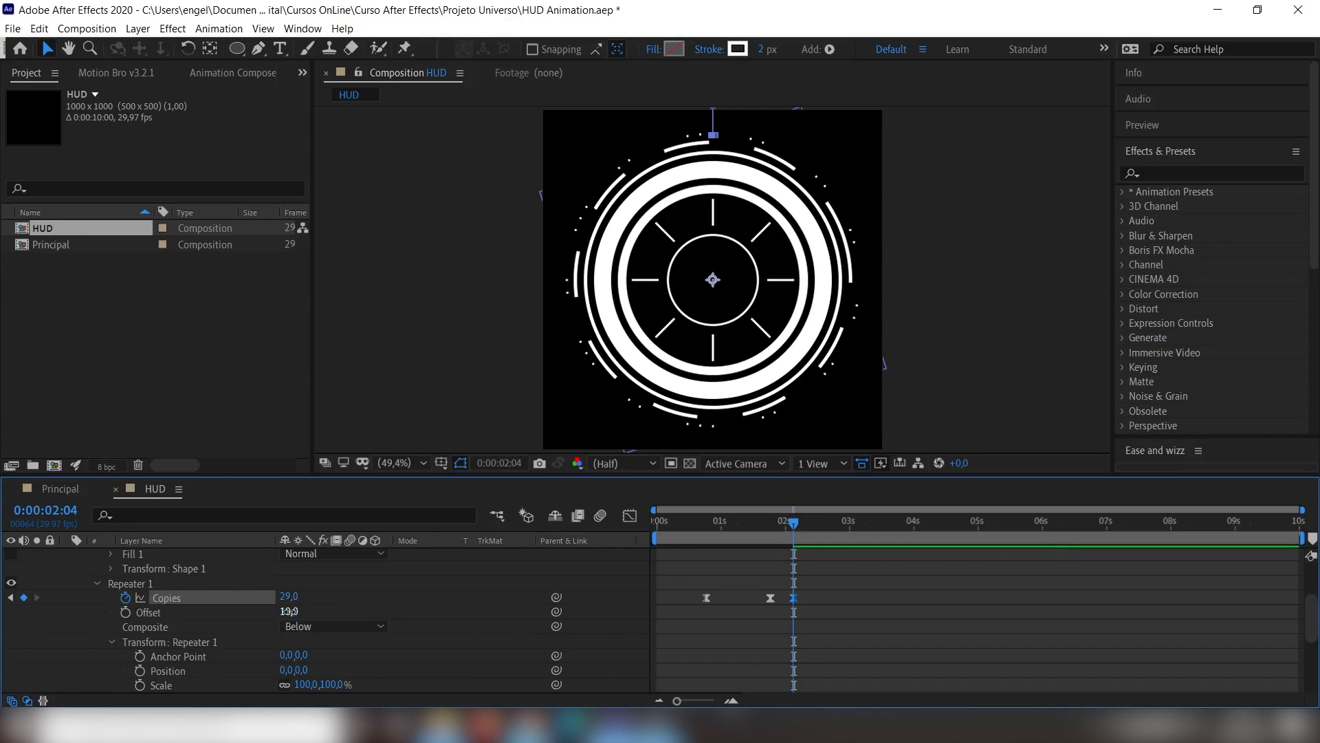
{"action": "left_click", "coordinate": [290, 611]}
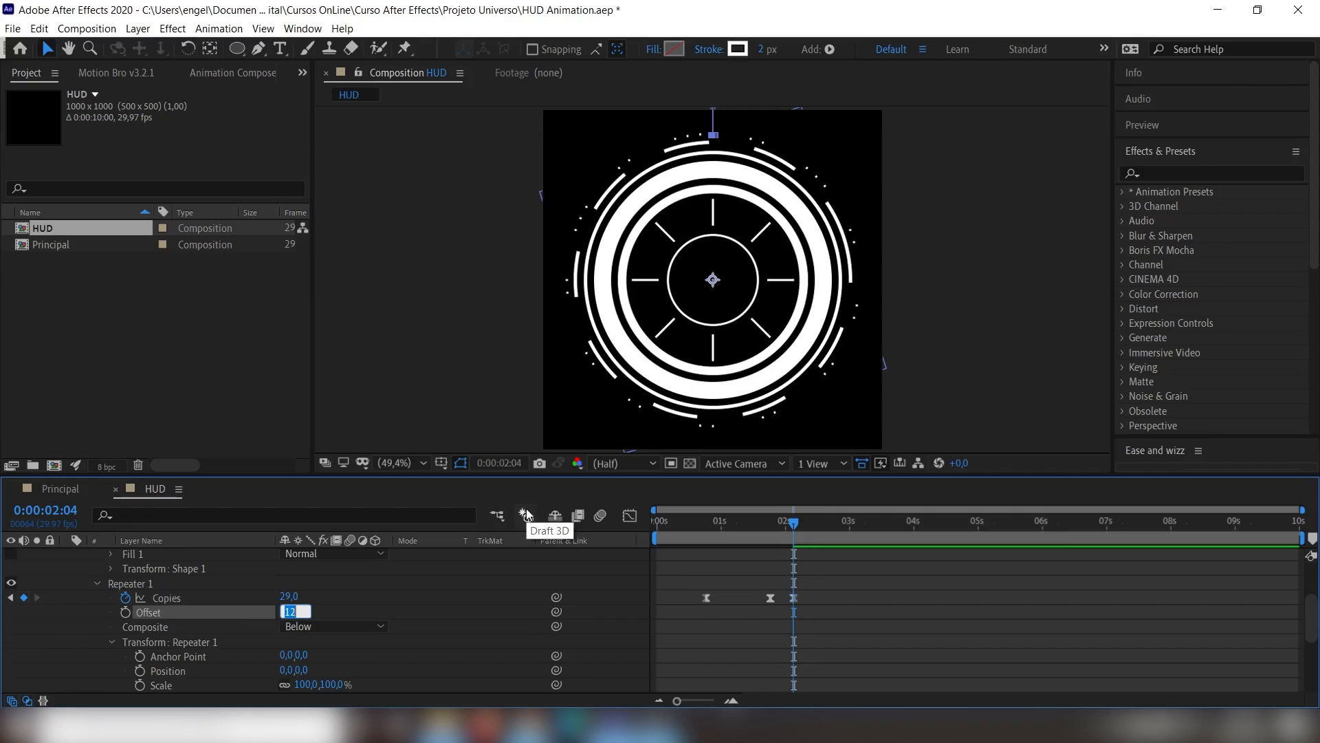
{"action": "key", "text": "Up"}
{"action": "key", "text": "Up"}
{"action": "key", "text": "Up"}
{"action": "key", "text": "Up"}
{"action": "key", "text": "Up"}
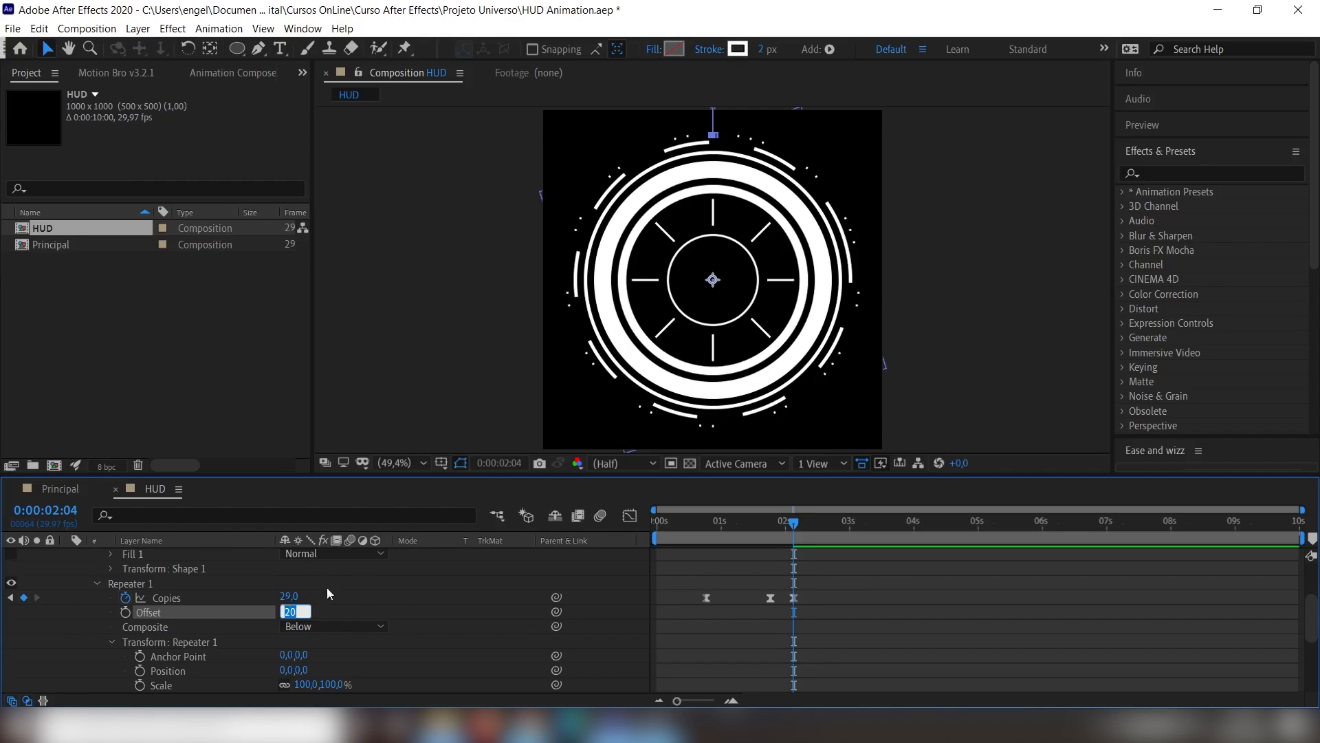
{"action": "left_click", "coordinate": [403, 566]}
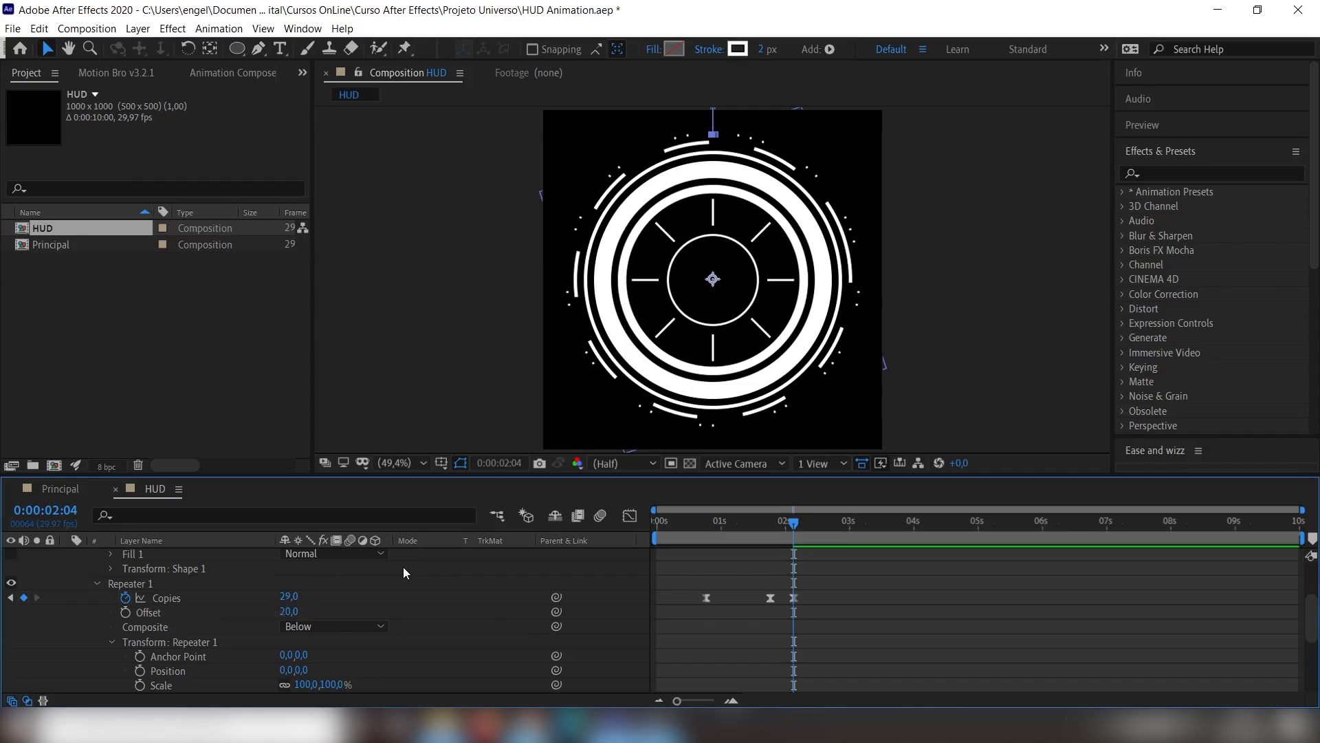
- Increase the Linhas 2 Repeater's Copies to 39 to complete the ring of dots
{"action": "left_click", "coordinate": [288, 596]}
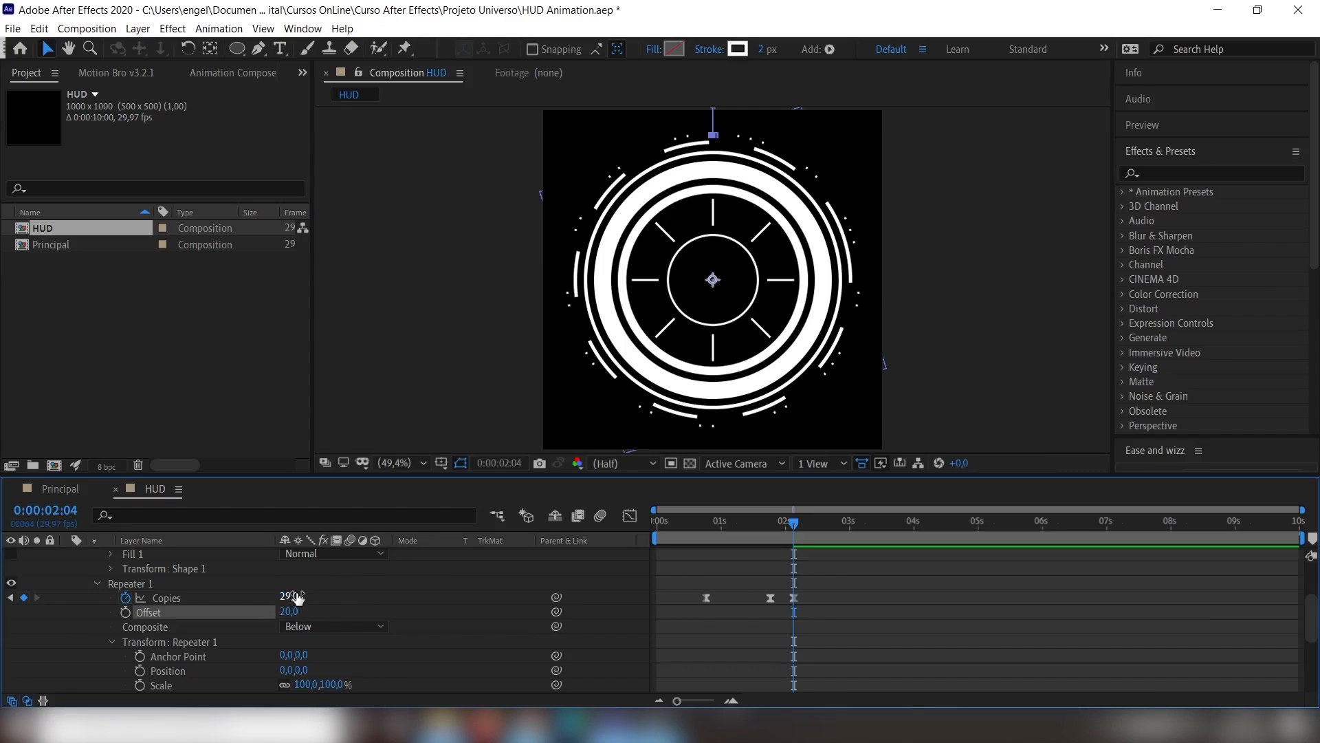
{"action": "key", "text": "Down"}
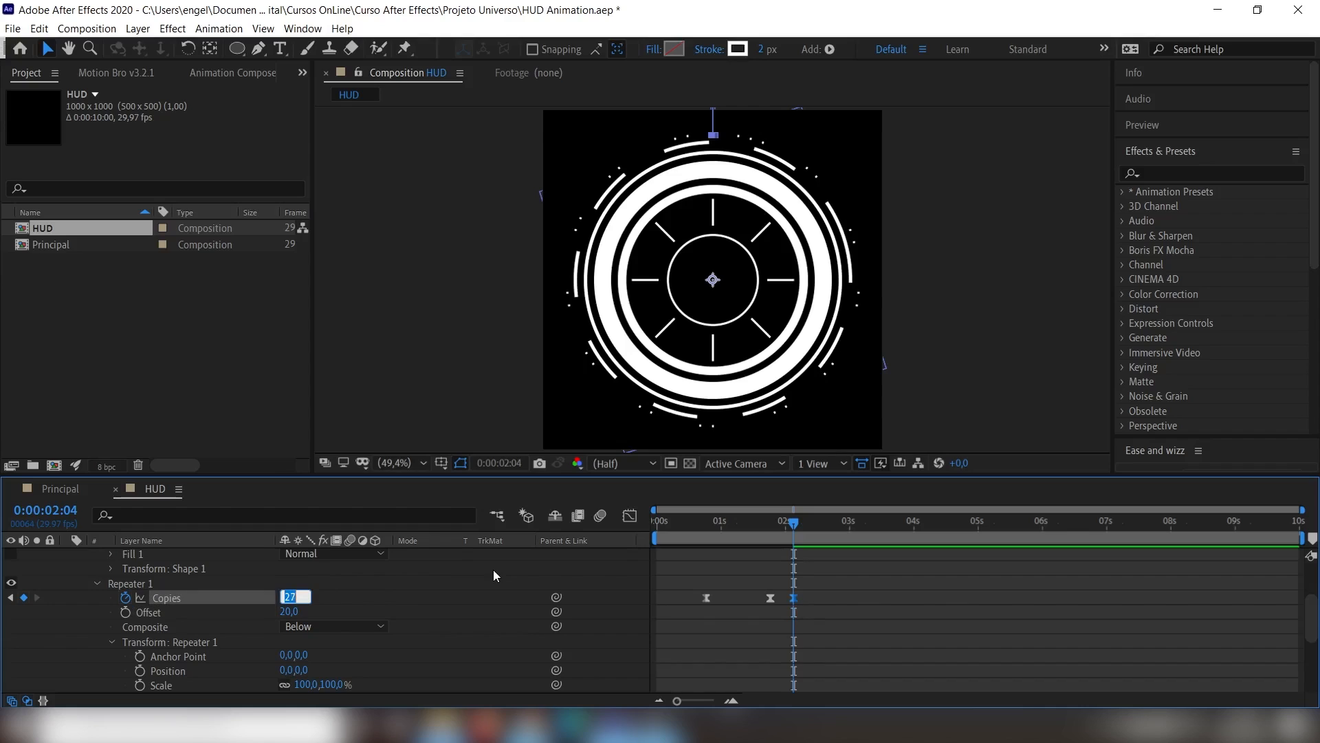
{"action": "key", "text": "Up"}
{"action": "key", "text": "Up"}
{"action": "key", "text": "Up"}
{"action": "key", "text": "Up"}
{"action": "key", "text": "Up"}
{"action": "key", "text": "Up"}
{"action": "key", "text": "Up"}
{"action": "key", "text": "Up"}
{"action": "key", "text": "Up"}
{"action": "key", "text": "Up"}
{"action": "key", "text": "Up"}
{"action": "left_click", "coordinate": [328, 605]}
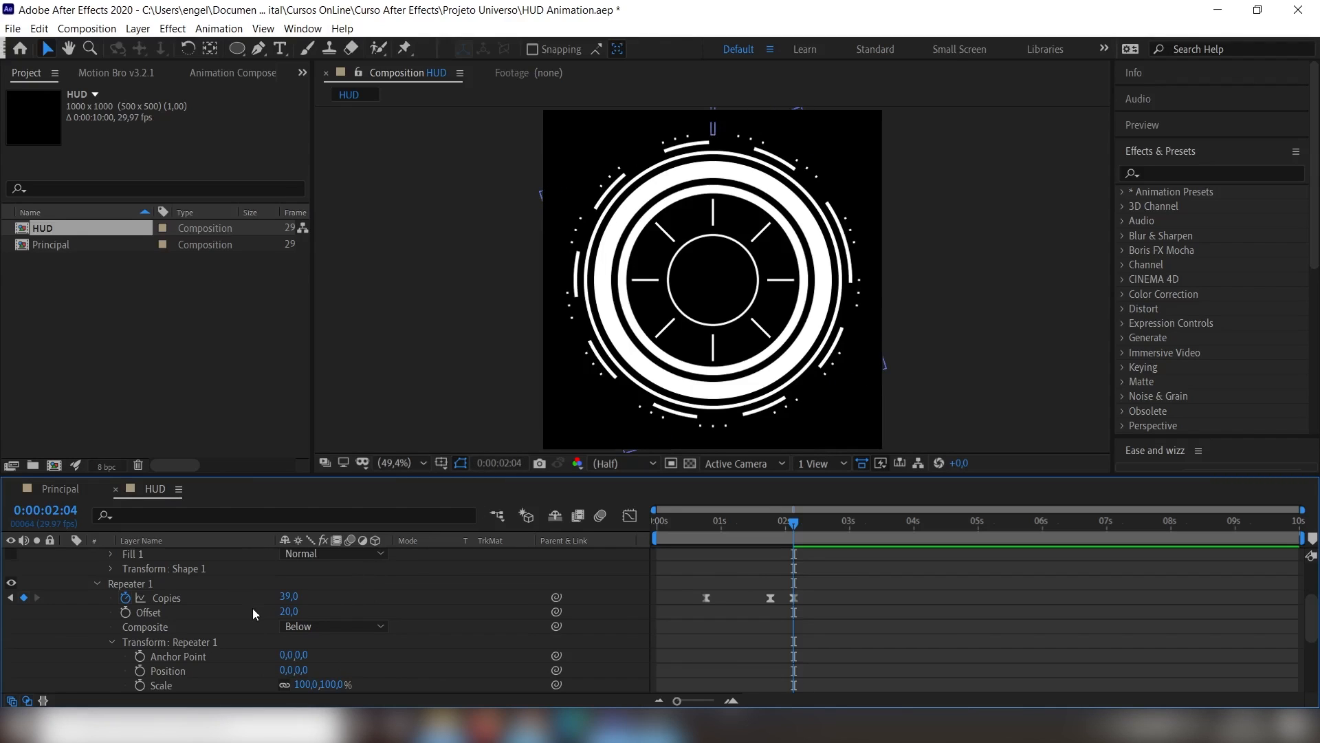
- Duplicate the Linhas layer and rename the copy Matte Linhas
{"action": "scroll", "coordinate": [243, 615], "scroll_direction": "up", "scroll_amount": 3}
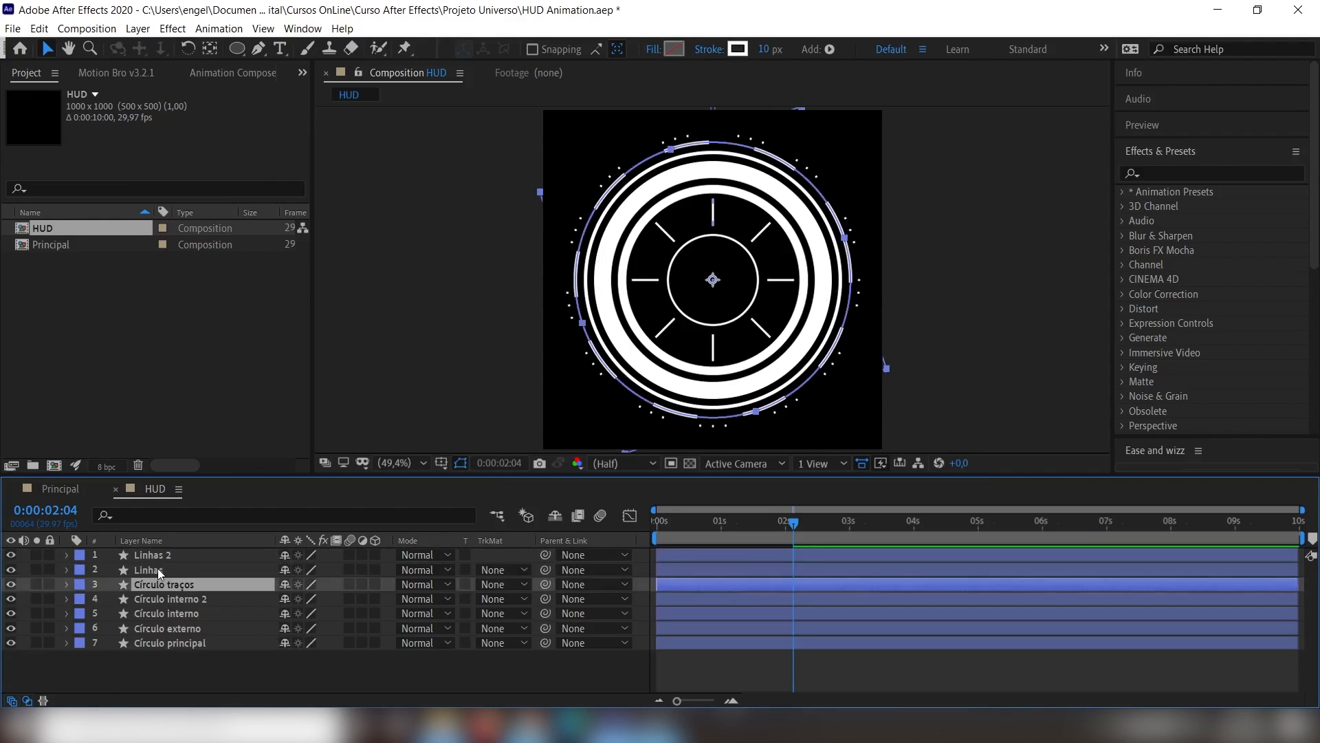
{"action": "left_click", "coordinate": [158, 568]}
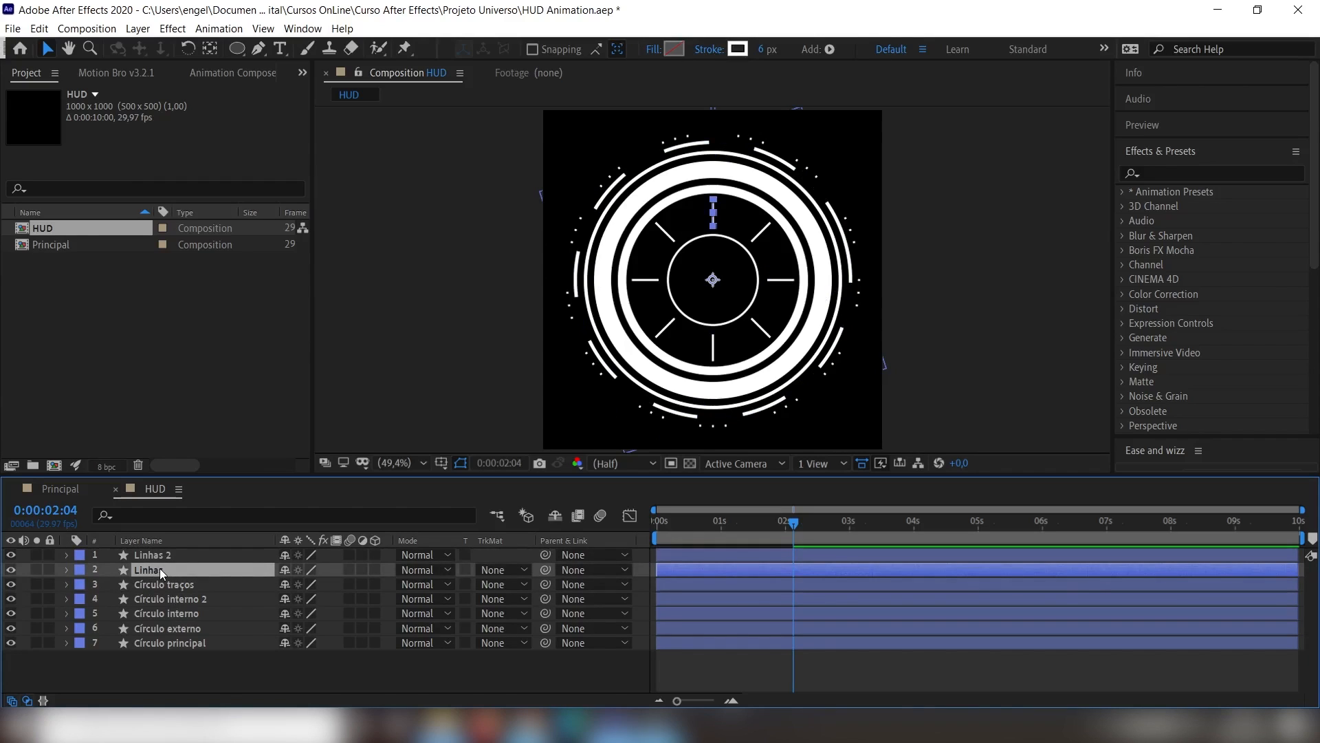
{"action": "key", "text": "ctrl+d"}
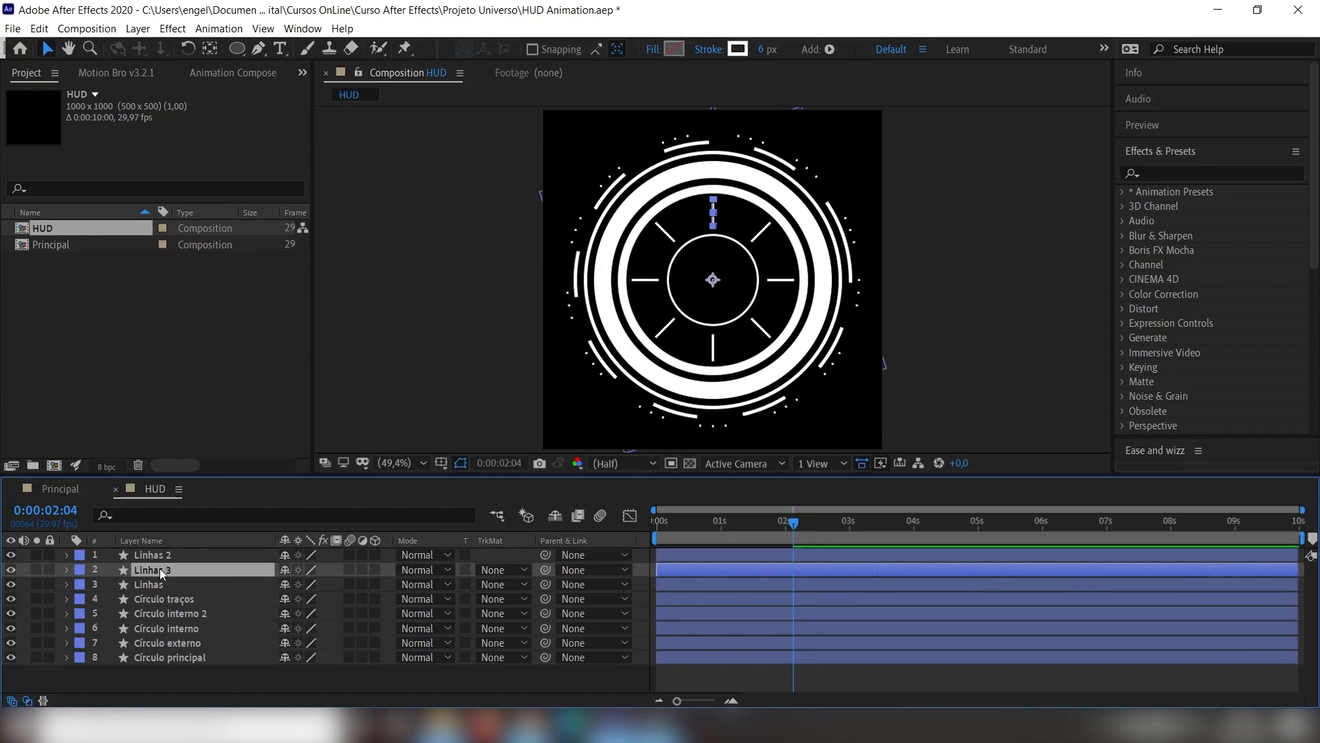
{"action": "key", "text": "Return"}
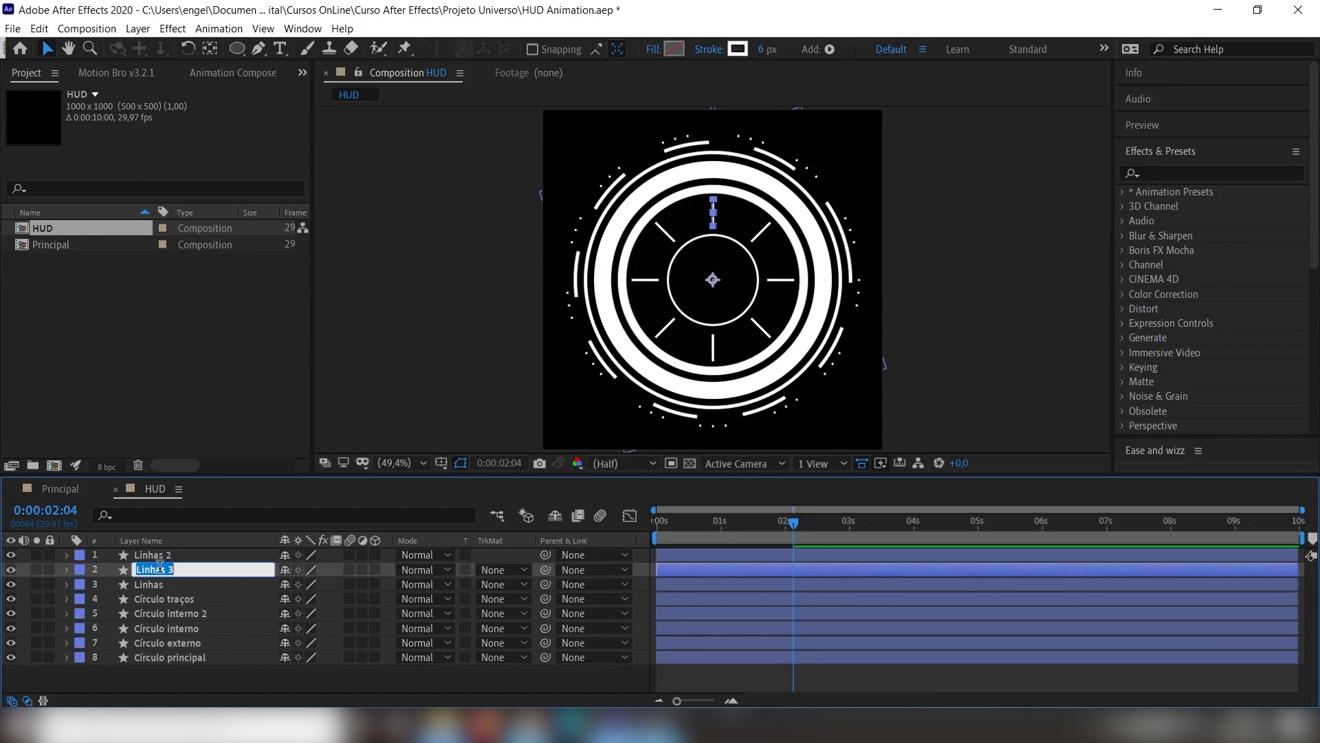
{"action": "key", "text": "Right"}
{"action": "key", "text": "BackSpace"}
{"action": "key", "text": "BackSpace"}
{"action": "type", "text": "Matte"}
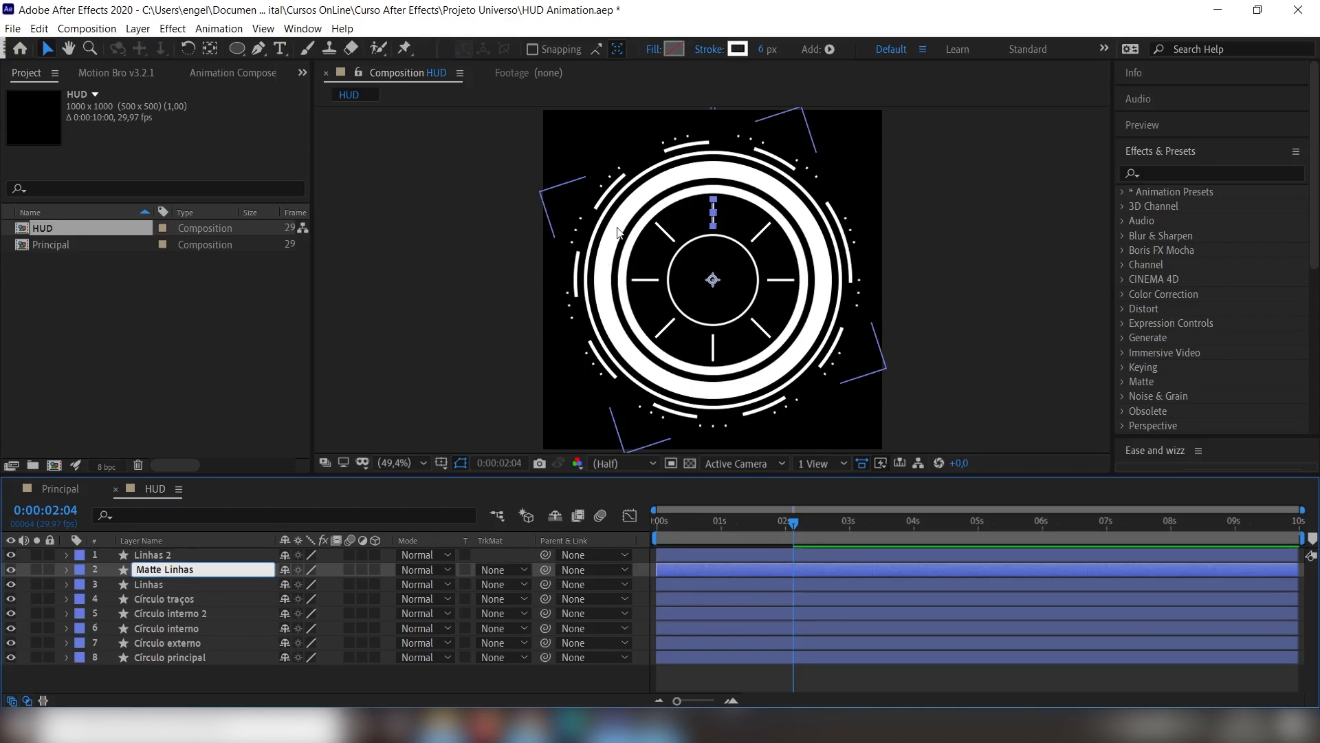
{"action": "left_click", "coordinate": [110, 571]}
- Move Matte Linhas directly above the Círculo principal layer and scale its Shape 1 to 147% so the lines cross the thick ring
{"action": "left_click_drag", "start_coordinate": [158, 568], "coordinate": [154, 649]}
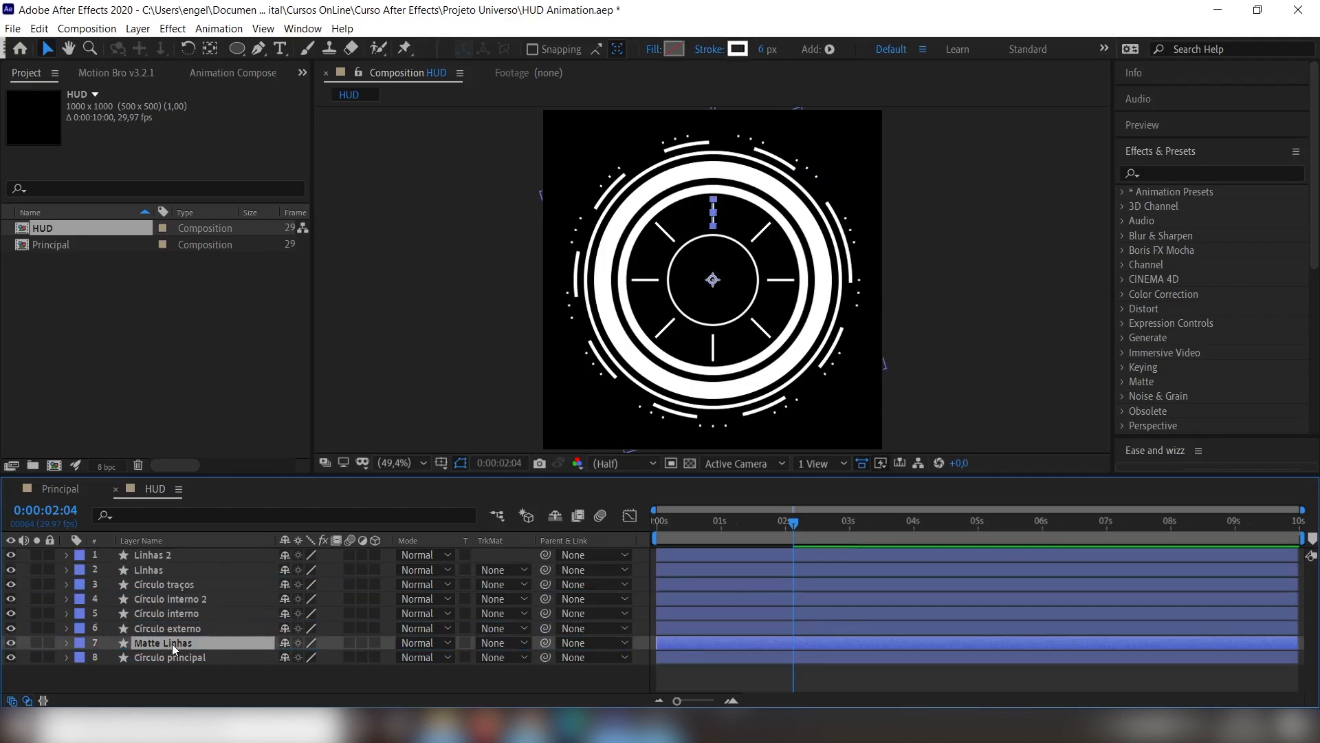
{"action": "left_click", "coordinate": [67, 643]}
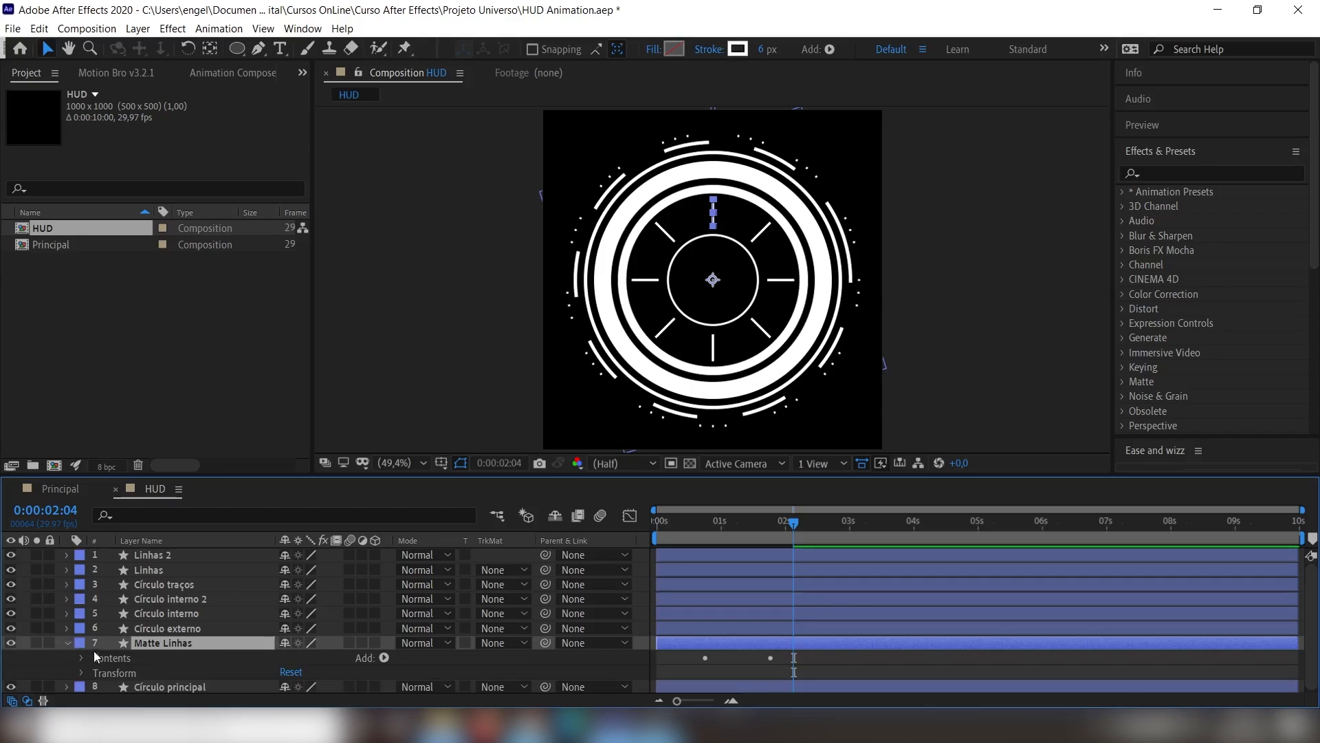
{"action": "left_click", "coordinate": [80, 658]}
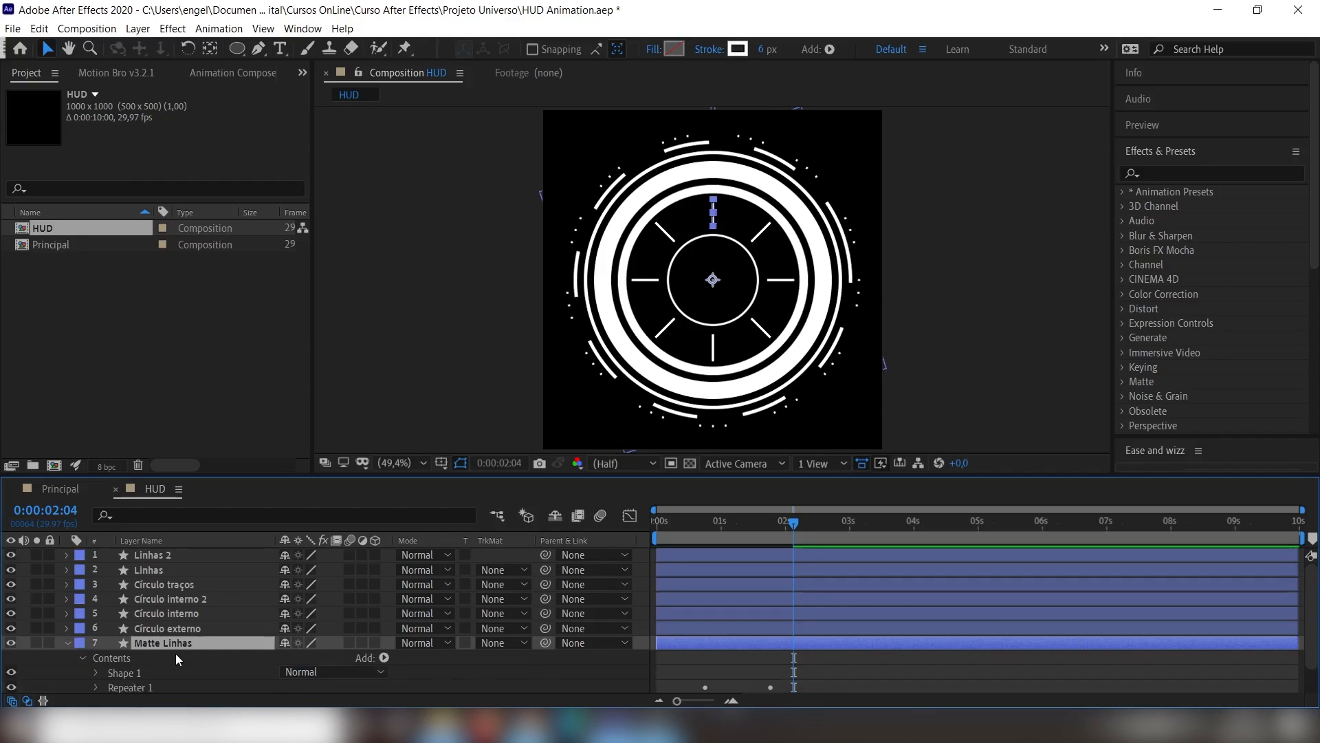
{"action": "scroll", "coordinate": [184, 650], "scroll_direction": "down", "scroll_amount": 1}
{"action": "left_click", "coordinate": [100, 642]}
{"action": "scroll", "coordinate": [110, 640], "scroll_direction": "down", "scroll_amount": 1}
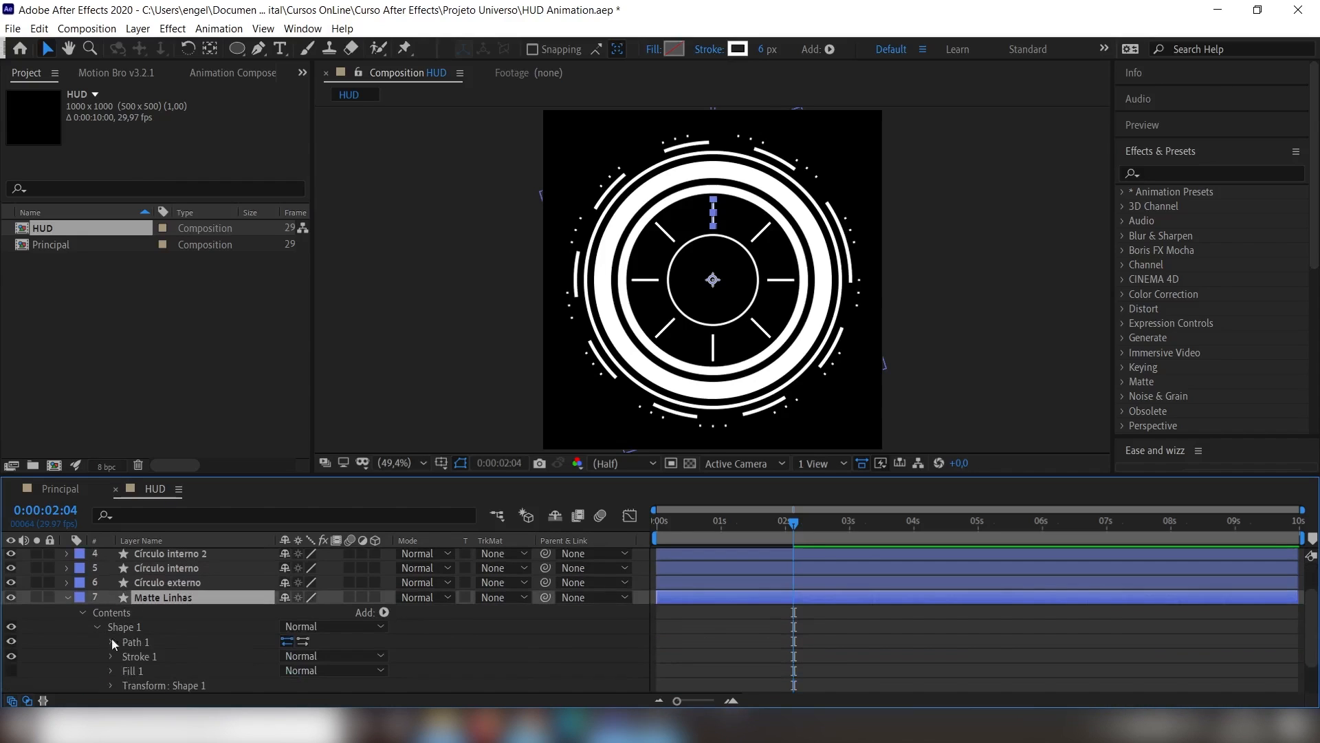
{"action": "scroll", "coordinate": [122, 640], "scroll_direction": "down", "scroll_amount": 2}
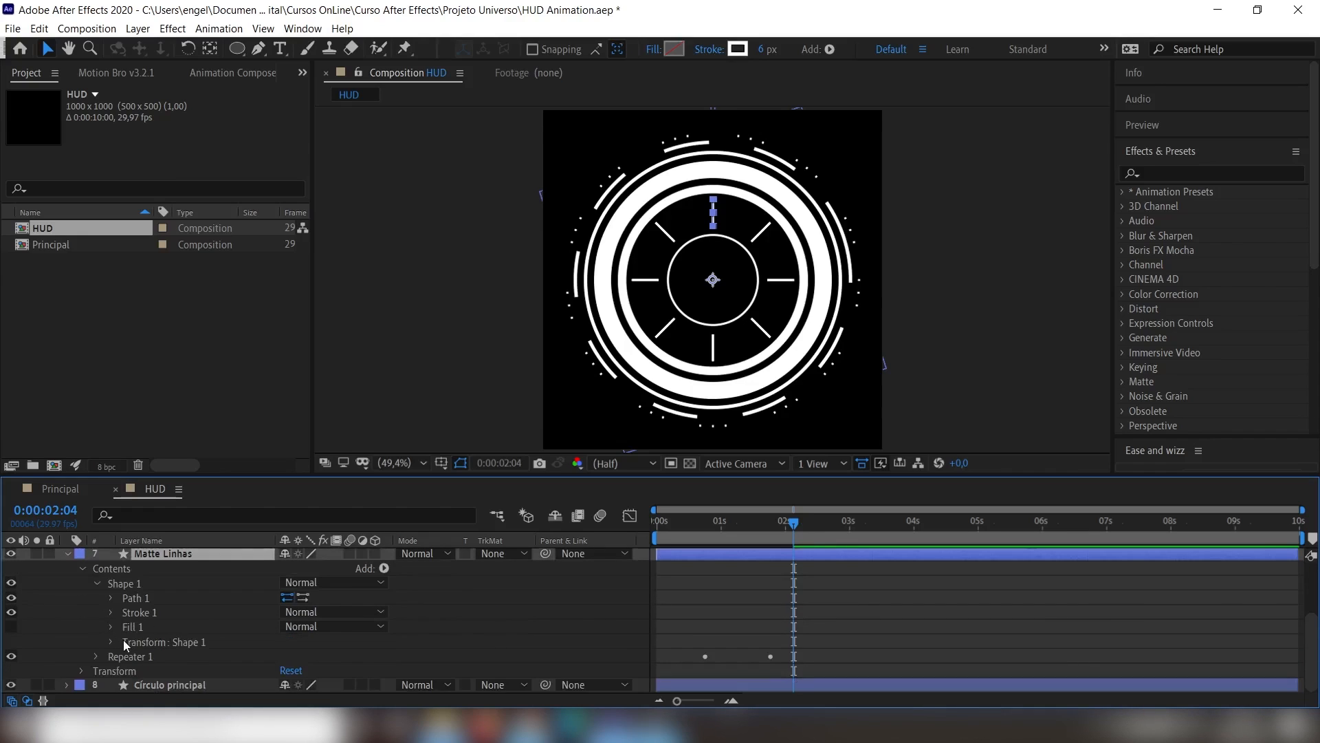
{"action": "left_click", "coordinate": [110, 643]}
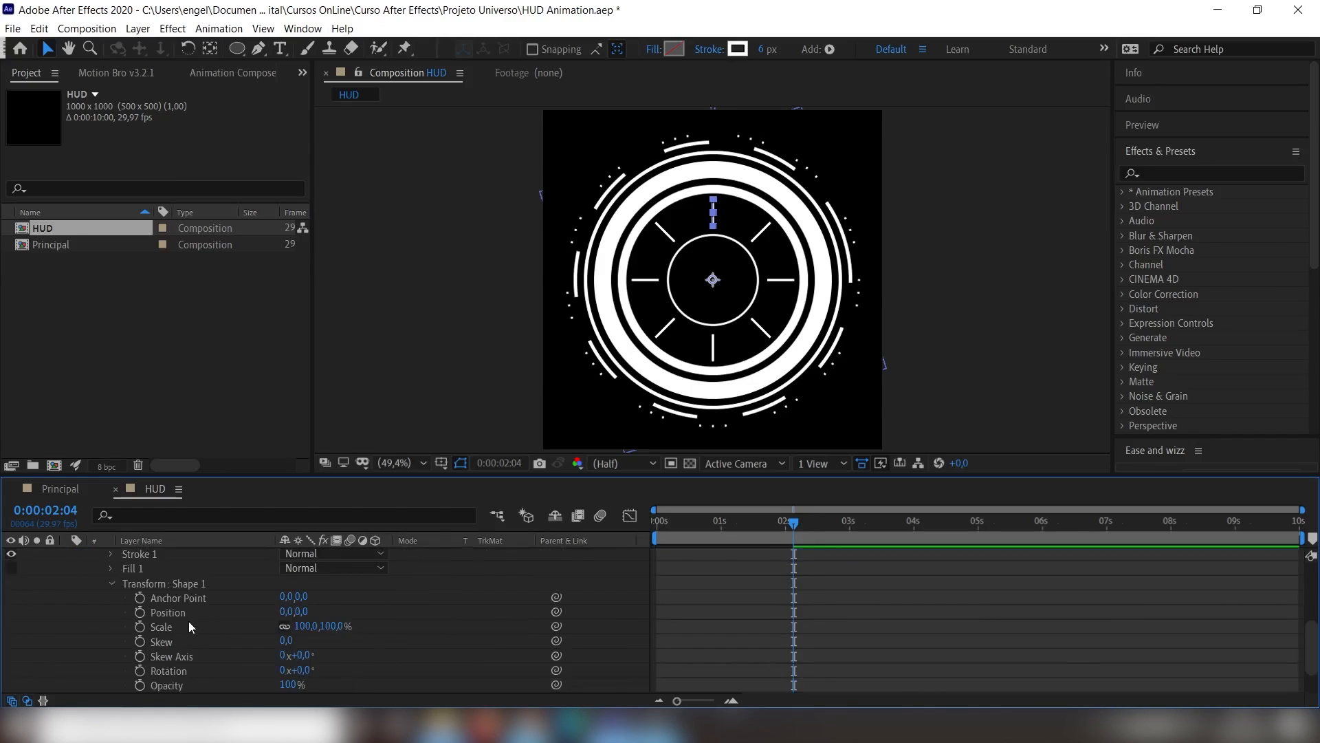
{"action": "scroll", "coordinate": [227, 621], "scroll_direction": "down", "scroll_amount": 3}
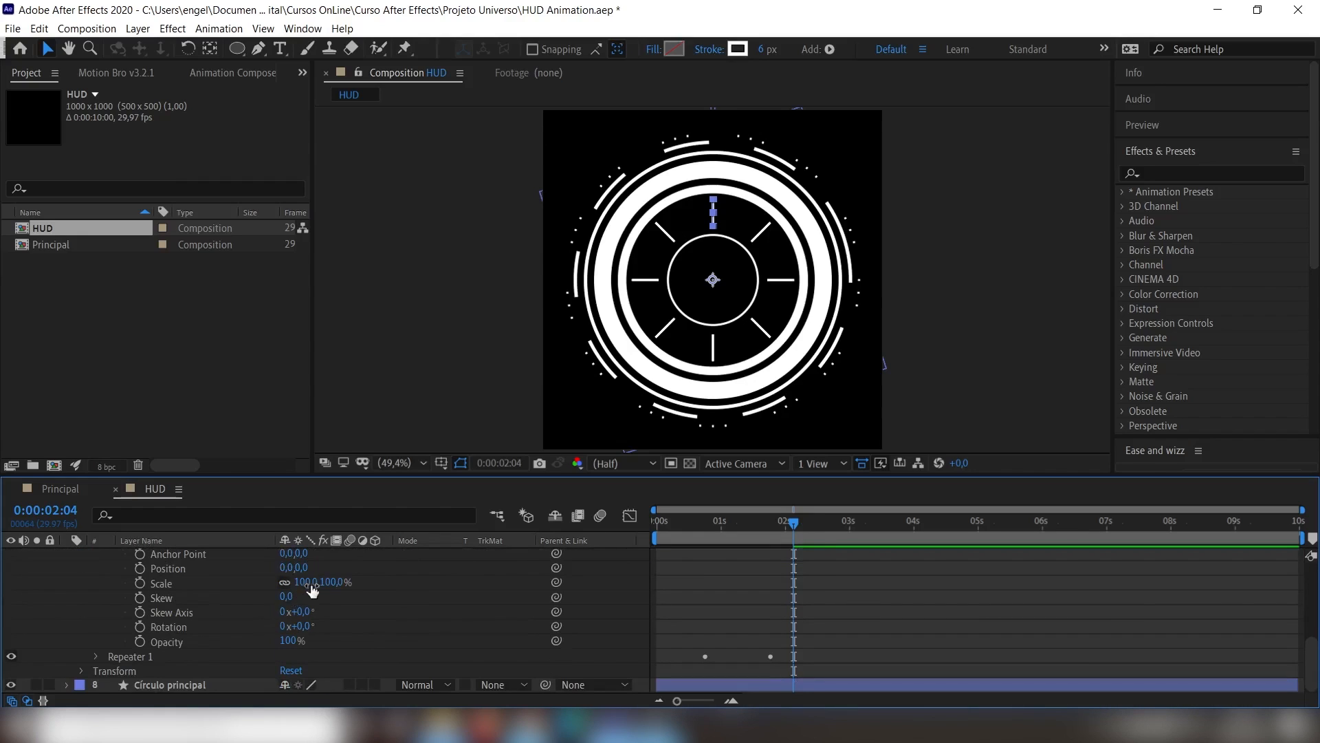
{"action": "left_click_drag", "start_coordinate": [307, 581], "coordinate": [346, 576]}
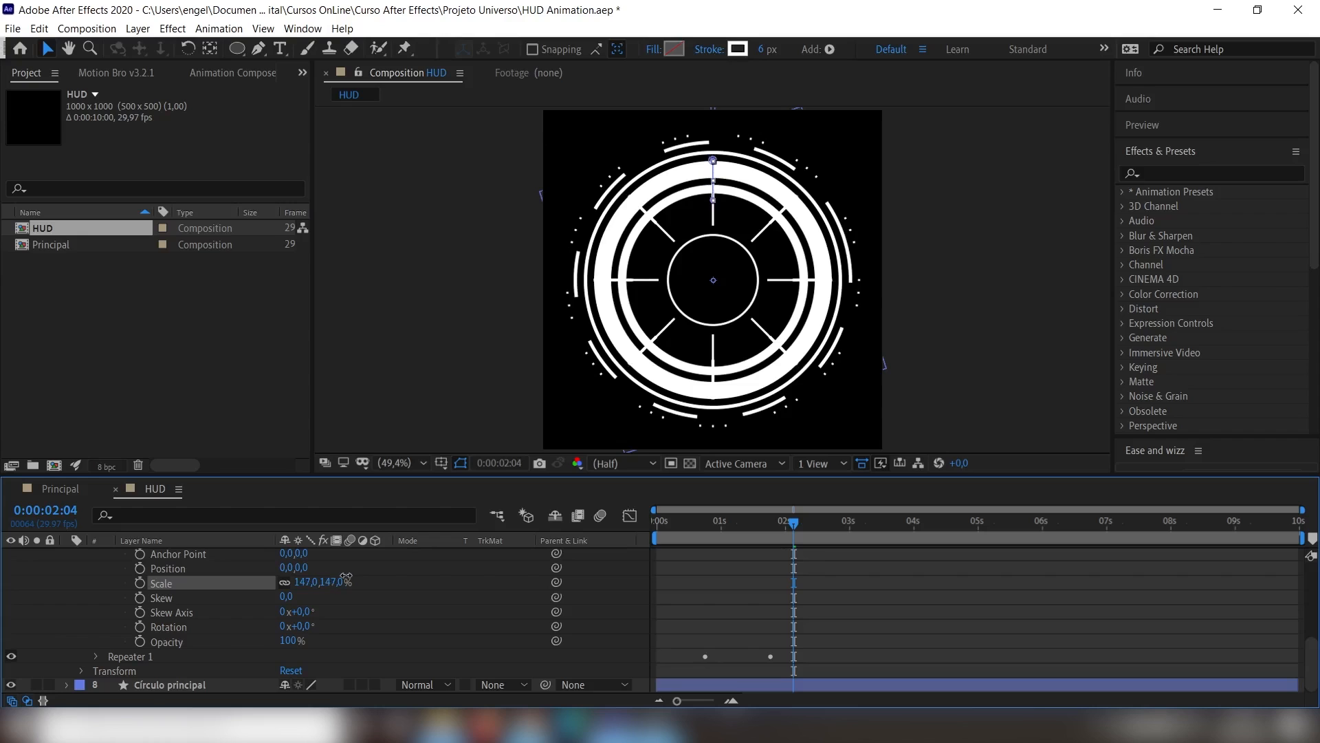
- Change the stroke color of the Matte Linhas lines to black (000000)
{"action": "left_click", "coordinate": [738, 49]}
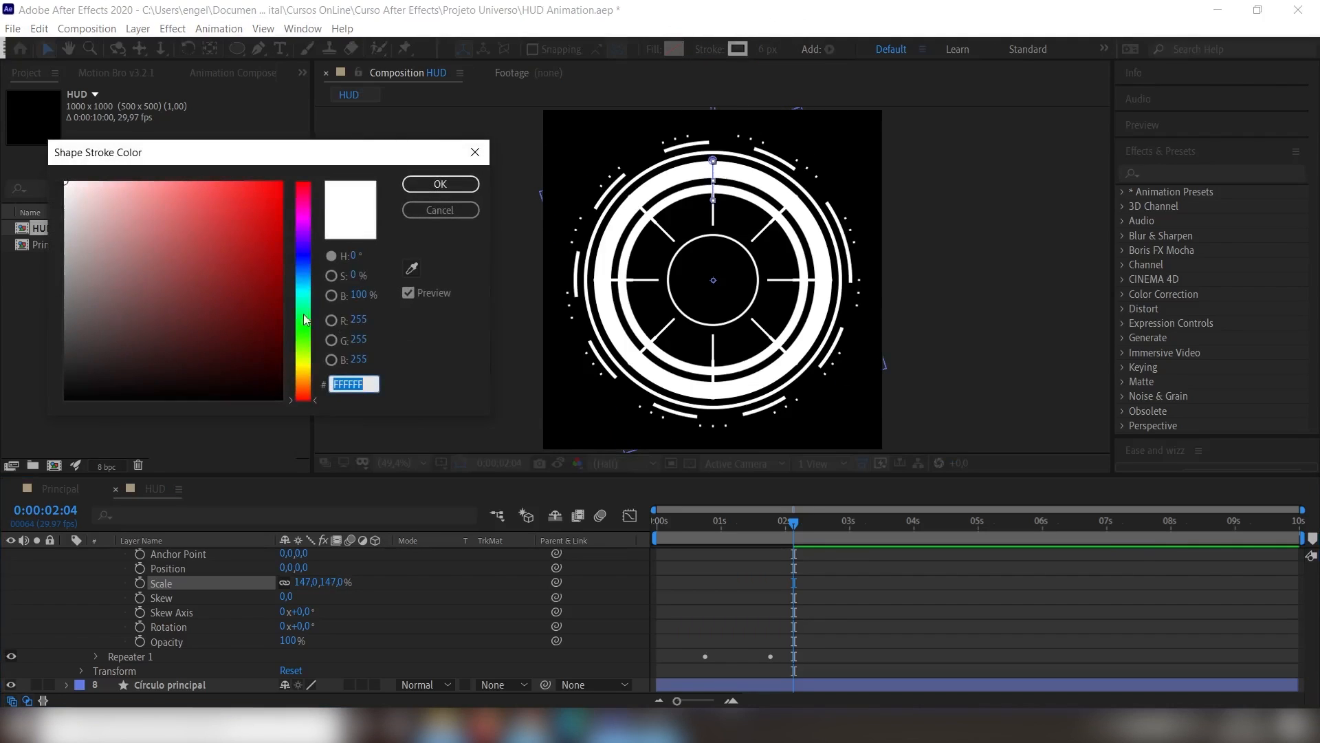
{"action": "type", "text": "000000"}
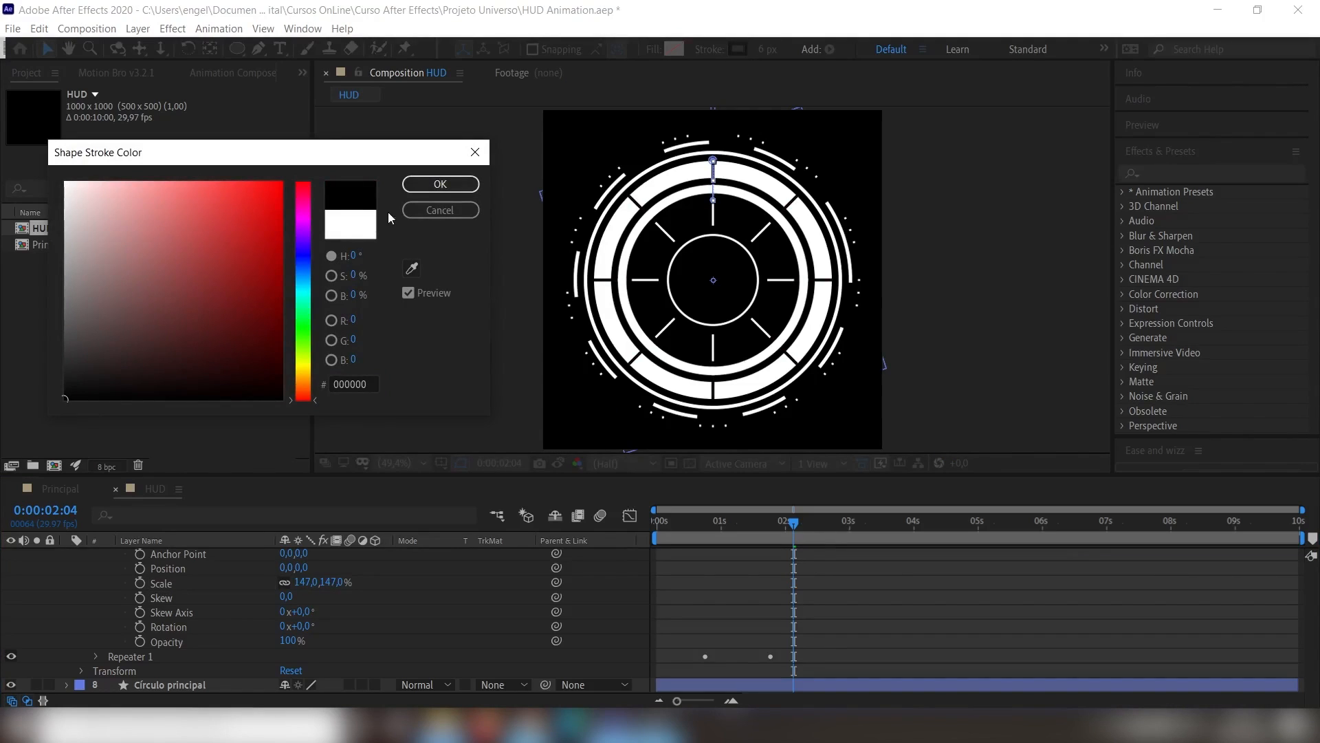
{"action": "left_click", "coordinate": [465, 184]}
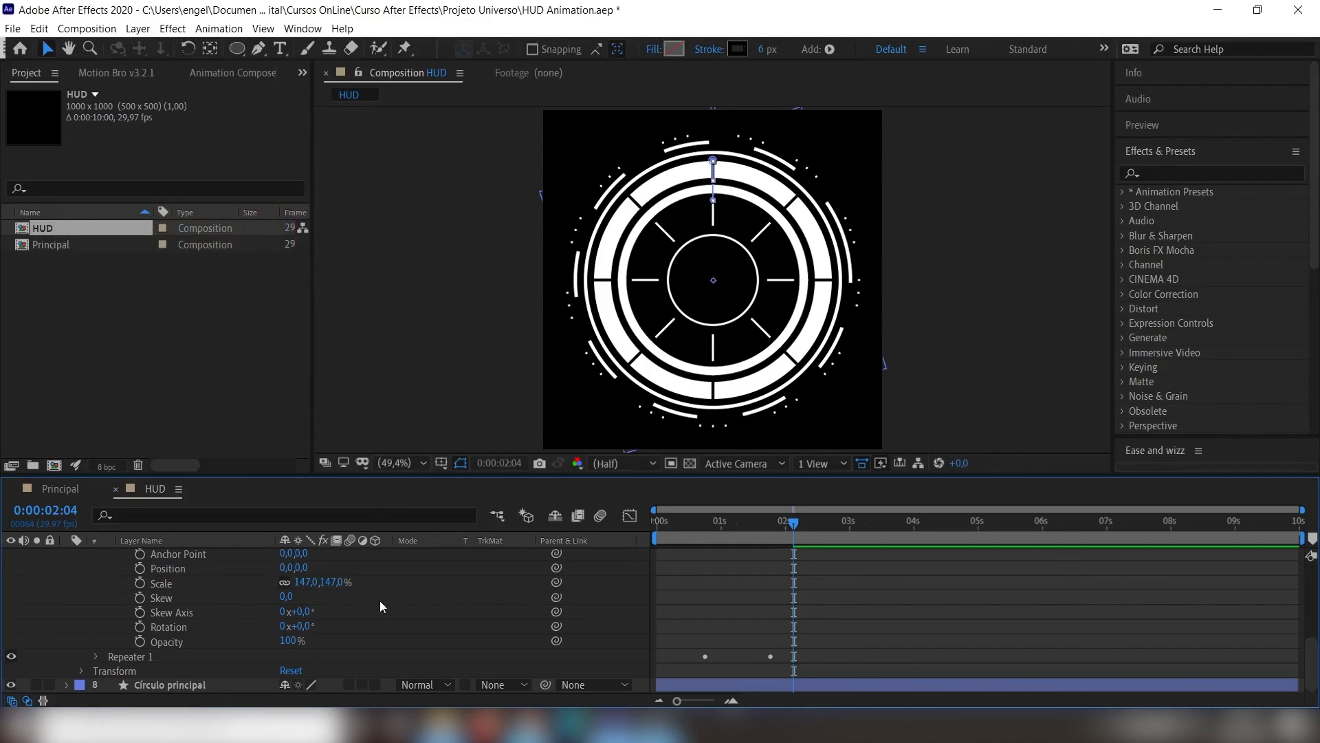
- Add Trim Paths to Shape 1 of the Matte Linhas layer and set its End to 27%
{"action": "scroll", "coordinate": [373, 625], "scroll_direction": "up", "scroll_amount": 3}
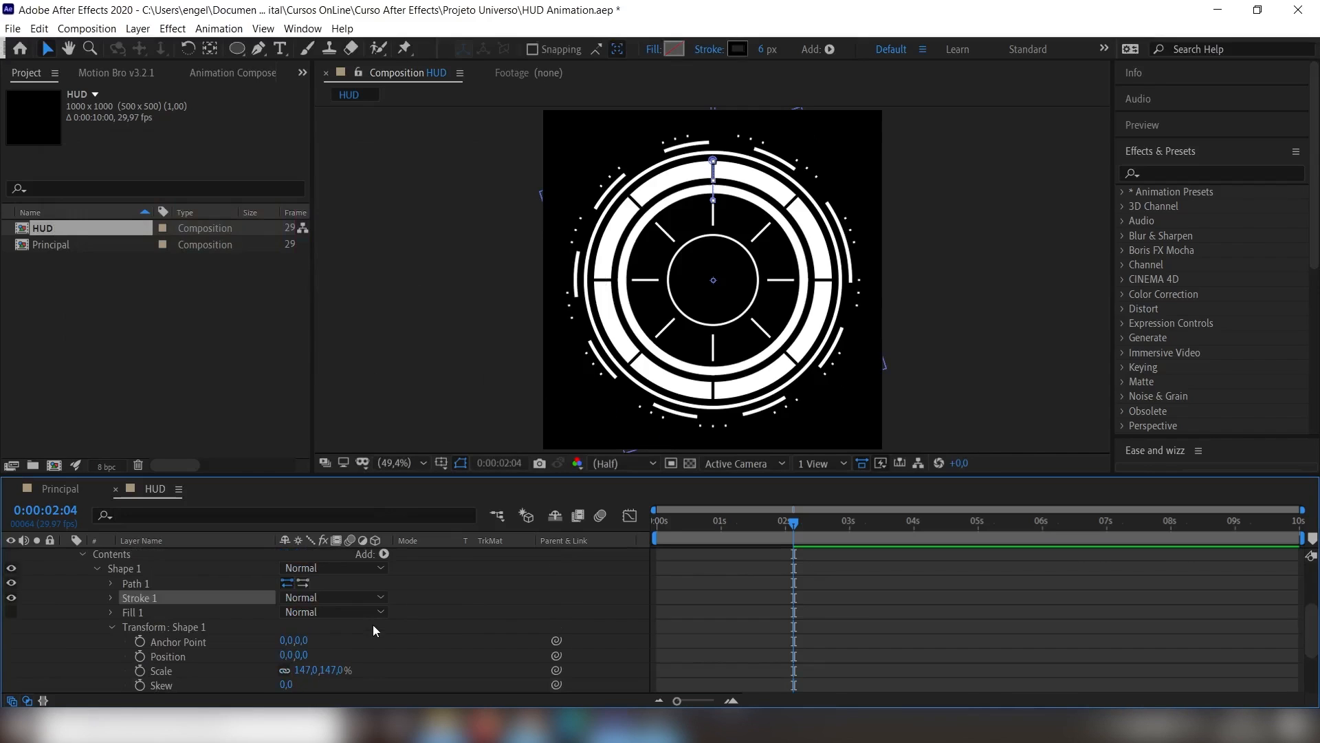
{"action": "left_click", "coordinate": [96, 568]}
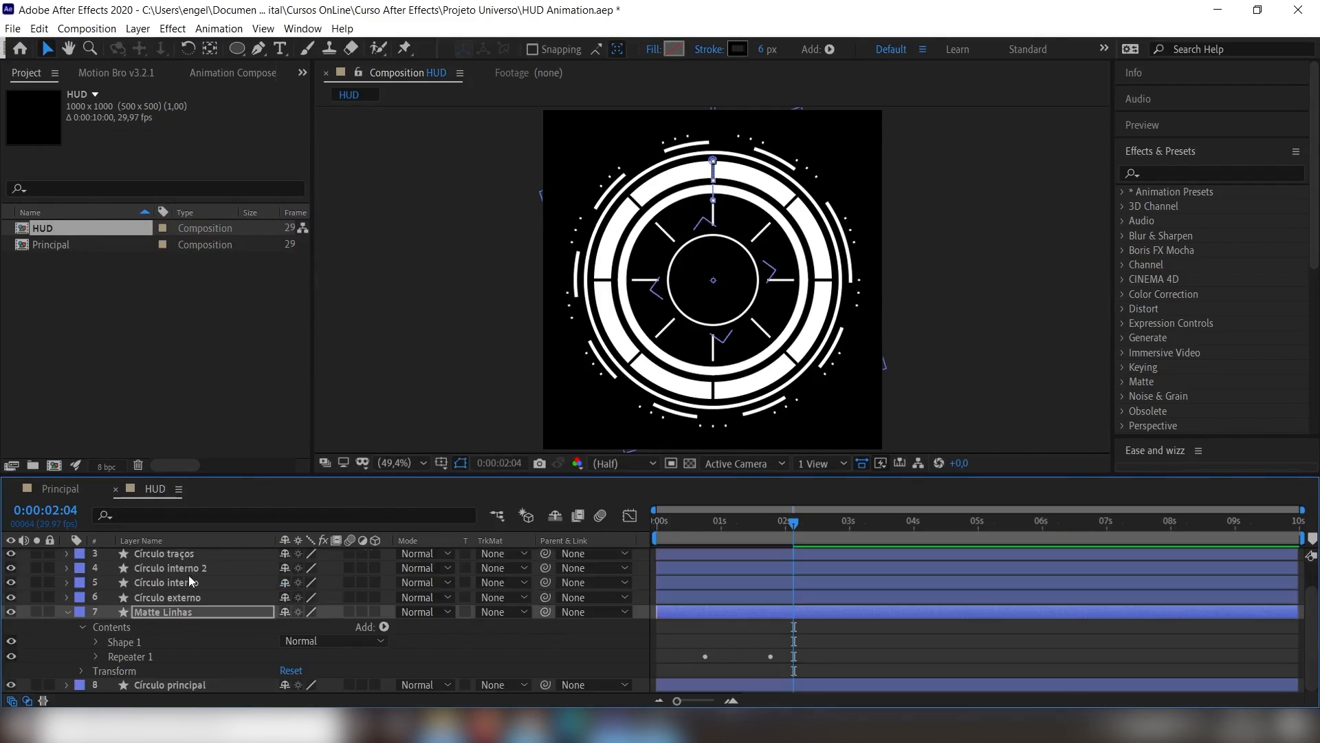
{"action": "left_click", "coordinate": [385, 627]}
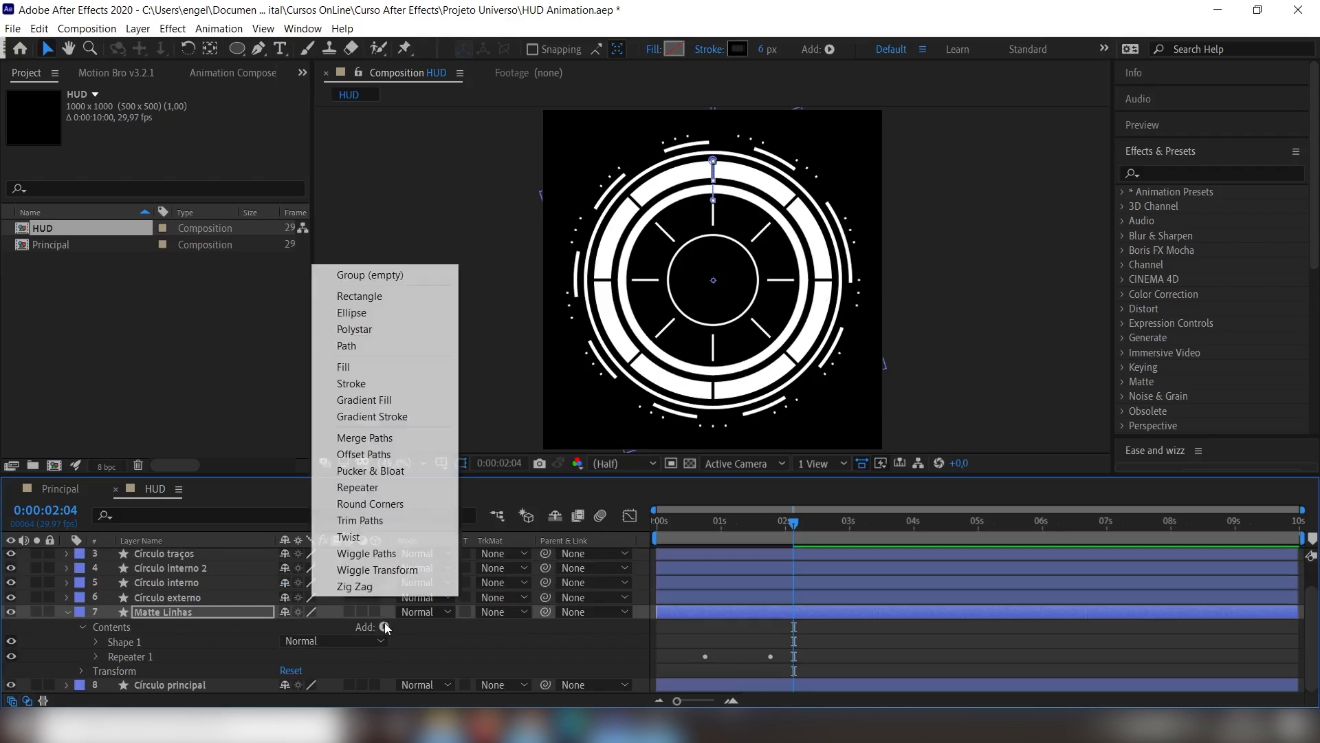
{"action": "left_click", "coordinate": [377, 527]}
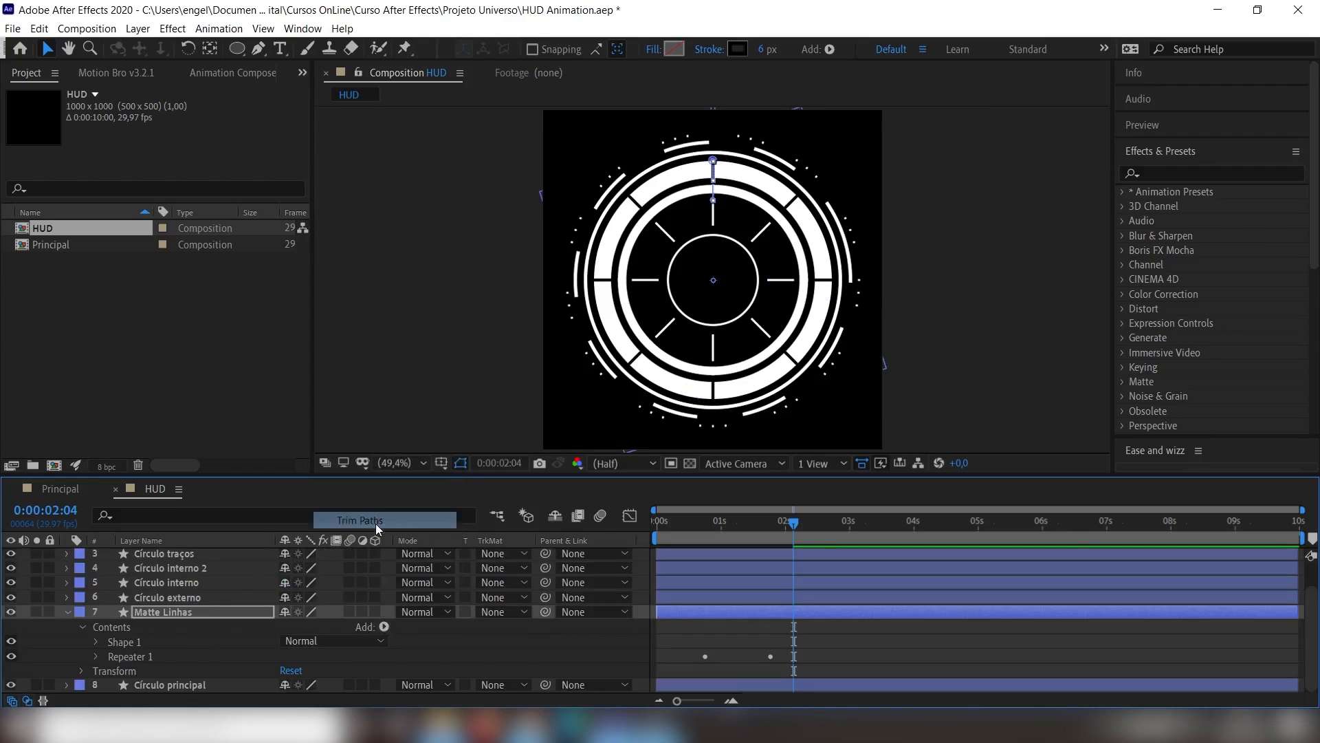
{"action": "scroll", "coordinate": [216, 642], "scroll_direction": "down", "scroll_amount": 2}
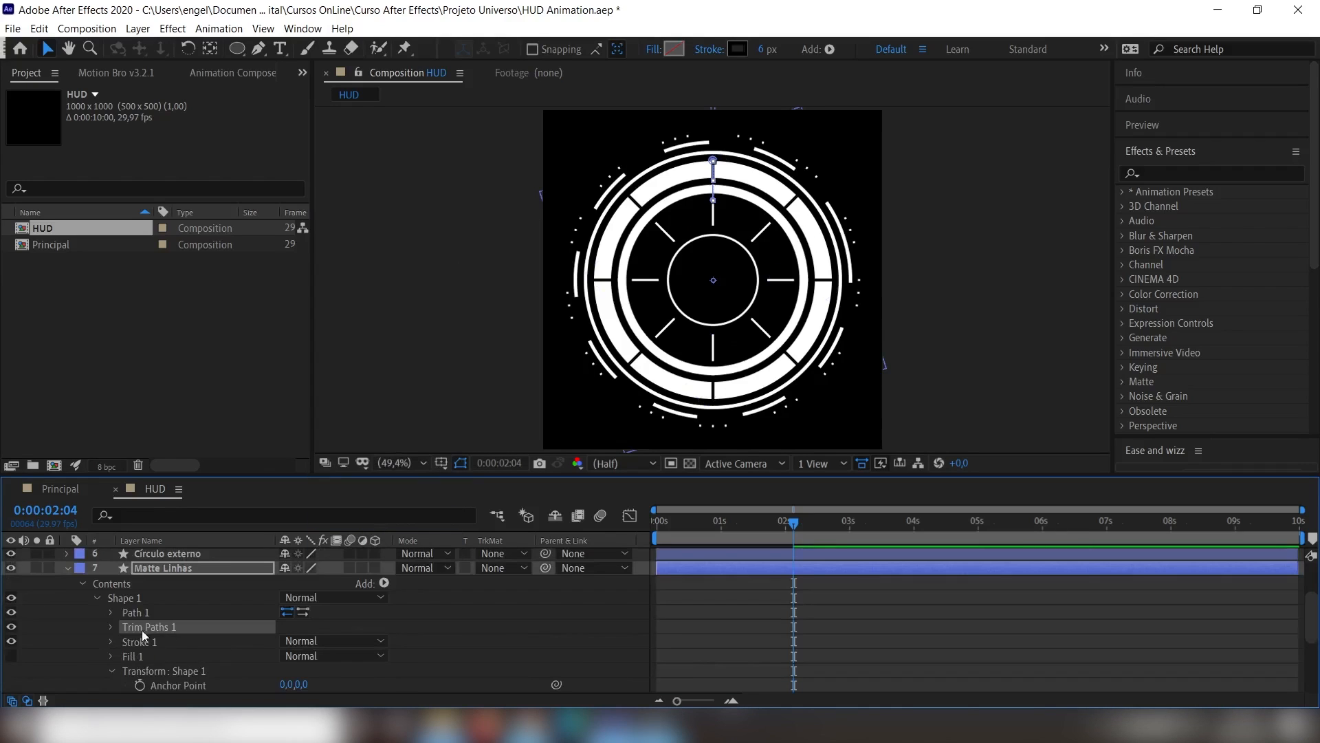
{"action": "left_click", "coordinate": [110, 628]}
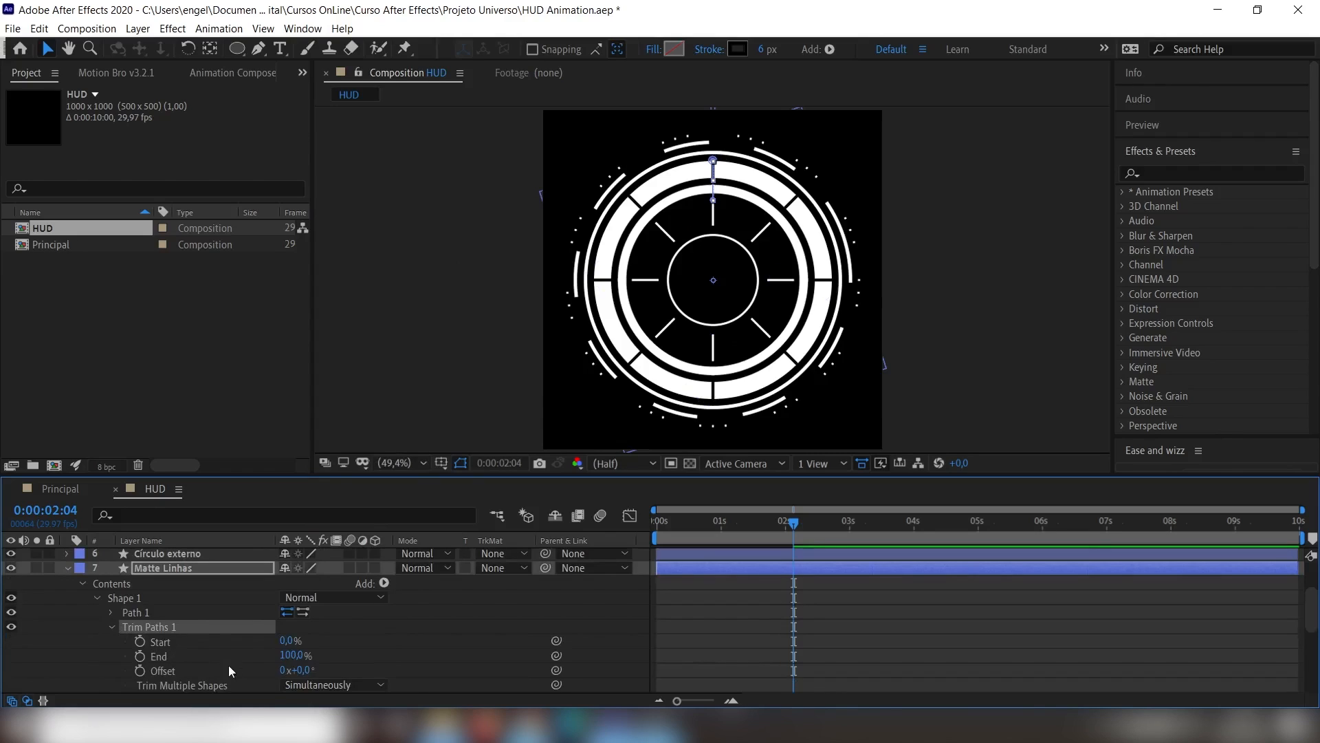
{"action": "left_click_drag", "start_coordinate": [294, 659], "coordinate": [232, 651]}
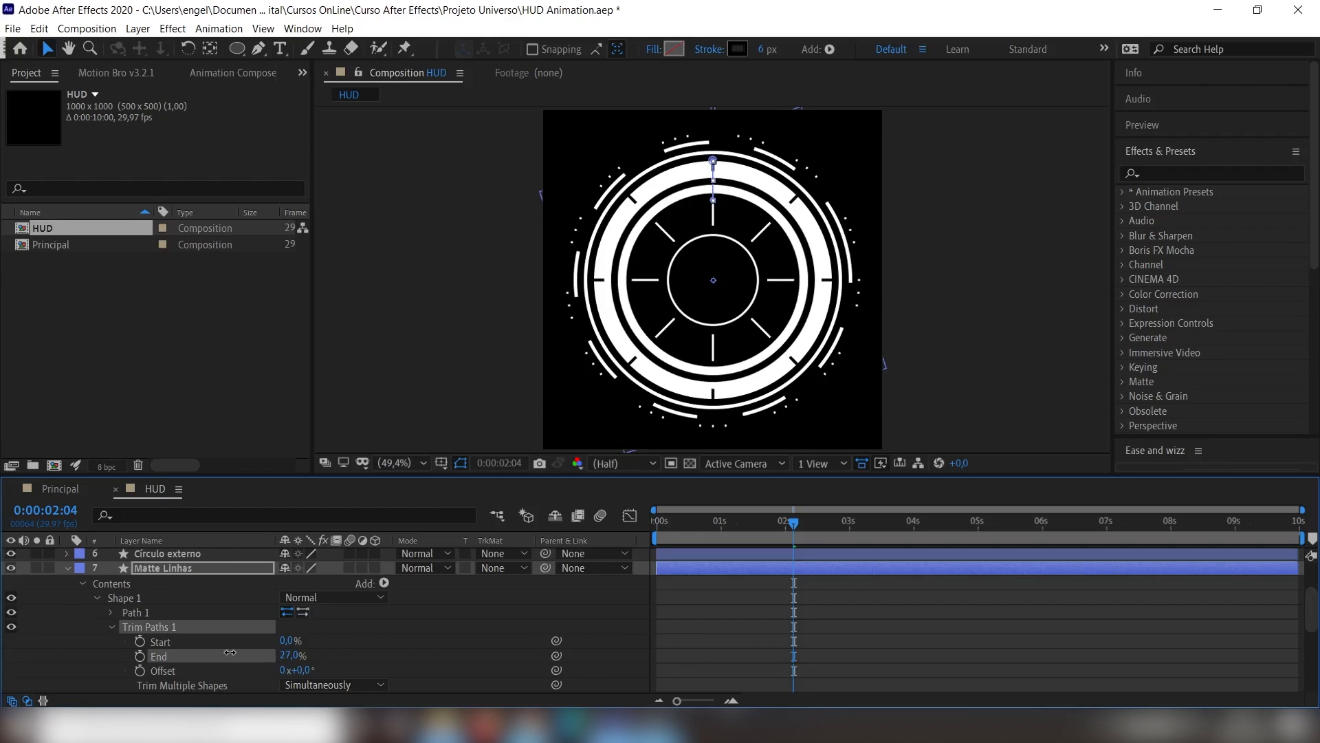
{"action": "left_click", "coordinate": [84, 583]}
{"action": "left_click", "coordinate": [68, 641]}
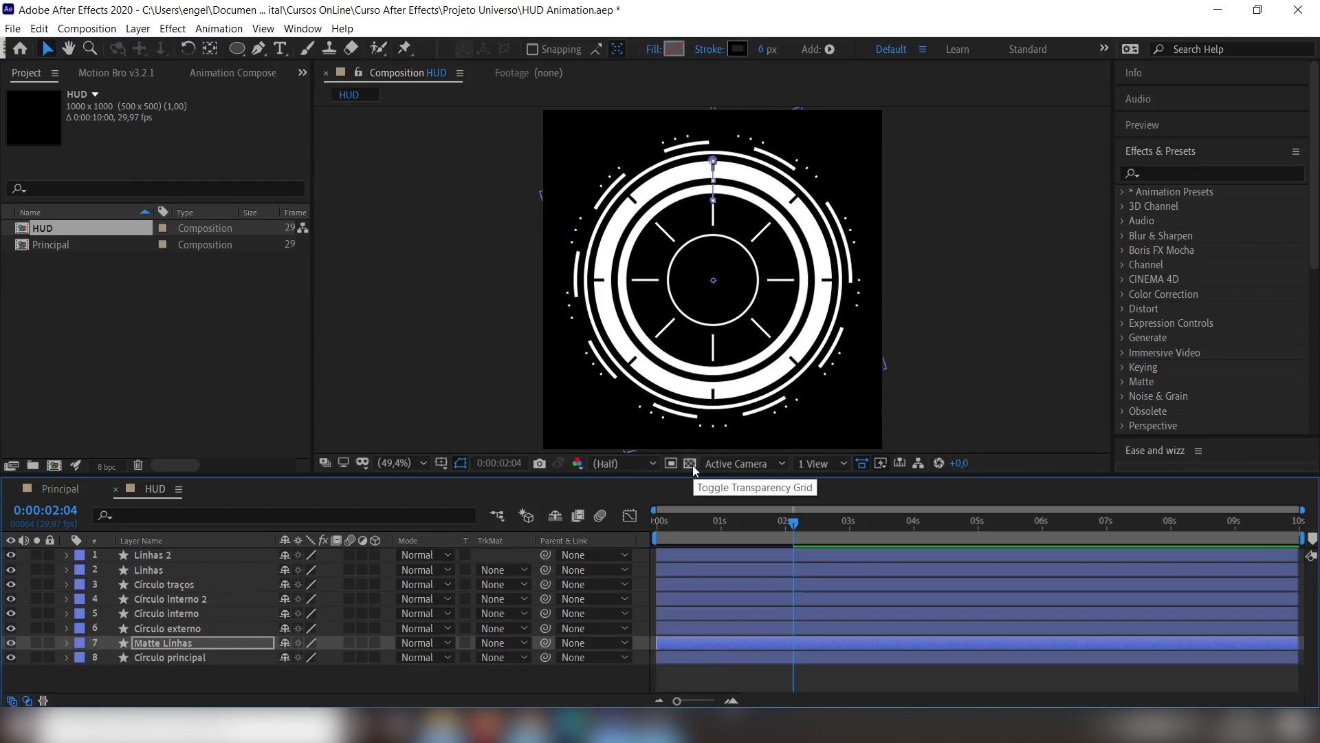
- Check the black Matte Linhas lines against the transparency grid, and restore the black background
{"action": "key", "text": "ctrl"}
{"action": "key", "text": "ctrl"}
{"action": "key", "text": "ctrl"}
{"action": "key", "text": "ctrl"}
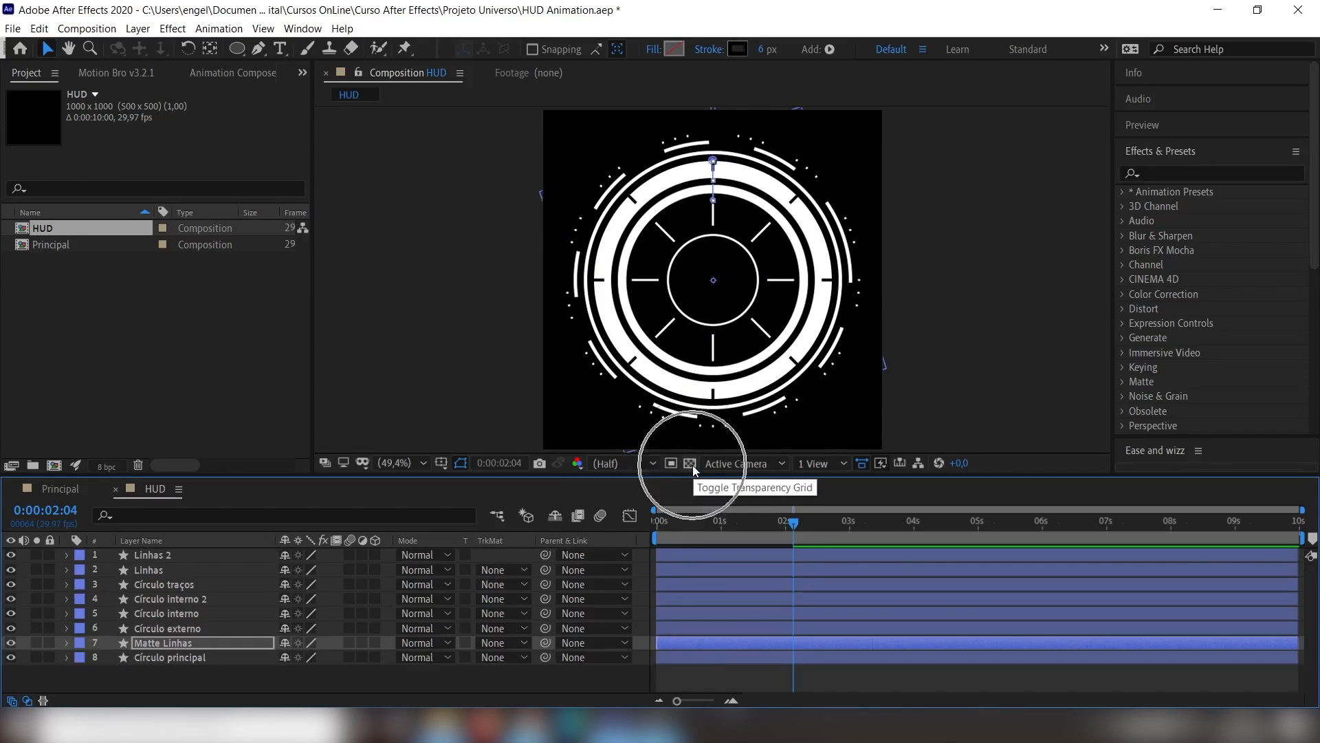
{"action": "left_click", "coordinate": [691, 464]}
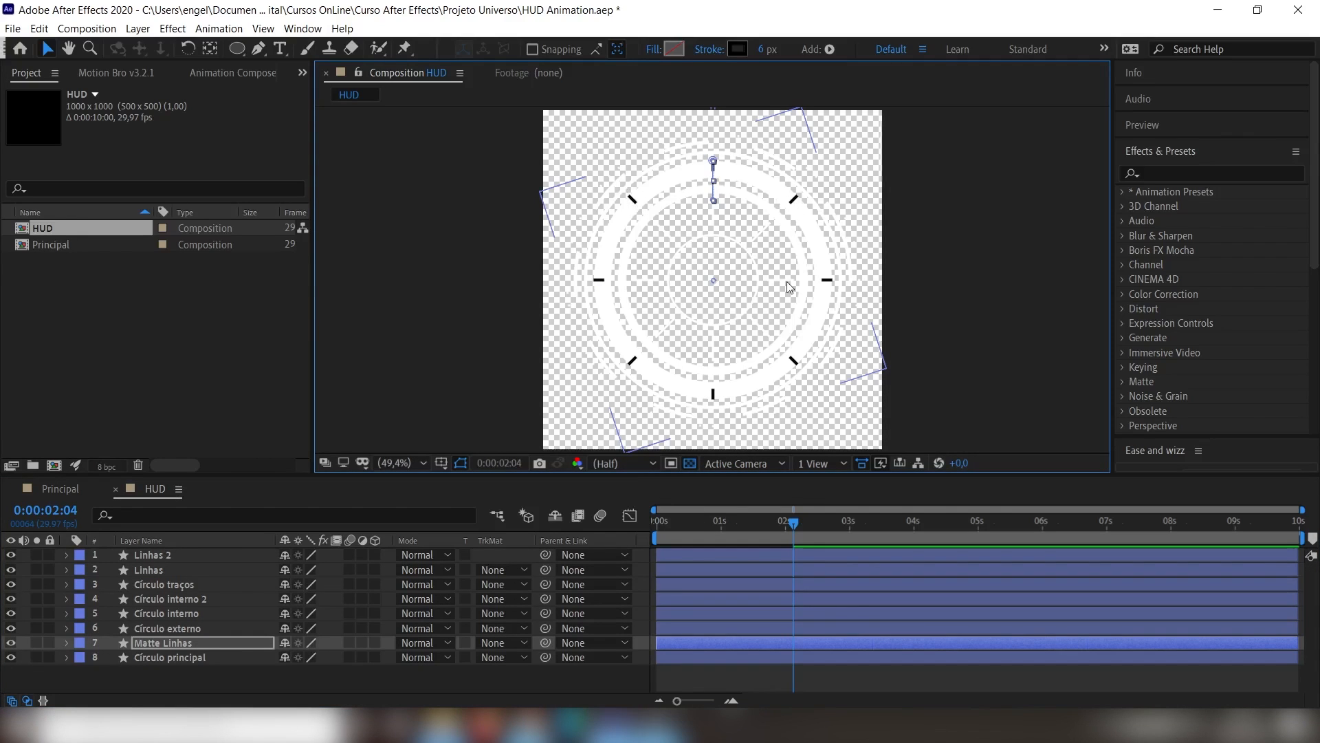
{"action": "left_click", "coordinate": [676, 463]}
{"action": "left_click", "coordinate": [691, 463]}
- Select the Círculo principal layer, and hide and restore the Transfer Controls pane that holds the TrkMat column
{"action": "left_click", "coordinate": [196, 659]}
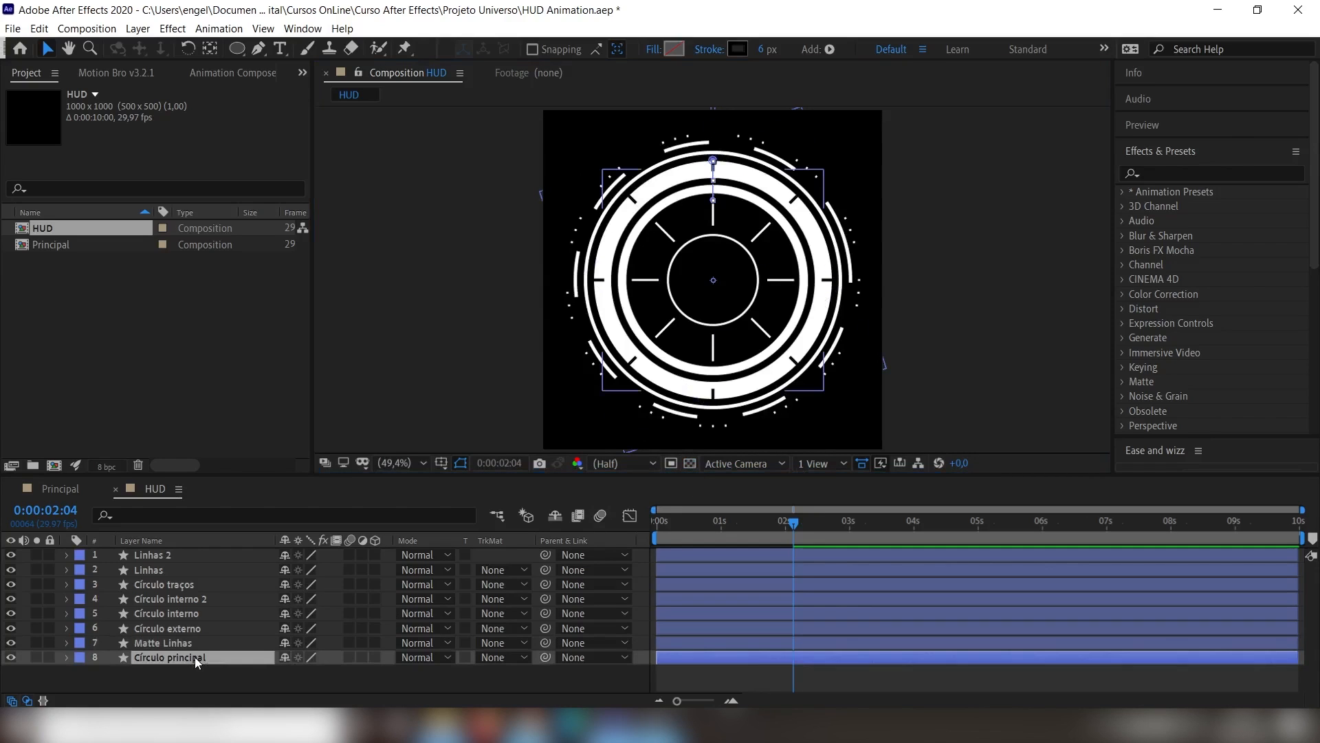
{"action": "key", "text": "ctrl"}
{"action": "key", "text": "ctrl"}
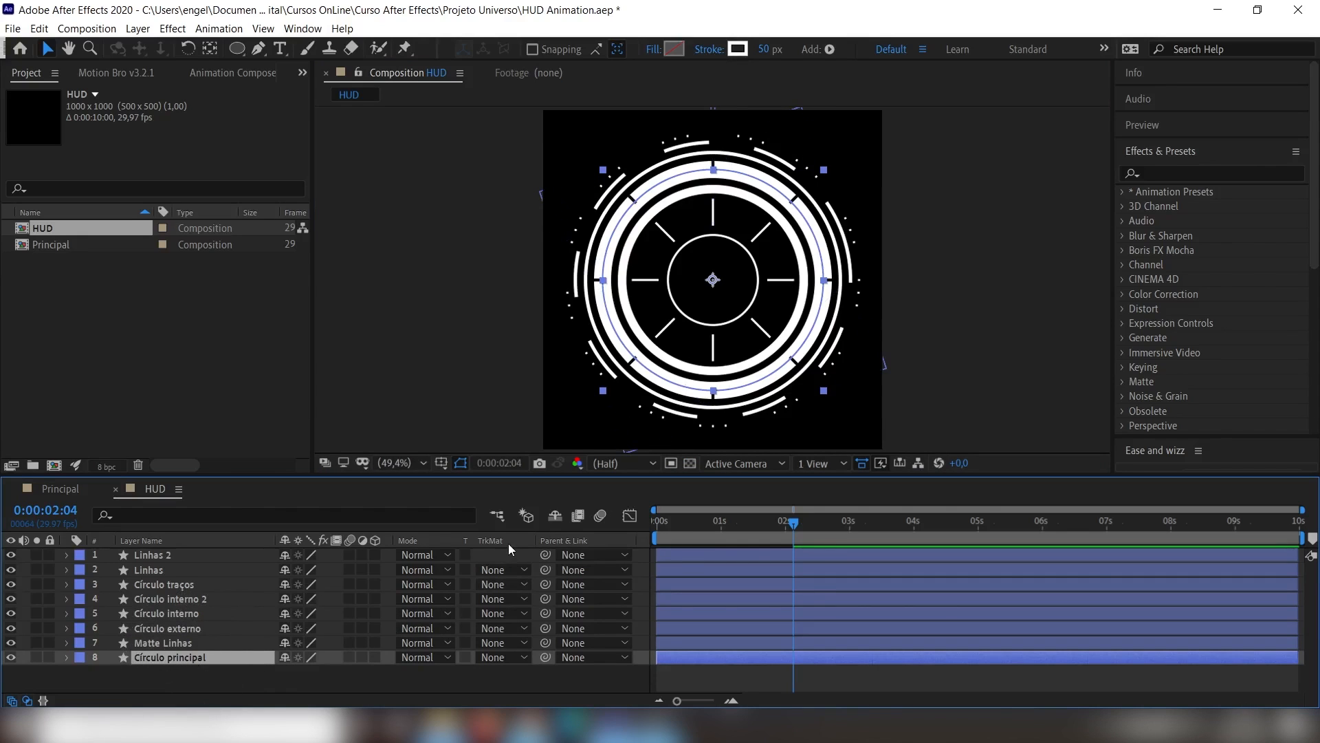
{"action": "key", "text": "ctrl"}
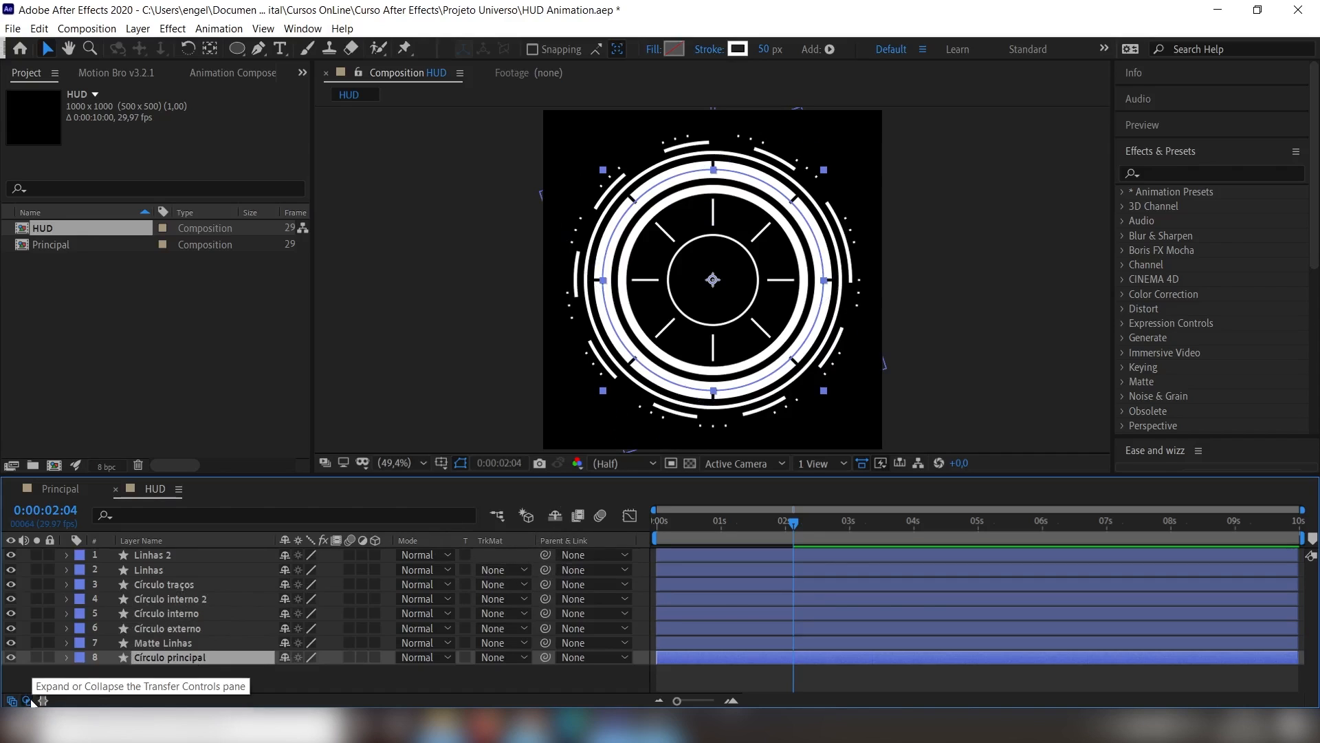
{"action": "key", "text": "ctrl"}
{"action": "key", "text": "ctrl"}
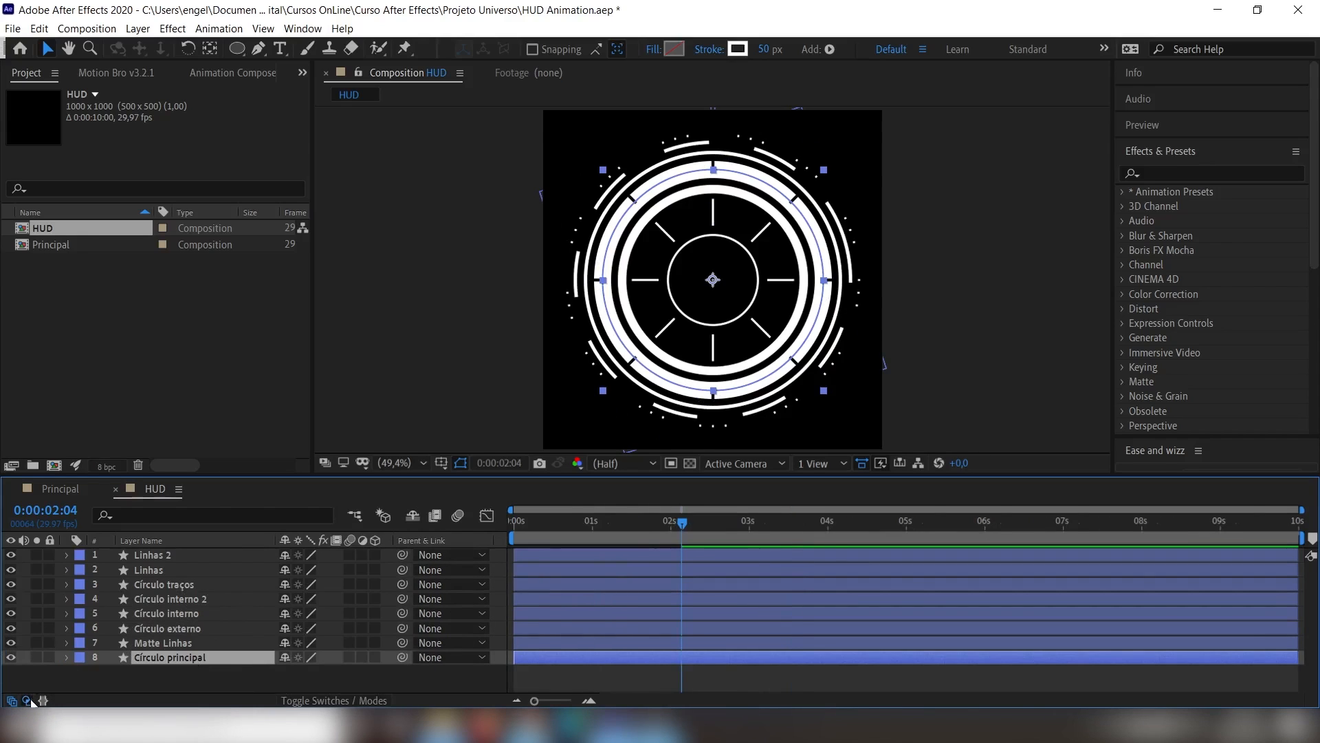
{"action": "left_click", "coordinate": [31, 700]}
{"action": "left_click", "coordinate": [31, 700]}
{"action": "left_click", "coordinate": [31, 700]}
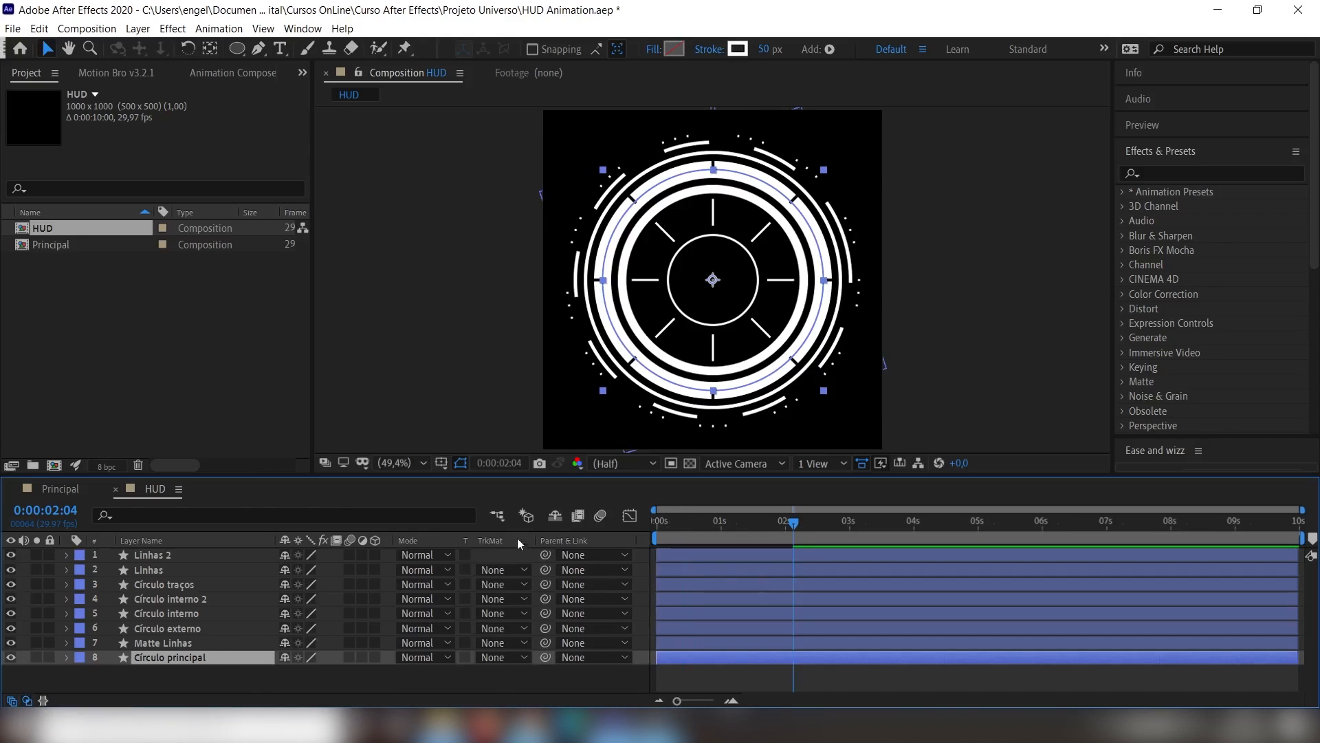
- View the list of available timeline columns without changing any of them
{"action": "right_click", "coordinate": [613, 539]}
{"action": "mouse_move", "coordinate": [650, 593]}
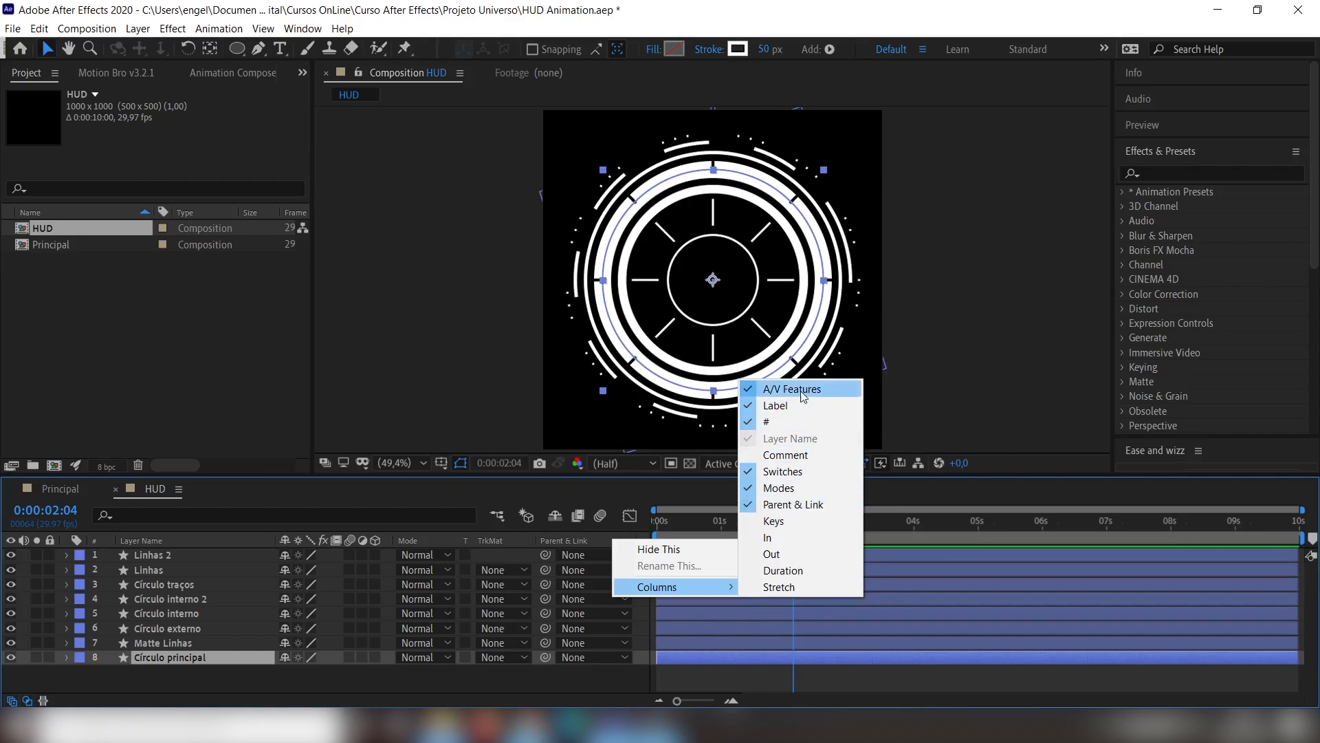
{"action": "left_click", "coordinate": [372, 689]}
- Set the track matte of the Círculo principal layer to Alpha Inverted Matte "Matte Linhas"
{"action": "left_click", "coordinate": [202, 658]}
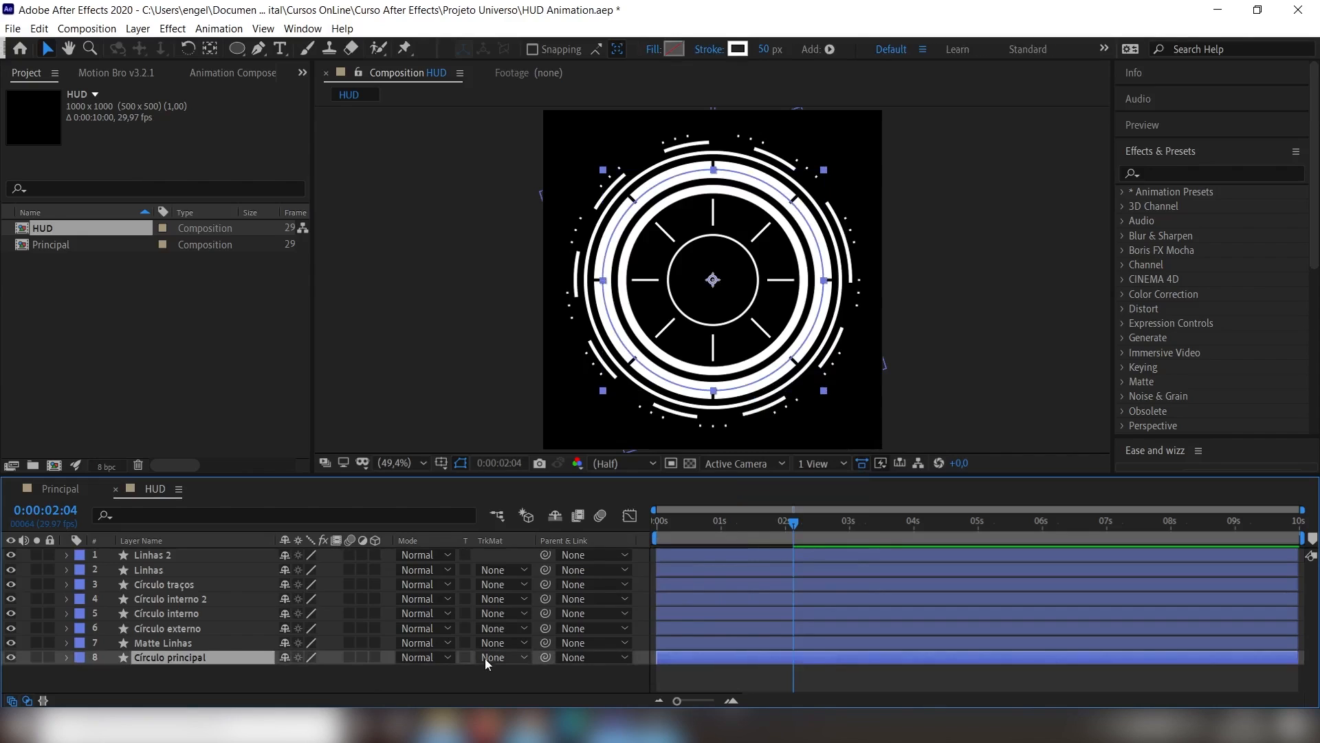
{"action": "left_click", "coordinate": [520, 658]}
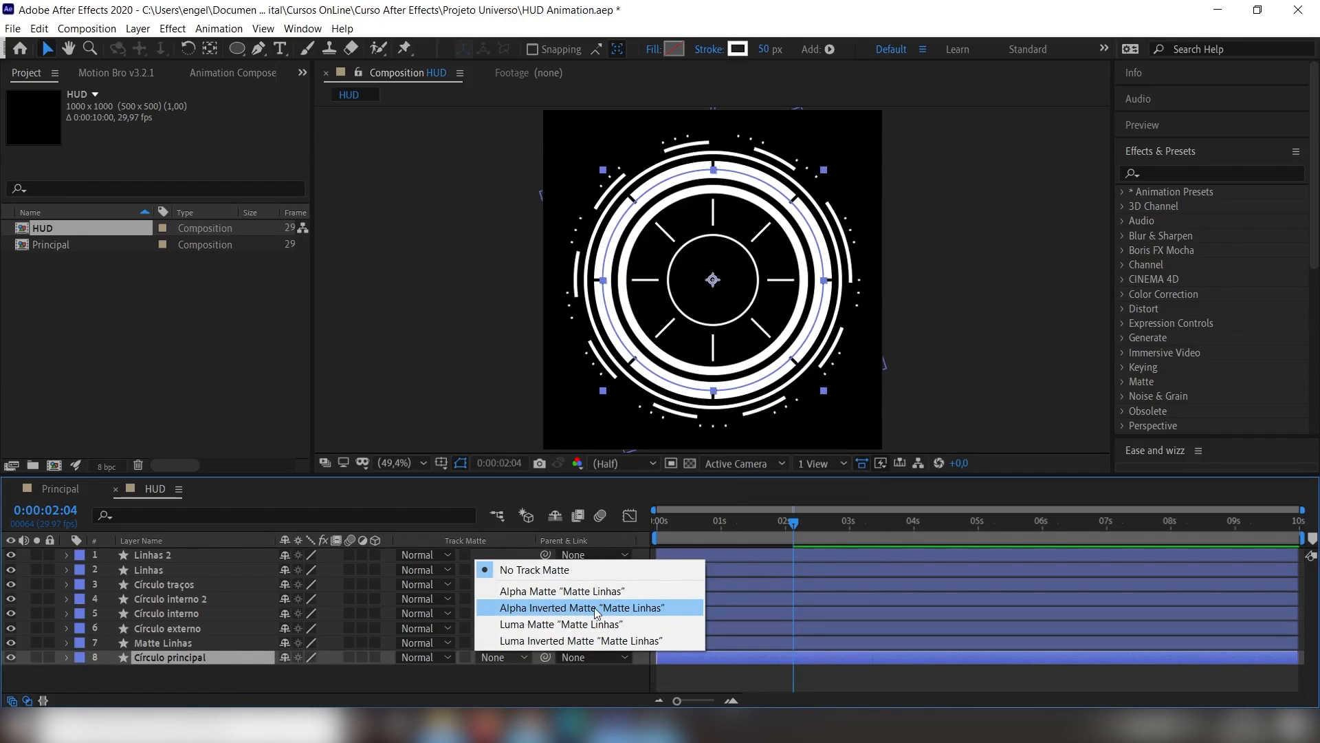
{"action": "left_click", "coordinate": [559, 609]}
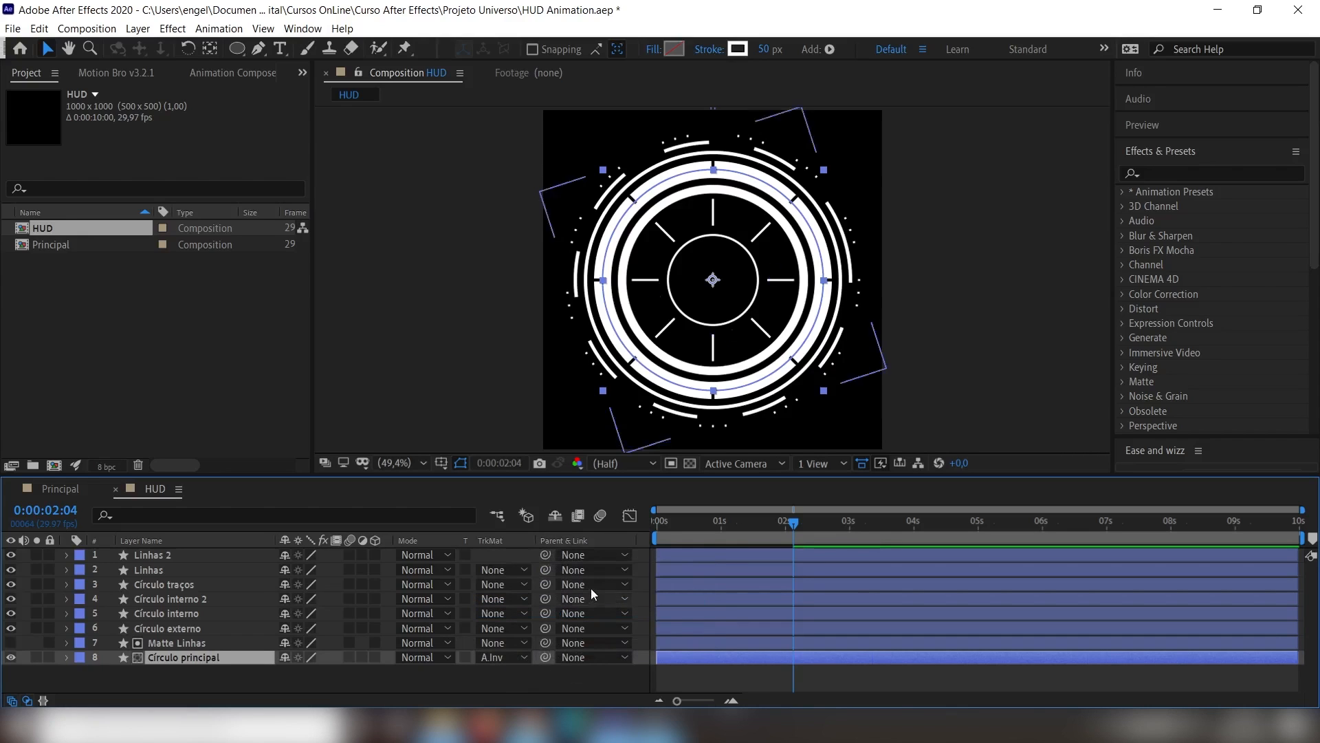
- Inspect the main ring's cut-outs up close against the transparency grid, and restore the fitted view and black background
{"action": "left_click", "coordinate": [690, 463]}
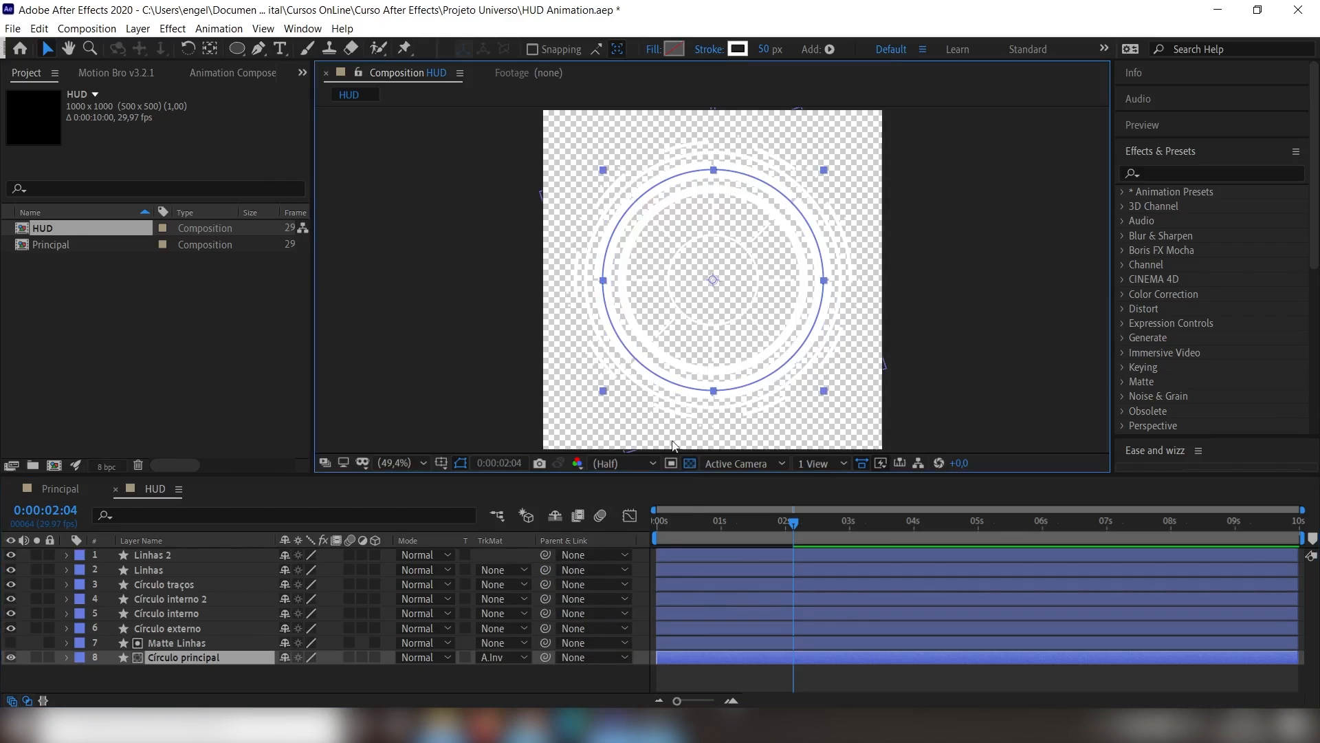
{"action": "scroll", "coordinate": [632, 194], "scroll_direction": "up", "scroll_amount": 3}
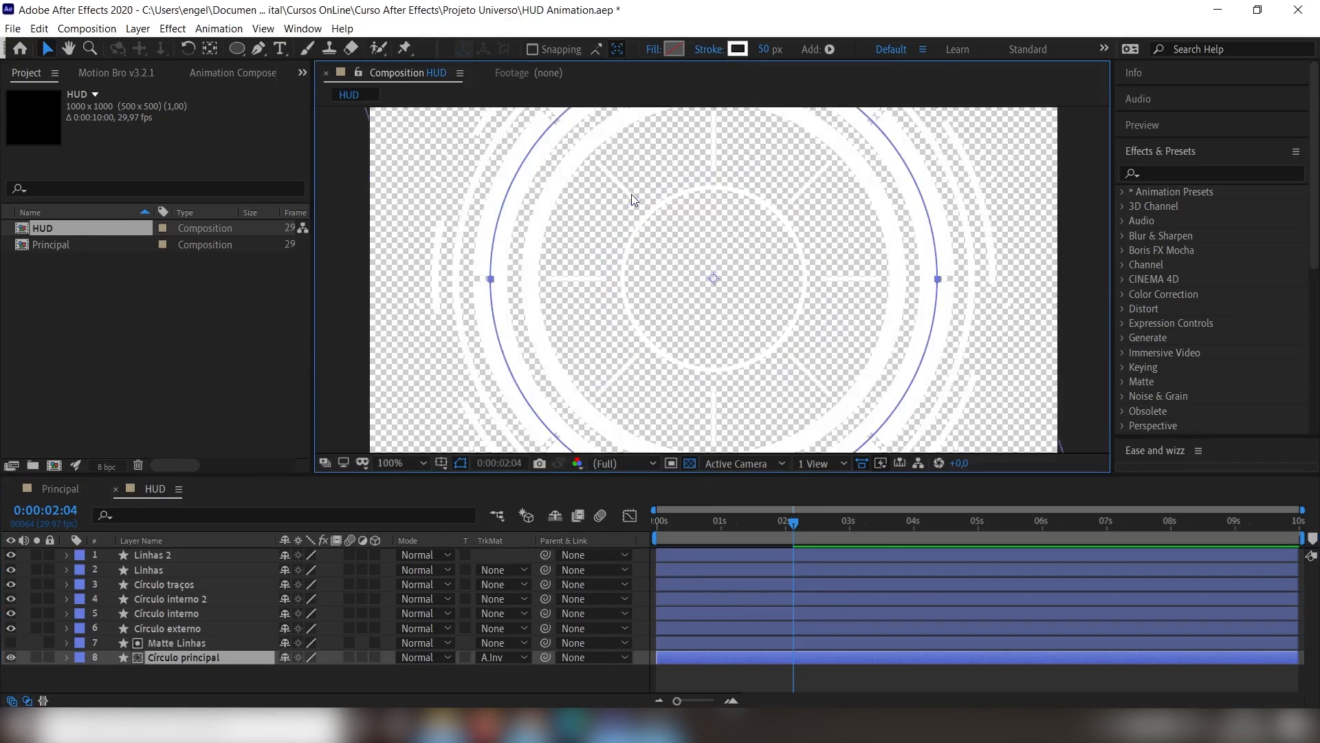
{"action": "scroll", "coordinate": [632, 194], "scroll_direction": "down", "scroll_amount": 1}
{"action": "left_click", "coordinate": [411, 460]}
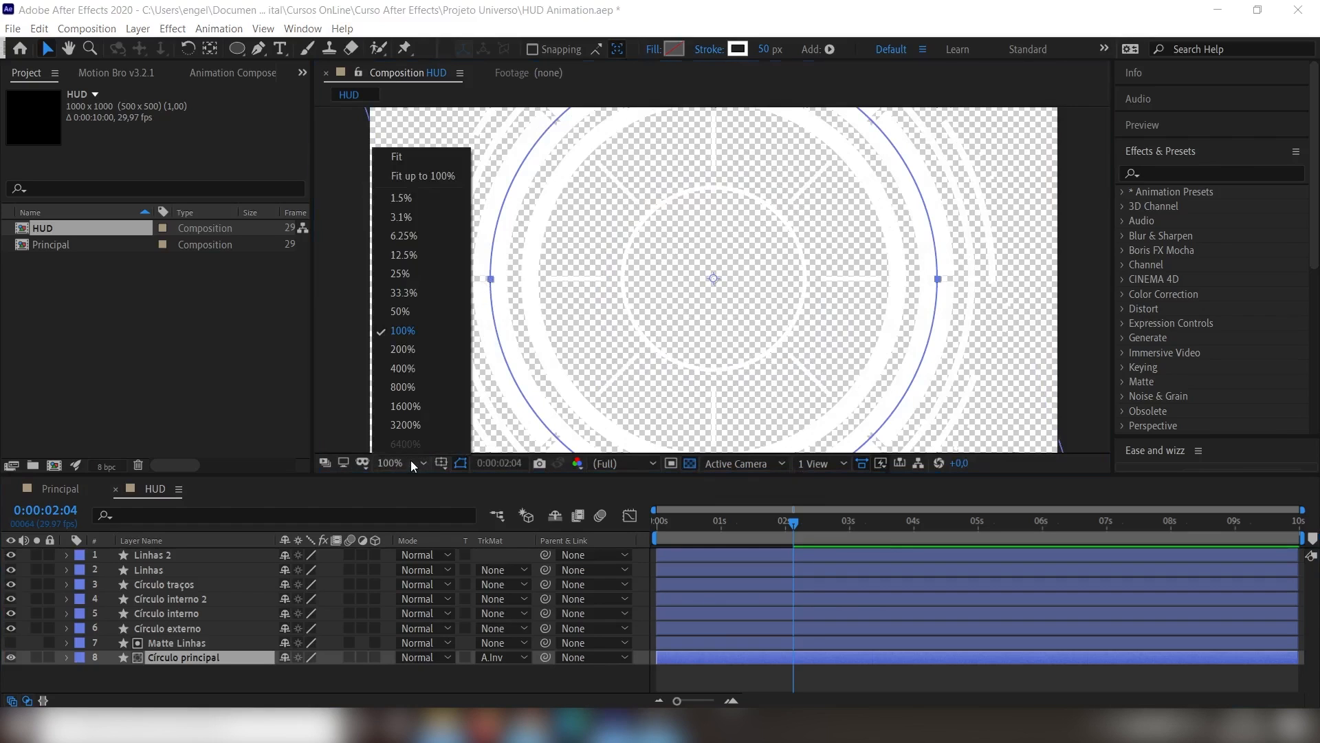
{"action": "left_click", "coordinate": [436, 163]}
{"action": "left_click", "coordinate": [689, 464]}
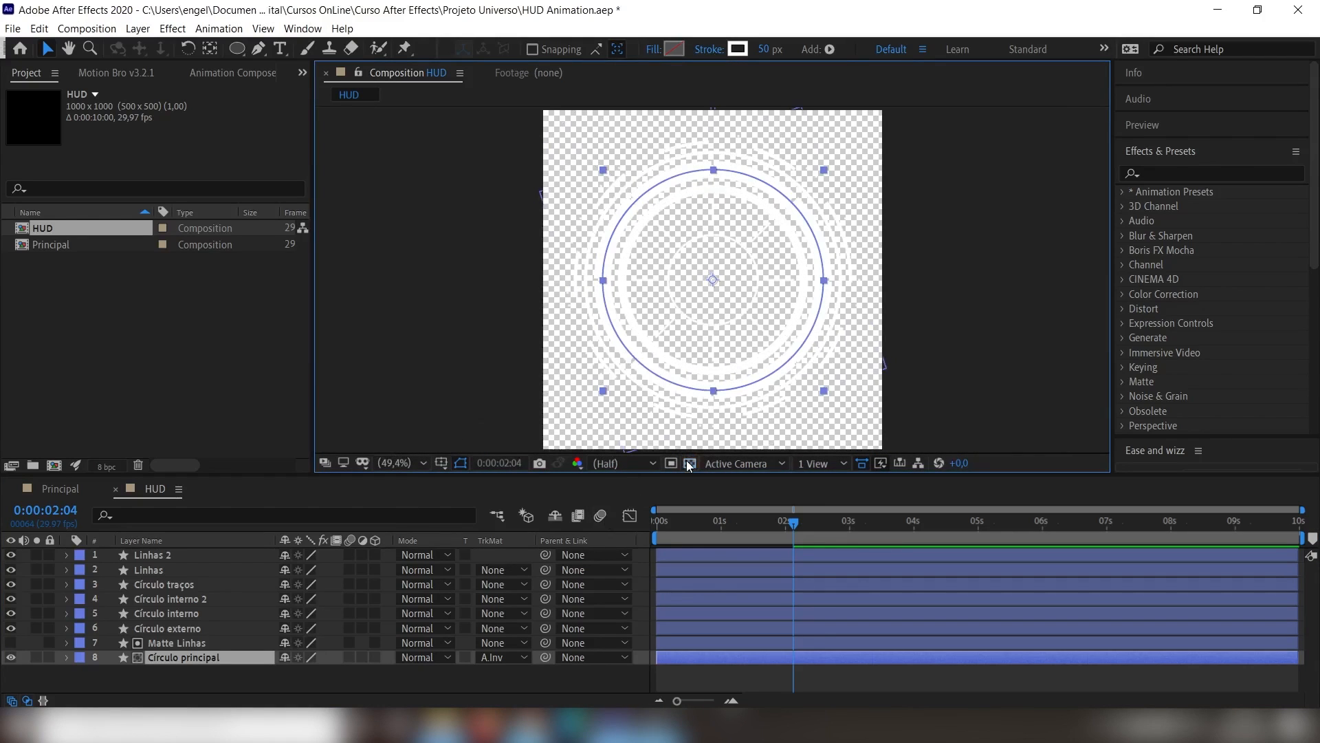
- Deselect the Círculo principal layer and save the project
{"action": "left_click", "coordinate": [236, 671]}
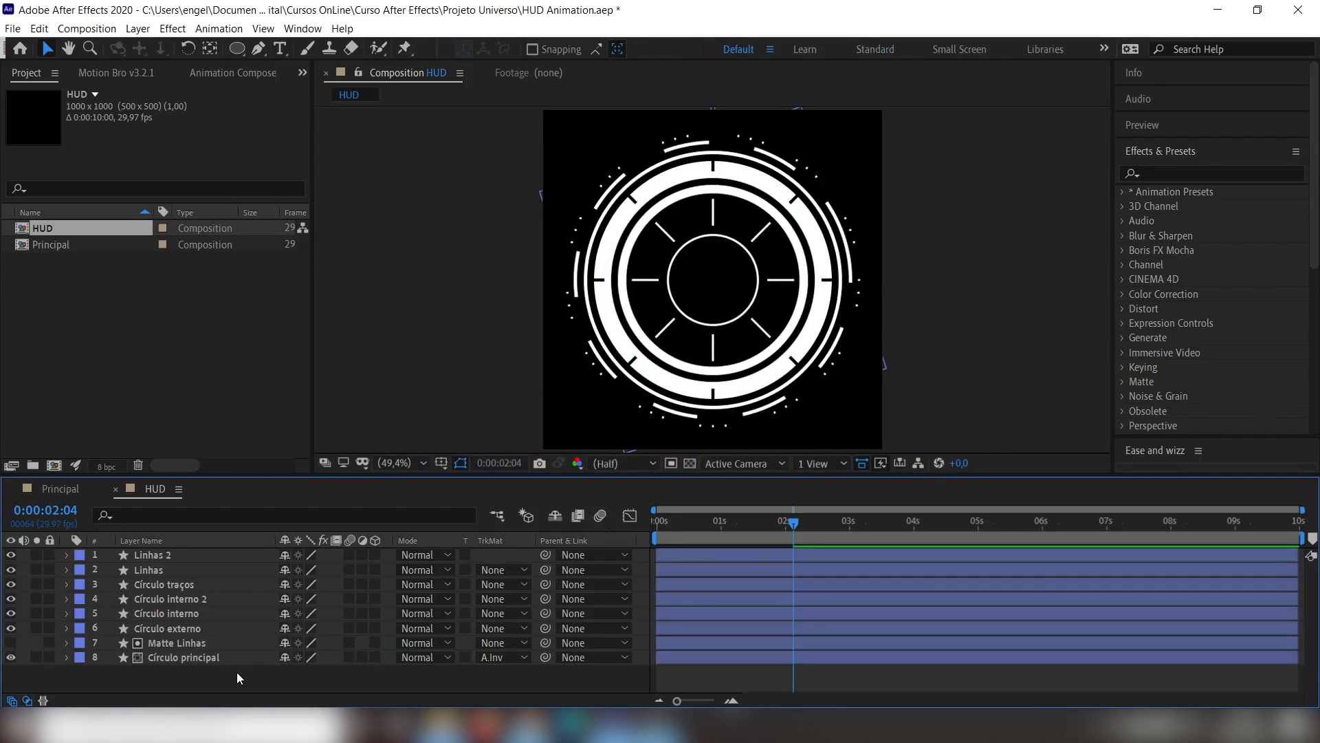
{"action": "key", "text": "ctrl+s"}
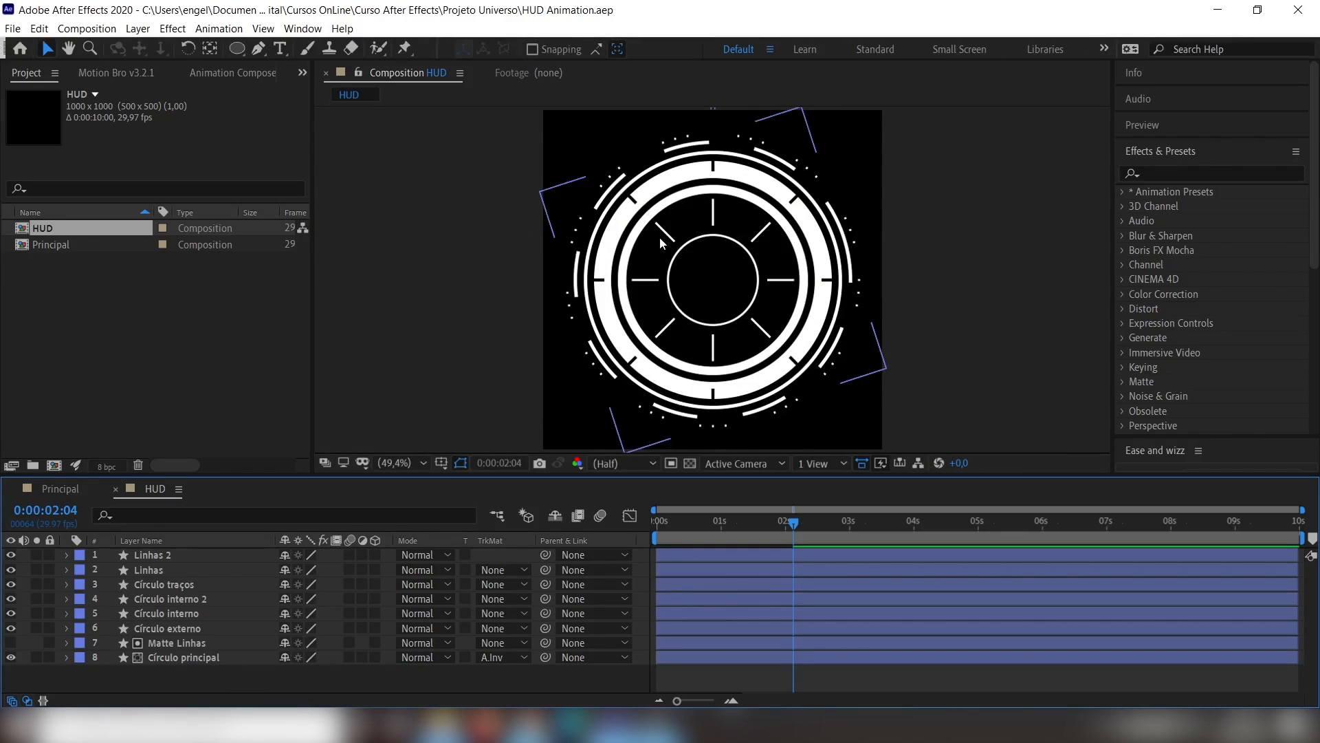
- Add the expression time*5 to the Rotation of the Círculo traços layer and preview the animation
{"action": "left_click", "coordinate": [166, 584]}
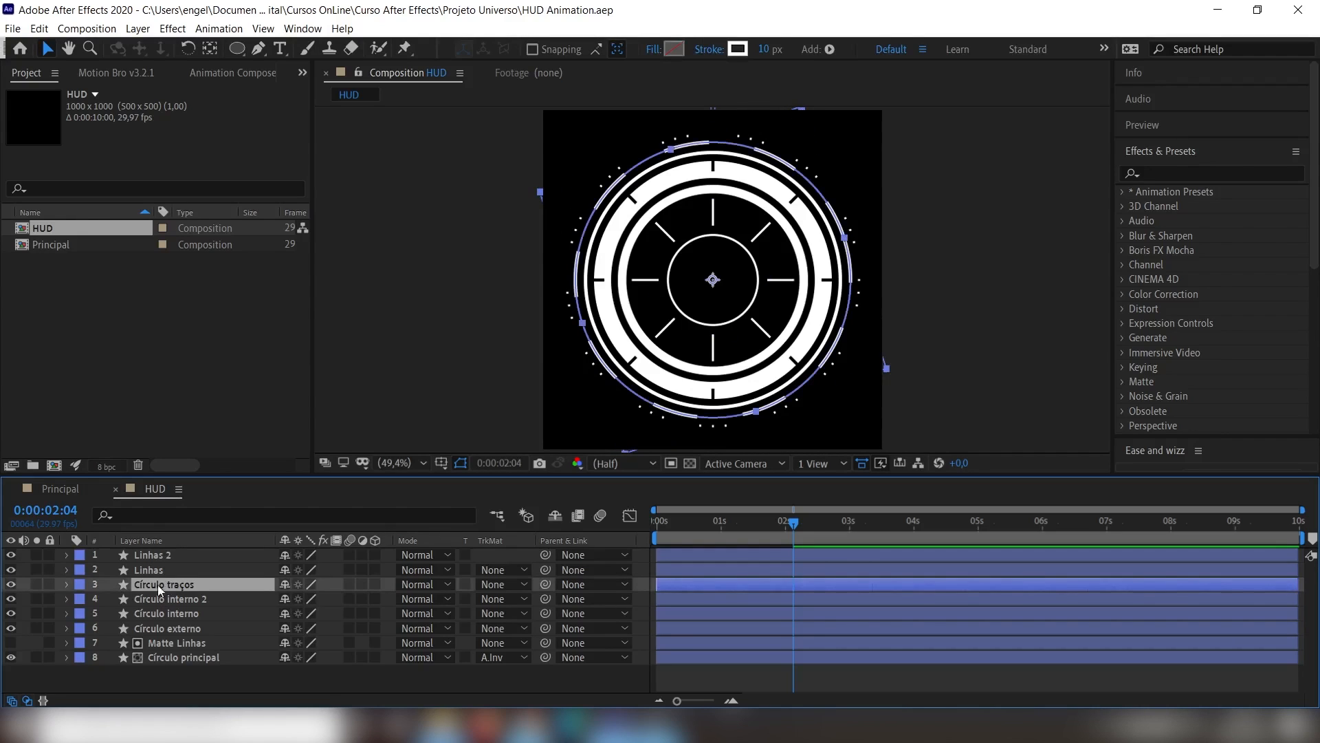
{"action": "key", "text": "r"}
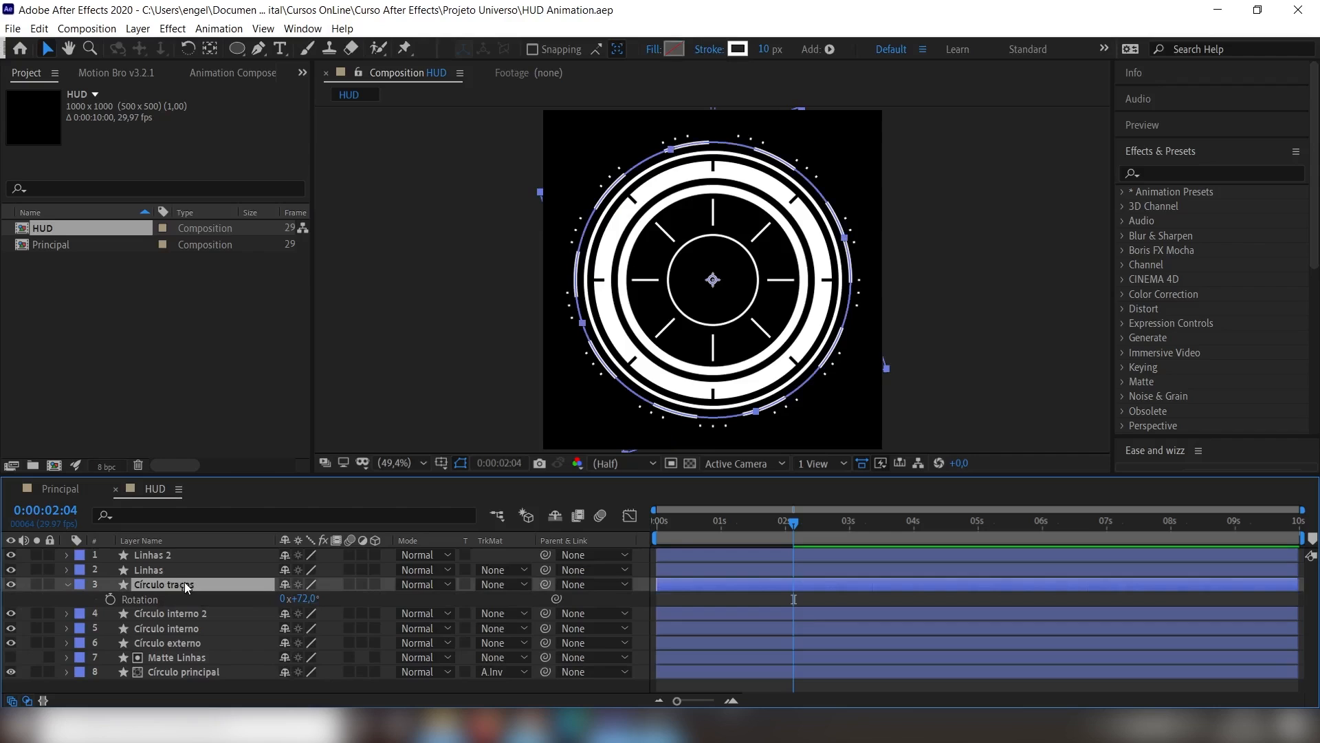
{"action": "left_click", "coordinate": [110, 600], "text": "alt"}
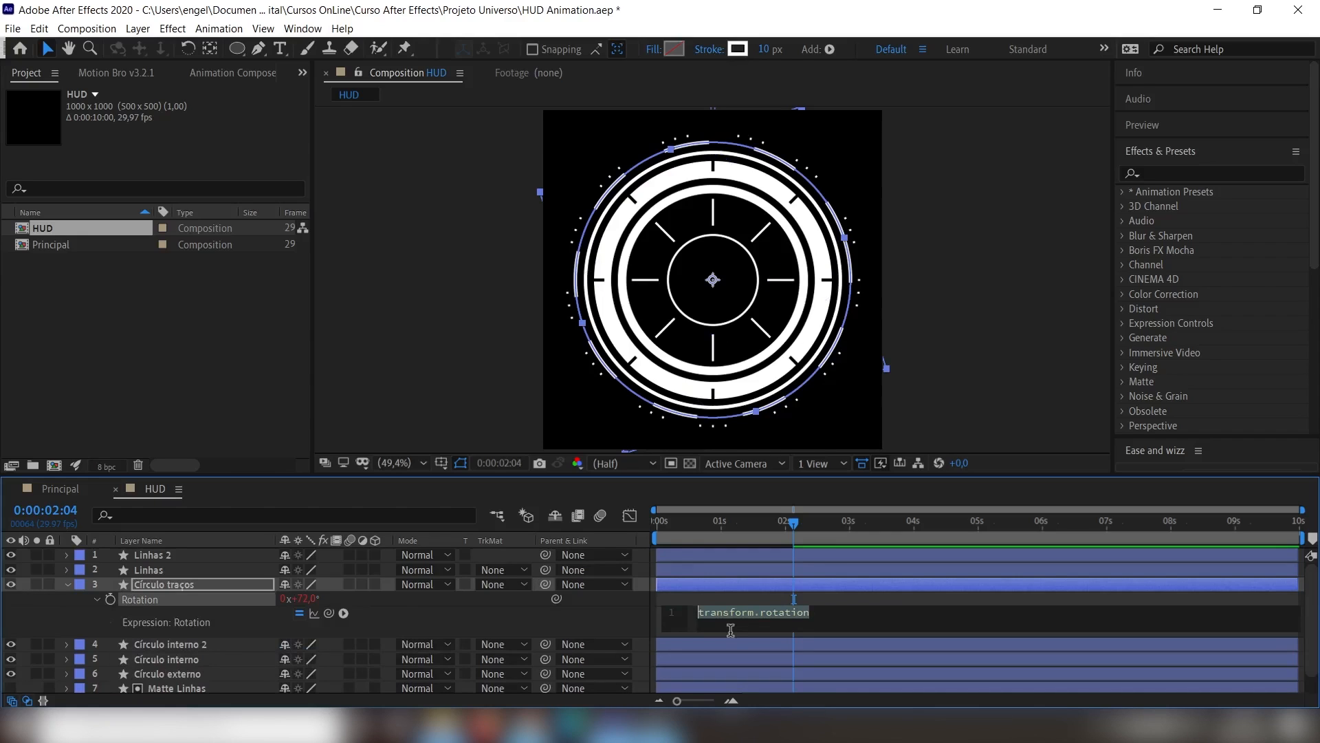
{"action": "type", "text": "time"}
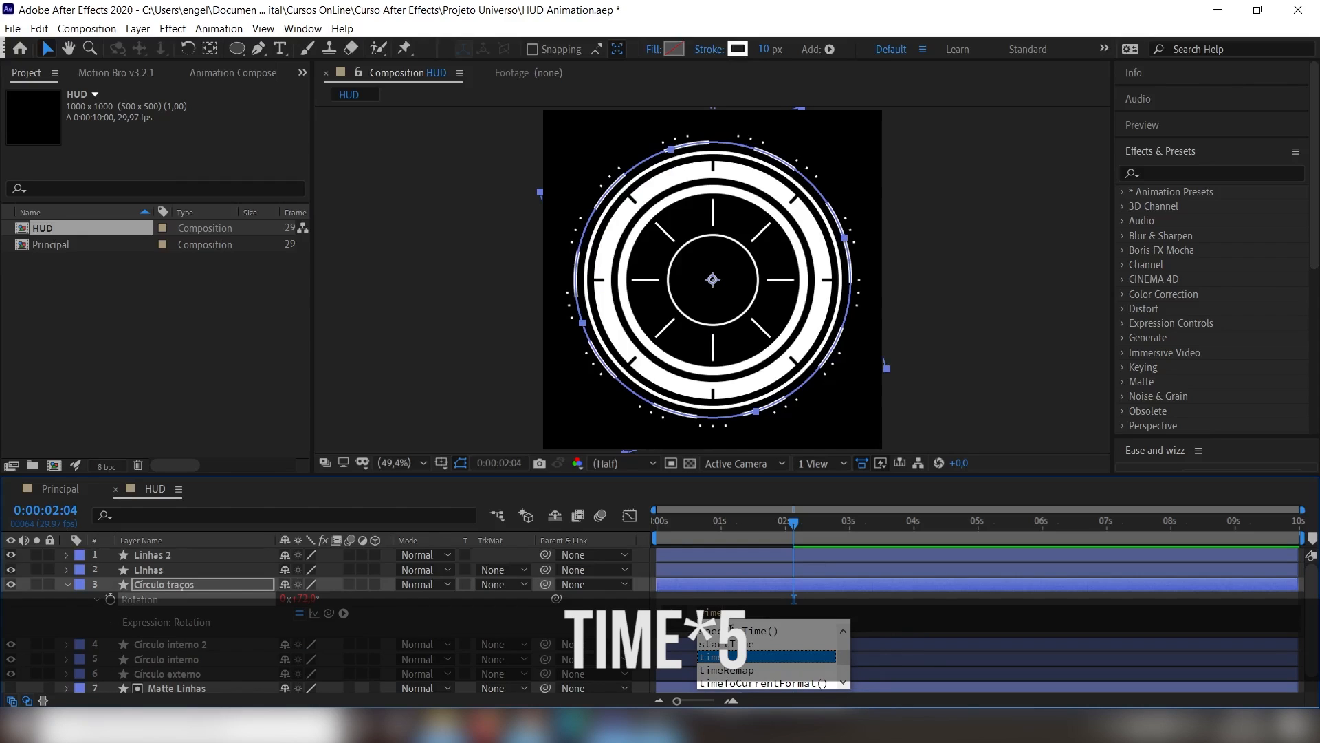
{"action": "type", "text": "*"}
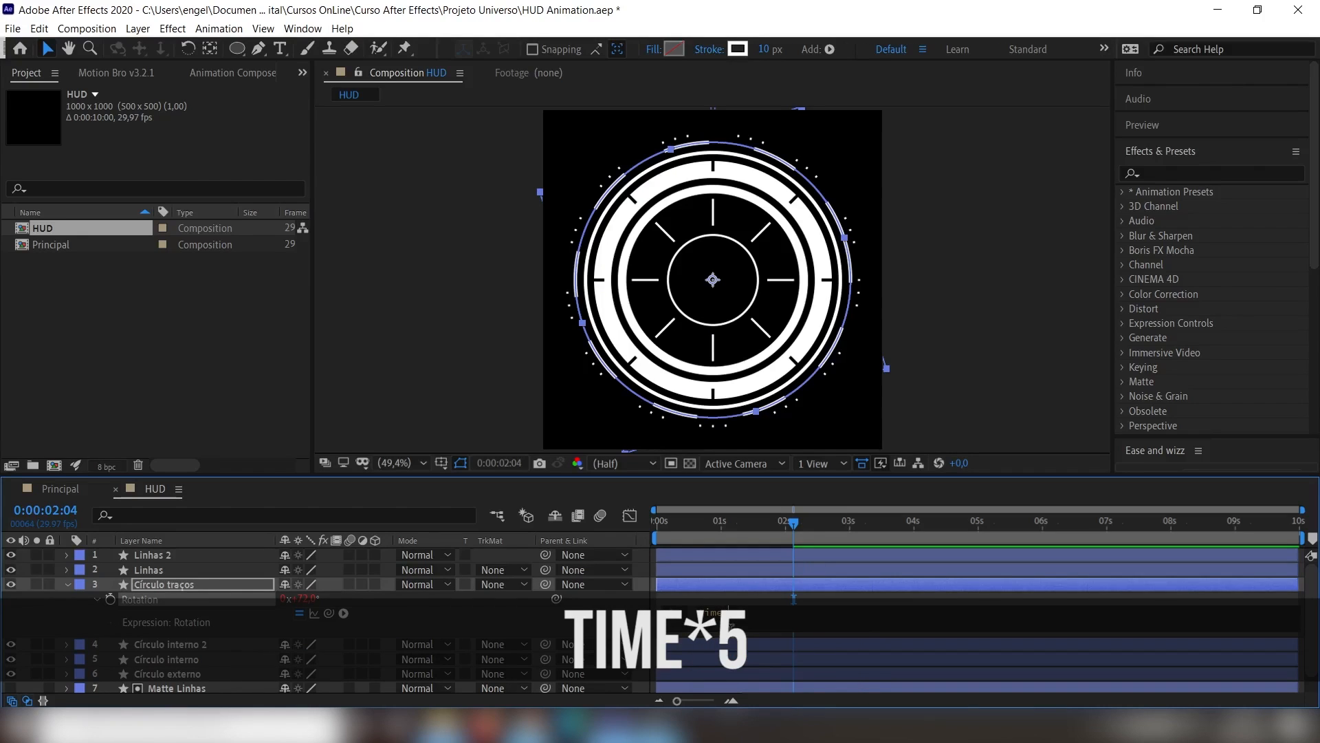
{"action": "type", "text": "5"}
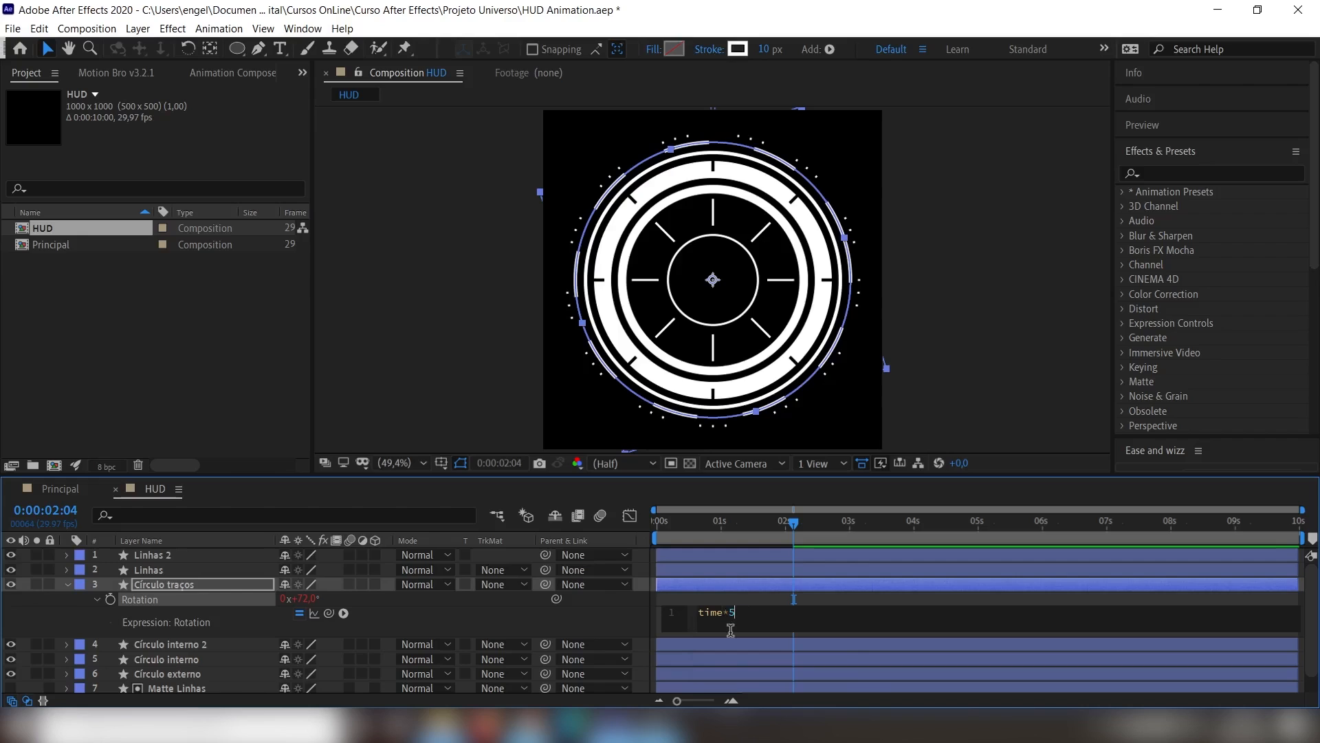
{"action": "left_click", "coordinate": [575, 621]}
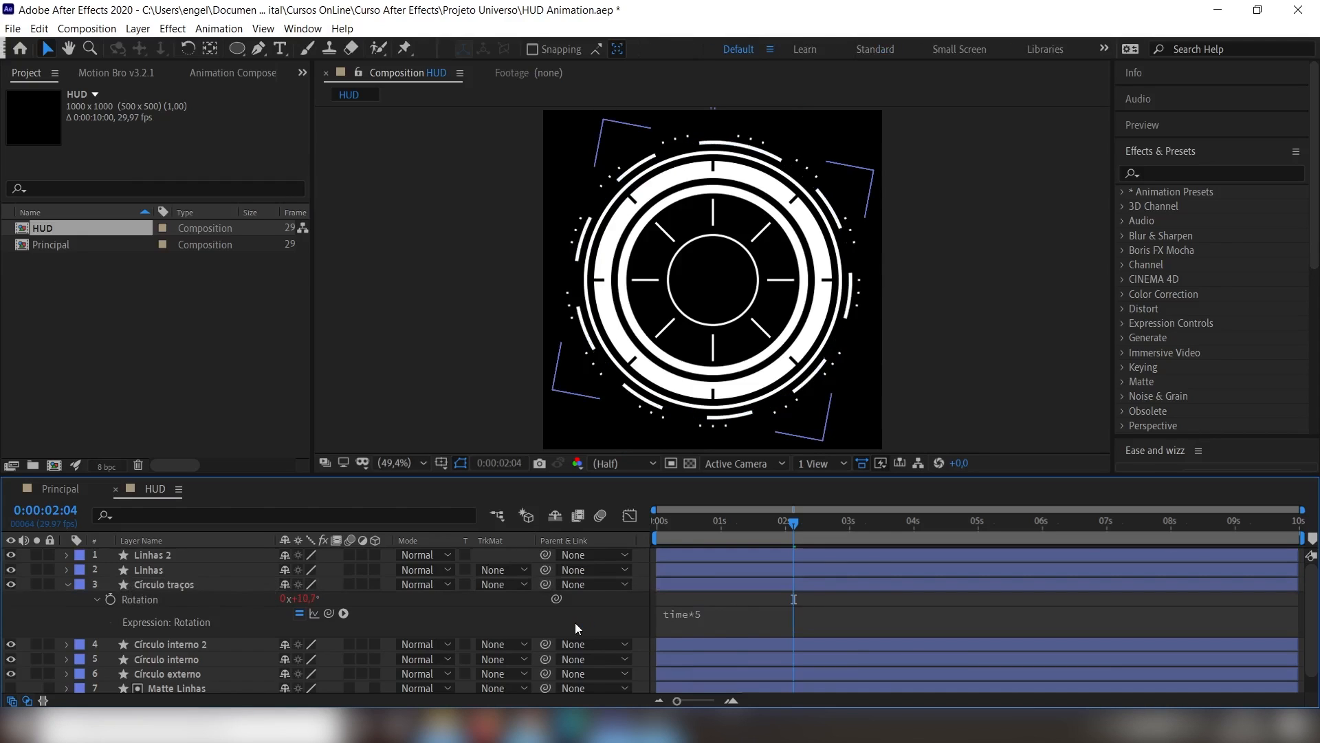
{"action": "key", "text": "space"}
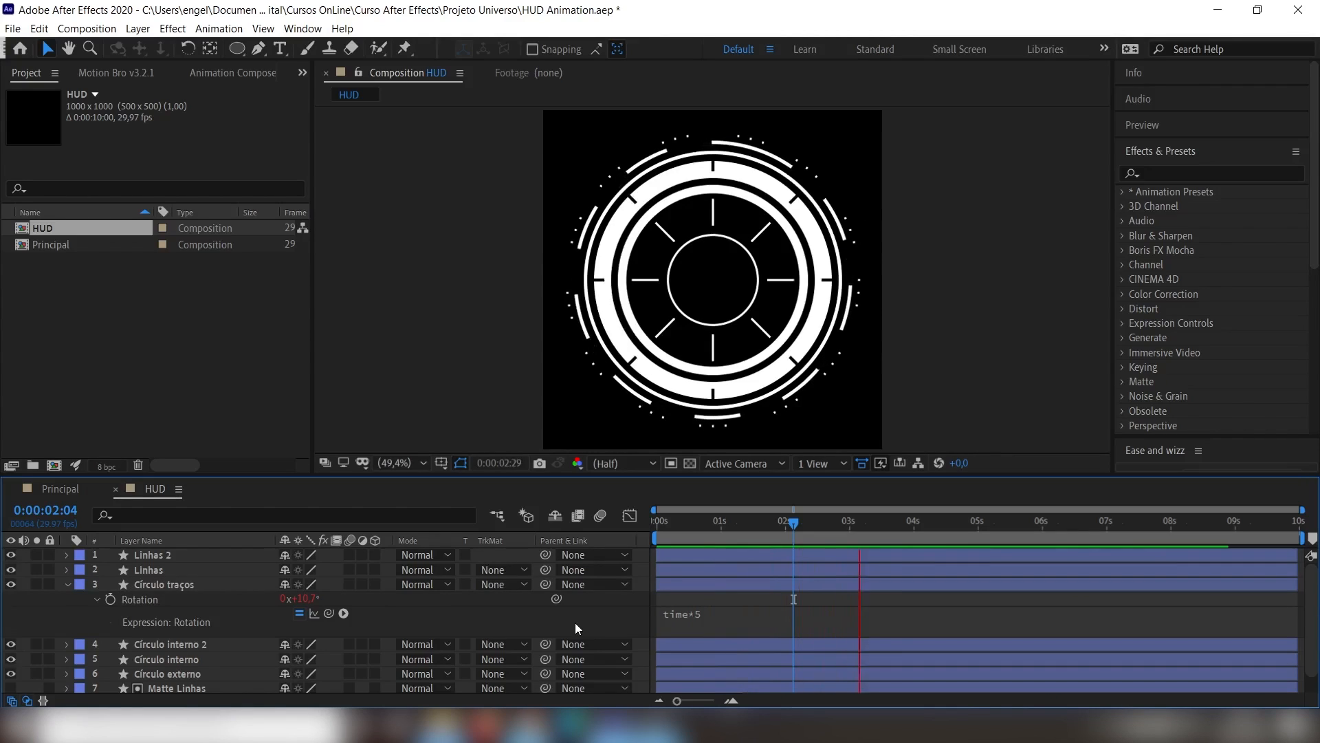
{"action": "key", "text": "space"}
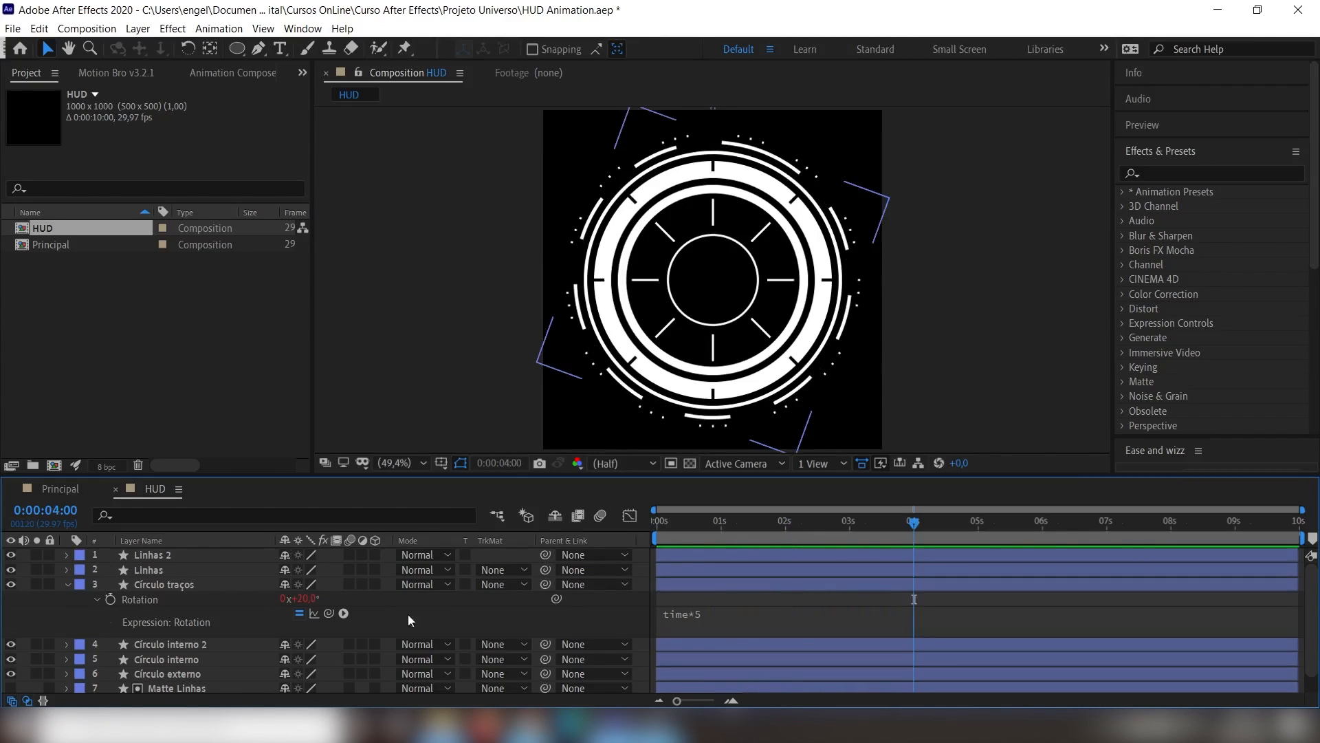
{"action": "left_click", "coordinate": [67, 584]}
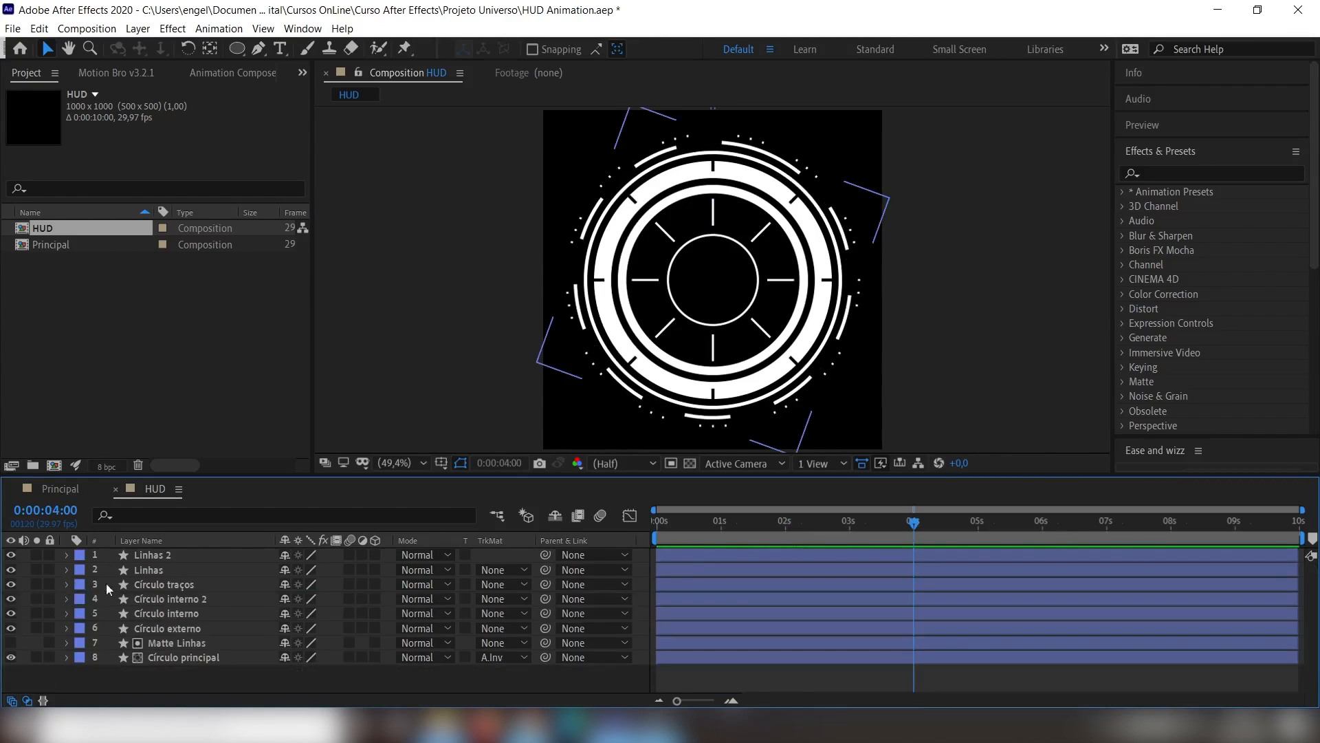
- Drive the Linhas layer's Rotation with the expression time*5 and play back the result
{"action": "left_click", "coordinate": [154, 568]}
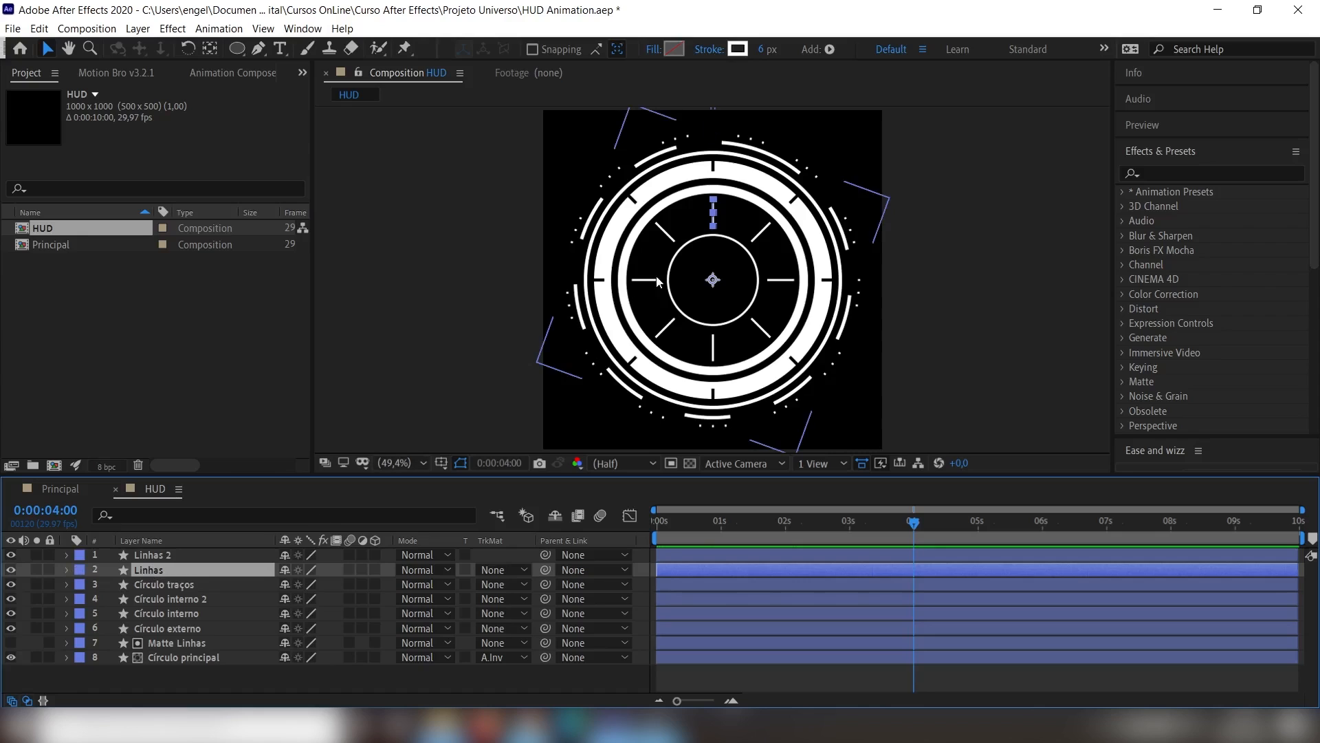
{"action": "left_click", "coordinate": [67, 570]}
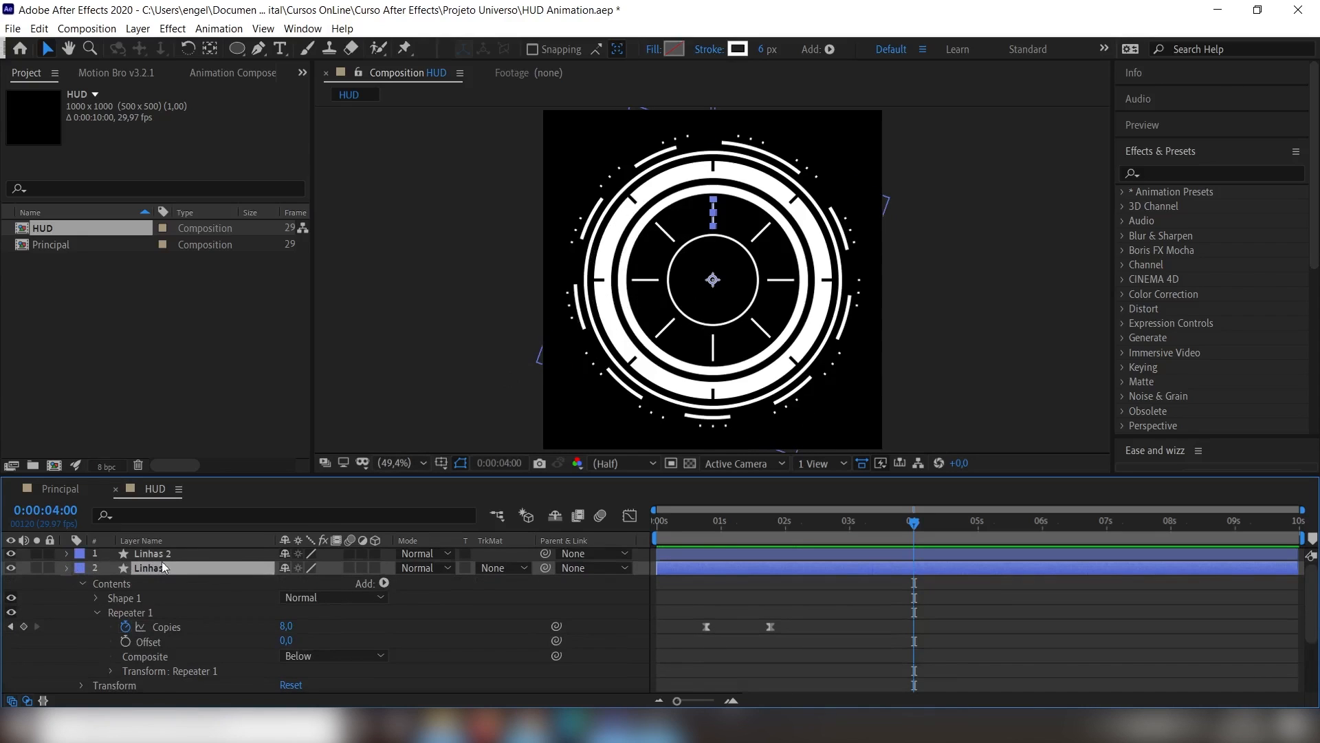
{"action": "key", "text": "r"}
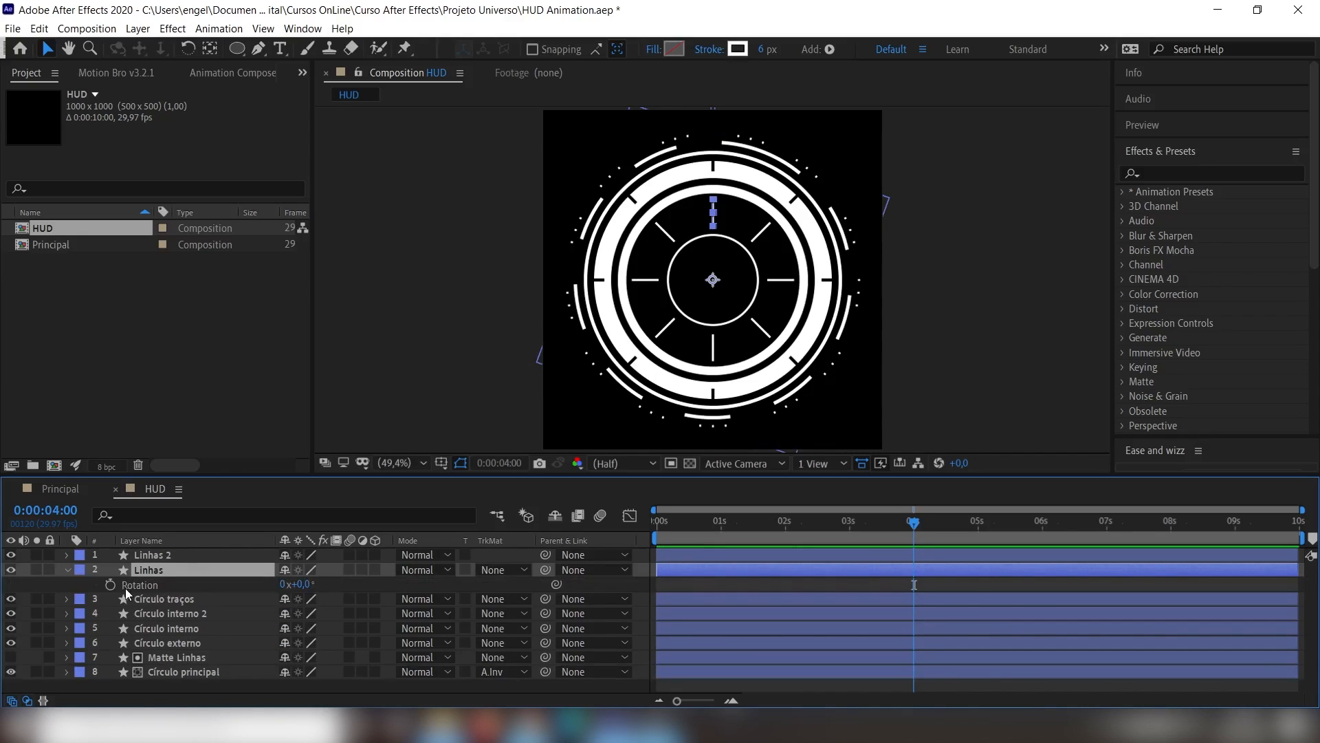
{"action": "left_click", "coordinate": [110, 585], "text": "alt"}
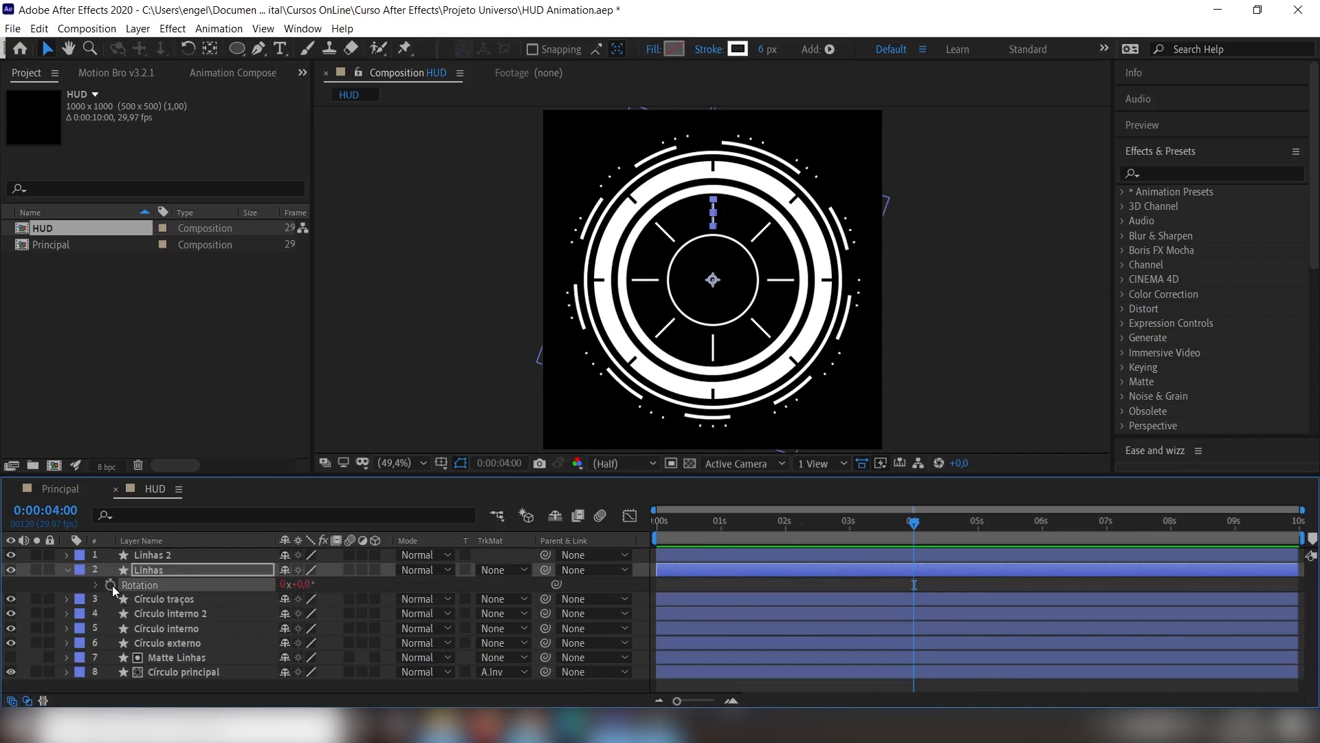
{"action": "type", "text": "time"}
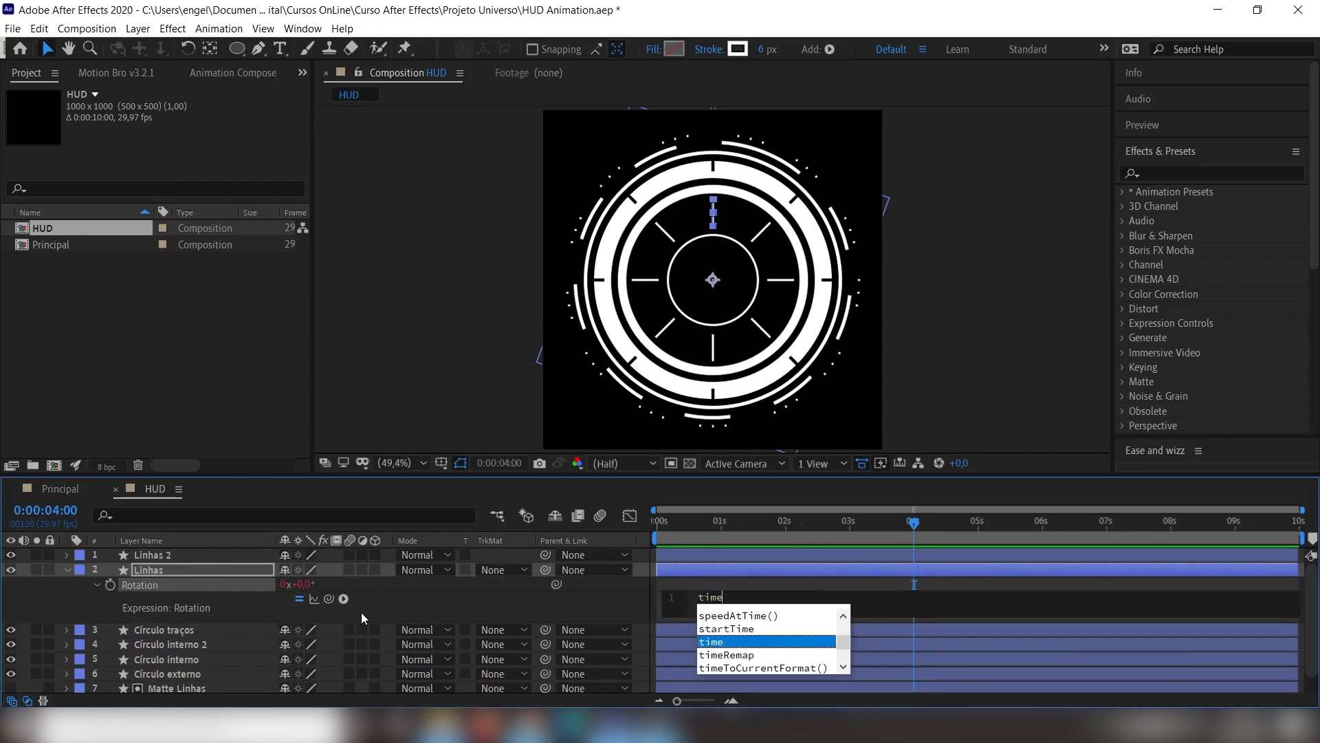
{"action": "type", "text": "*5"}
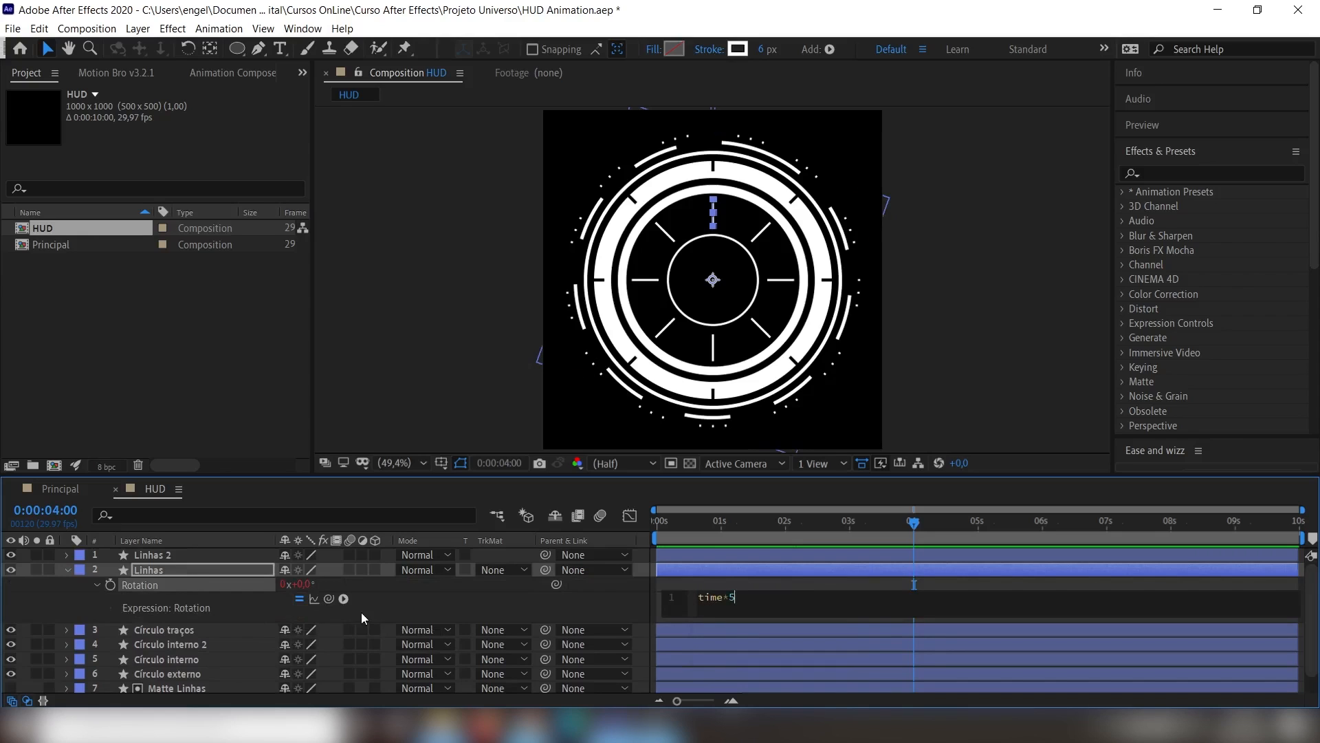
{"action": "left_click", "coordinate": [361, 612]}
{"action": "key", "text": "space"}
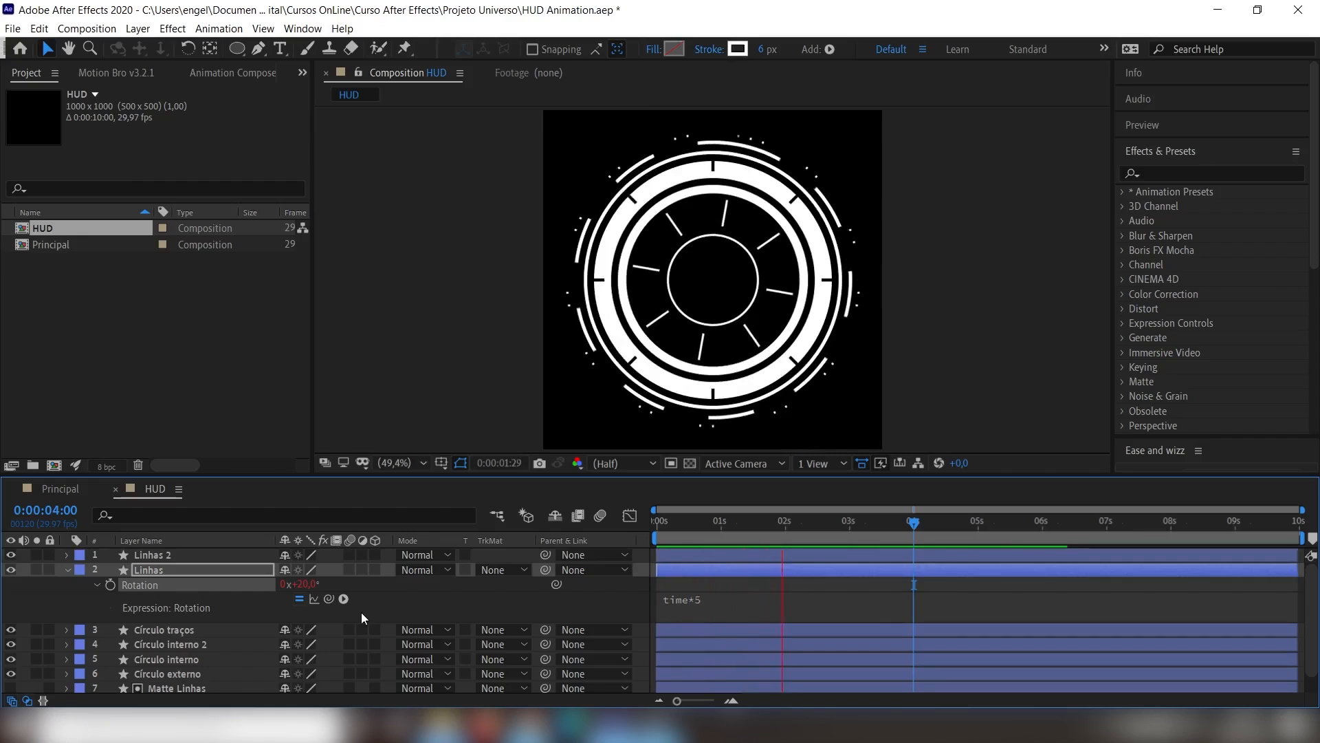
{"action": "key", "text": "space"}
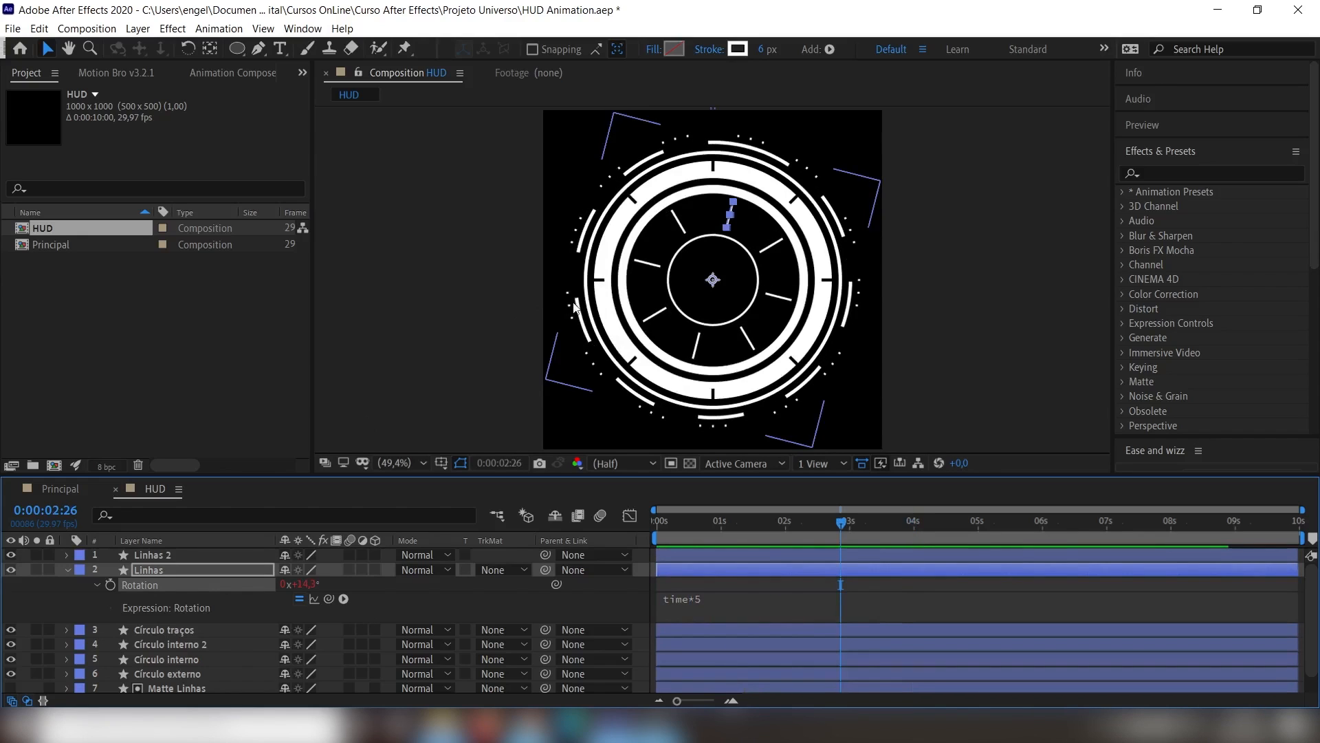
{"action": "left_click", "coordinate": [66, 569]}
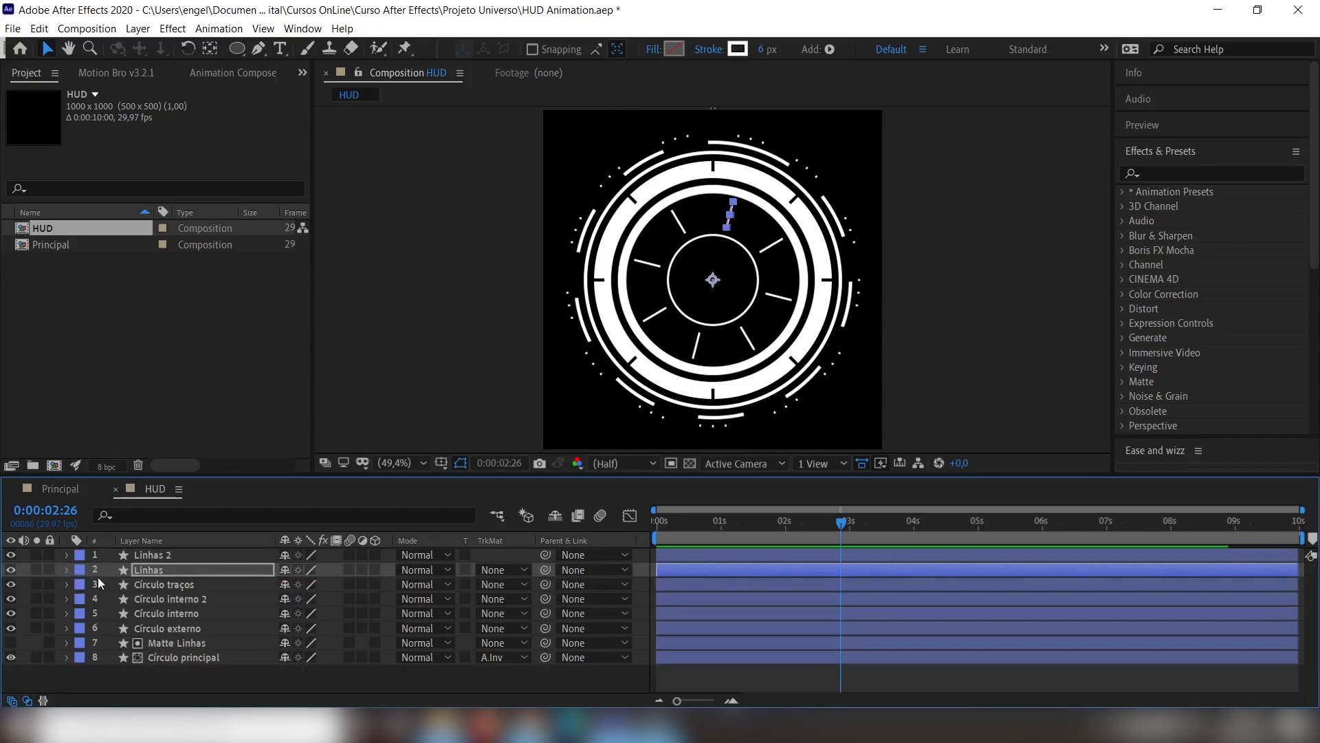
- Give the Linhas 2 layer's Rotation the expression time*-5 and preview its reverse spin
{"action": "left_click", "coordinate": [151, 555]}
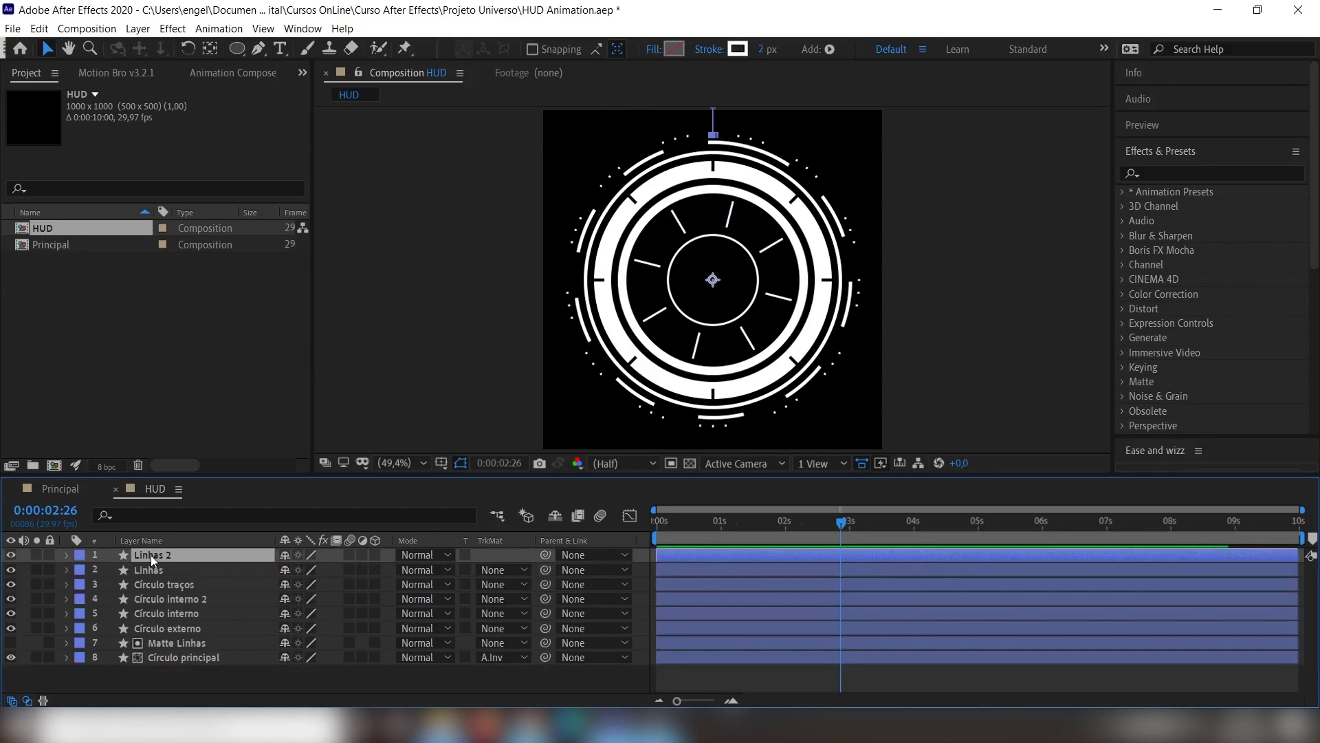
{"action": "key", "text": "r"}
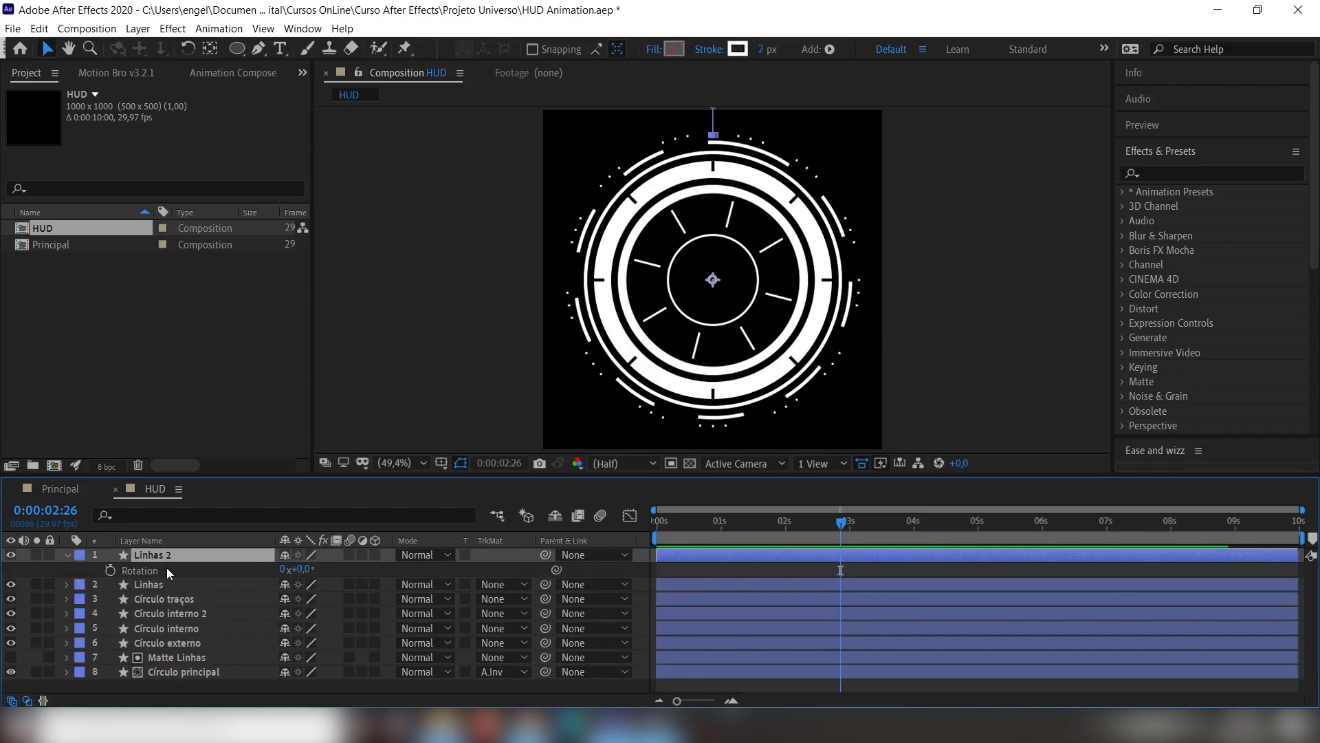
{"action": "left_click", "coordinate": [110, 570], "text": "alt"}
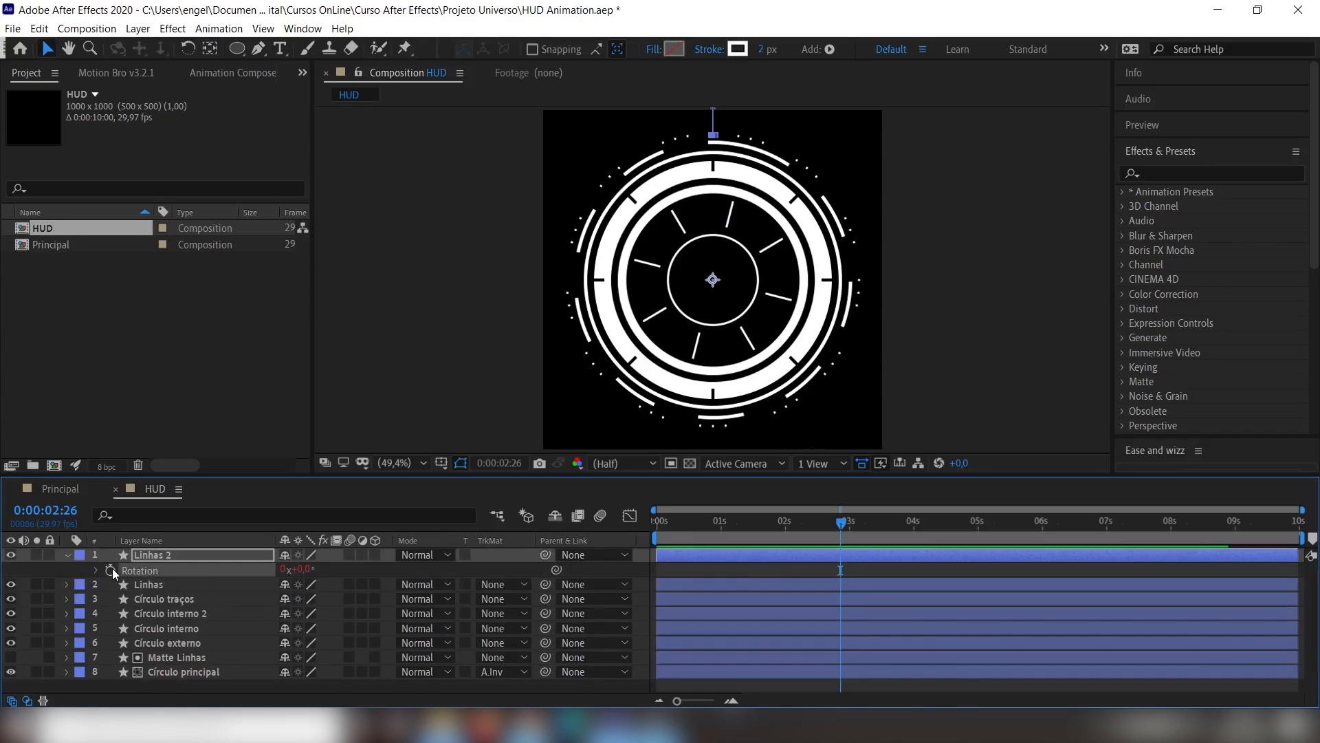
{"action": "type", "text": "time*"}
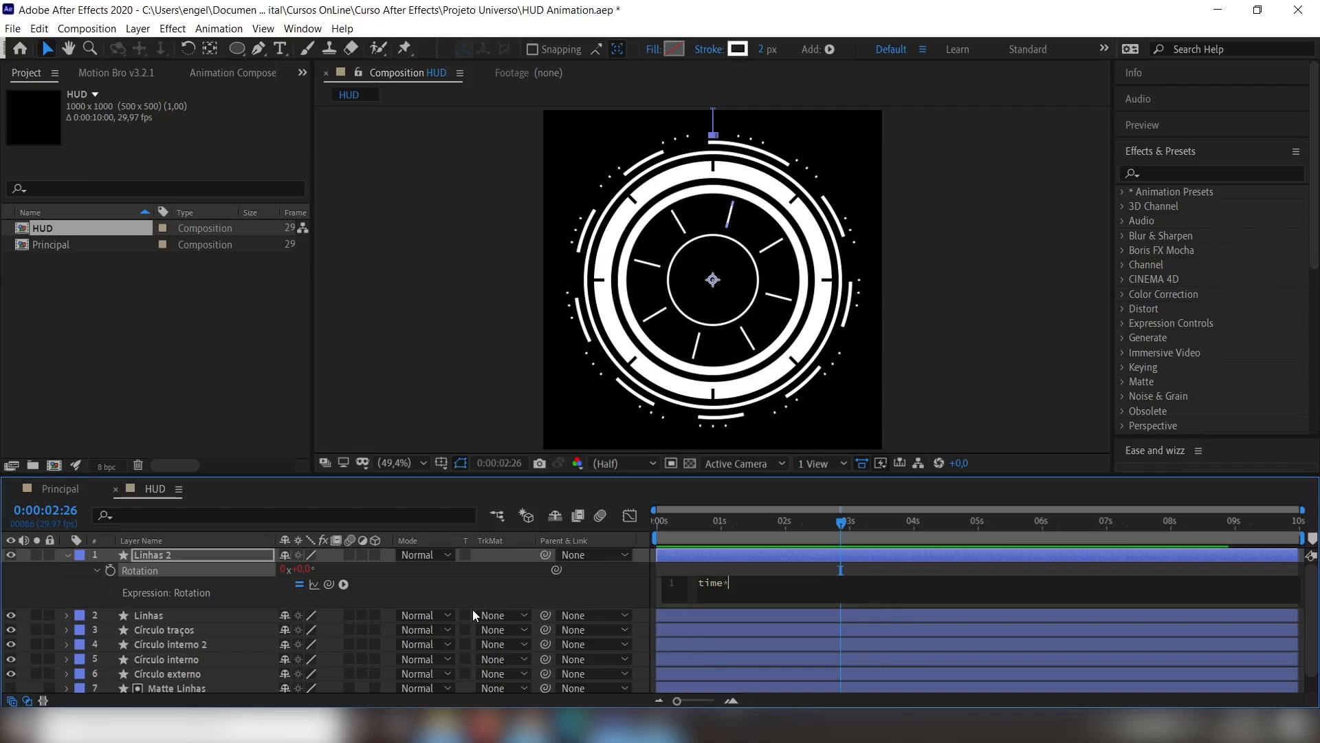
{"action": "type", "text": "-5"}
{"action": "left_click", "coordinate": [513, 586]}
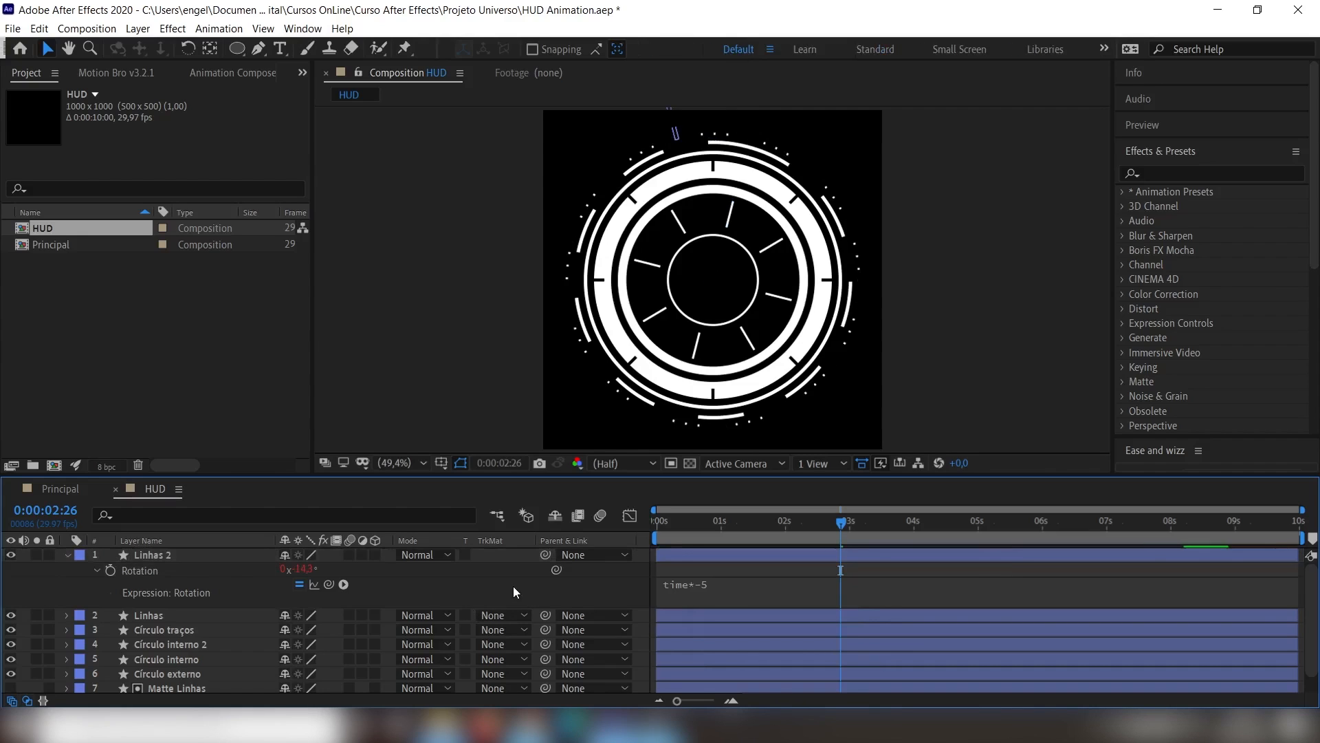
{"action": "key", "text": "space"}
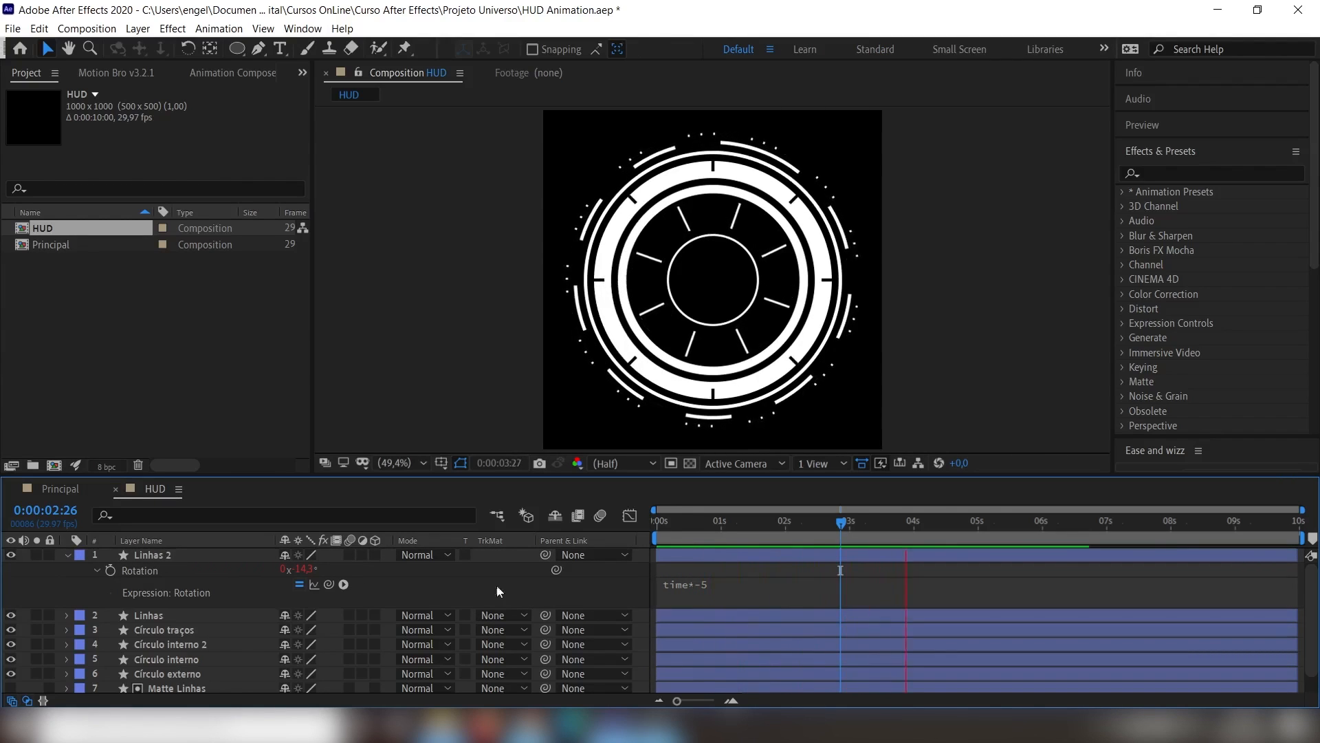
{"action": "key", "text": "space"}
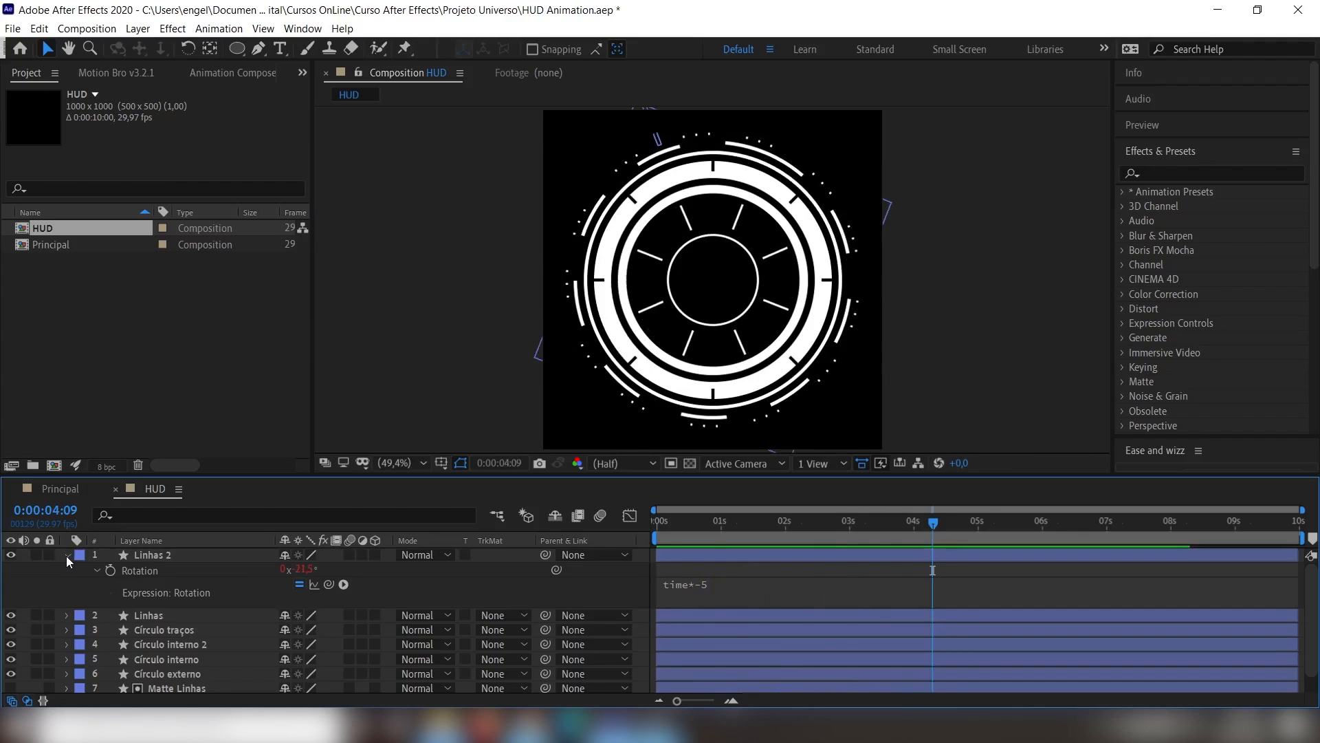
{"action": "left_click", "coordinate": [66, 555]}
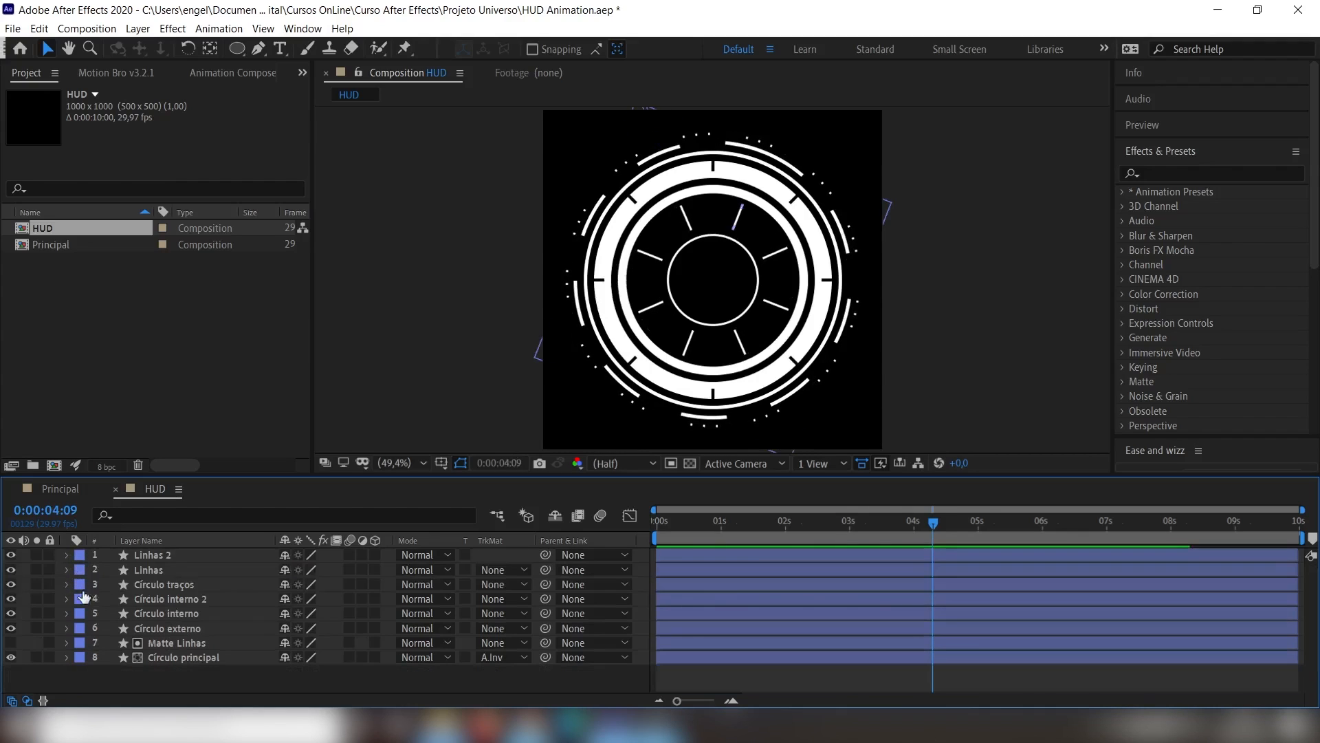
- Apply the expression time*-5 to the Rotation of the Matte Linhas layer and play back the composition
{"action": "left_click", "coordinate": [159, 645]}
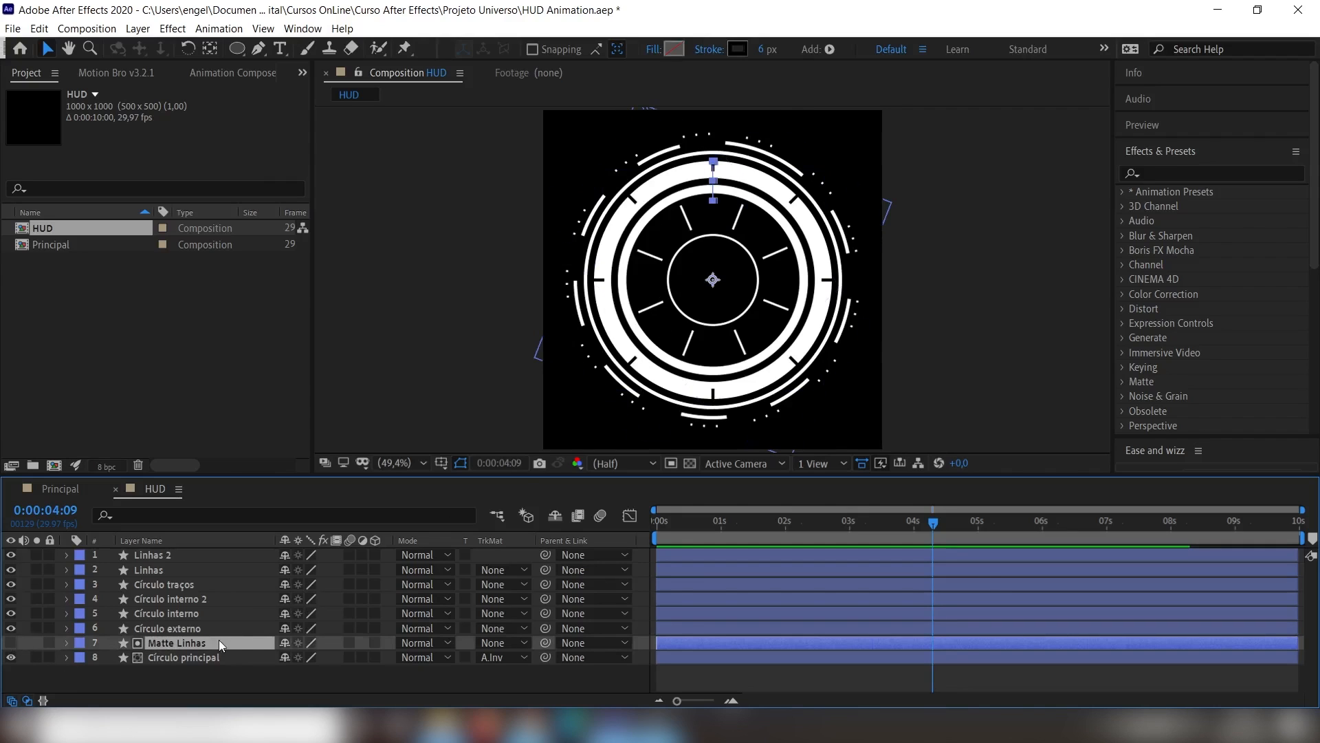
{"action": "key", "text": "r"}
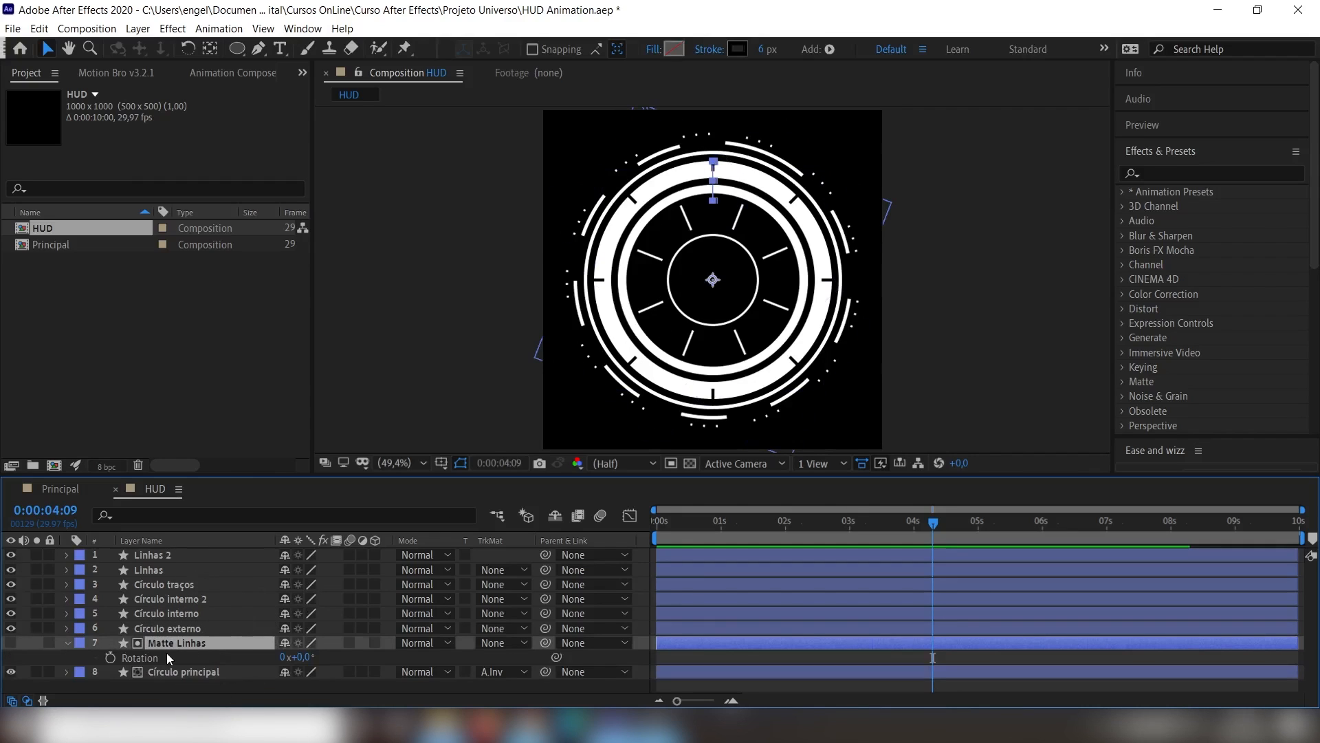
{"action": "left_click", "coordinate": [110, 657], "text": "alt"}
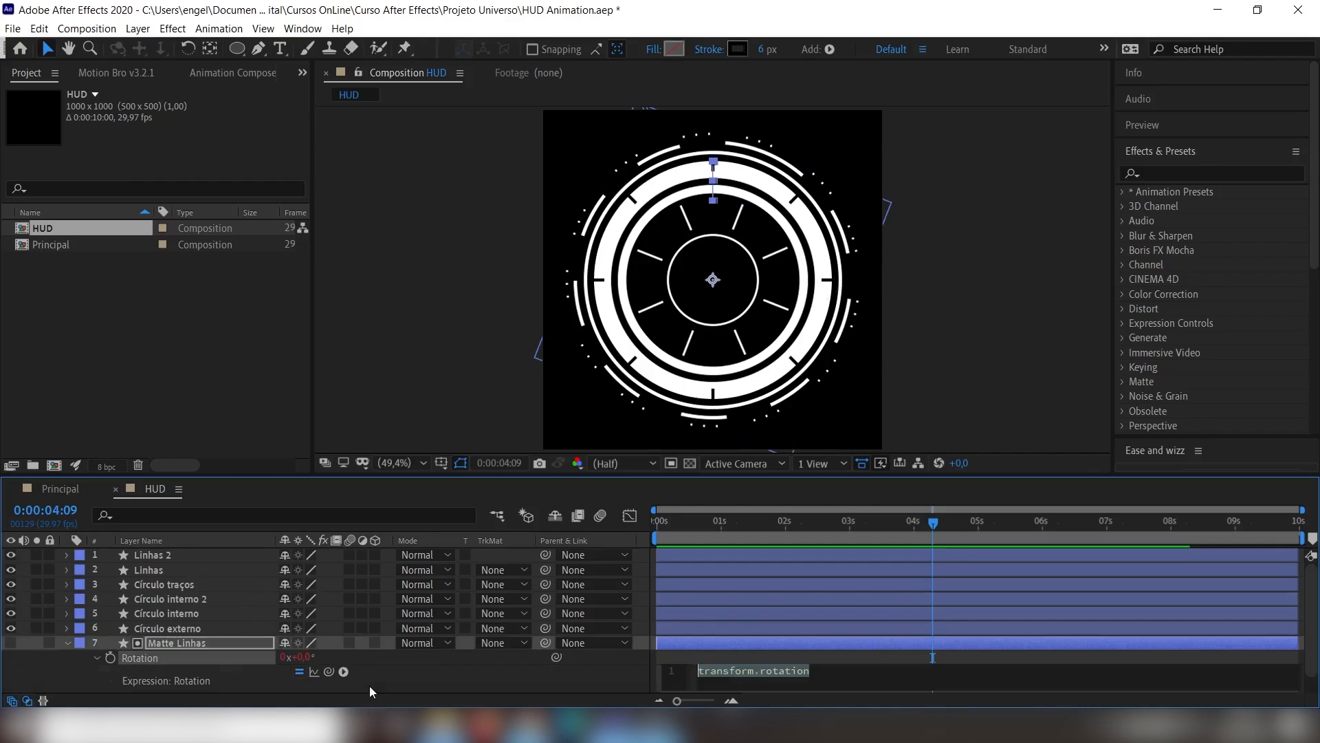
{"action": "type", "text": "time"}
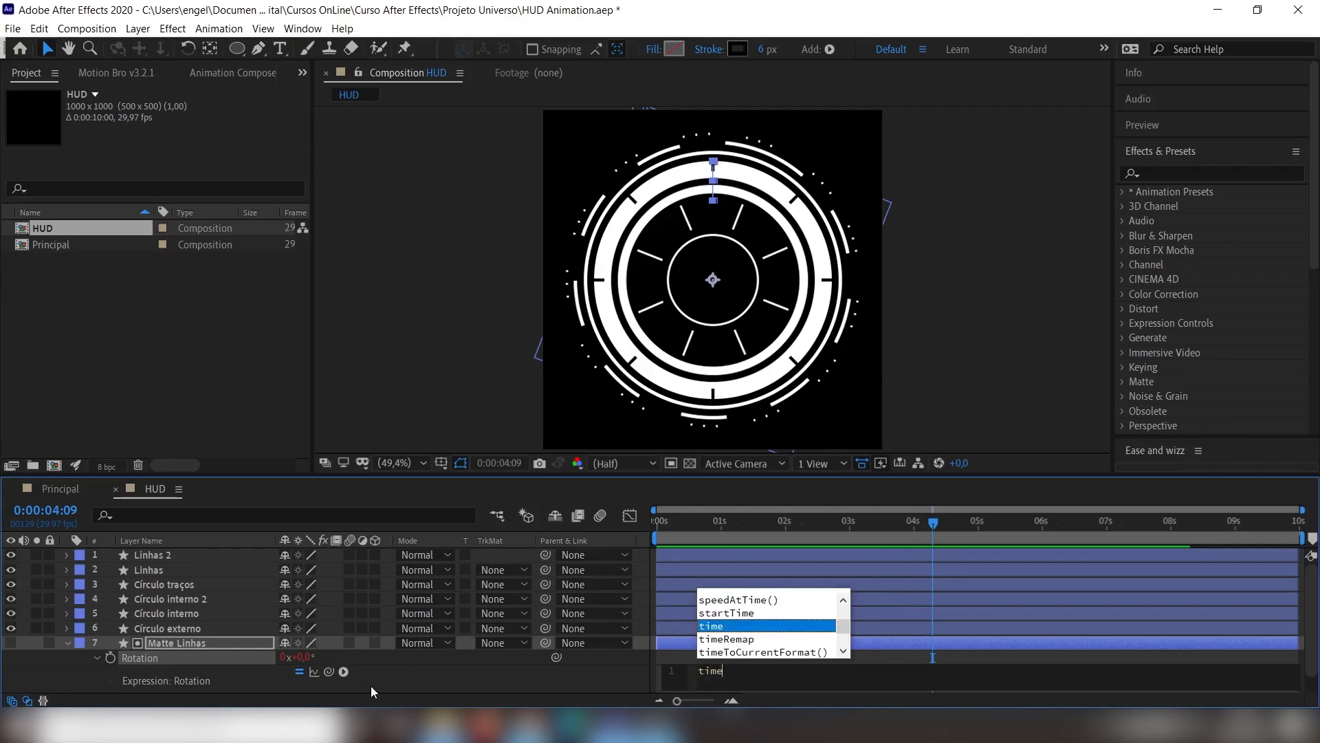
{"action": "type", "text": "*-"}
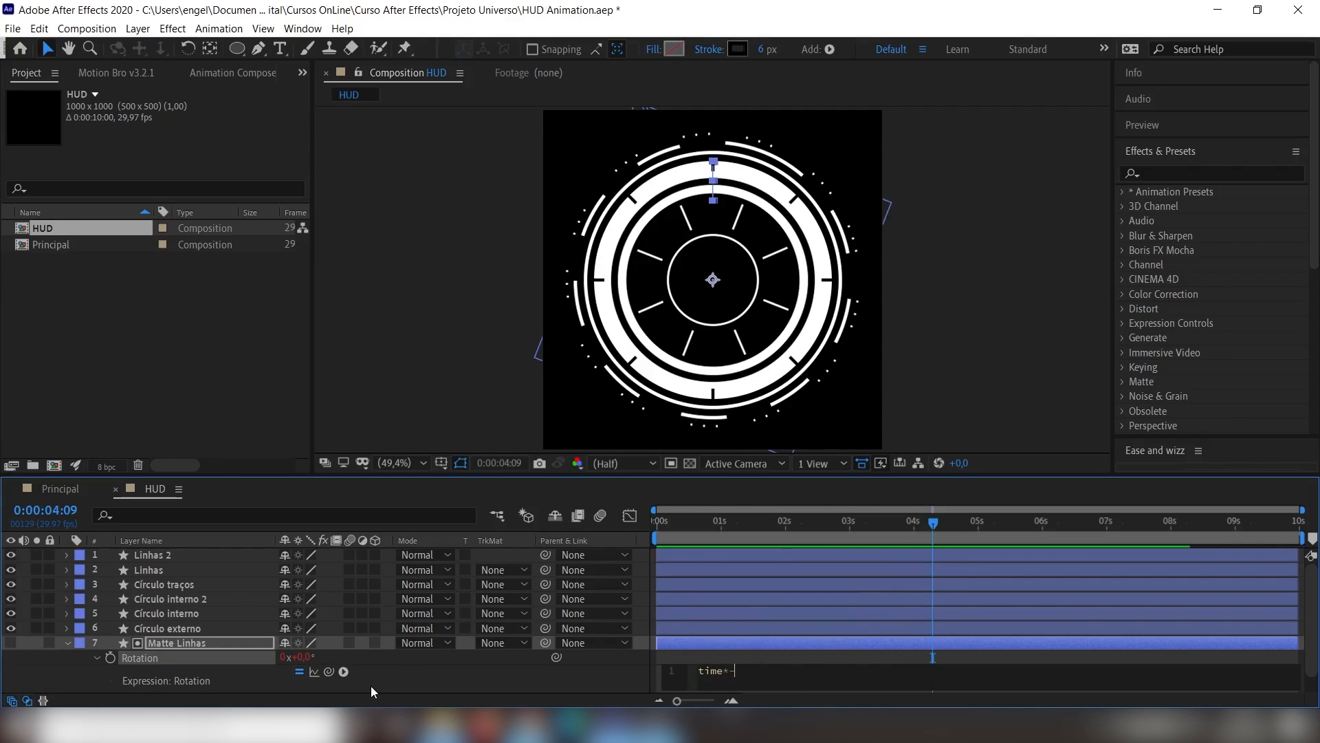
{"action": "type", "text": "5"}
{"action": "key", "text": "KP_Enter"}
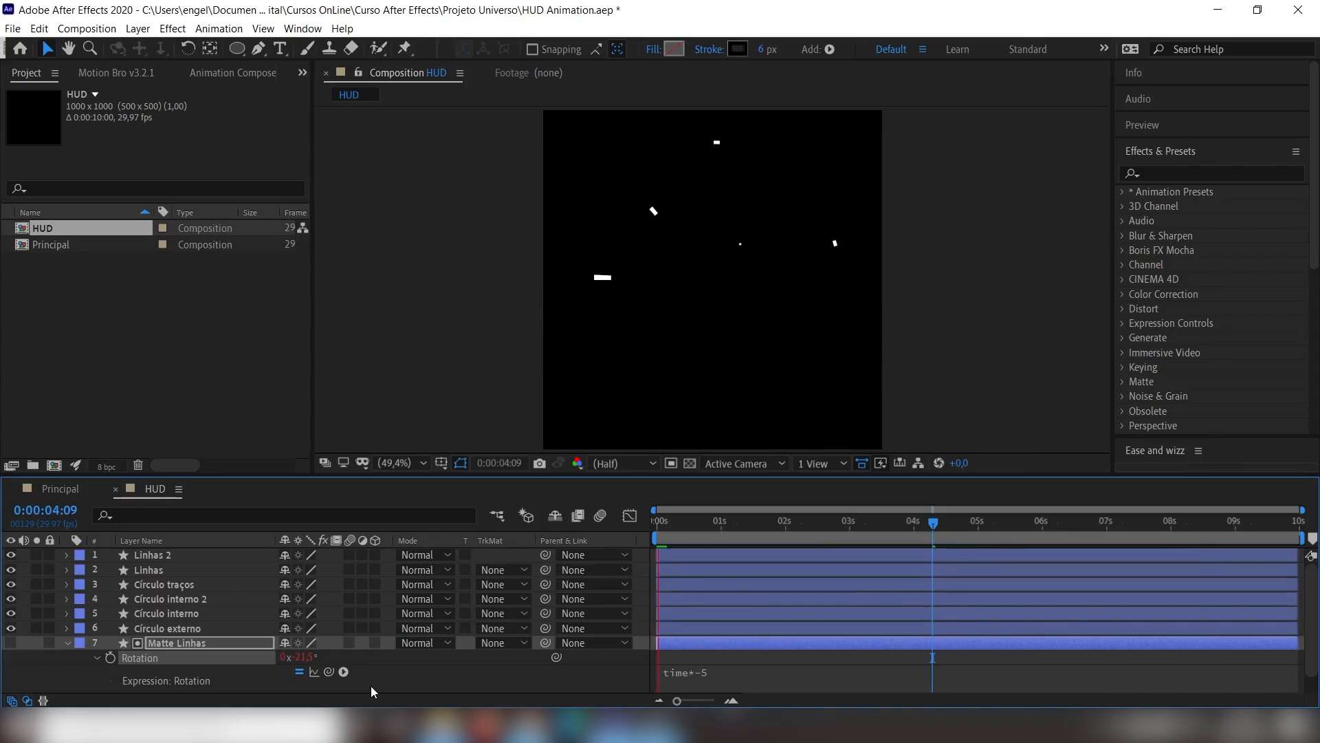
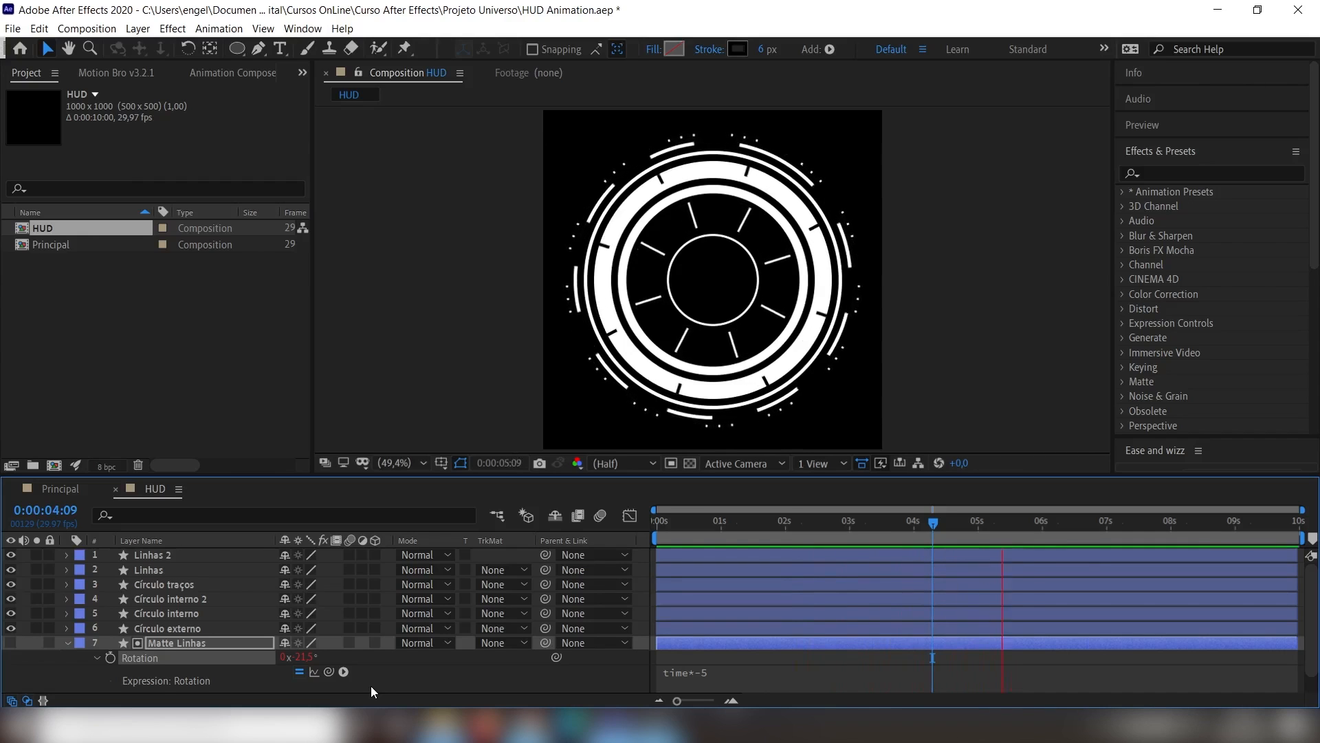
{"action": "key", "text": "space"}
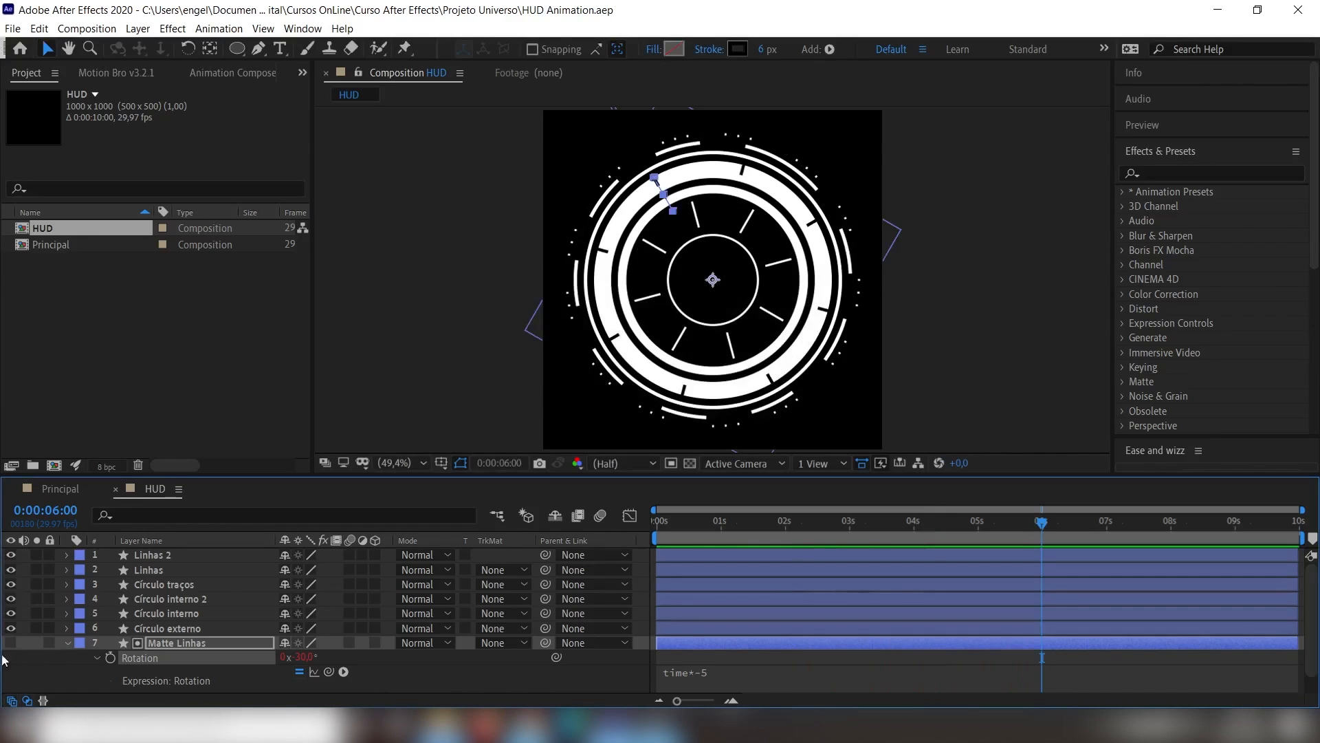
- Place the HUD composition as a layer in the Principal composition and move the playhead to 0:00:02:17
{"action": "left_click", "coordinate": [67, 642]}
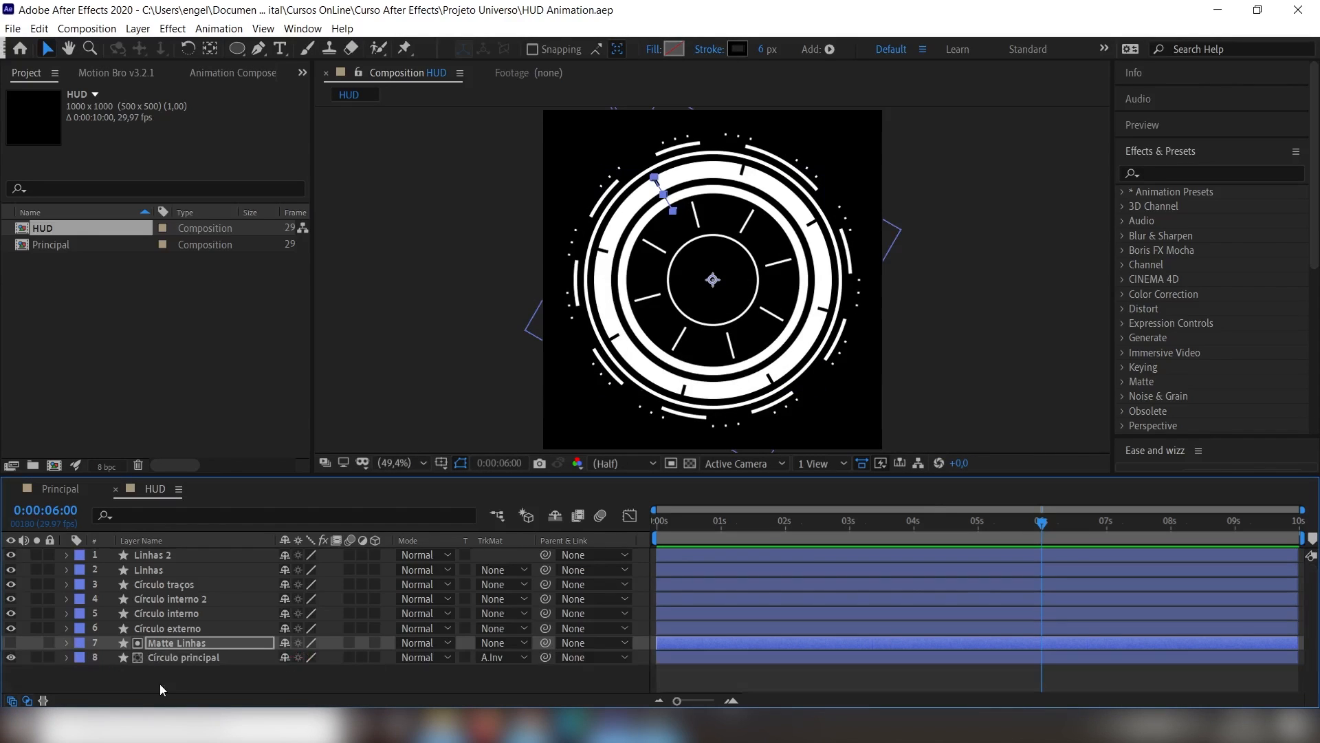
{"action": "left_click", "coordinate": [159, 683]}
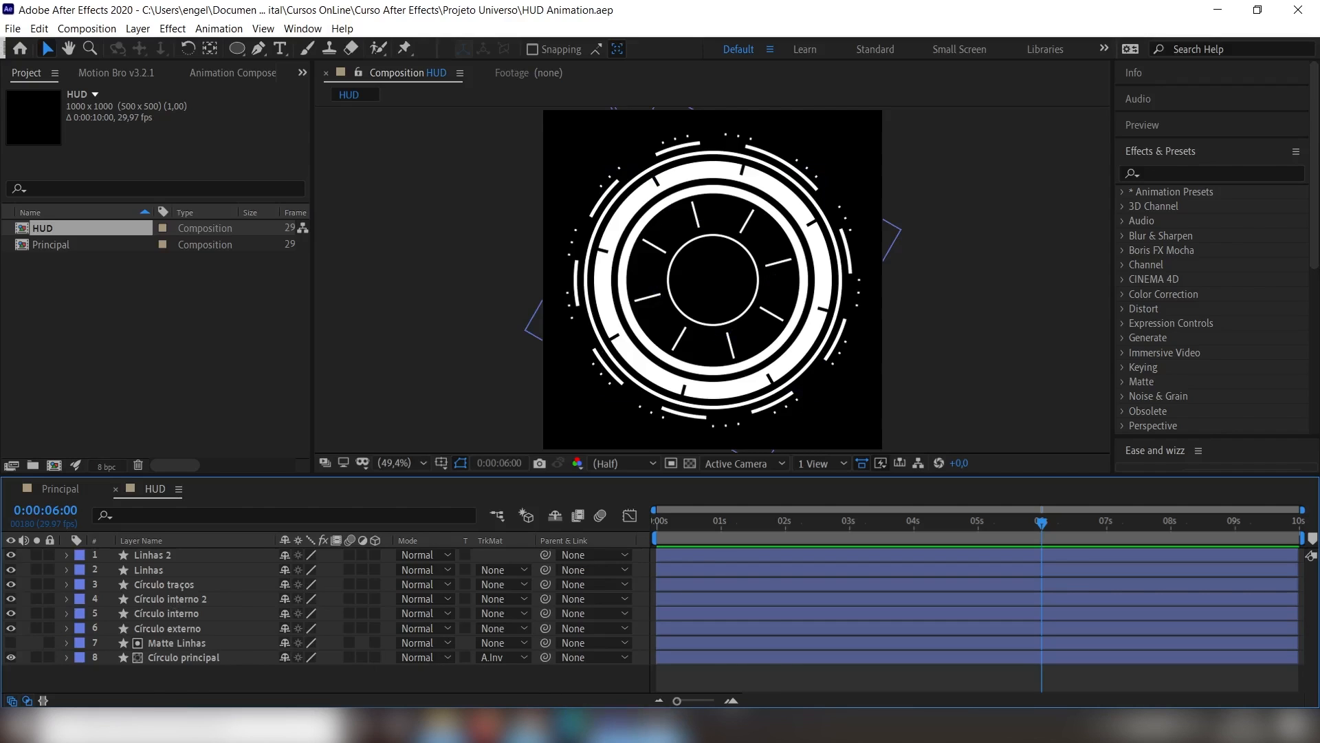
{"action": "left_click", "coordinate": [59, 489]}
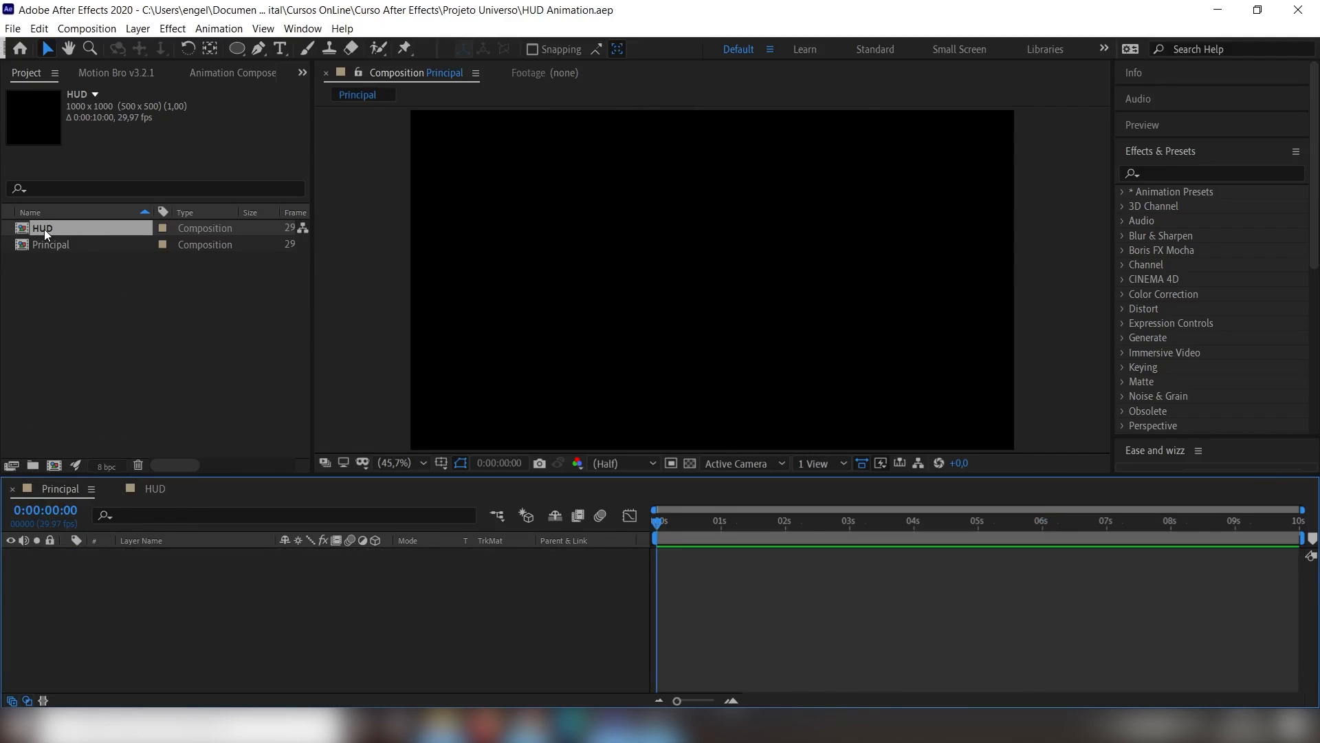
{"action": "left_click_drag", "start_coordinate": [44, 229], "coordinate": [186, 576]}
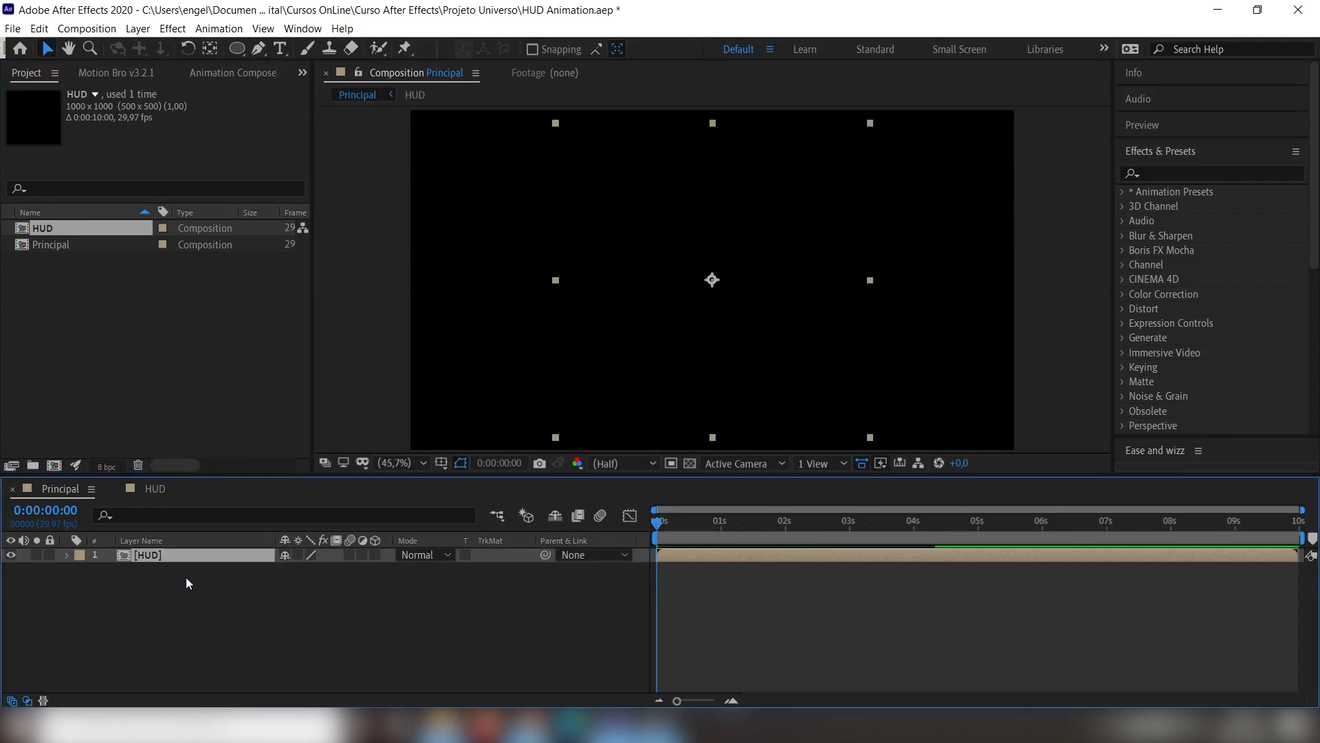
{"action": "left_click_drag", "start_coordinate": [655, 526], "coordinate": [821, 521]}
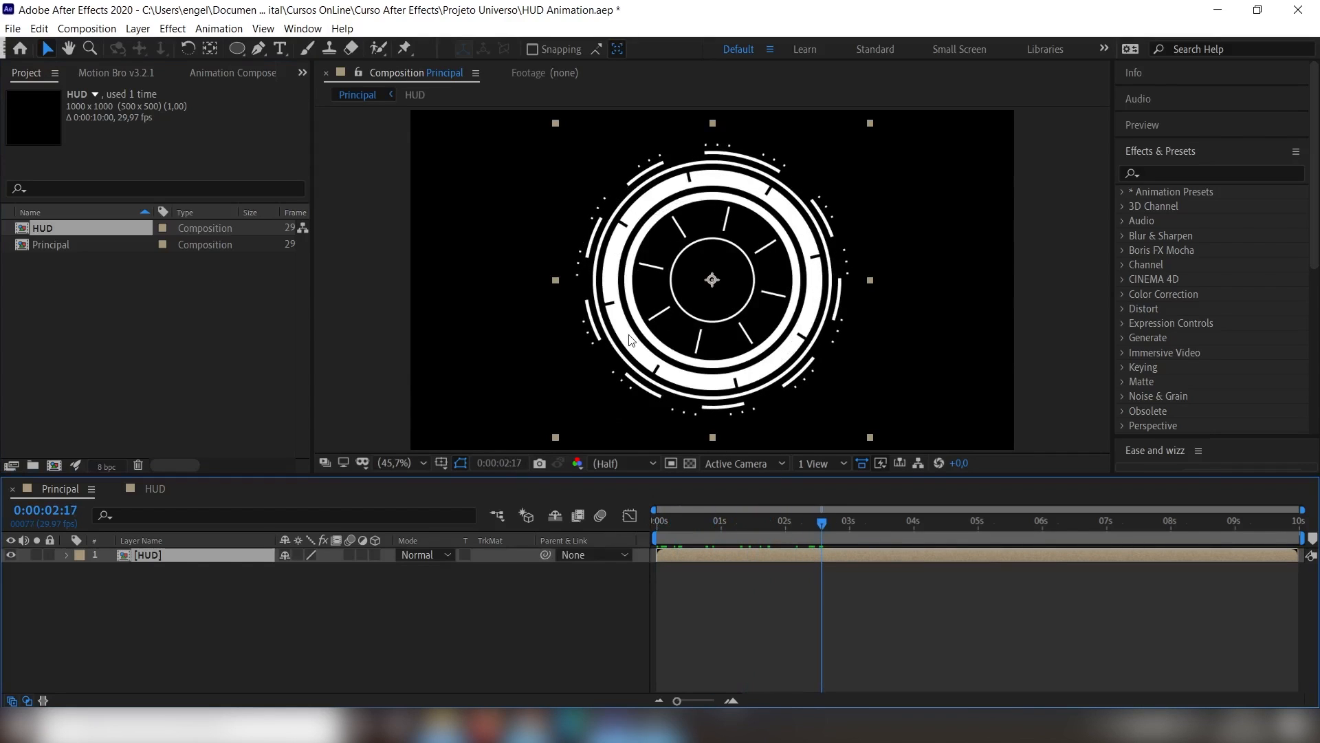
{"action": "left_click", "coordinate": [200, 612]}
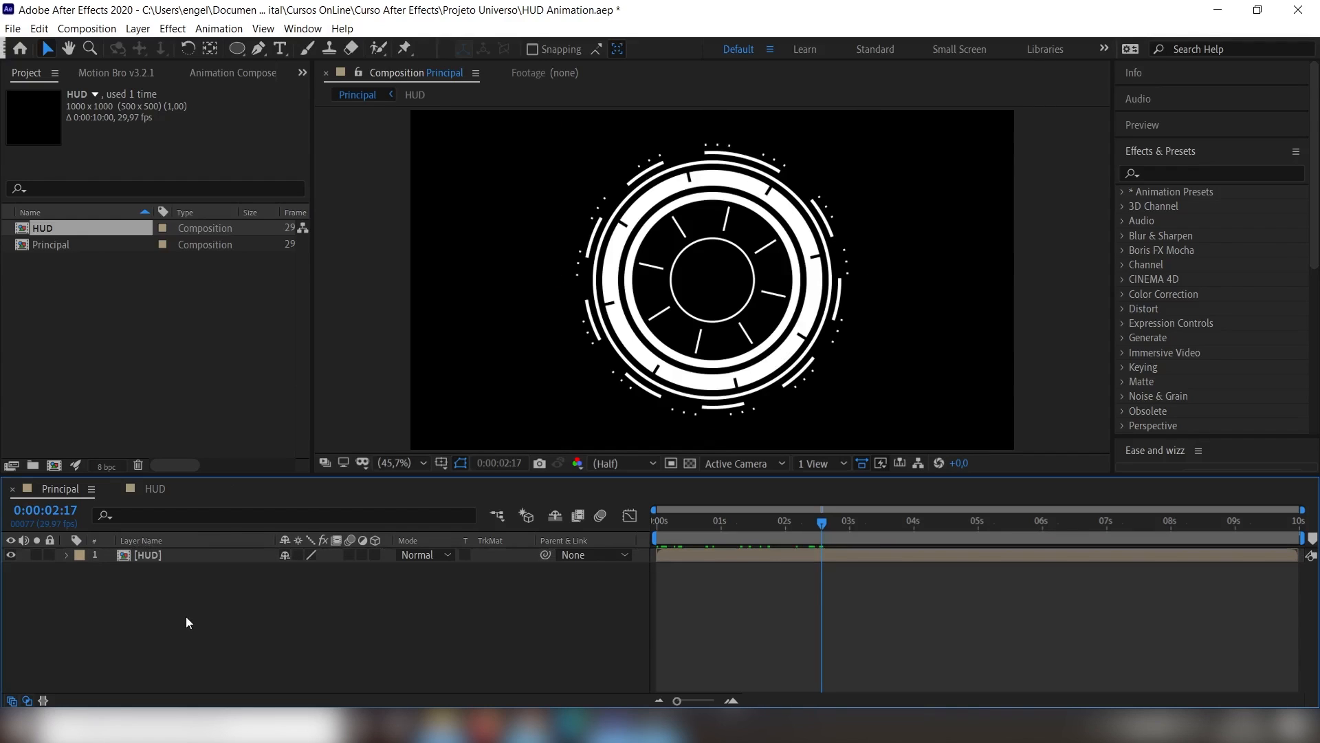
- Create a white solid named BG in the Principal composition and place it beneath the HUD layer
{"action": "right_click", "coordinate": [186, 617]}
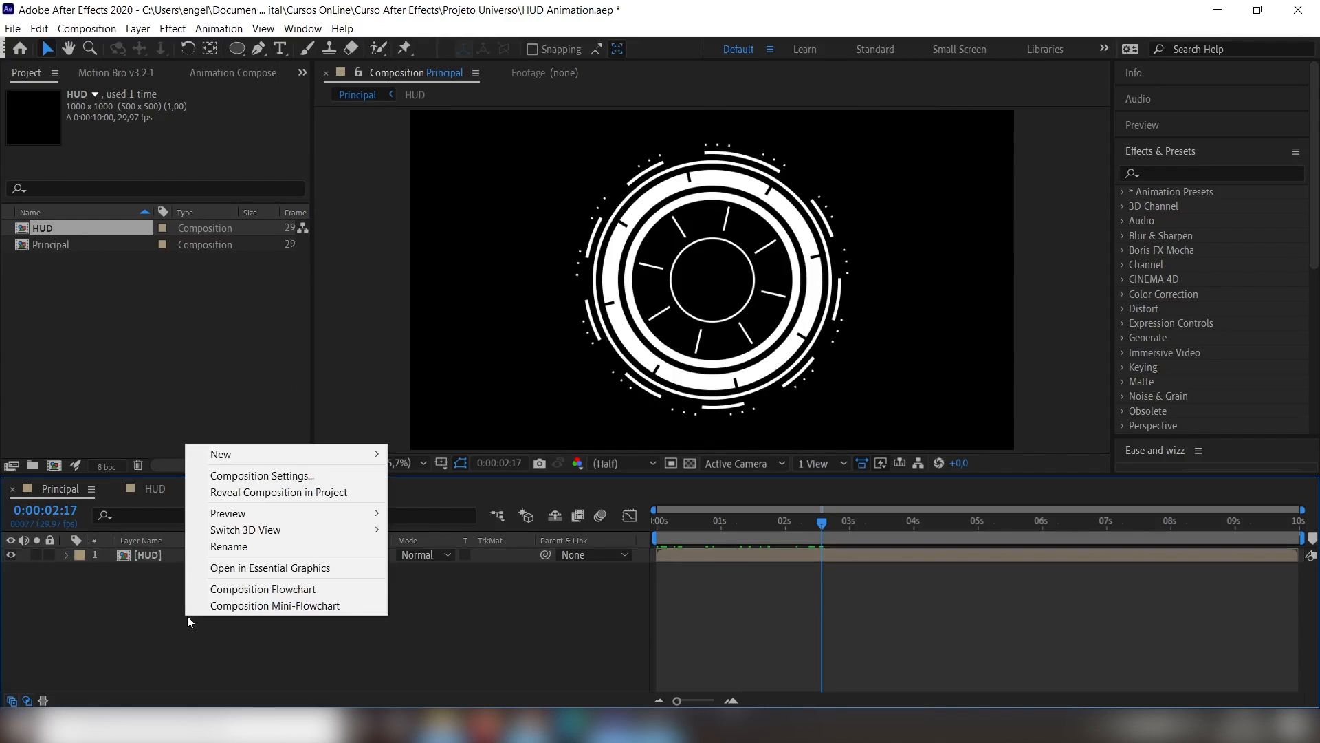
{"action": "mouse_move", "coordinate": [255, 453]}
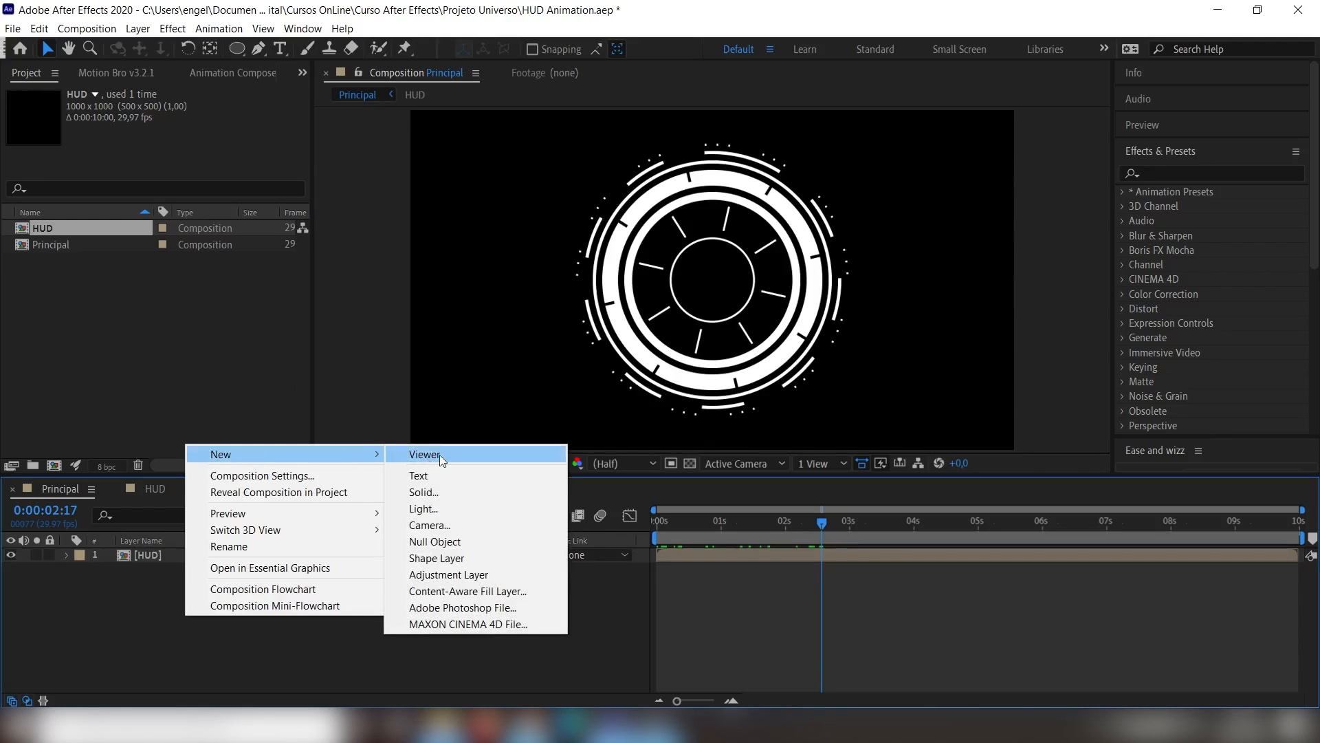
{"action": "left_click", "coordinate": [446, 494]}
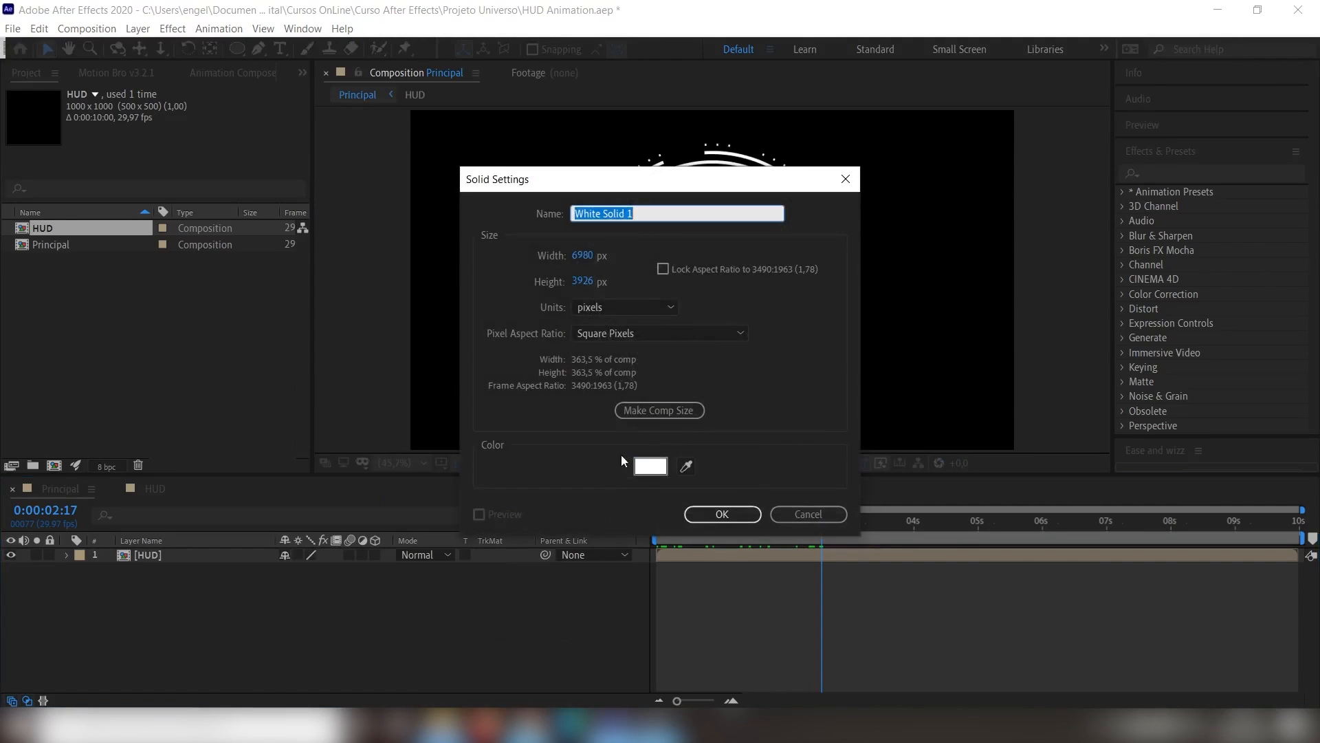
{"action": "type", "text": "BG"}
{"action": "key", "text": "Return"}
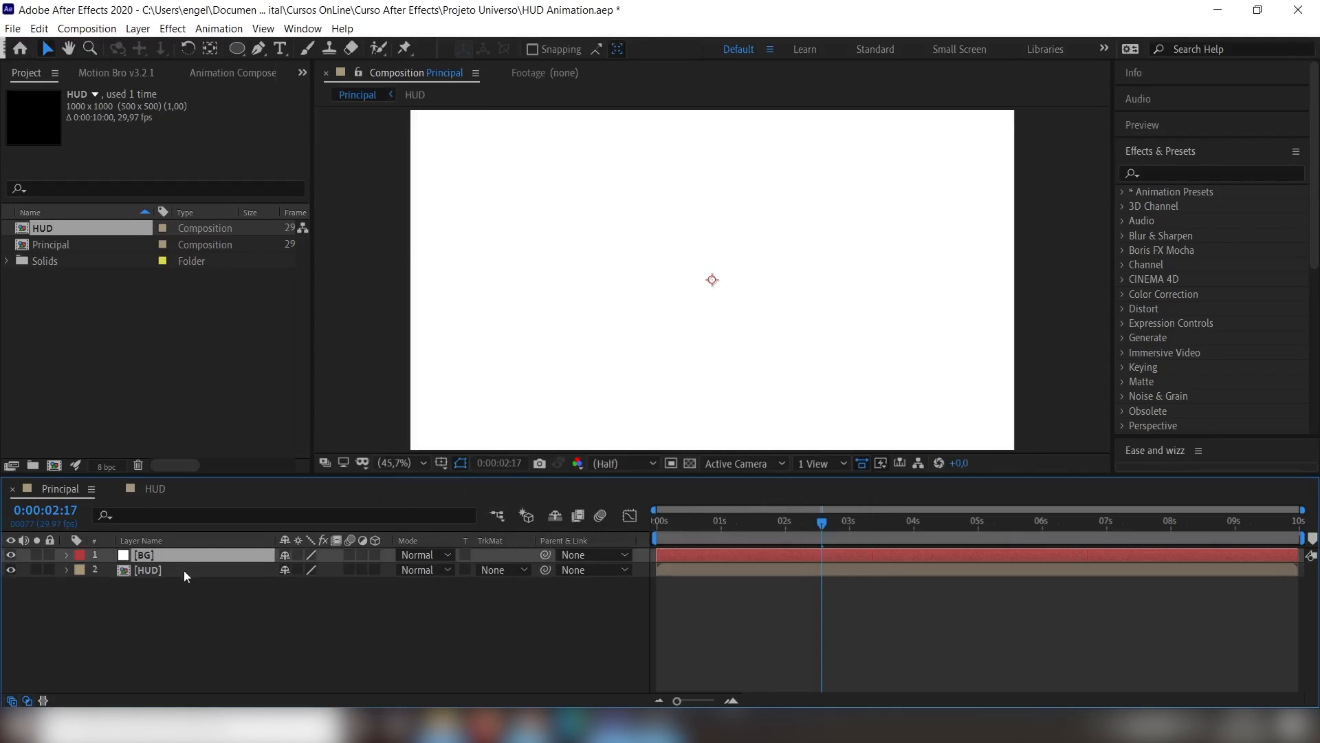
{"action": "left_click_drag", "start_coordinate": [146, 554], "coordinate": [148, 596]}
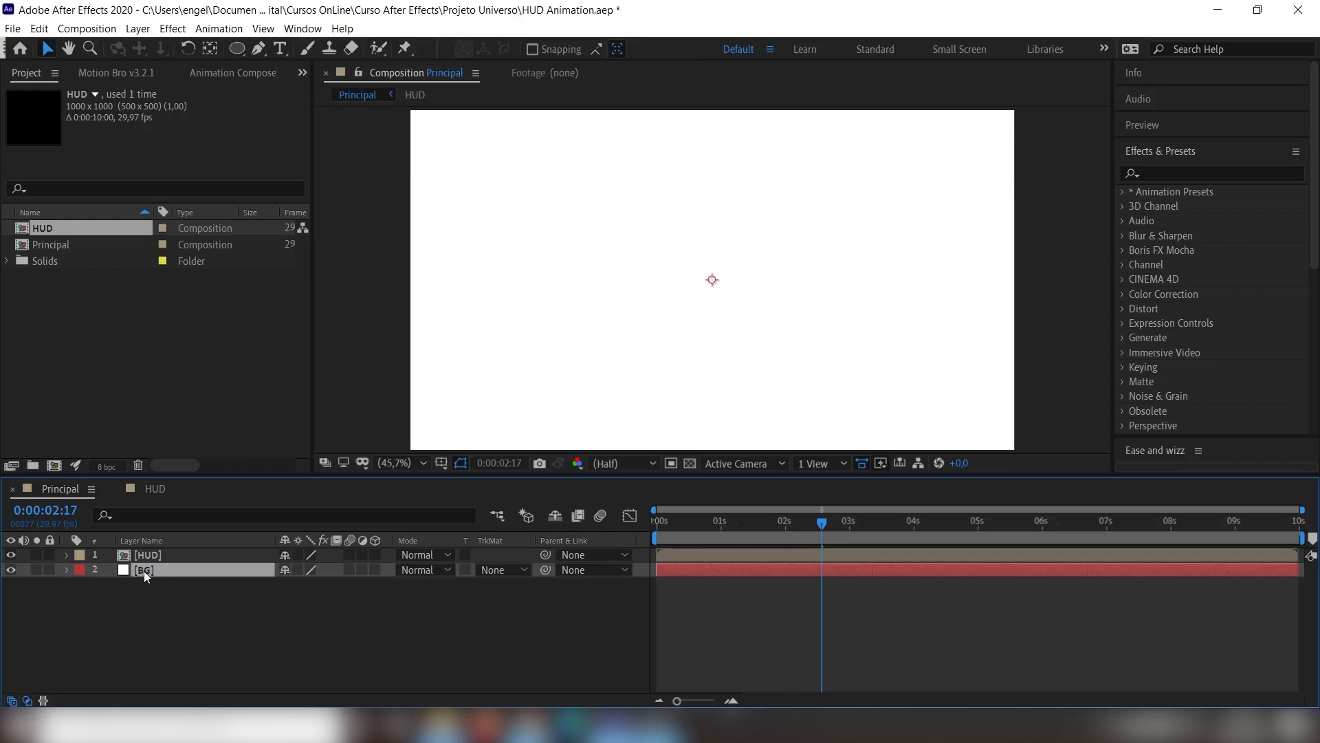
- Apply the Gradient Ramp effect to the BG layer and set its ramp shape to Radial Ramp
{"action": "left_click", "coordinate": [1195, 162]}
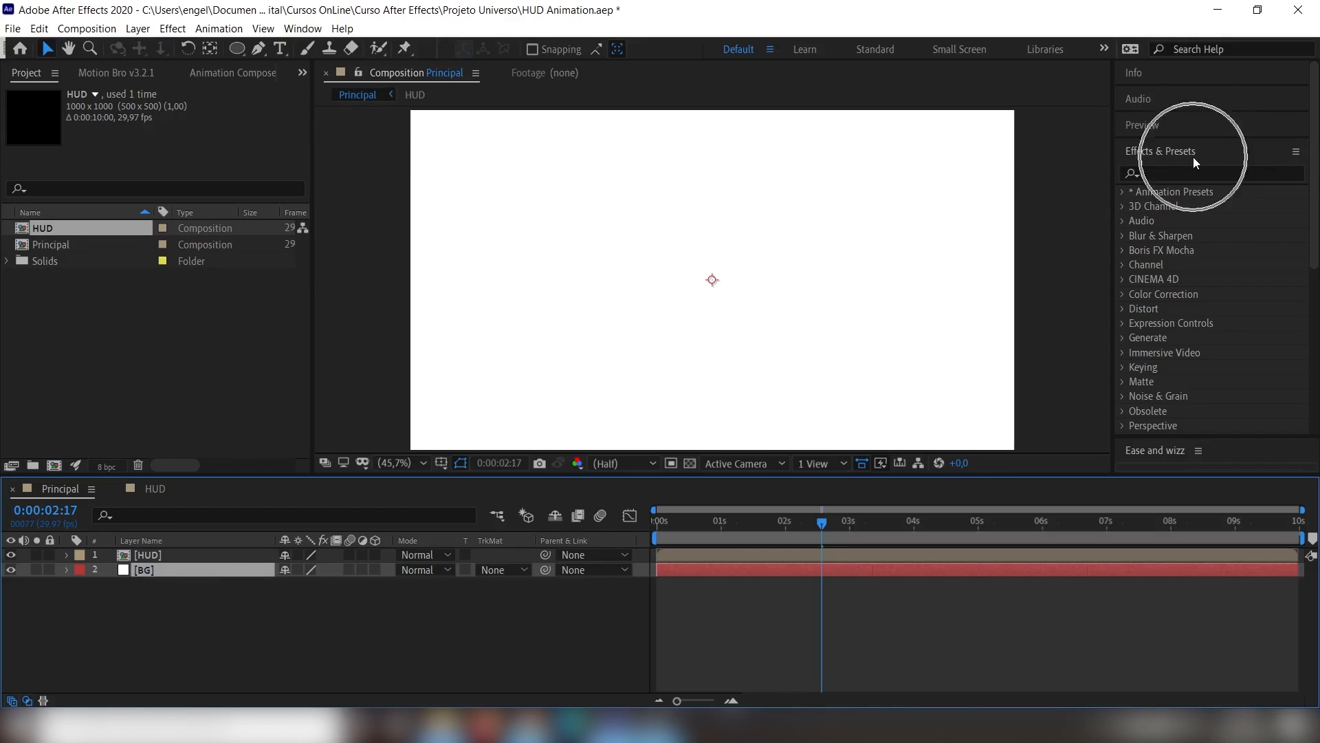
{"action": "left_click", "coordinate": [182, 31]}
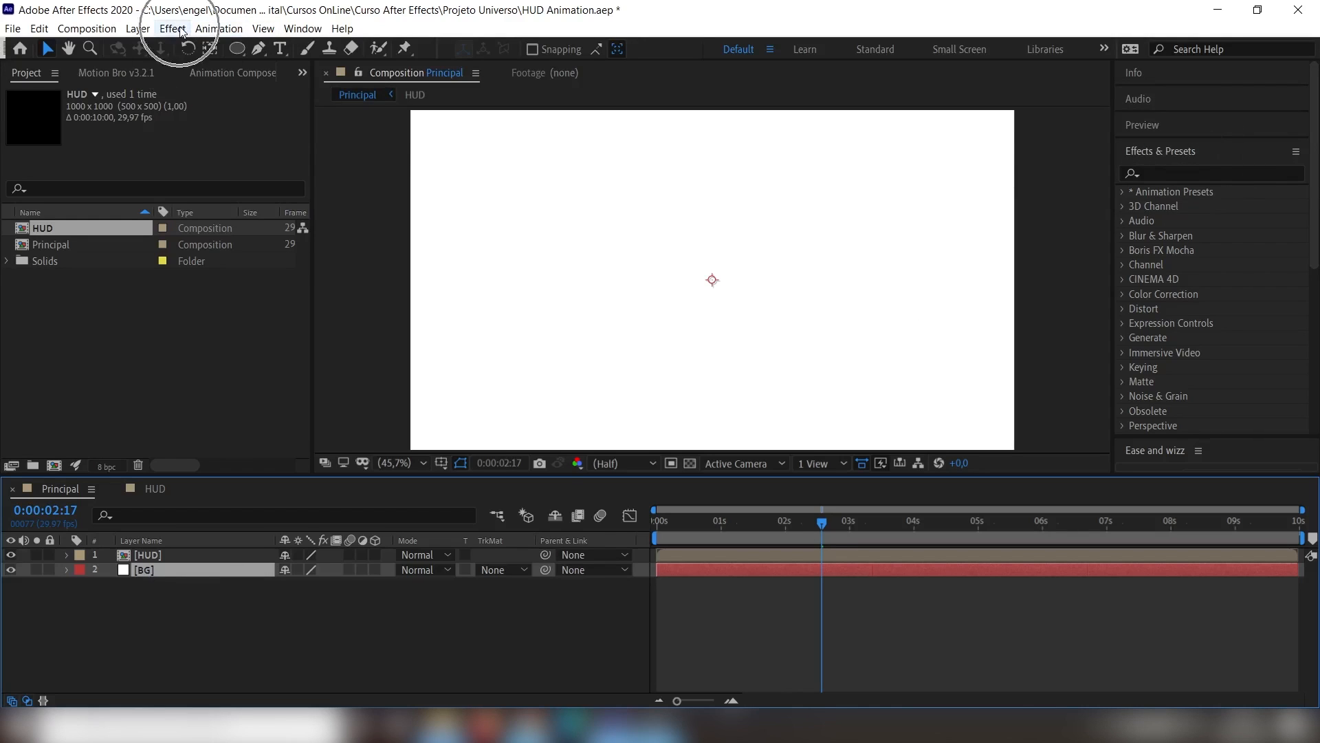
{"action": "right_click", "coordinate": [149, 569]}
{"action": "mouse_move", "coordinate": [232, 356]}
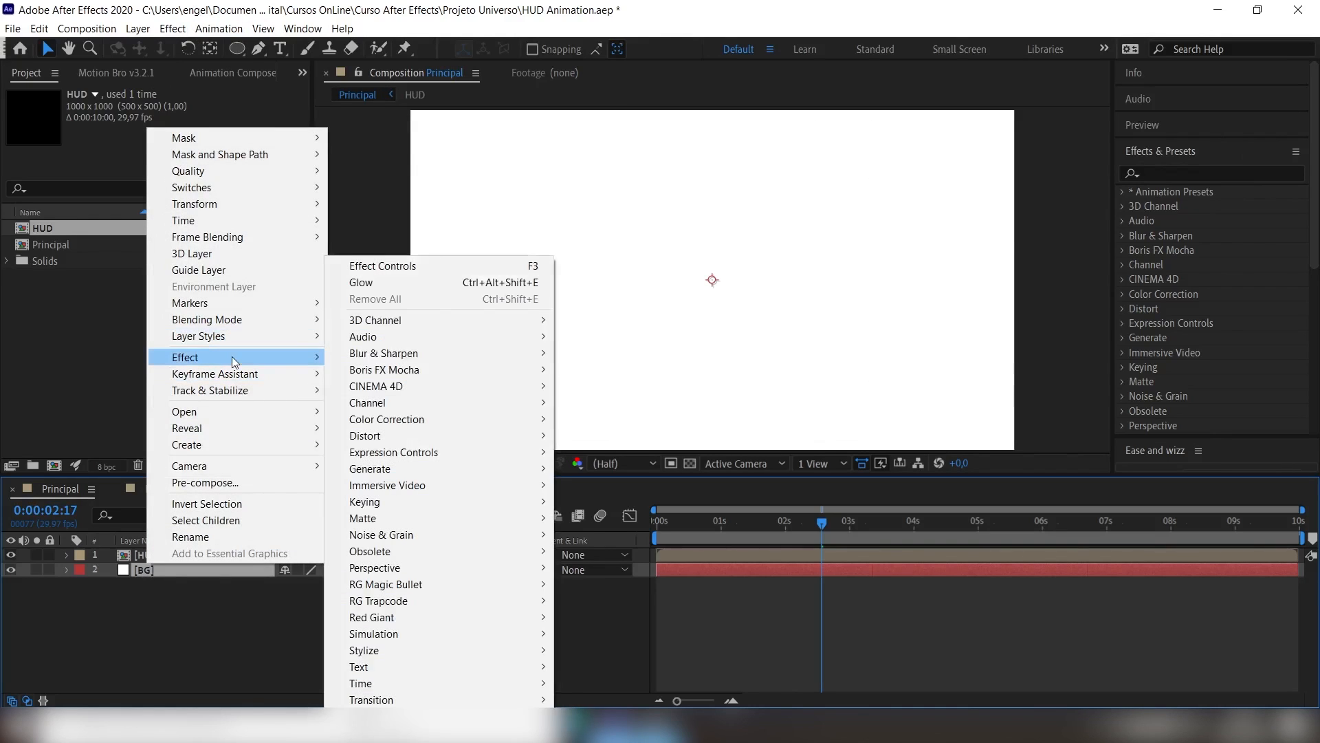
{"action": "left_click", "coordinate": [159, 570]}
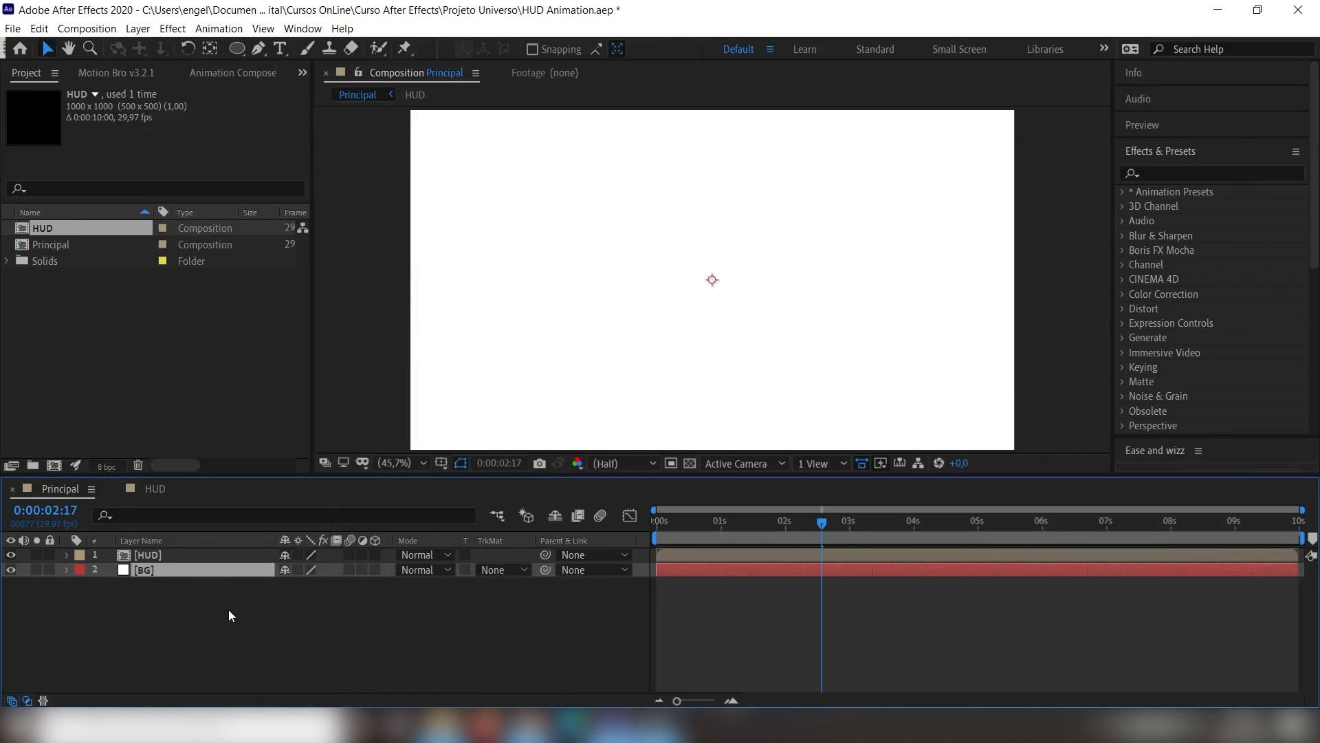
{"action": "key", "text": "ctrl+space"}
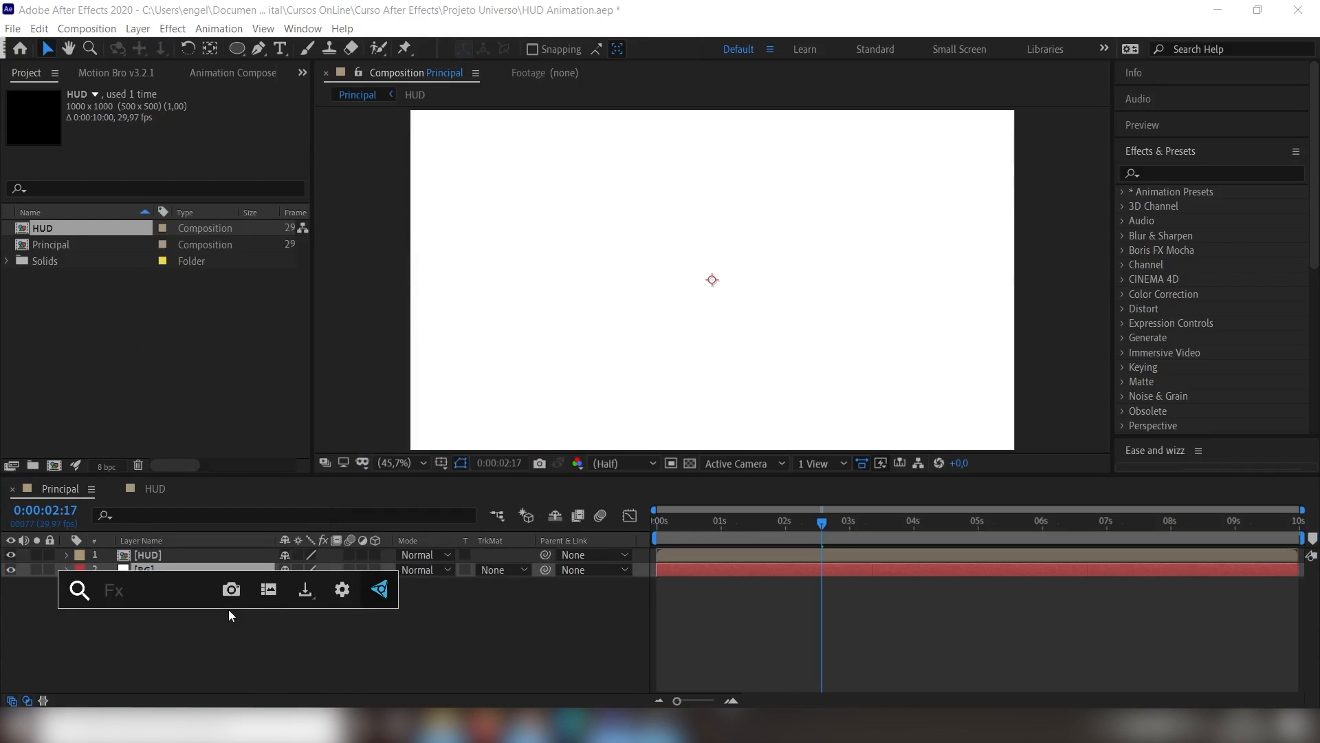
{"action": "type", "text": "gradient"}
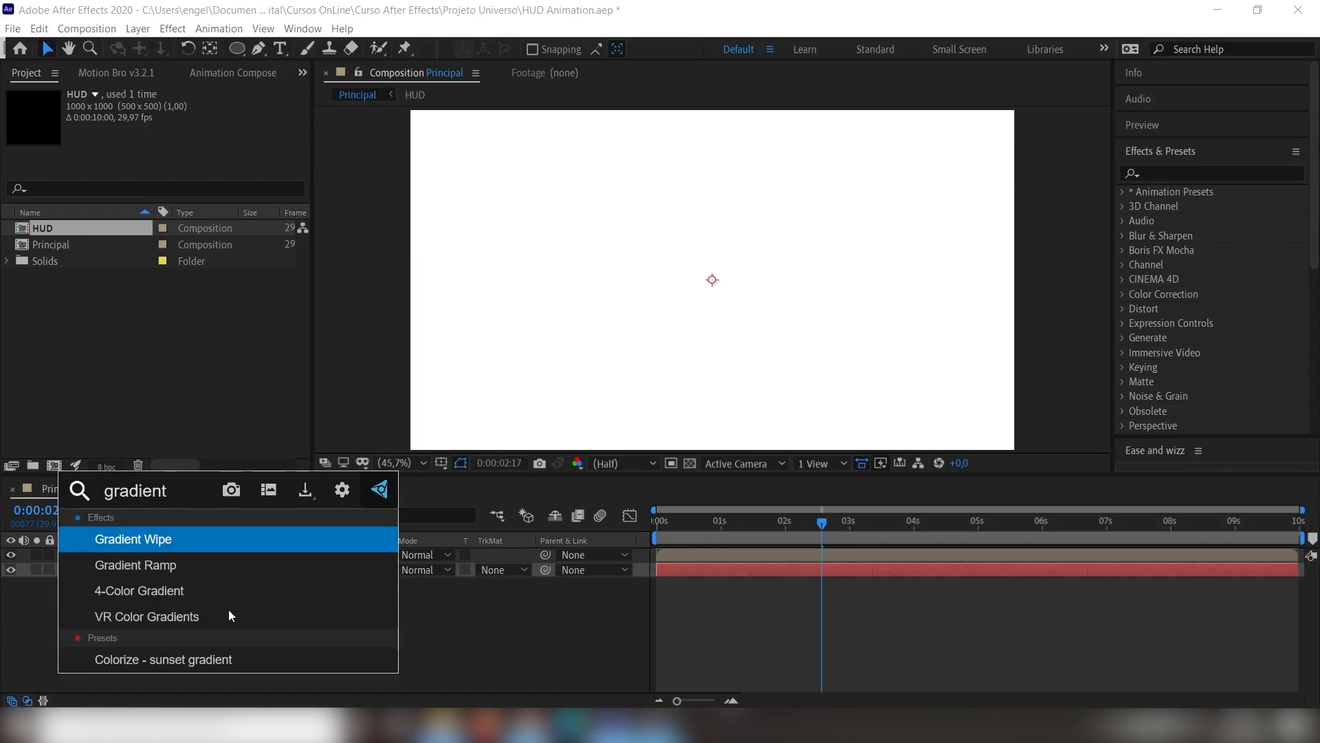
{"action": "left_click", "coordinate": [172, 568]}
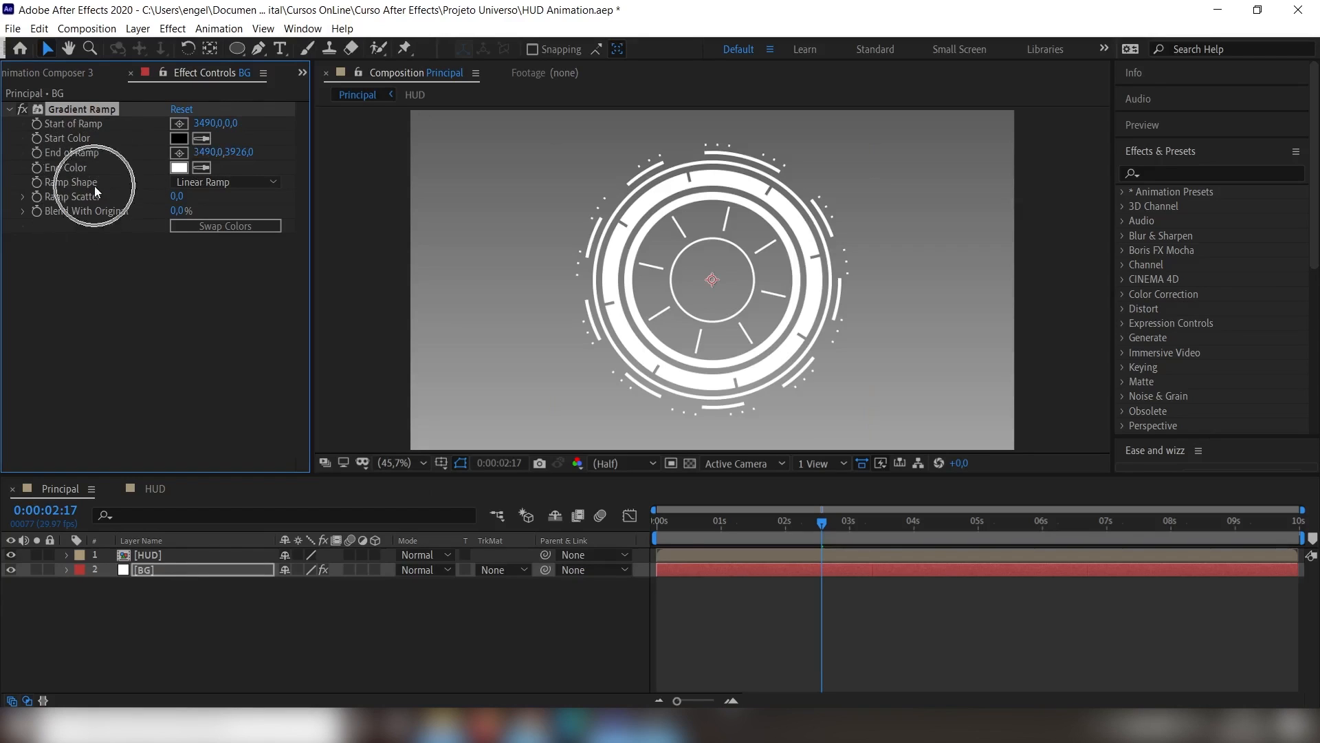
{"action": "left_click", "coordinate": [215, 186]}
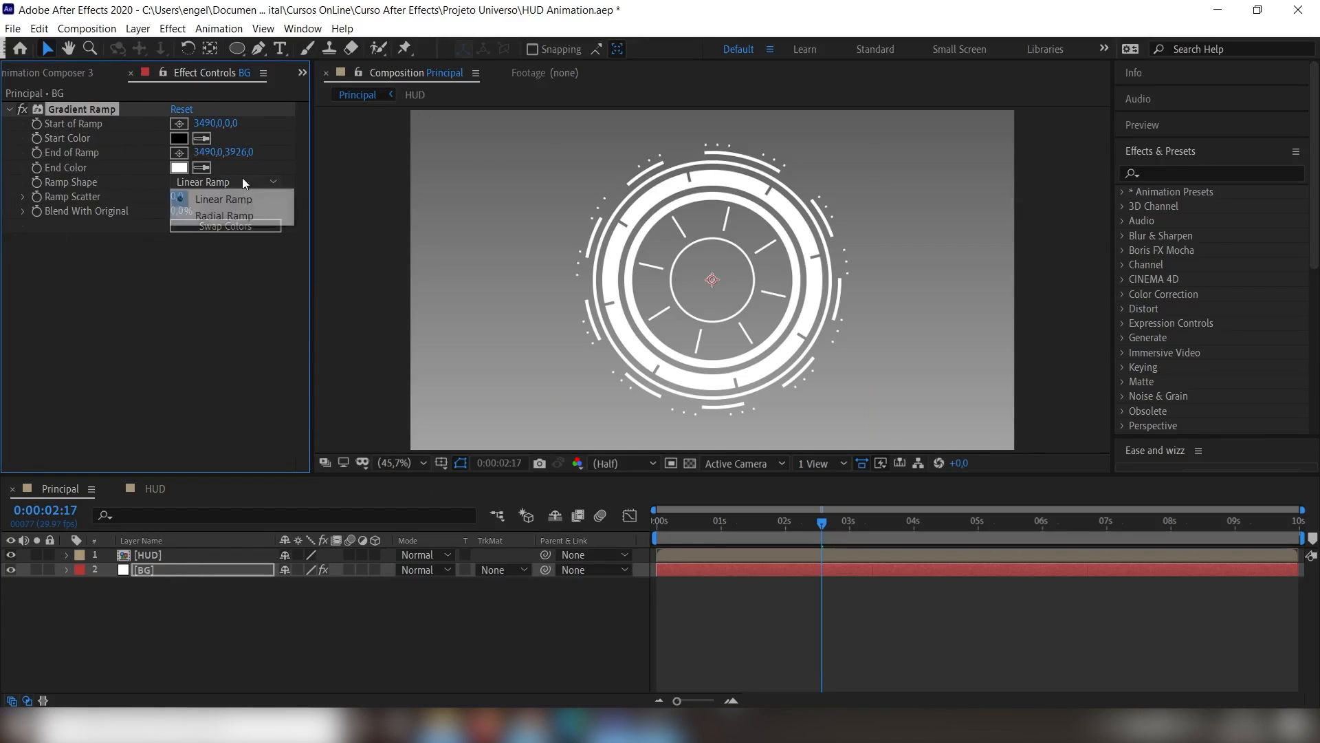
{"action": "left_click", "coordinate": [238, 216]}
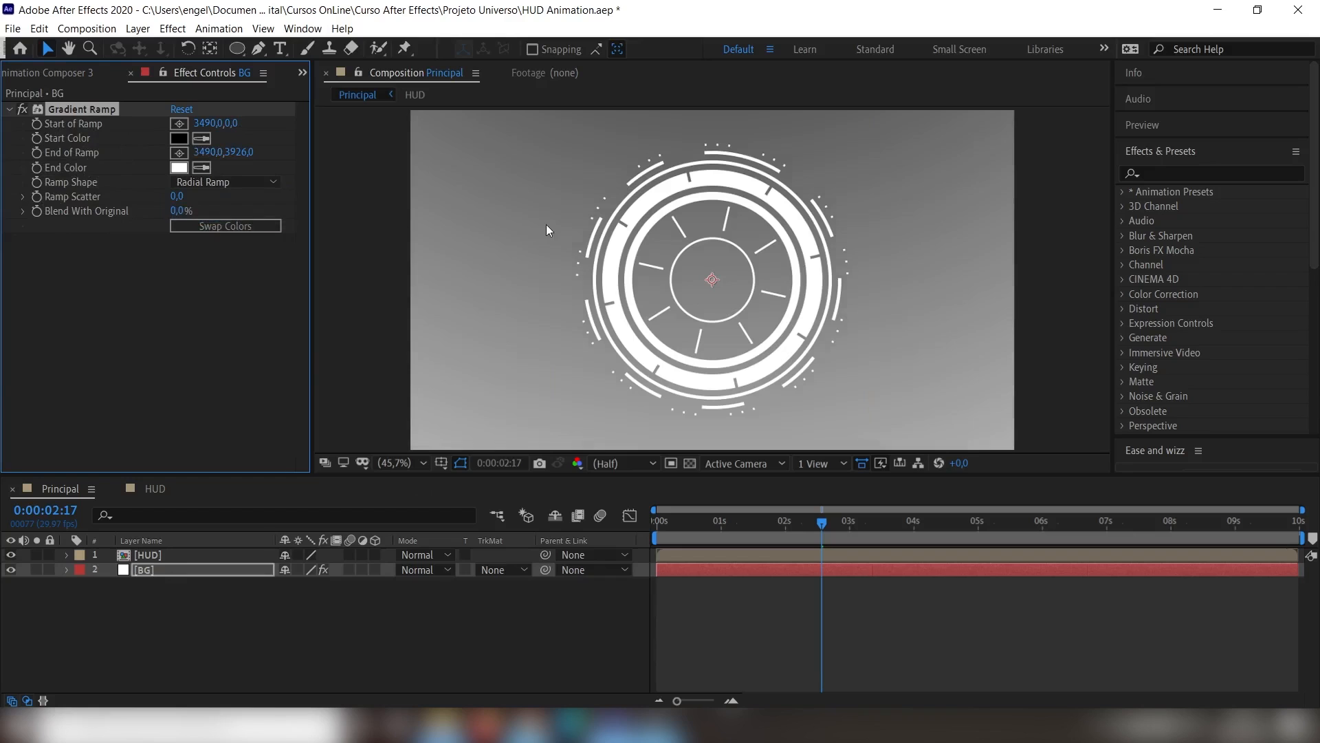
- Set the Gradient Ramp's start color to blue 001764 and its end color to darker blue 001042
{"action": "left_click", "coordinate": [180, 138]}
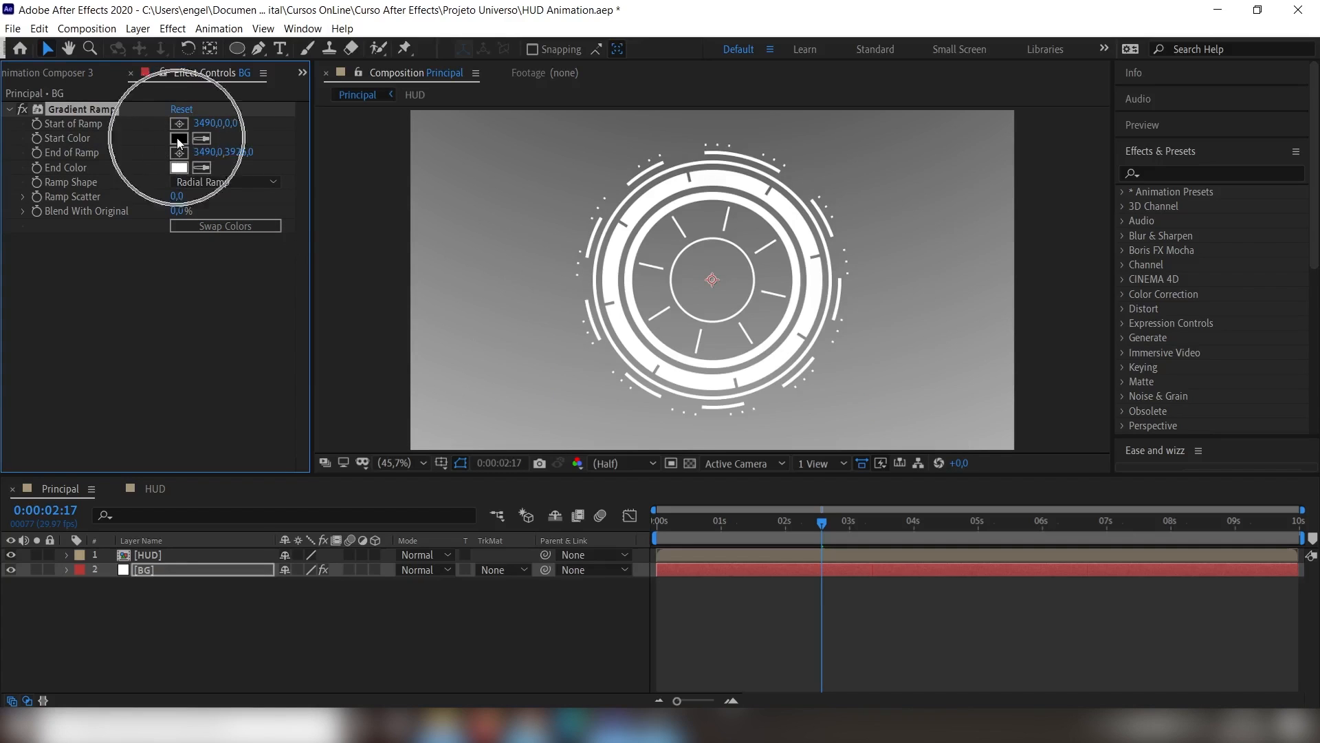
{"action": "mouse_move", "coordinate": [302, 253]}
{"action": "left_mouse_down"}
{"action": "mouse_move", "coordinate": [283, 259]}
{"action": "mouse_move", "coordinate": [283, 313]}
{"action": "left_mouse_up"}
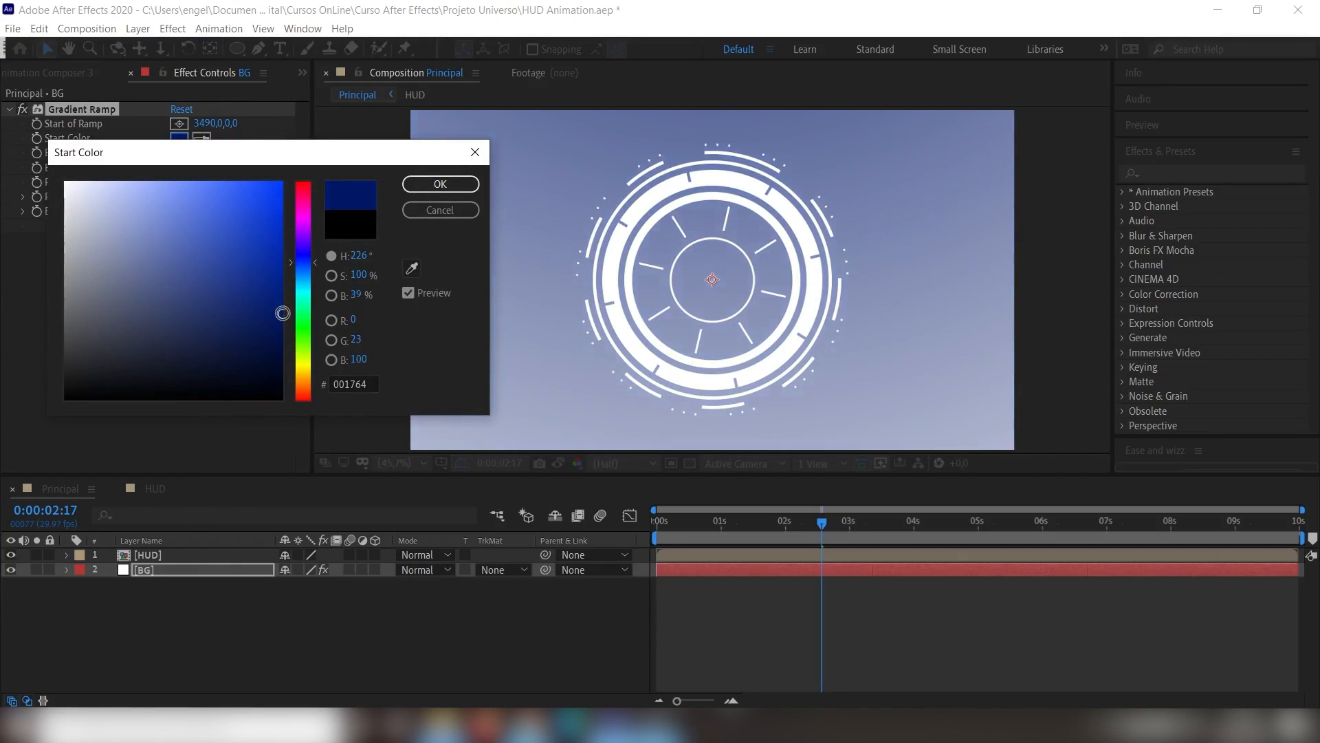
{"action": "left_click", "coordinate": [440, 183]}
{"action": "left_click", "coordinate": [201, 167]}
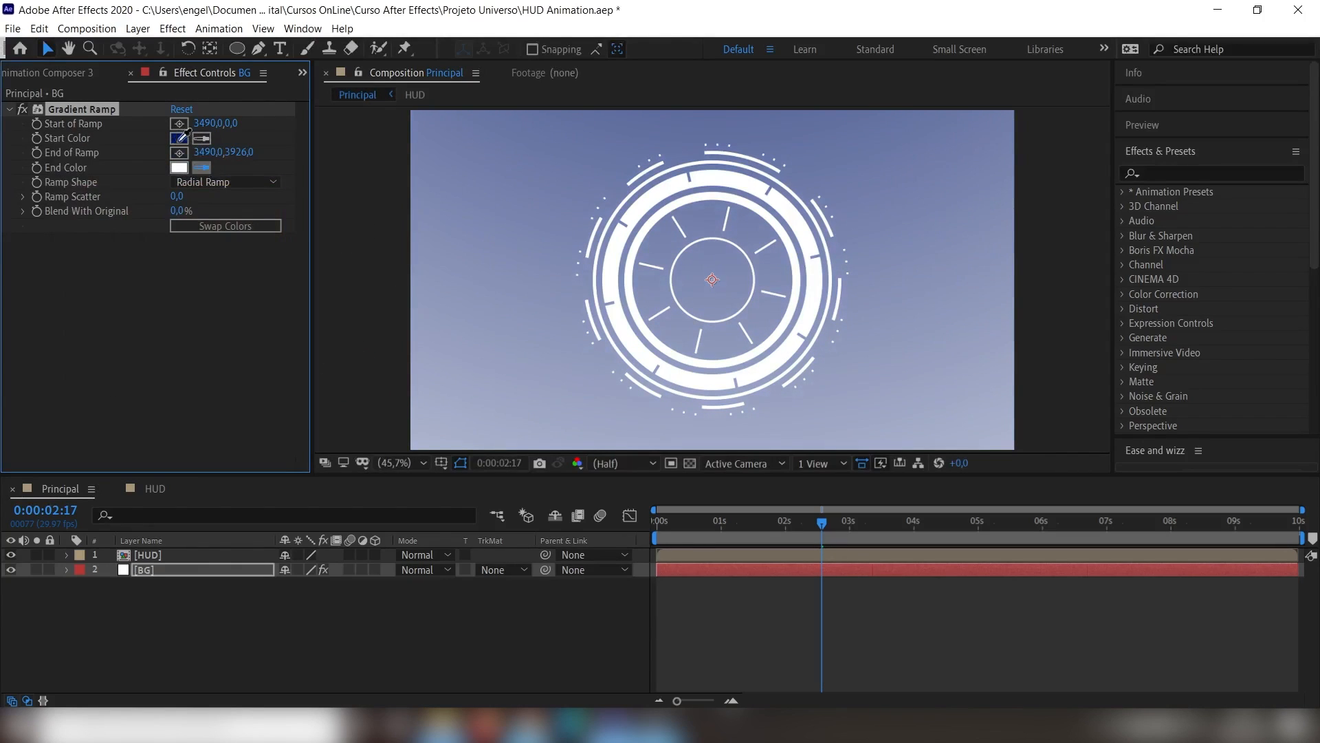
{"action": "left_click", "coordinate": [180, 139]}
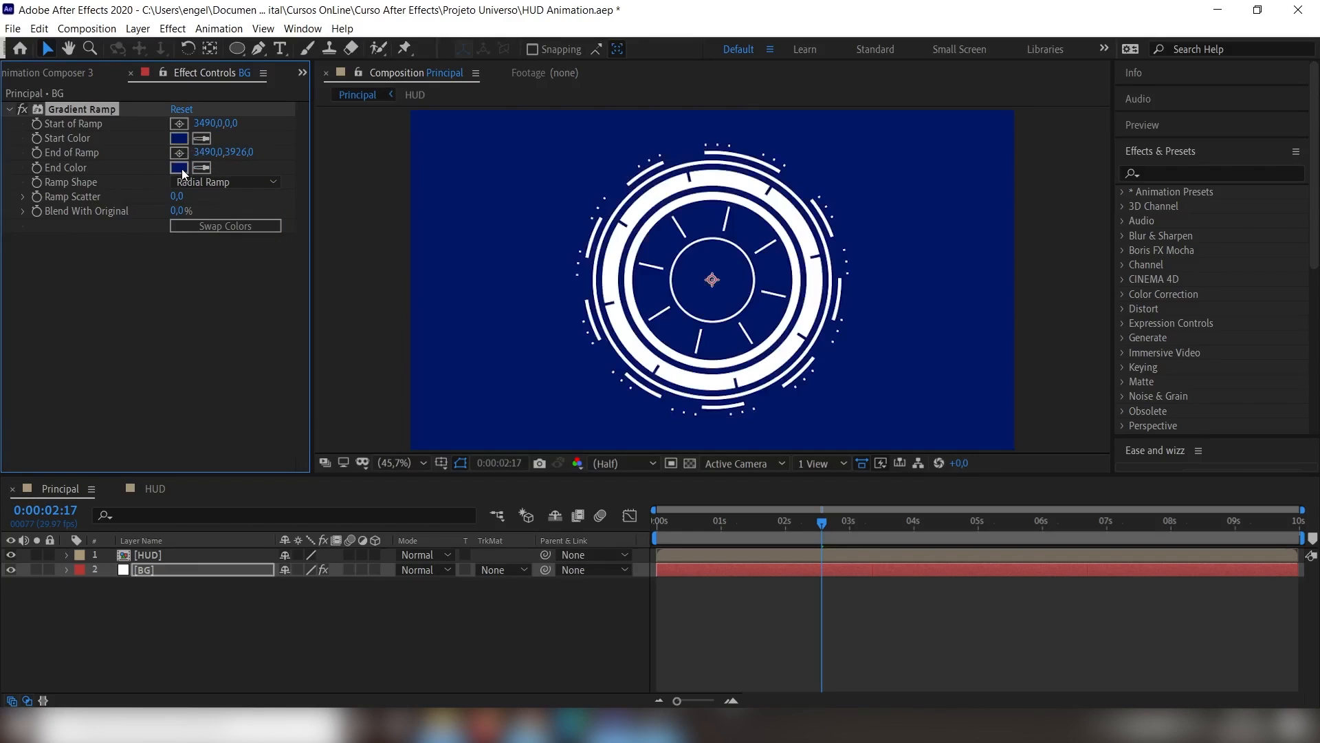
{"action": "left_click", "coordinate": [183, 171]}
{"action": "left_click_drag", "start_coordinate": [288, 218], "coordinate": [281, 343]}
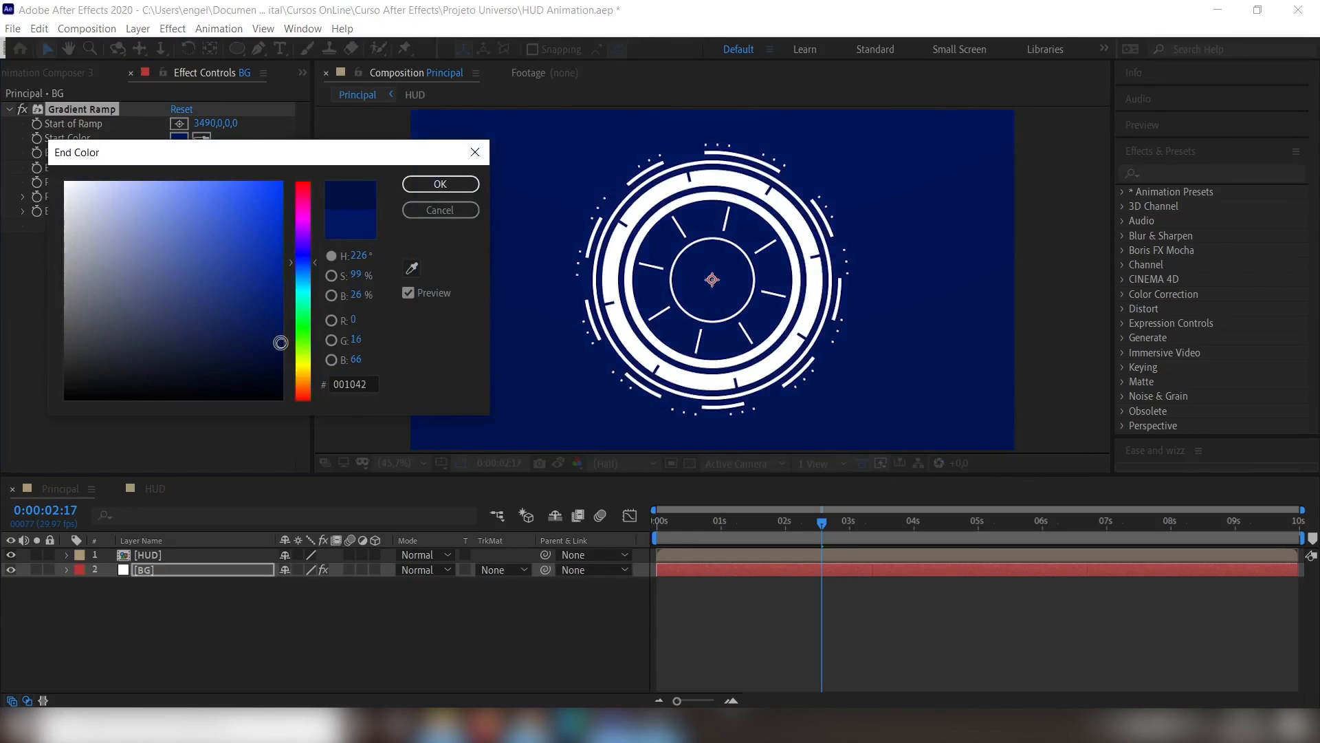
{"action": "left_click", "coordinate": [440, 184]}
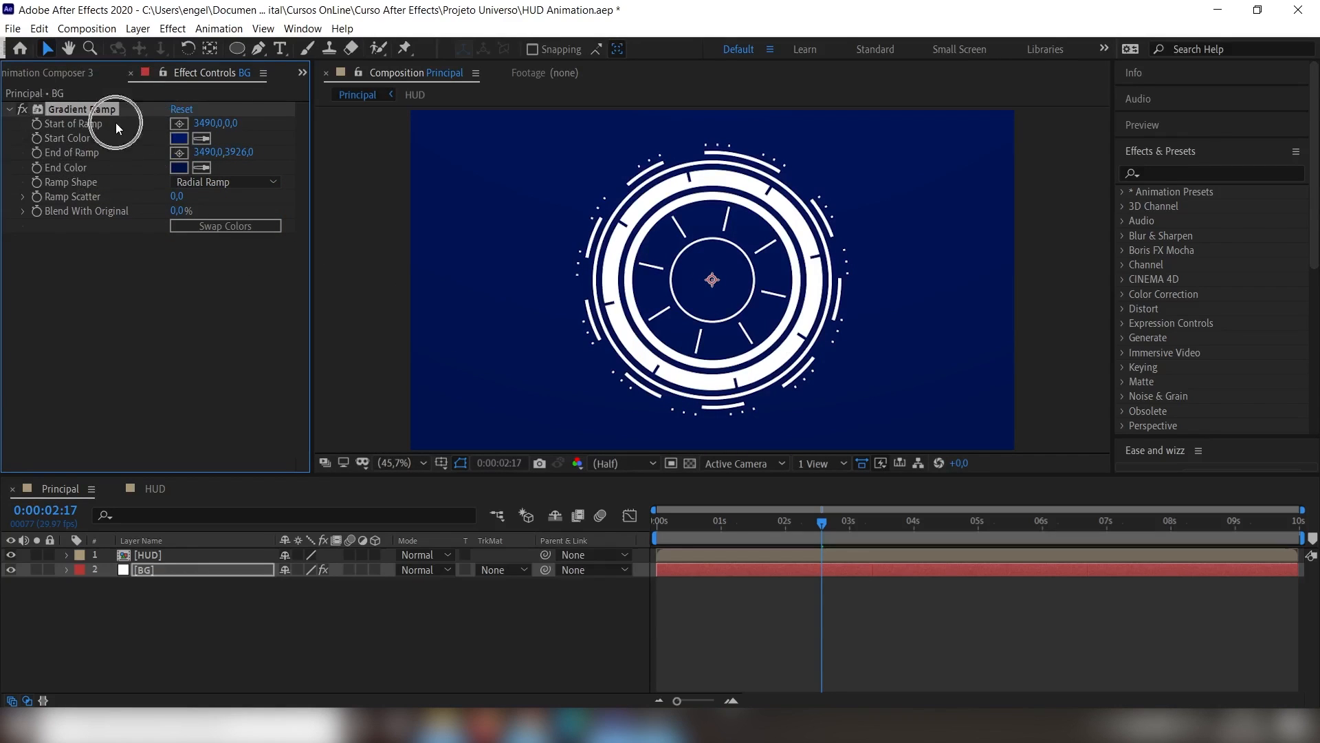
- Position the start of the ramp near the frame's upper-right corner, about 4425,1438, and its end near the lower-left corner, about 2716,2345
{"action": "left_click", "coordinate": [181, 124]}
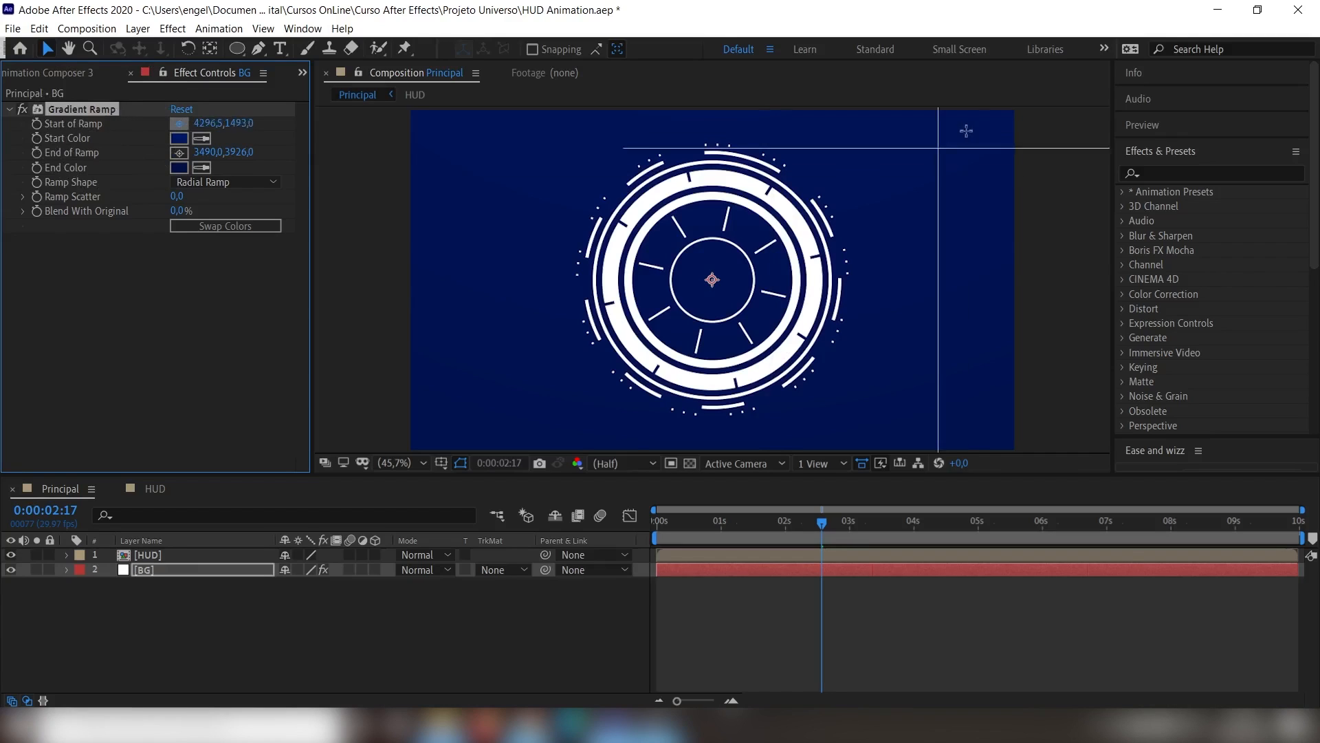
{"action": "left_click", "coordinate": [1006, 116]}
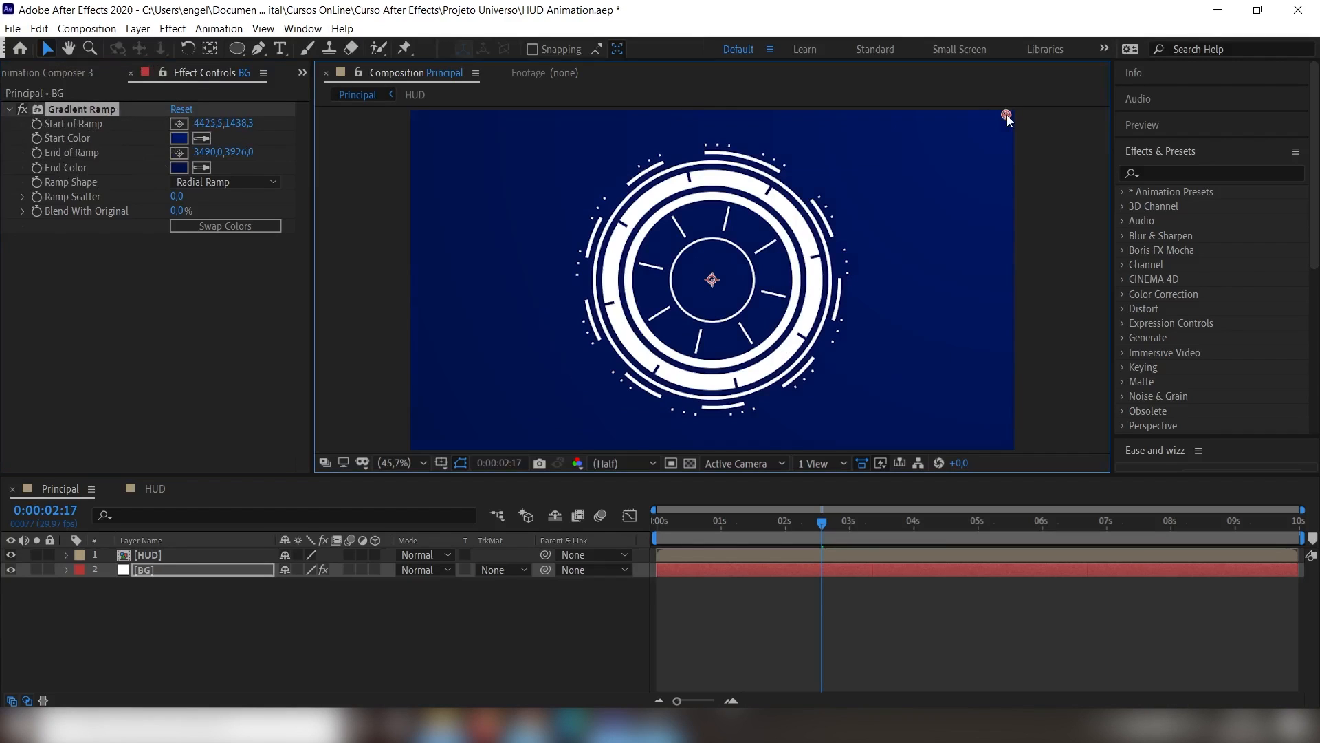
{"action": "key", "text": "ctrl"}
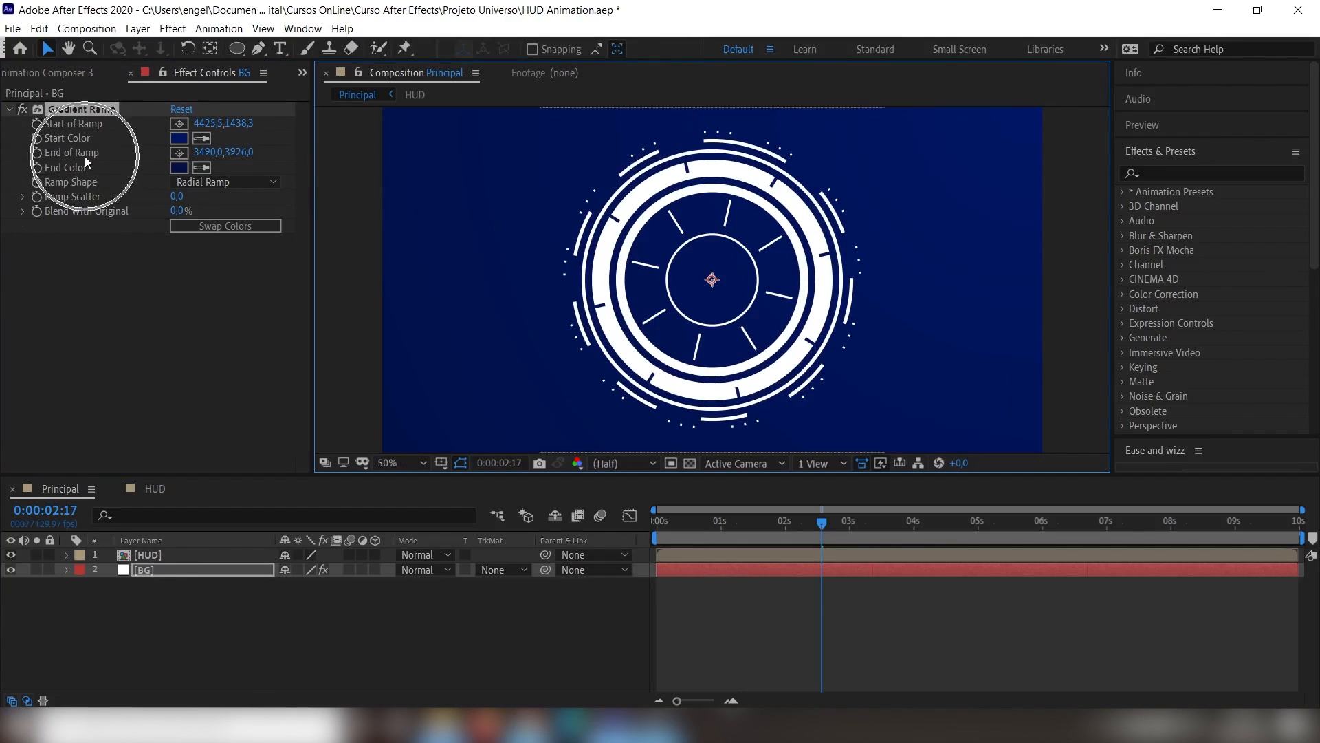
{"action": "left_click", "coordinate": [178, 152]}
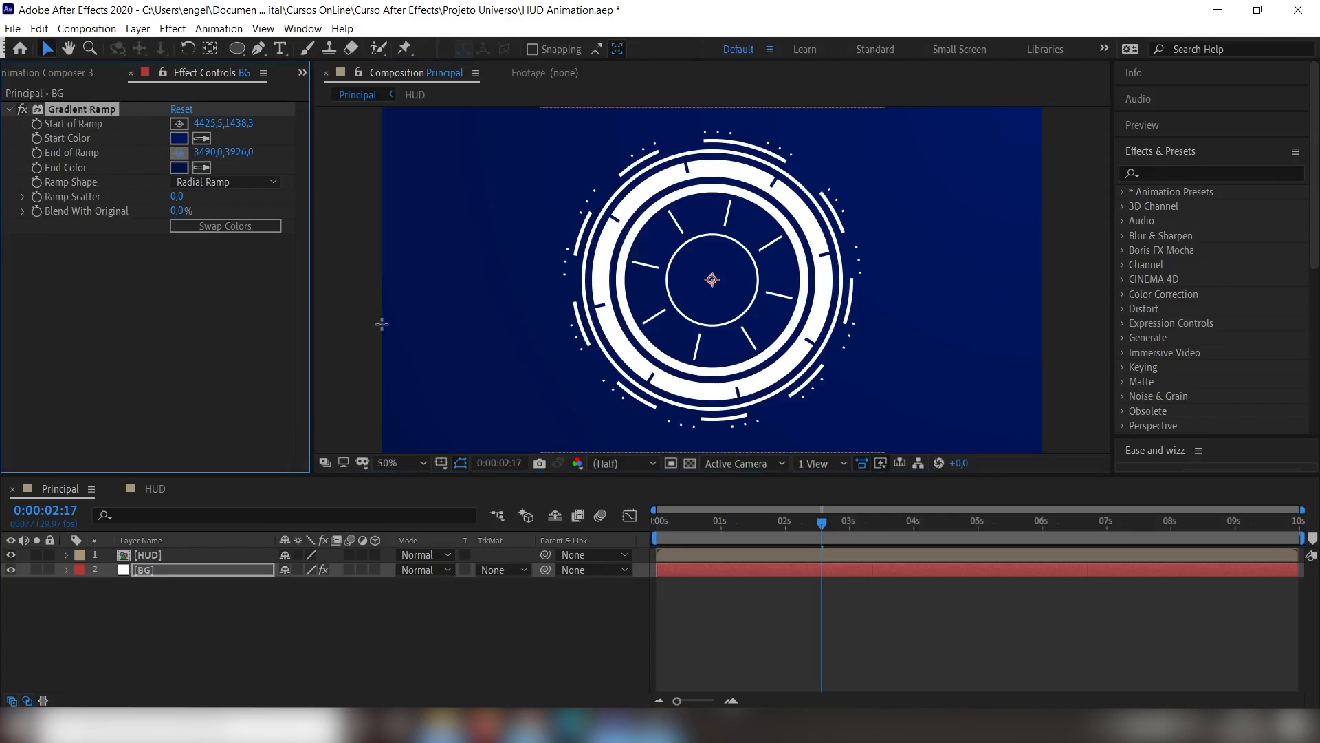
{"action": "left_click", "coordinate": [465, 411]}
{"action": "mouse_move", "coordinate": [464, 411]}
{"action": "left_mouse_down"}
{"action": "mouse_move", "coordinate": [383, 442]}
{"action": "mouse_move", "coordinate": [448, 409]}
{"action": "left_mouse_up"}
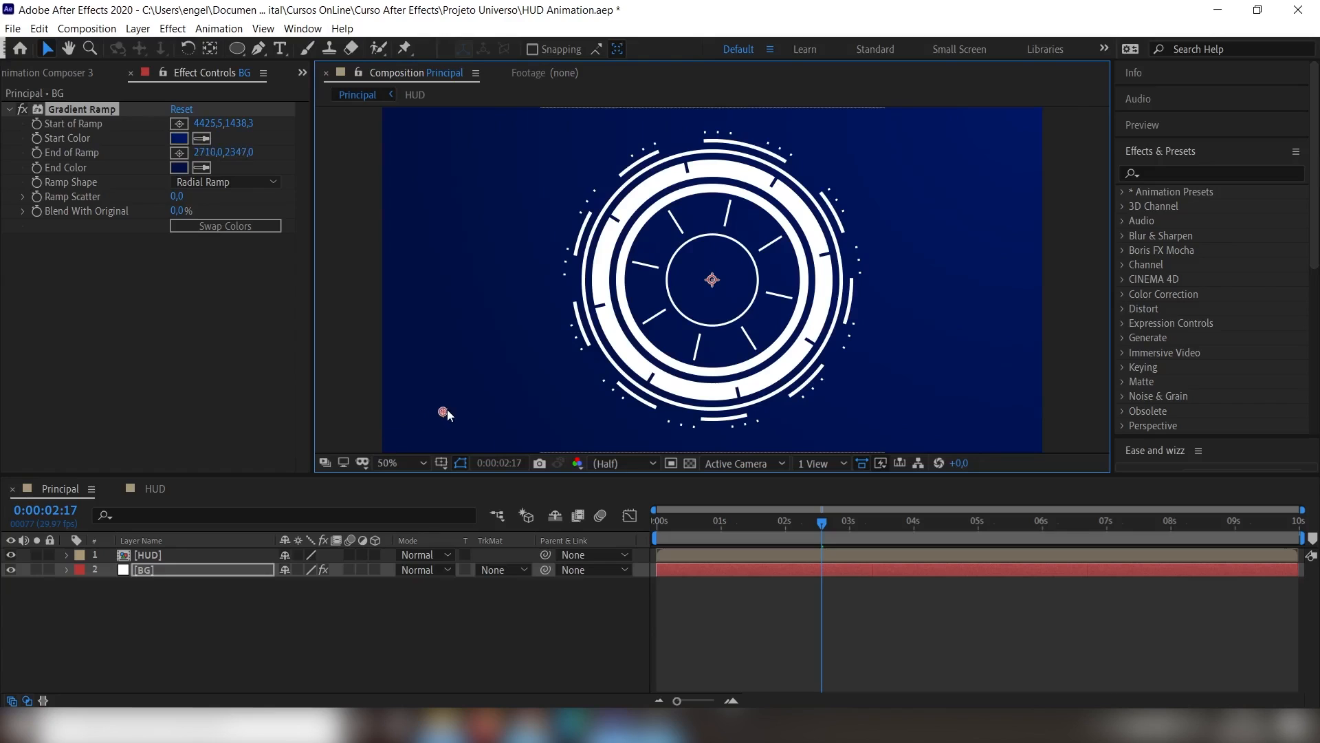
- Lighten the Gradient Ramp's start color to 011A6B and select the BG layer
{"action": "left_click", "coordinate": [178, 139]}
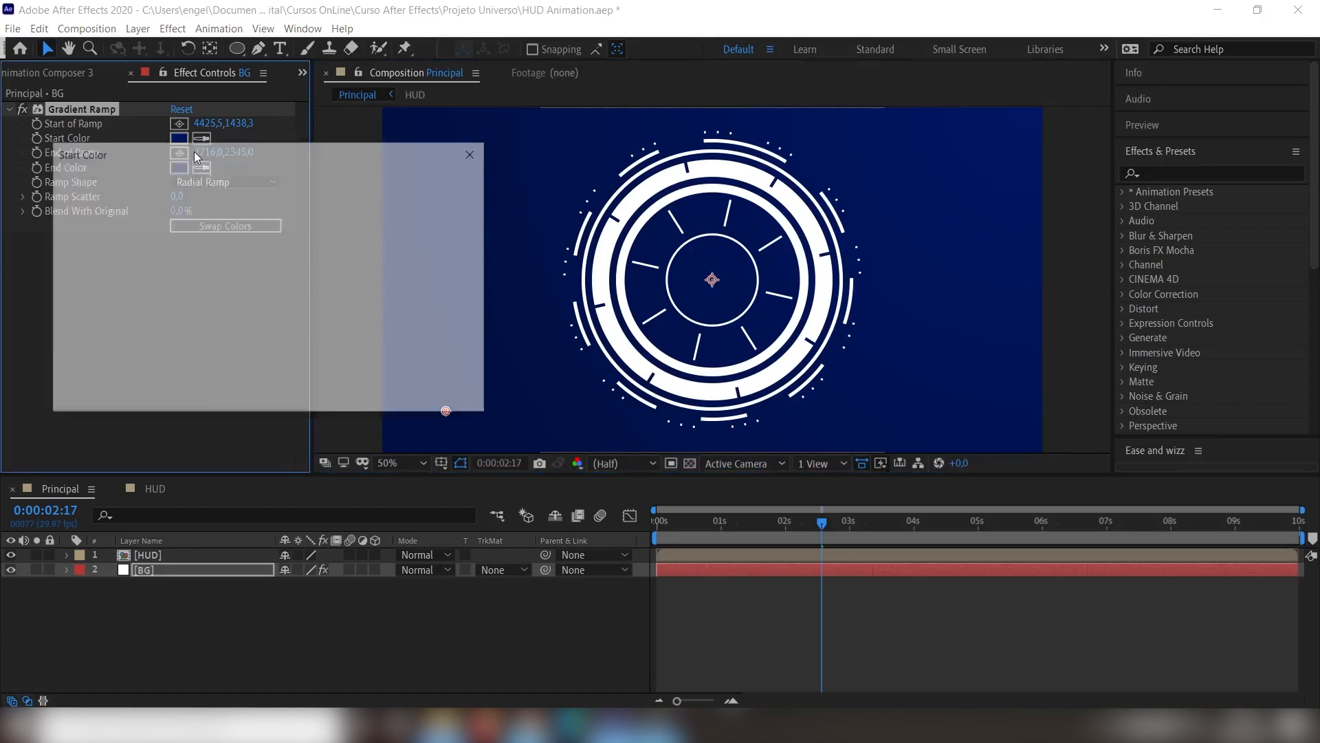
{"action": "left_click", "coordinate": [280, 307]}
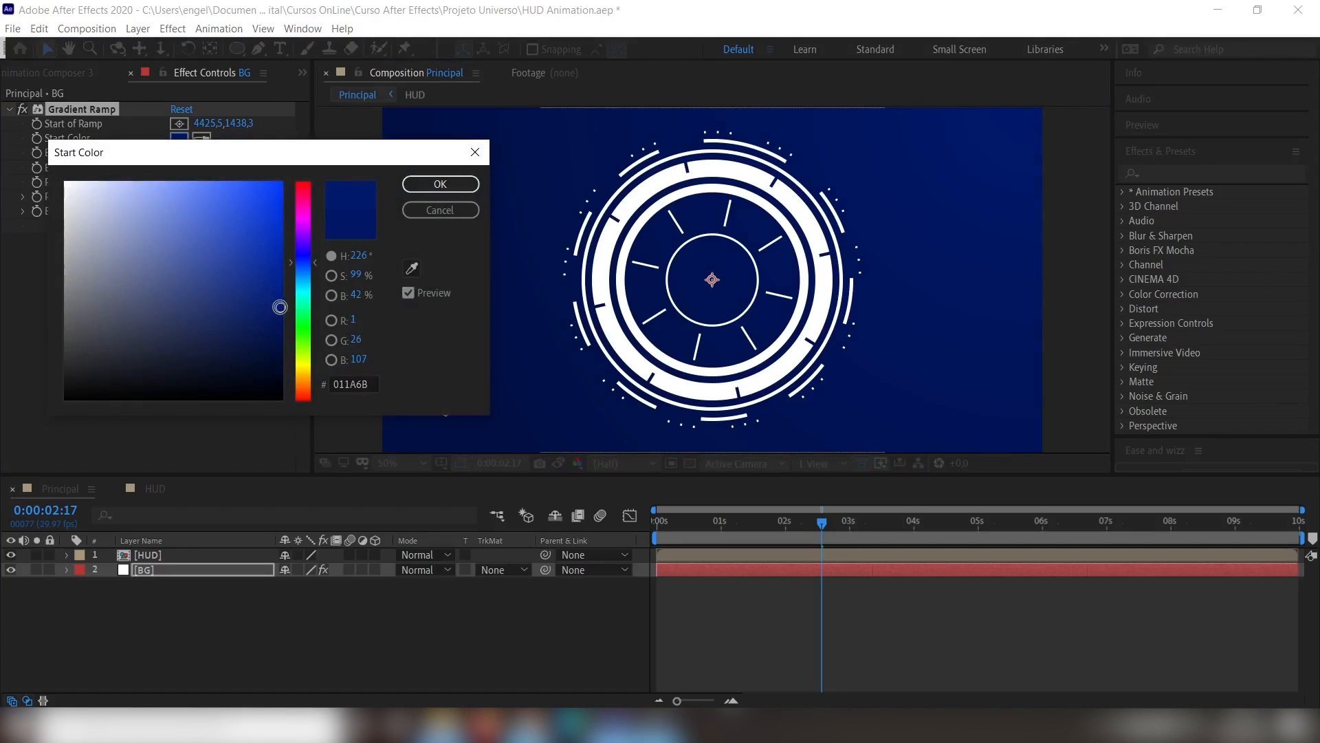
{"action": "left_click", "coordinate": [441, 183]}
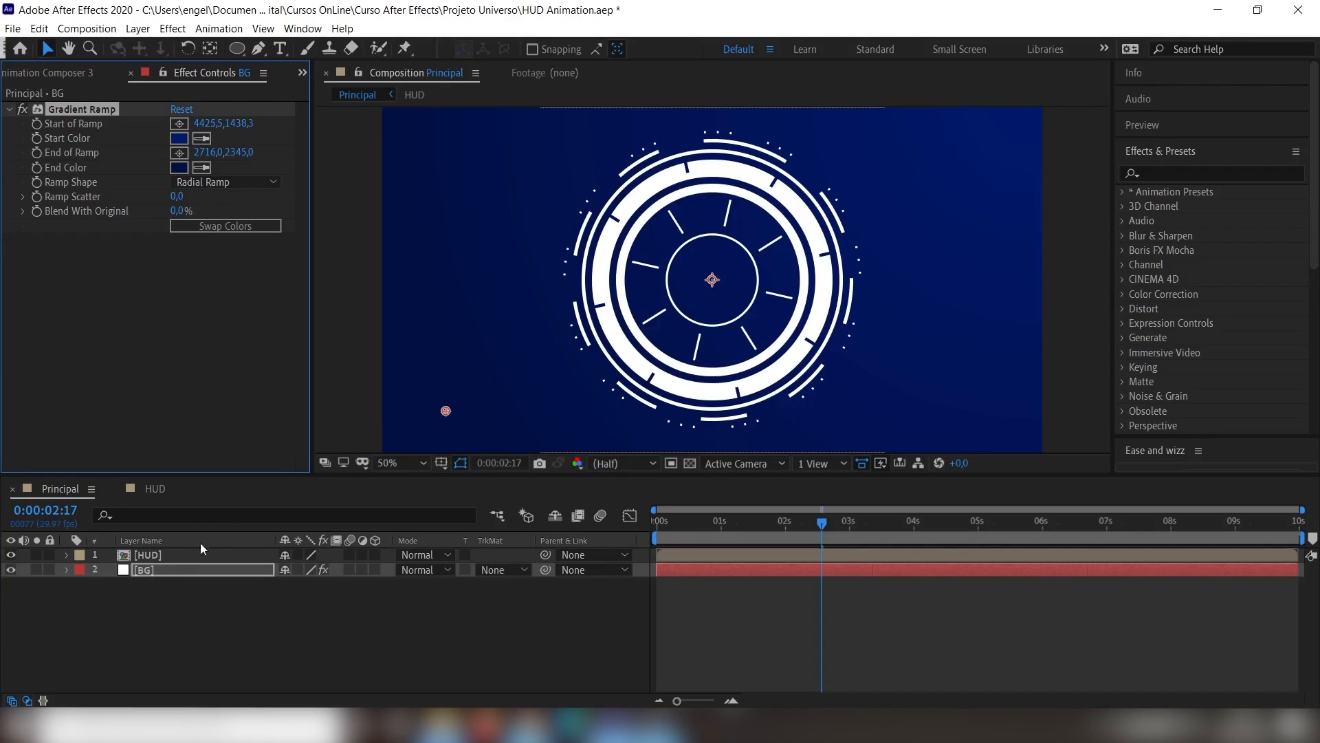
{"action": "left_click", "coordinate": [177, 570]}
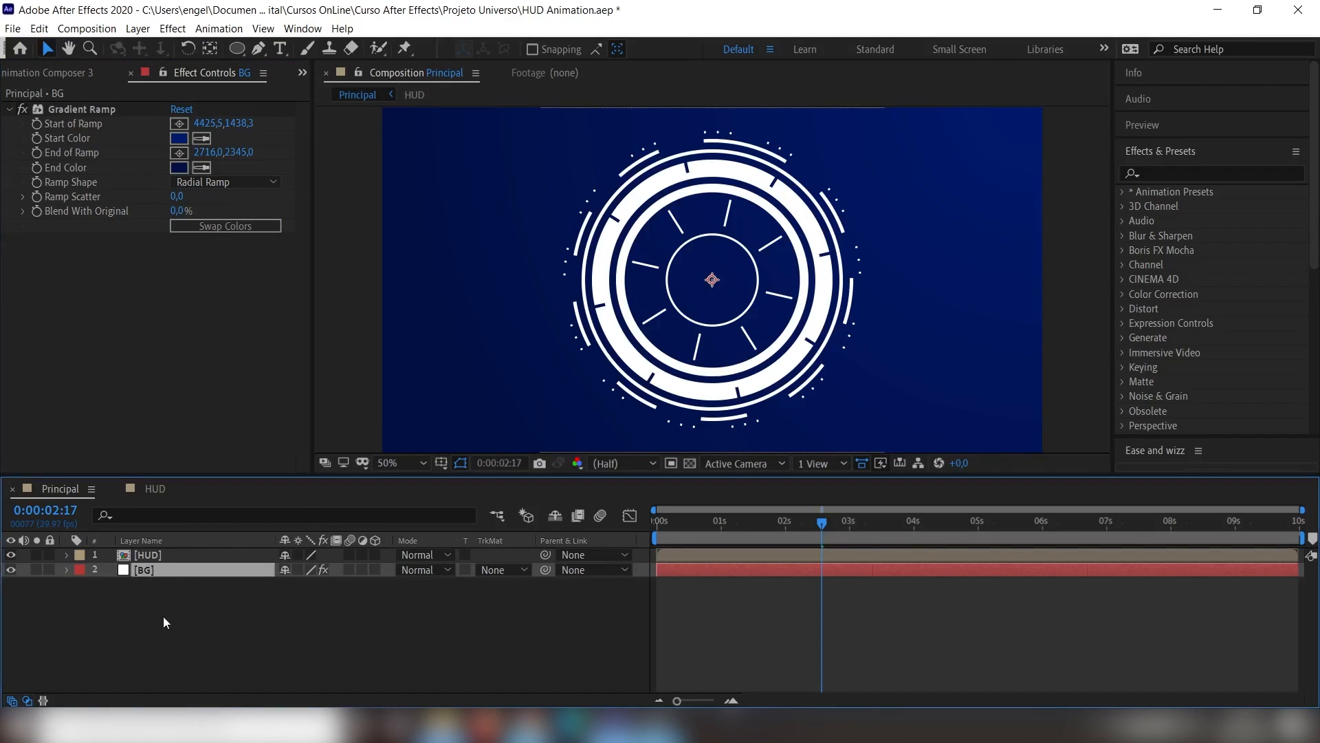
- Duplicate the BG layer and rename the upper copy Grade
{"action": "key", "text": "ctrl+d"}
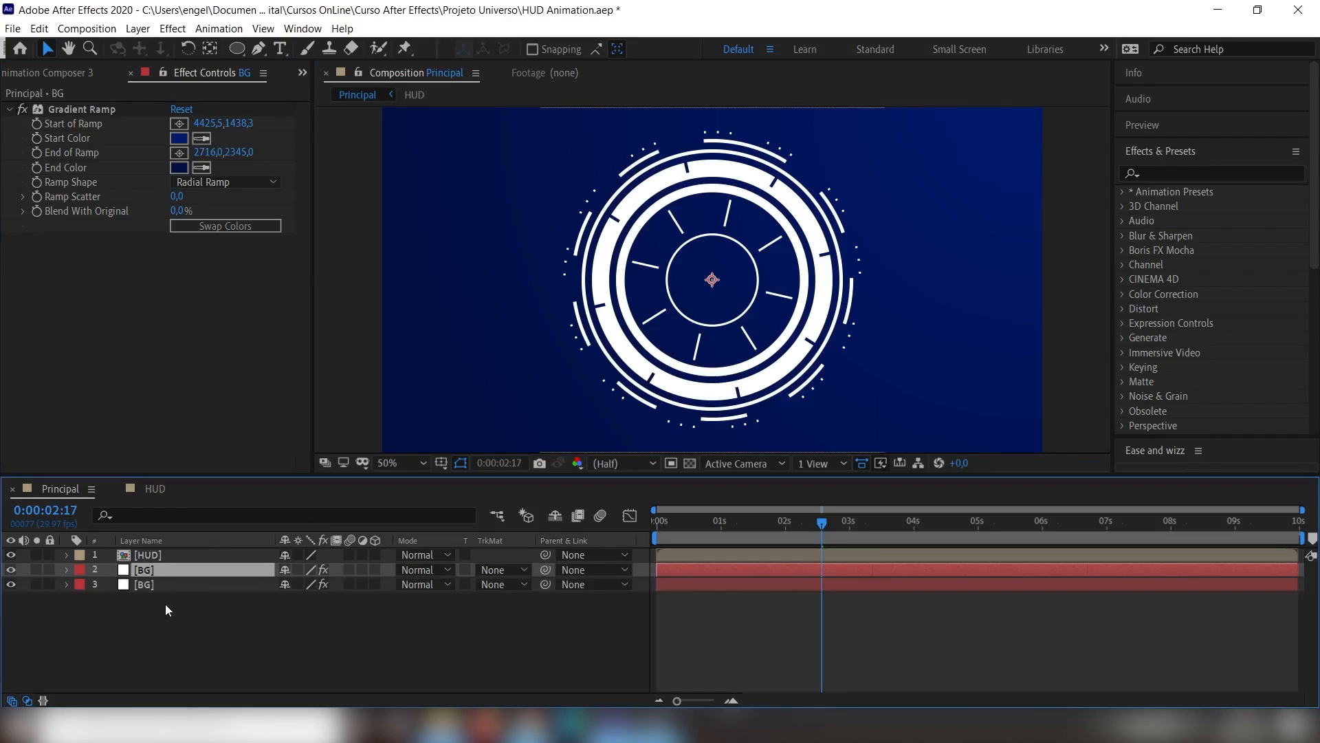
{"action": "key", "text": "Return"}
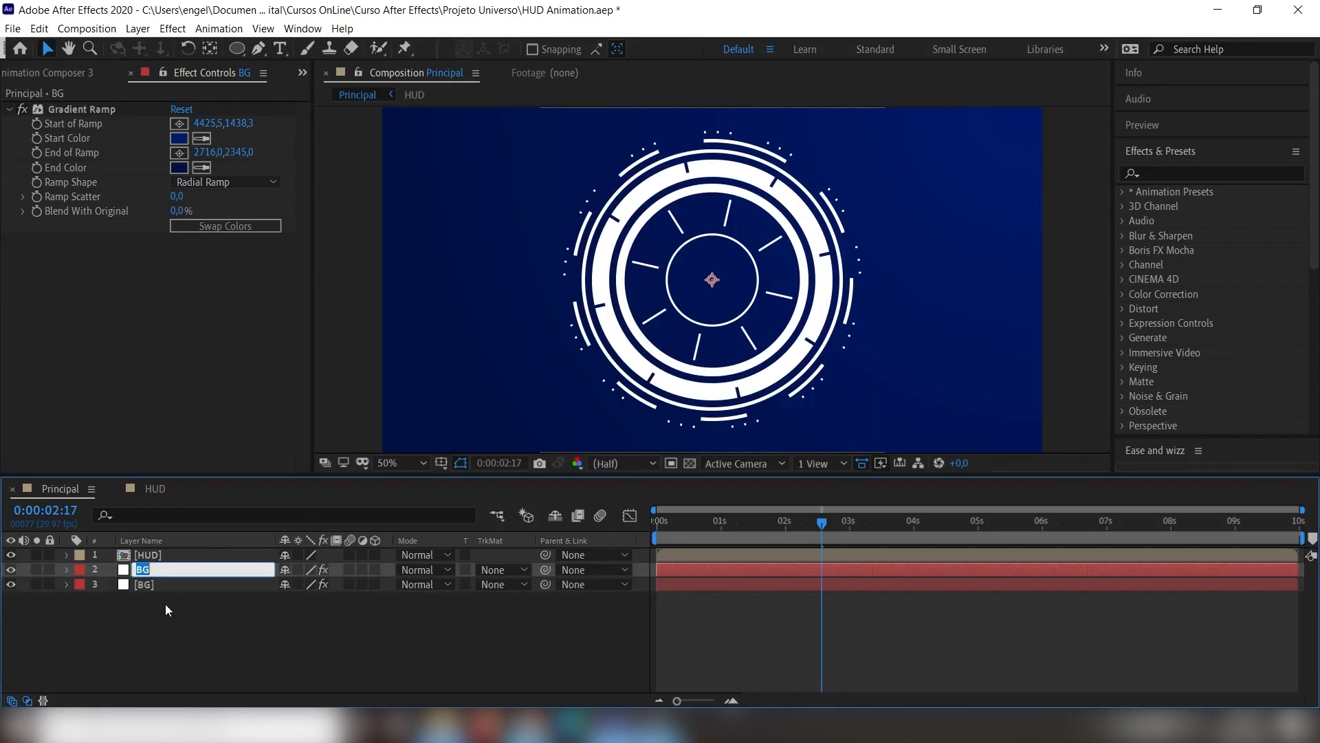
{"action": "type", "text": "Grade"}
{"action": "key", "text": "Return"}
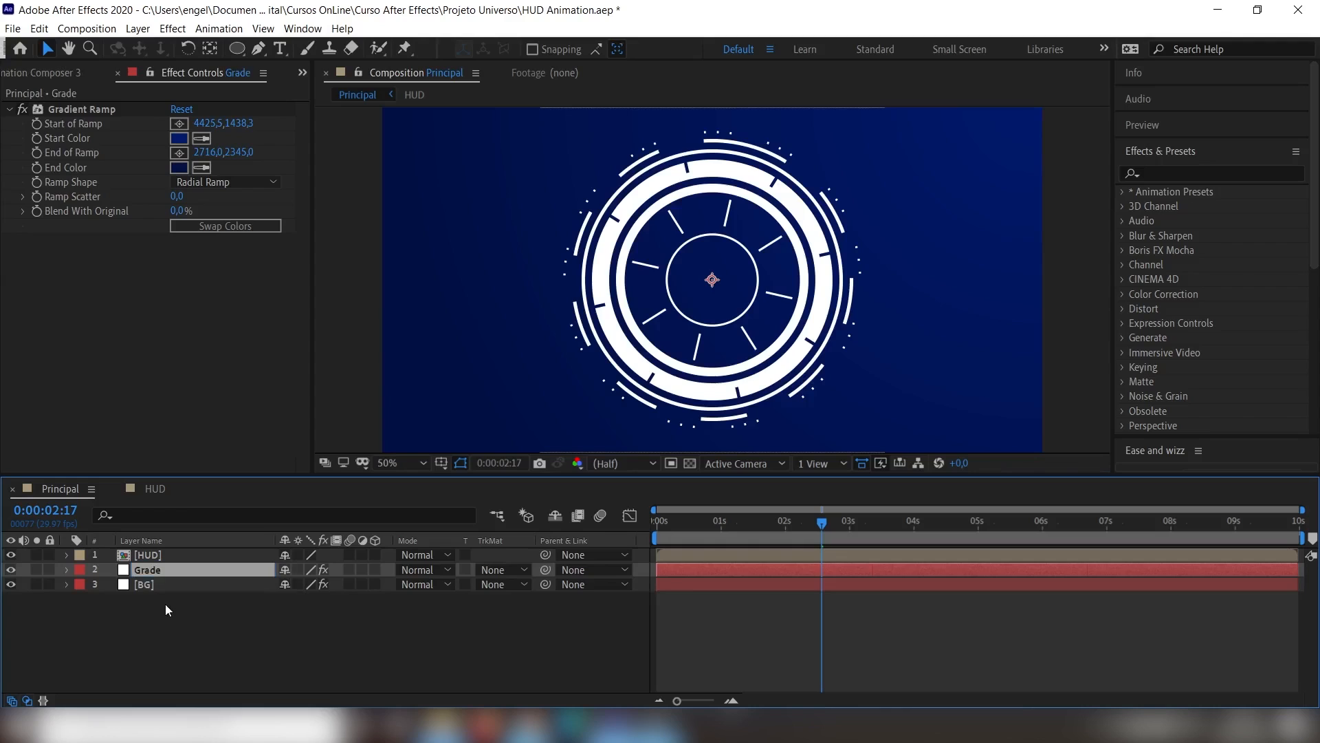
- Replace the Gradient Ramp effect on the Grade layer with the Grid effect
{"action": "left_click", "coordinate": [69, 110]}
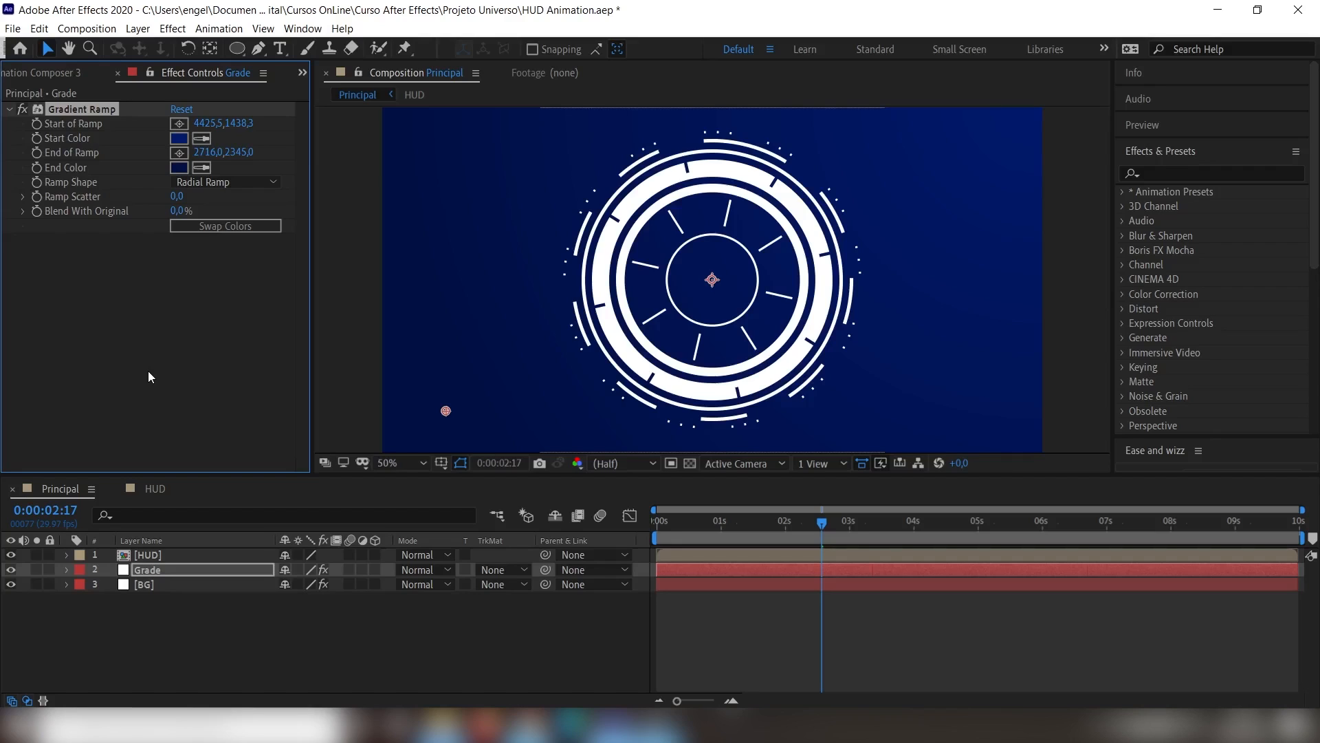
{"action": "key", "text": "Delete"}
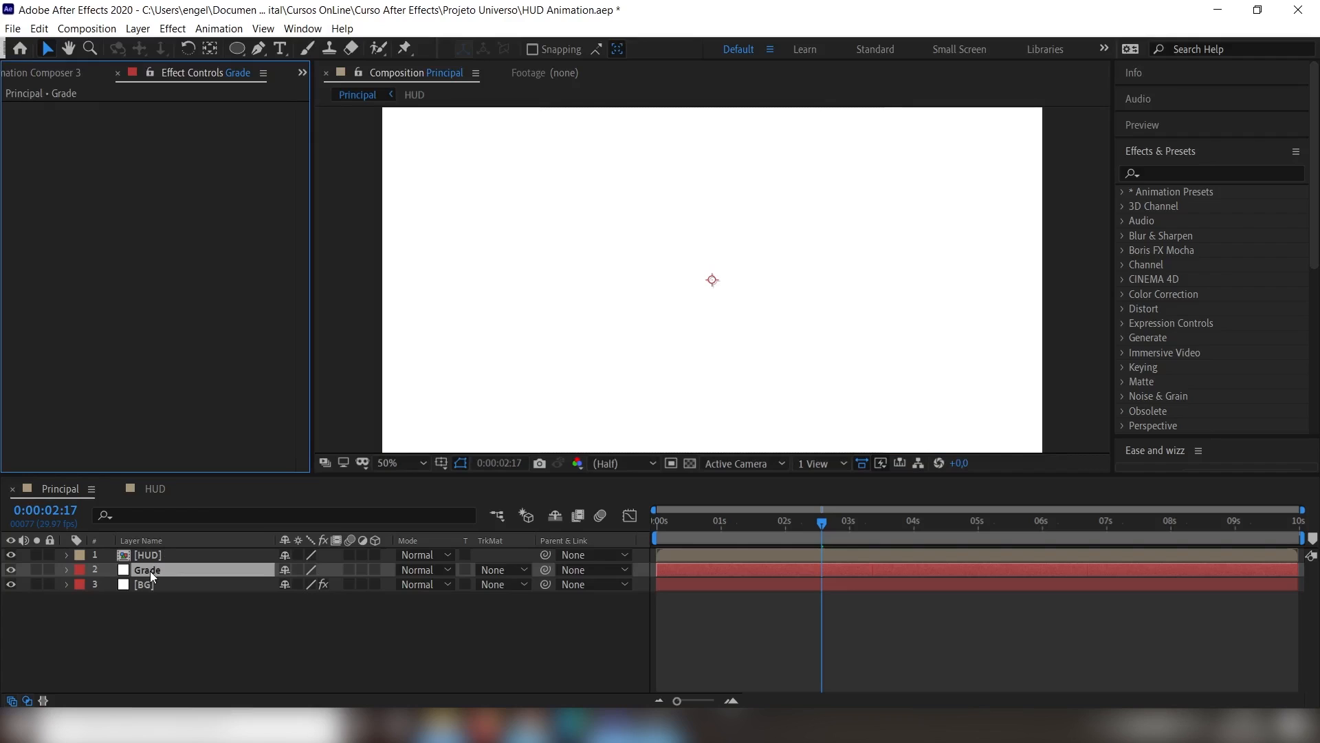
{"action": "key", "text": "ctrl+space"}
{"action": "type", "text": "grid"}
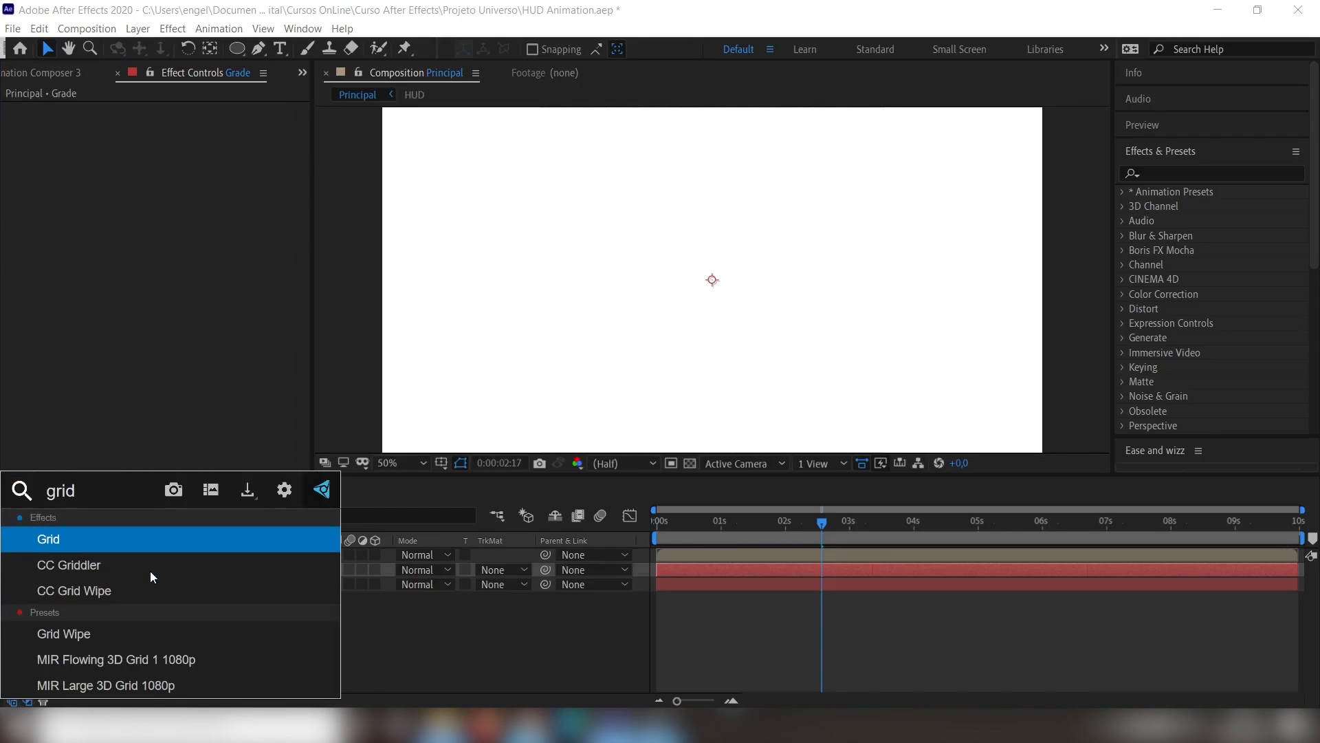
{"action": "left_click", "coordinate": [59, 542]}
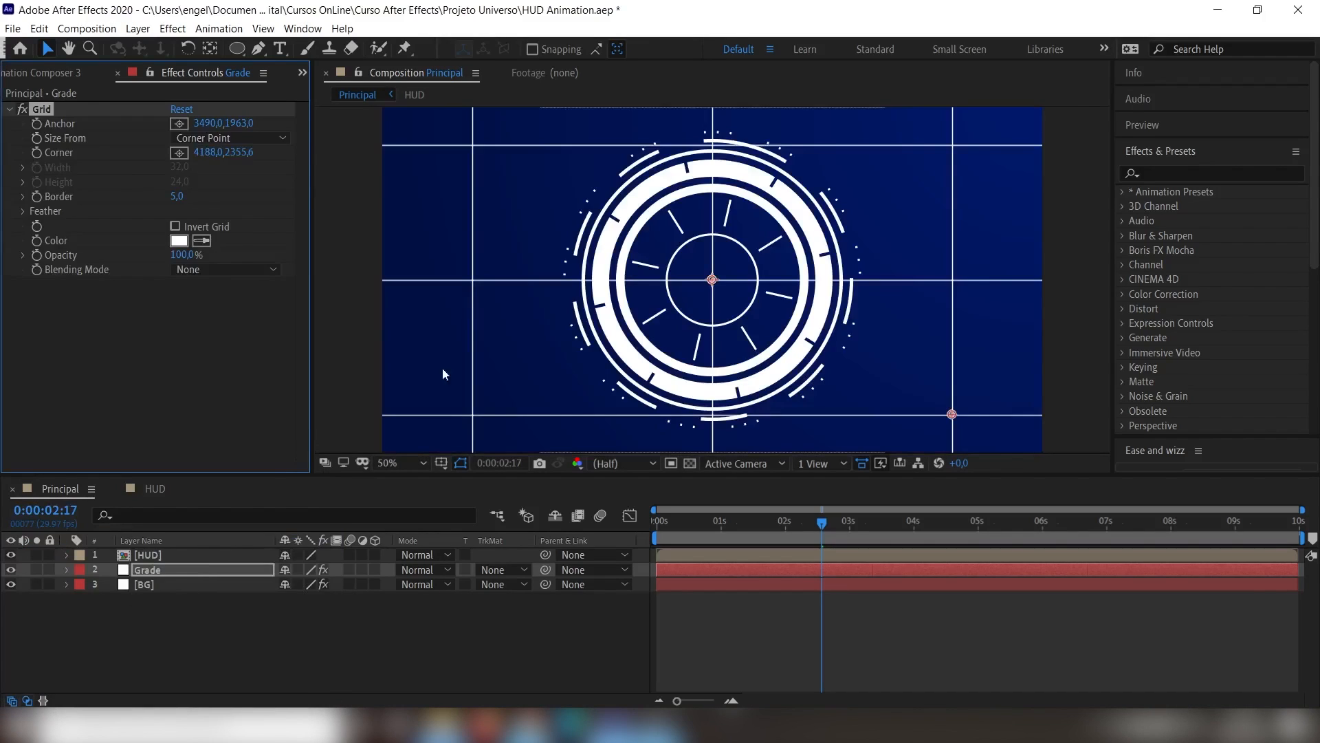
{"action": "key", "text": "ctrl"}
{"action": "key", "text": "ctrl"}
{"action": "key", "text": "ctrl"}
- Size the grid from the Width Slider, with a width of 80 and a border of 1
{"action": "left_click", "coordinate": [246, 136]}
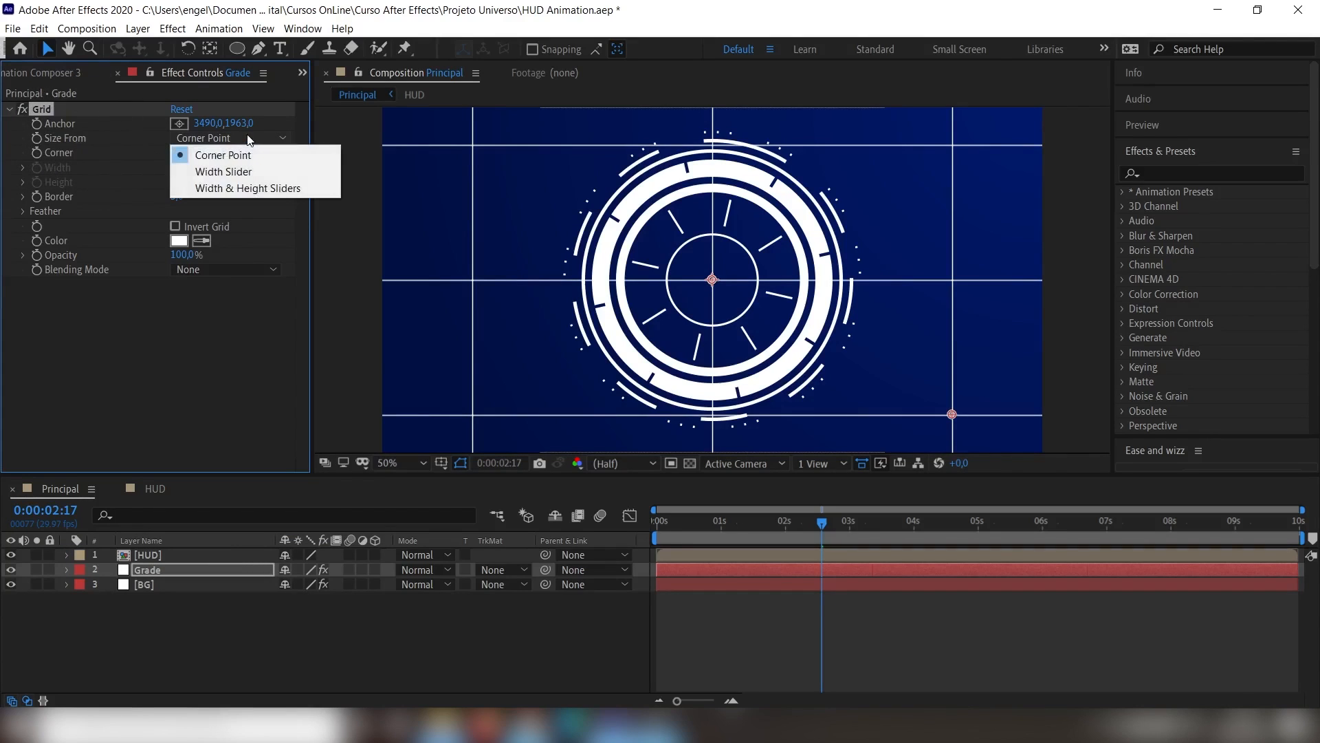
{"action": "left_click", "coordinate": [253, 172]}
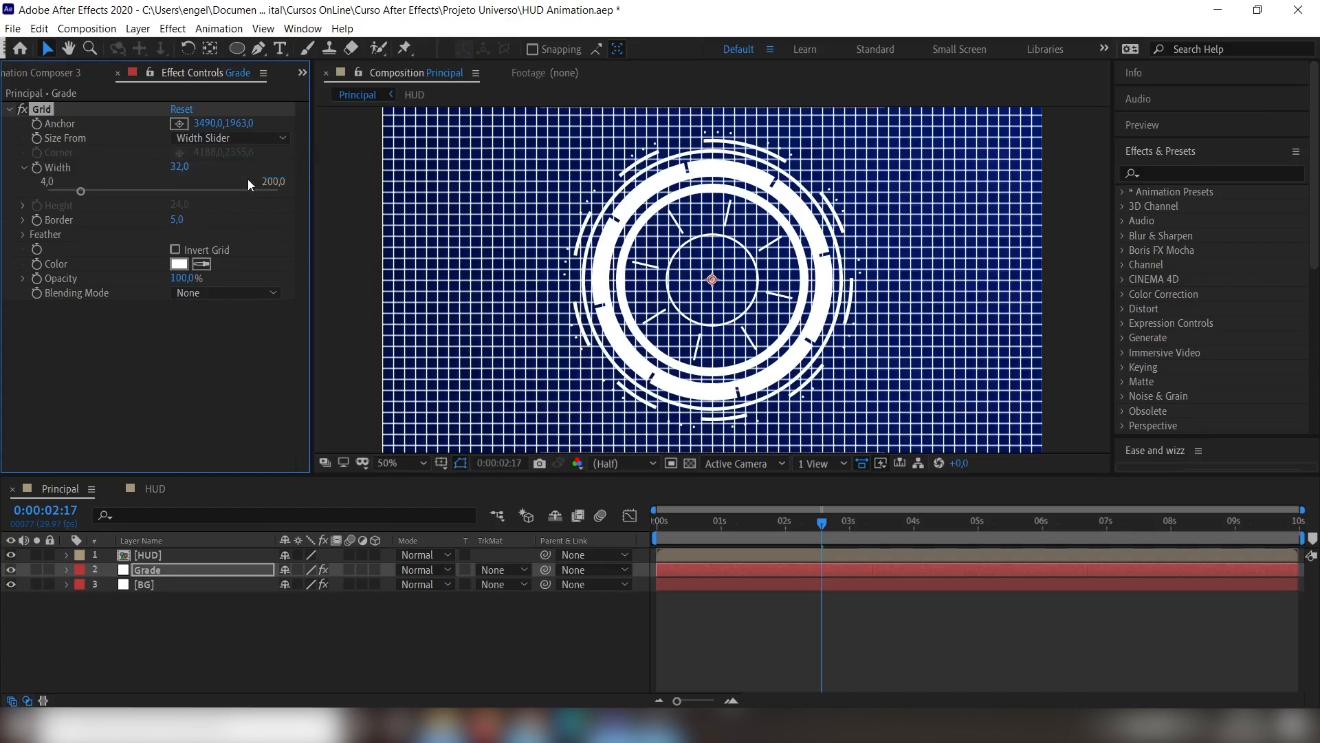
{"action": "left_click", "coordinate": [183, 167]}
{"action": "type", "text": "80"}
{"action": "key", "text": "Return"}
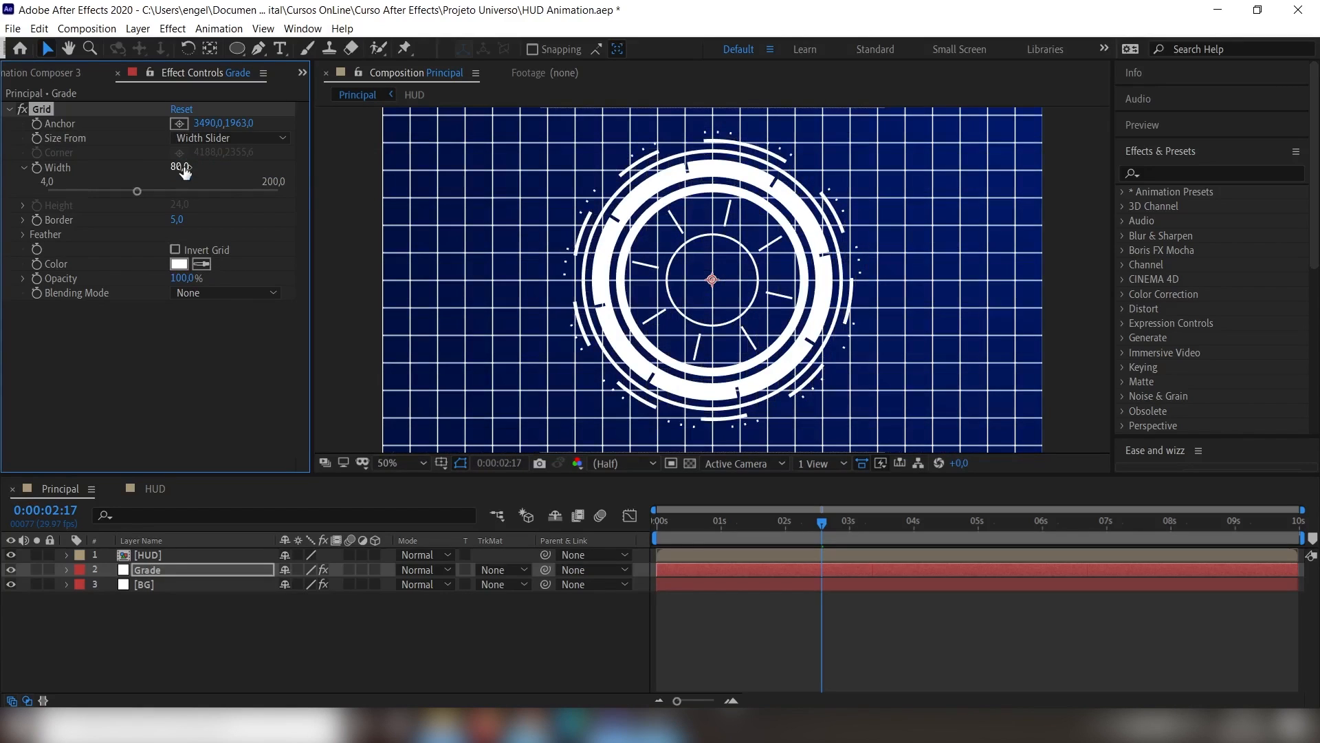
{"action": "left_click", "coordinate": [178, 220]}
{"action": "type", "text": "1"}
{"action": "key", "text": "Return"}
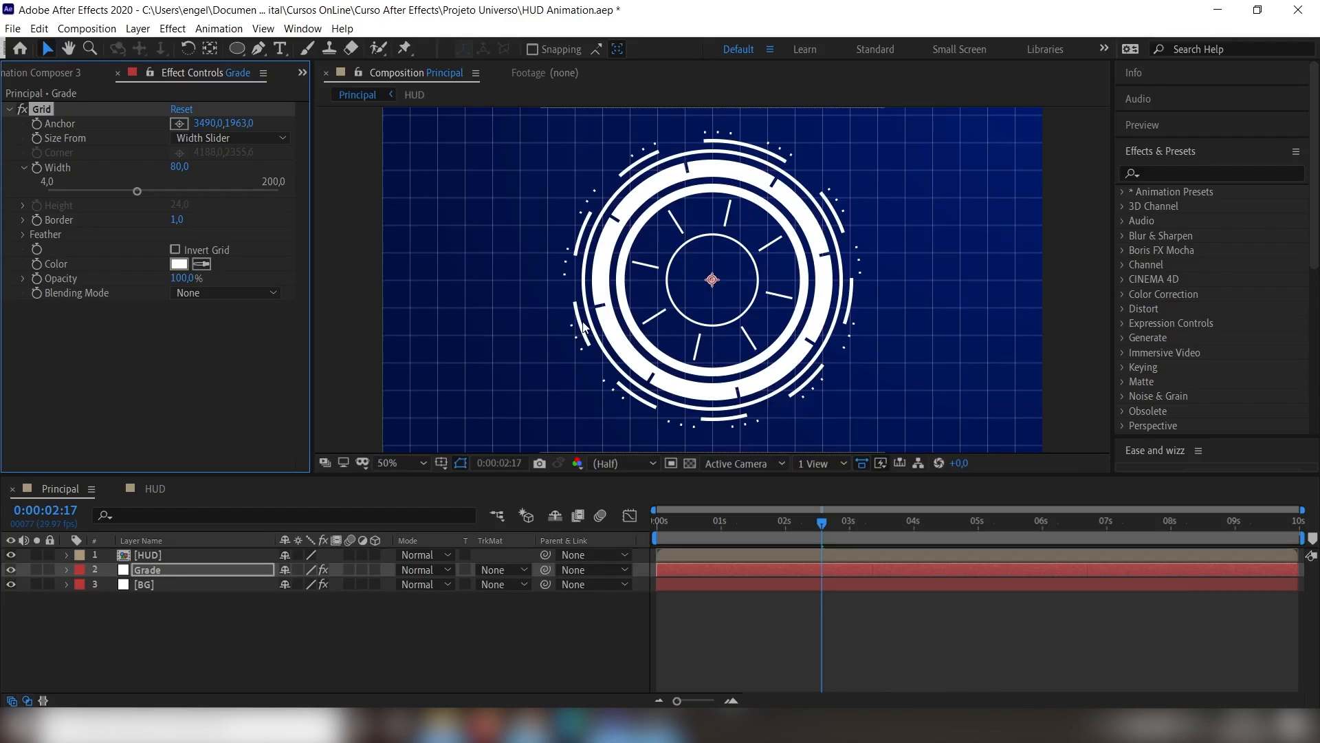
- Add a two-node camera with the 35mm preset to the Principal composition
{"action": "left_click", "coordinate": [348, 622]}
{"action": "right_click", "coordinate": [302, 659]}
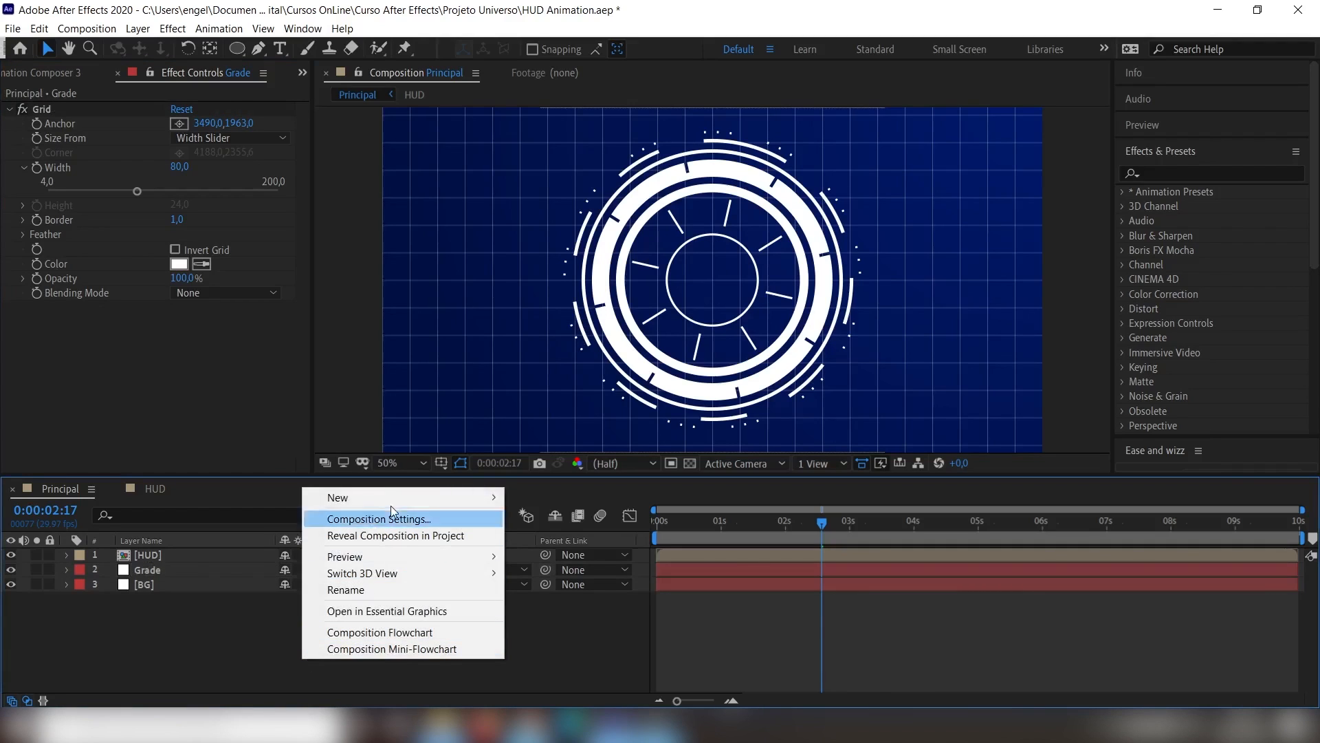
{"action": "mouse_move", "coordinate": [391, 502]}
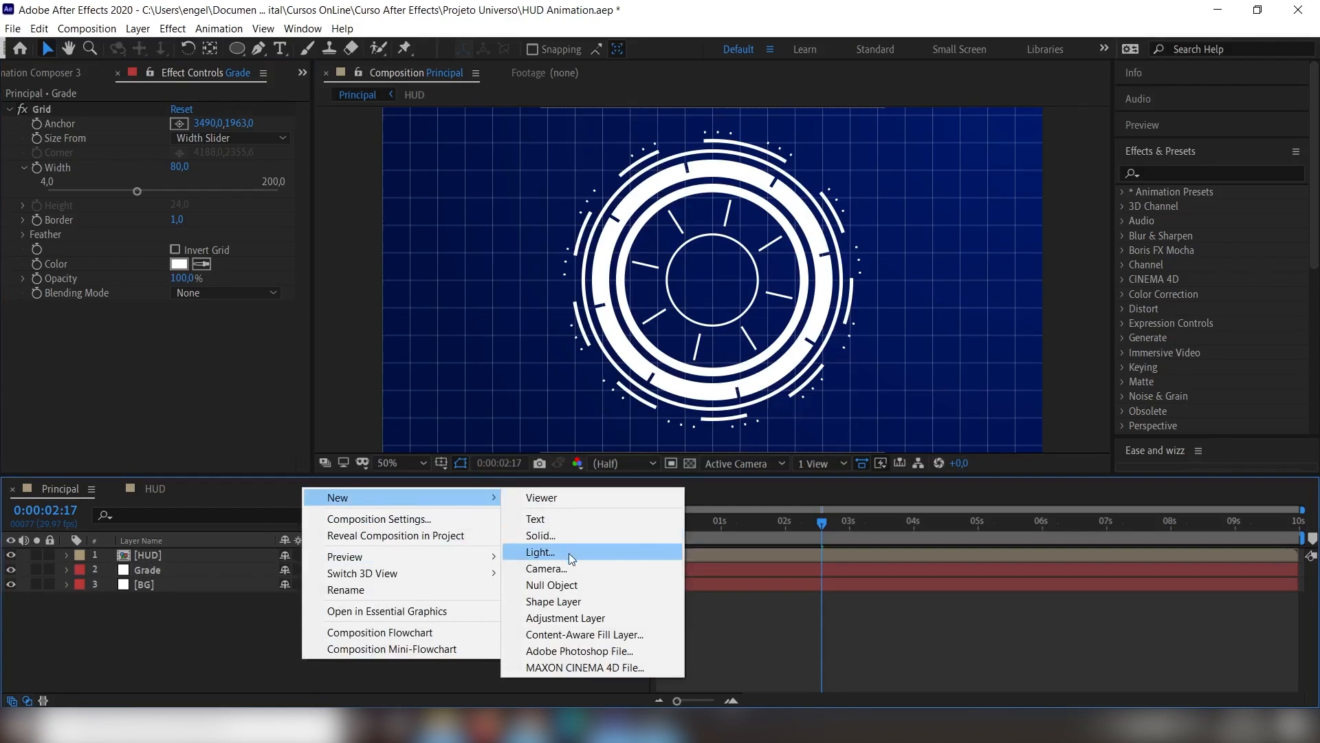
{"action": "left_click", "coordinate": [568, 571]}
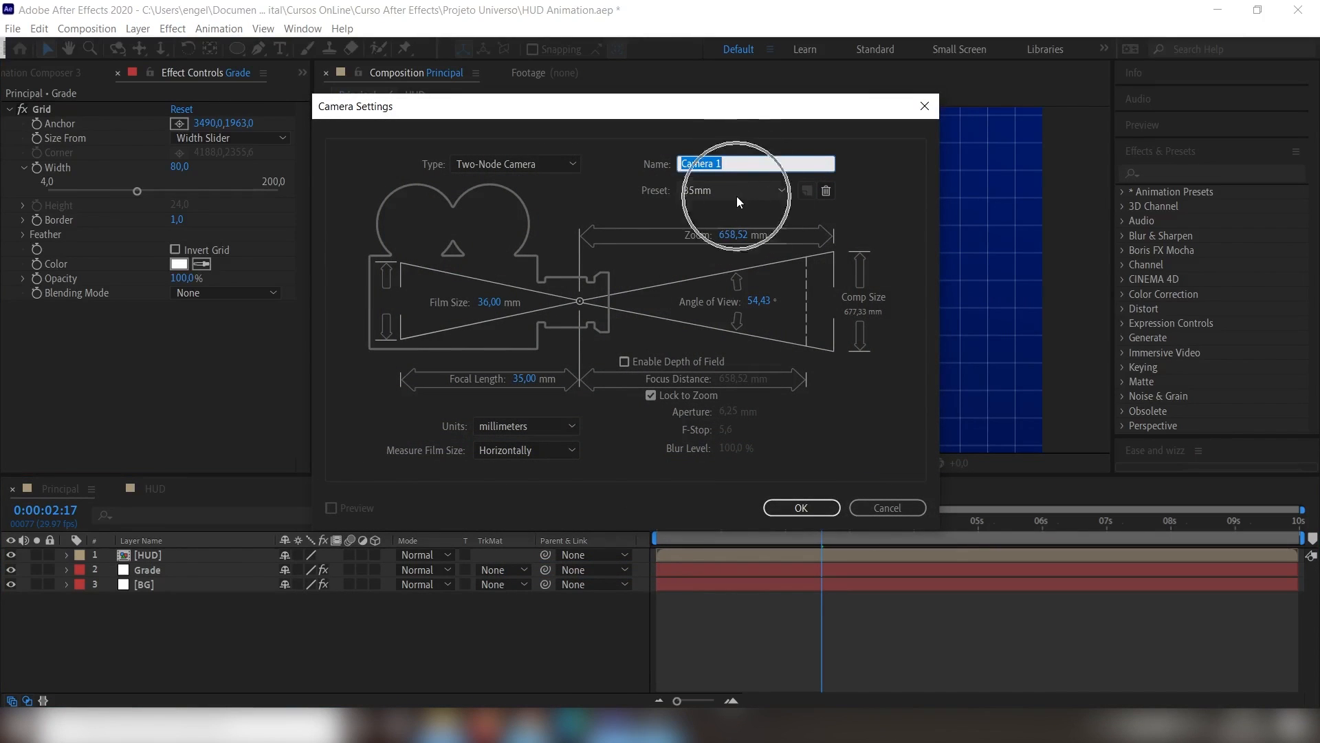
{"action": "left_click", "coordinate": [800, 507]}
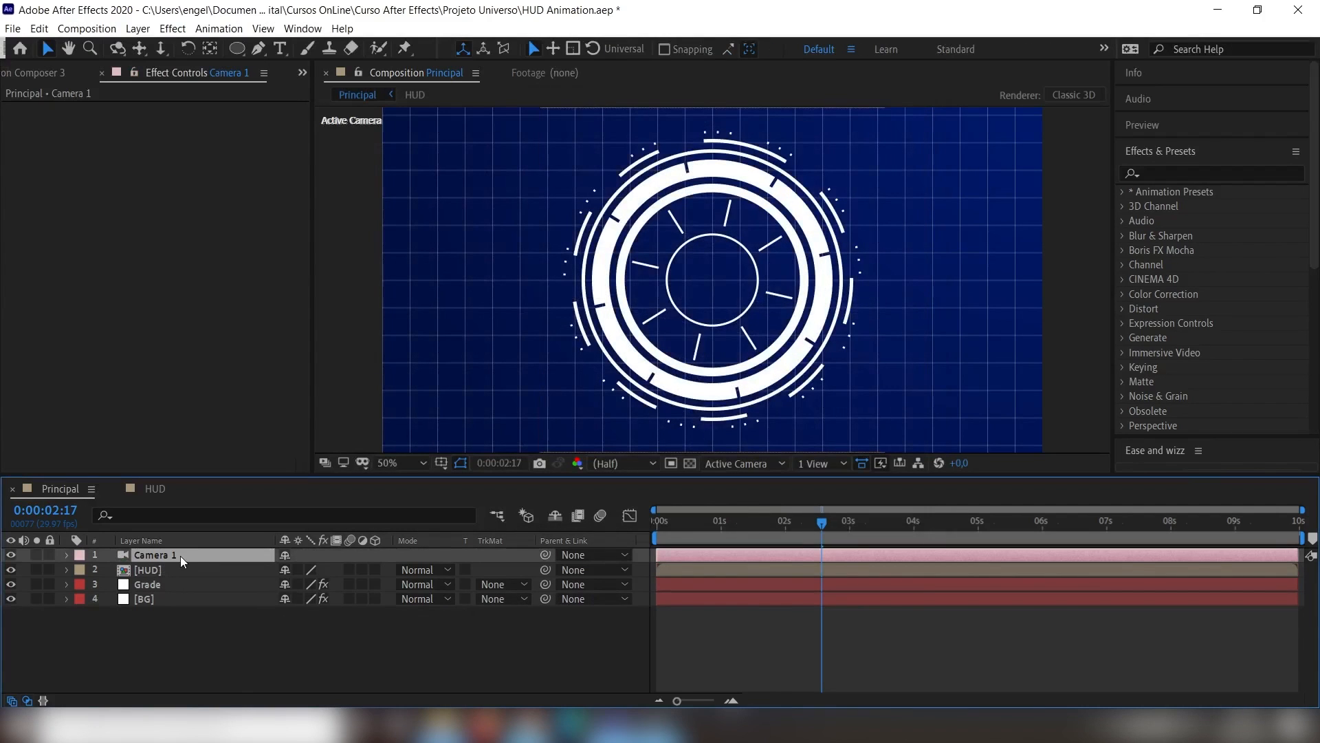
- Create a null object and parent Camera 1 to it
{"action": "right_click", "coordinate": [205, 657]}
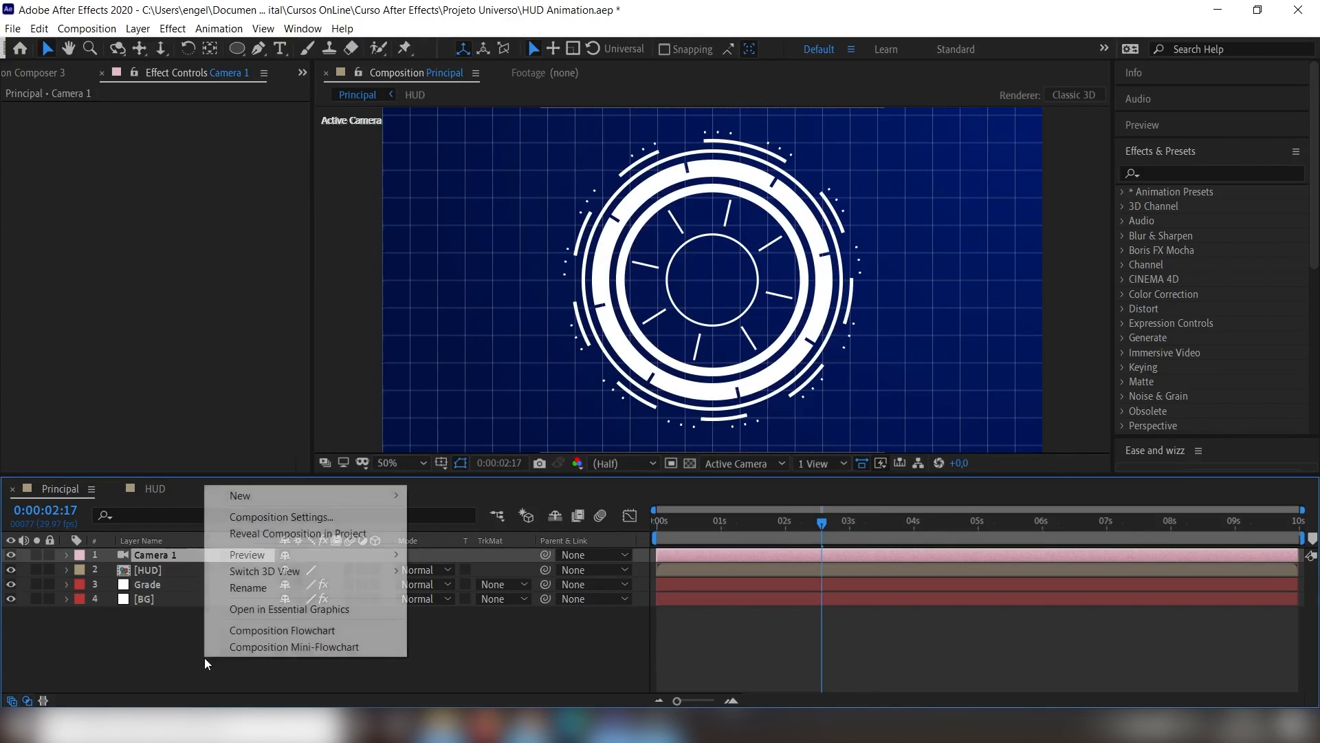
{"action": "mouse_move", "coordinate": [295, 494]}
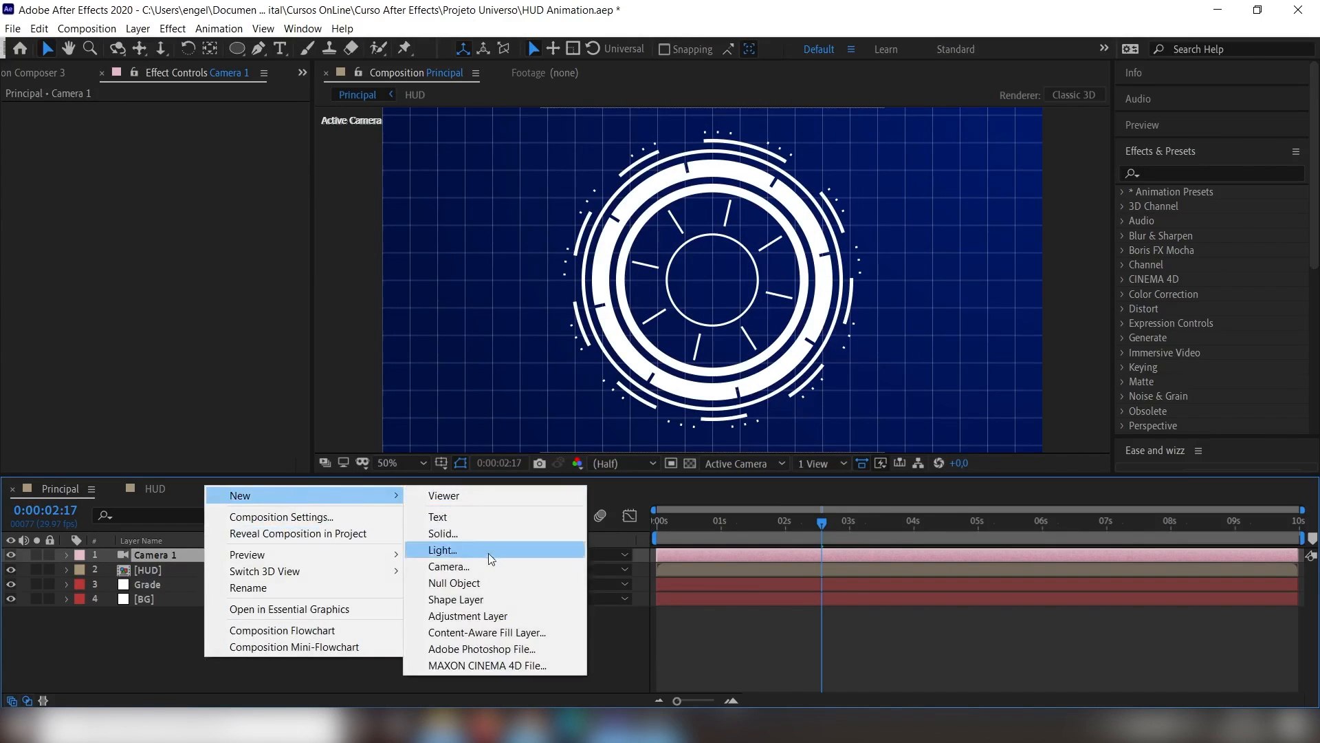
{"action": "left_click", "coordinate": [488, 583]}
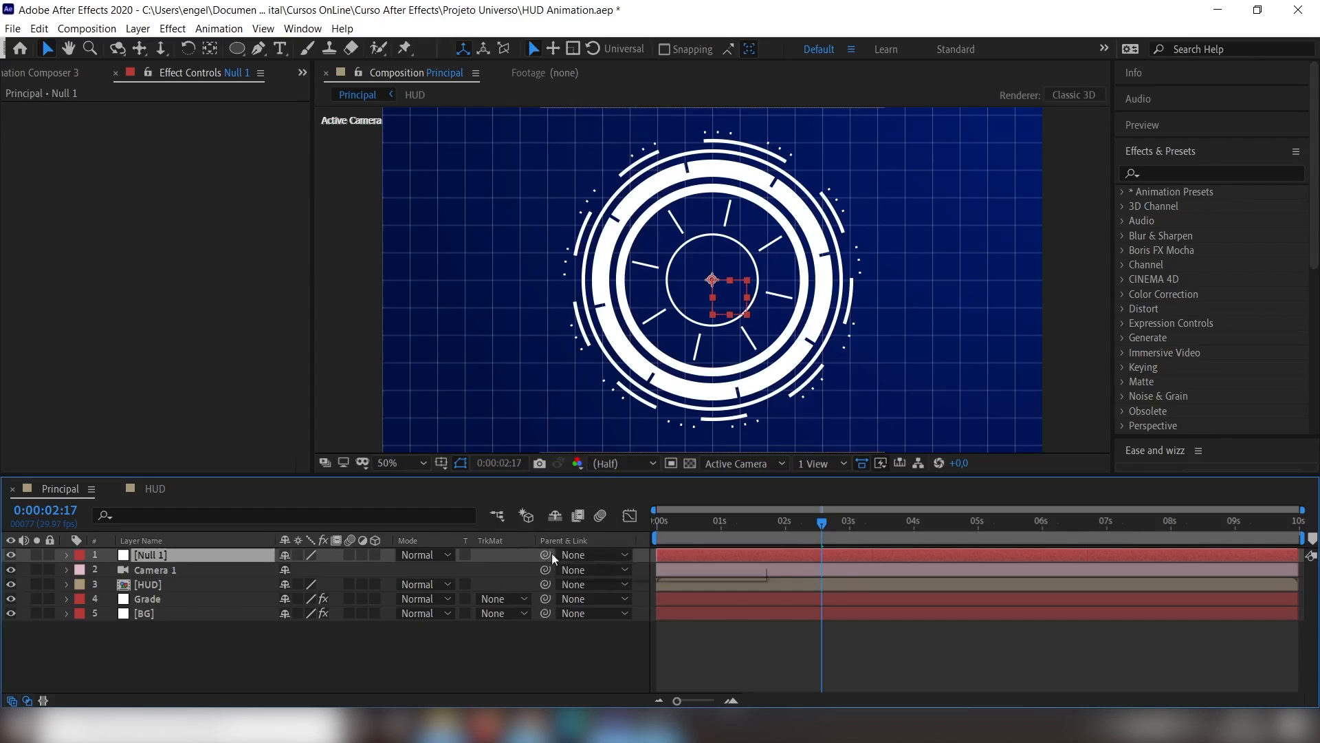
{"action": "left_click_drag", "start_coordinate": [545, 570], "coordinate": [145, 558]}
- Make the HUD, Grade and Null 1 layers 3D
{"action": "left_click", "coordinate": [214, 584]}
{"action": "left_click", "coordinate": [383, 593]}
{"action": "key", "text": "ctrl"}
{"action": "left_click", "coordinate": [375, 598]}
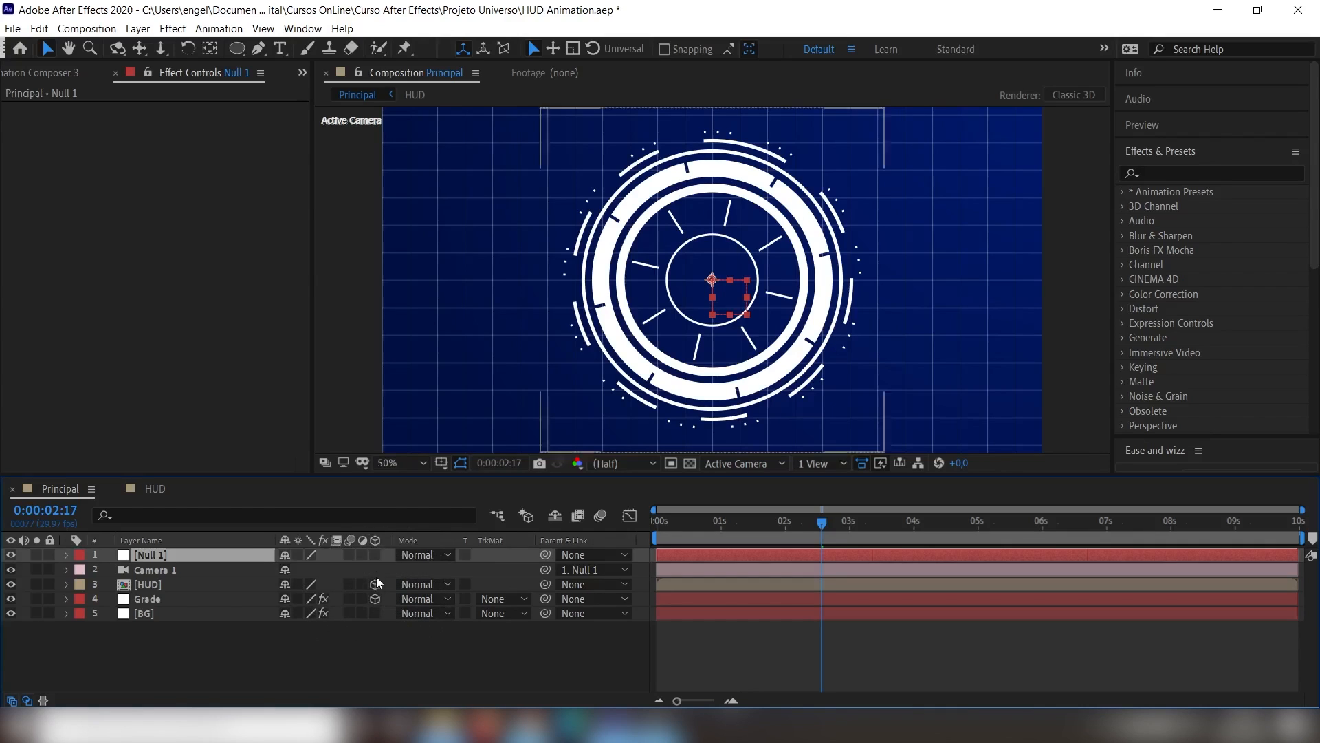
{"action": "key", "text": "ctrl"}
{"action": "key", "text": "ctrl"}
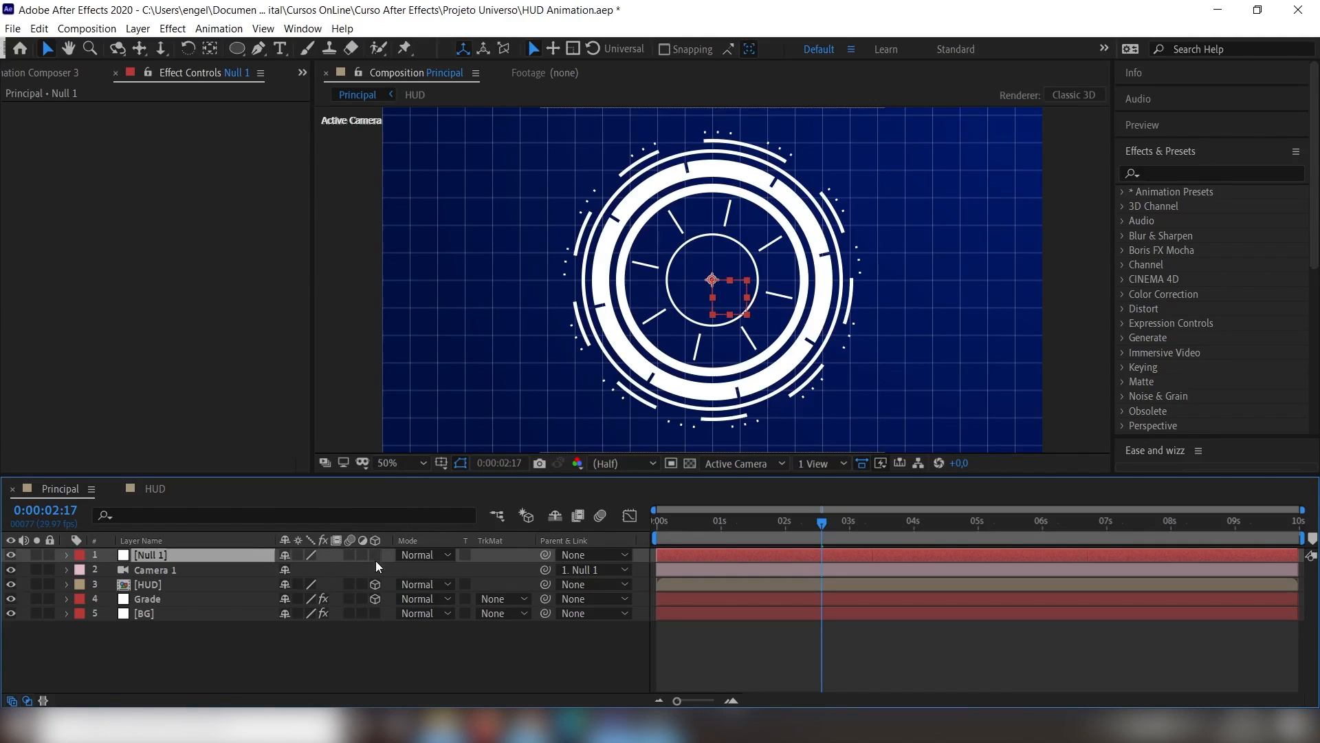
{"action": "left_click", "coordinate": [375, 560]}
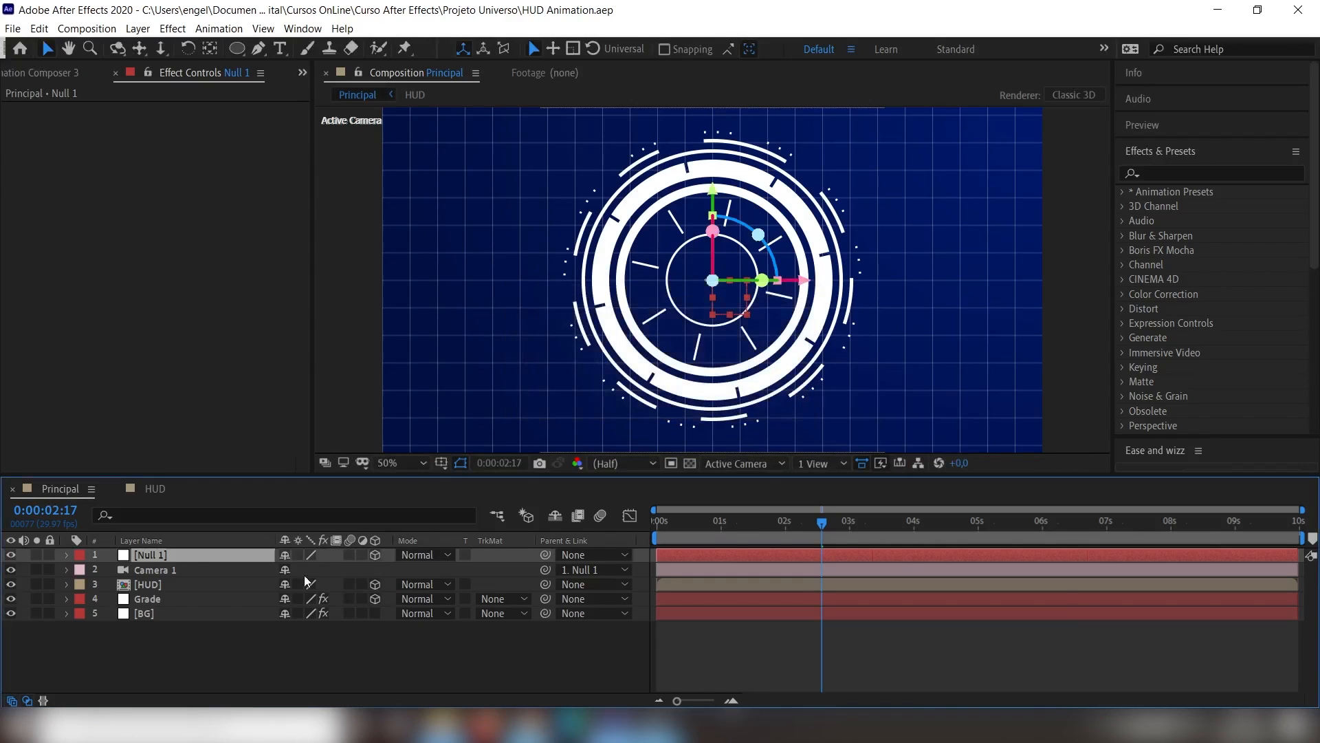
- Rotate Null 1 to X 35°, Y 33° and Z 18°, and move its position to 930, 558, 0
{"action": "key", "text": "r"}
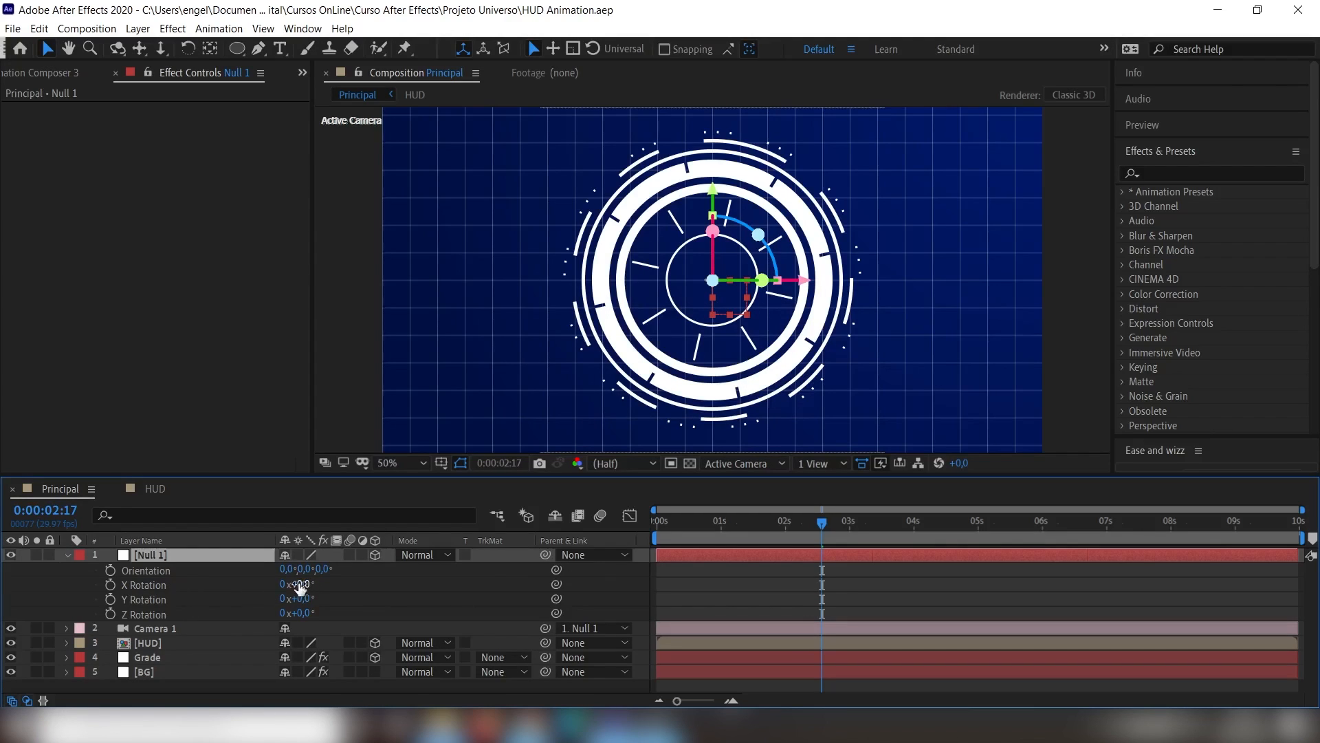
{"action": "left_click_drag", "start_coordinate": [300, 585], "coordinate": [321, 580]}
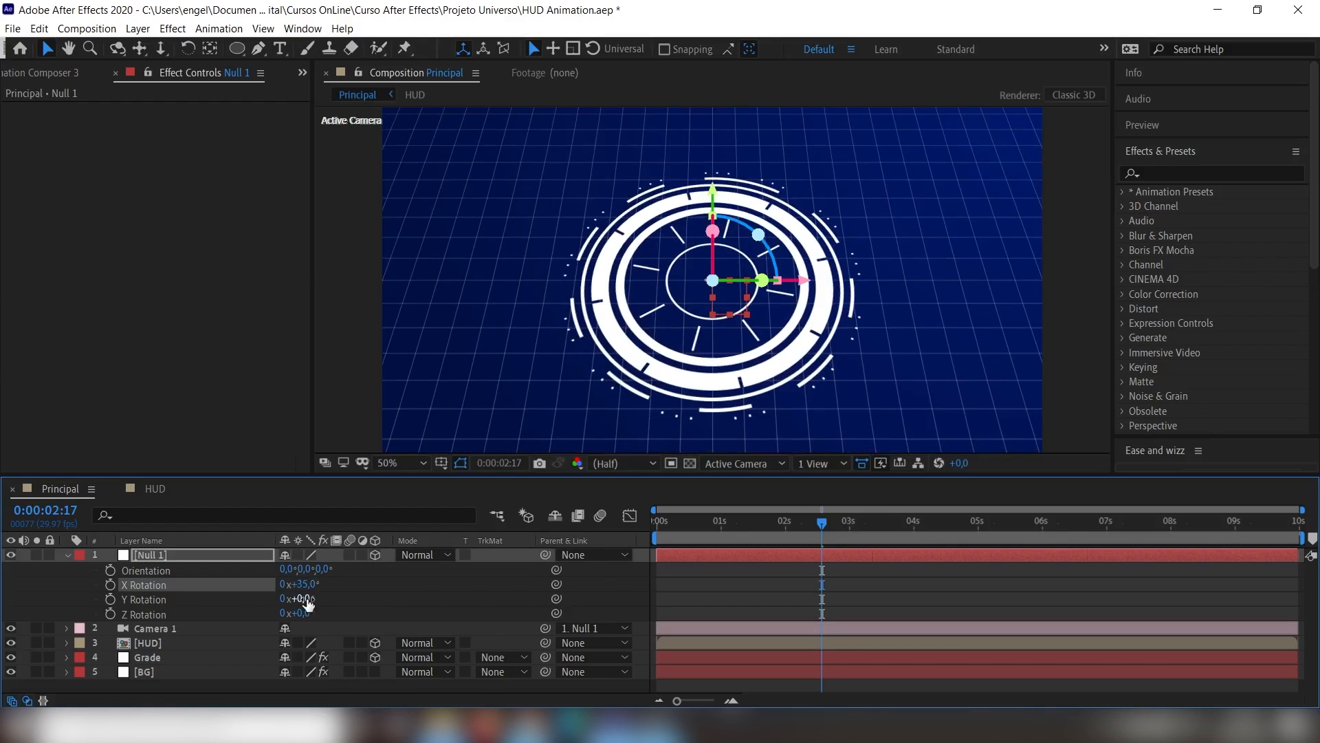
{"action": "mouse_move", "coordinate": [306, 599]}
{"action": "left_mouse_down"}
{"action": "mouse_move", "coordinate": [339, 599]}
{"action": "mouse_move", "coordinate": [315, 613]}
{"action": "left_mouse_up"}
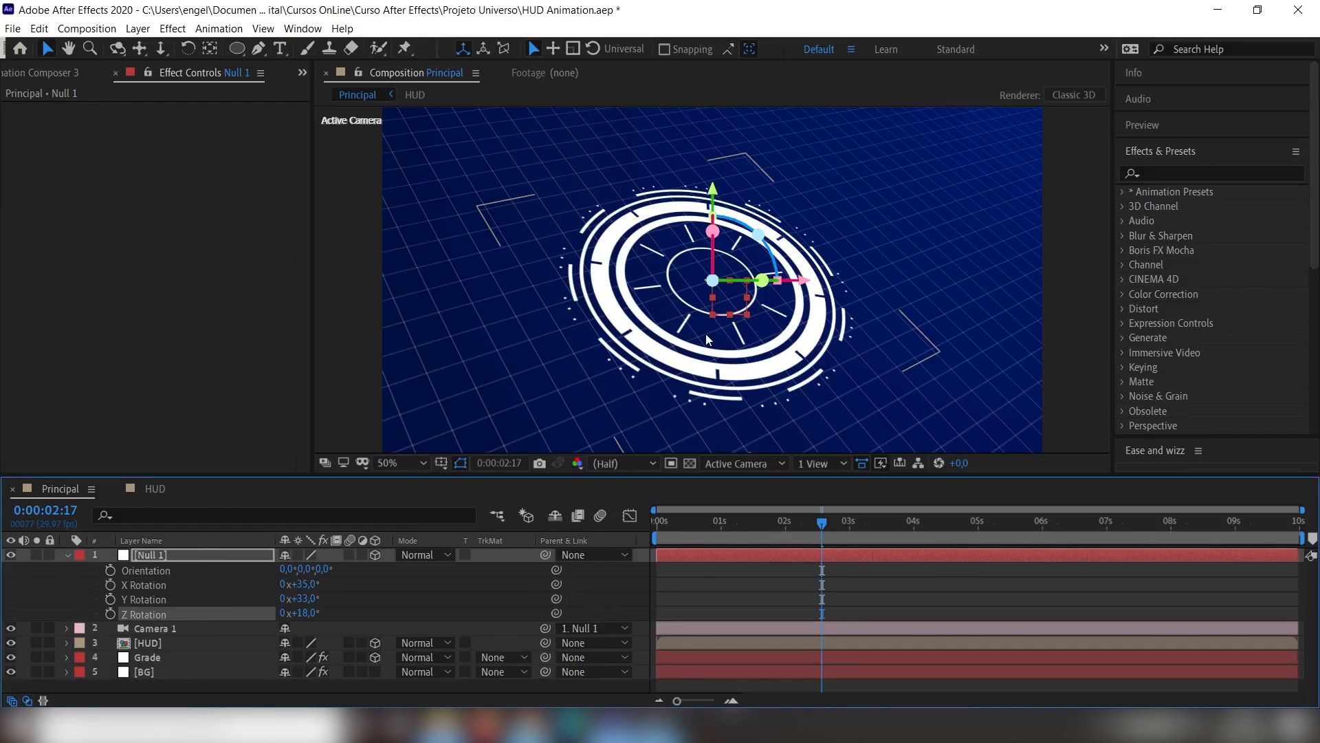
{"action": "key", "text": "p"}
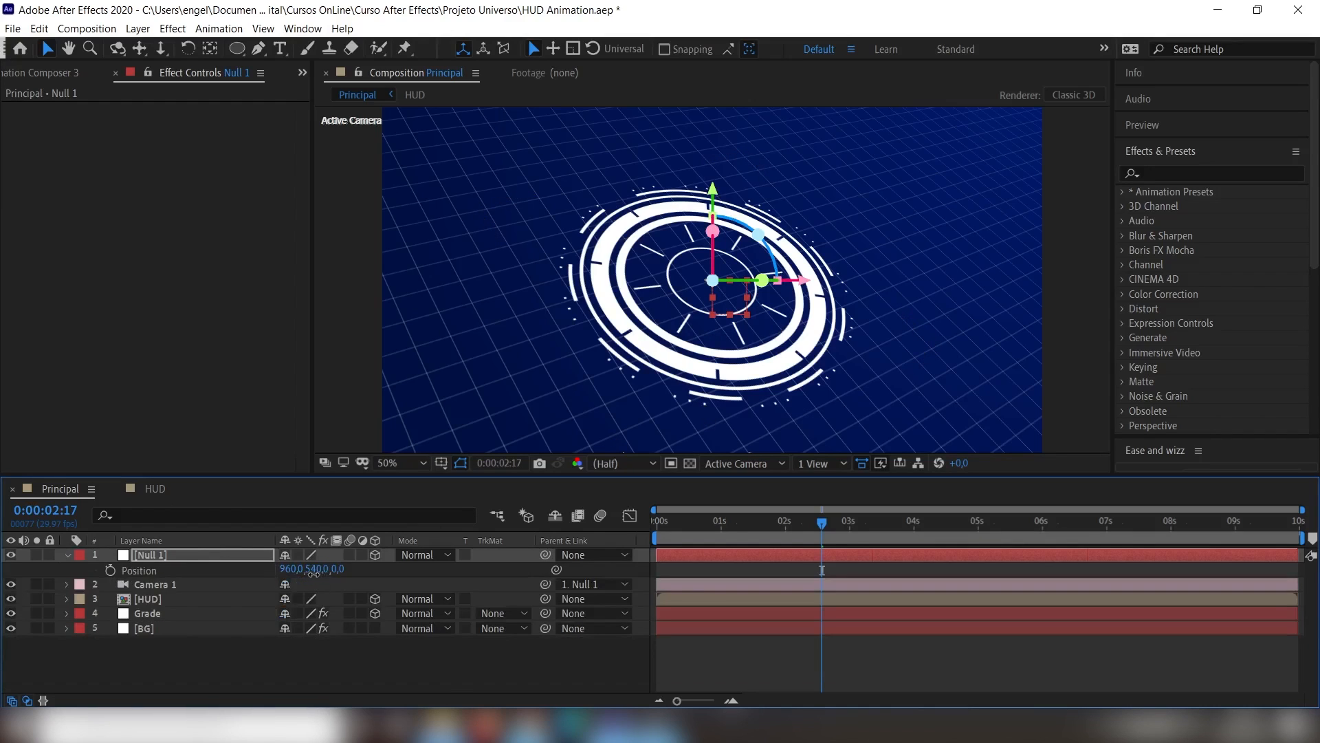
{"action": "left_click_drag", "start_coordinate": [318, 570], "coordinate": [269, 577]}
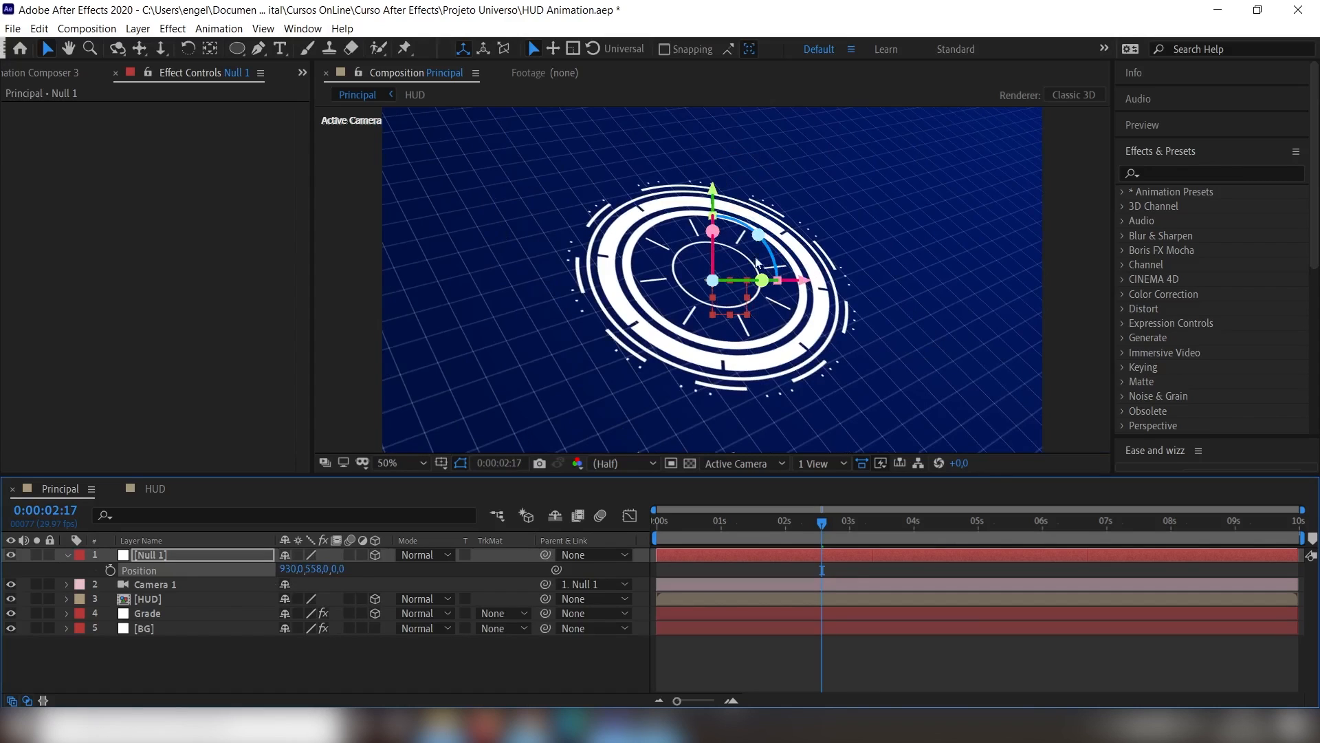
{"action": "left_click", "coordinate": [67, 554]}
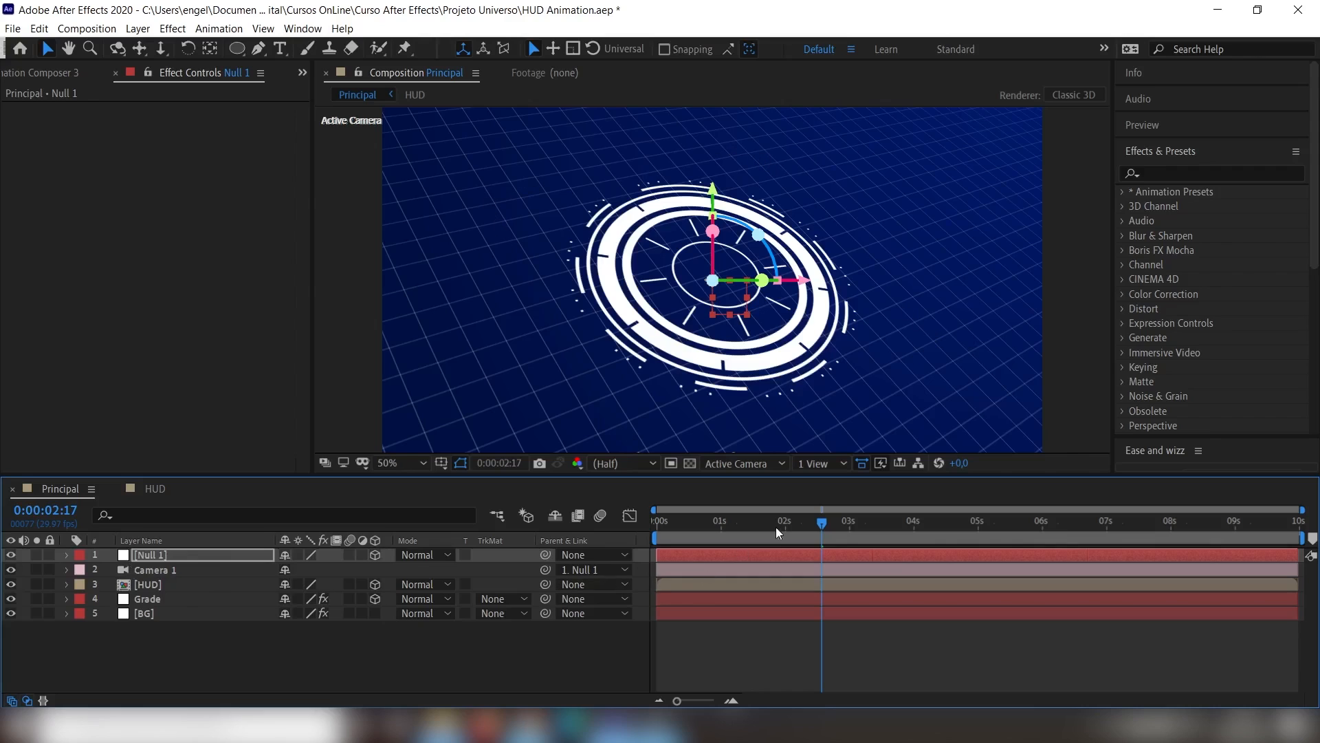
- At 0:00:02:00, set keyframes for Null 1's X, Y and Z Rotation and select the three properties
{"action": "left_click_drag", "start_coordinate": [811, 517], "coordinate": [784, 525]}
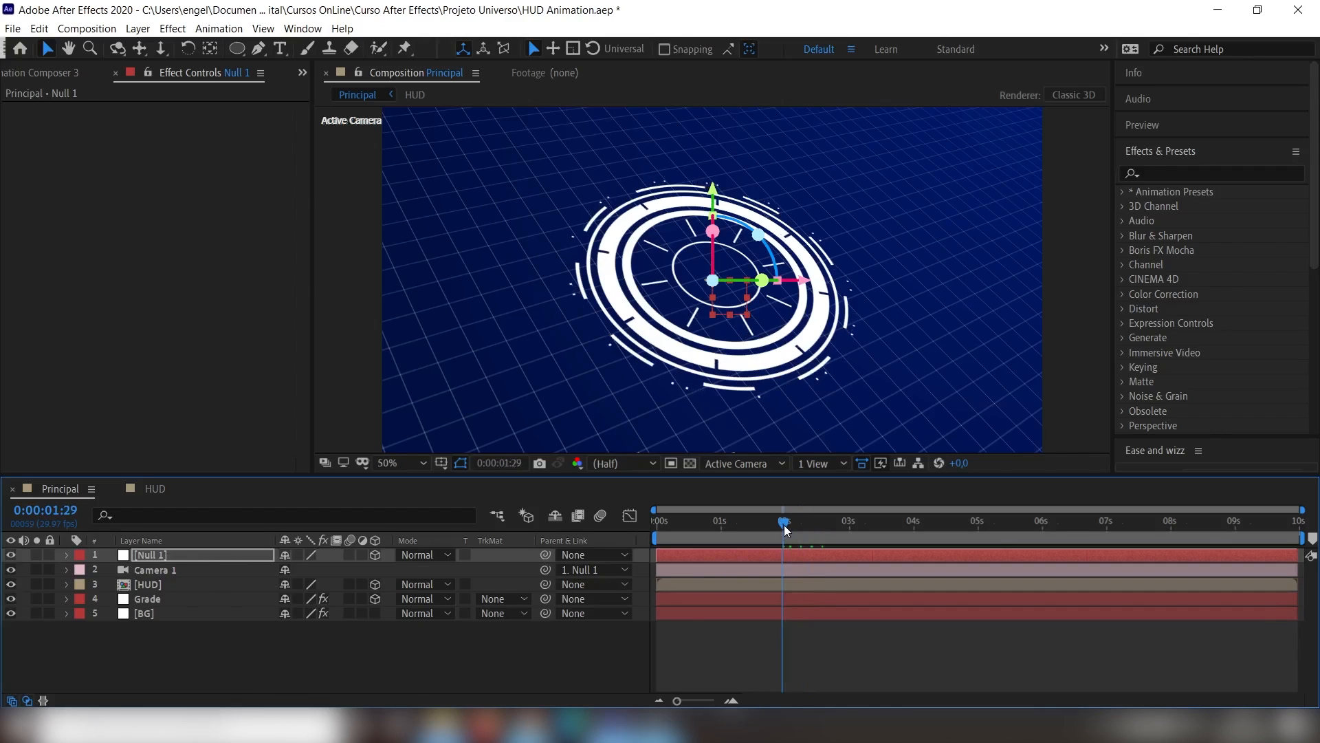
{"action": "key", "text": "Page_Down"}
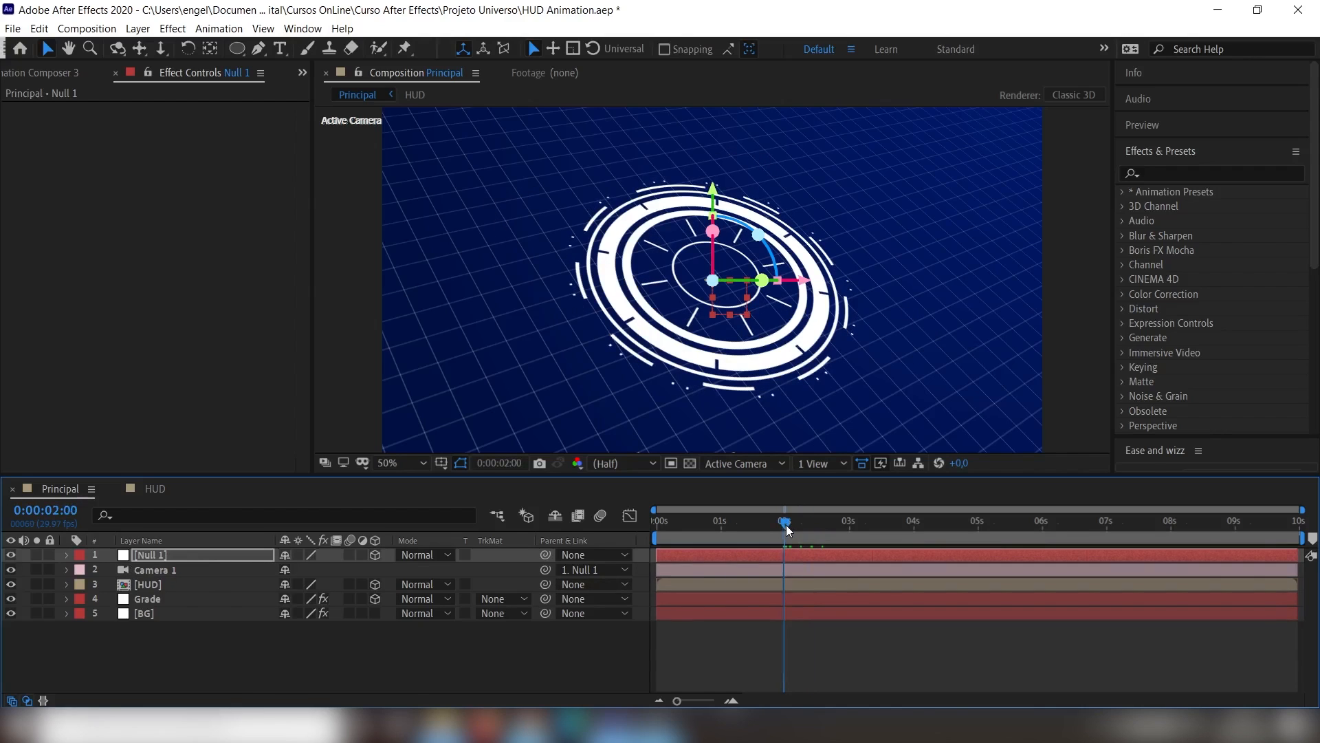
{"action": "left_click", "coordinate": [163, 554]}
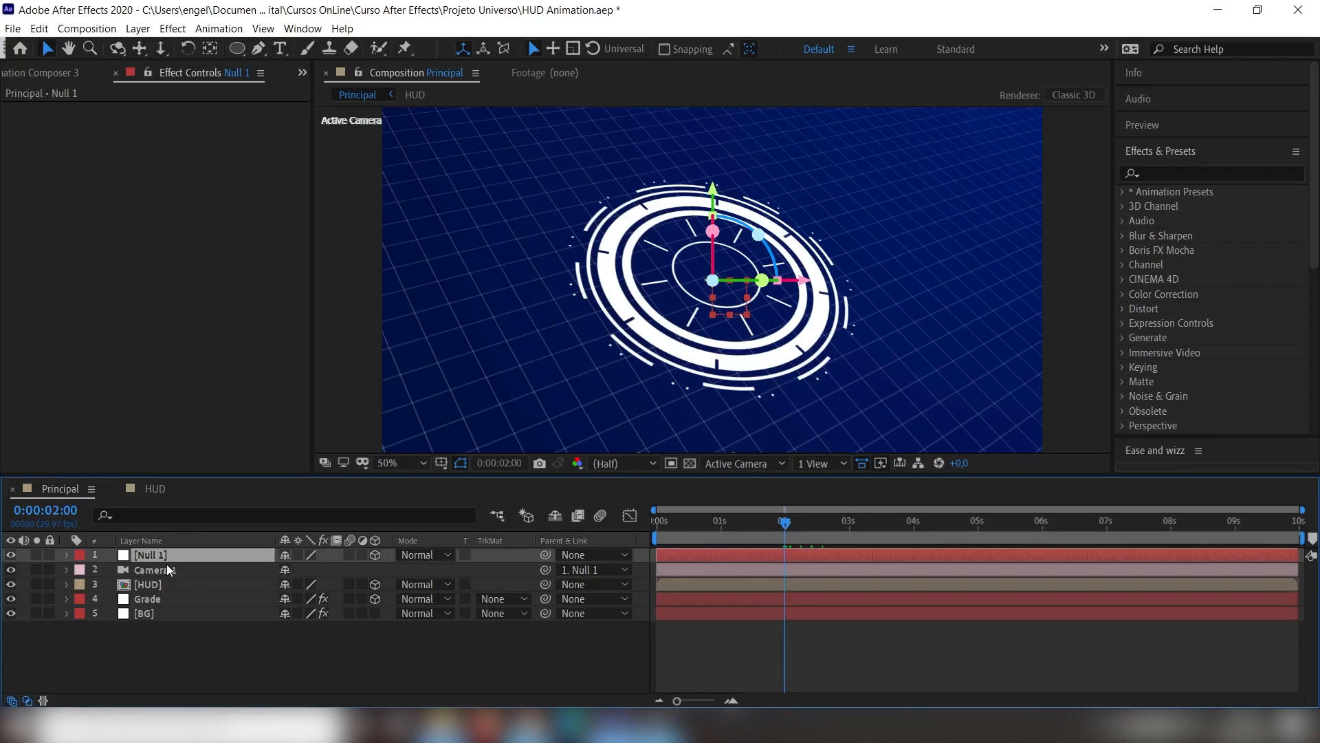
{"action": "key", "text": "r"}
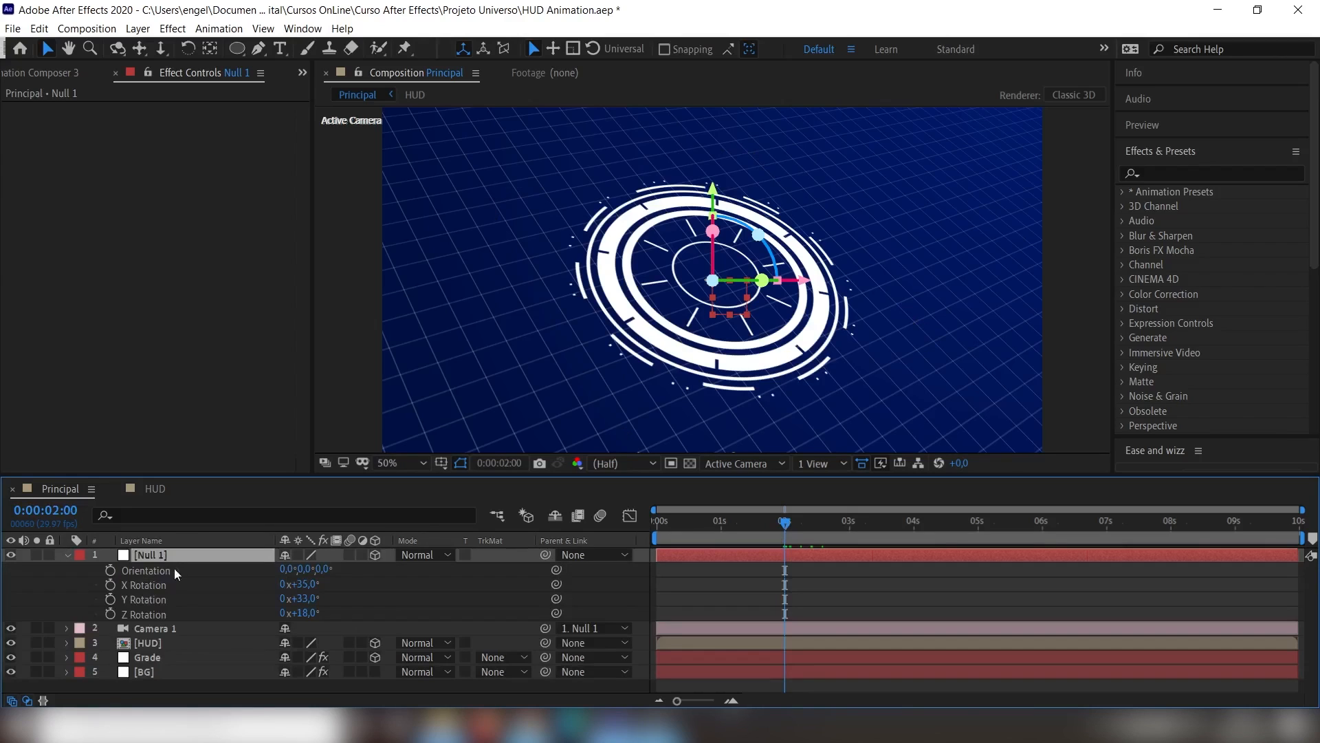
{"action": "left_click", "coordinate": [110, 585]}
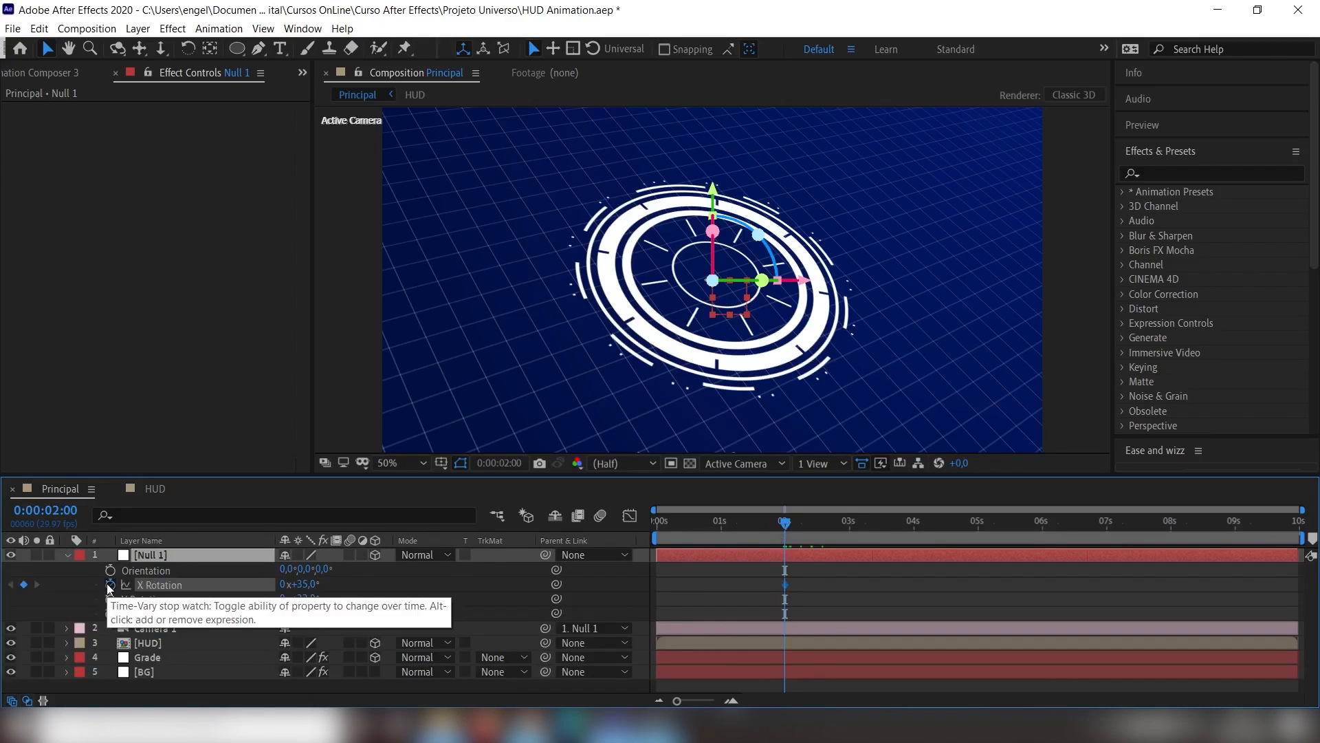
{"action": "left_click", "coordinate": [110, 599]}
{"action": "left_click", "coordinate": [110, 613]}
{"action": "left_click", "coordinate": [187, 609], "text": "shift"}
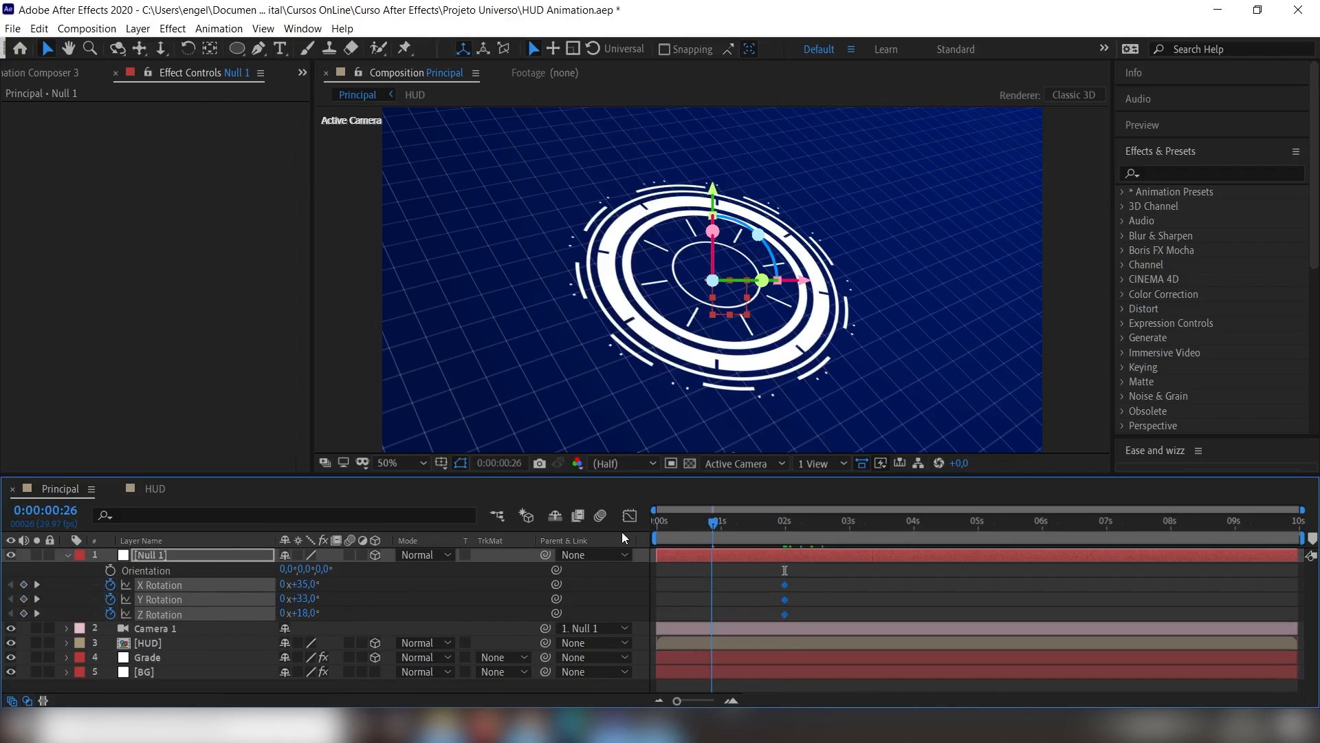
- At 0:00:00:00, set Null 1's X, Y and Z Rotation to 0° to create the starting keyframes
{"action": "key", "text": "Home"}
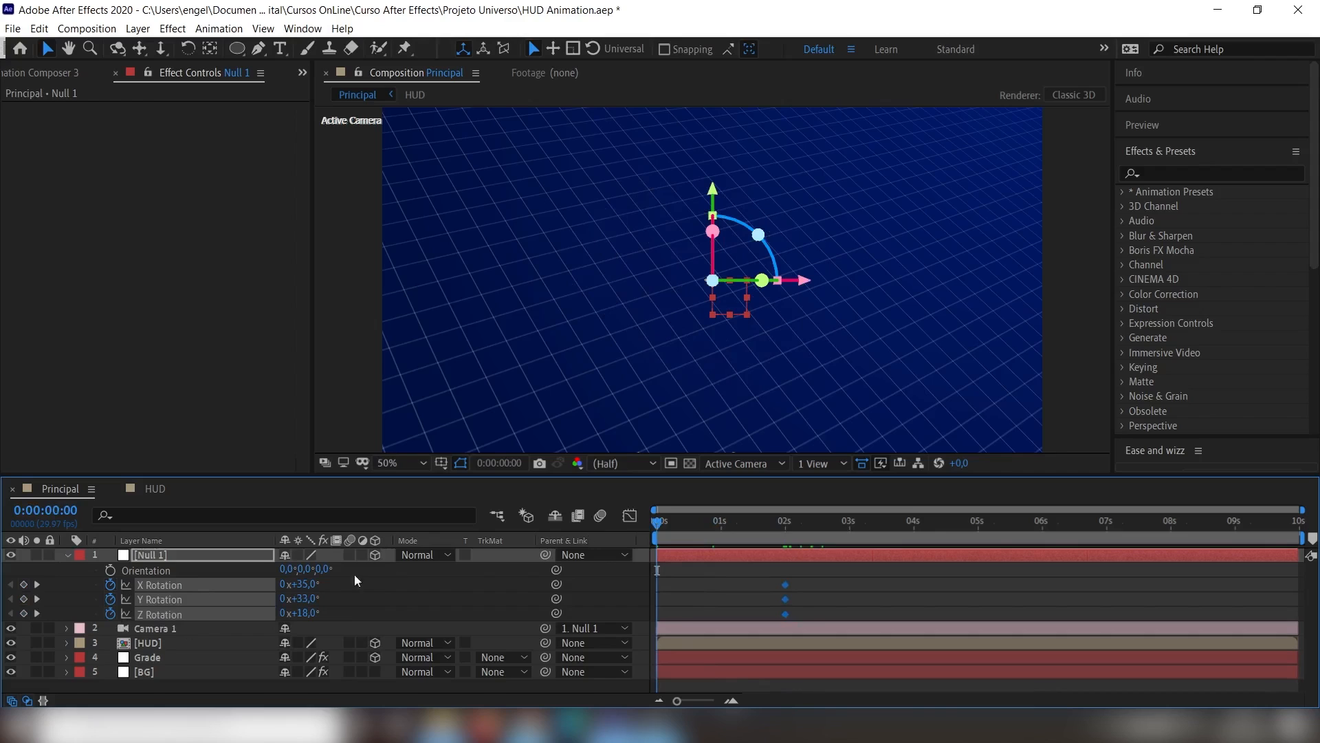
{"action": "left_click_drag", "start_coordinate": [307, 588], "coordinate": [311, 586]}
{"action": "left_click", "coordinate": [311, 586]}
{"action": "type", "text": "0"}
{"action": "key", "text": "Tab"}
{"action": "type", "text": "0"}
{"action": "key", "text": "Tab"}
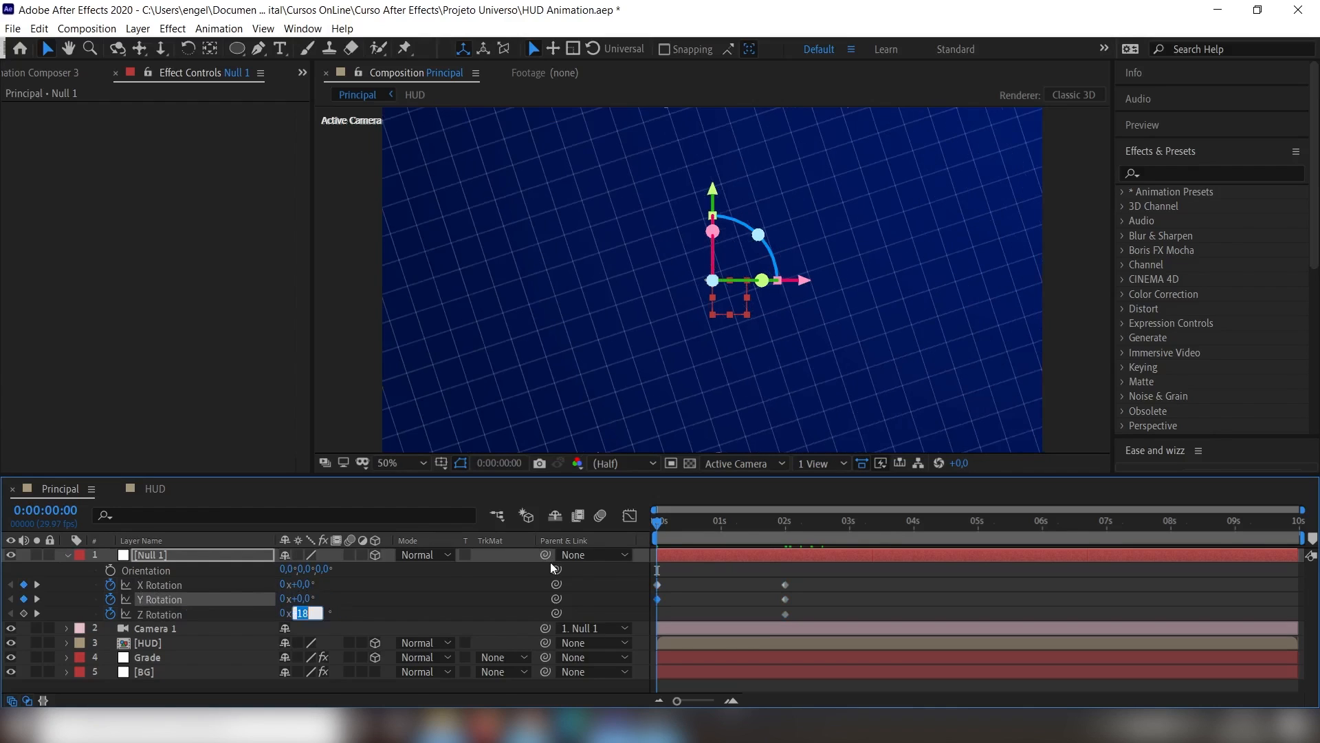
{"action": "type", "text": "0"}
{"action": "key", "text": "Return"}
- Apply Easy Ease to Null 1's rotation keyframes, lengthen the incoming ease at 0:00:02:00 in the speed graph, and preview the motion
{"action": "left_click_drag", "start_coordinate": [810, 568], "coordinate": [642, 621]}
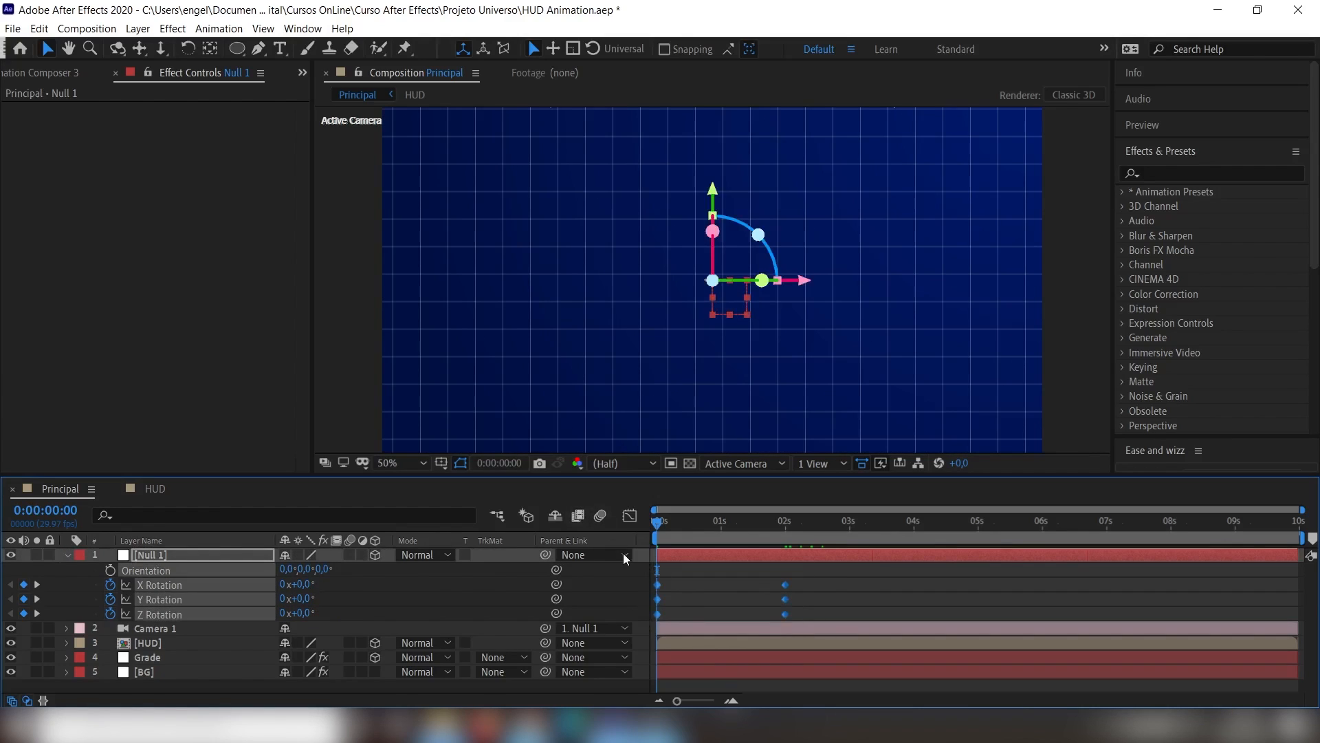
{"action": "key", "text": "F9"}
{"action": "left_click", "coordinate": [629, 515]}
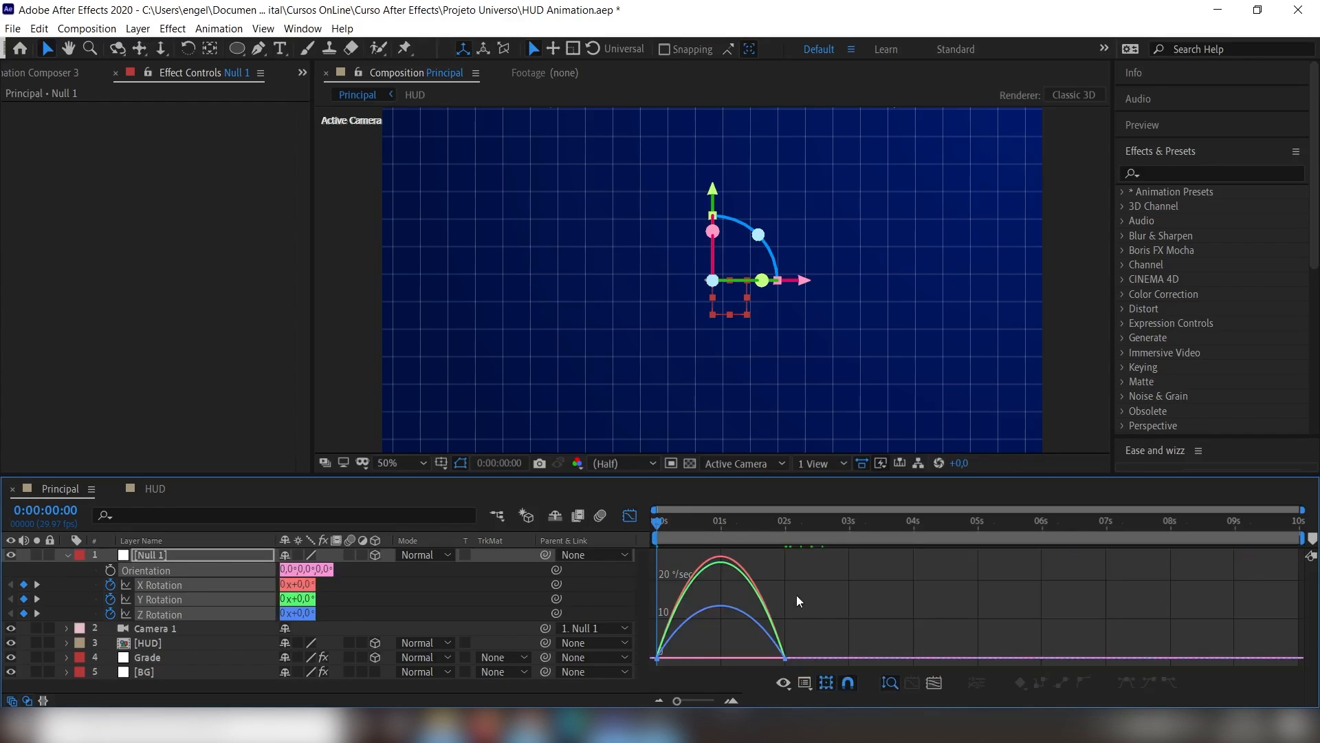
{"action": "left_click_drag", "start_coordinate": [778, 664], "coordinate": [769, 665]}
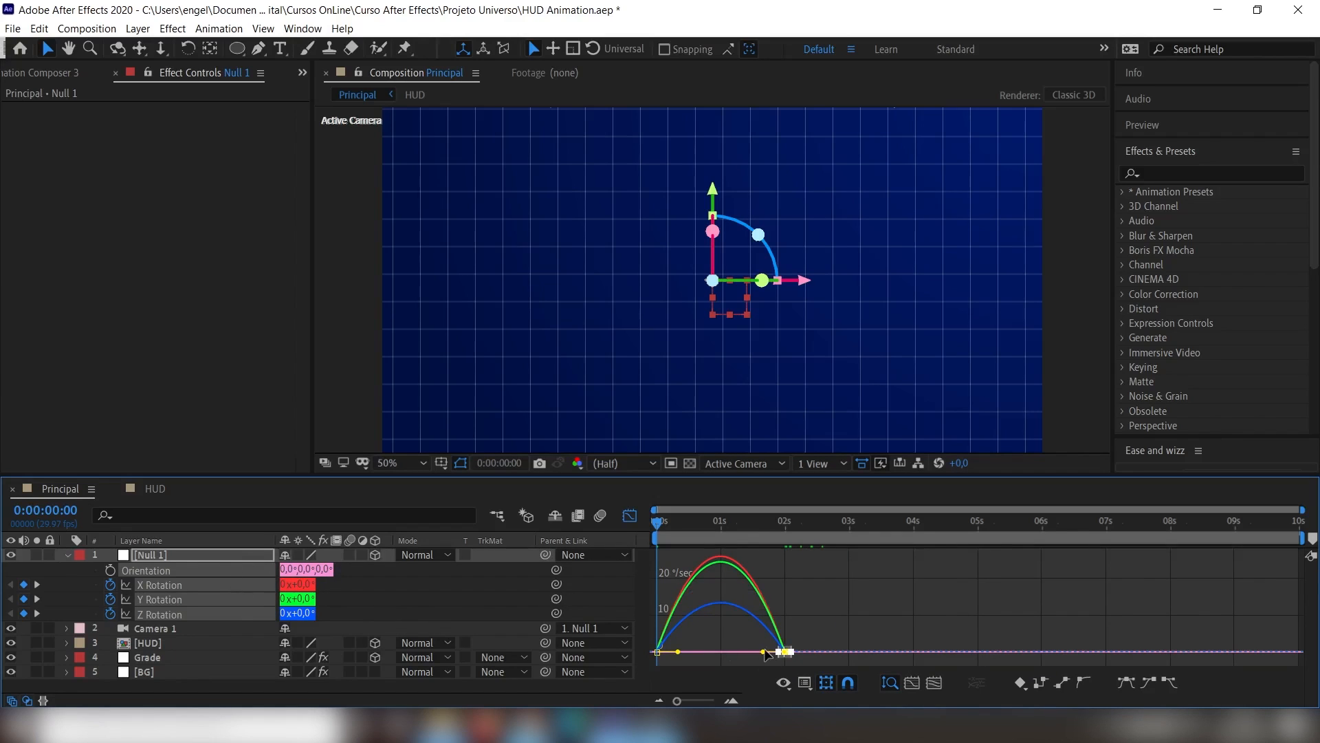
{"action": "left_click_drag", "start_coordinate": [761, 652], "coordinate": [718, 649]}
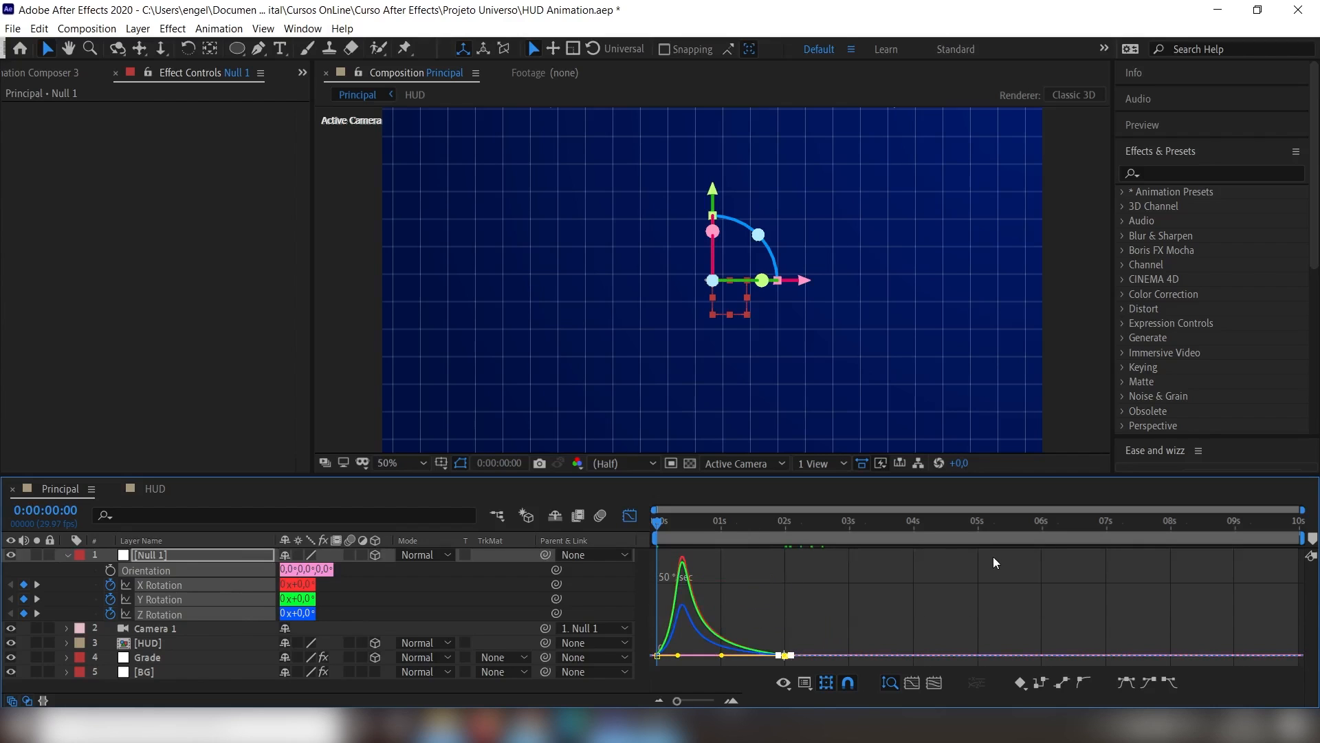
{"action": "key", "text": "space"}
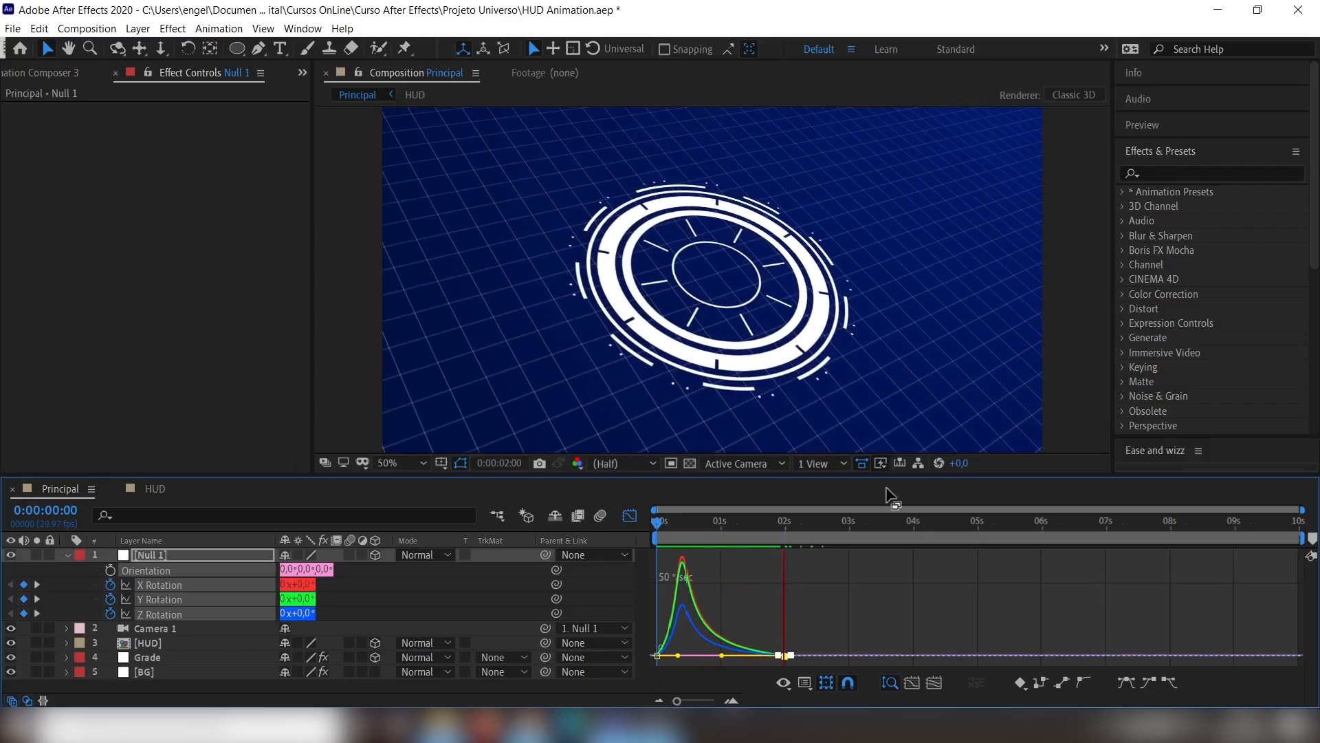
{"action": "key", "text": "space"}
{"action": "left_click", "coordinate": [630, 516]}
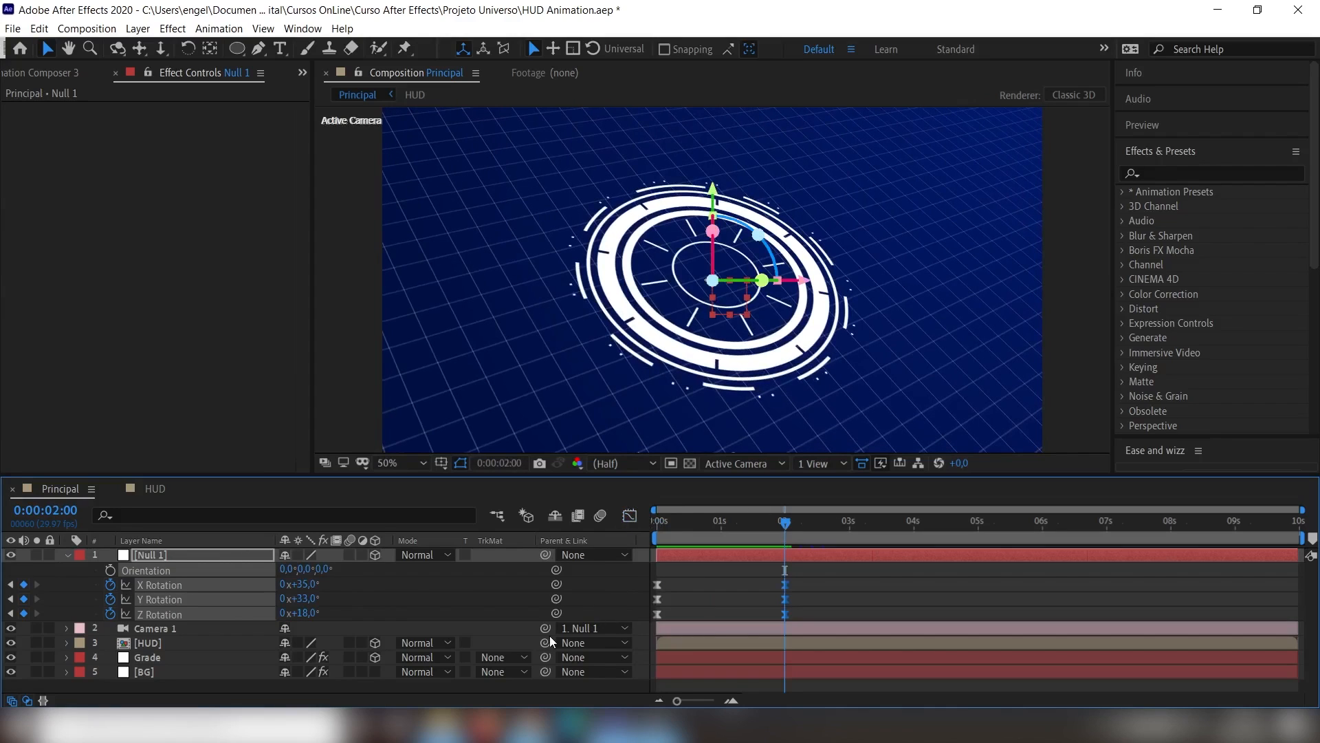
{"action": "left_click", "coordinate": [67, 554]}
- Check the Grade layer's Scale and the dimensions in its solid settings
{"action": "left_click", "coordinate": [147, 598]}
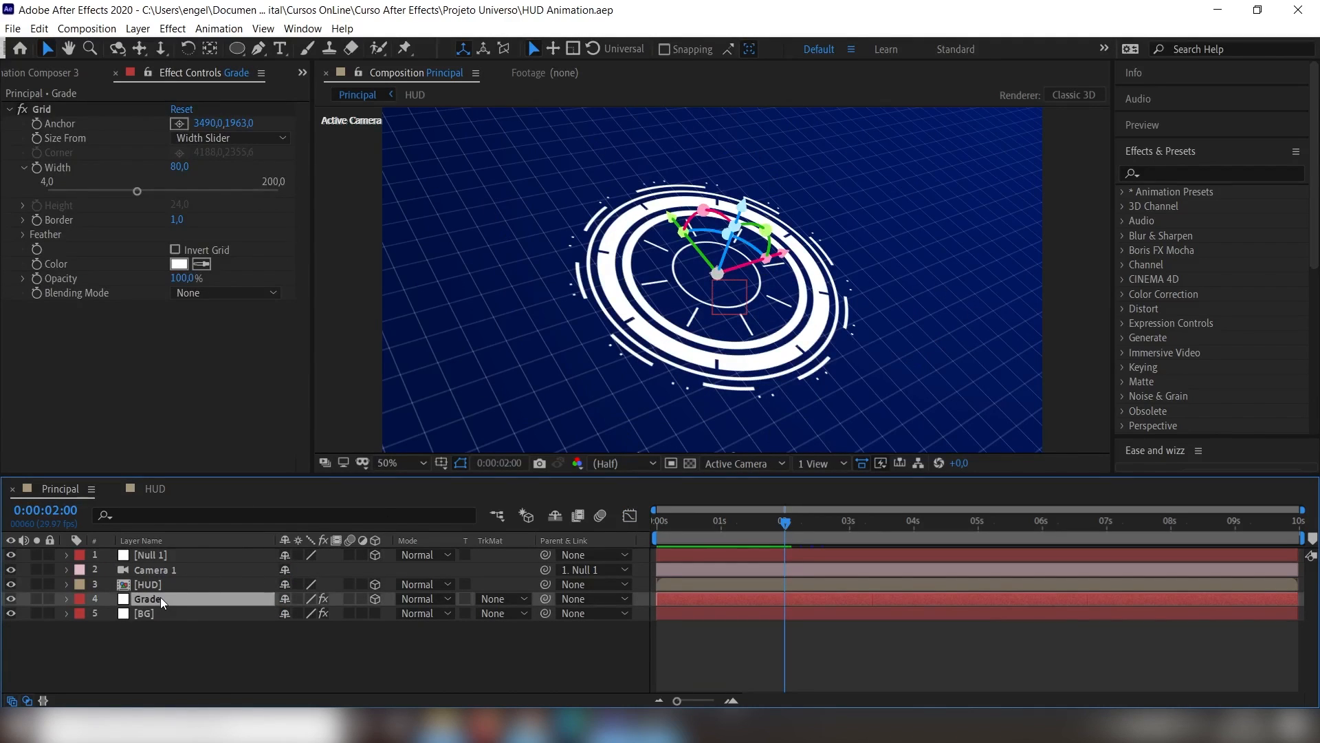
{"action": "key", "text": "s"}
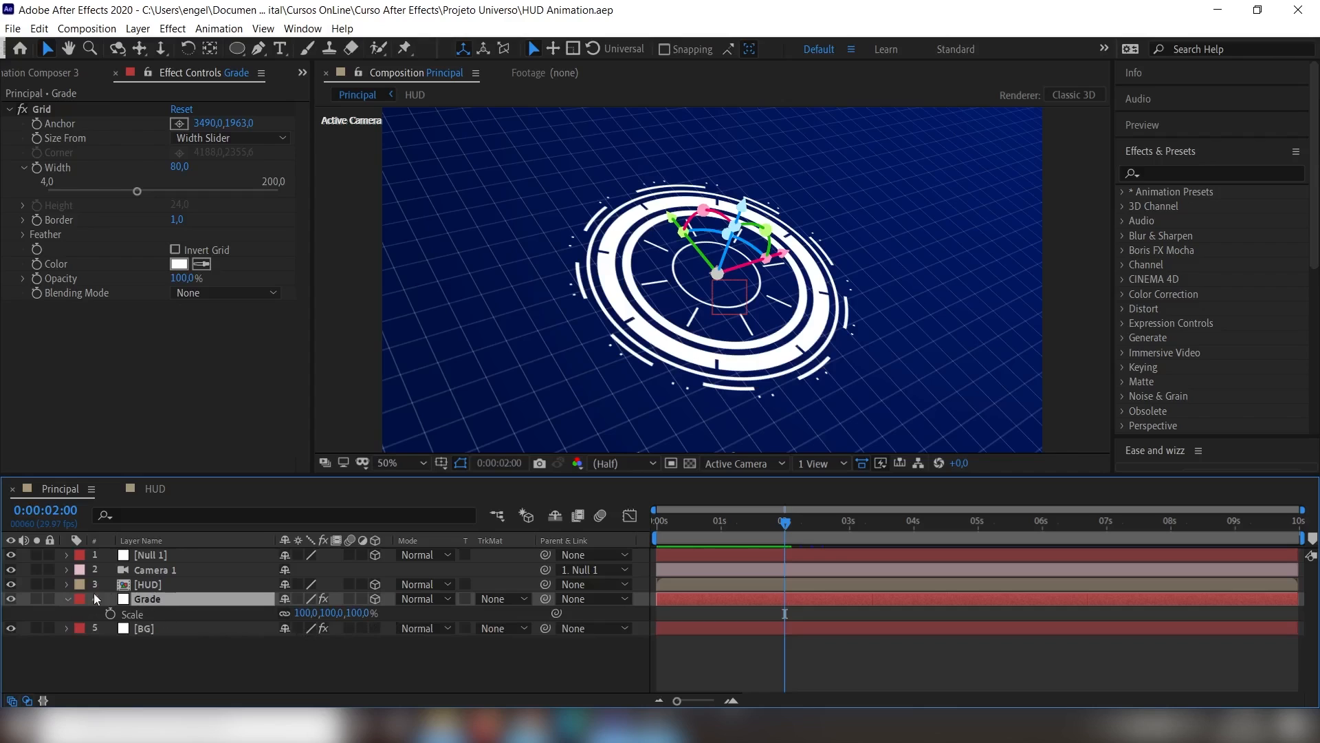
{"action": "left_click", "coordinate": [66, 598]}
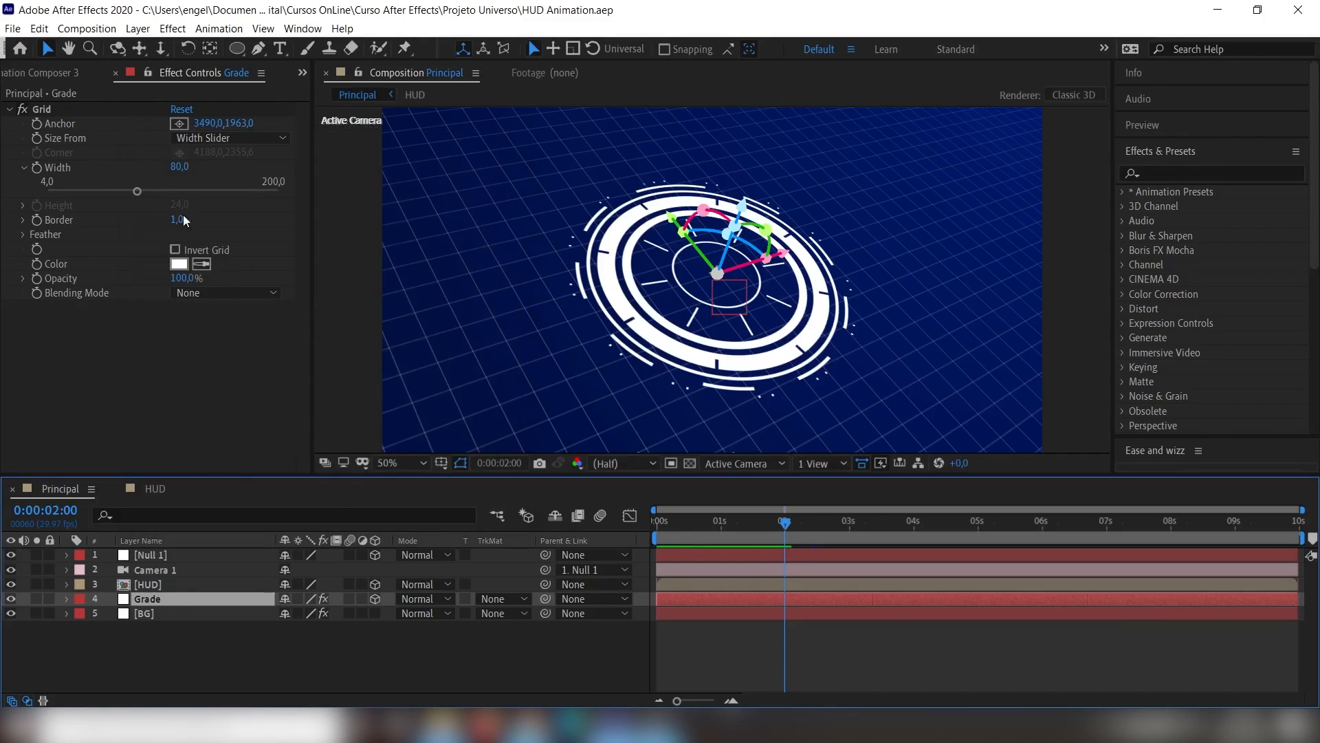
{"action": "left_click", "coordinate": [138, 29]}
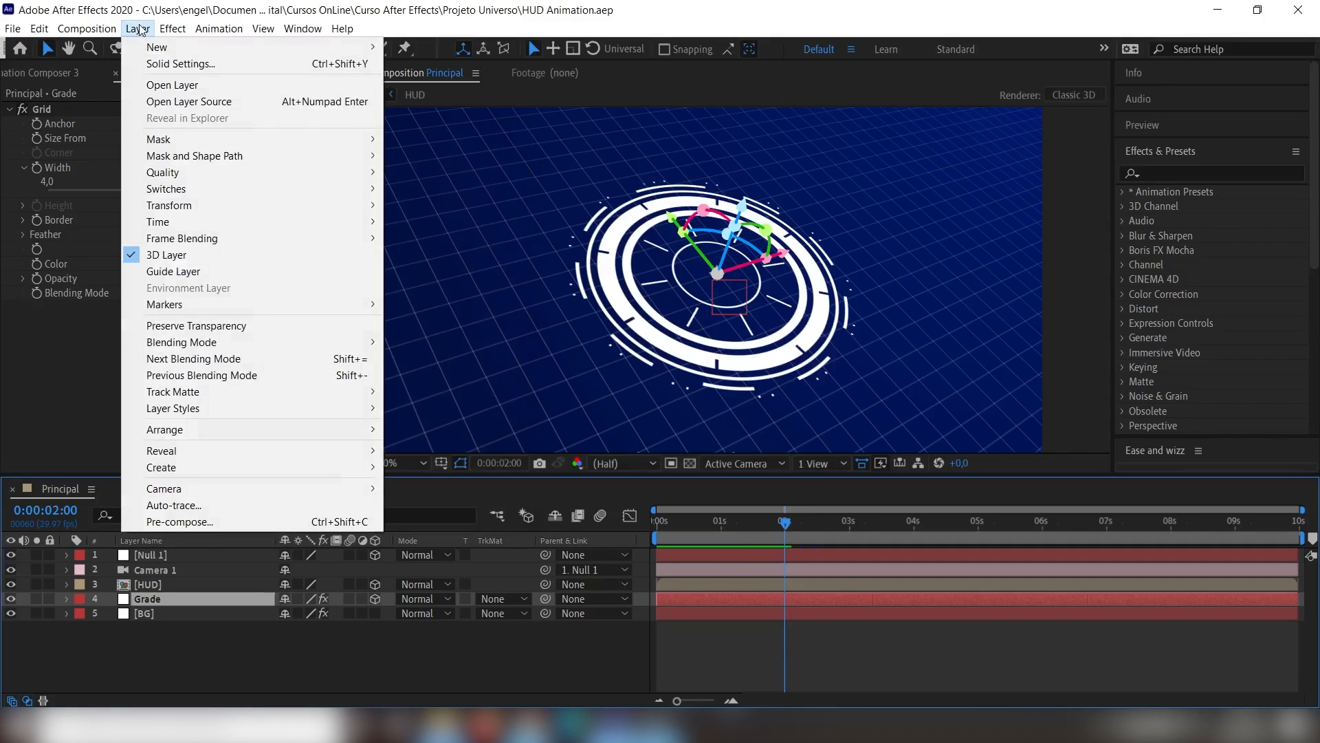
{"action": "left_click", "coordinate": [180, 64]}
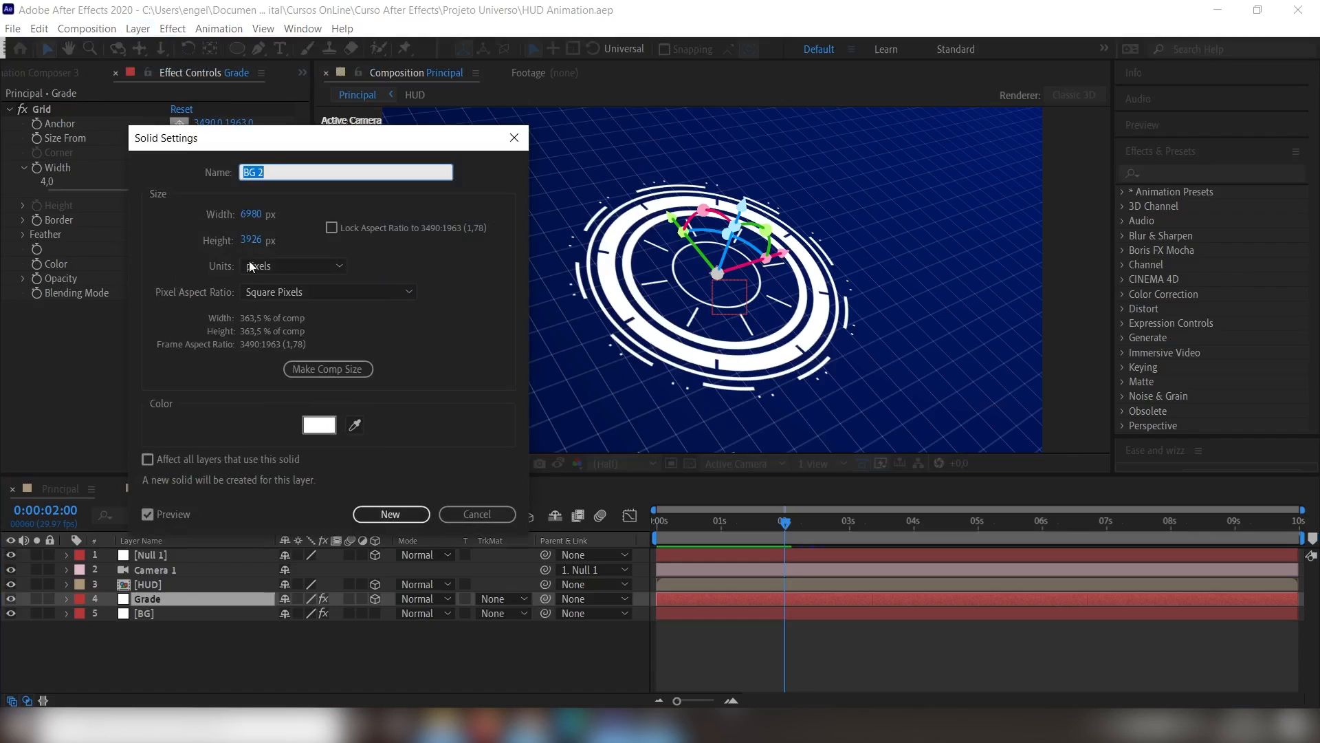
{"action": "left_click", "coordinate": [473, 510]}
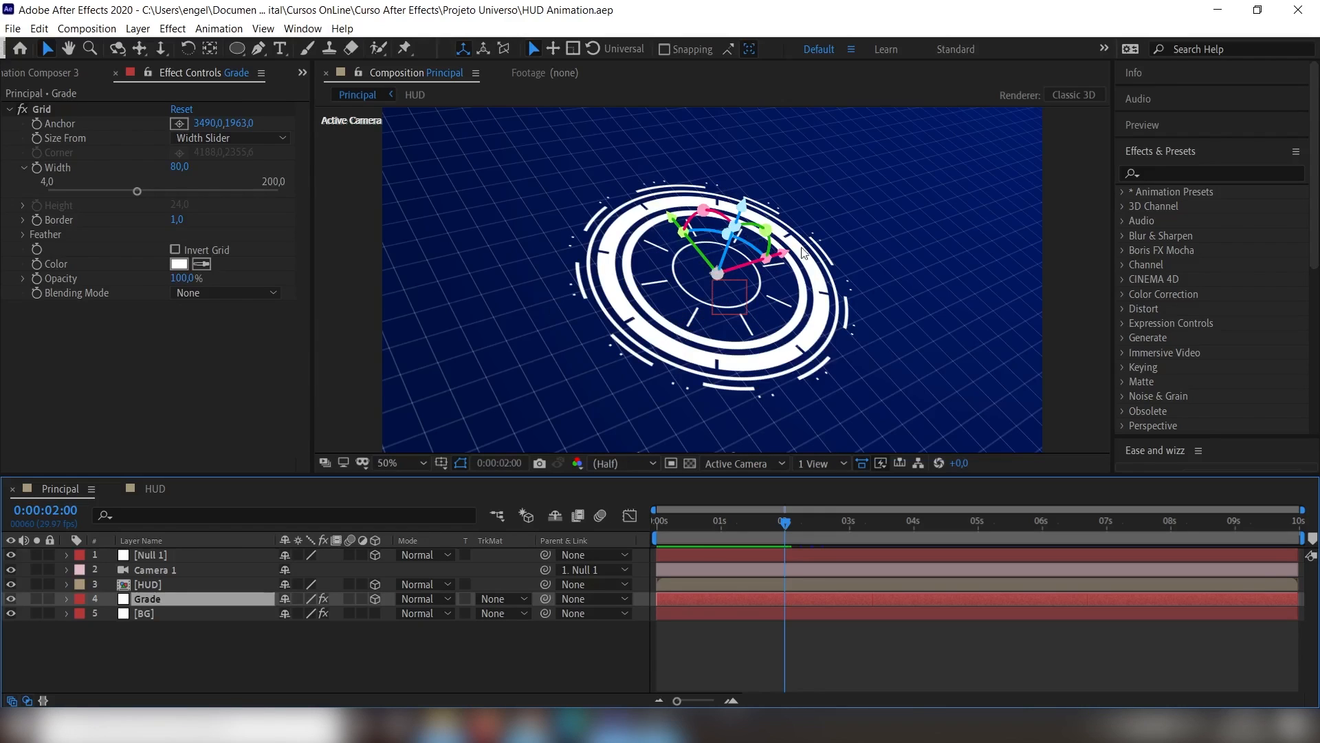
- Turn on Depth of Field for Camera 1 and set its Aperture to 600 pixels
{"action": "left_click", "coordinate": [152, 568]}
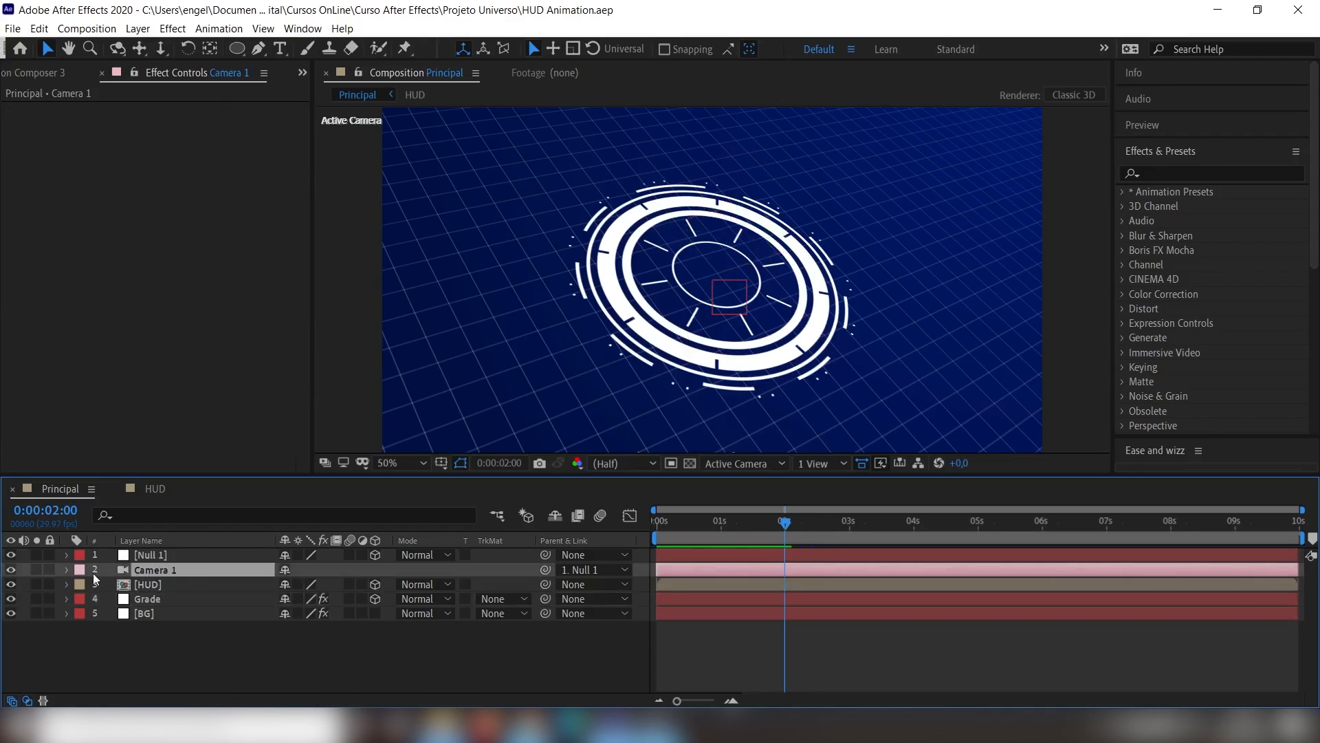
{"action": "left_click", "coordinate": [66, 570]}
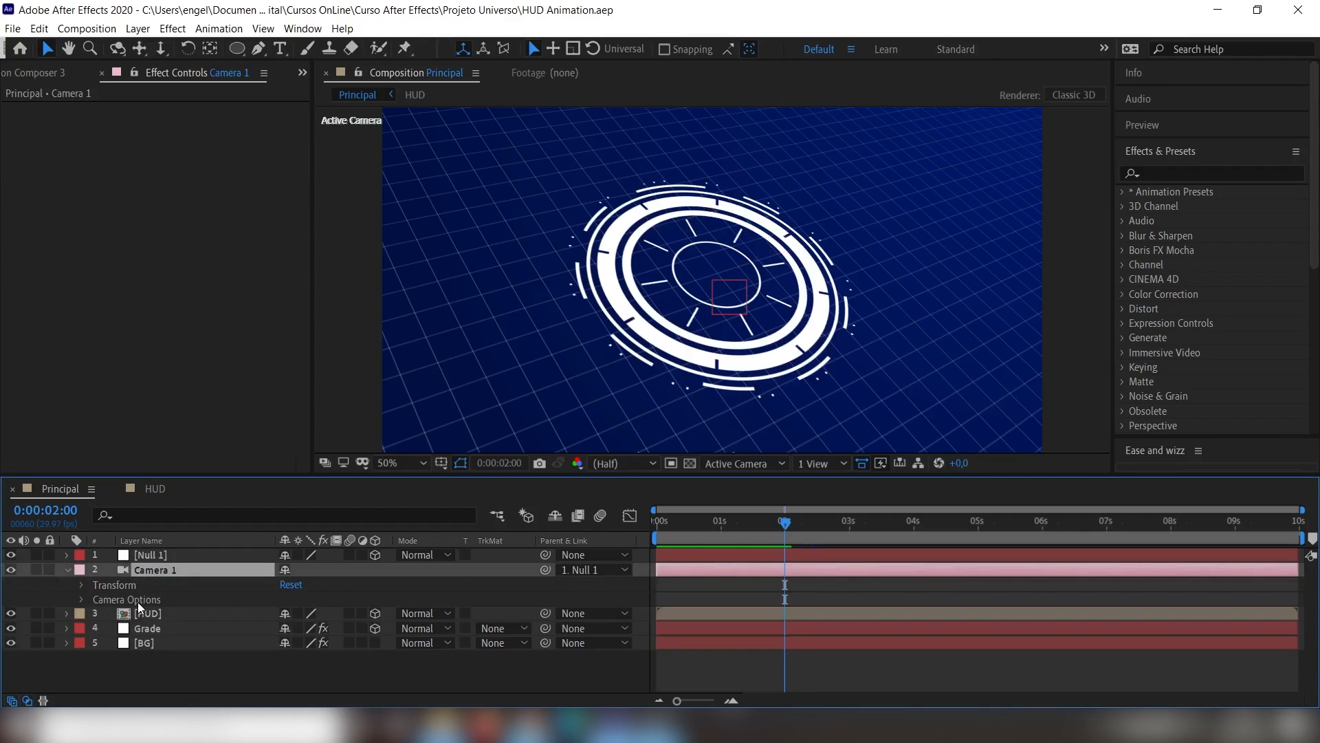
{"action": "left_click", "coordinate": [80, 599]}
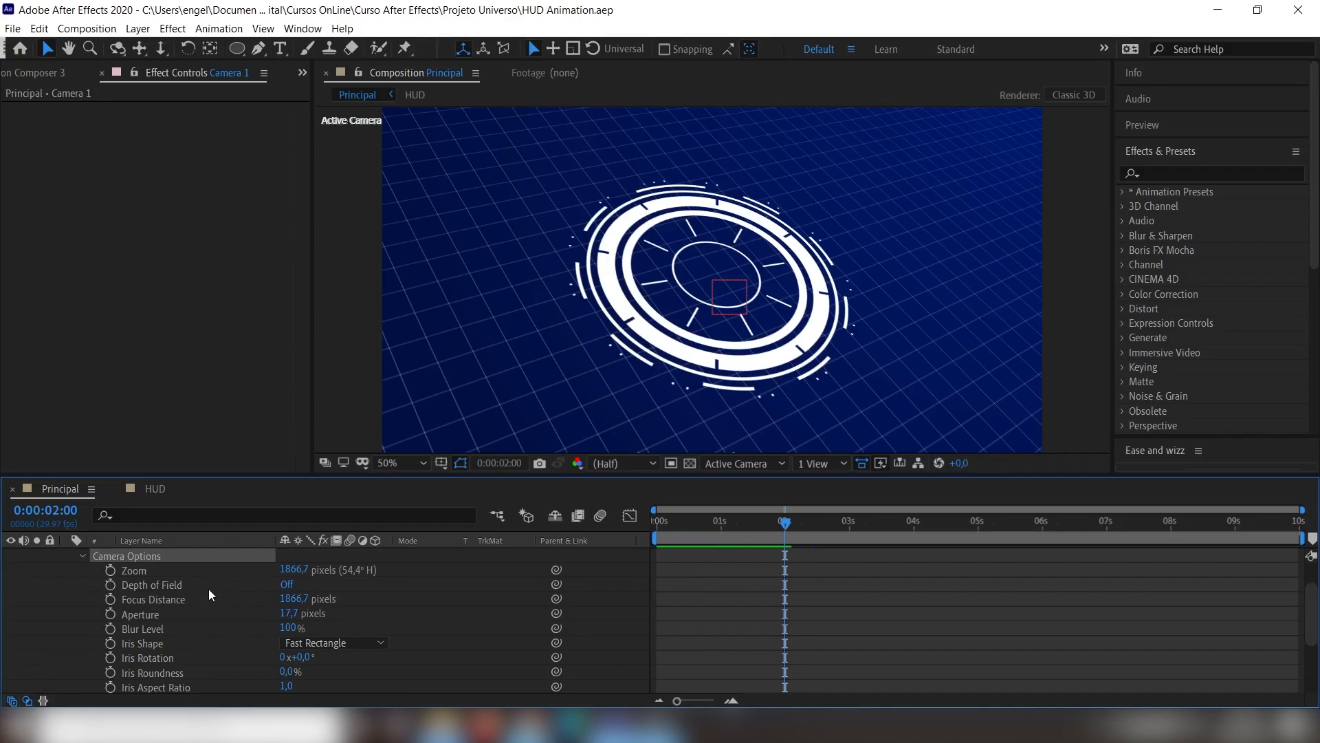
{"action": "left_click", "coordinate": [287, 586]}
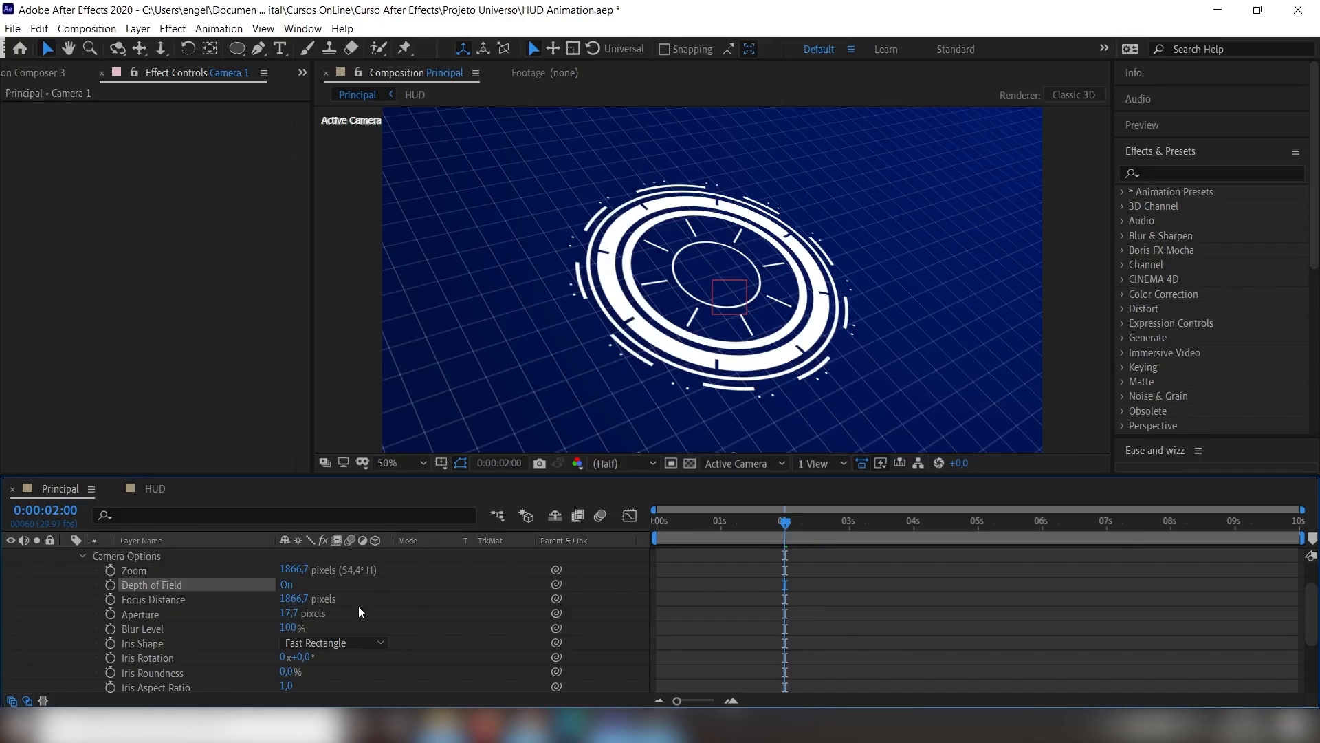
{"action": "left_click", "coordinate": [303, 599]}
{"action": "type", "text": "17"}
{"action": "left_click", "coordinate": [294, 620]}
{"action": "type", "text": "600"}
{"action": "key", "text": "Return"}
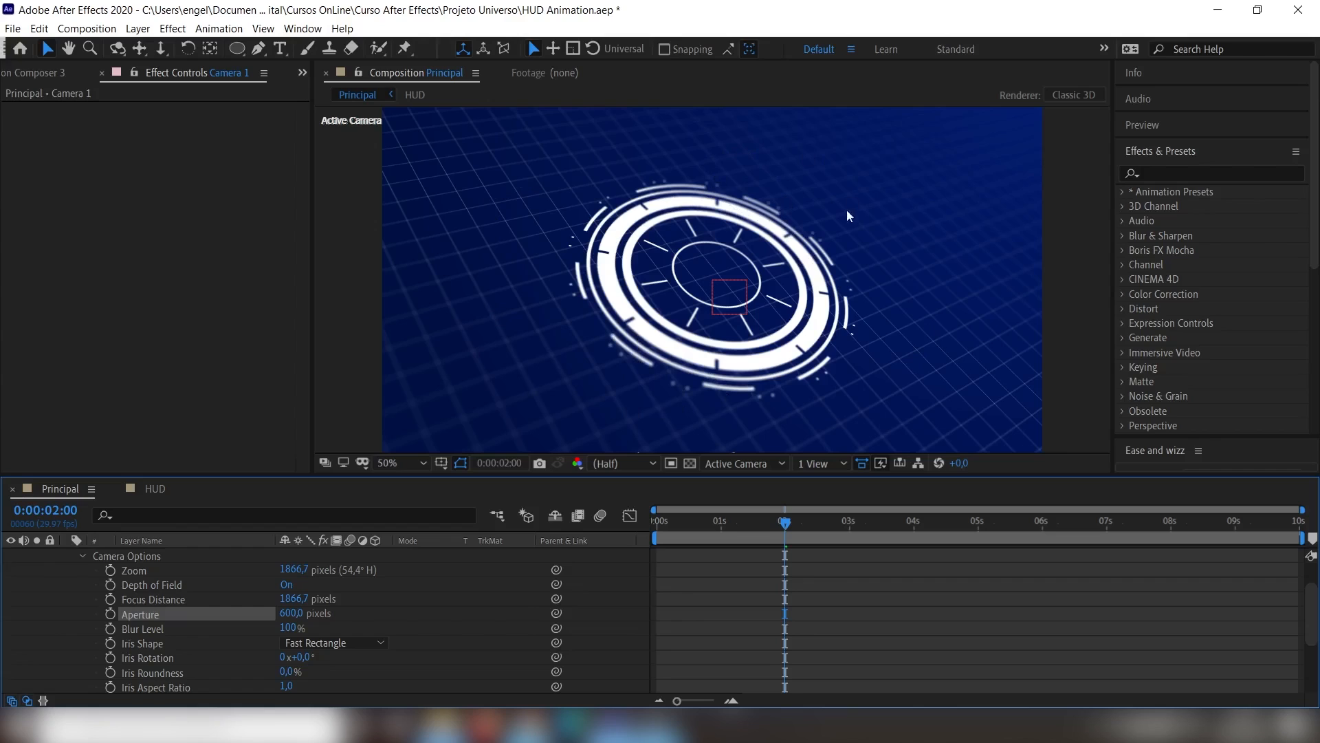
- Reduce Camera 1's Focus Distance to about 1790 pixels and collapse the camera's properties
{"action": "left_click_drag", "start_coordinate": [303, 598], "coordinate": [240, 596]}
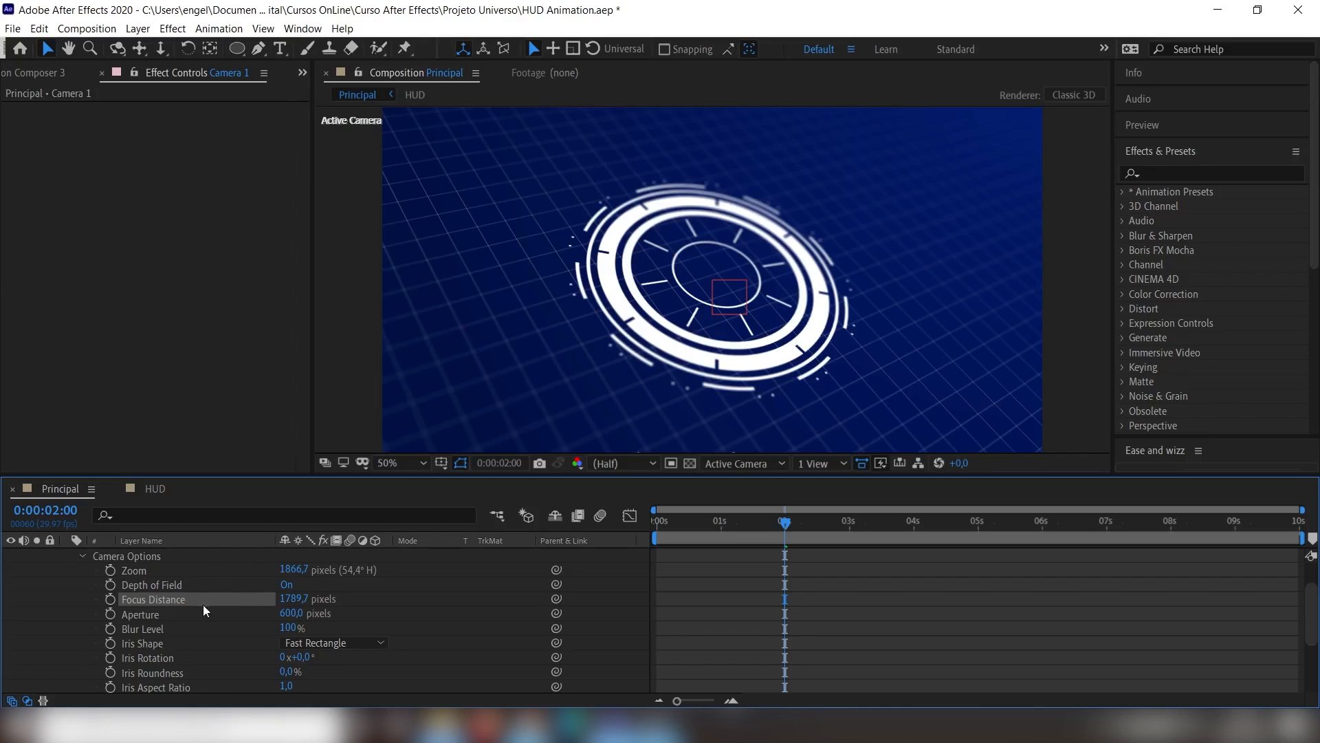
{"action": "scroll", "coordinate": [37, 609], "scroll_direction": "up", "scroll_amount": 1}
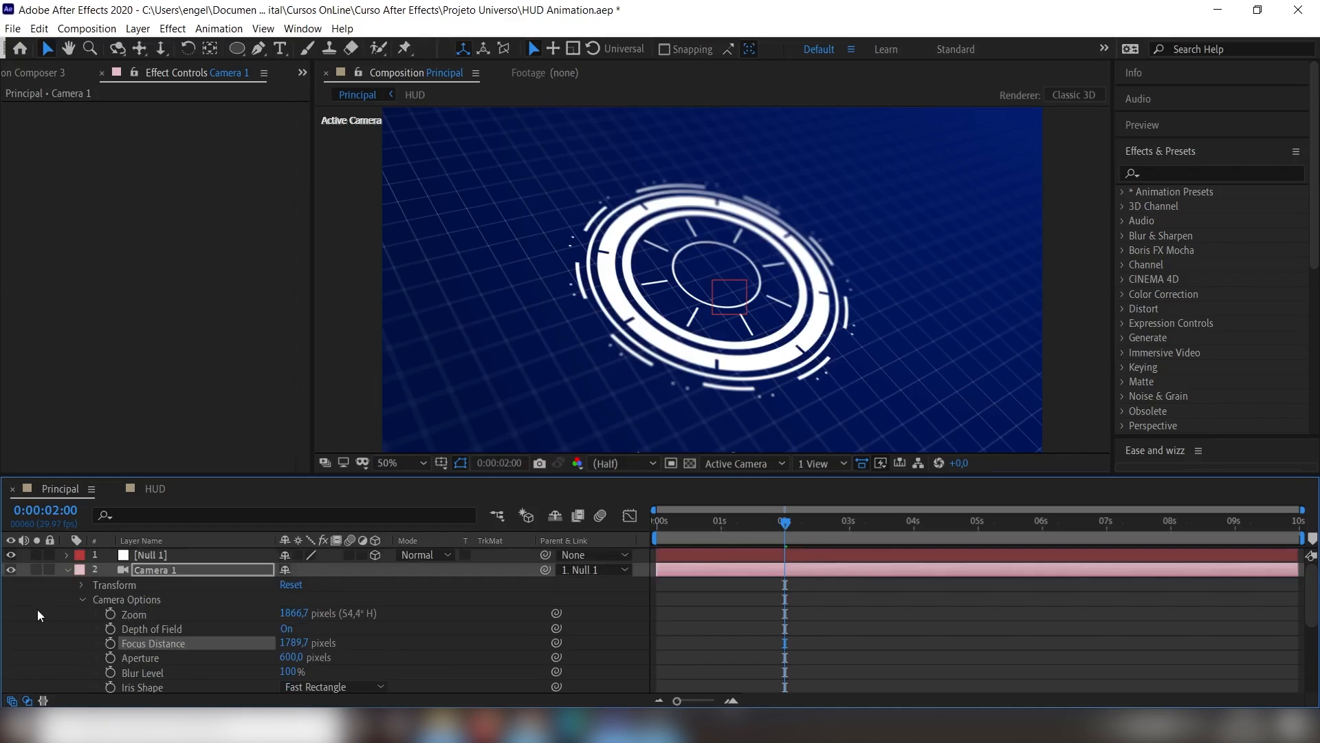
{"action": "left_click", "coordinate": [68, 570]}
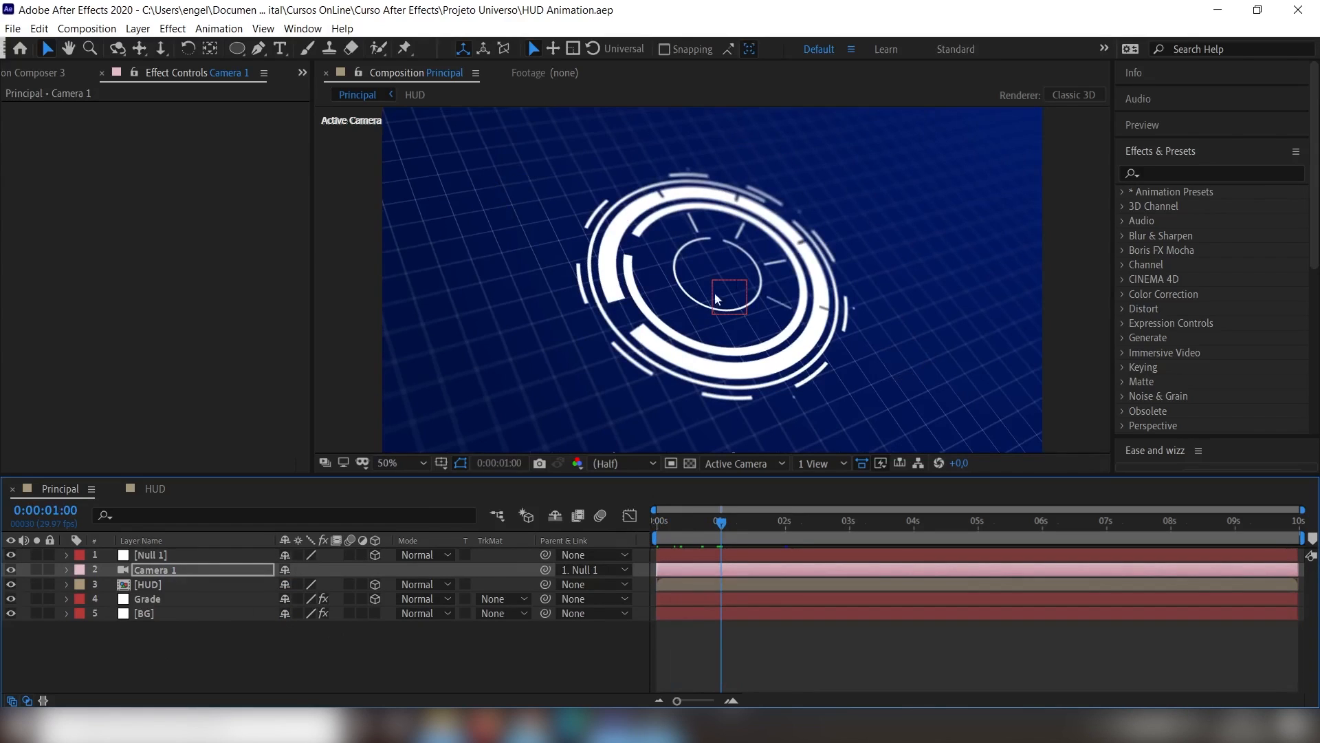
- In the HUD composition, change the stroke color of the Círculo externo layer to blue 2959FC
{"action": "left_click", "coordinate": [147, 585]}
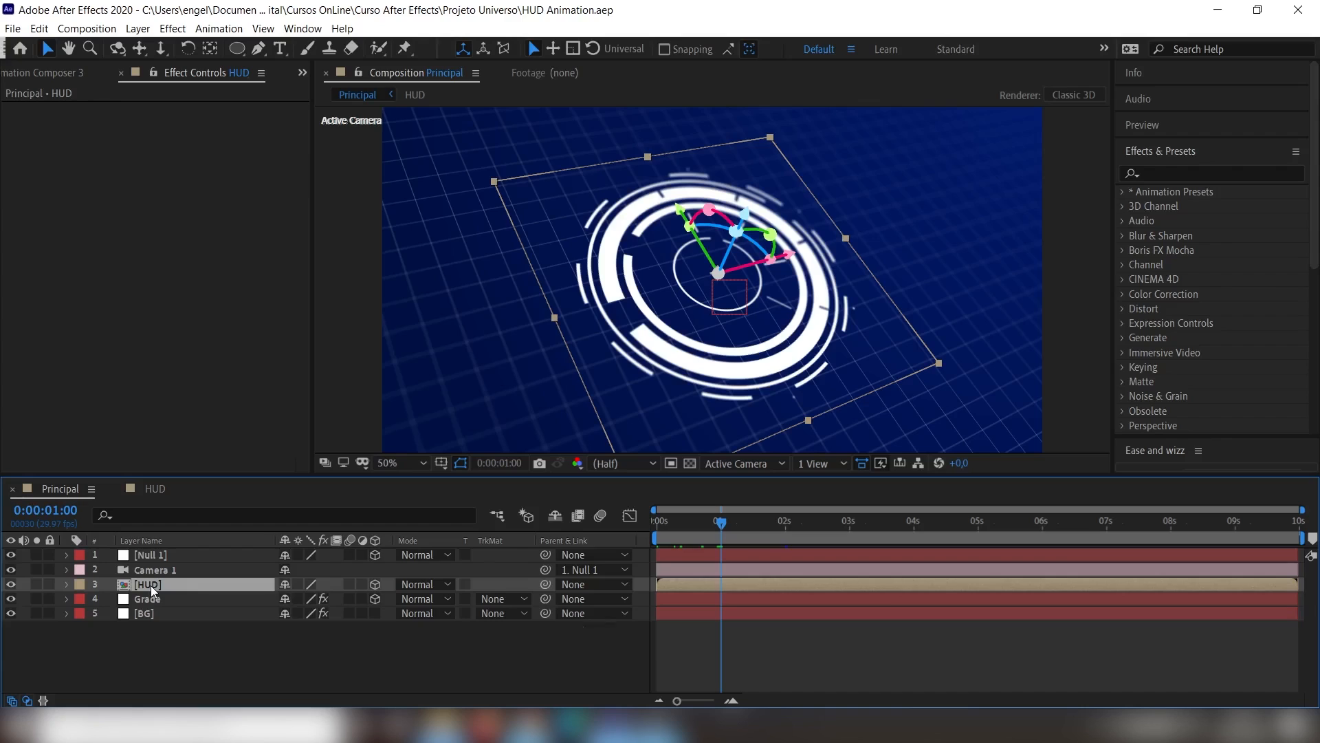
{"action": "double_click", "coordinate": [152, 588]}
{"action": "left_click", "coordinate": [196, 631]}
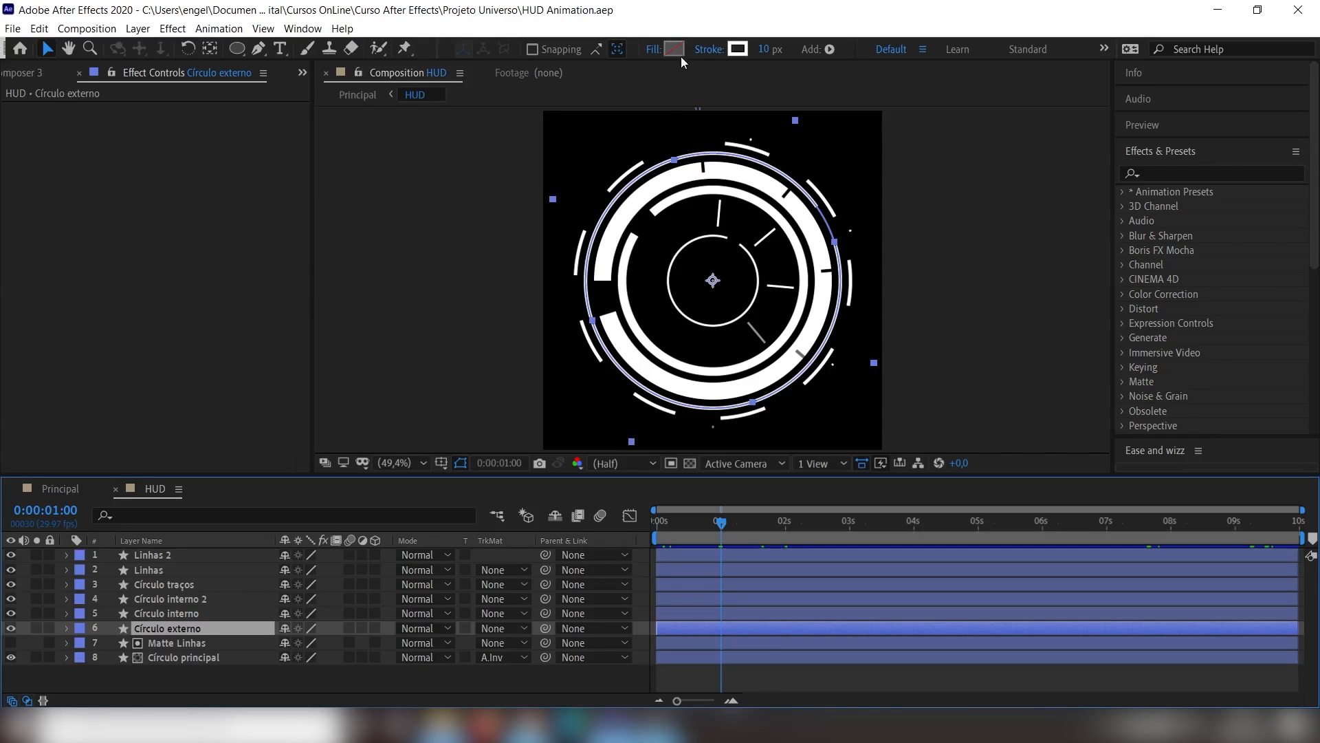
{"action": "left_click", "coordinate": [737, 49]}
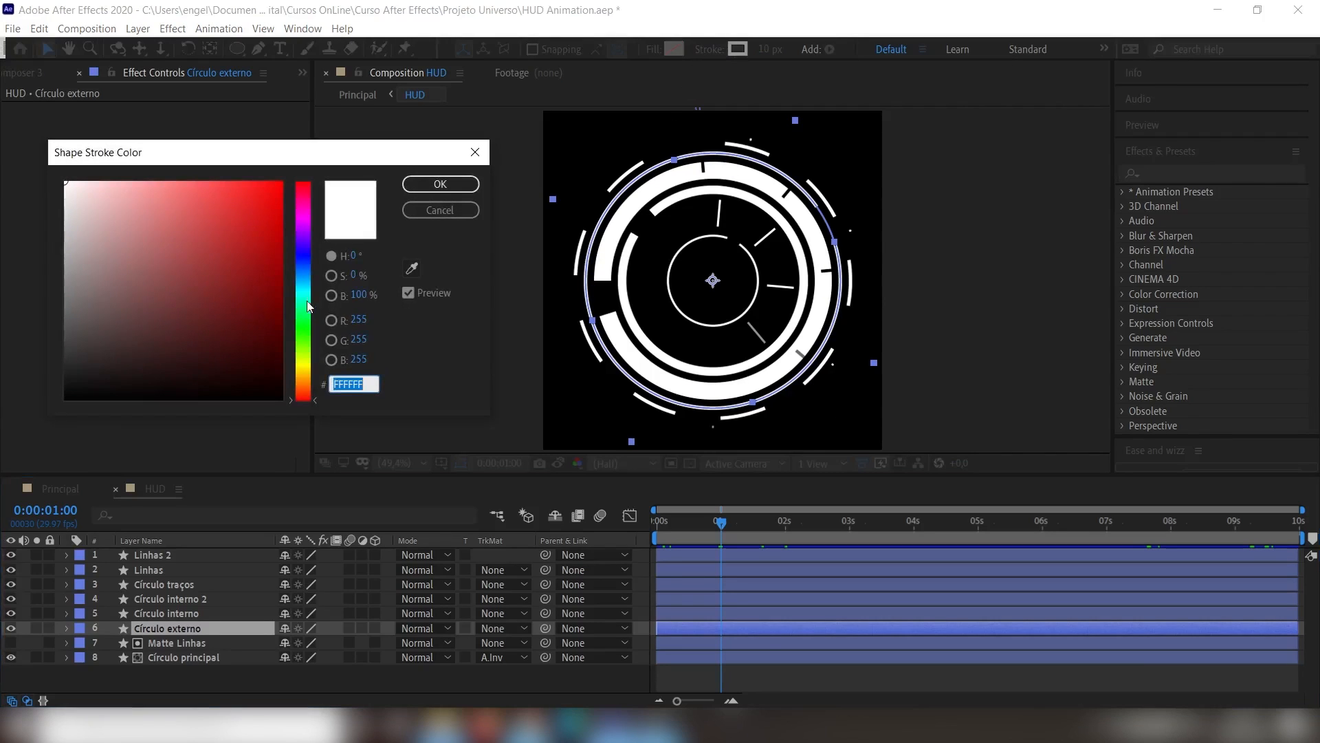
{"action": "left_click", "coordinate": [306, 262]}
{"action": "mouse_move", "coordinate": [250, 234]}
{"action": "left_mouse_down"}
{"action": "mouse_move", "coordinate": [282, 212]}
{"action": "mouse_move", "coordinate": [247, 183]}
{"action": "left_mouse_up"}
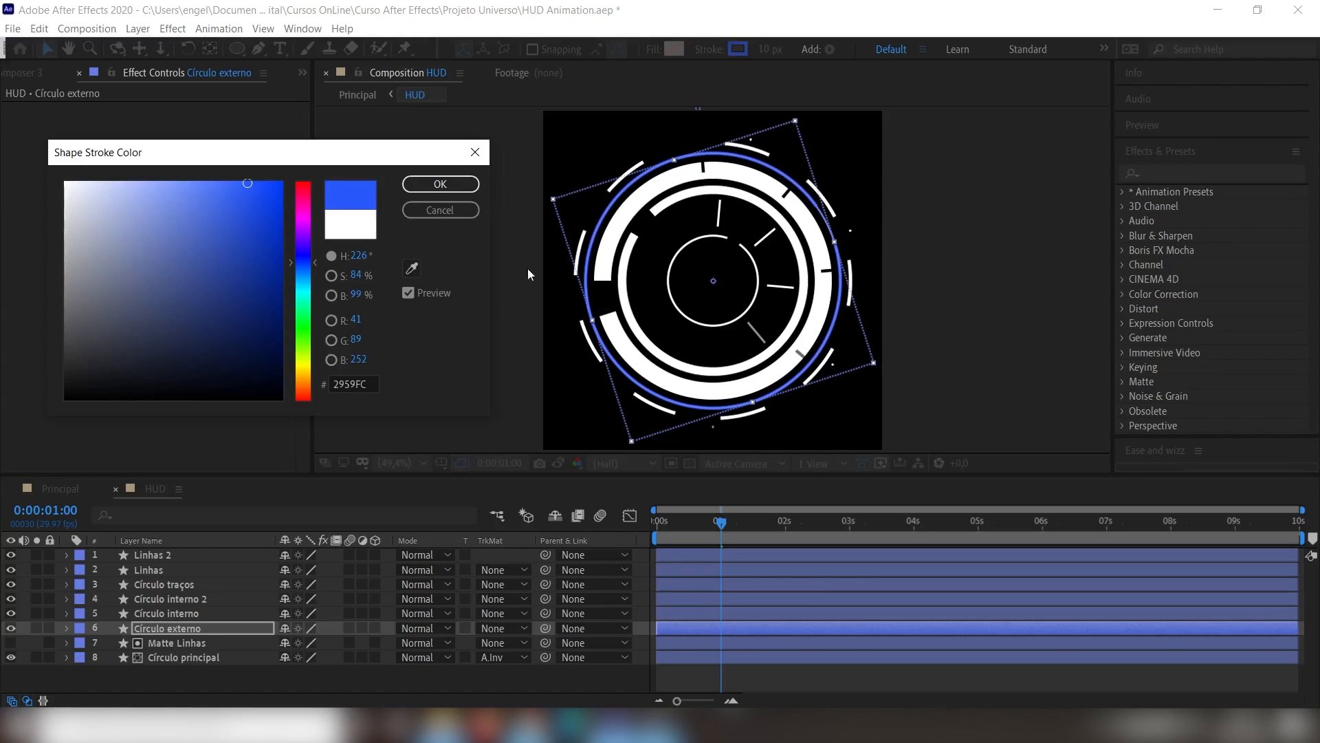
{"action": "left_click", "coordinate": [455, 185]}
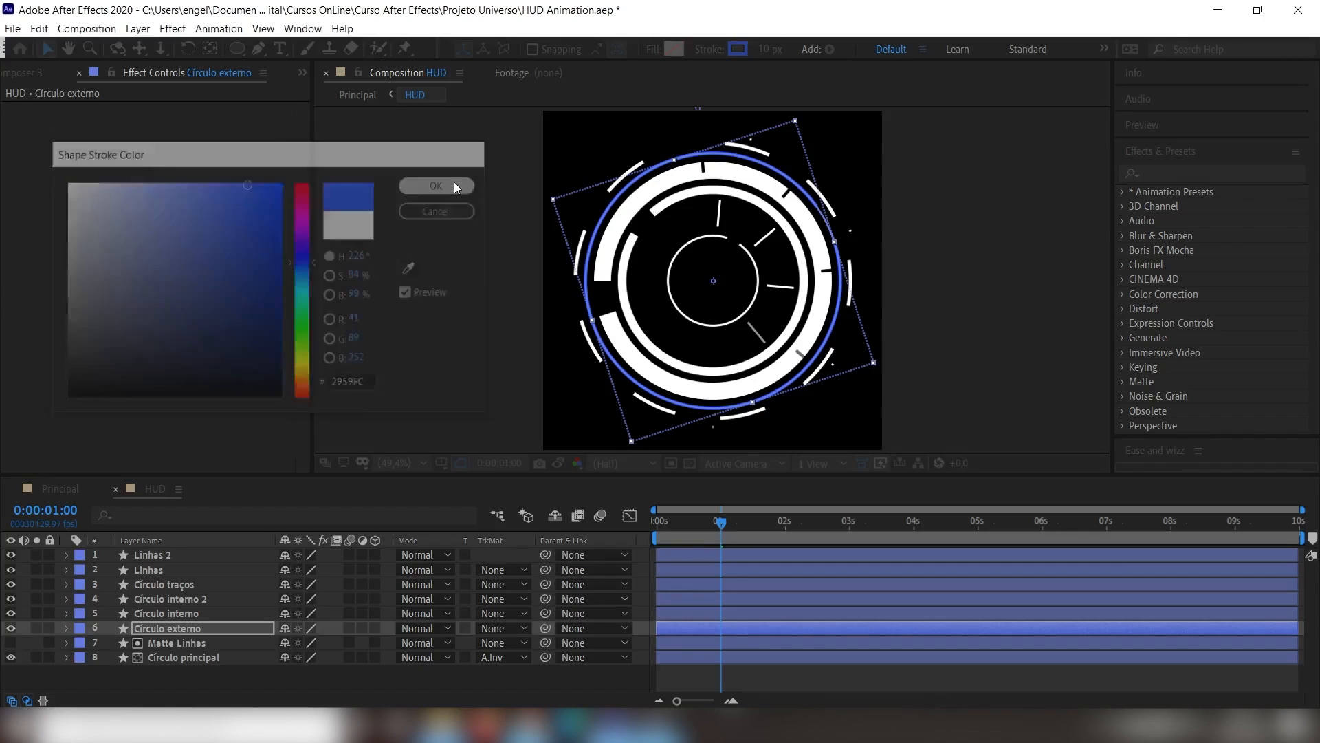
- Change the stroke color of the Círculo interno layer to green 62FC6E
{"action": "left_click", "coordinate": [197, 598]}
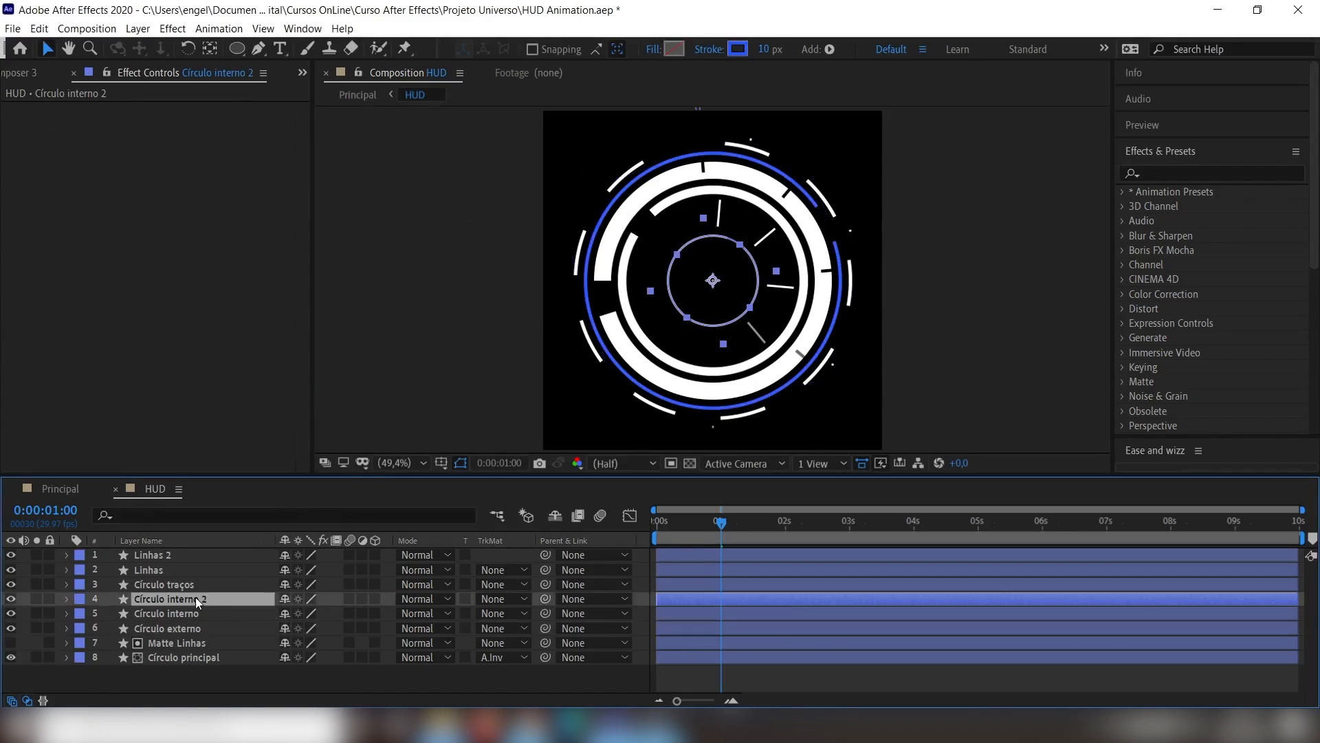
{"action": "left_click", "coordinate": [634, 322]}
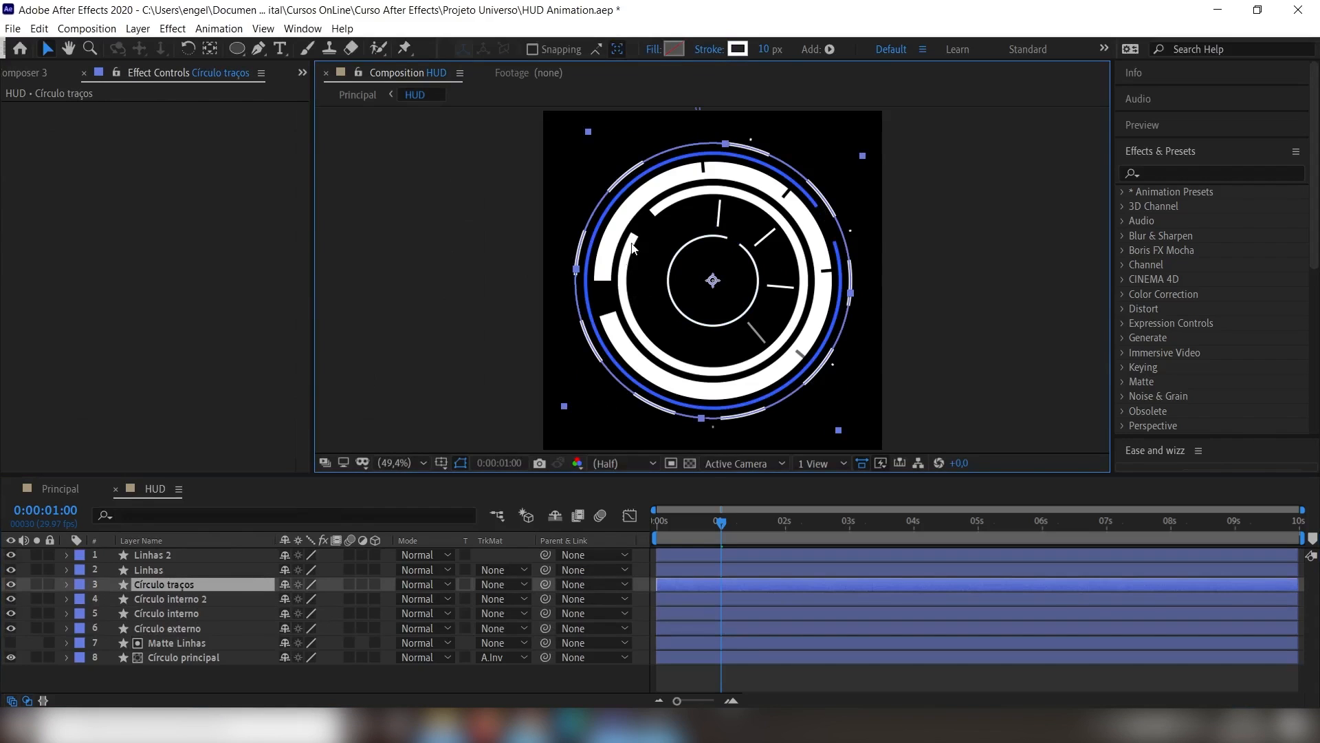
{"action": "left_click", "coordinate": [196, 612]}
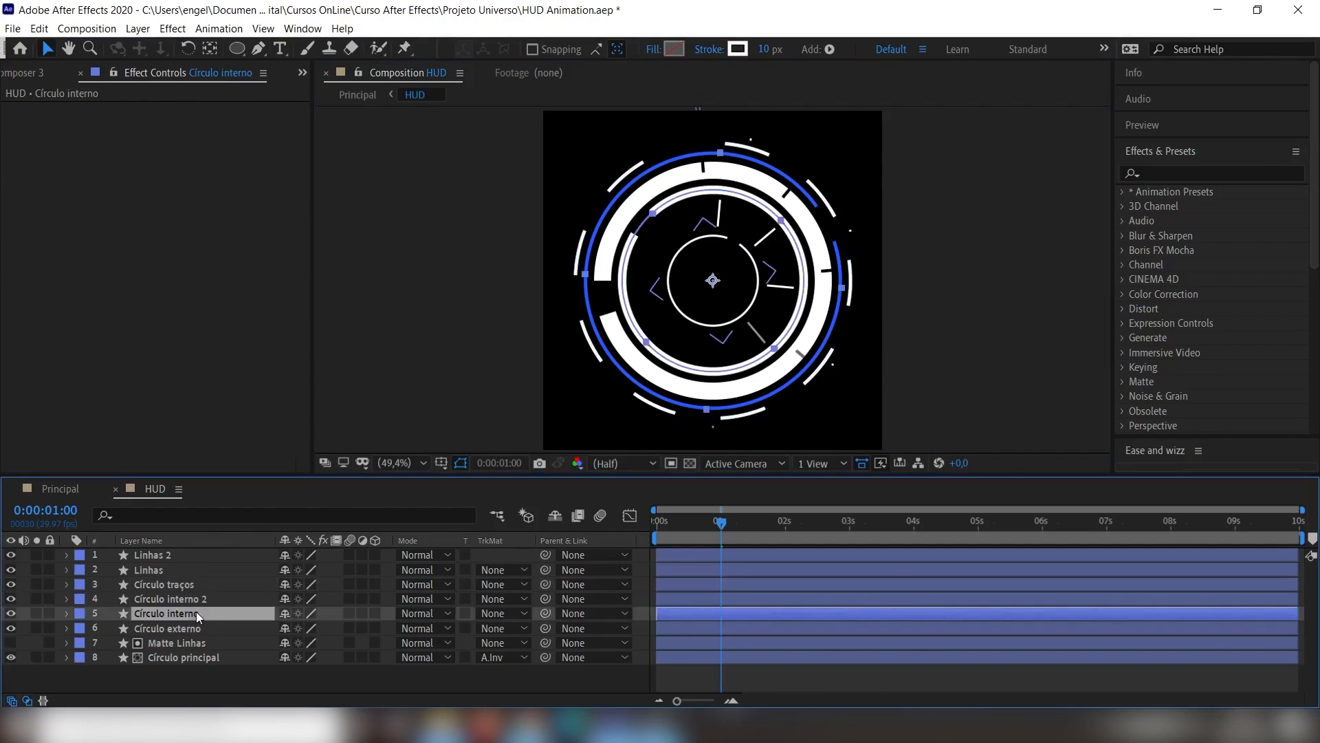
{"action": "left_click", "coordinate": [738, 50]}
{"action": "left_click", "coordinate": [308, 327]}
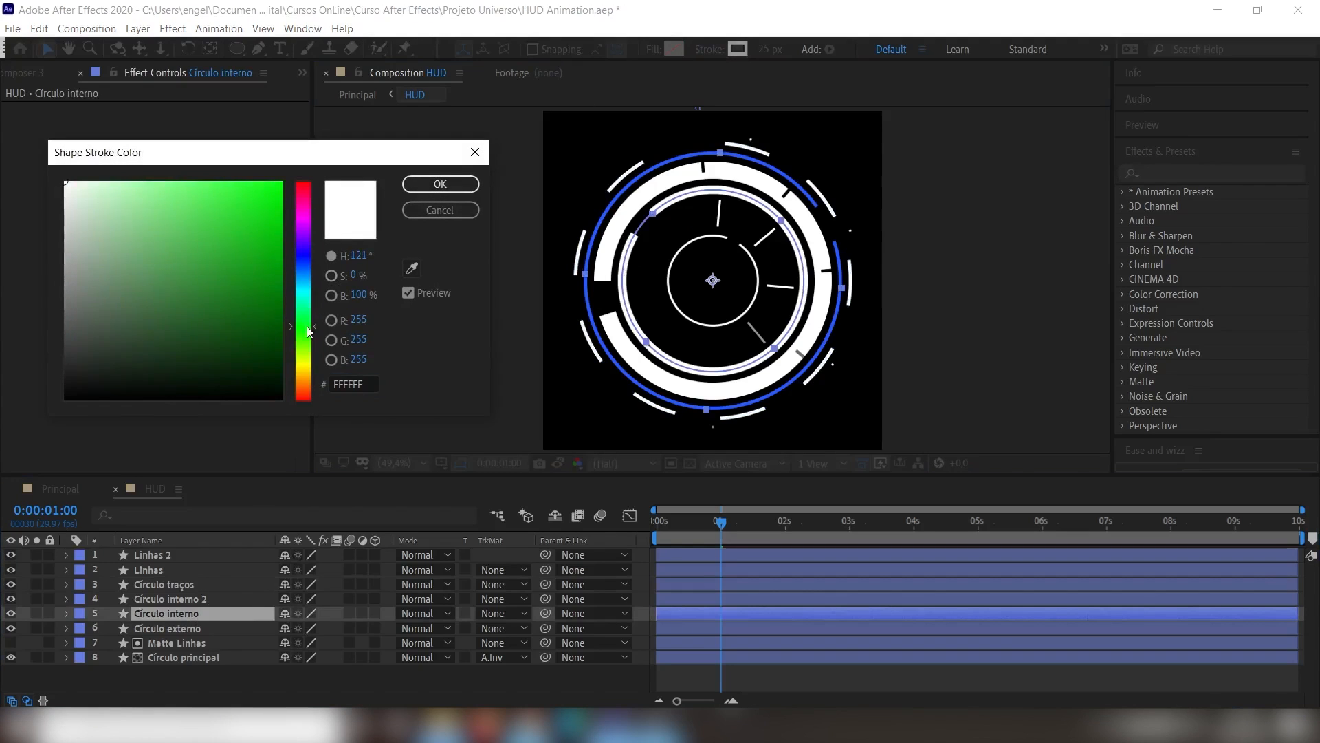
{"action": "mouse_move", "coordinate": [272, 241]}
{"action": "left_mouse_down"}
{"action": "mouse_move", "coordinate": [248, 206]}
{"action": "mouse_move", "coordinate": [197, 183]}
{"action": "left_mouse_up"}
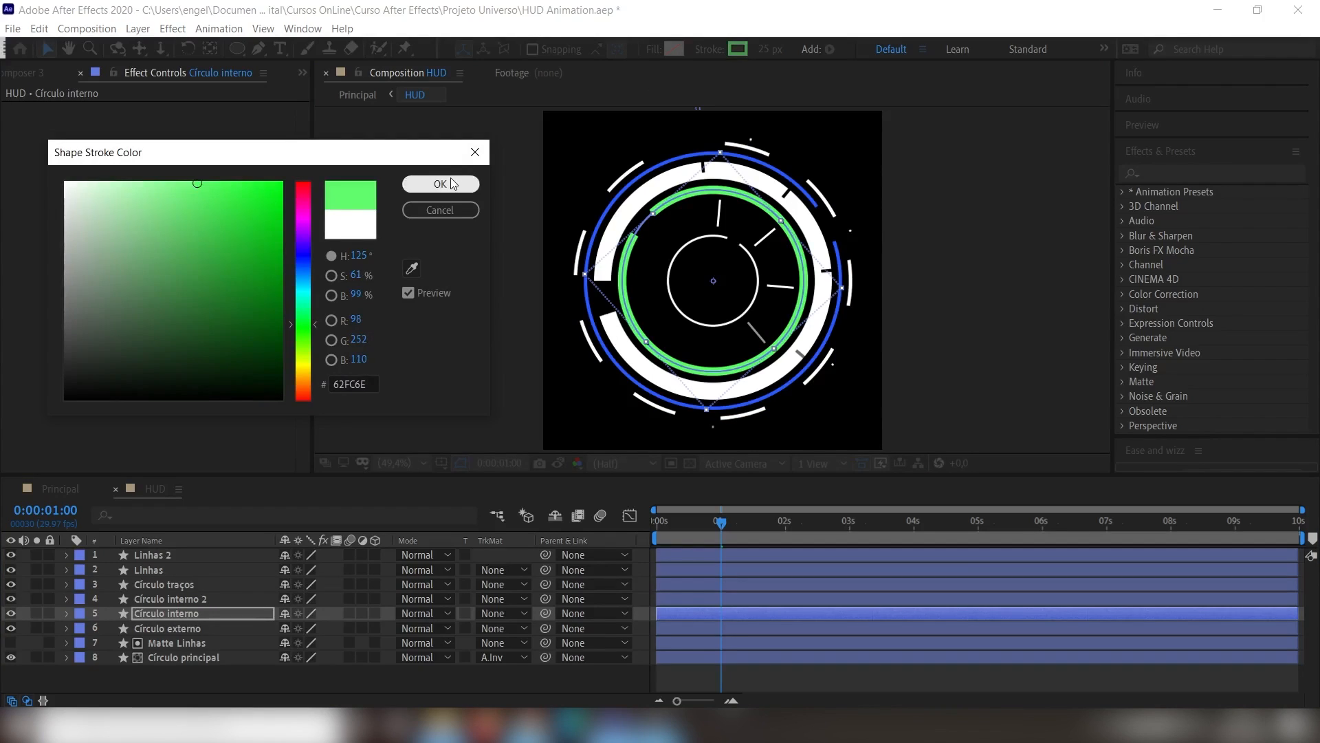
{"action": "left_click", "coordinate": [440, 185]}
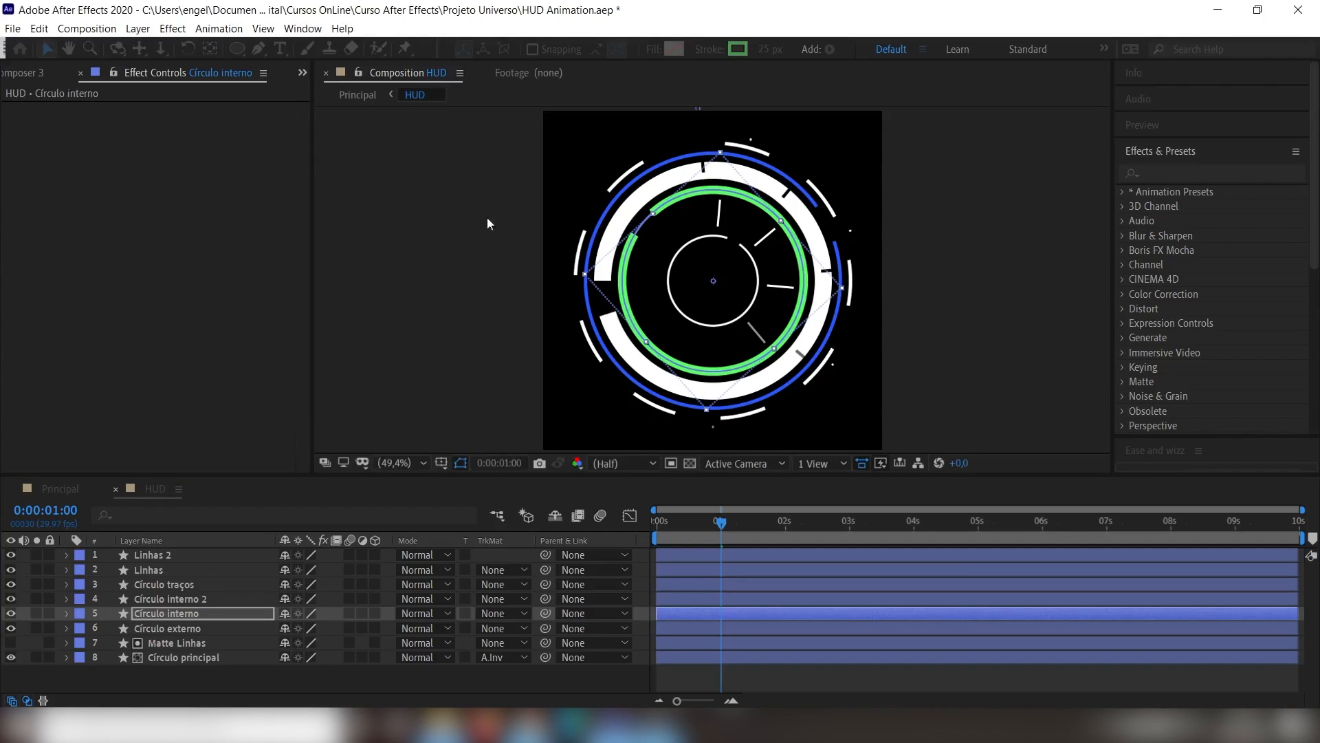
- Close the HUD composition and duplicate the HUD layer in the Principal composition
{"action": "left_click", "coordinate": [116, 491]}
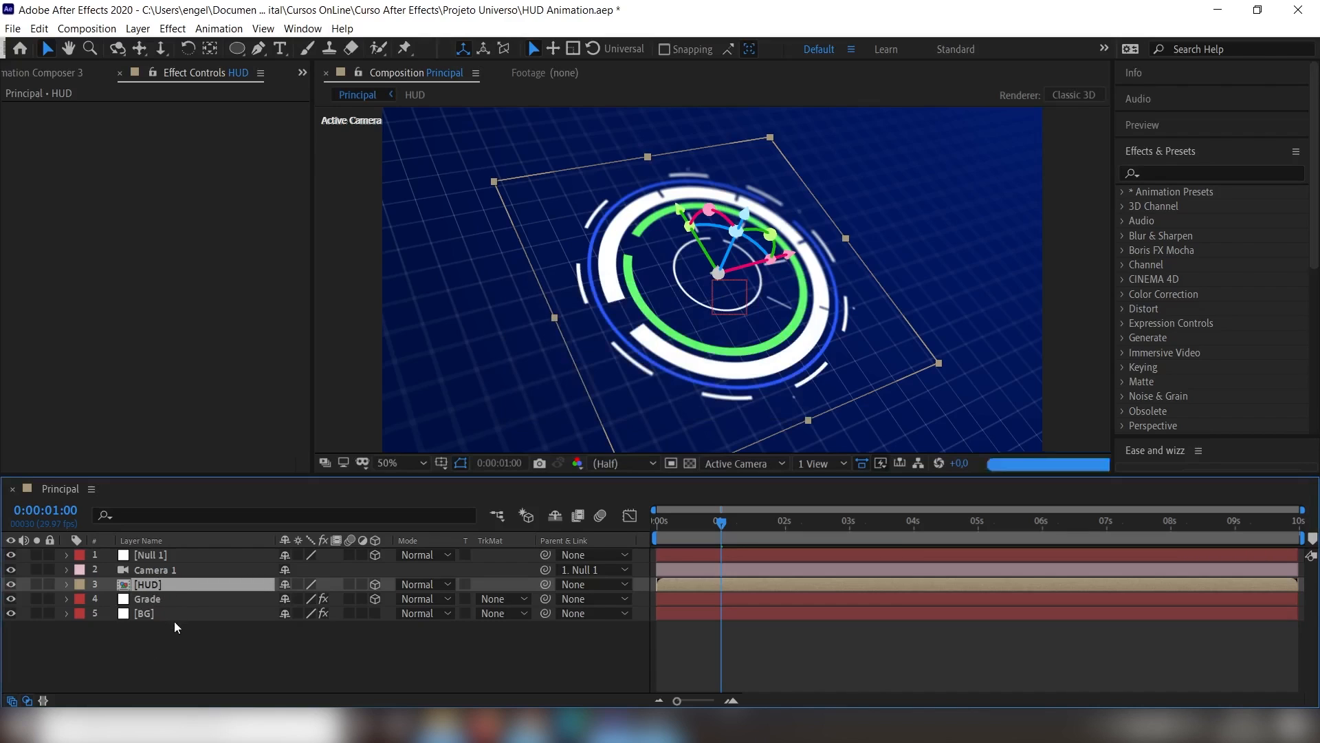
{"action": "key", "text": "ctrl+d"}
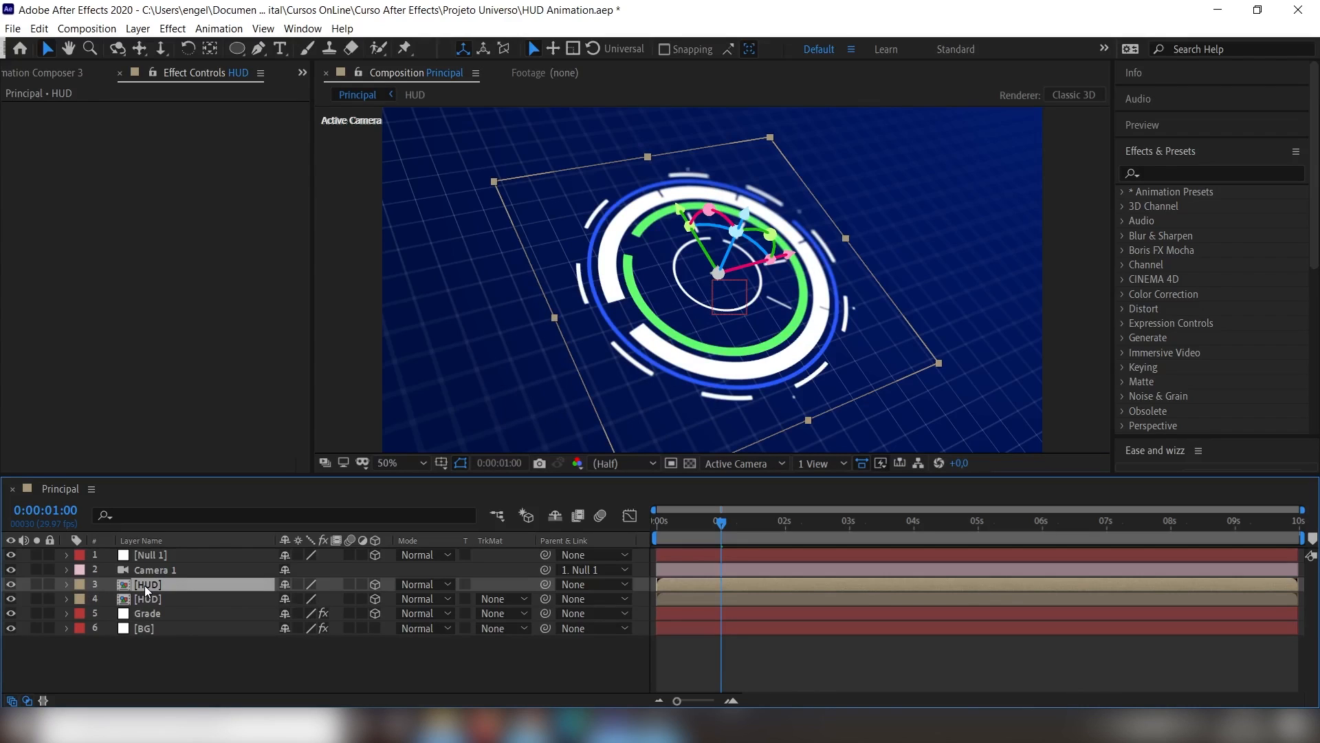
- Scale the duplicated HUD layer down to 59% and collapse its properties
{"action": "key", "text": "s"}
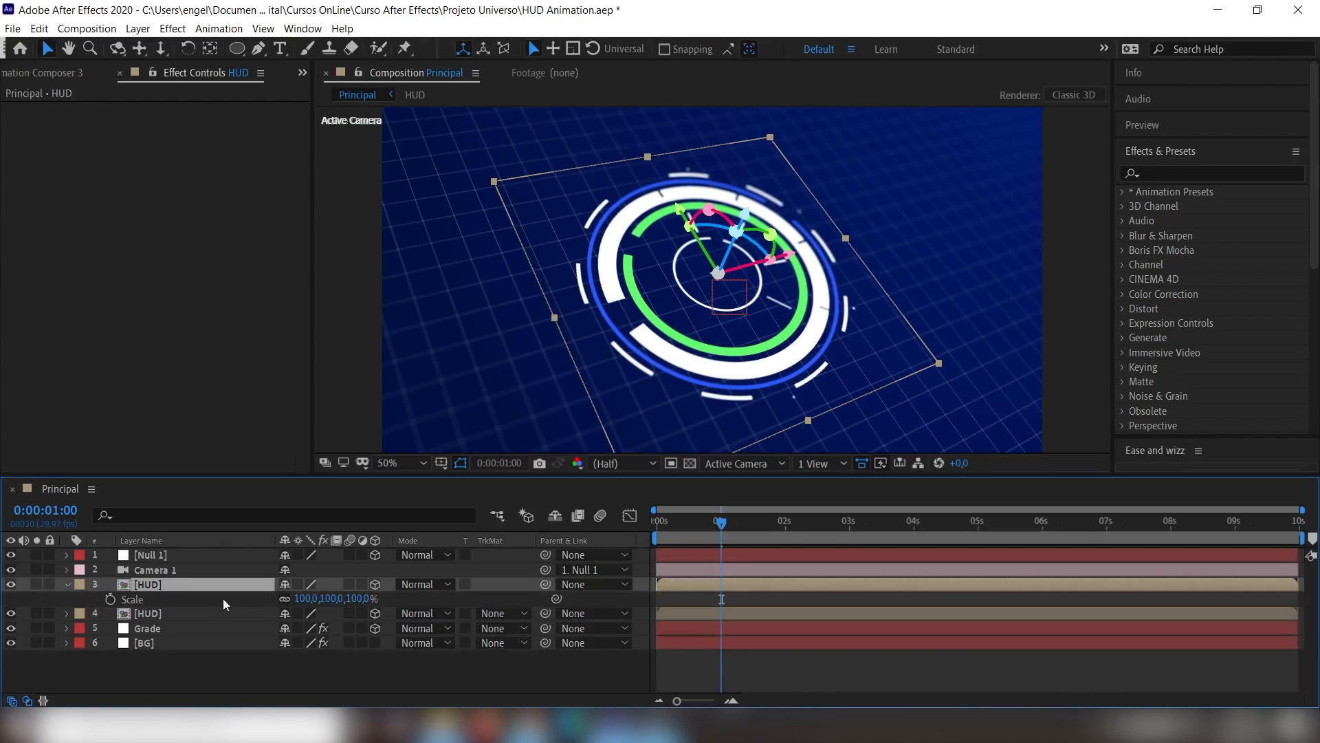
{"action": "left_click_drag", "start_coordinate": [360, 600], "coordinate": [331, 598]}
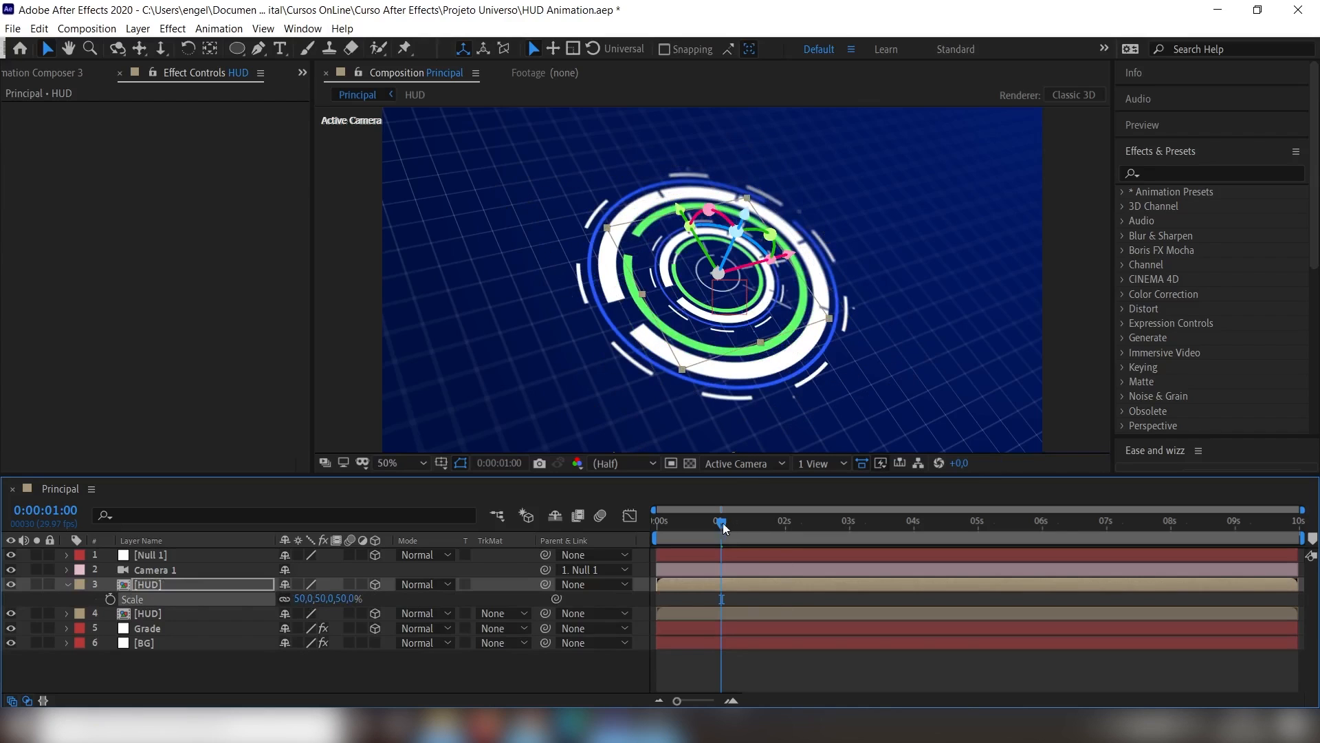
{"action": "left_click_drag", "start_coordinate": [737, 521], "coordinate": [799, 522]}
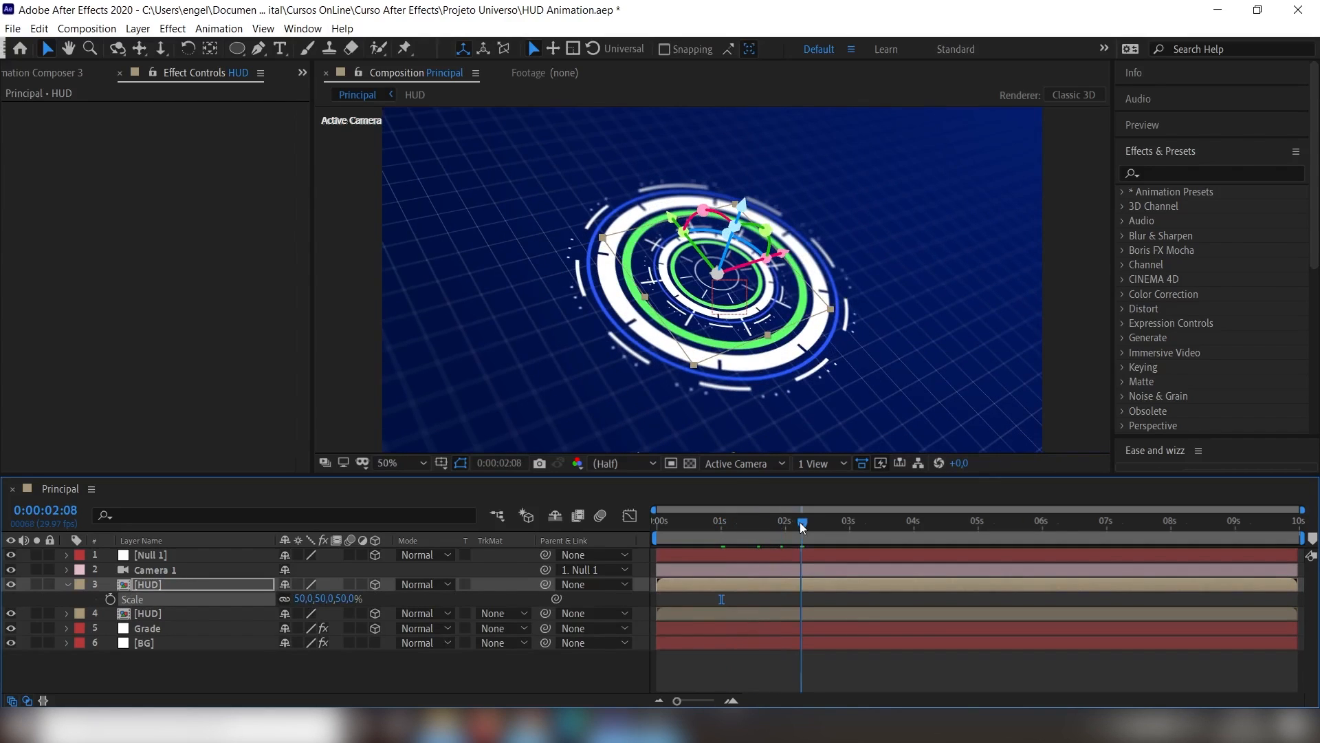
{"action": "mouse_move", "coordinate": [354, 600]}
{"action": "left_mouse_down"}
{"action": "mouse_move", "coordinate": [337, 596]}
{"action": "mouse_move", "coordinate": [355, 595]}
{"action": "left_mouse_up"}
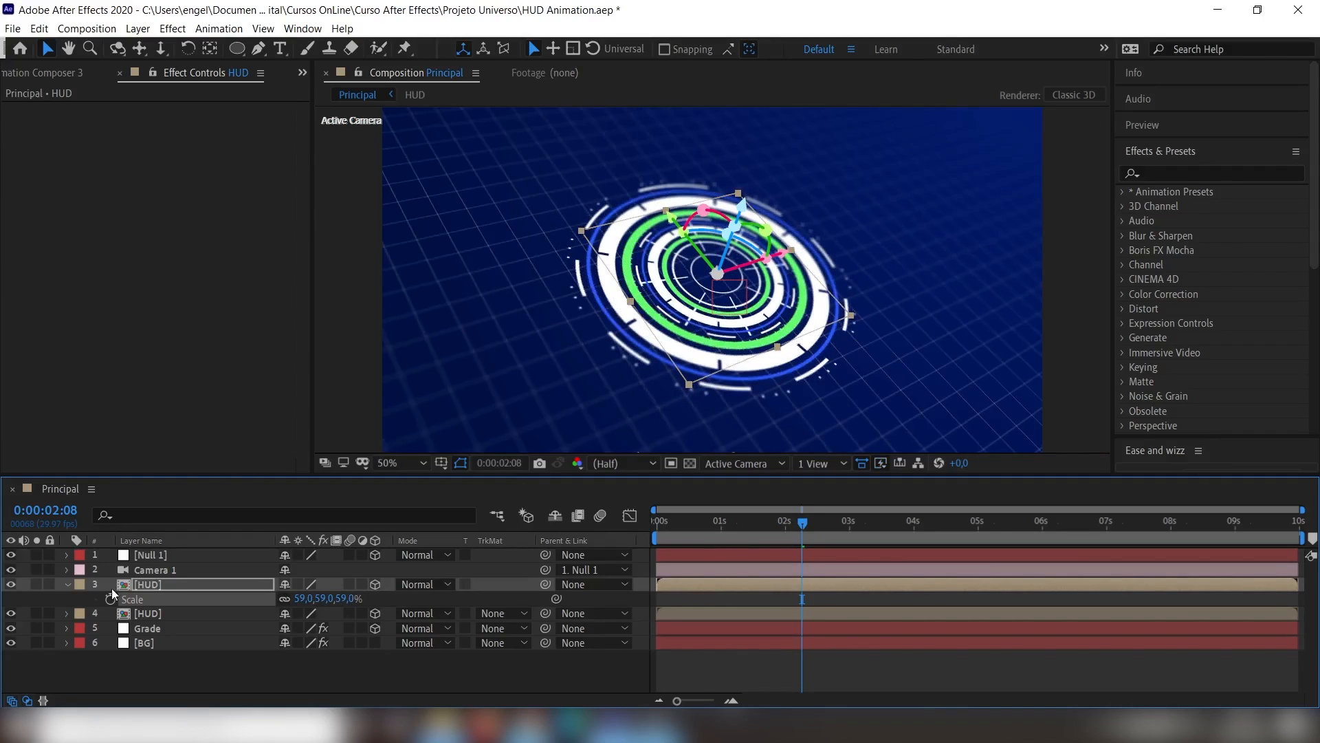
{"action": "left_click", "coordinate": [67, 583]}
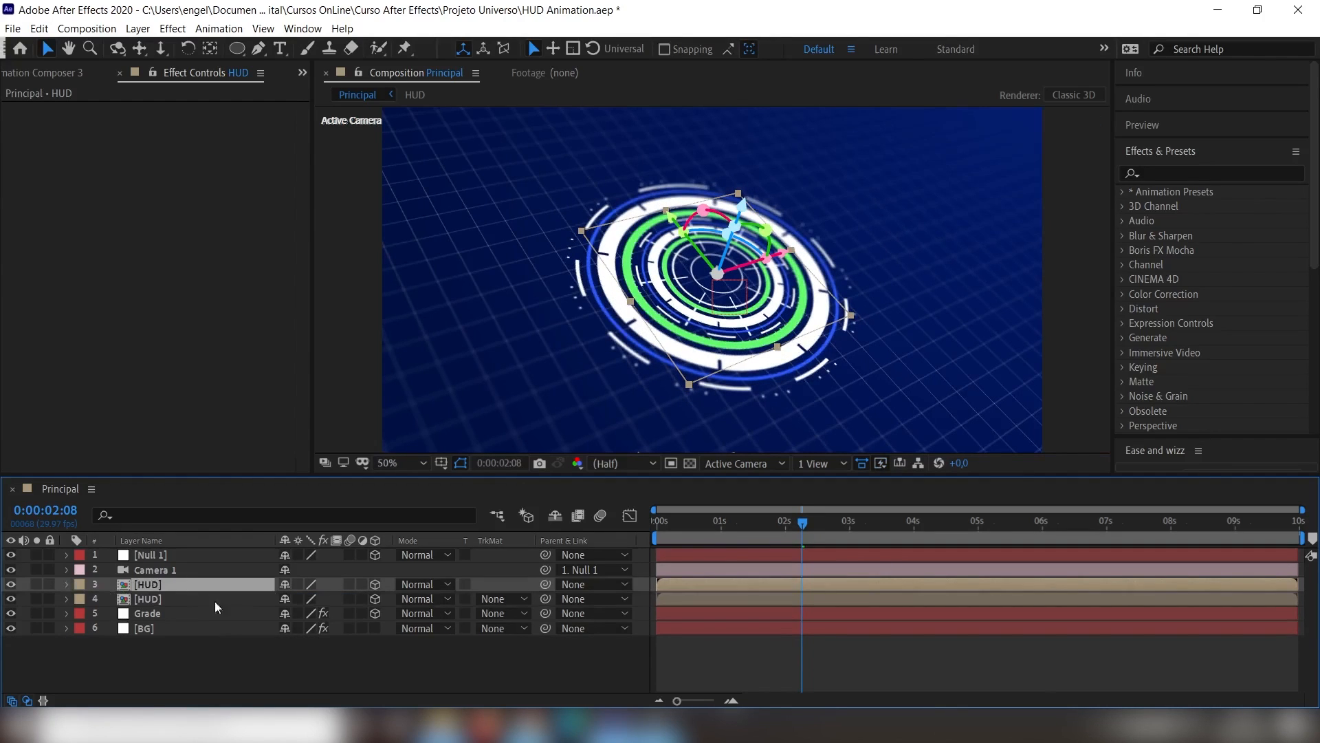
- Duplicate the smaller HUD layer and scale the new copy down further to form the innermost rings
{"action": "key", "text": "ctrl+d"}
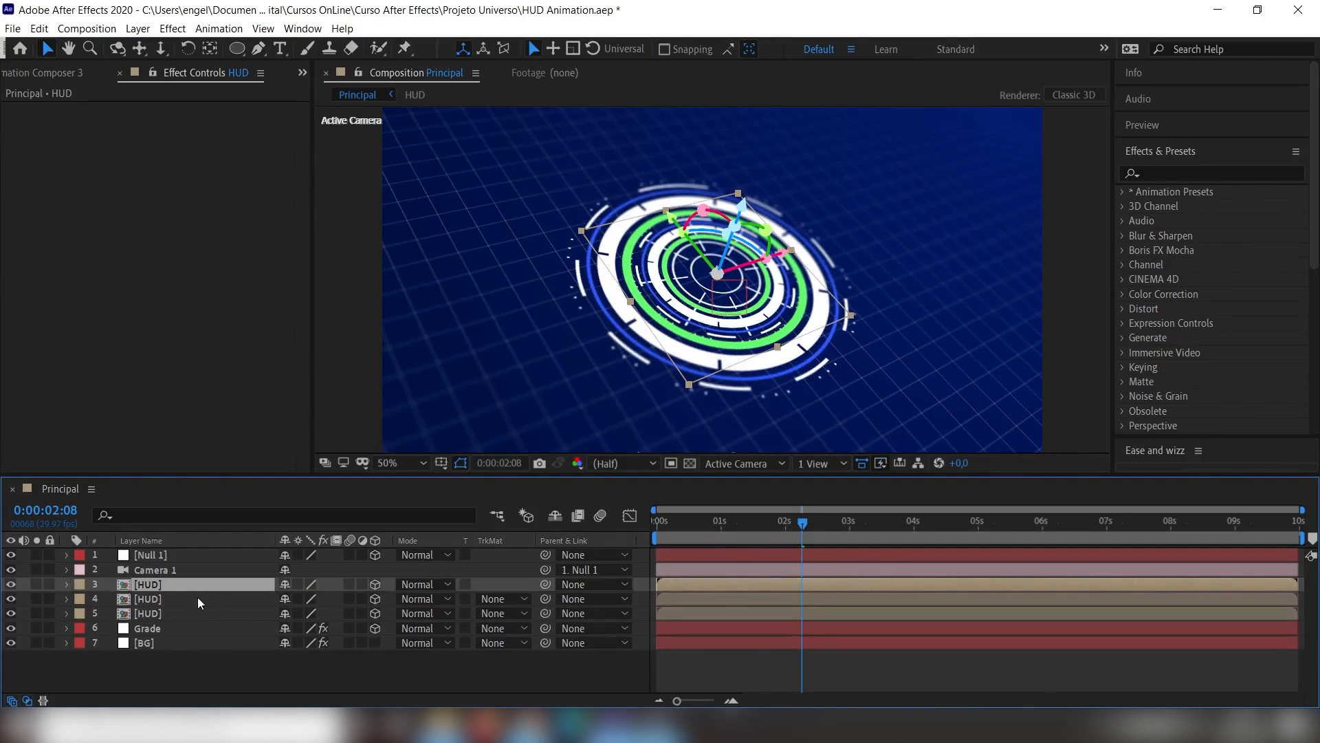
{"action": "key", "text": "s"}
{"action": "mouse_move", "coordinate": [347, 599]}
{"action": "left_mouse_down"}
{"action": "mouse_move", "coordinate": [311, 599]}
{"action": "mouse_move", "coordinate": [323, 598]}
{"action": "left_mouse_up"}
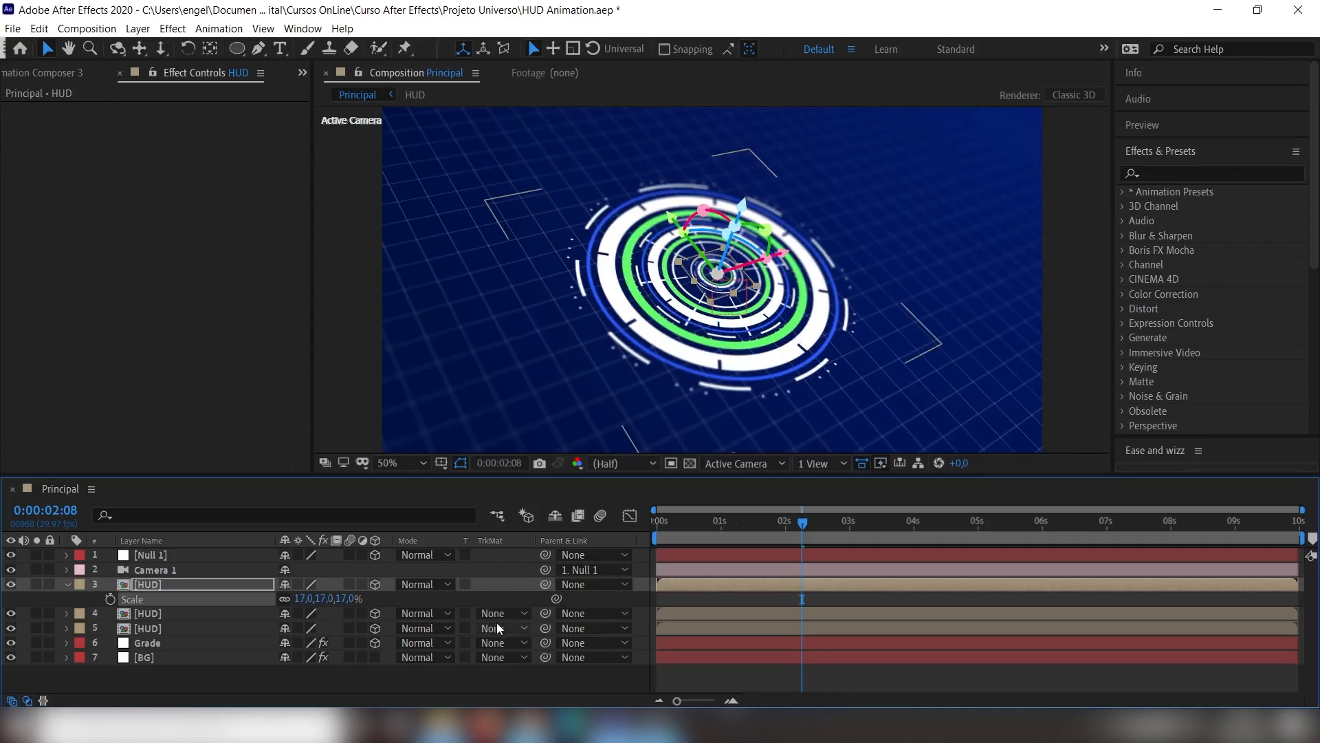
{"action": "left_click", "coordinate": [68, 584]}
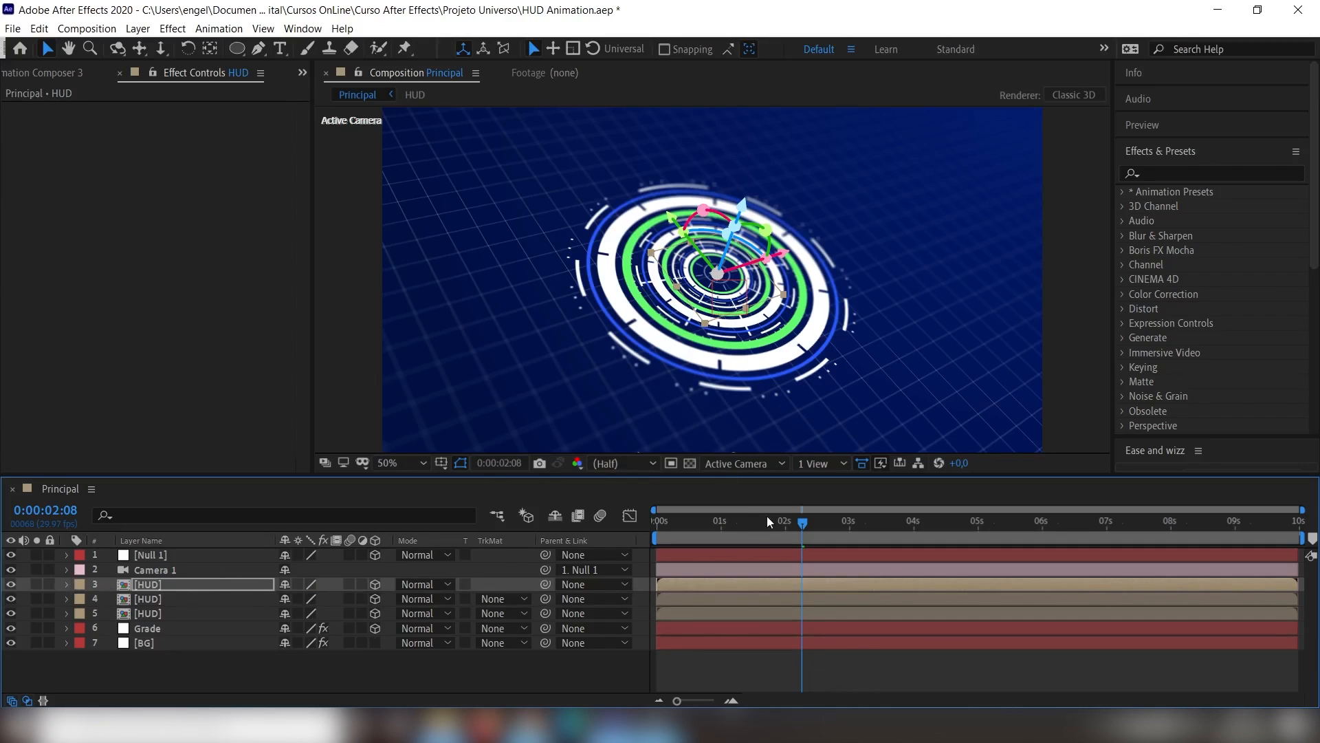
- Move the middle HUD copy forward along its Z axis and the smallest copy further forward, stacking the three in depth
{"action": "left_click_drag", "start_coordinate": [766, 520], "coordinate": [733, 514]}
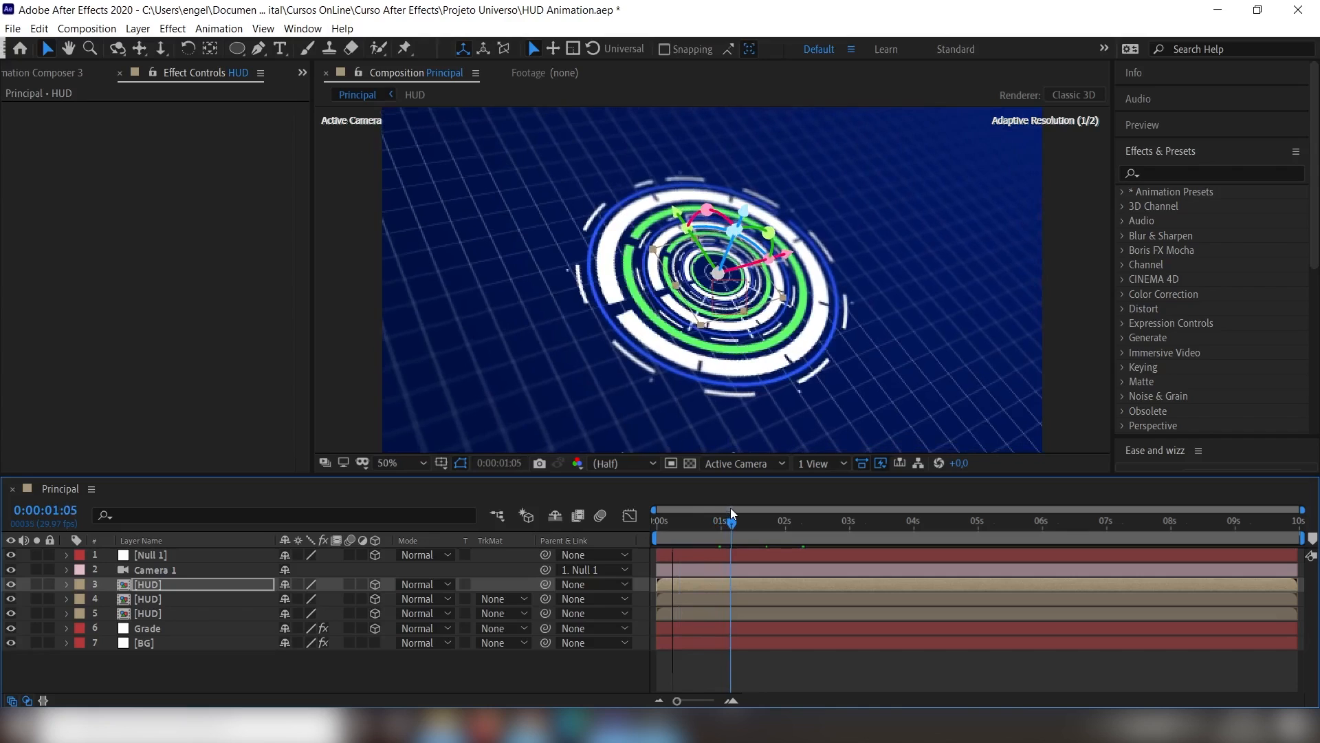
{"action": "left_click", "coordinate": [167, 599]}
{"action": "key", "text": "ctrl"}
{"action": "key", "text": "ctrl"}
{"action": "key", "text": "ctrl"}
{"action": "key", "text": "ctrl"}
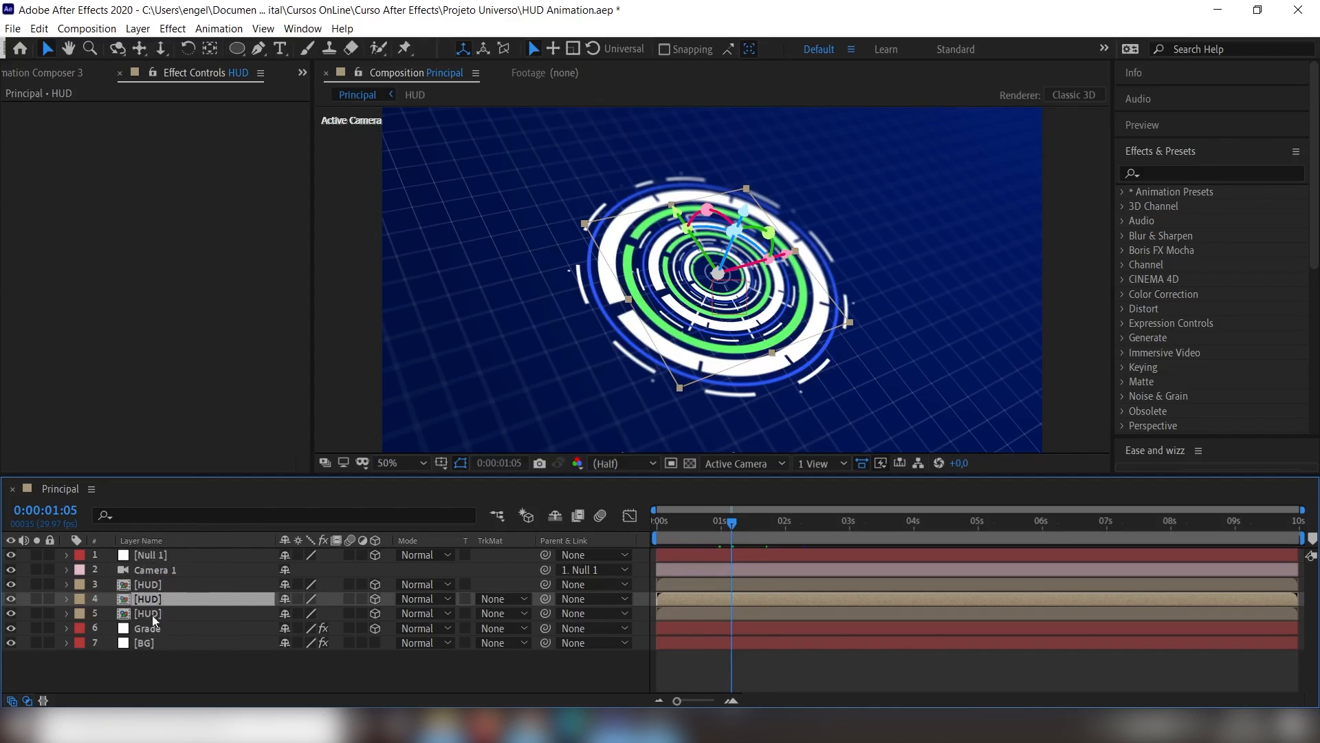
{"action": "key", "text": "ctrl"}
{"action": "key", "text": "ctrl"}
{"action": "left_click_drag", "start_coordinate": [746, 212], "coordinate": [760, 182]}
{"action": "left_click", "coordinate": [156, 583]}
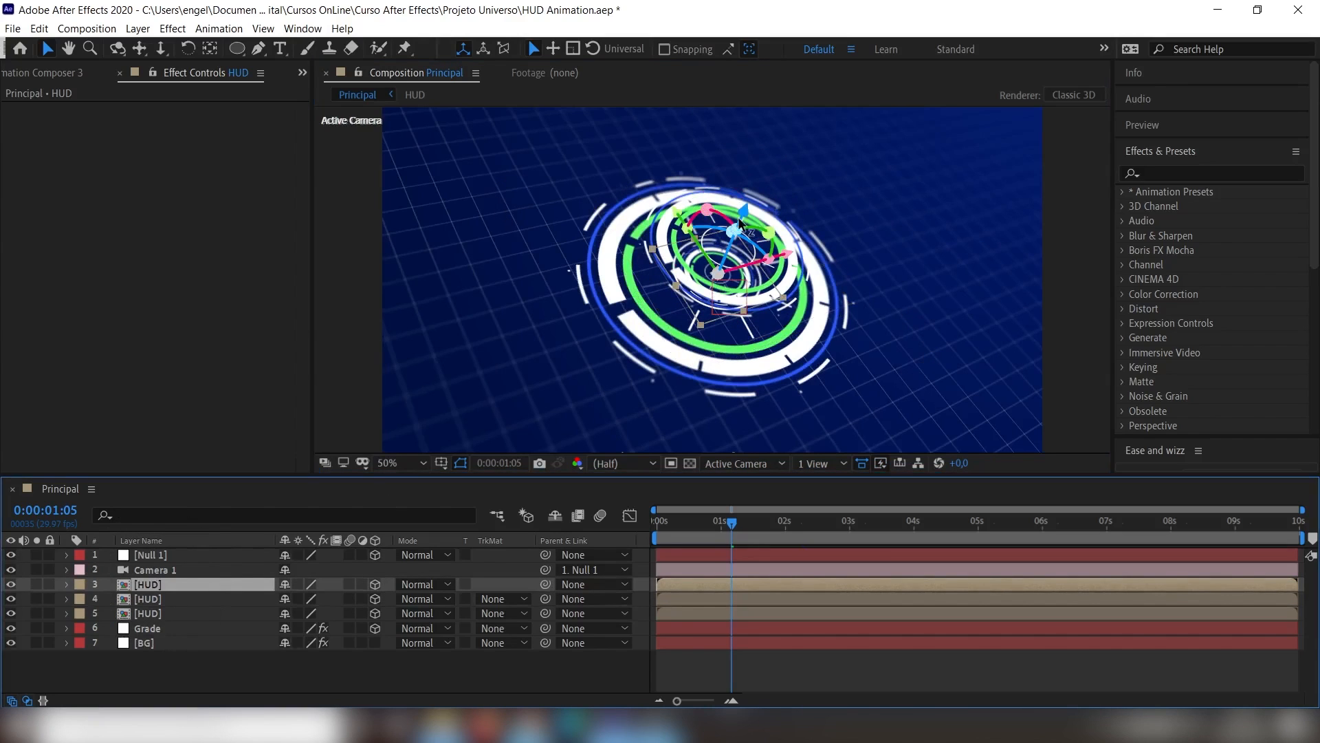
{"action": "left_click_drag", "start_coordinate": [746, 213], "coordinate": [797, 142]}
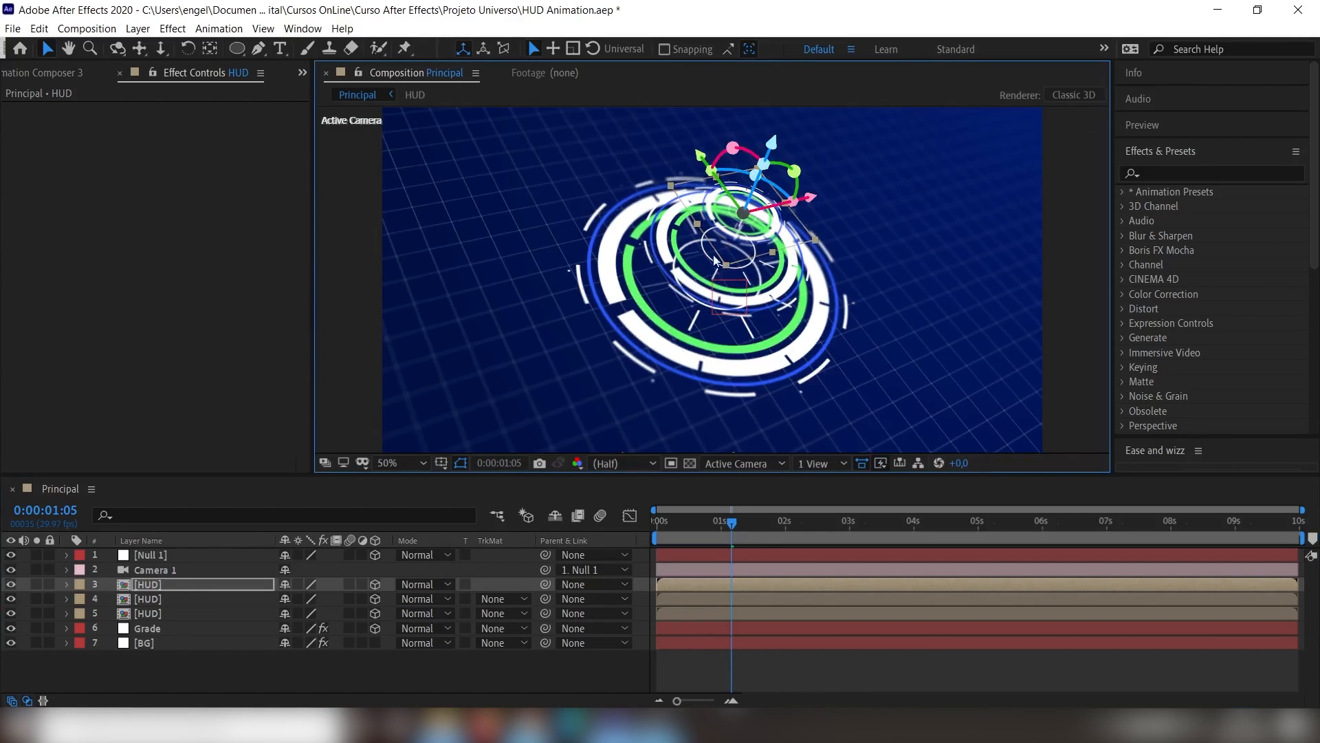
- Inspect each HUD layer's depth position from the Top view in 2 Views - Horizontal with Camera 1 hidden
{"action": "left_click", "coordinate": [819, 464]}
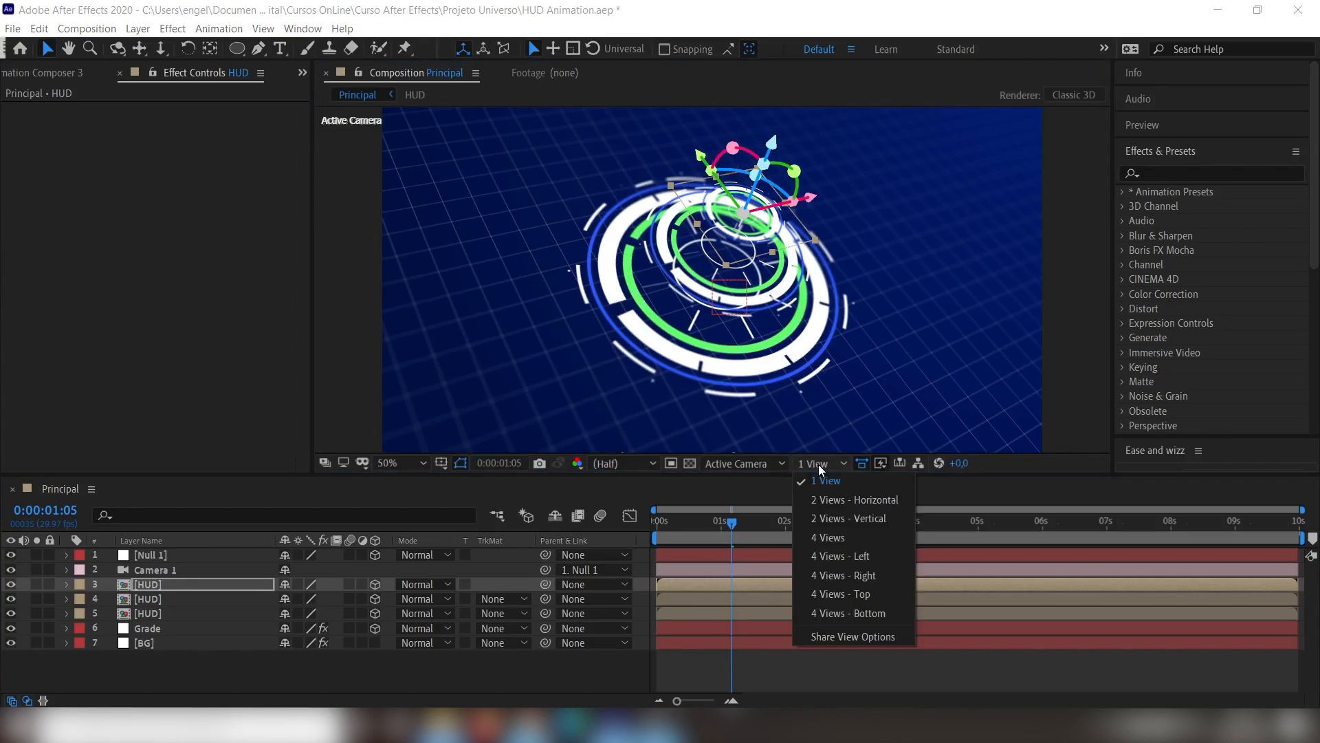
{"action": "left_click", "coordinate": [846, 500]}
{"action": "left_click", "coordinate": [436, 262]}
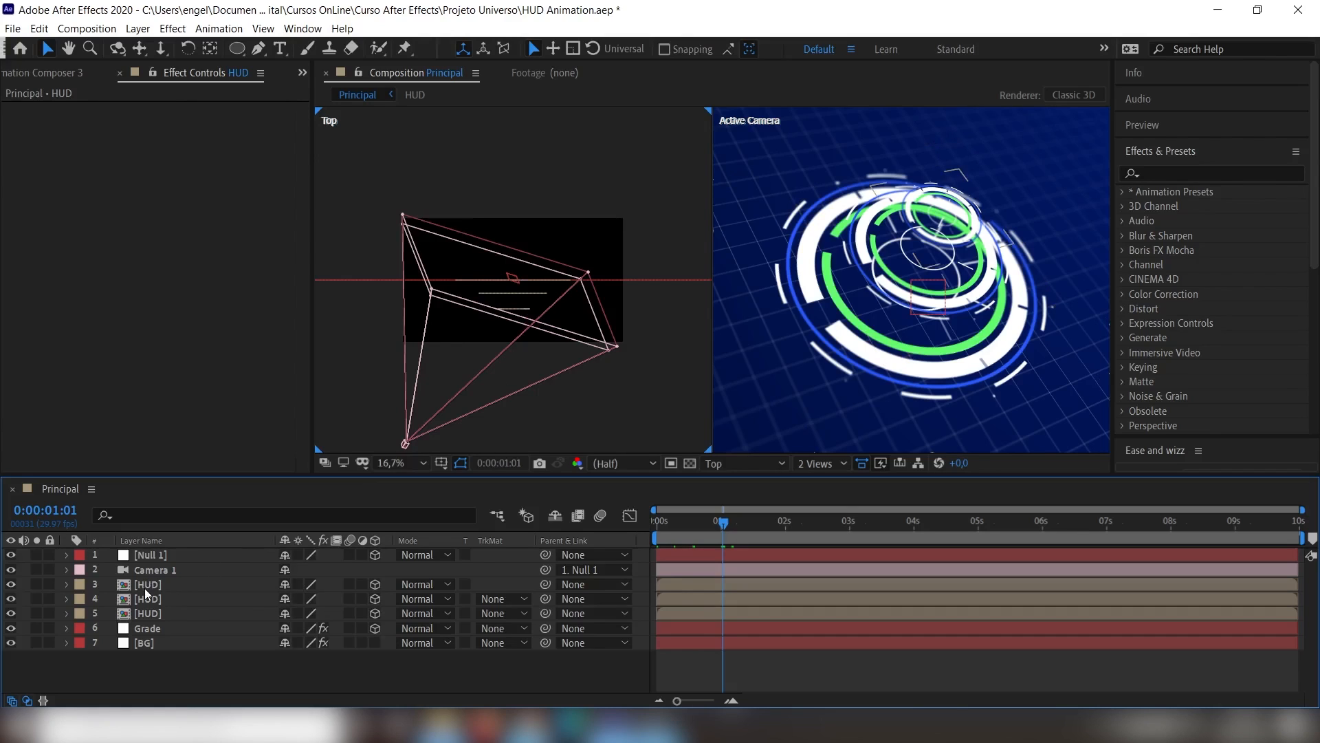
{"action": "left_click", "coordinate": [13, 570]}
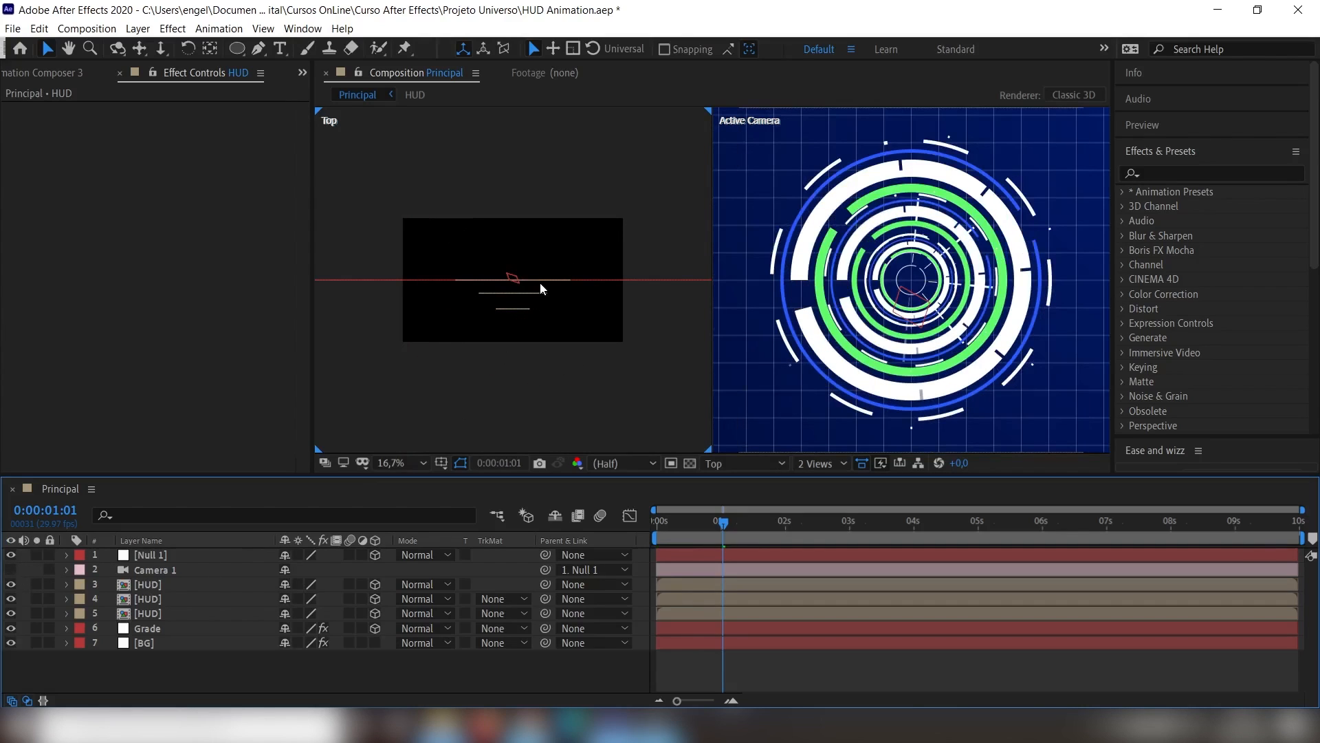
{"action": "left_click", "coordinate": [157, 582]}
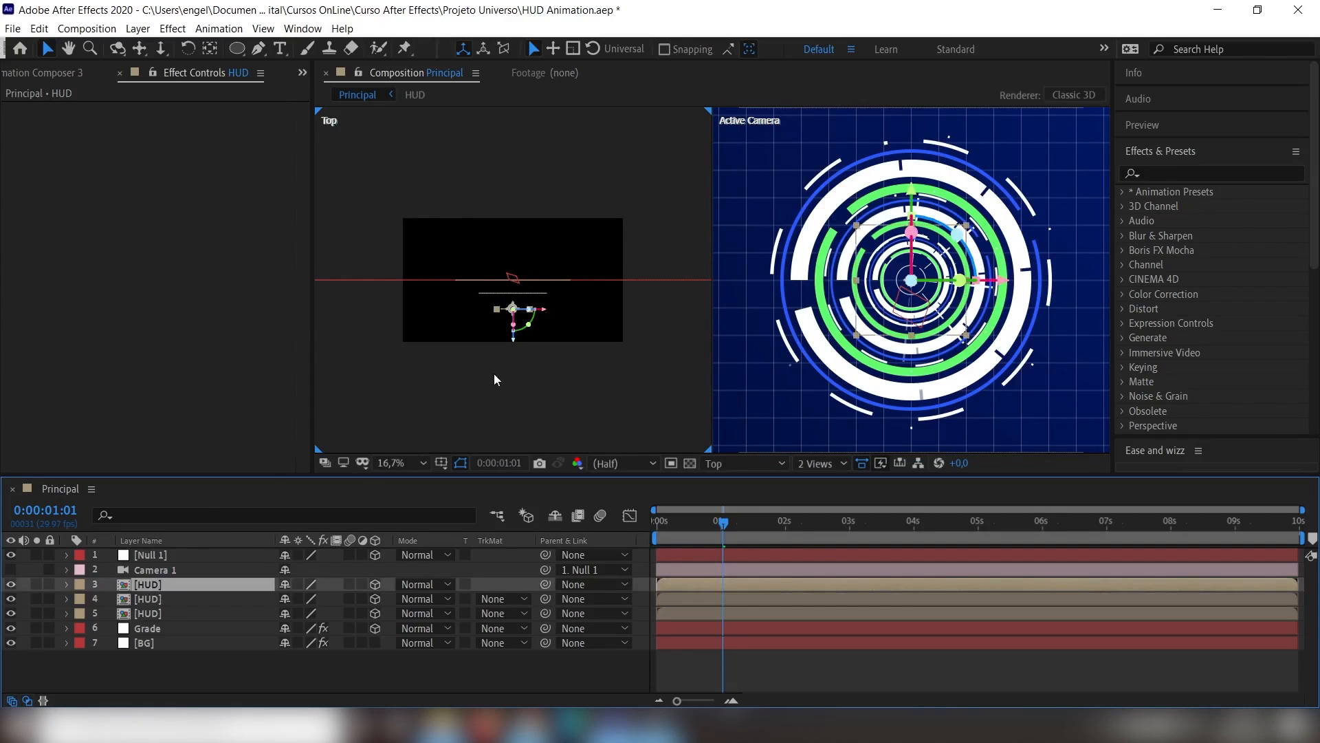
{"action": "left_click", "coordinate": [148, 598]}
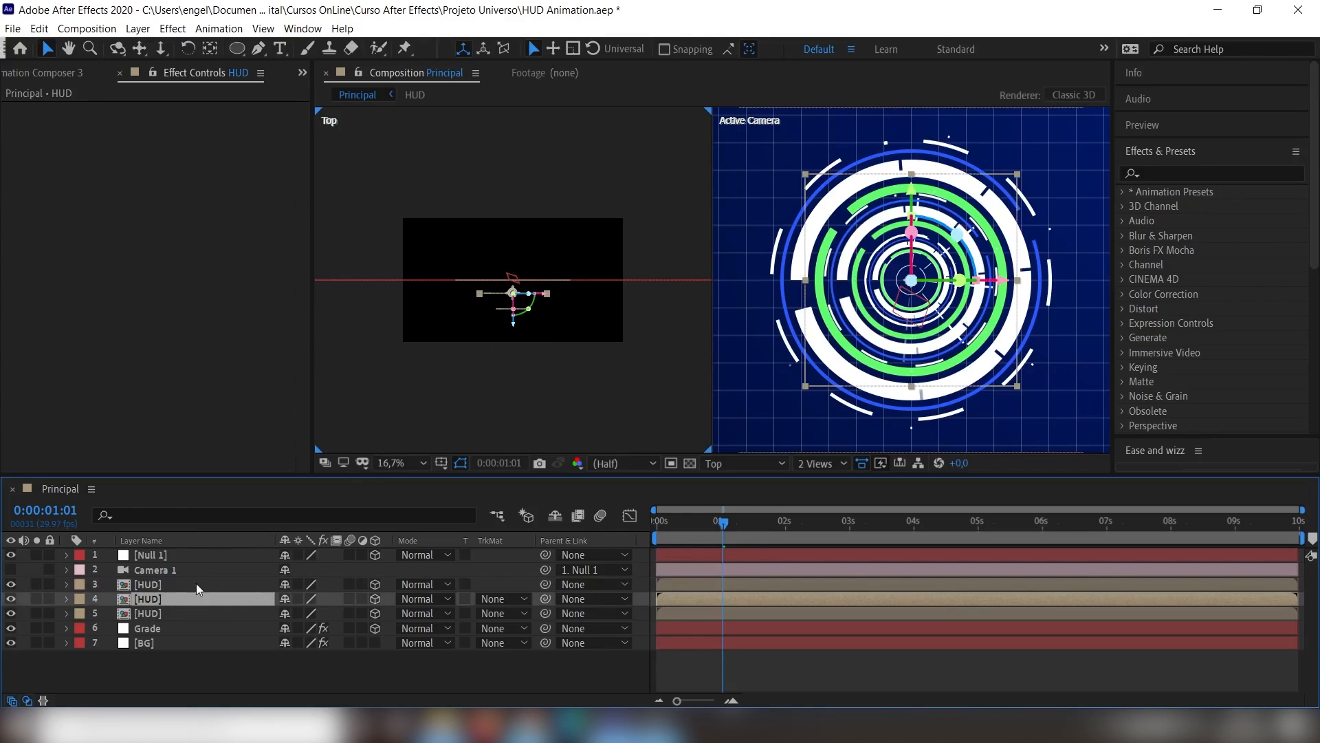
{"action": "left_click", "coordinate": [150, 616]}
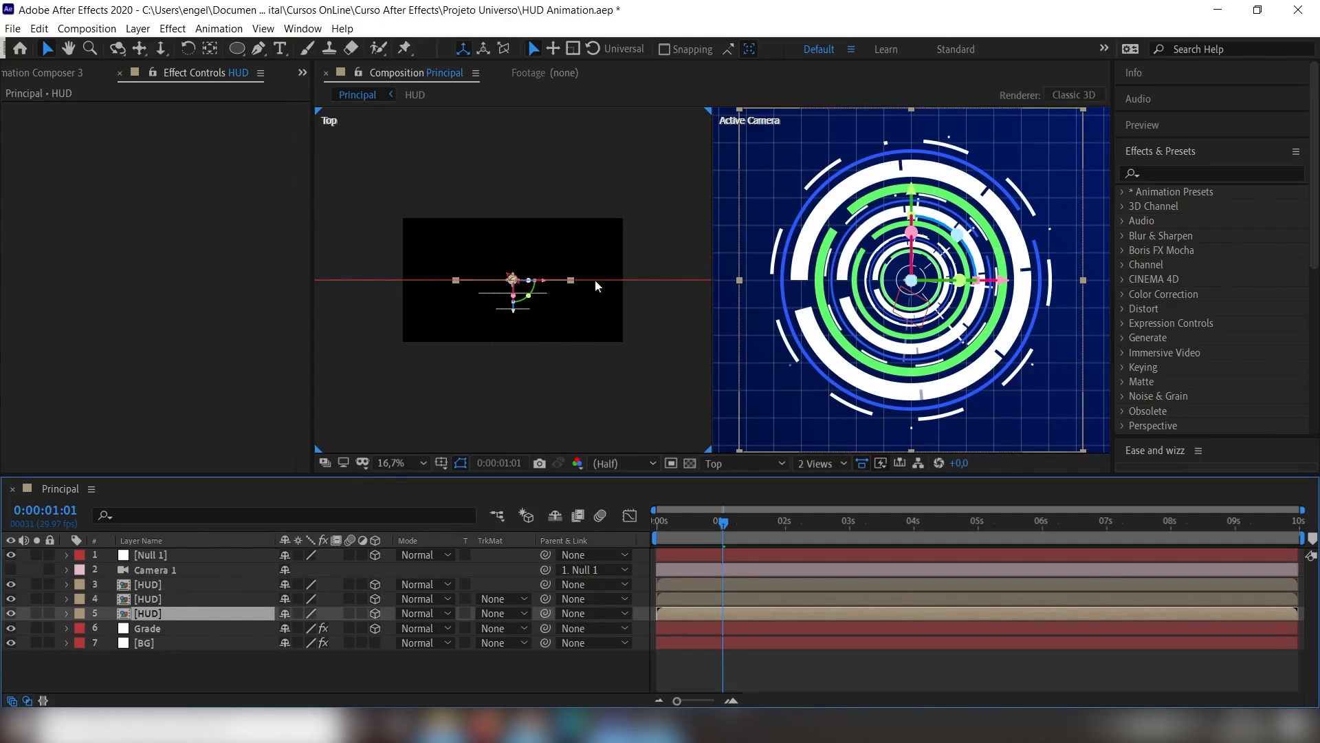
- Make Camera 1 visible again and return the composition to the 1 View layout
{"action": "left_click", "coordinate": [11, 569]}
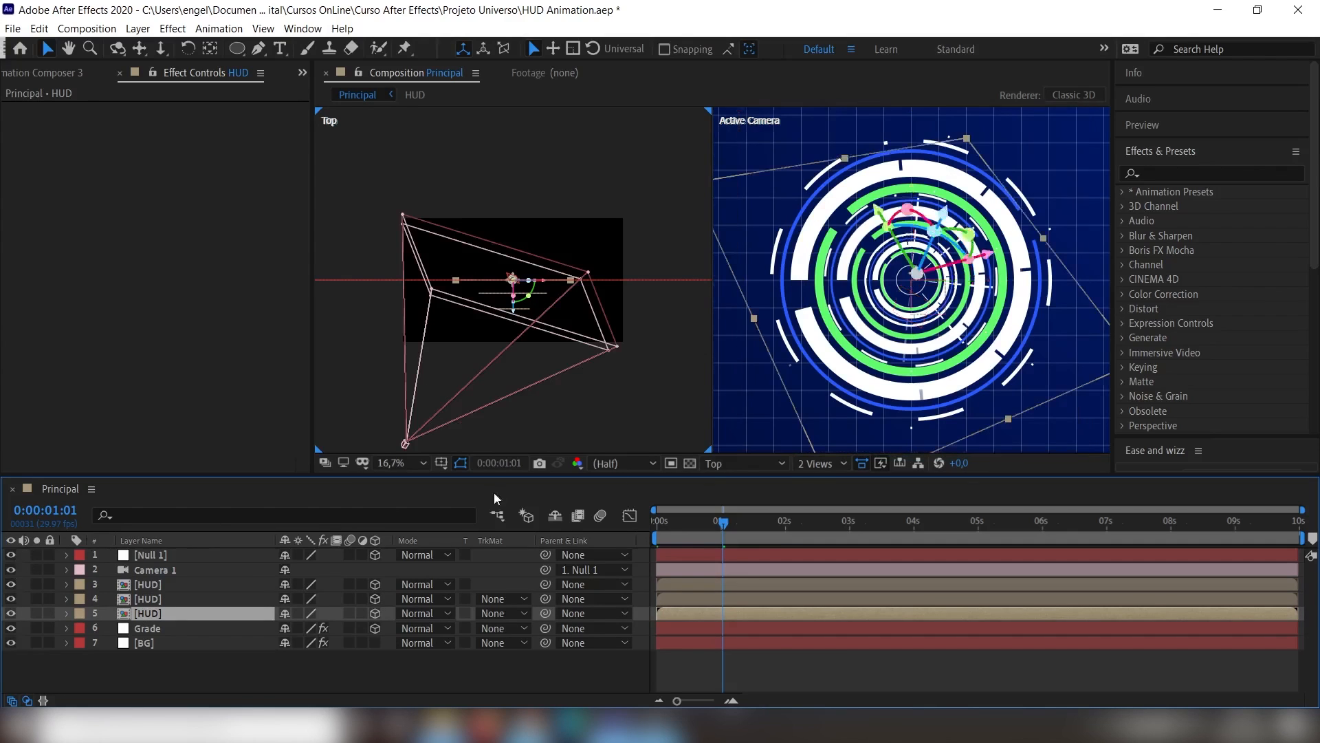
{"action": "left_click", "coordinate": [825, 465]}
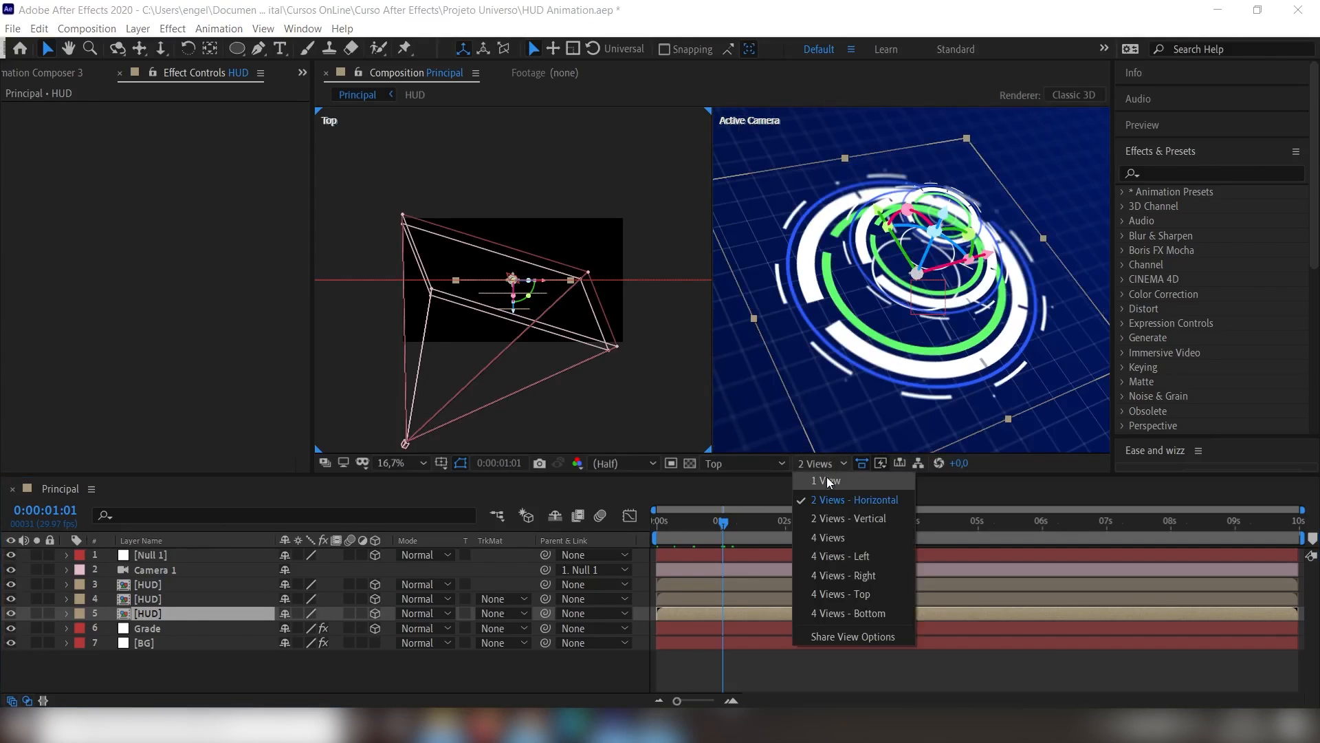
{"action": "left_click", "coordinate": [825, 484]}
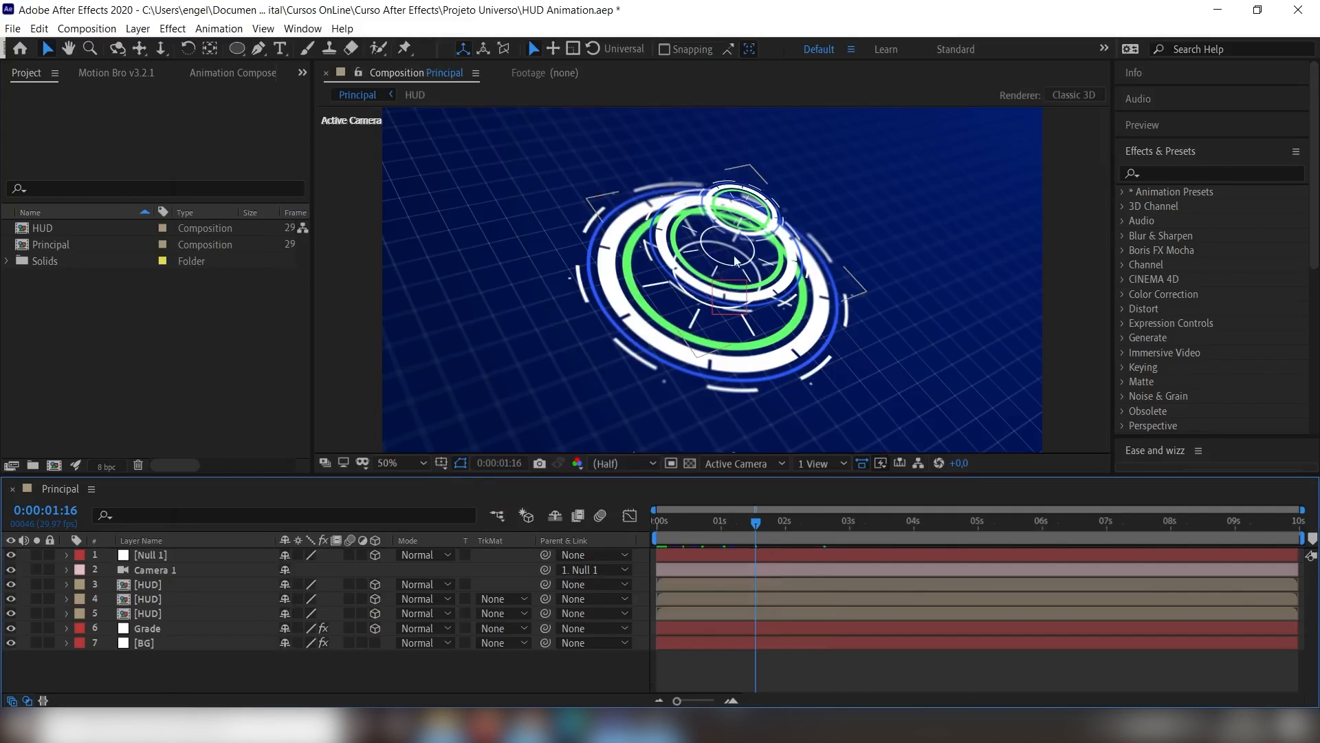
- Pre-compose the three HUD layers into a new composition named HUDs, moving all attributes into it
{"action": "left_click", "coordinate": [146, 583]}
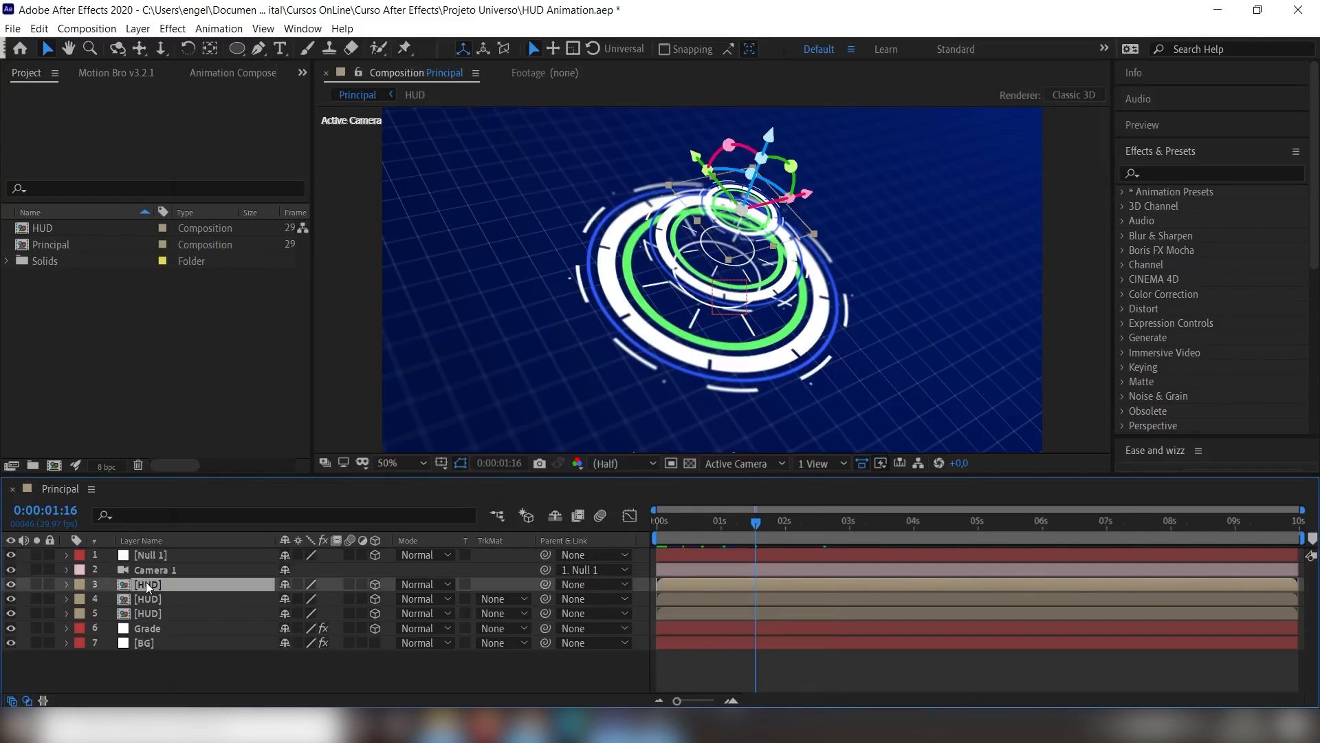
{"action": "left_click", "coordinate": [154, 598], "text": "shift"}
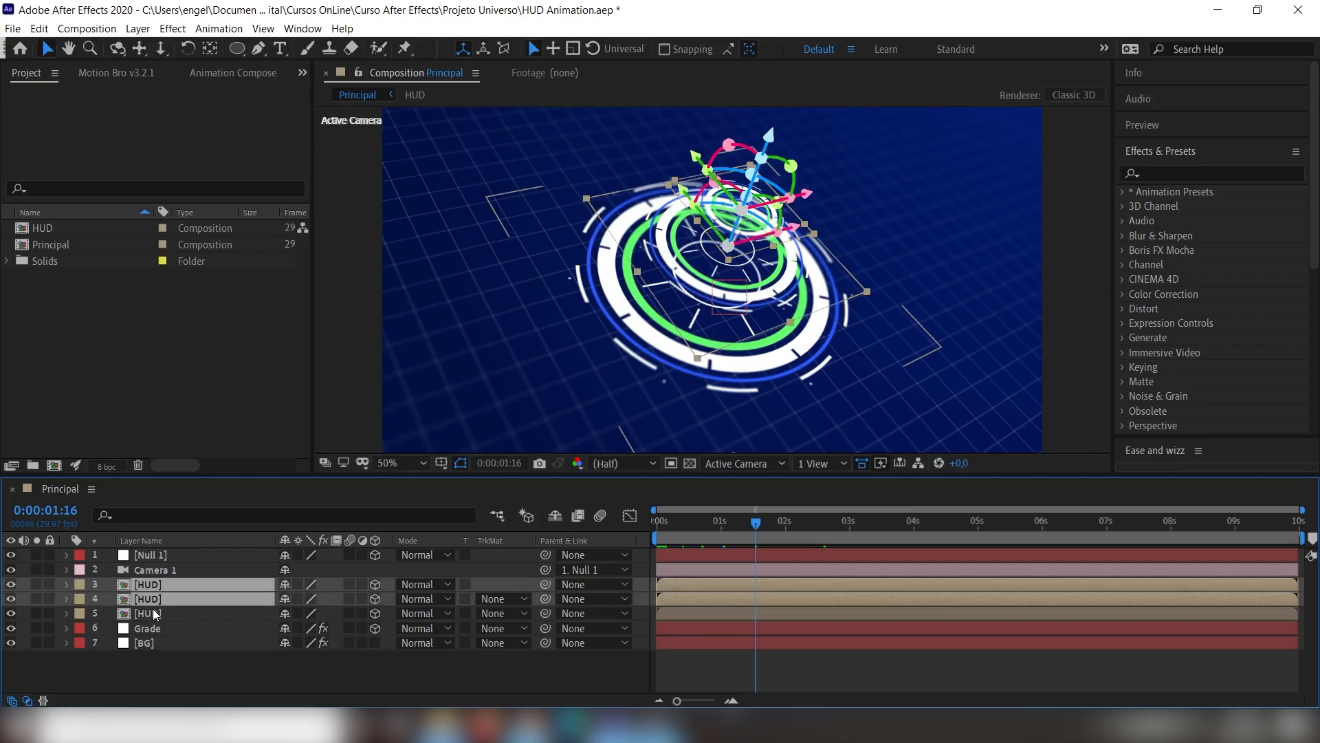
{"action": "left_click", "coordinate": [154, 613], "text": "shift"}
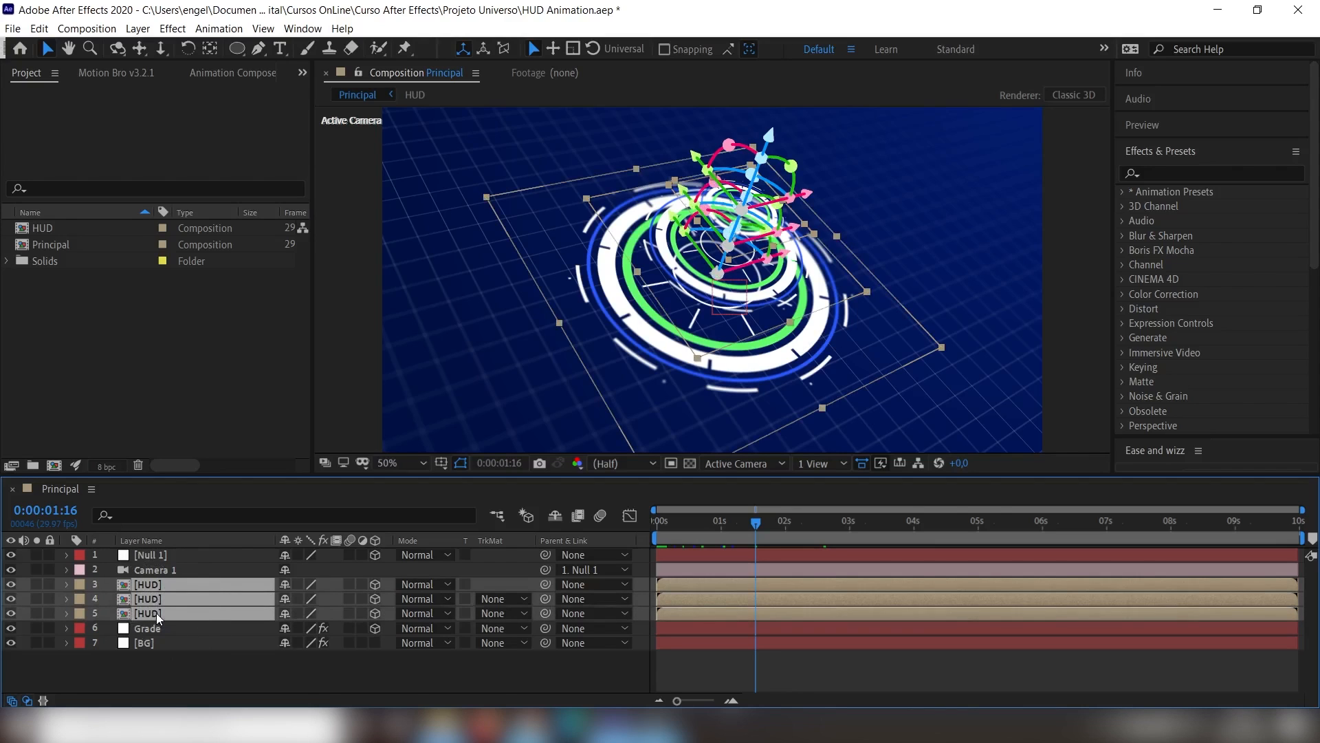
{"action": "right_click", "coordinate": [156, 613]}
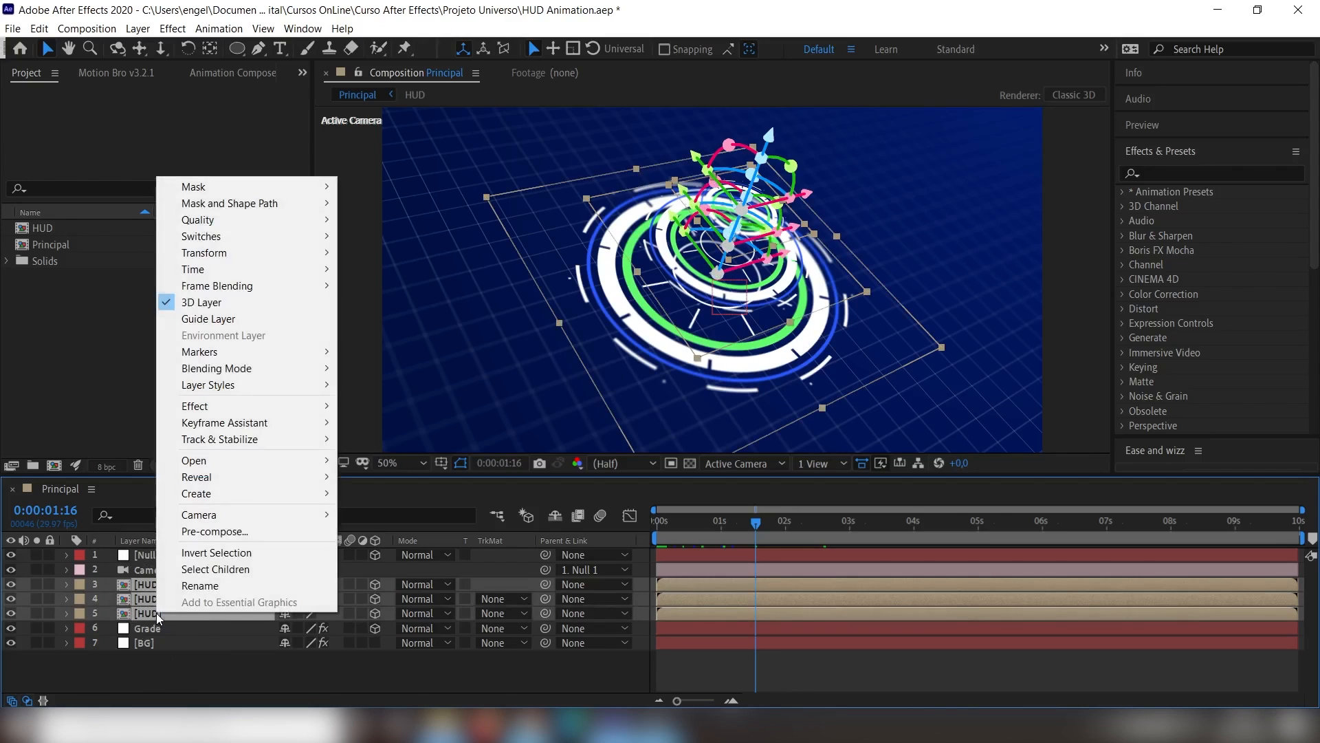
{"action": "left_click", "coordinate": [236, 534]}
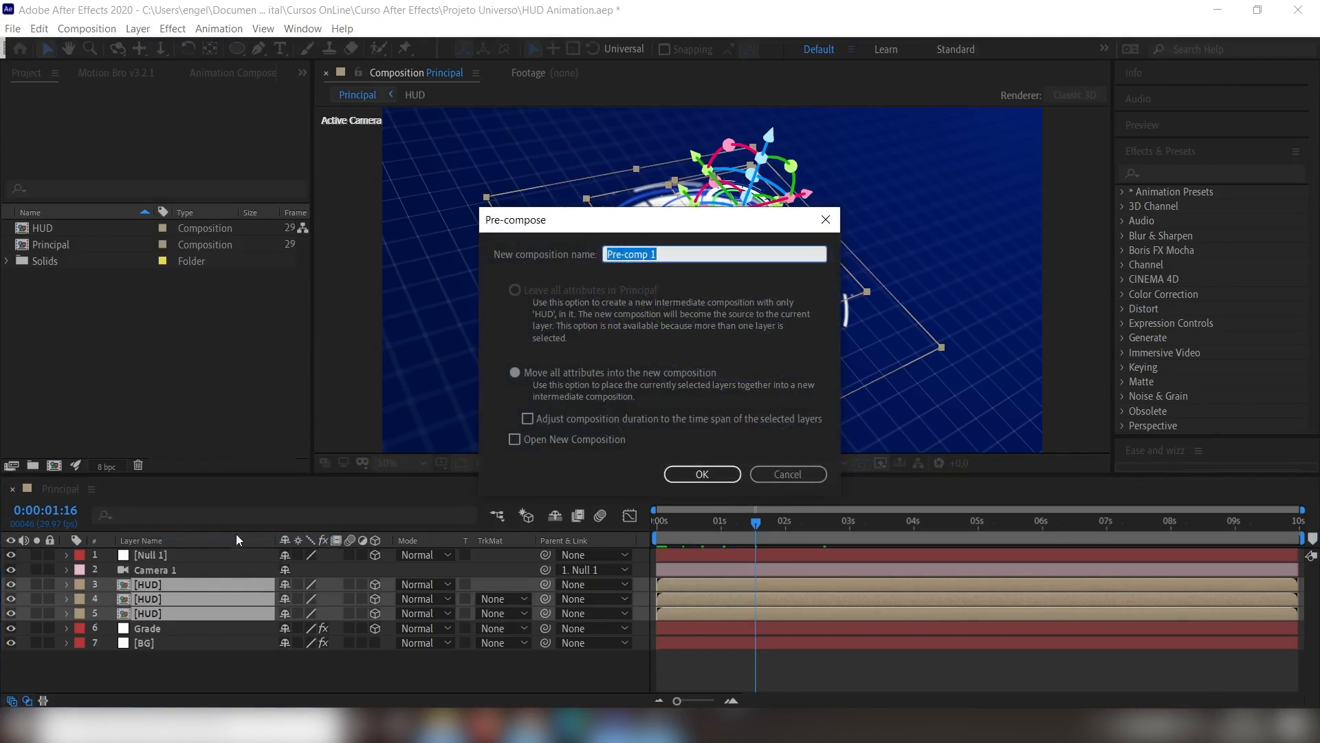
{"action": "type", "text": "H"}
{"action": "key", "text": "ctrl"}
{"action": "key", "text": "ctrl"}
{"action": "key", "text": "ctrl"}
{"action": "key", "text": "ctrl"}
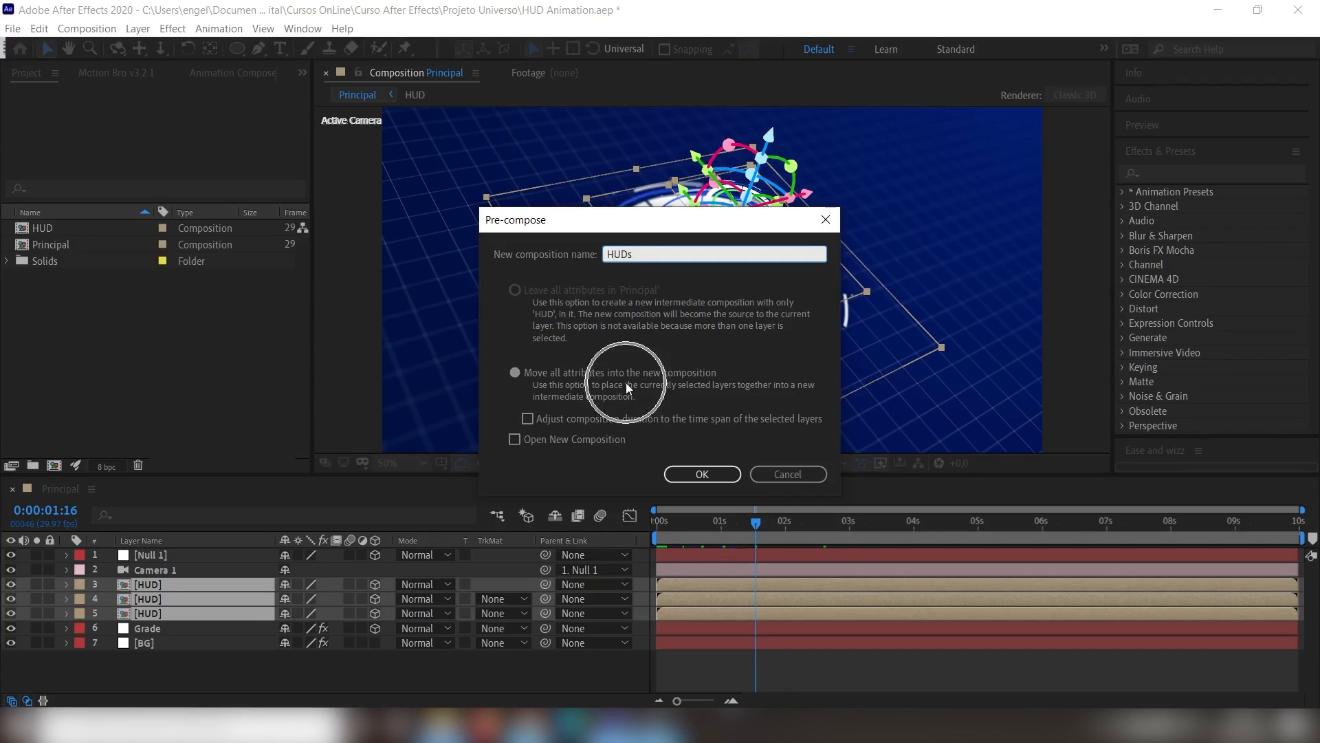
{"action": "key", "text": "ctrl"}
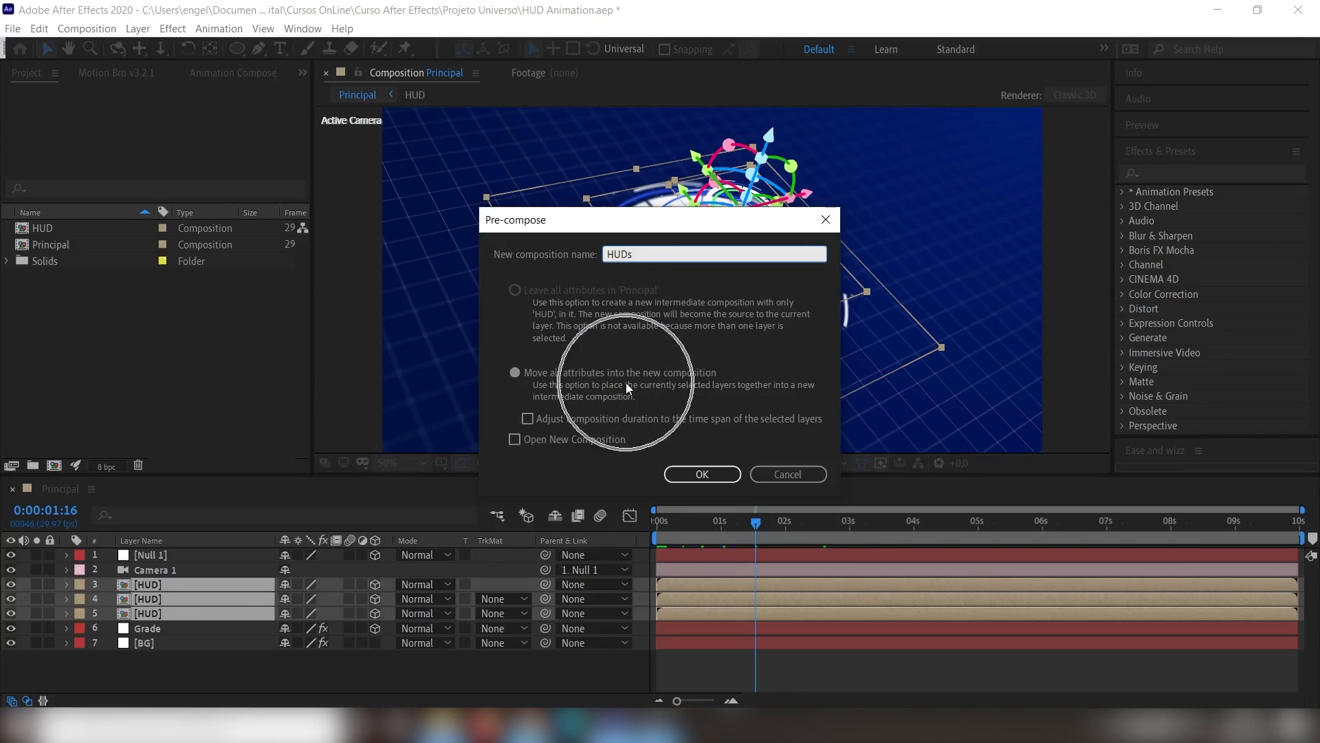
{"action": "key", "text": "ctrl"}
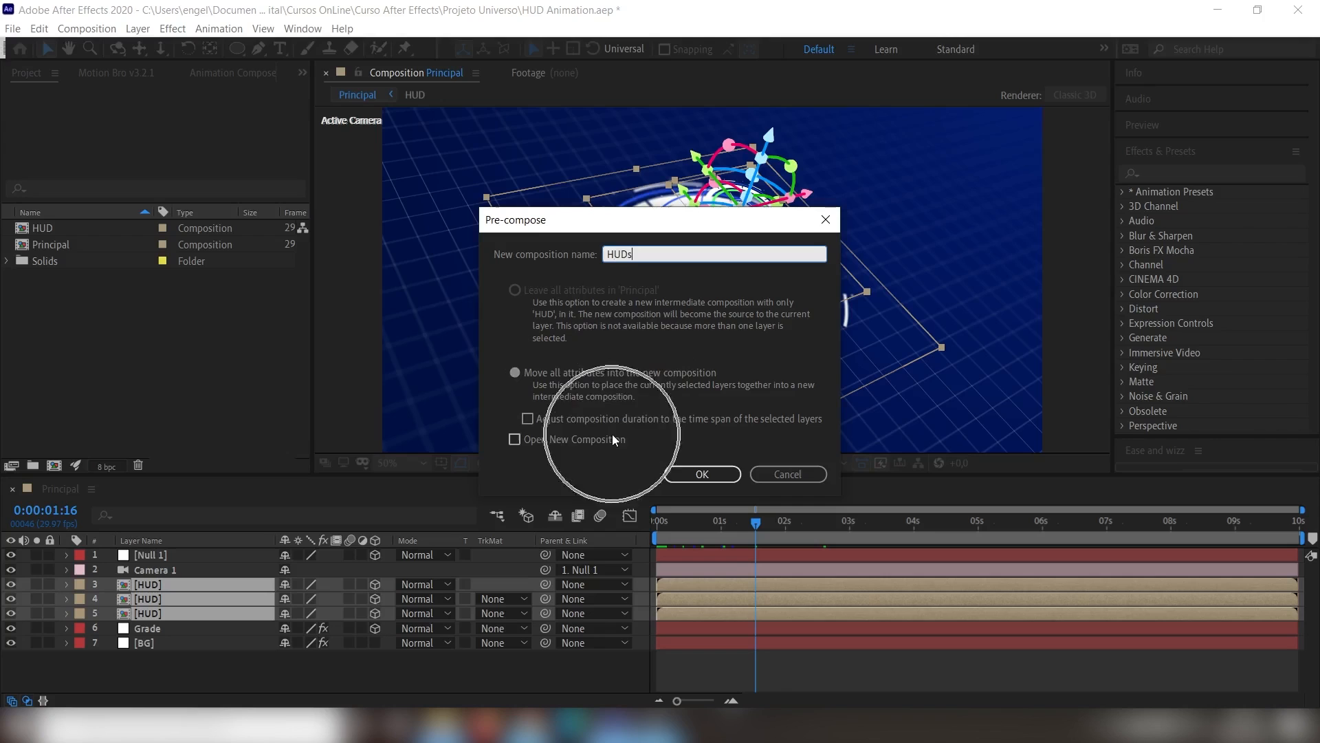
{"action": "left_click", "coordinate": [702, 474]}
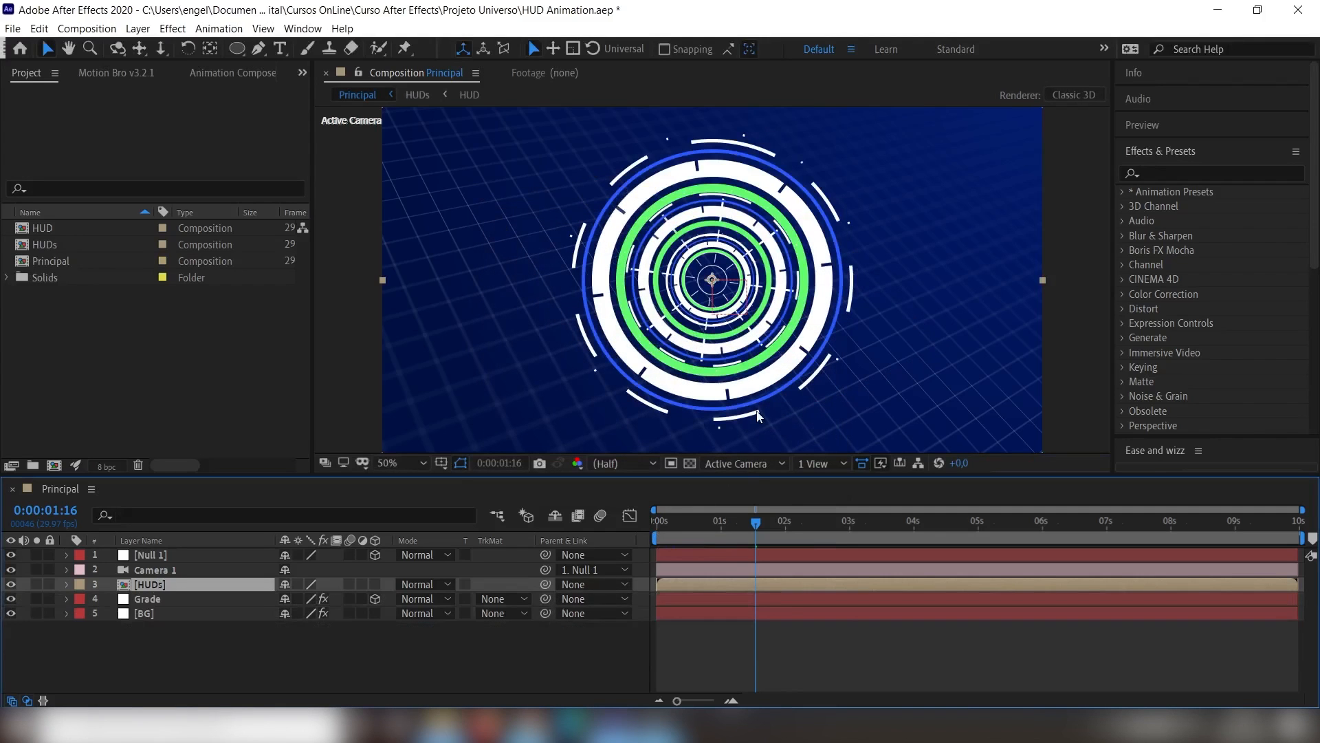
- Make the HUDs layer 3D and enable Collapse Transformations on it in the Principal composition
{"action": "mouse_move", "coordinate": [756, 524]}
{"action": "left_mouse_down"}
{"action": "mouse_move", "coordinate": [641, 527]}
{"action": "mouse_move", "coordinate": [808, 522]}
{"action": "mouse_move", "coordinate": [775, 524]}
{"action": "left_mouse_up"}
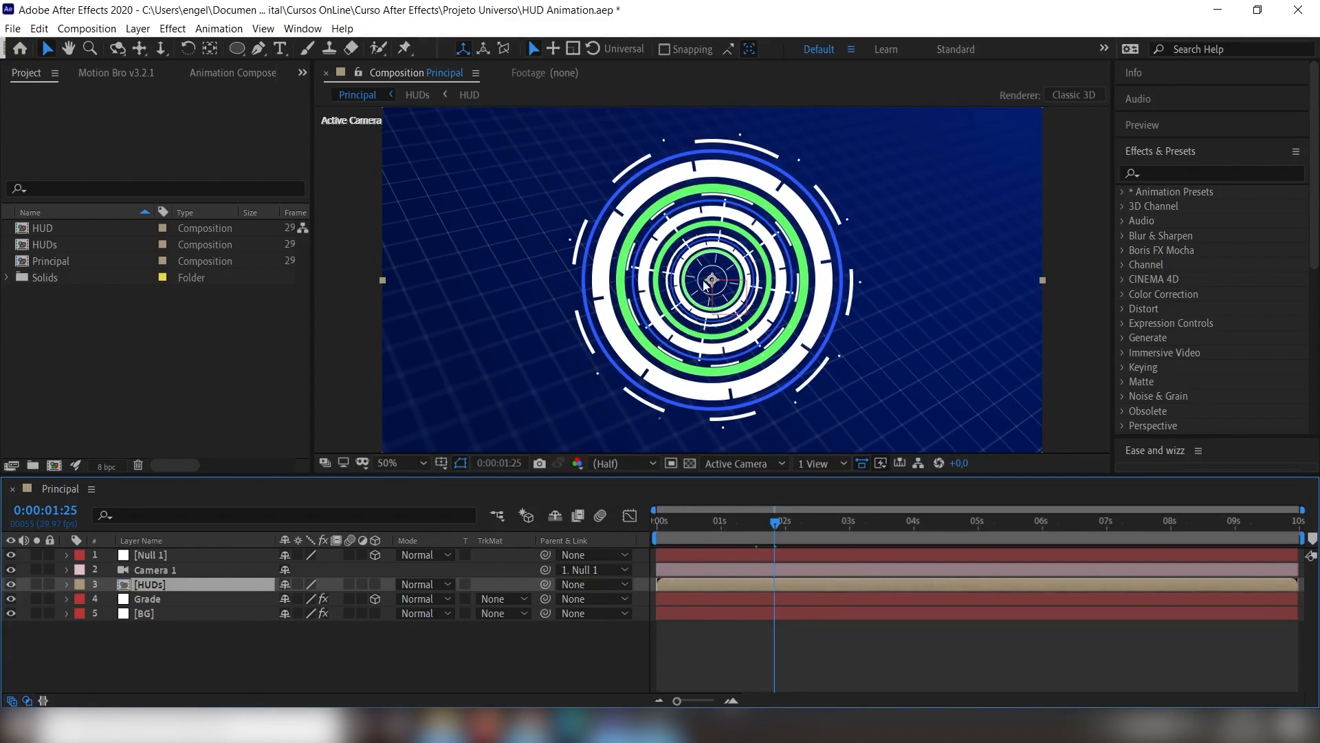
{"action": "left_click", "coordinate": [375, 583]}
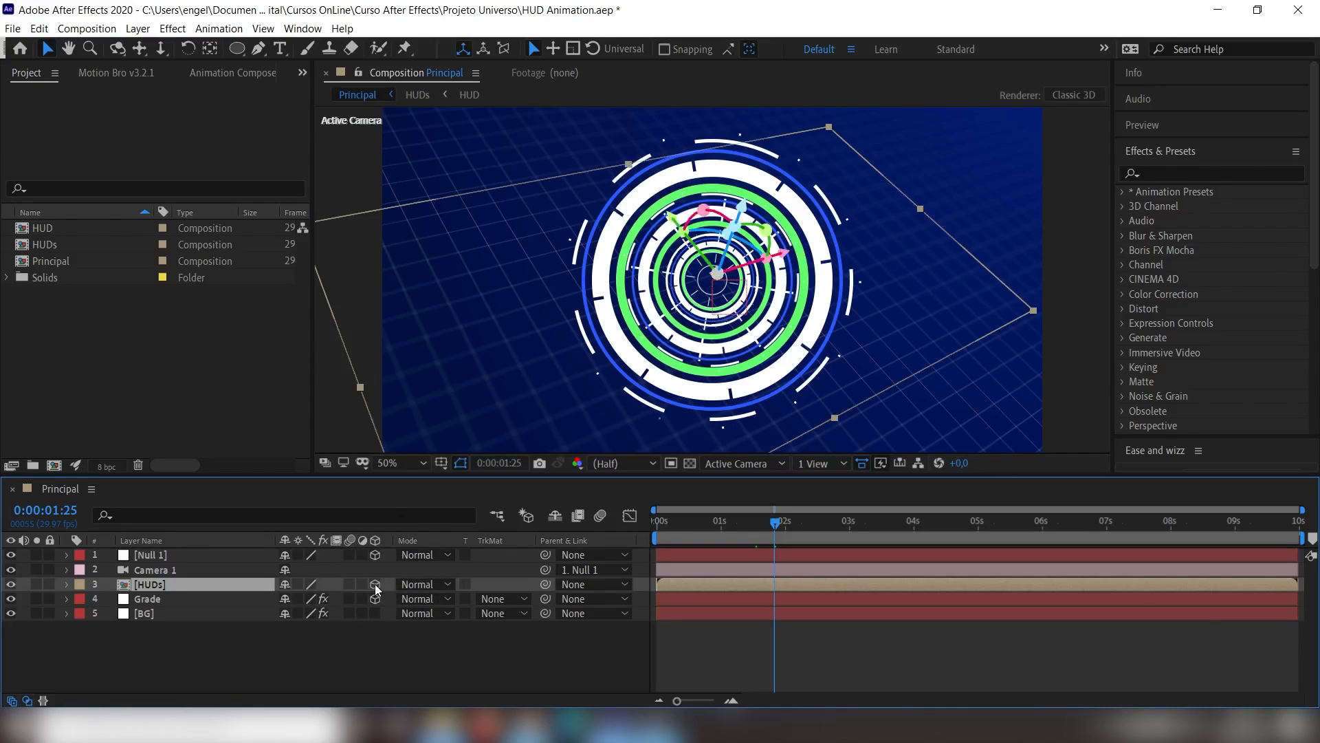
{"action": "mouse_move", "coordinate": [776, 523]}
{"action": "left_mouse_down"}
{"action": "mouse_move", "coordinate": [658, 523]}
{"action": "mouse_move", "coordinate": [751, 523]}
{"action": "left_mouse_up"}
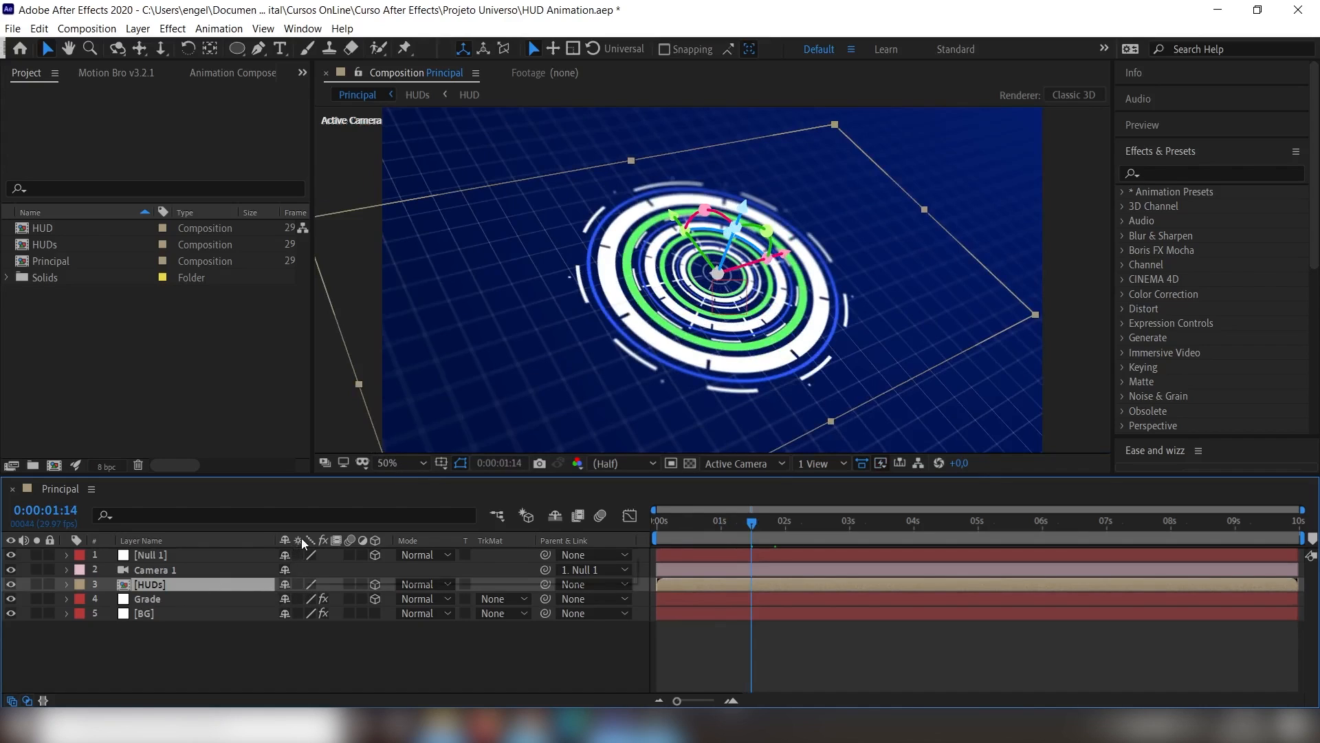
{"action": "left_click", "coordinate": [297, 583]}
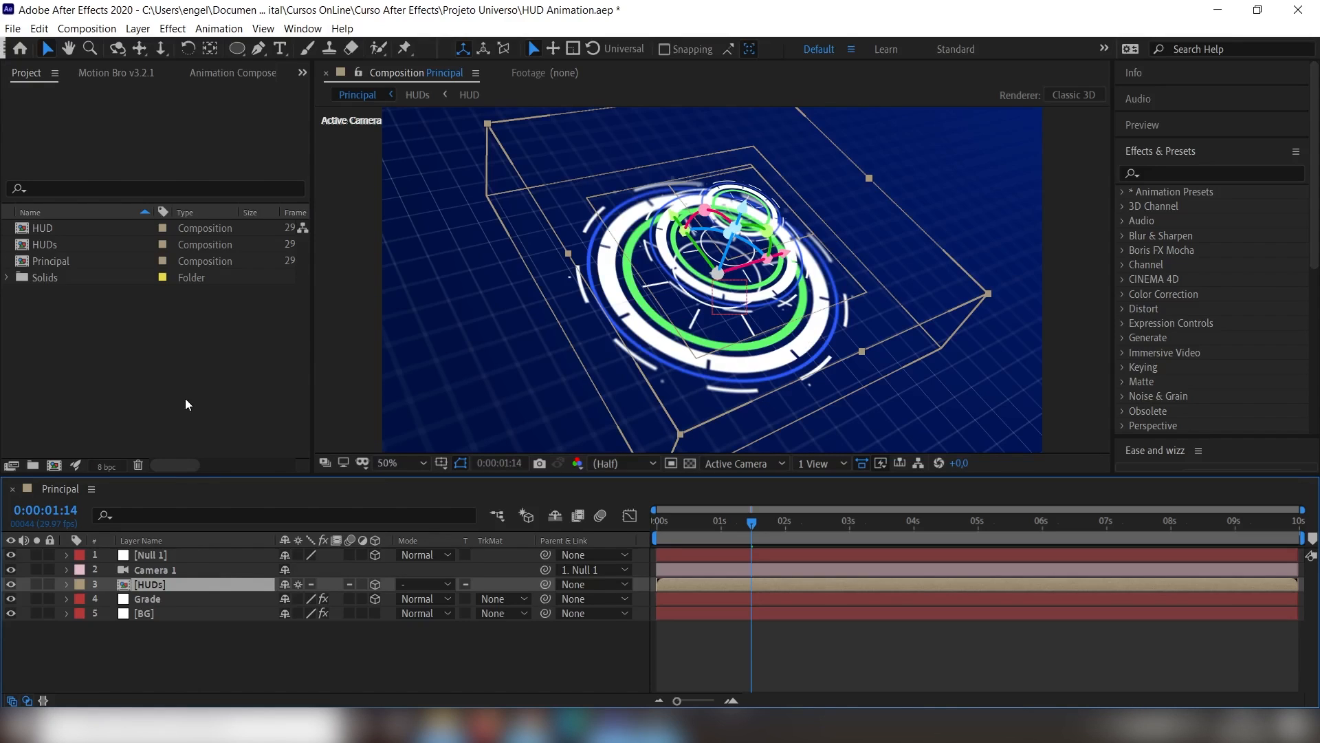
- Apply the Glow effect to the HUDs layer and set its Glow Threshold to 89%
{"action": "right_click", "coordinate": [152, 587]}
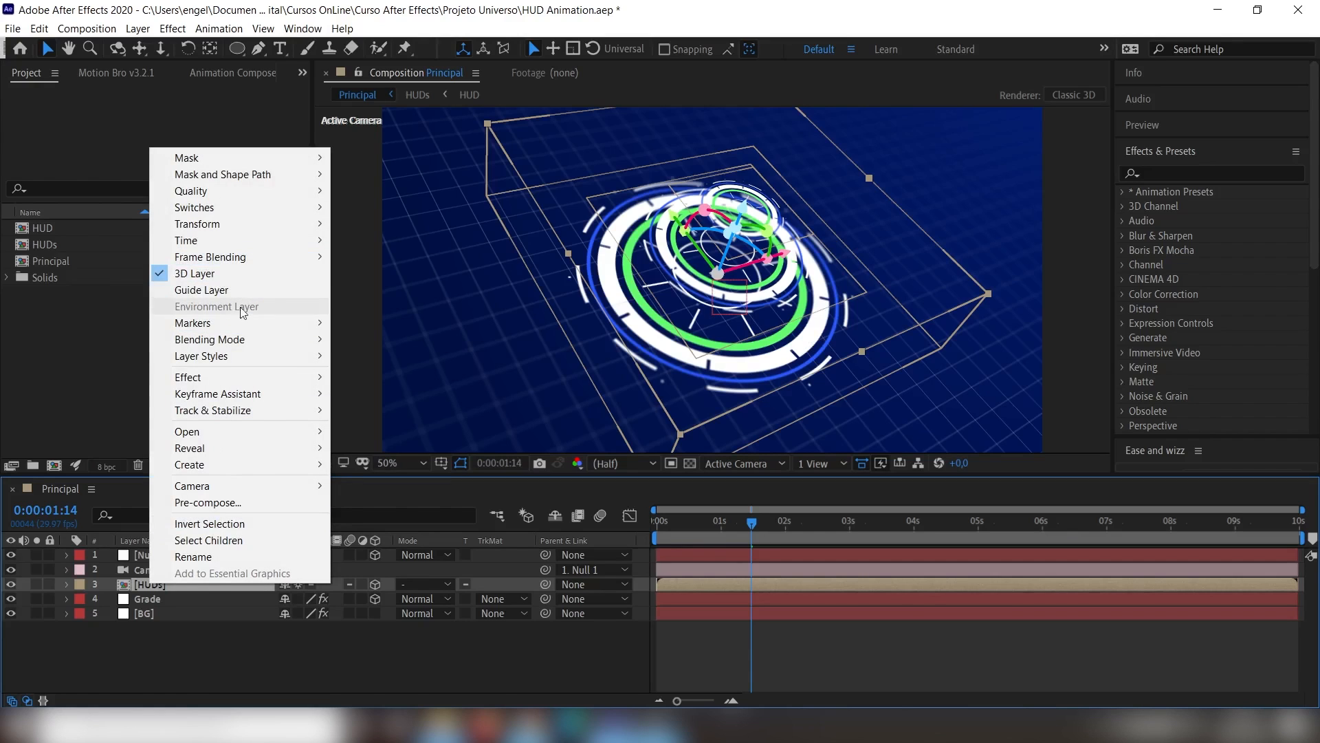
{"action": "mouse_move", "coordinate": [322, 377]}
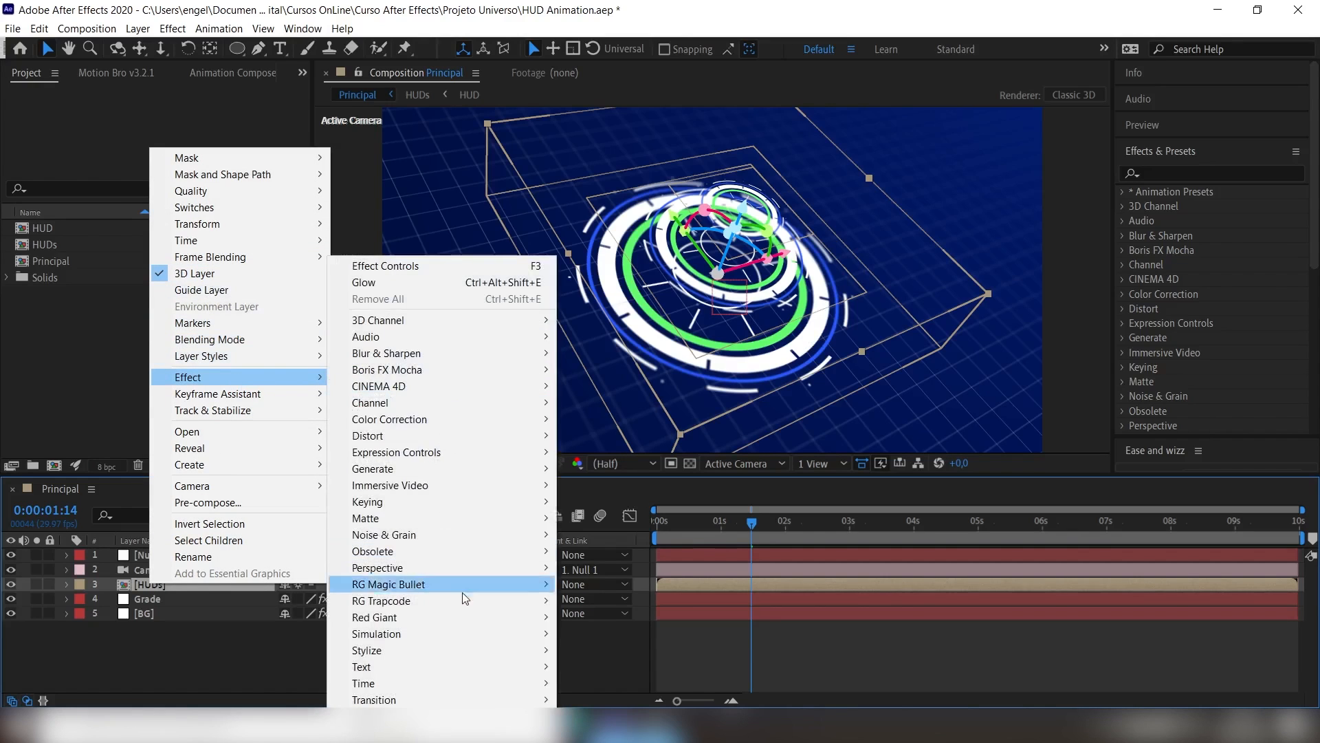
{"action": "mouse_move", "coordinate": [471, 651]}
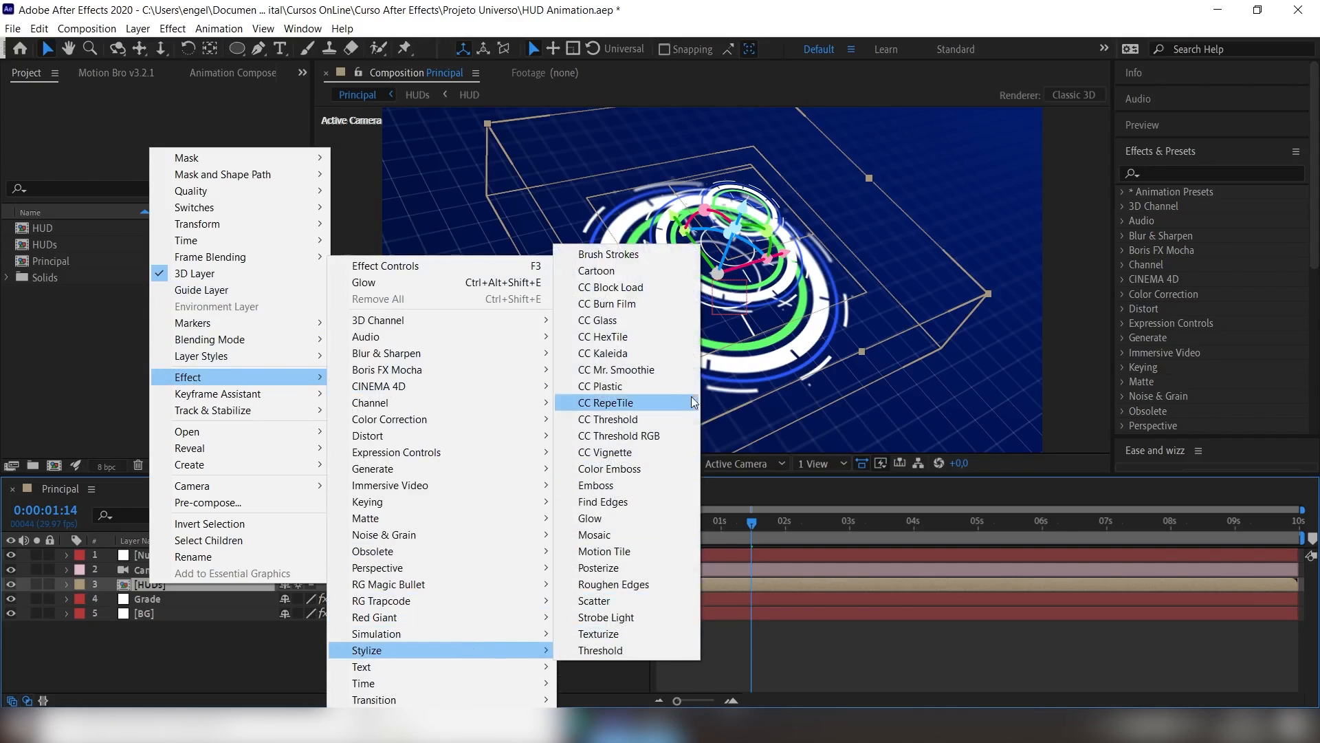
{"action": "left_click", "coordinate": [627, 520]}
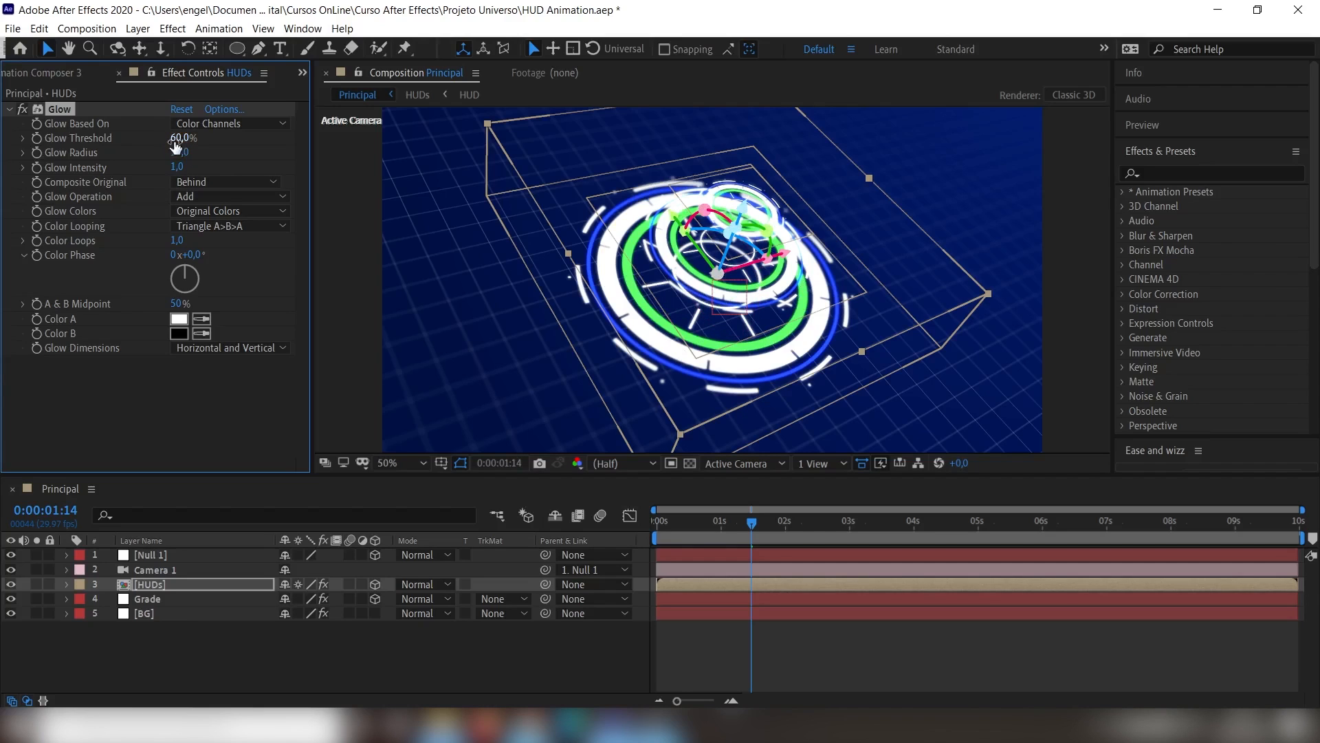
{"action": "left_click_drag", "start_coordinate": [176, 144], "coordinate": [232, 136]}
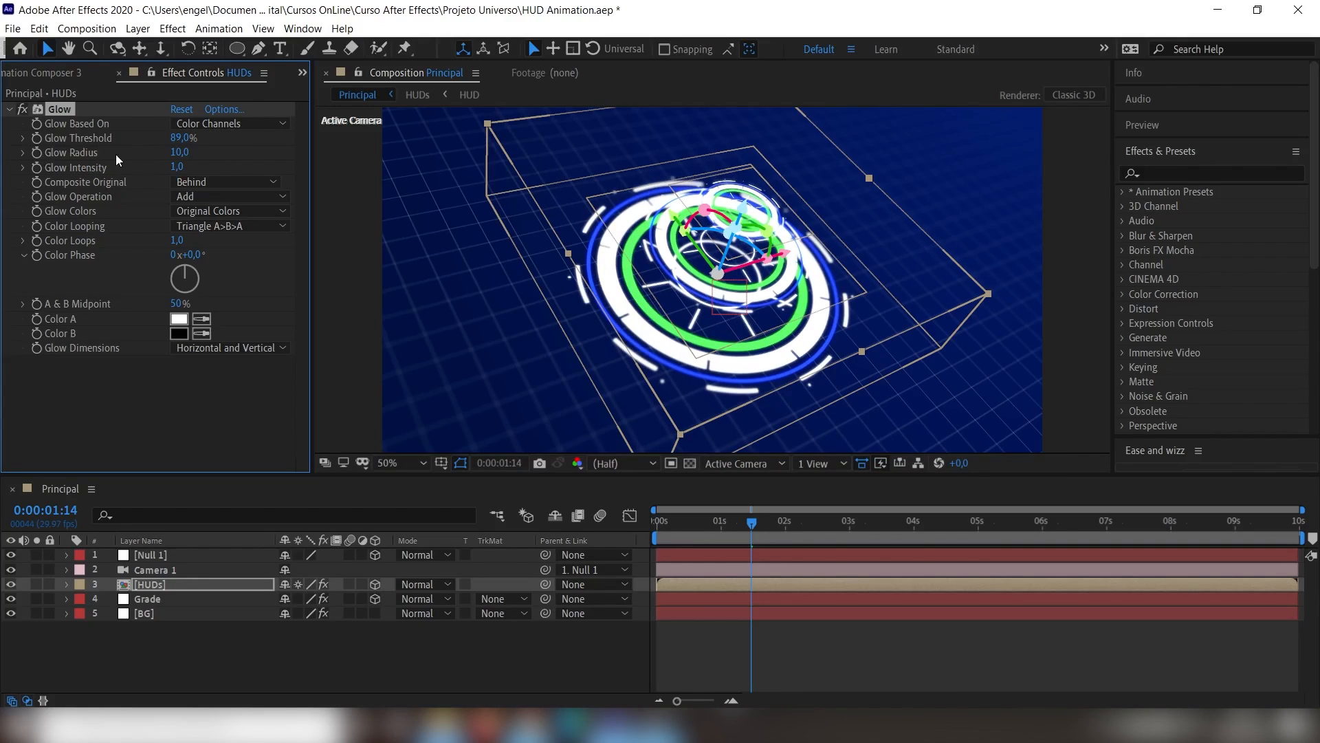
- Set the Glow Radius on the HUDs layer to 300 and deselect the layer
{"action": "left_click_drag", "start_coordinate": [179, 152], "coordinate": [226, 151]}
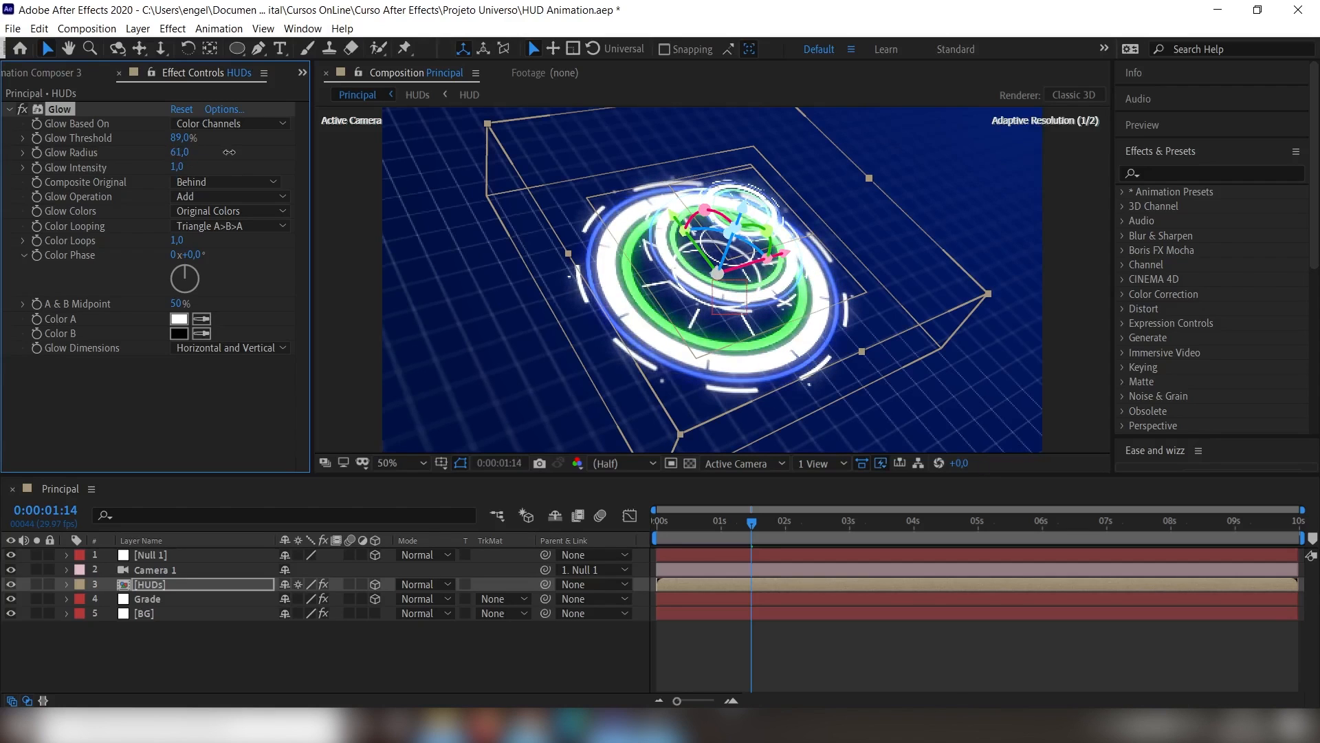
{"action": "left_click", "coordinate": [180, 152]}
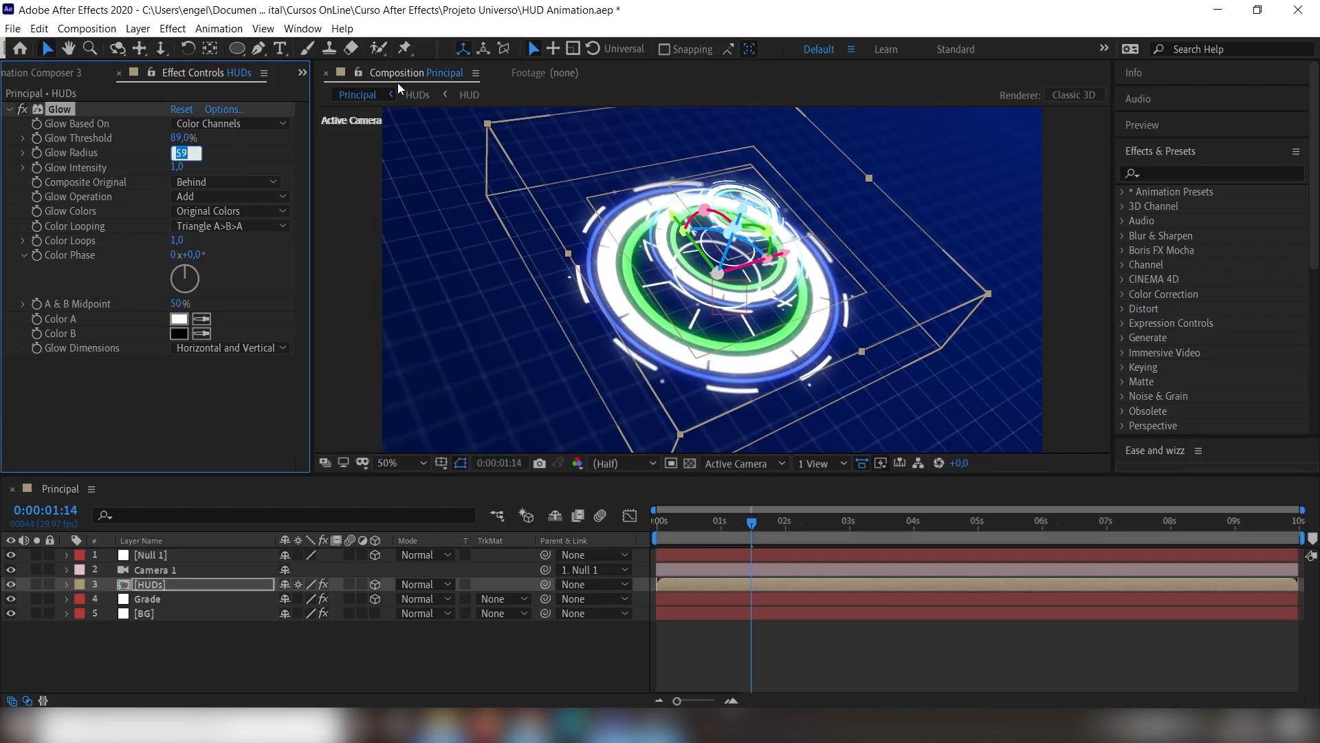
{"action": "type", "text": "300"}
{"action": "key", "text": "Return"}
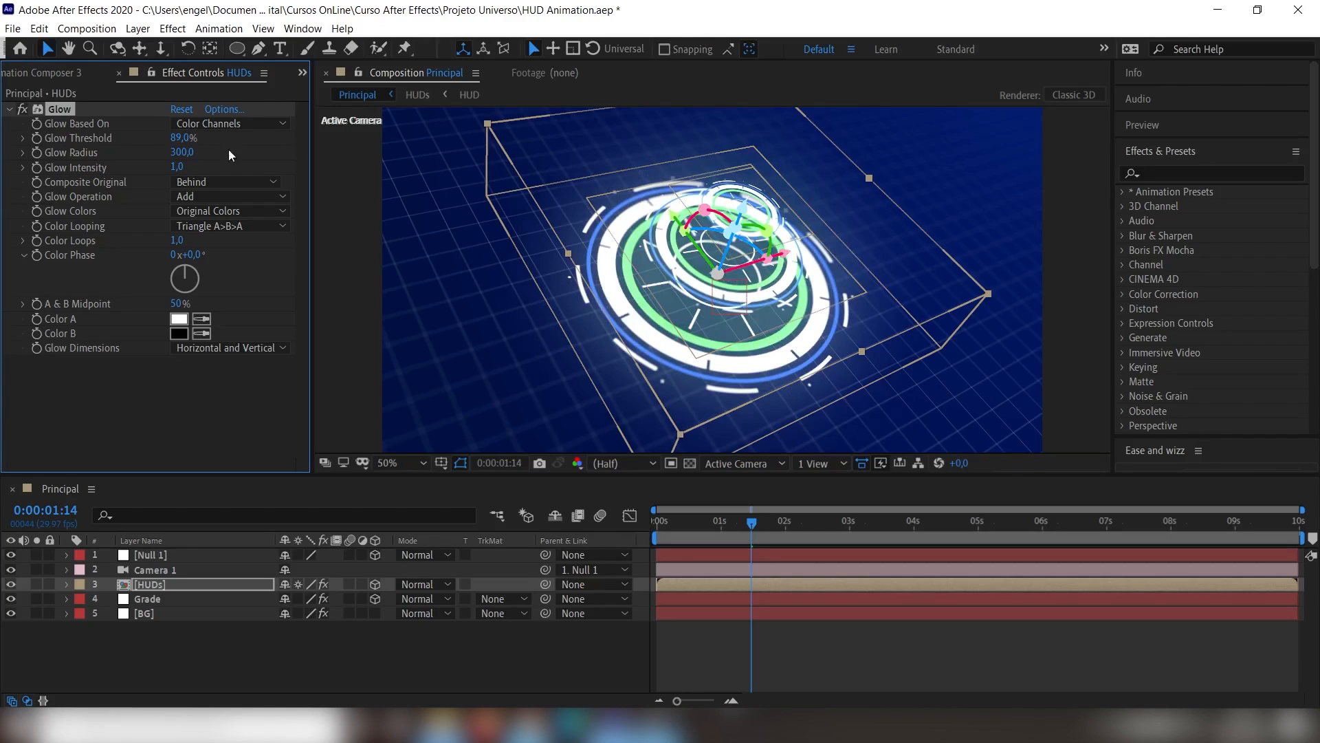
{"action": "left_click", "coordinate": [125, 138]}
{"action": "left_click", "coordinate": [216, 641]}
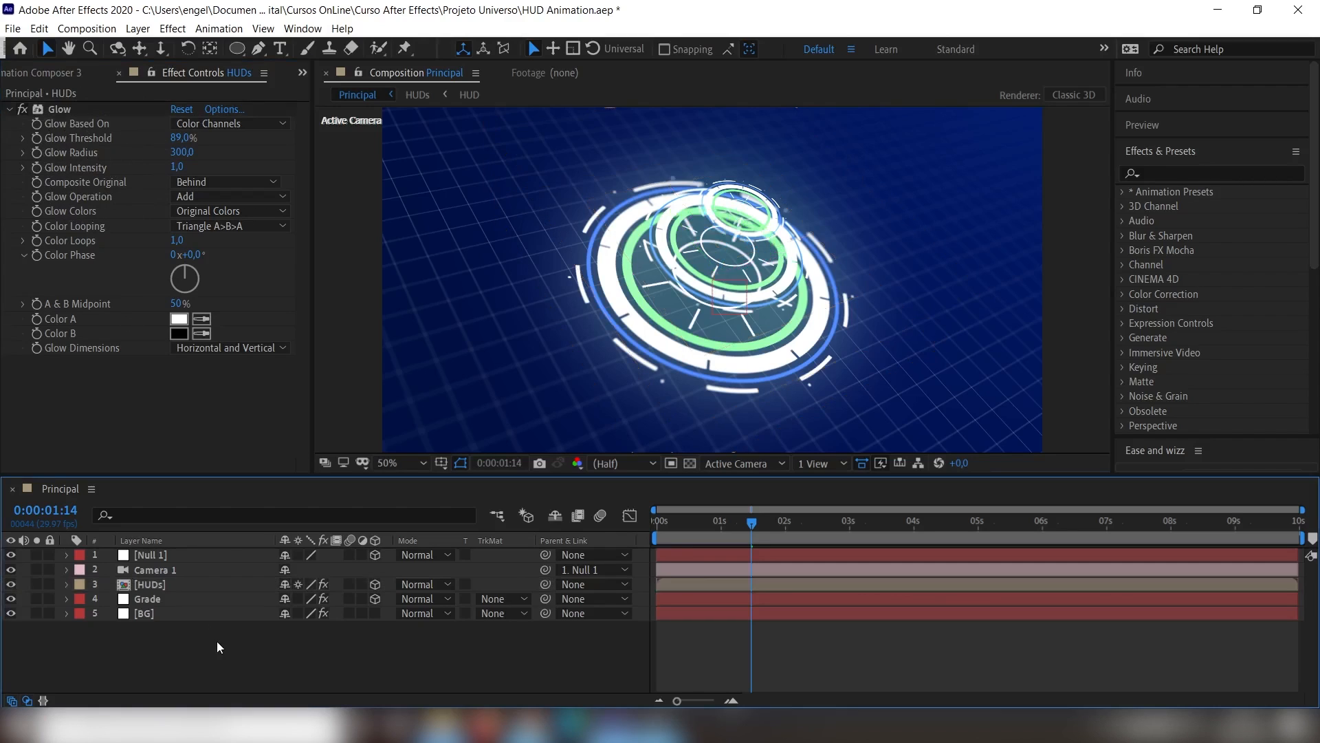
- Import Hop Hip - Kwon.mp3 as footage and add it as the lowest layer of the Principal composition
{"action": "left_click", "coordinate": [303, 72]}
{"action": "left_click", "coordinate": [321, 90]}
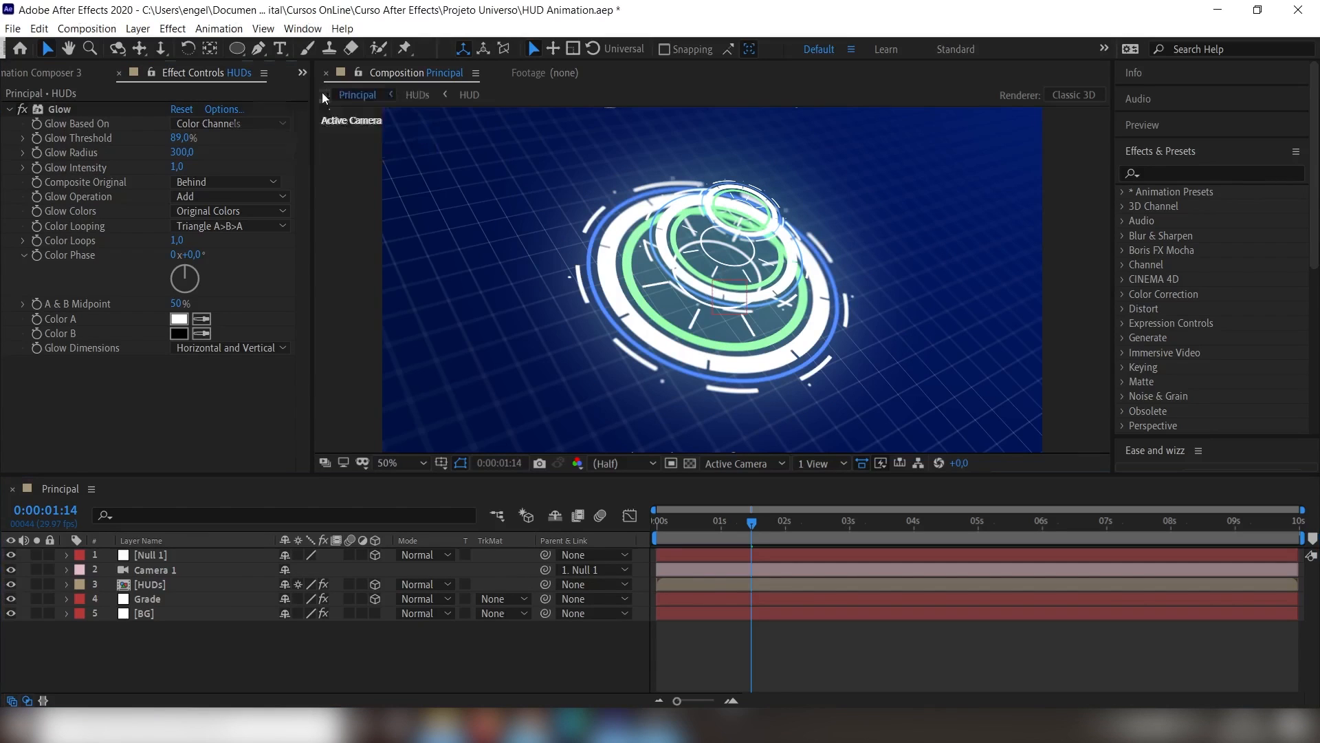
{"action": "double_click", "coordinate": [97, 373]}
{"action": "left_click", "coordinate": [650, 146]}
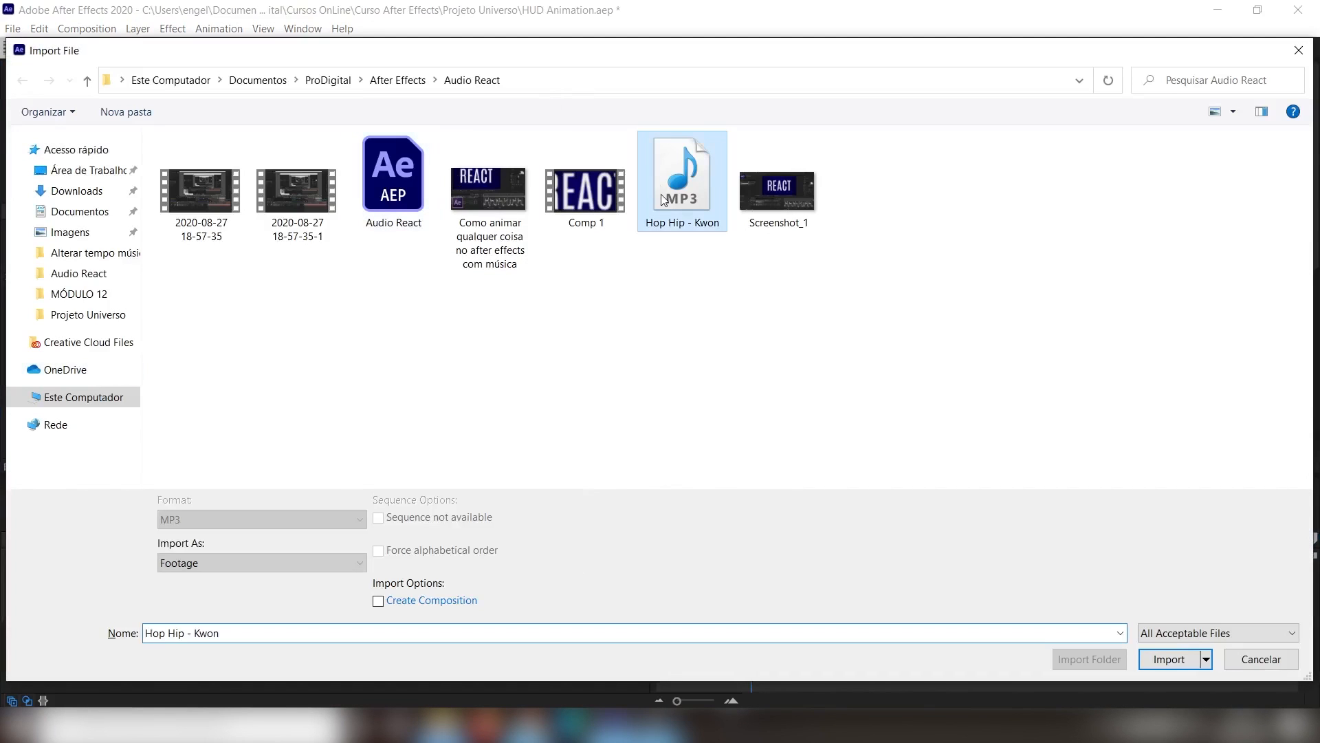
{"action": "left_click", "coordinate": [1180, 665]}
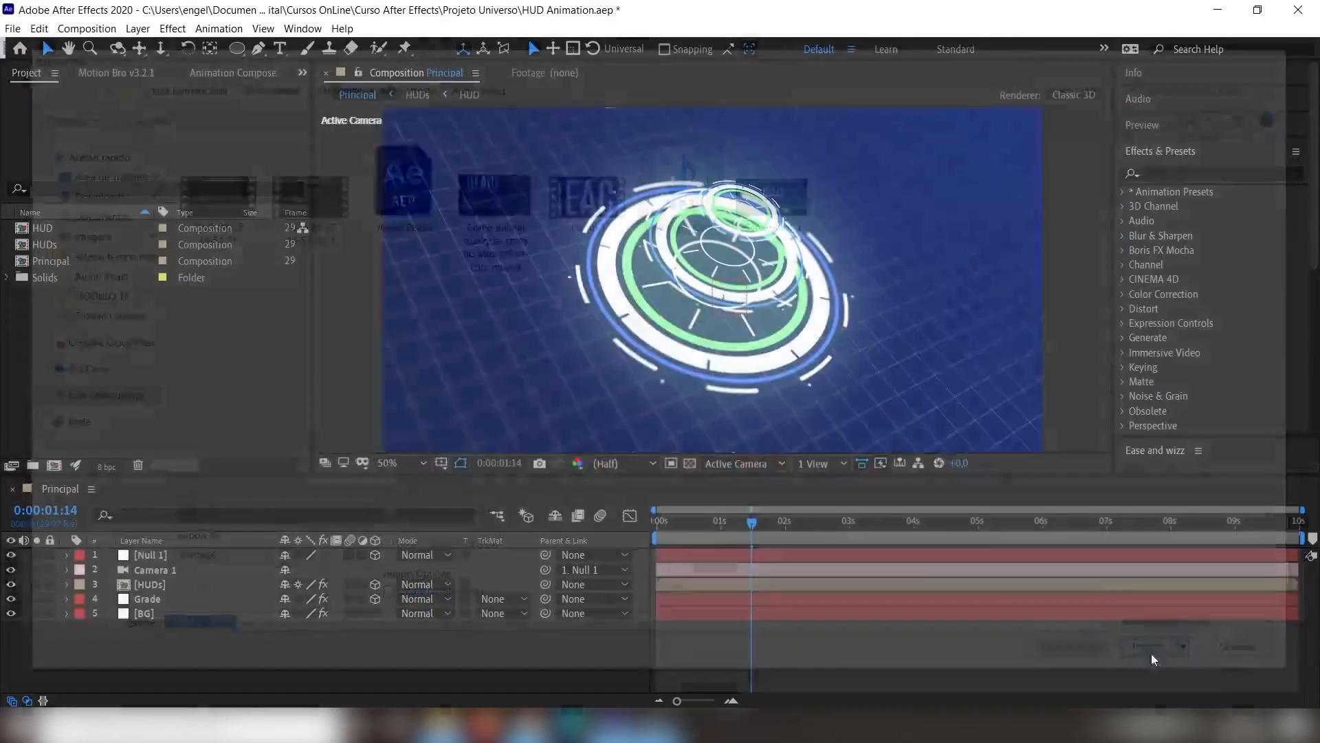
{"action": "left_click_drag", "start_coordinate": [55, 229], "coordinate": [126, 650]}
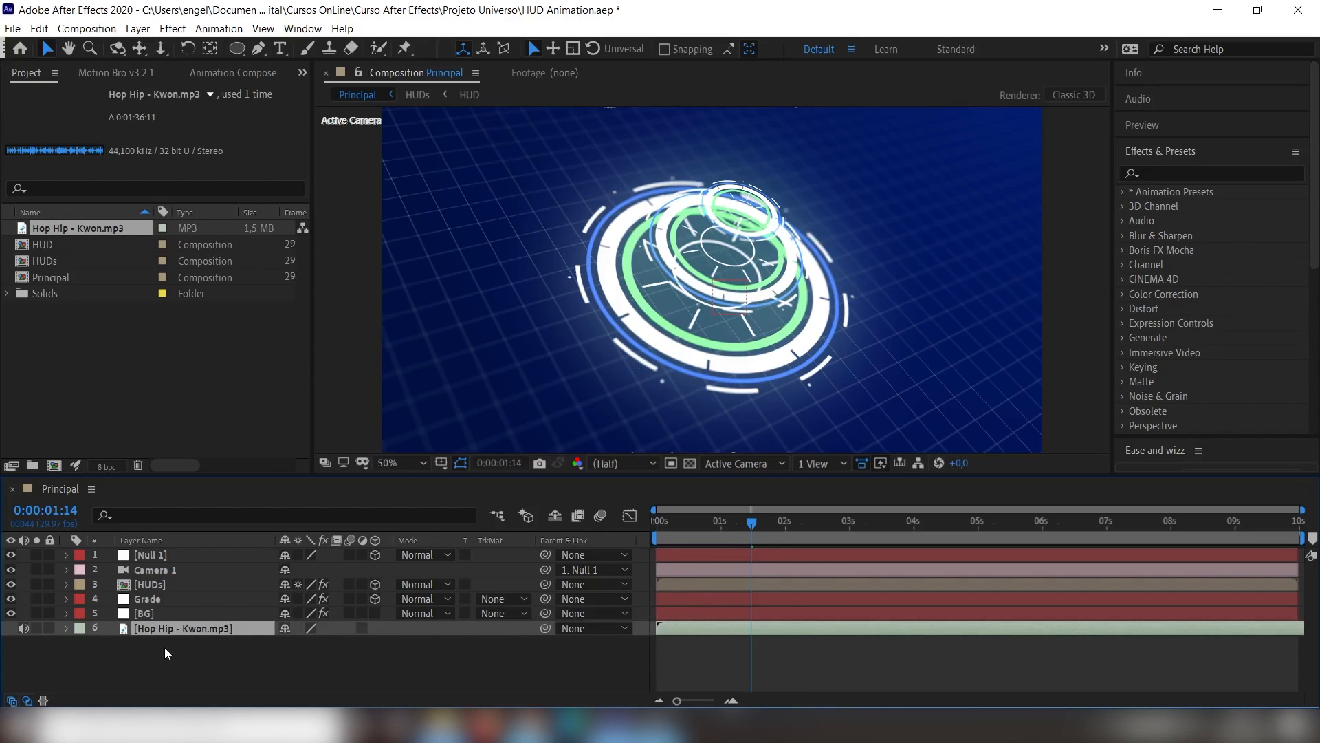
- Using the audio waveform as a guide, shift the Hop Hip - Kwon.mp3 layer earlier so a louder section starts at 0:00:00:00
{"action": "left_click", "coordinate": [66, 627]}
{"action": "left_click", "coordinate": [81, 643]}
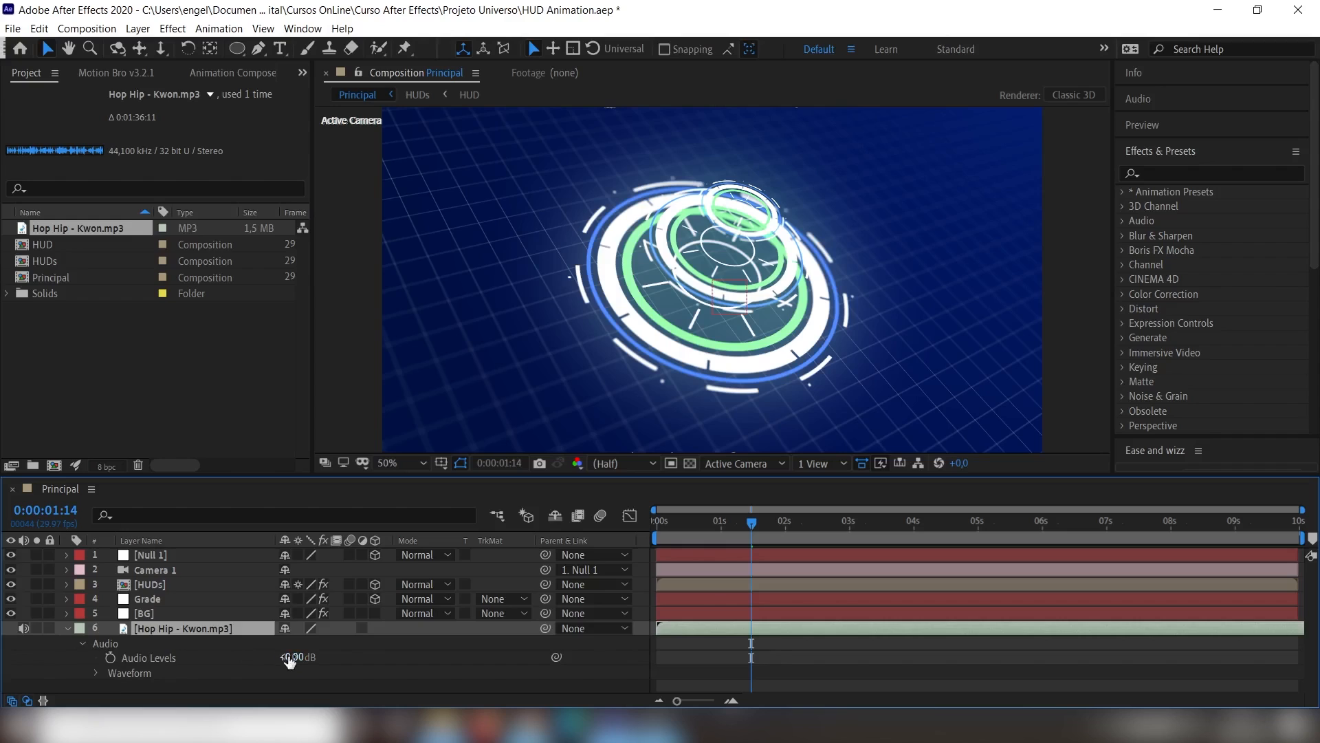
{"action": "left_click", "coordinate": [96, 672]}
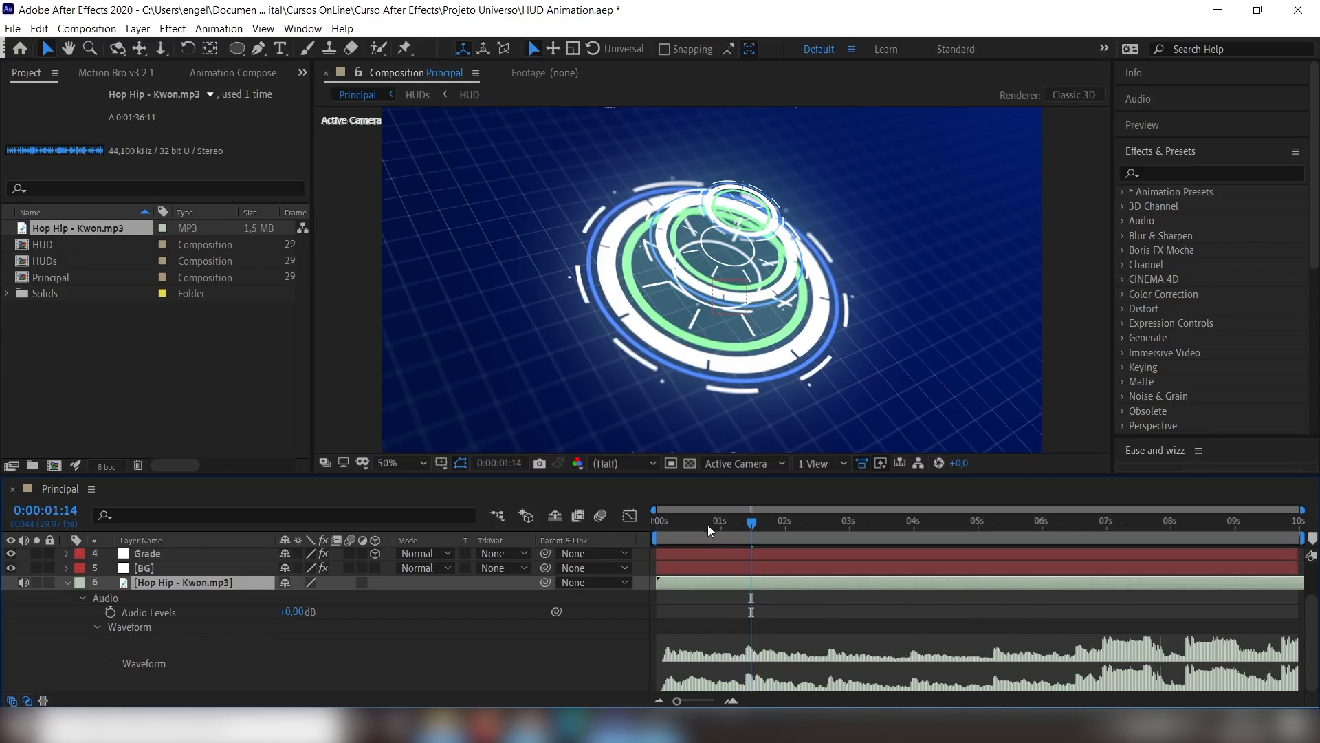
{"action": "left_click_drag", "start_coordinate": [708, 526], "coordinate": [654, 521]}
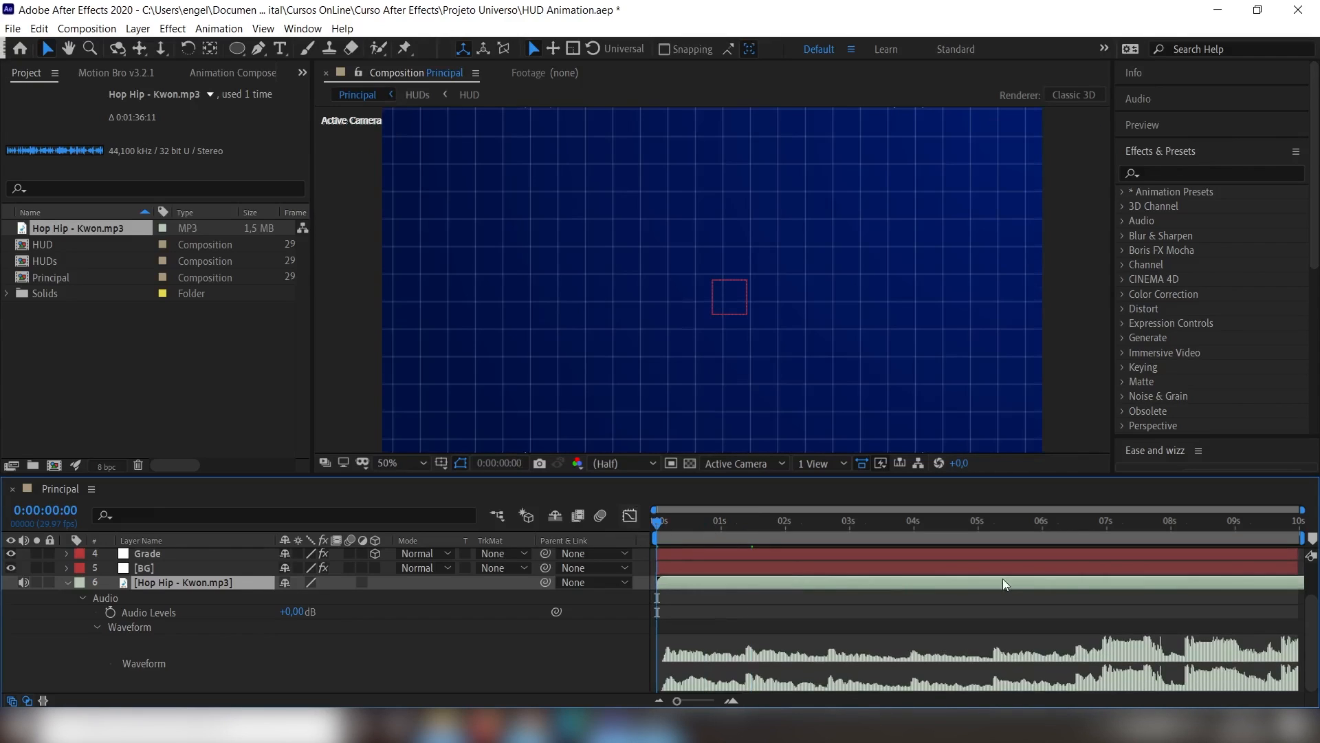
{"action": "left_click_drag", "start_coordinate": [1075, 580], "coordinate": [732, 583]}
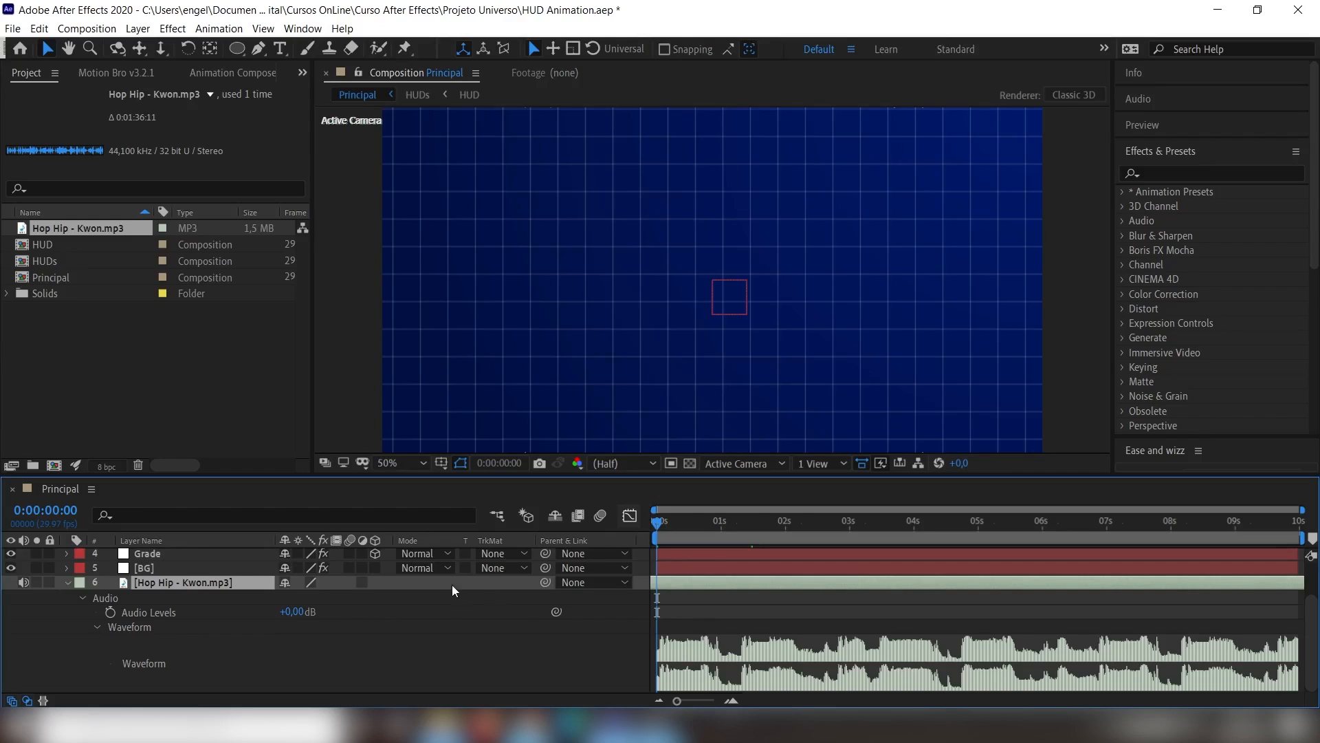
{"action": "left_click", "coordinate": [66, 581]}
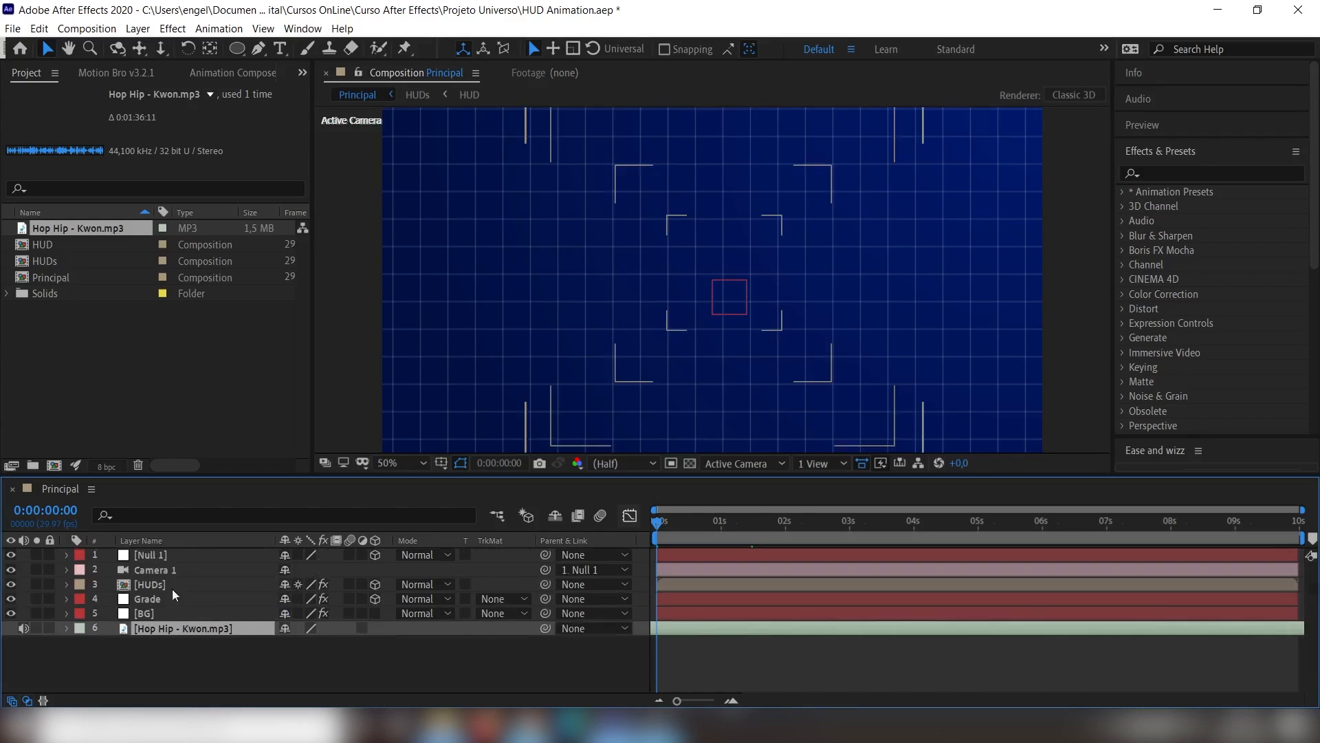
- Convert the Hop Hip - Kwon.mp3 layer's audio to keyframes
{"action": "right_click", "coordinate": [170, 629]}
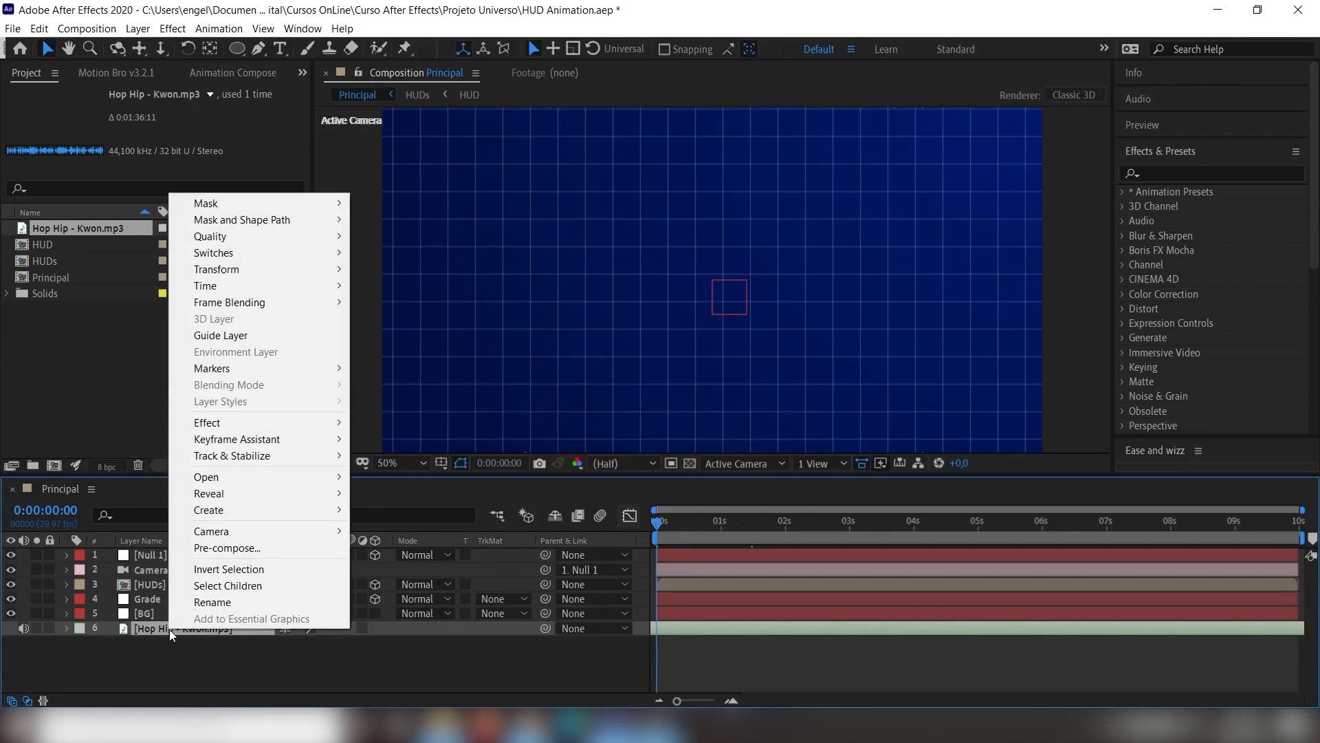
{"action": "mouse_move", "coordinate": [251, 447]}
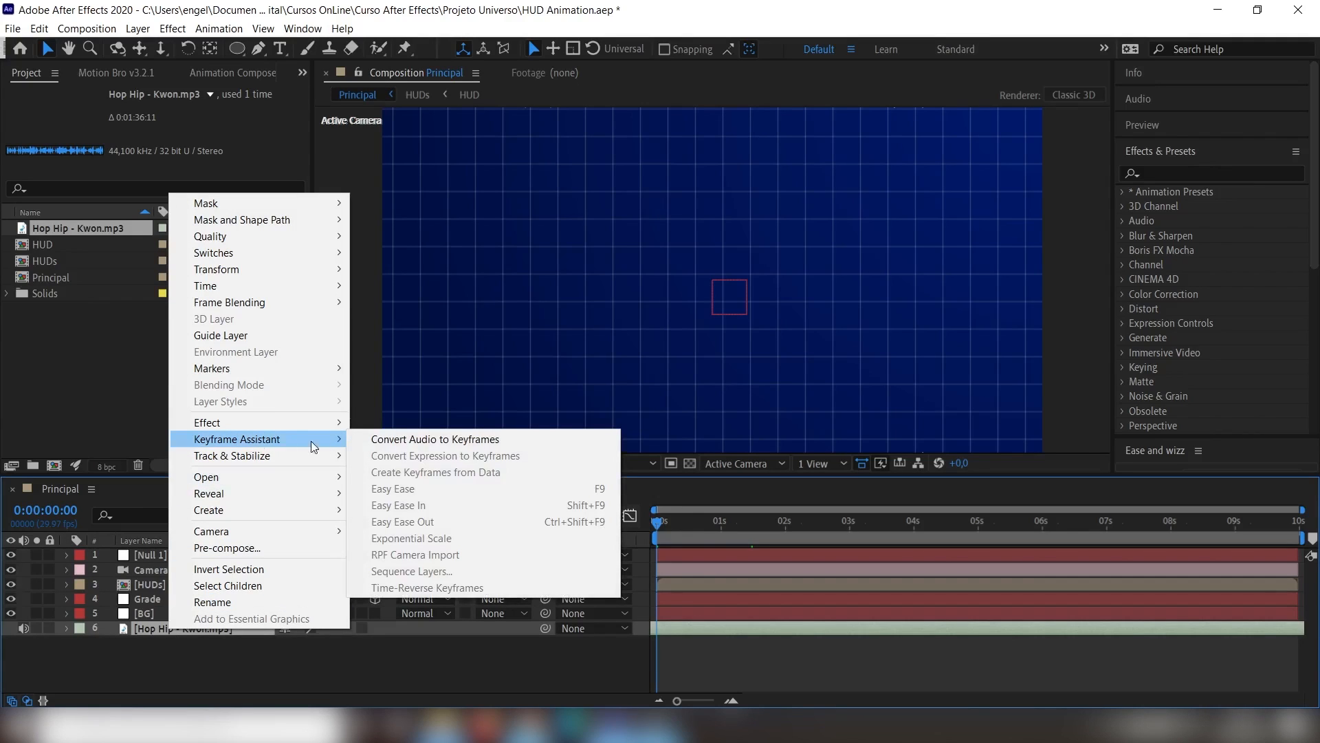
{"action": "left_click", "coordinate": [514, 439]}
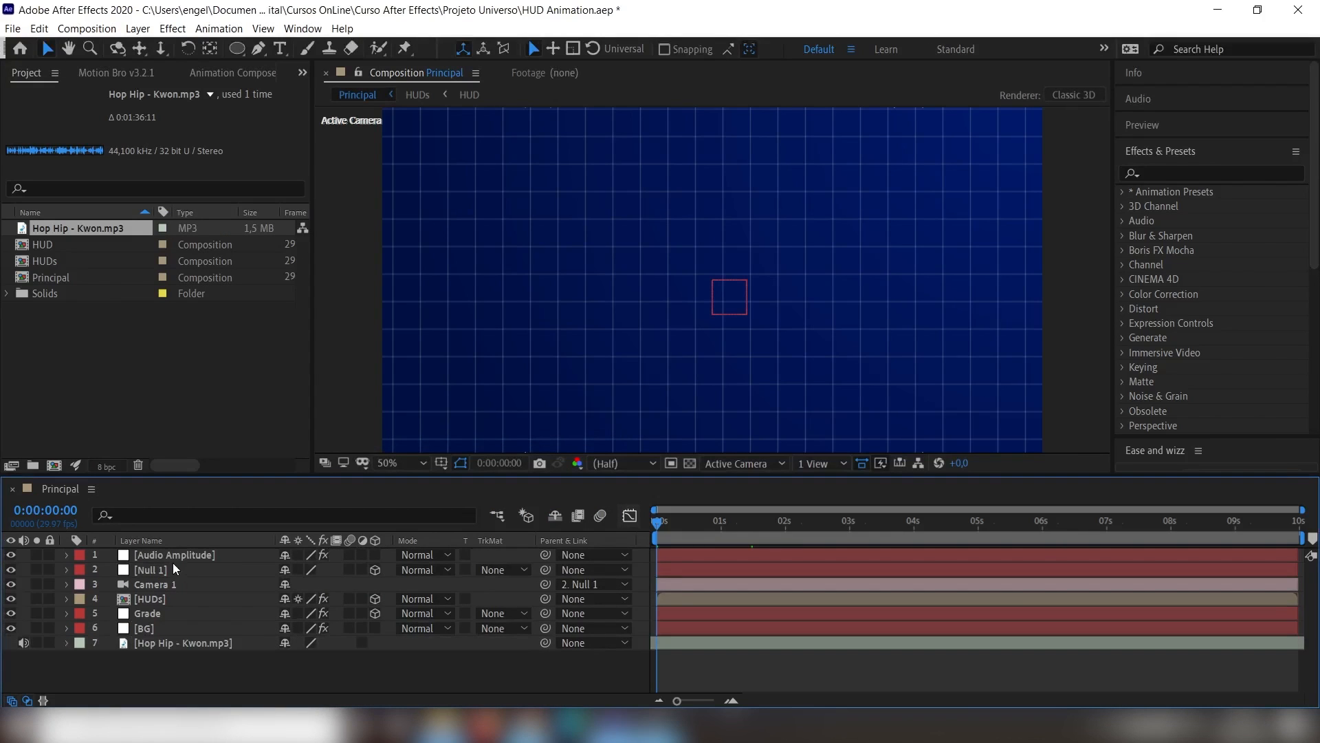
- Delete the Left Channel and Right Channel effects from the Audio Amplitude layer, keeping only Both Channels
{"action": "left_click", "coordinate": [170, 555]}
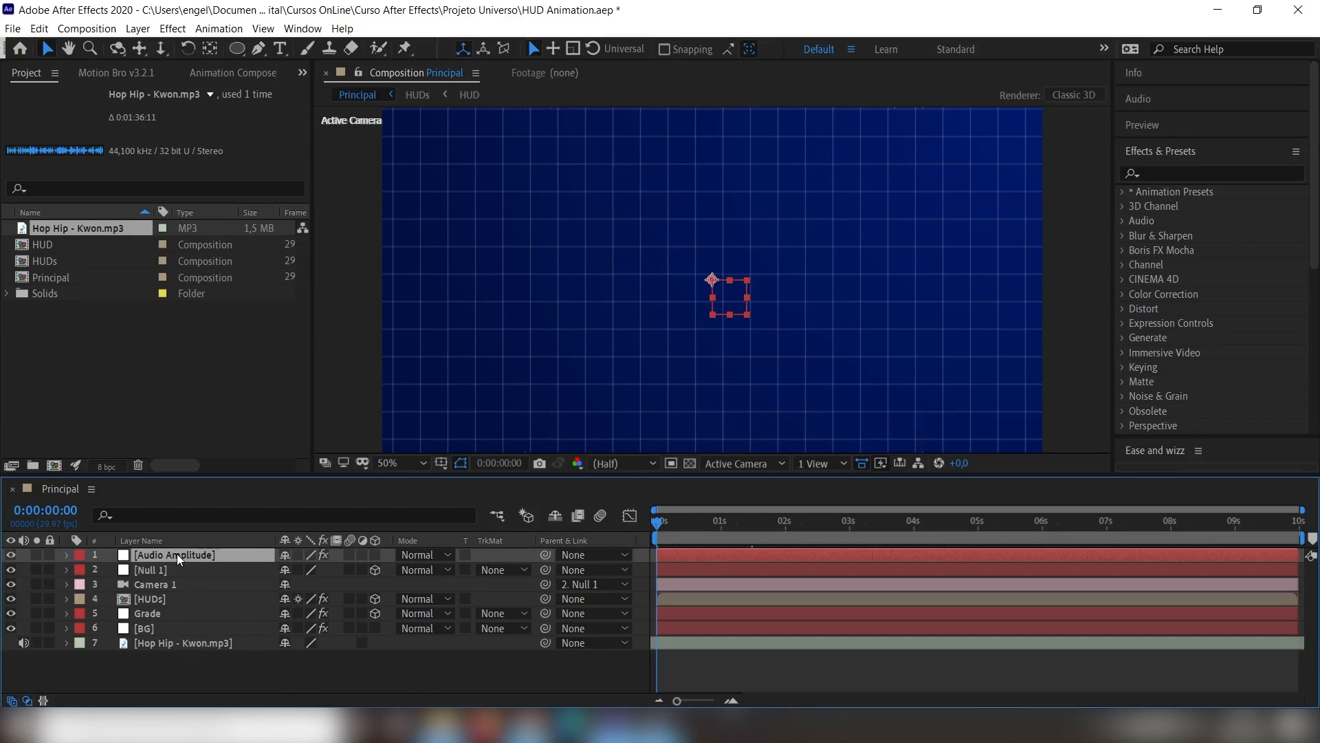
{"action": "key", "text": "u"}
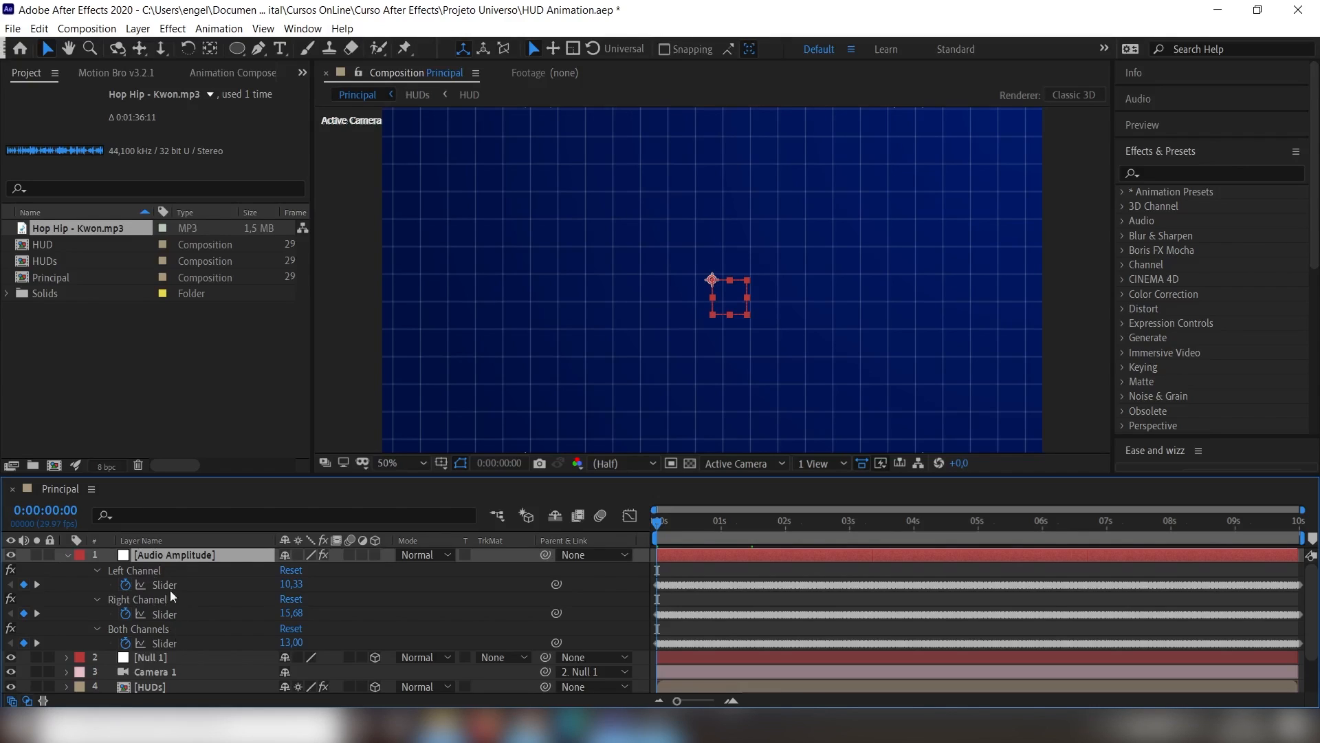
{"action": "left_click", "coordinate": [142, 572]}
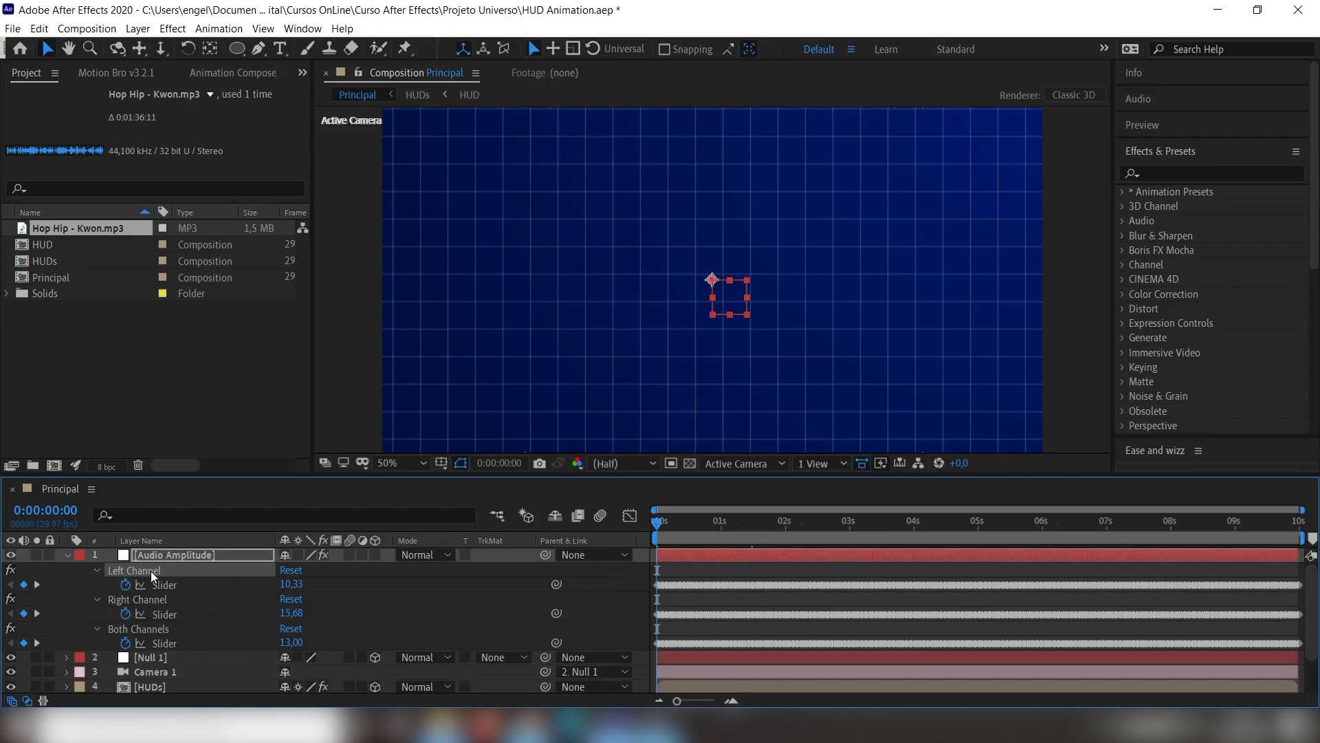
{"action": "key", "text": "Delete"}
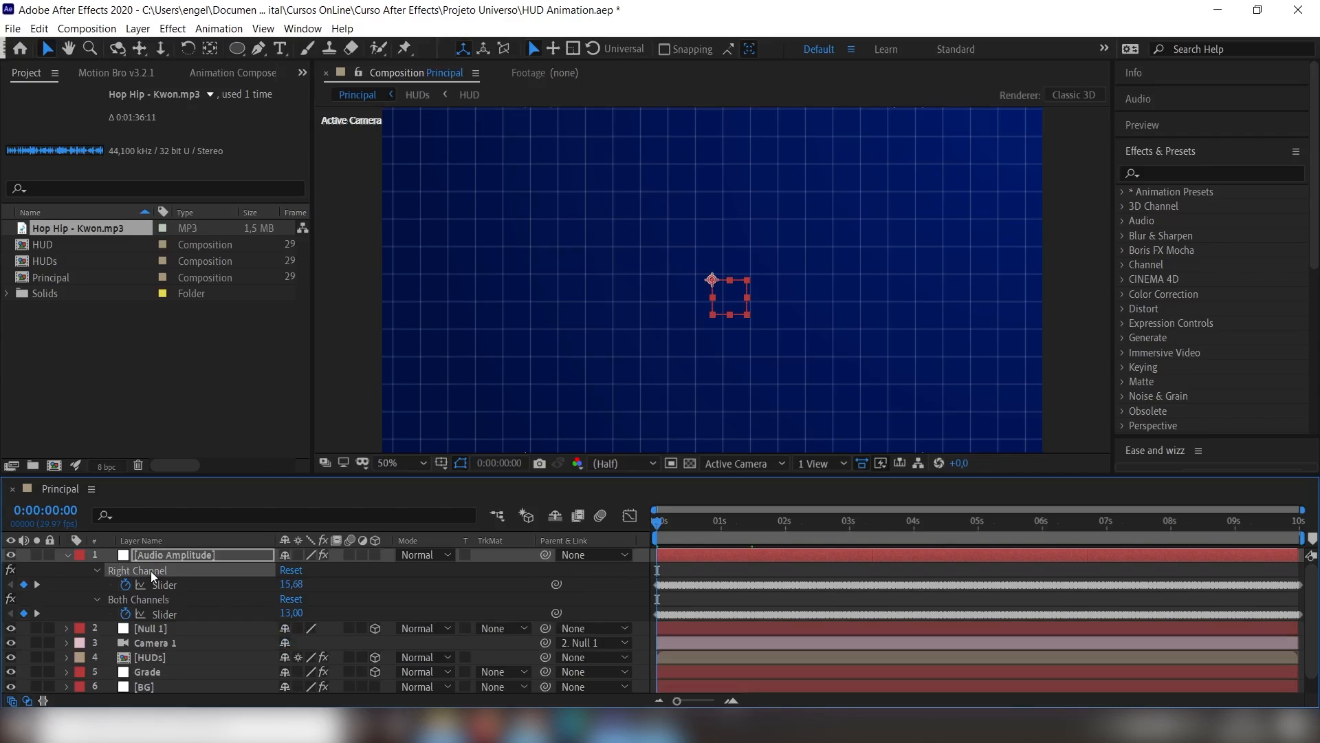
{"action": "key", "text": "Delete"}
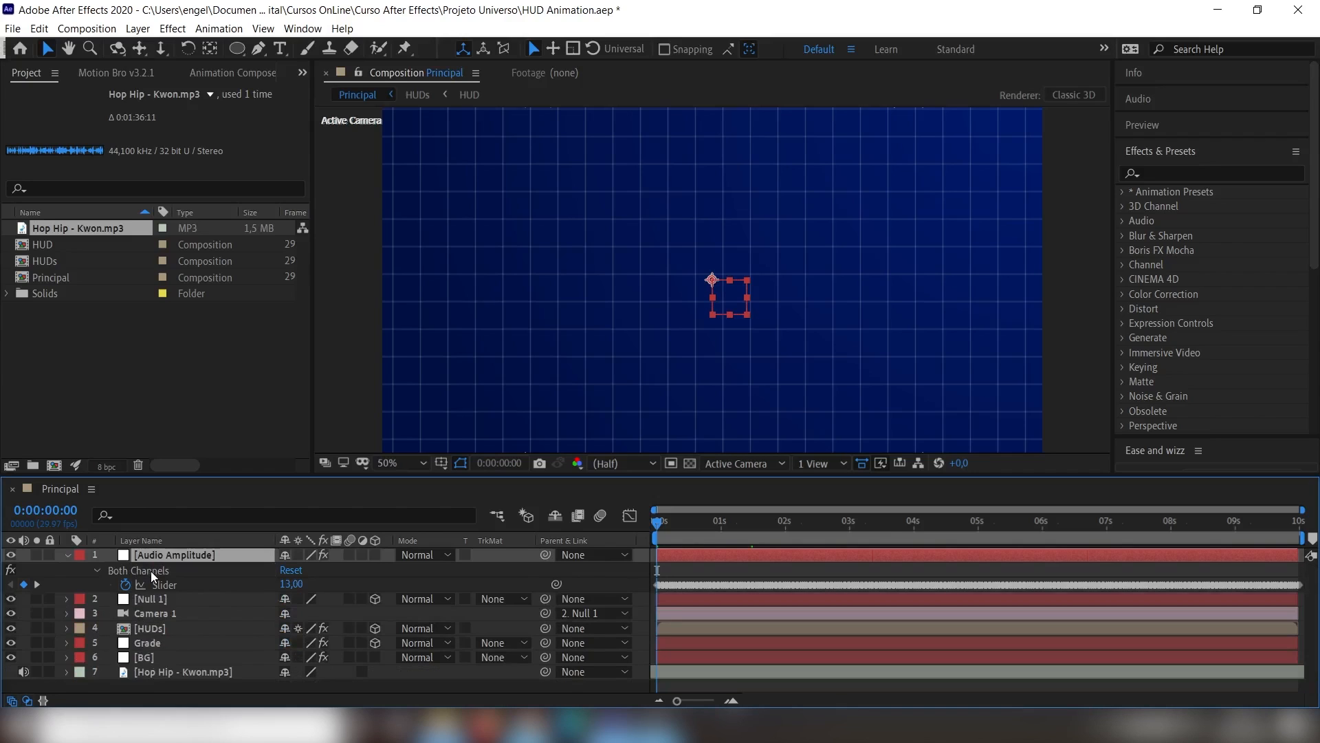
{"action": "left_click", "coordinate": [151, 571]}
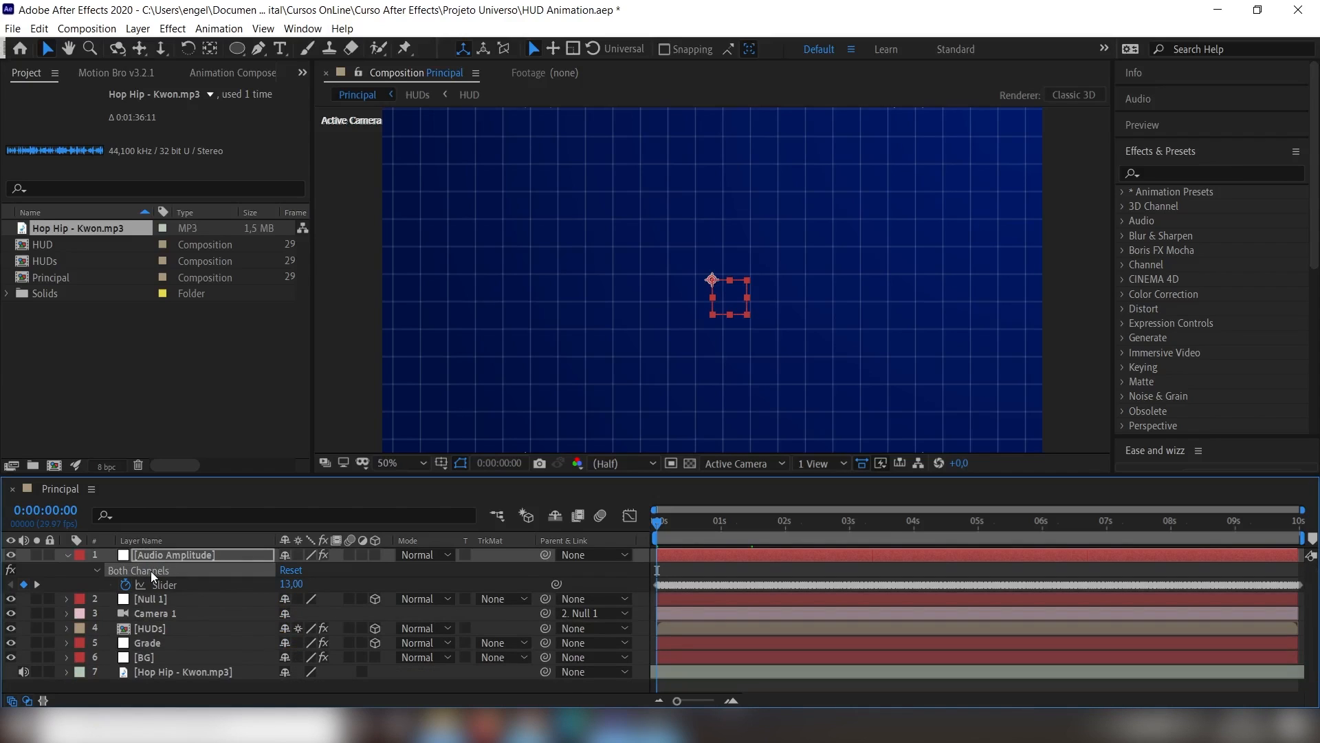
- Add an expression to the HUDs layer's Scale that links it to Audio Amplitude's Both Channels slider
{"action": "left_click", "coordinate": [209, 624]}
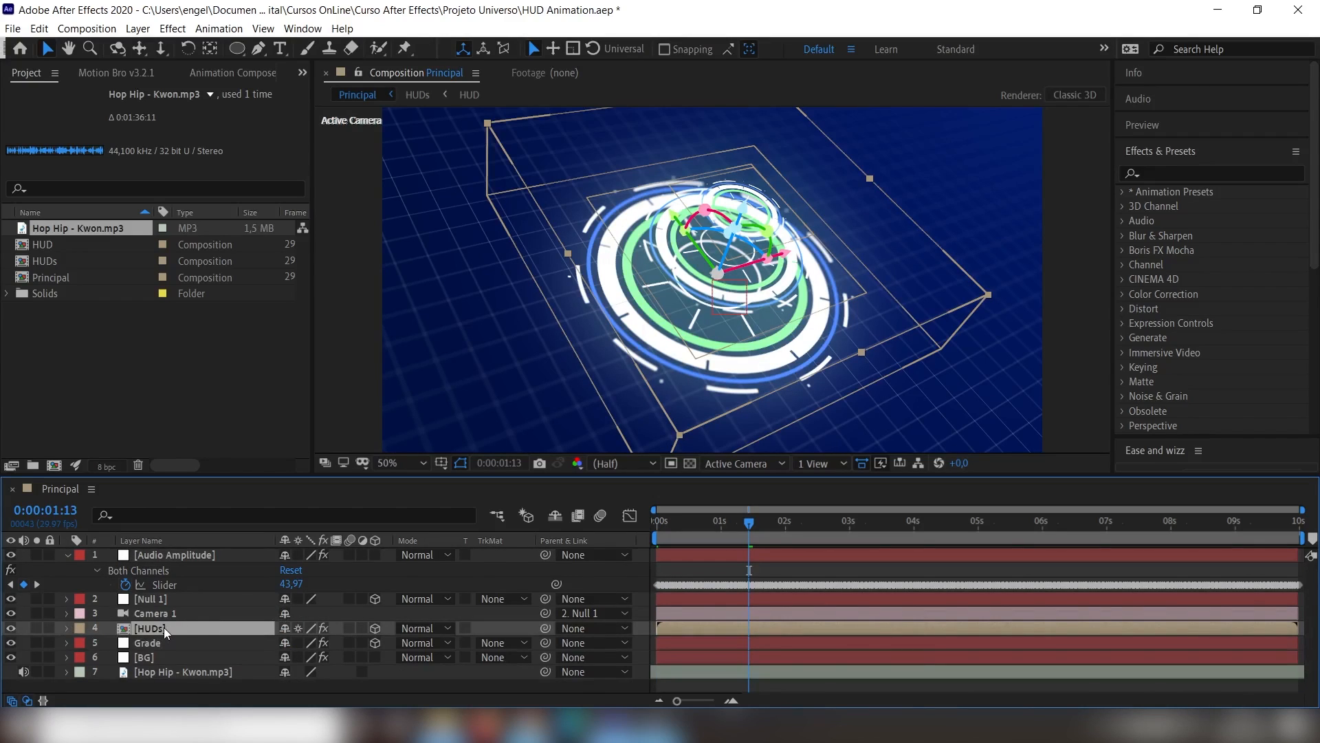
{"action": "key", "text": "s"}
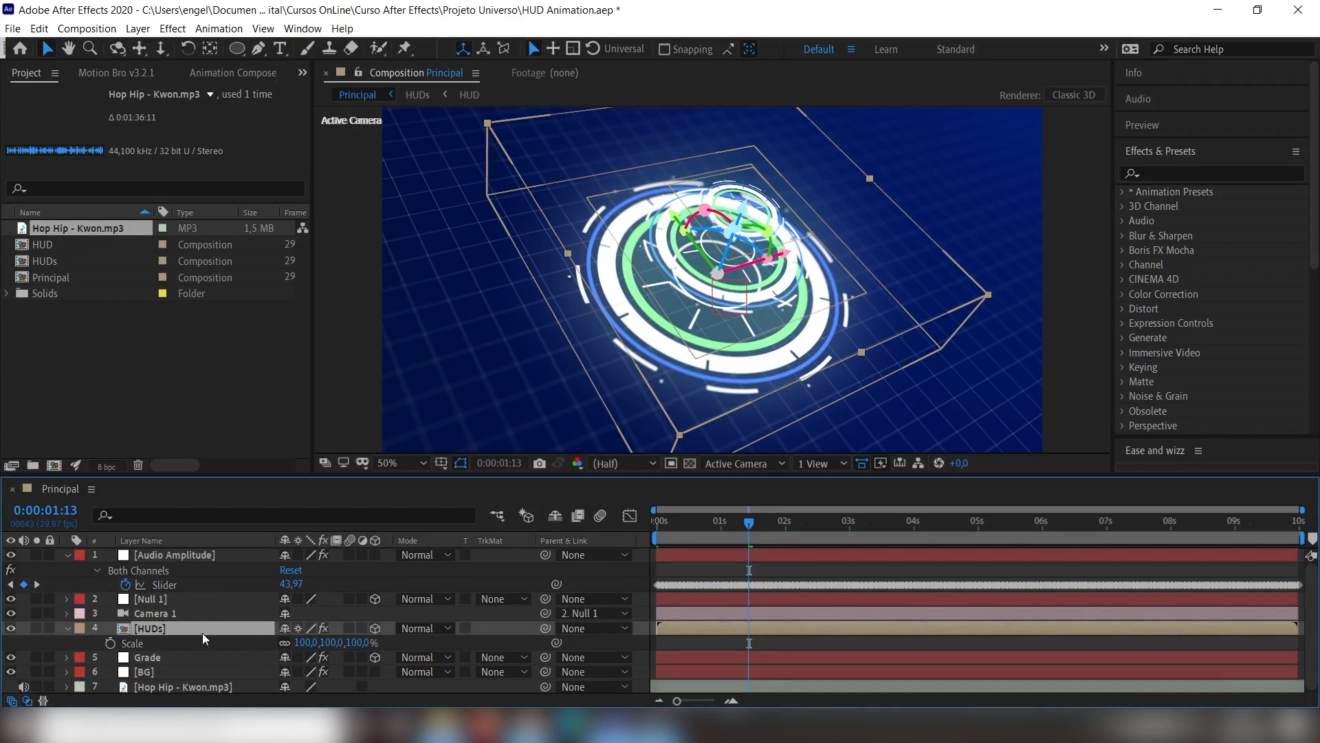
{"action": "left_click", "coordinate": [110, 641], "text": "alt"}
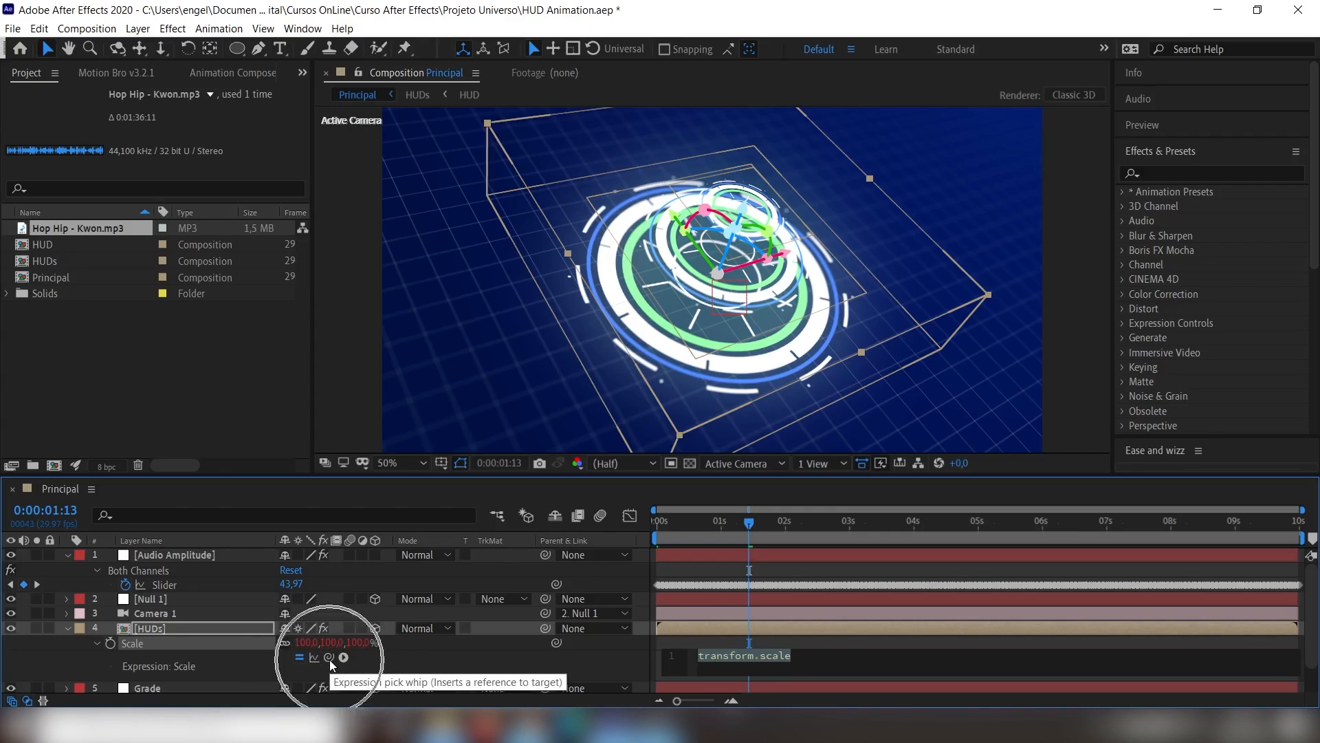
{"action": "left_click_drag", "start_coordinate": [328, 659], "coordinate": [169, 589]}
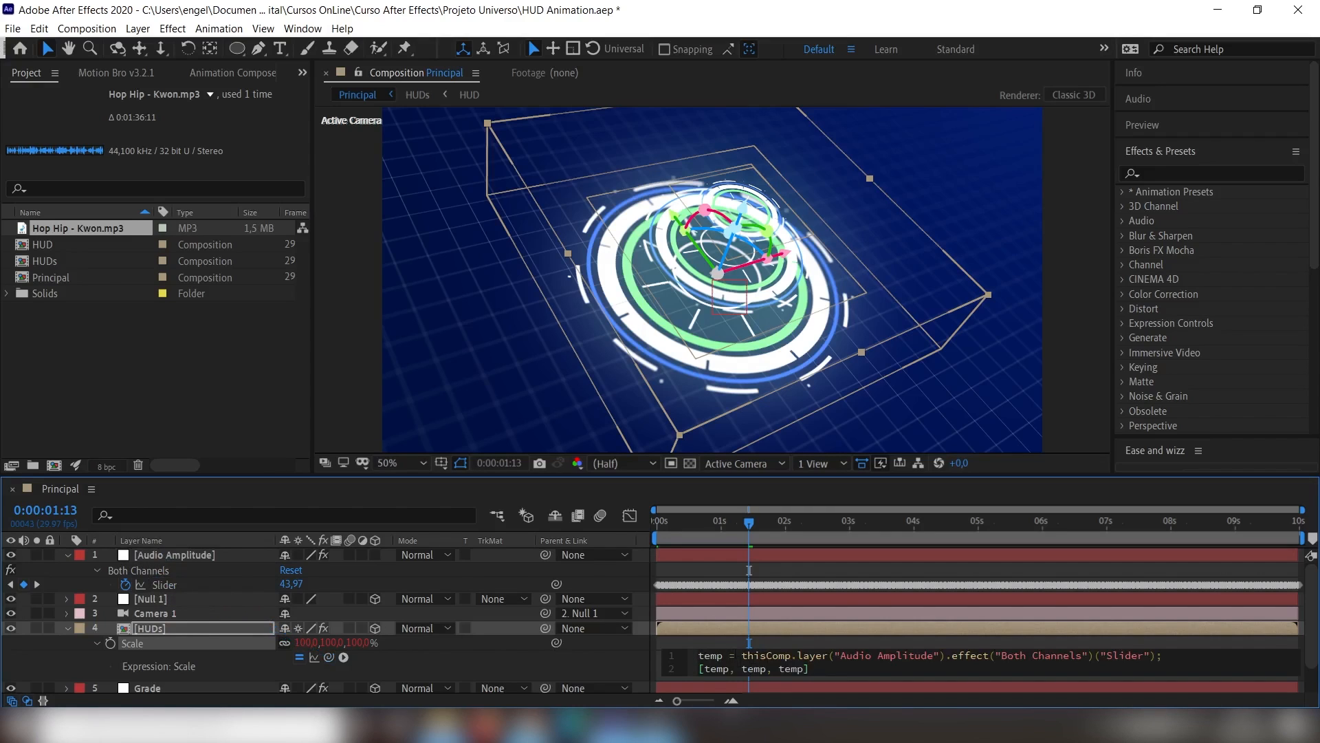
{"action": "left_click", "coordinate": [628, 657]}
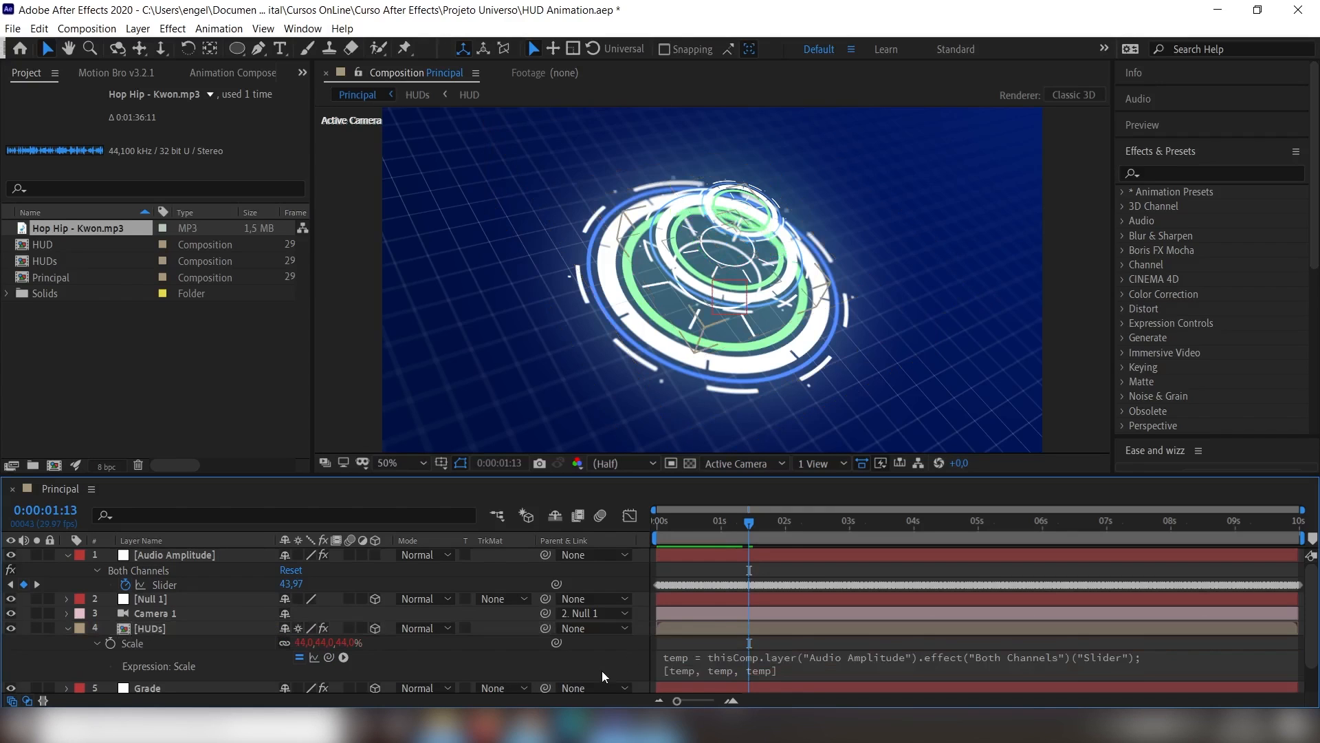
- Preview the HUDs layer's audio-driven scaling and check its Scale values
{"action": "key", "text": "space"}
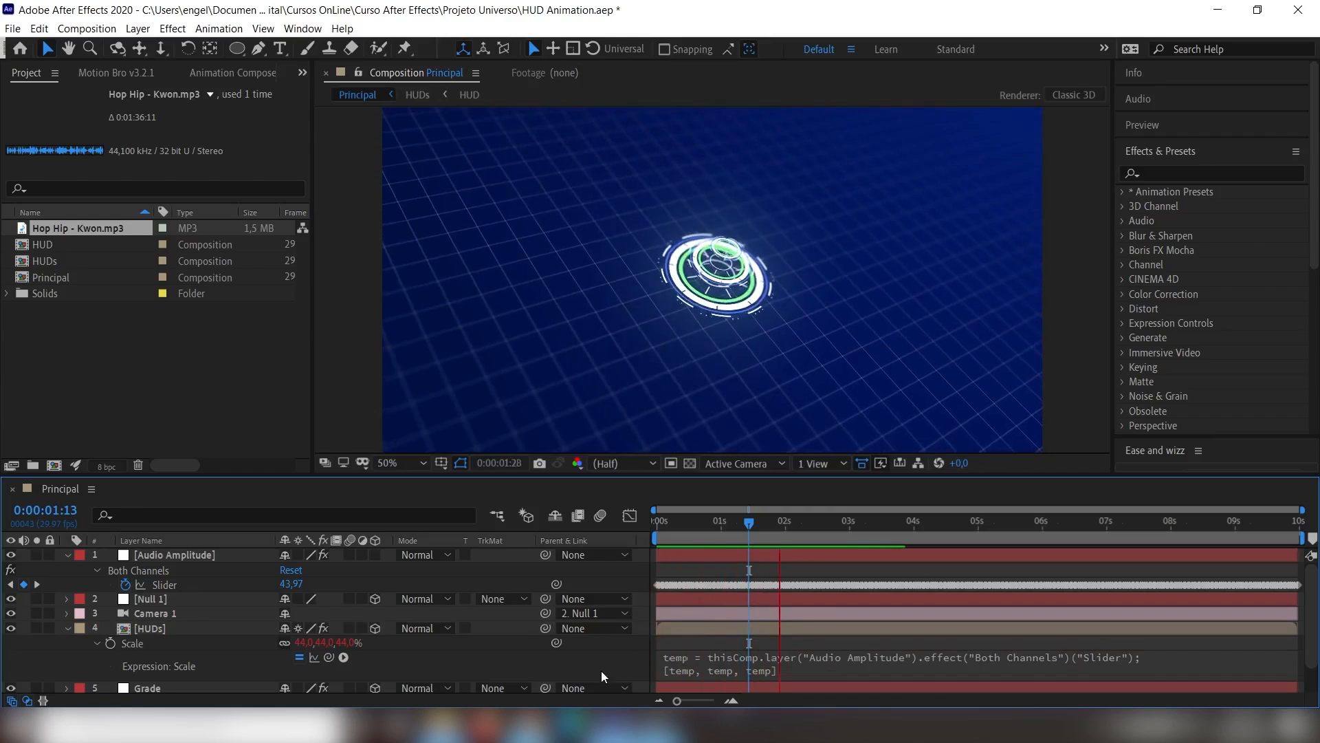
{"action": "key", "text": "space"}
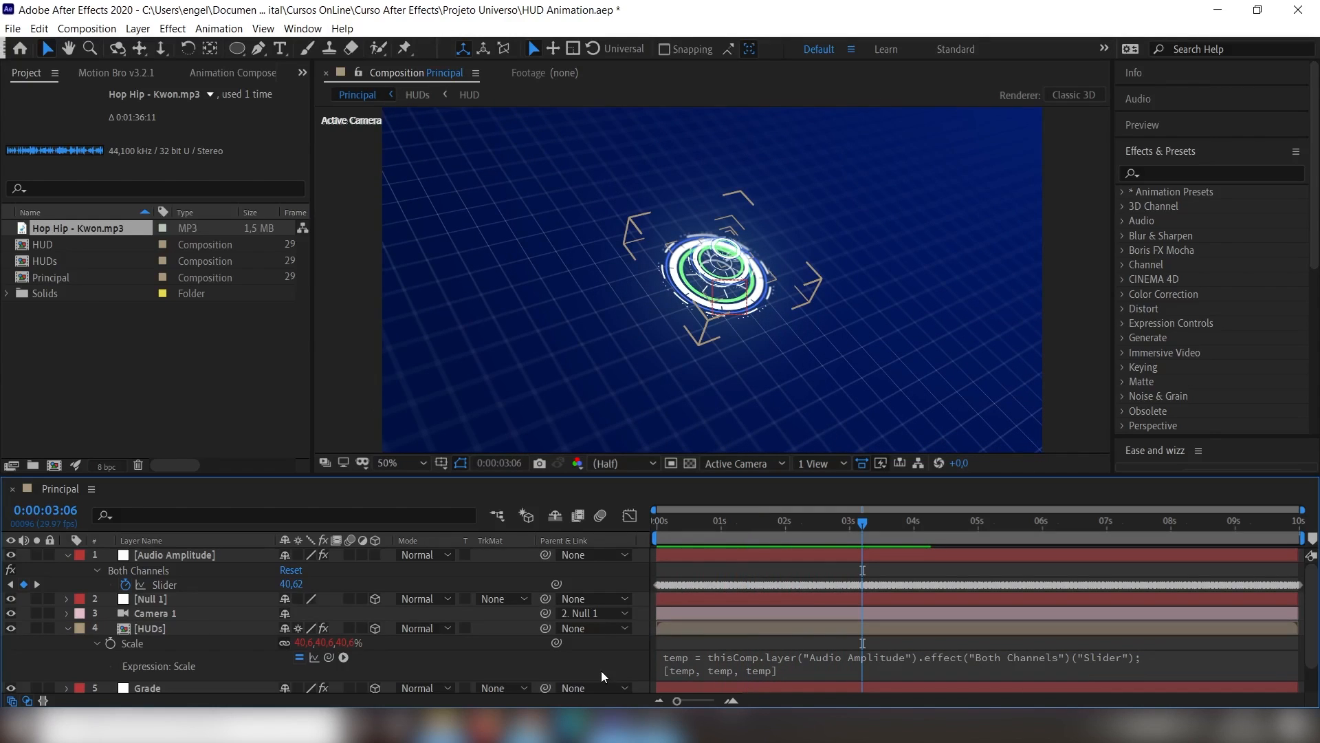
{"action": "left_click", "coordinate": [344, 642]}
{"action": "left_click", "coordinate": [342, 644]}
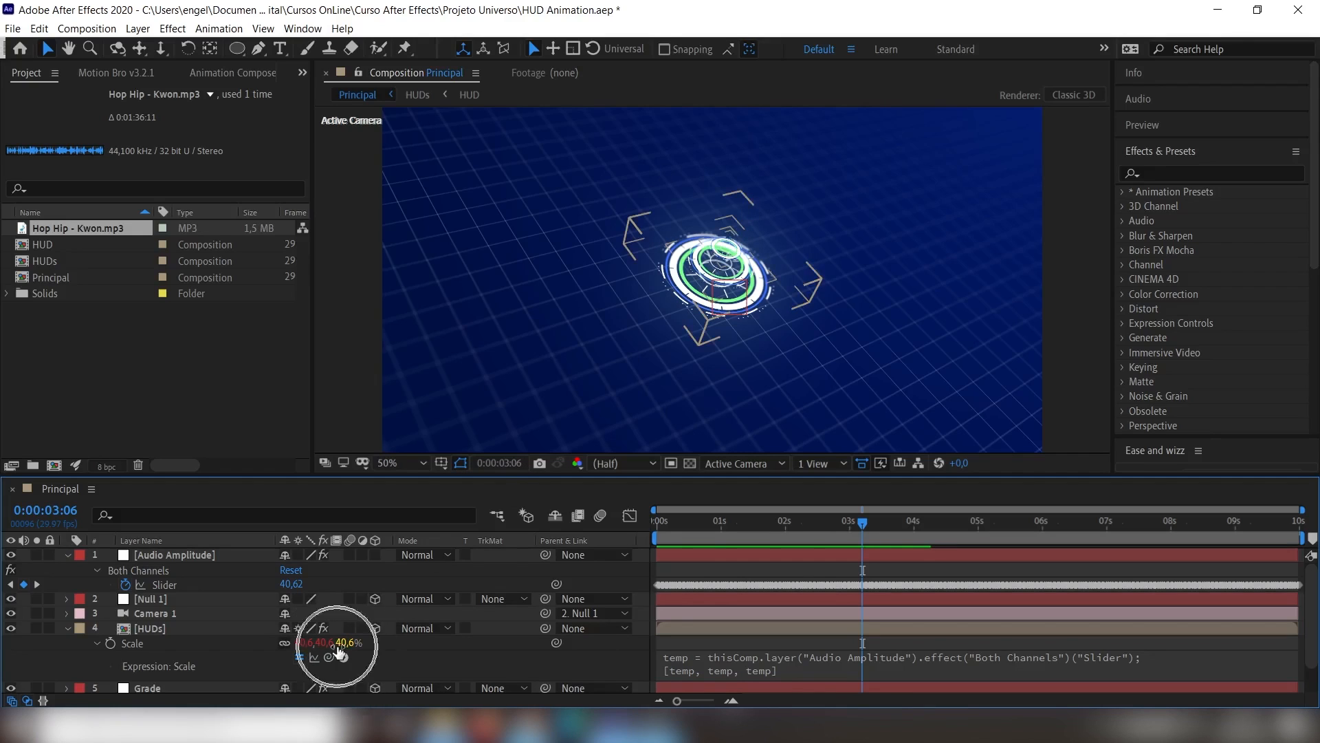
- In the HUDs layer's Scale expression, replace the first temp in the output array with value[0]
{"action": "left_click", "coordinate": [787, 670]}
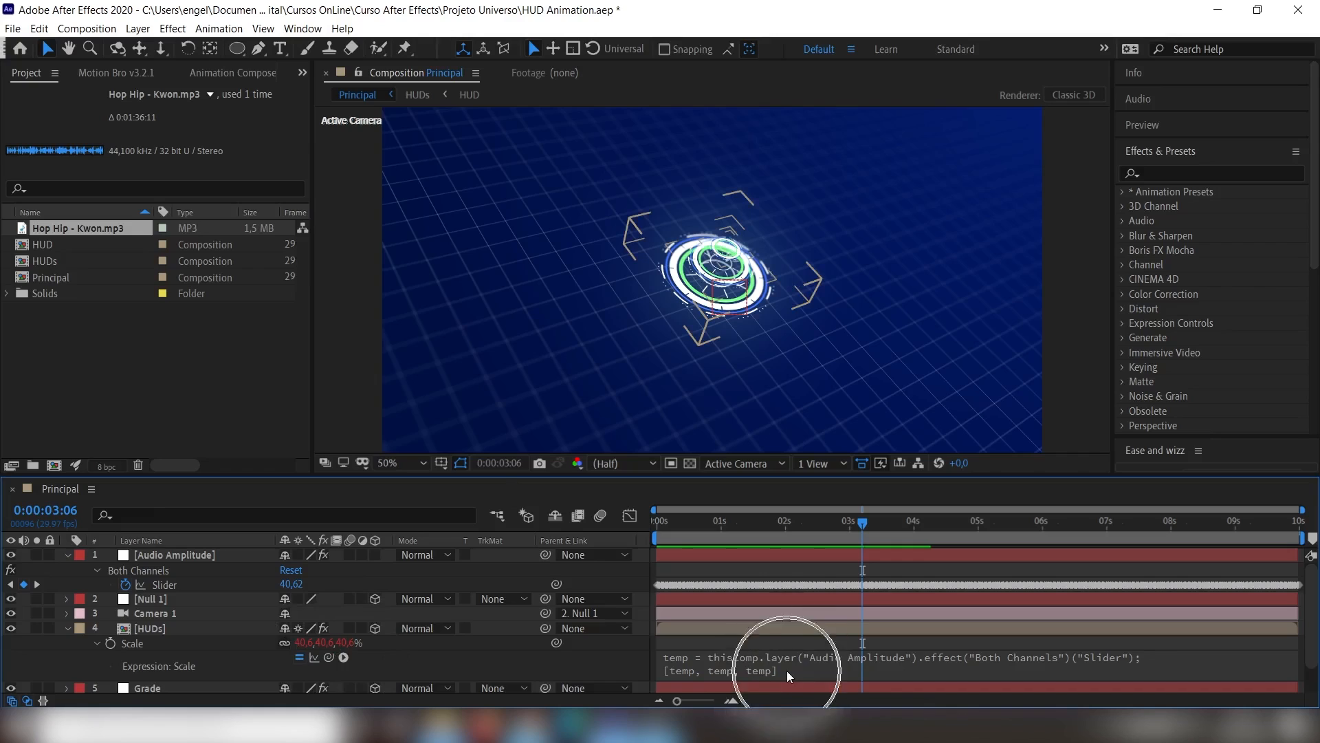
{"action": "left_click", "coordinate": [787, 670]}
{"action": "left_click", "coordinate": [685, 671]}
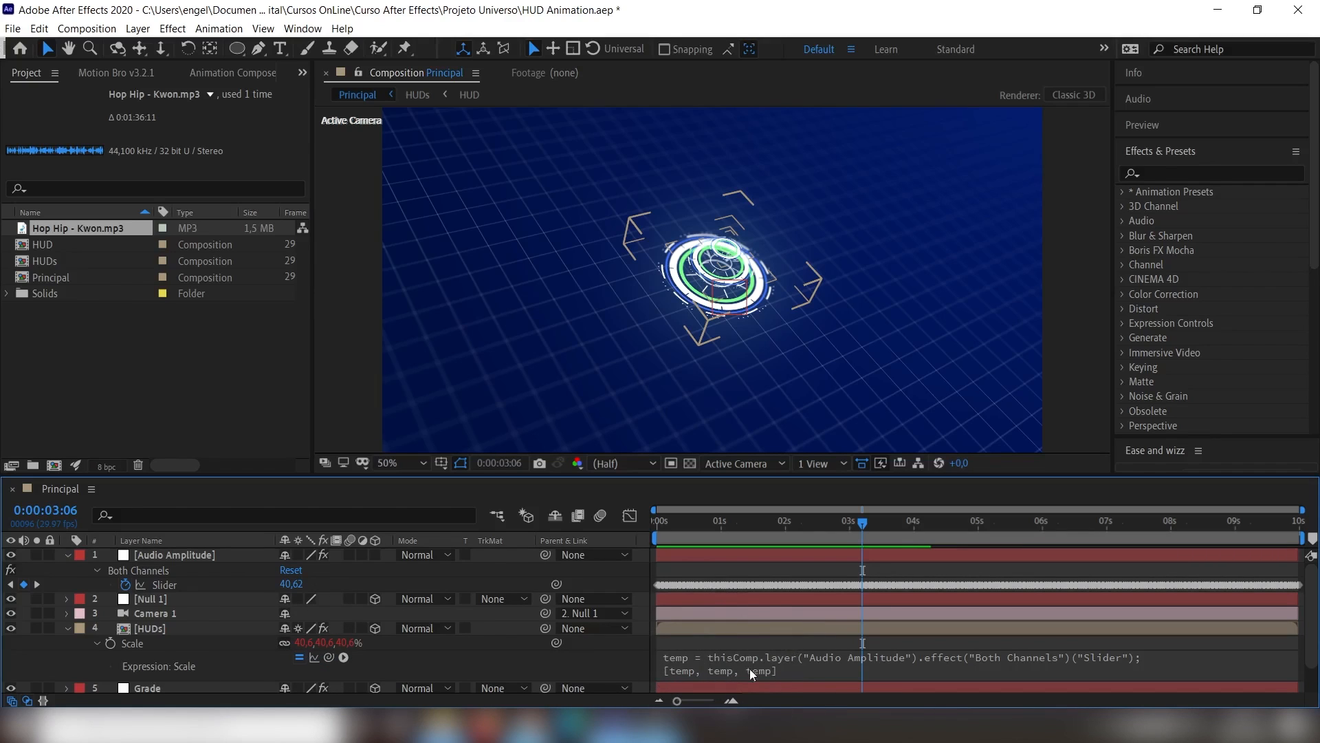
{"action": "left_click", "coordinate": [694, 667]}
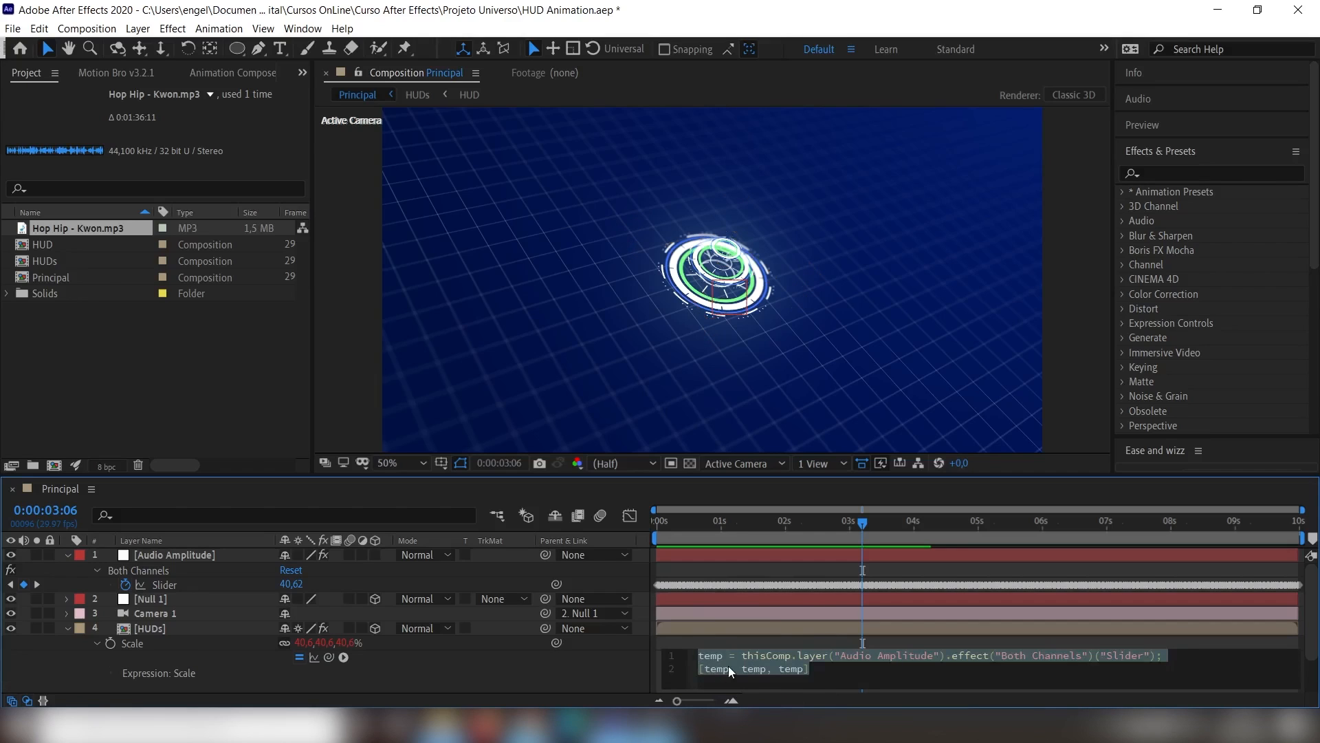
{"action": "left_click", "coordinate": [728, 667]}
{"action": "key", "text": "shift+Left"}
{"action": "key", "text": "shift+Left"}
{"action": "key", "text": "shift+Left"}
{"action": "key", "text": "shift+Left"}
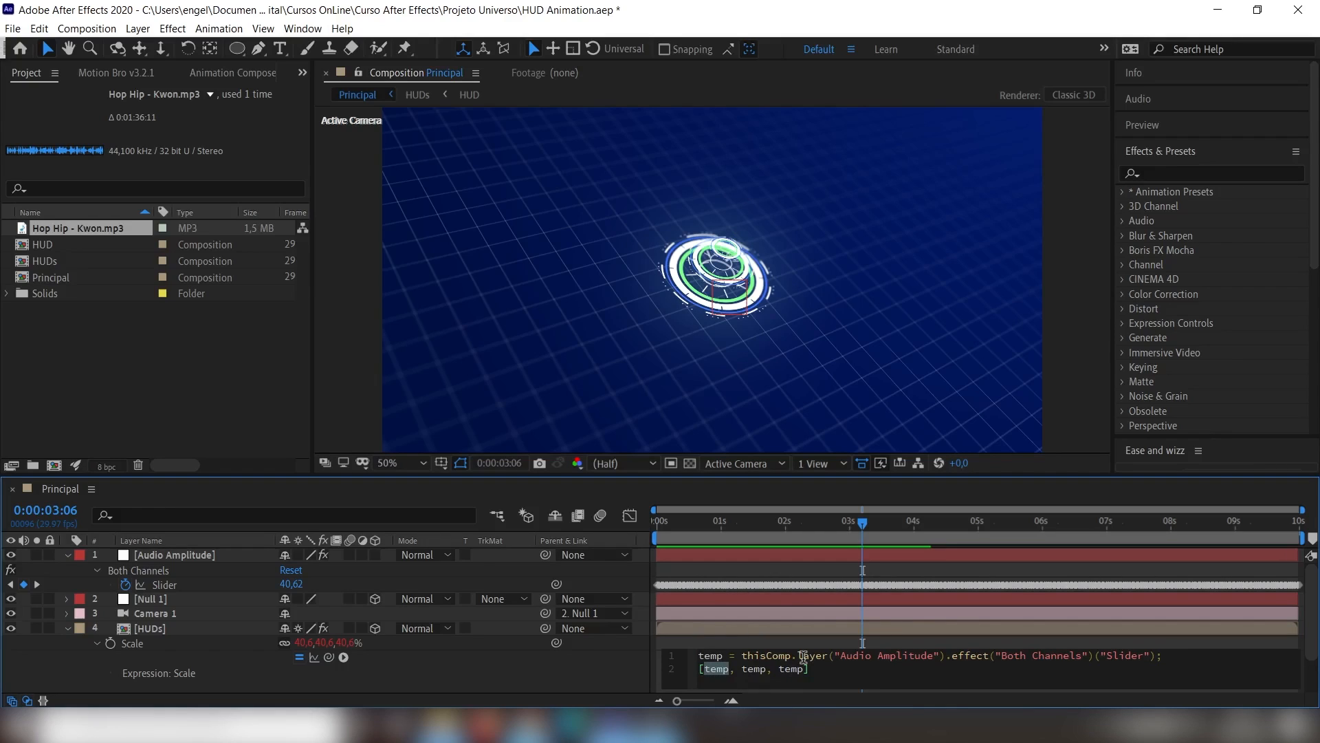
{"action": "type", "text": "value"}
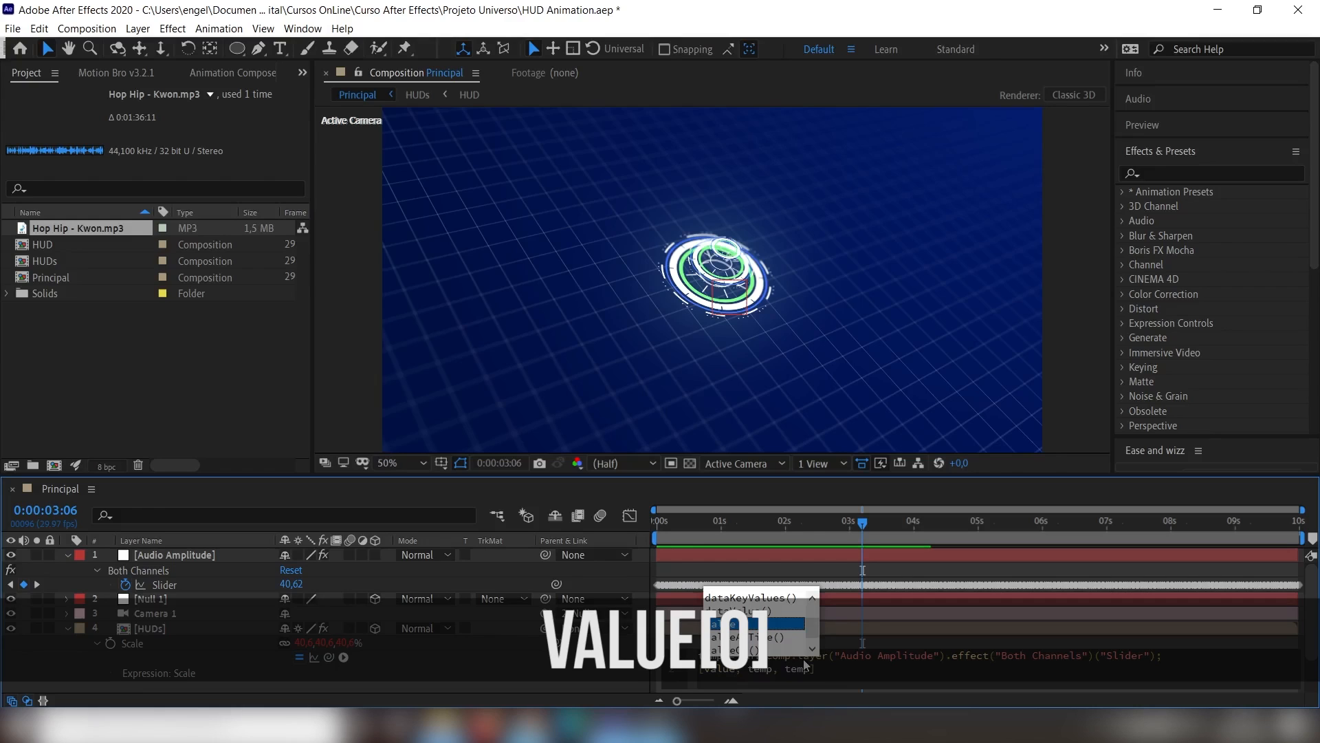
{"action": "type", "text": "["}
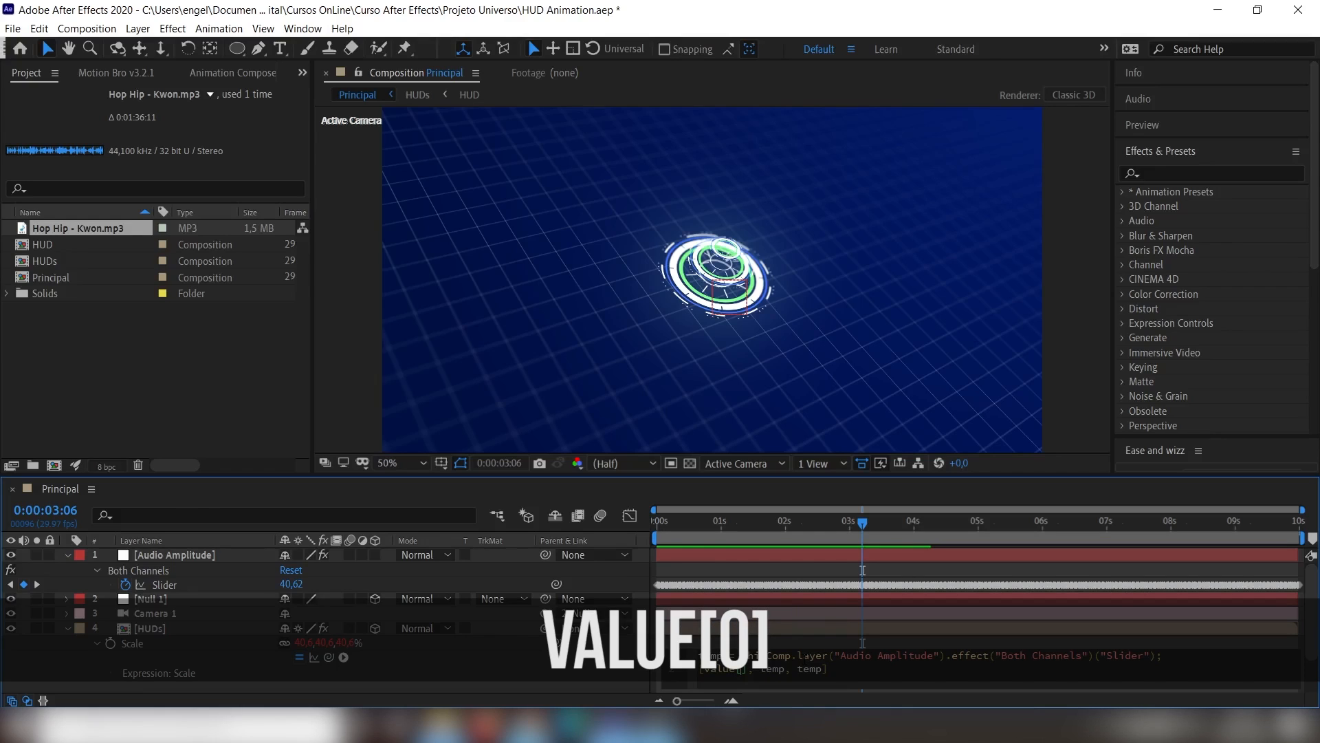
{"action": "type", "text": "0"}
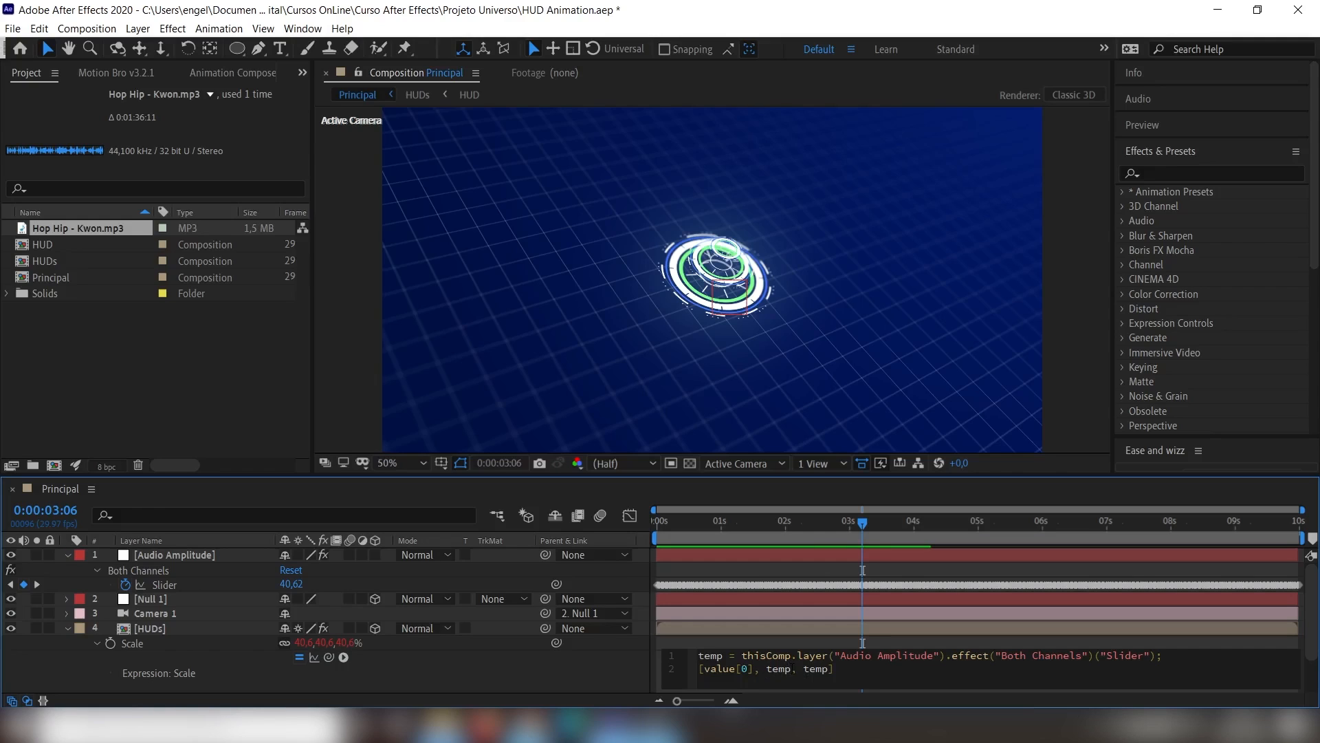
- Replace the second temp in the Scale expression's array with value[1], apply the expression and preview the animation
{"action": "double_click", "coordinate": [789, 668]}
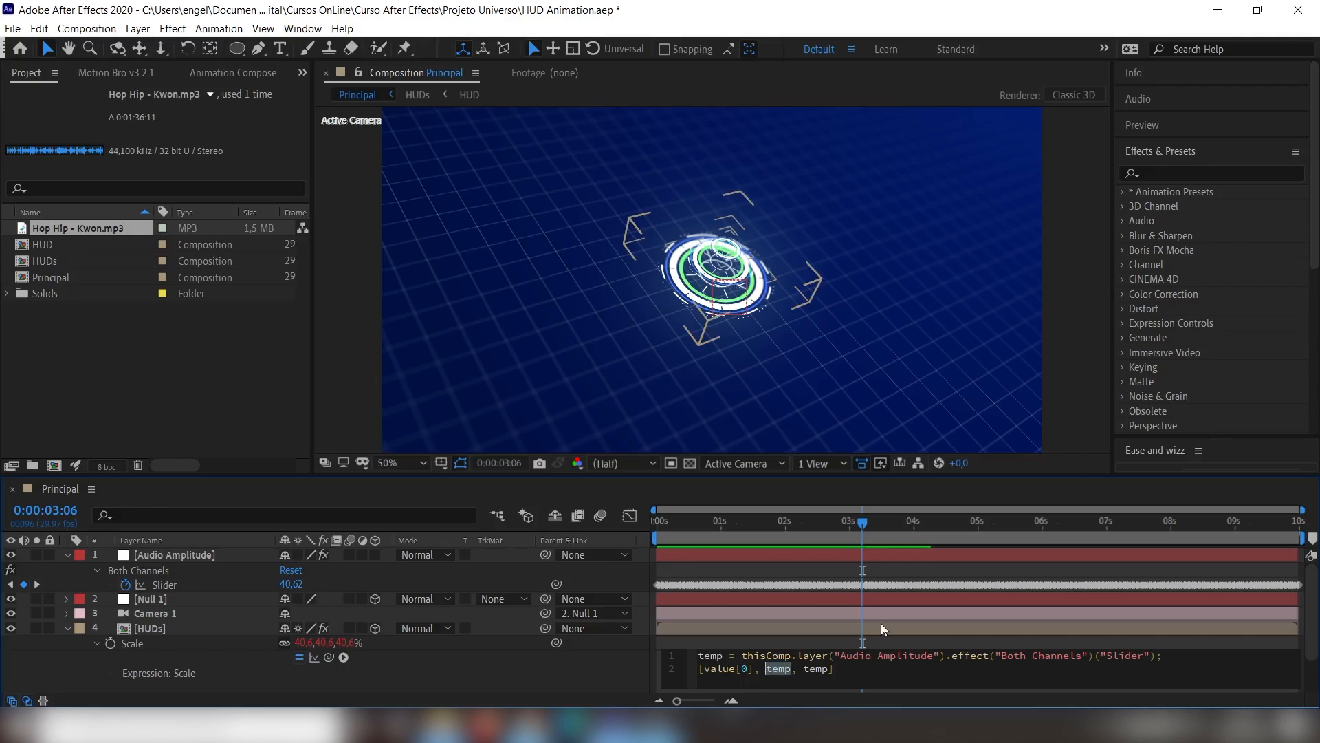
{"action": "type", "text": "value"}
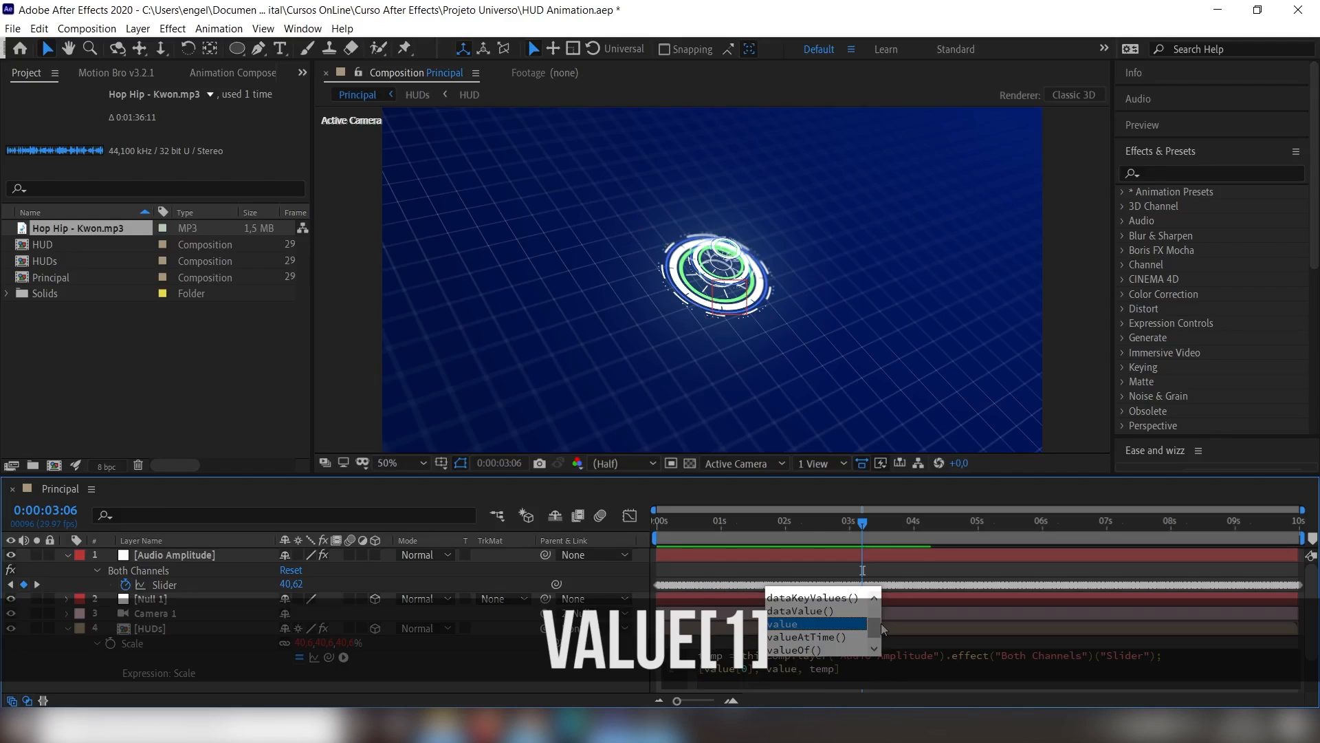
{"action": "type", "text": "[1"}
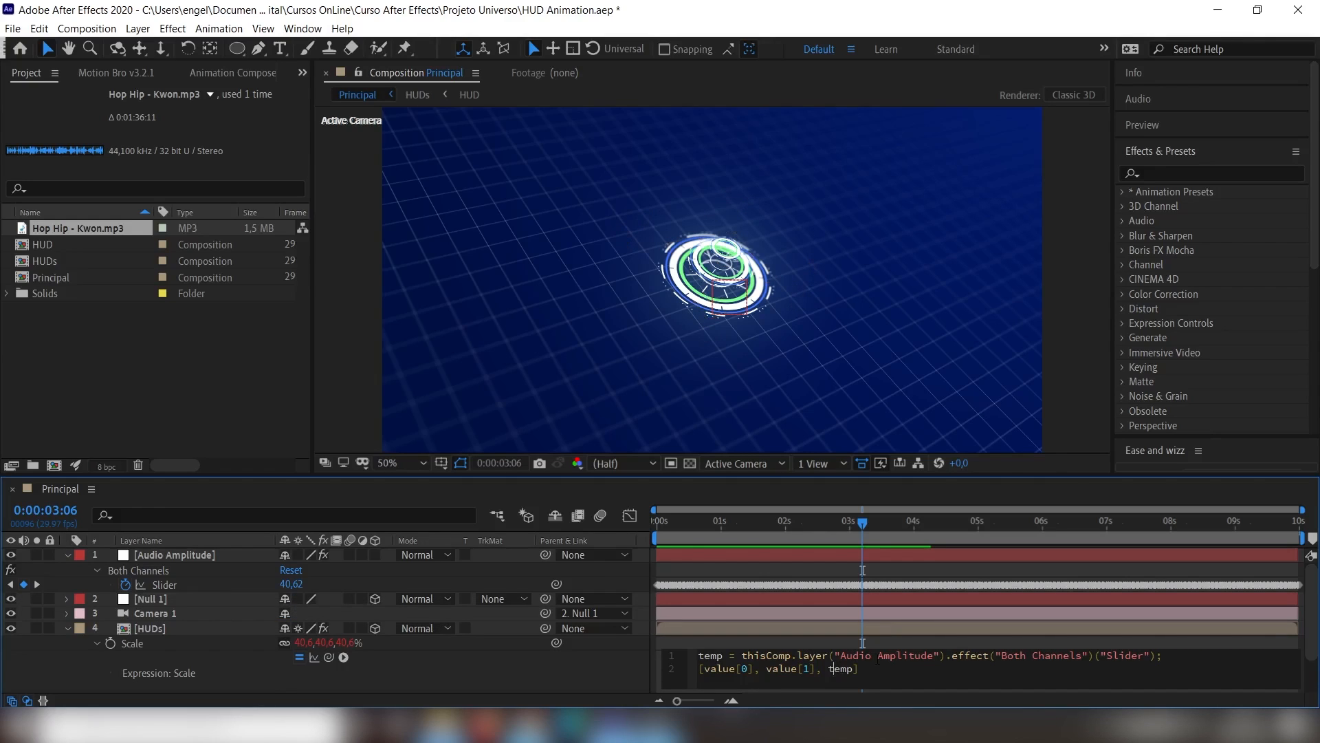
{"action": "left_click", "coordinate": [737, 673]}
{"action": "left_click", "coordinate": [807, 673]}
{"action": "left_click", "coordinate": [852, 668]}
{"action": "left_click", "coordinate": [498, 682]}
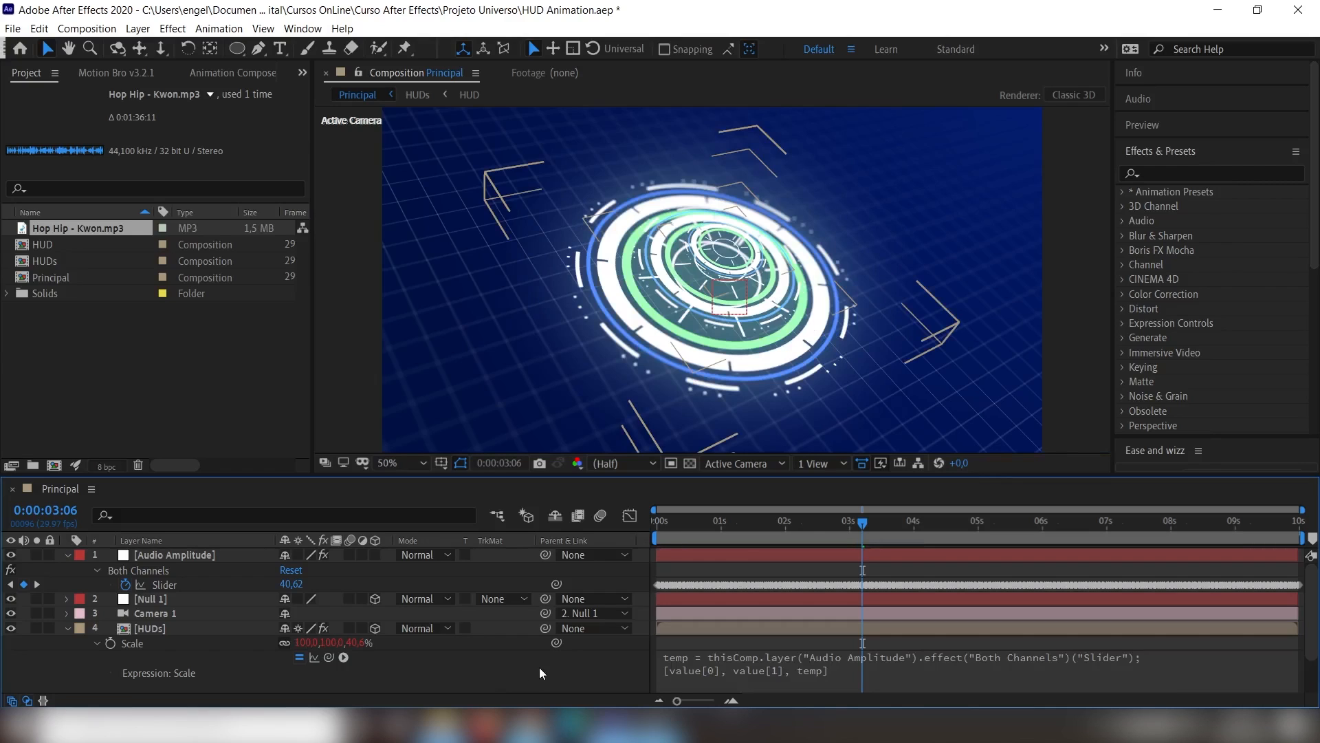
{"action": "key", "text": "space"}
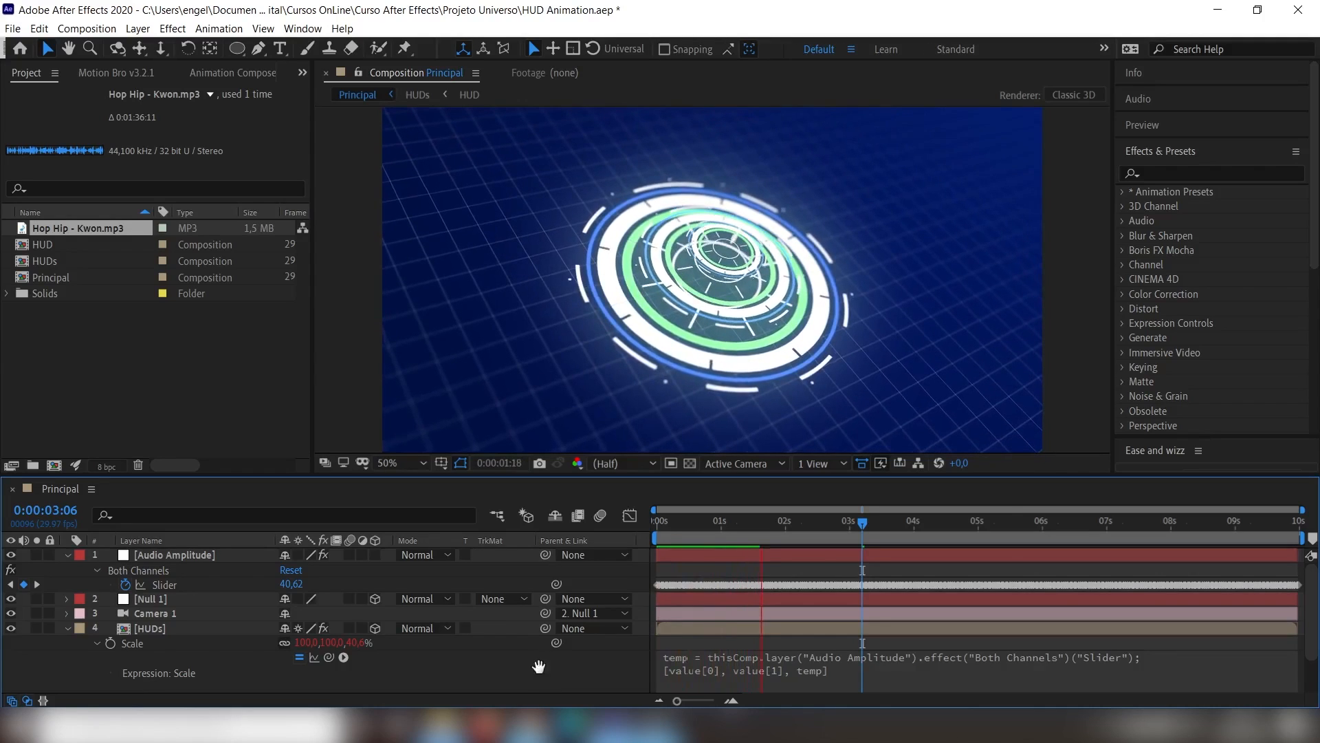
{"action": "key", "text": "space"}
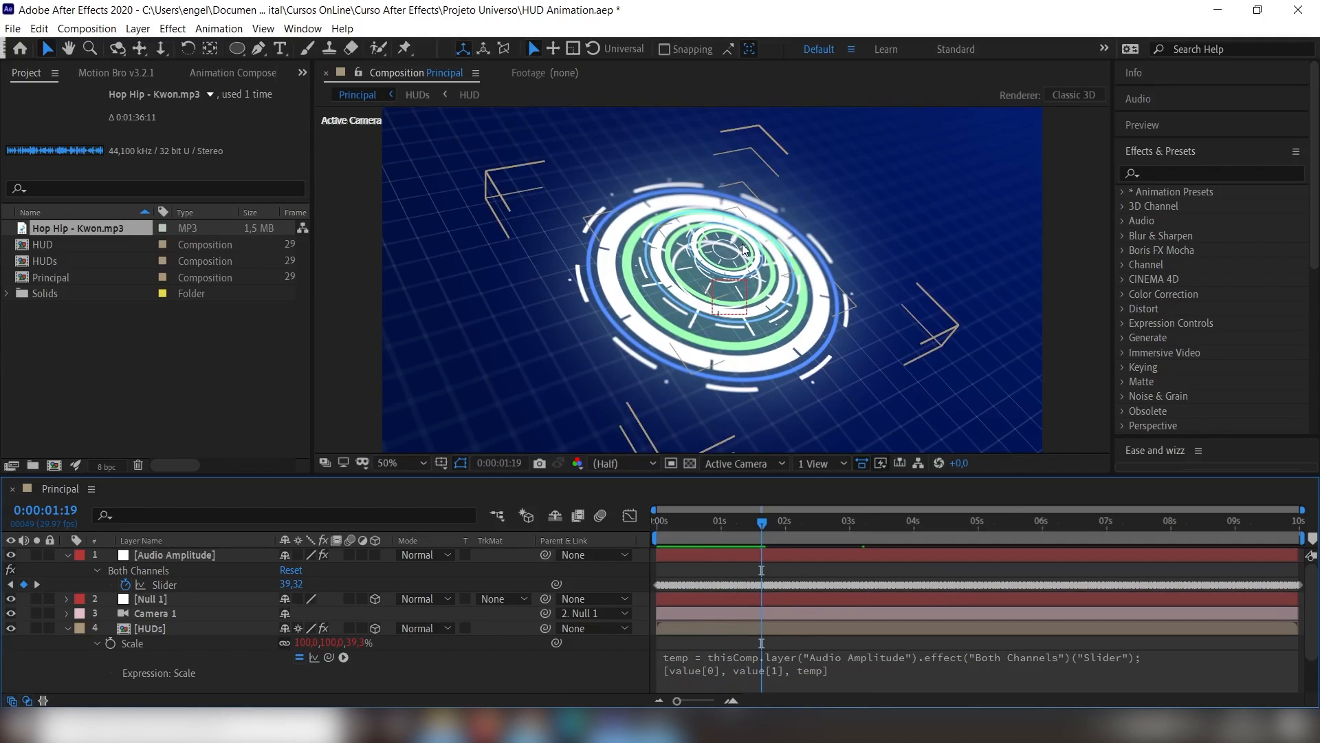
- Multiply the array's remaining temp by 5 in the HUDs Scale expression and check the stack's depth at another time
{"action": "left_click", "coordinate": [822, 674]}
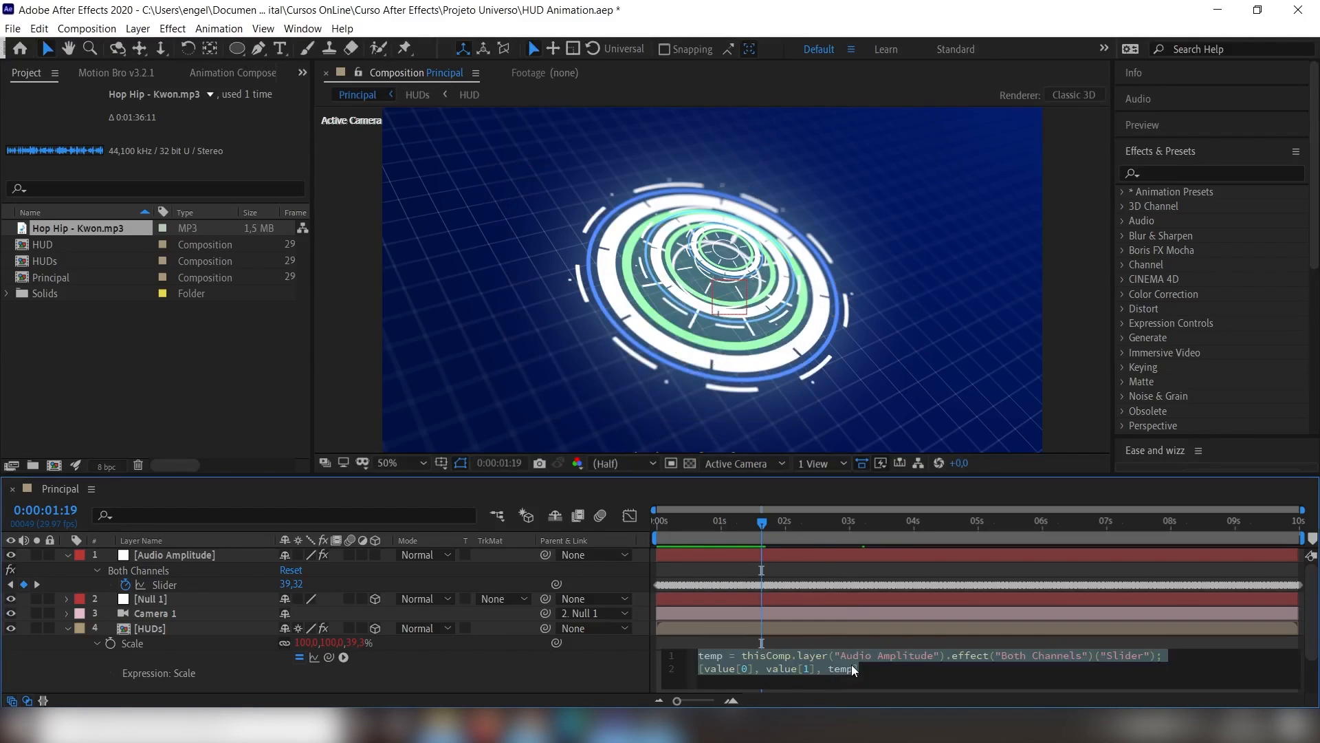
{"action": "left_click", "coordinate": [853, 668]}
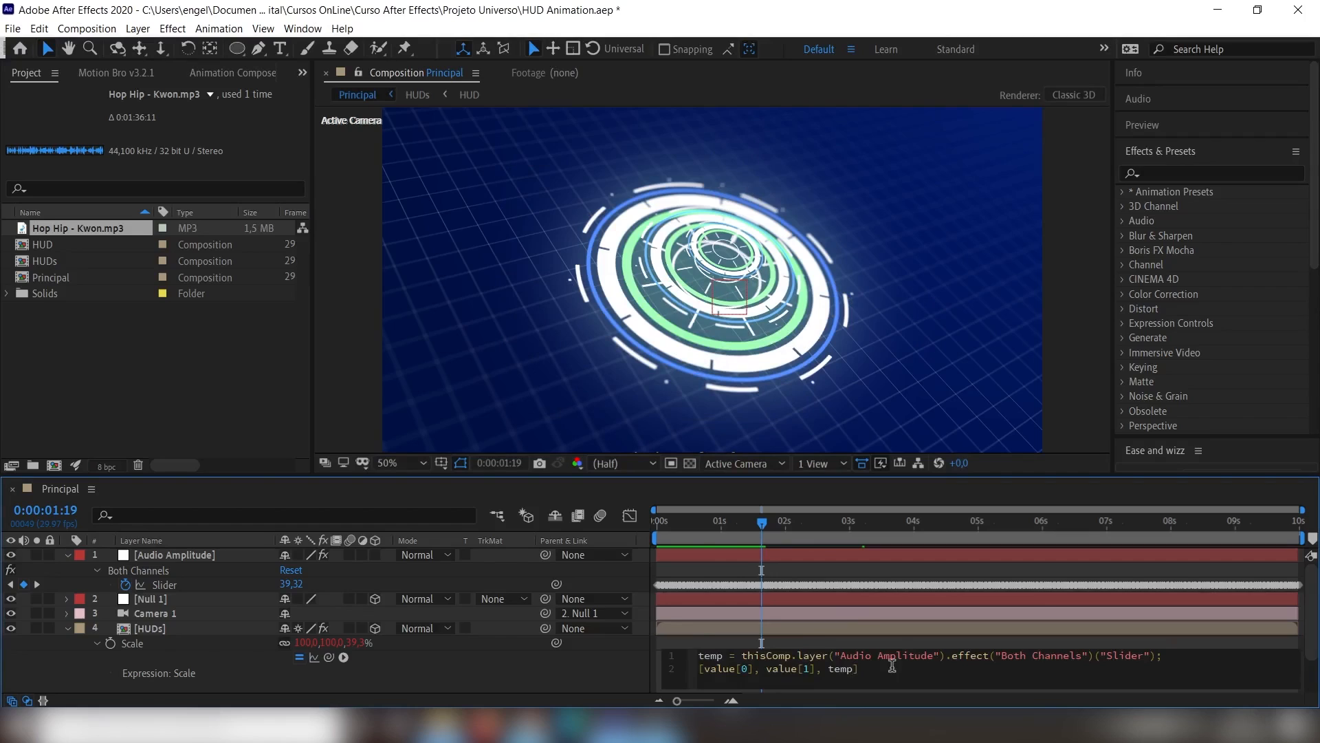
{"action": "type", "text": "*"}
{"action": "type", "text": "5"}
{"action": "left_click", "coordinate": [363, 645]}
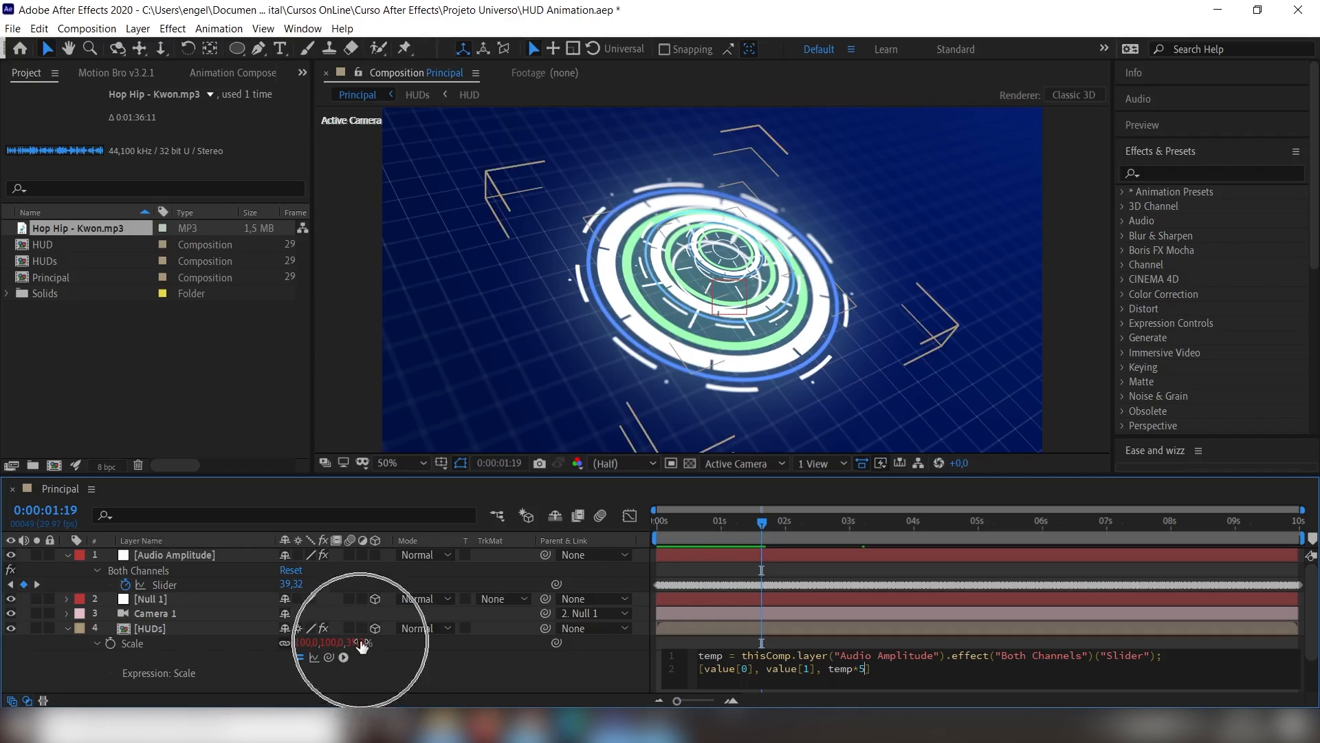
{"action": "left_click", "coordinate": [420, 672]}
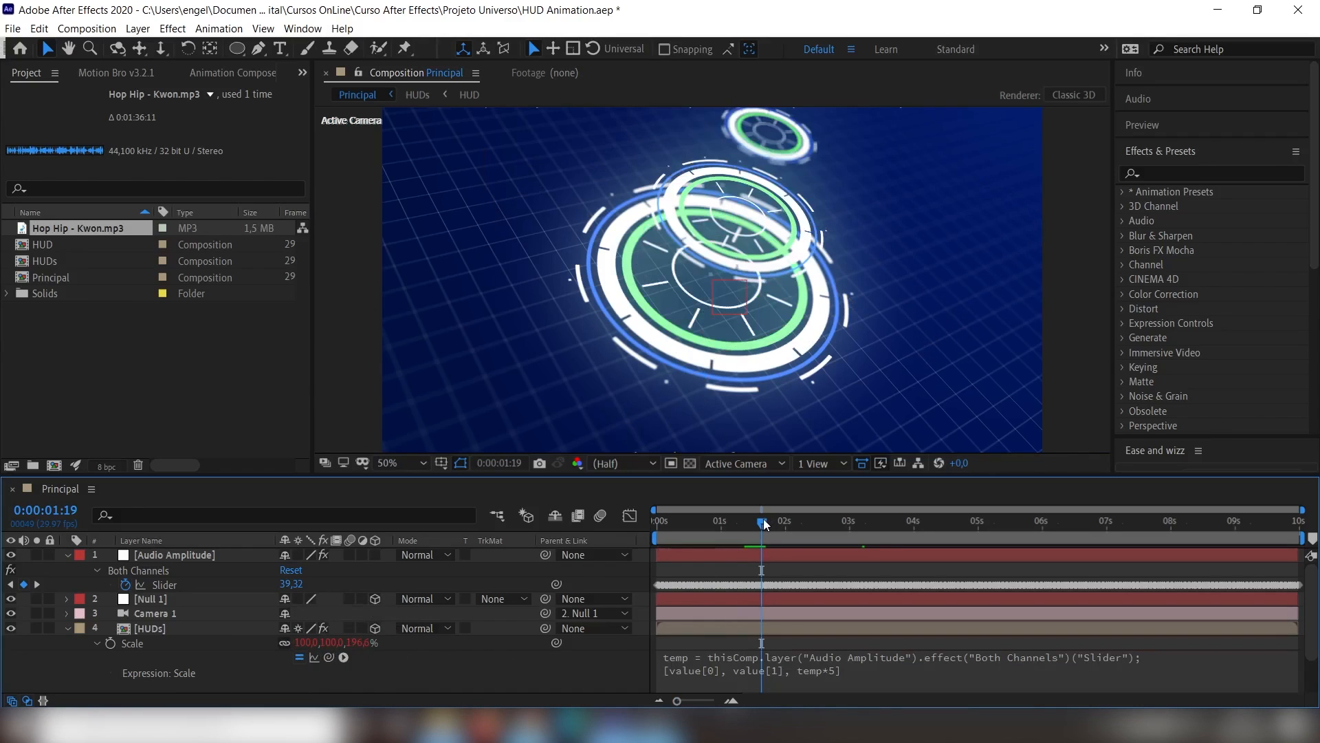
{"action": "left_click_drag", "start_coordinate": [764, 524], "coordinate": [802, 528]}
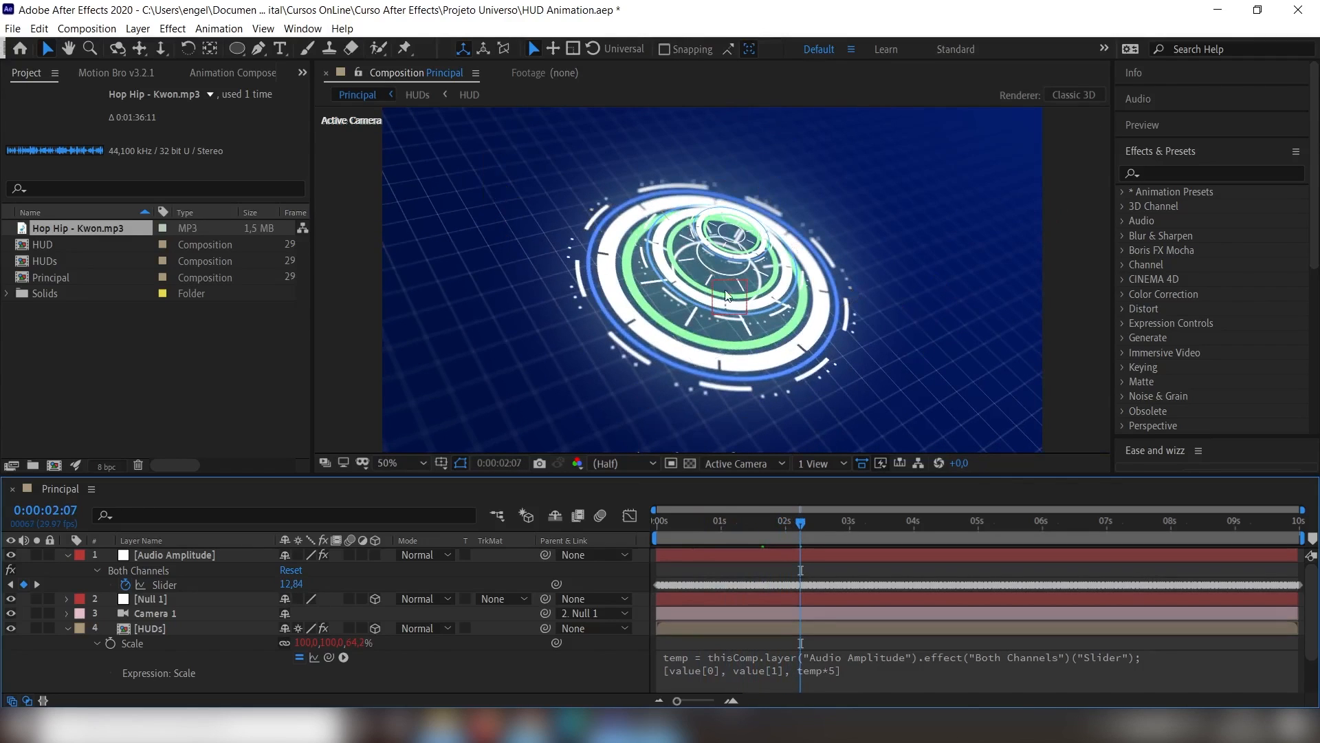
- Change the multiplier in the HUDs Scale expression to temp*3
{"action": "left_click", "coordinate": [832, 672]}
{"action": "left_click", "coordinate": [865, 667]}
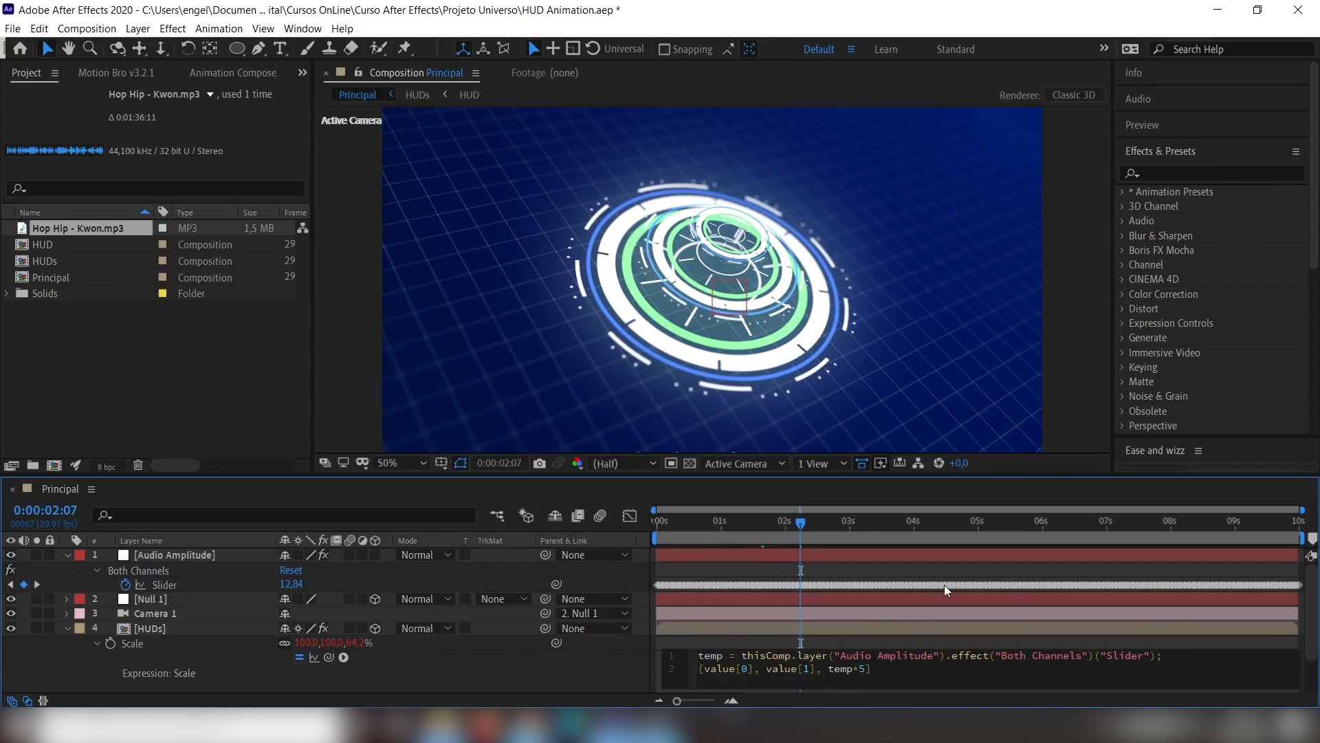
{"action": "key", "text": "BackSpace"}
{"action": "type", "text": "3"}
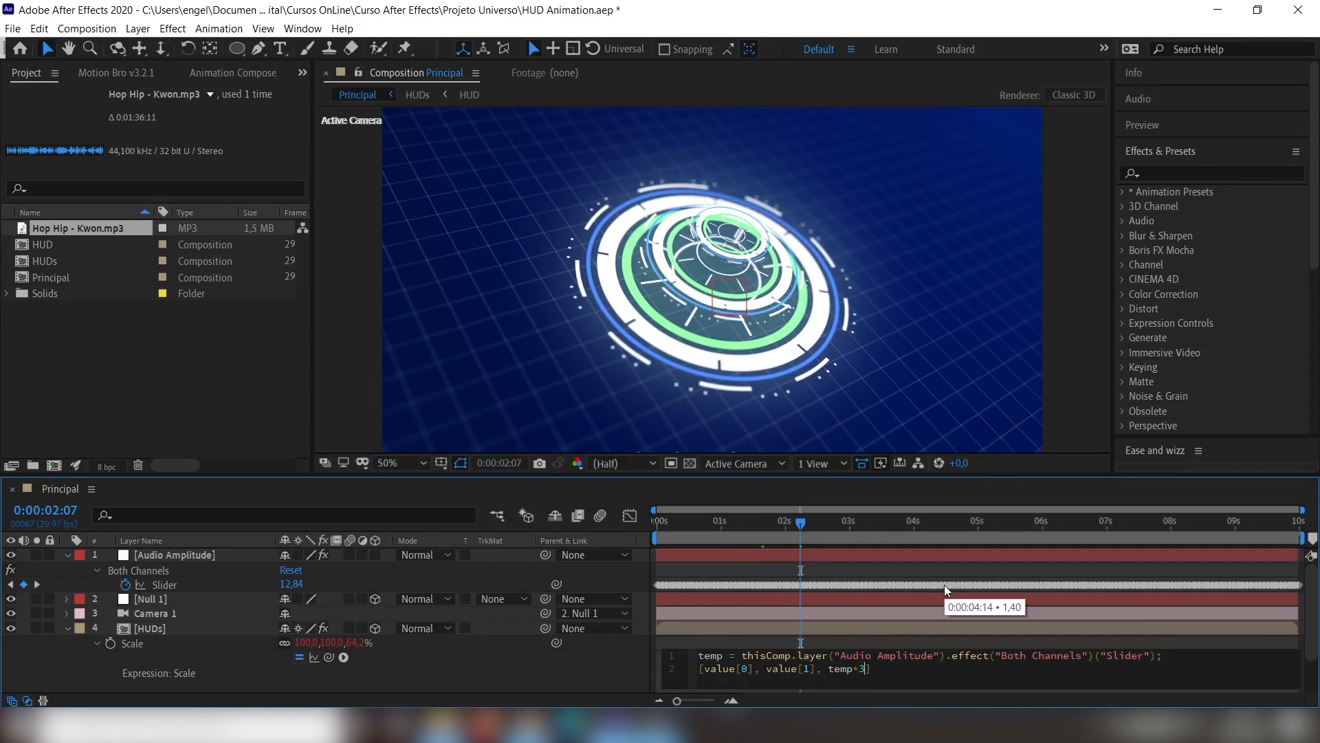
{"action": "key", "text": "KP_Enter"}
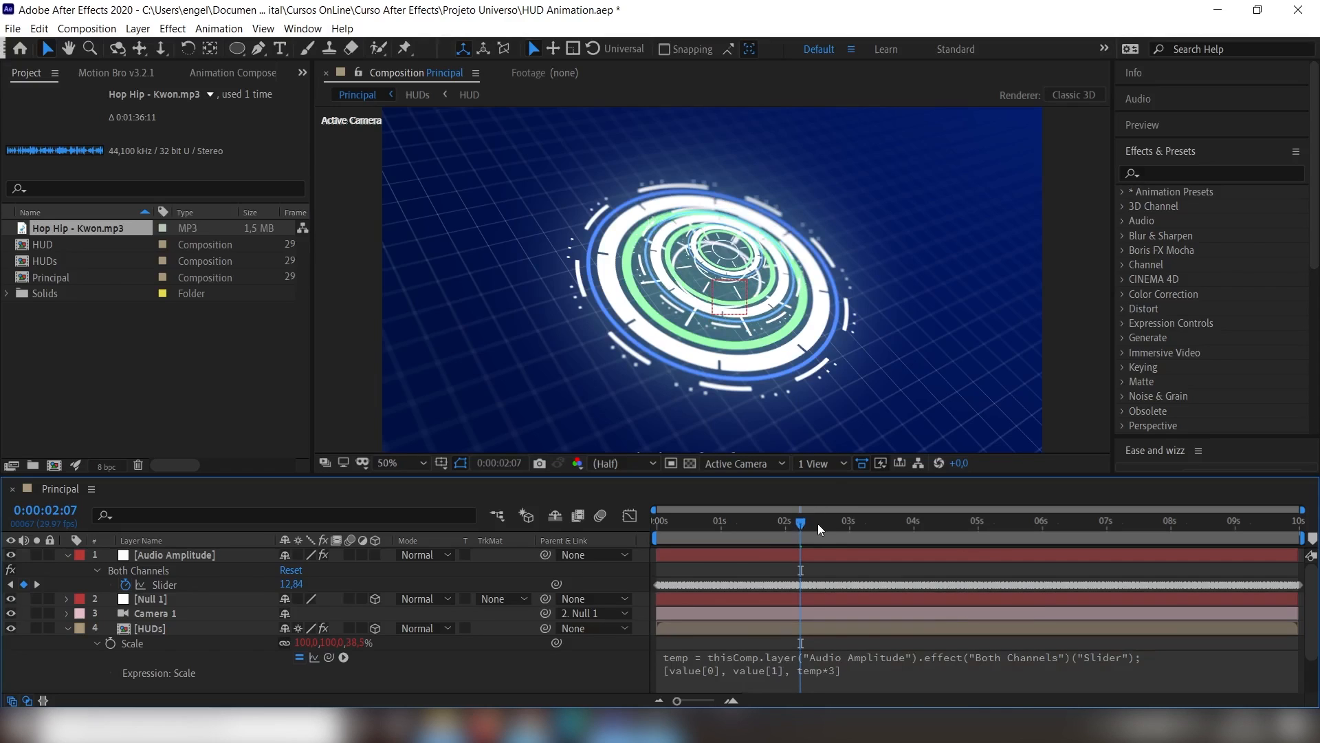
- Scrub through the timeline and preview the audio-driven depth scaling from the start of the composition
{"action": "left_click_drag", "start_coordinate": [818, 522], "coordinate": [883, 522]}
{"action": "left_click_drag", "start_coordinate": [914, 524], "coordinate": [609, 538]}
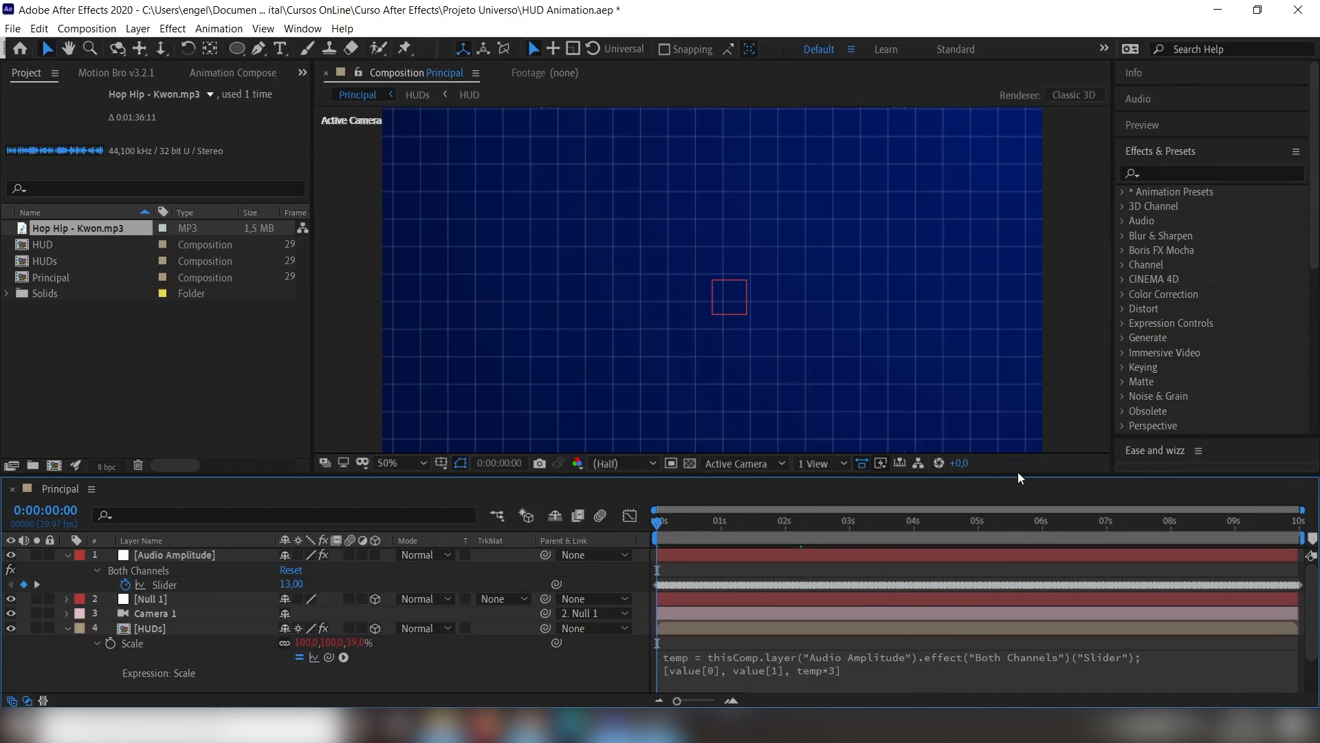
{"action": "key", "text": "space"}
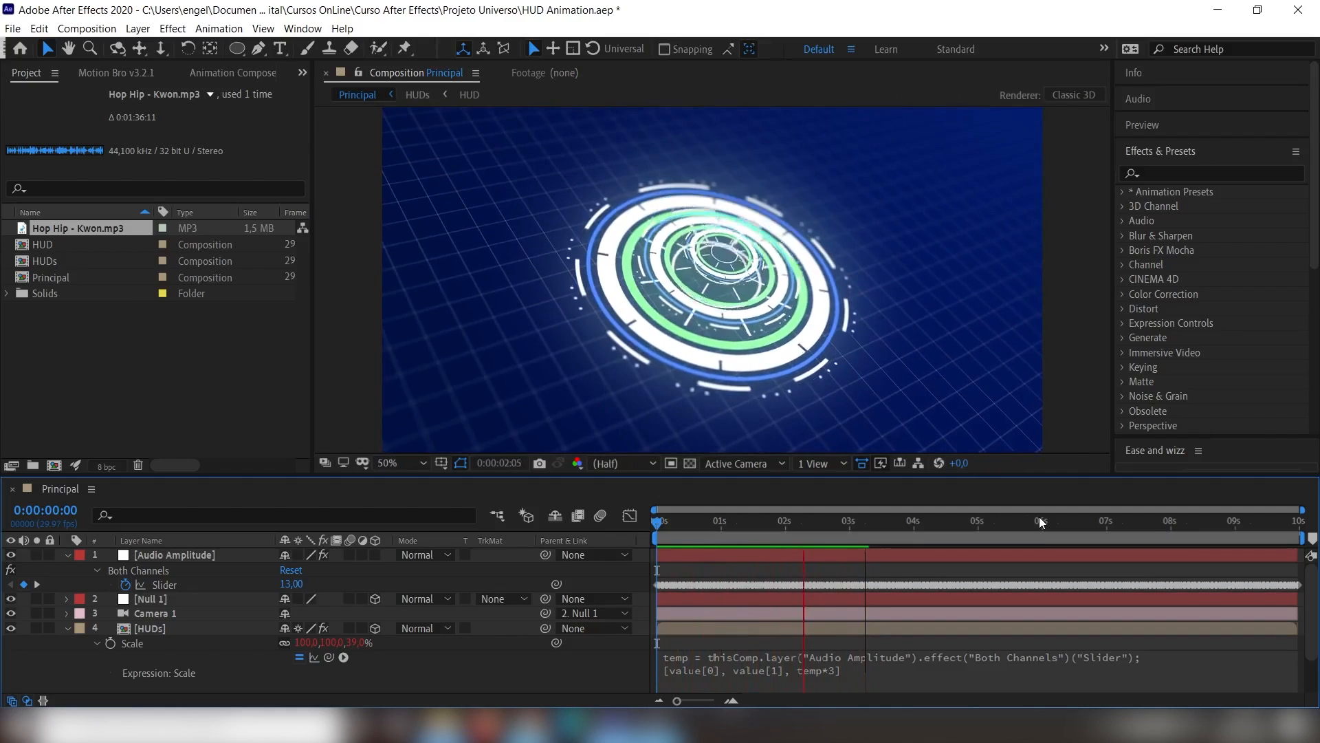
{"action": "key", "text": "space"}
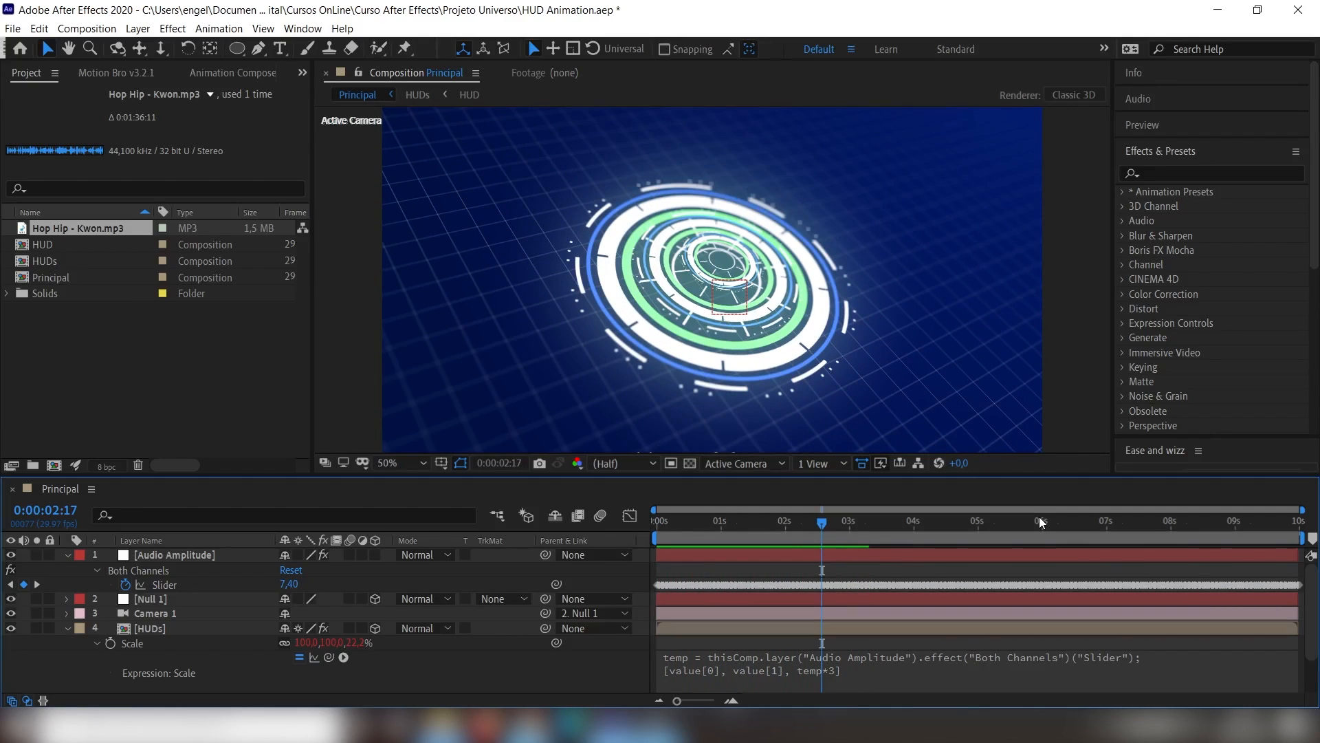